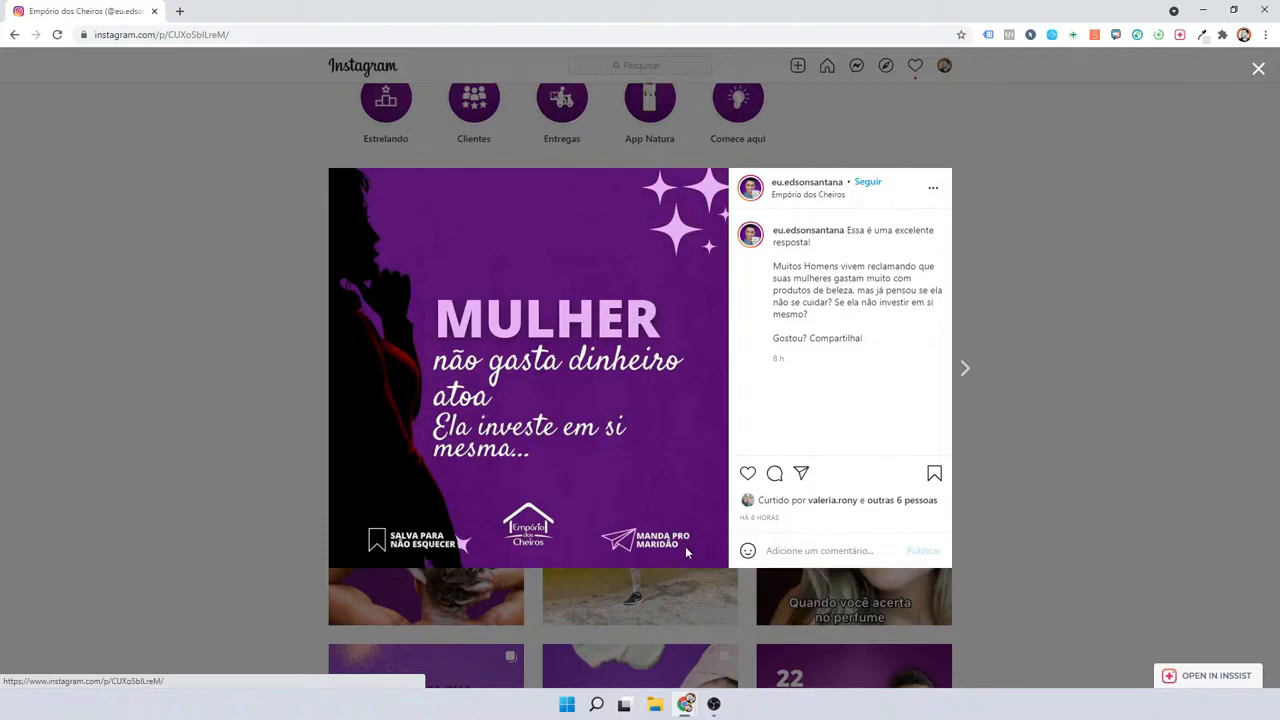
Reopen the "MULHER não gasta dinheiro atoa" post, duplicate its browser tab and return to the original tab.
left_click(227, 431)
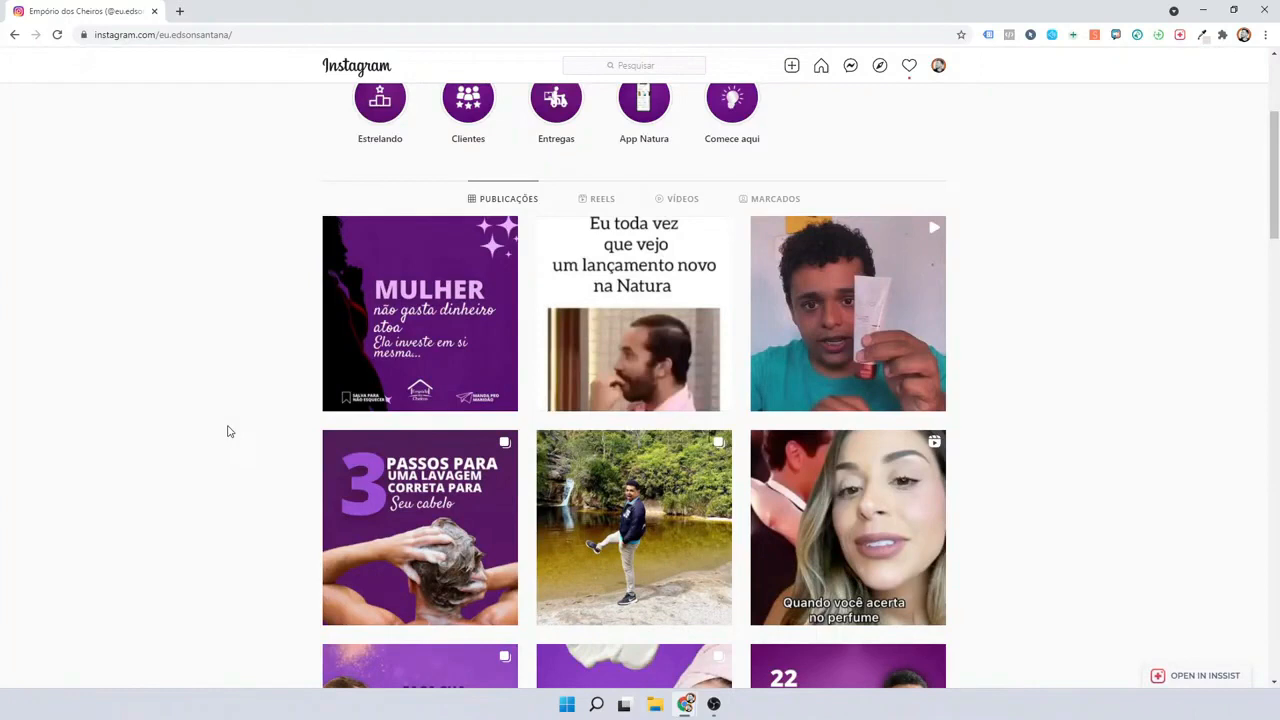
left_click(449, 370)
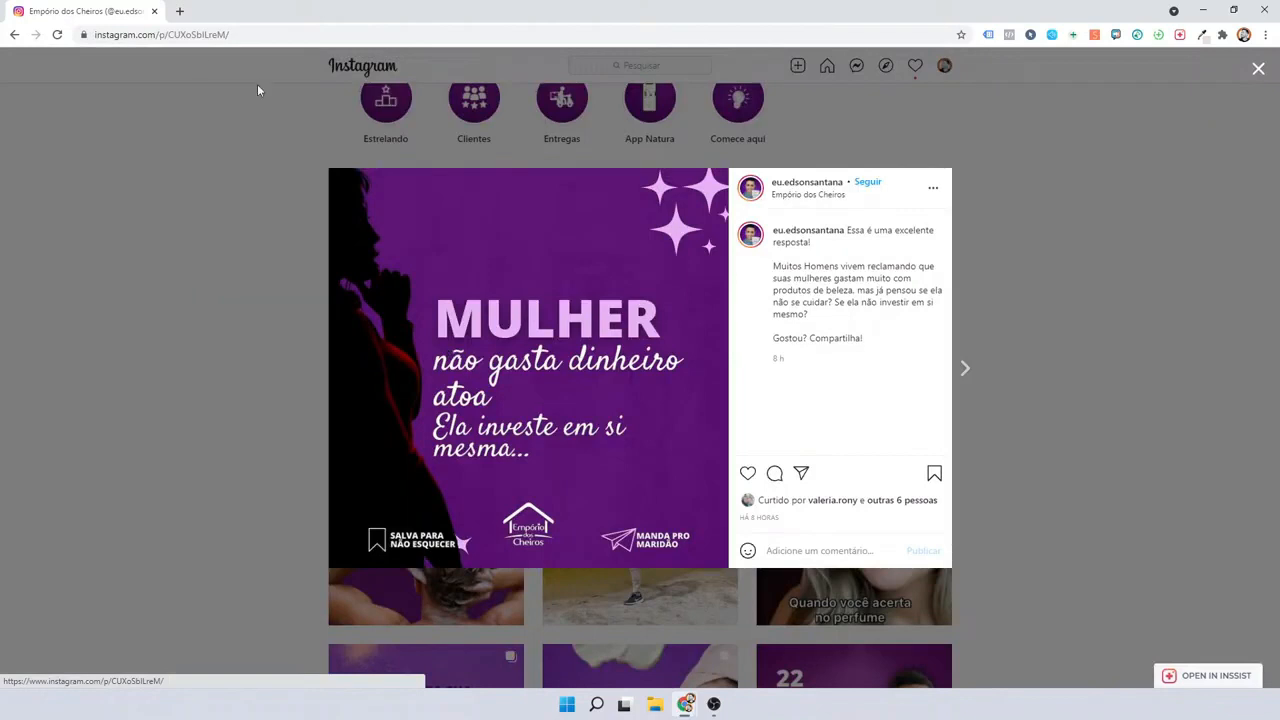
right_click(101, 19)
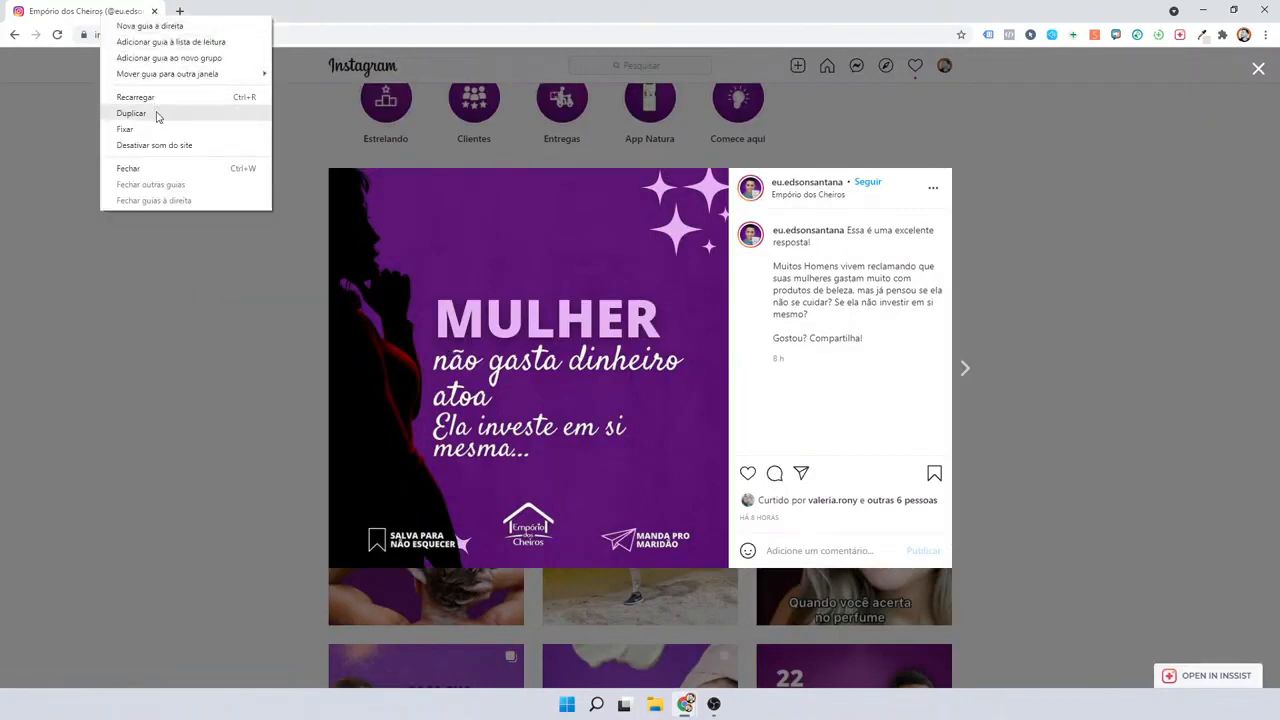
left_click(155, 106)
left_click(114, 11)
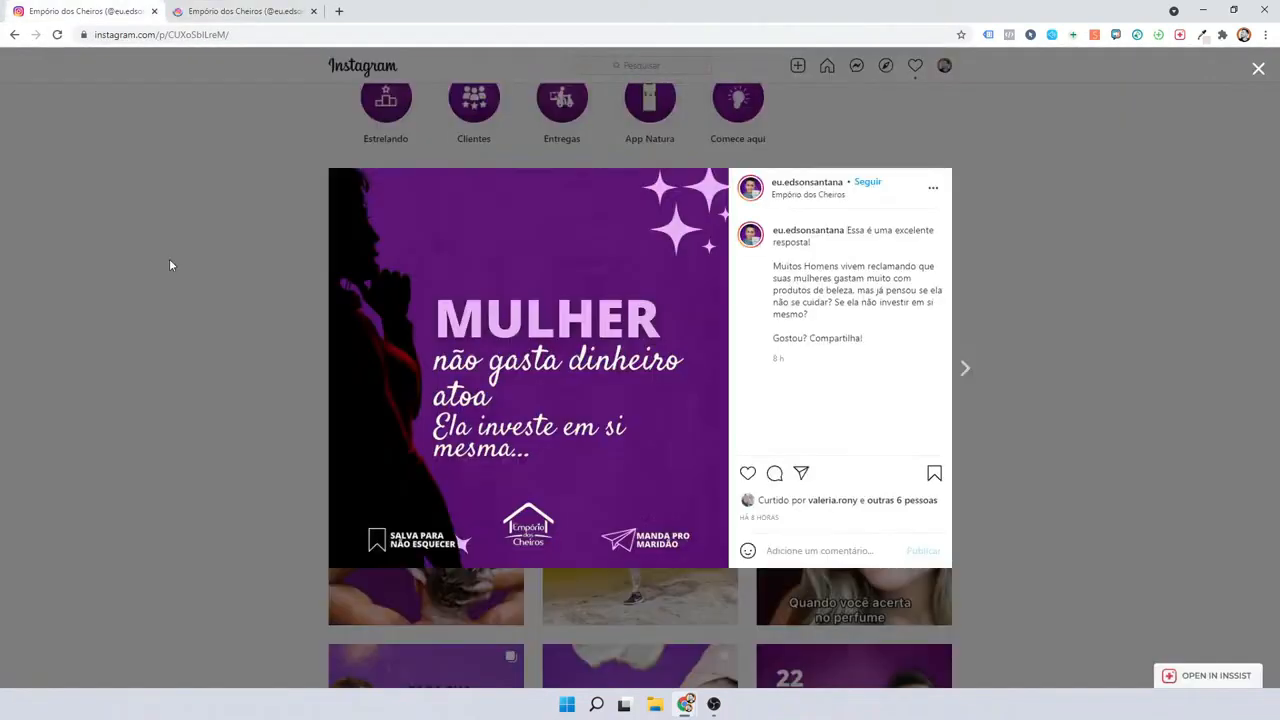
View the "lançamento novo na Natura" meme post, close it and open the "3 passos para uma lavagem correta" post.
left_click(213, 335)
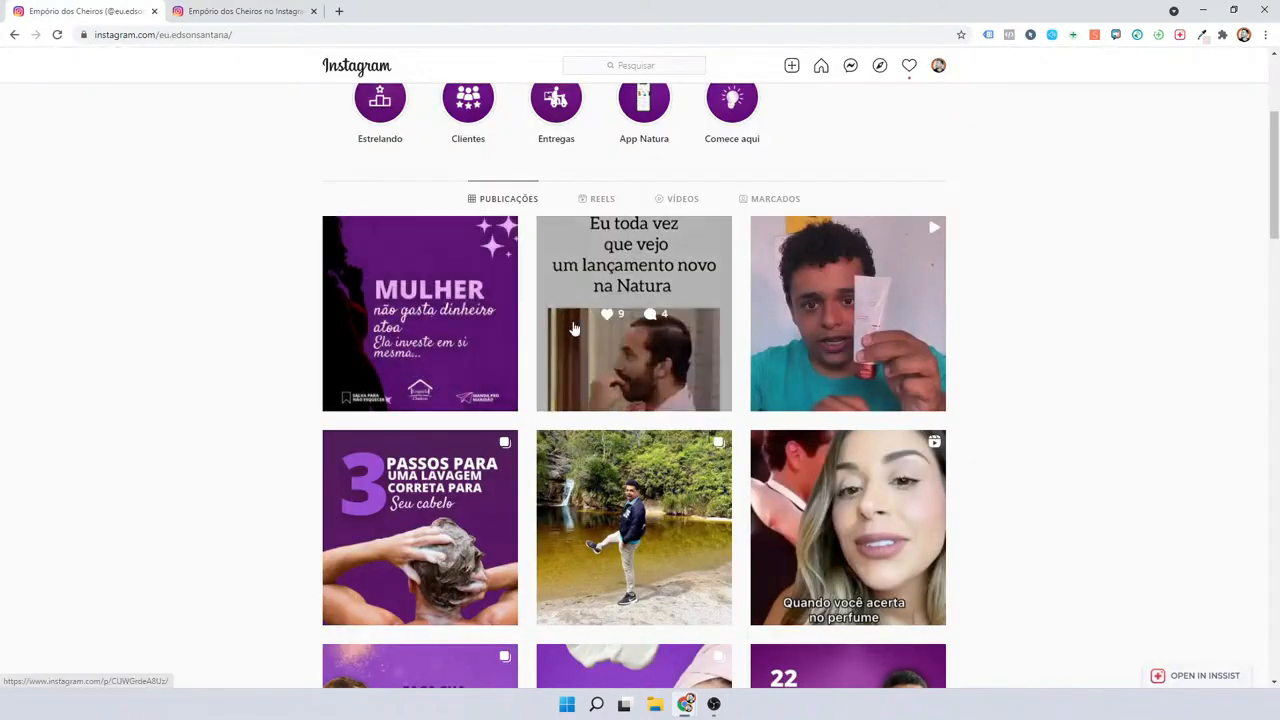
left_click(575, 329)
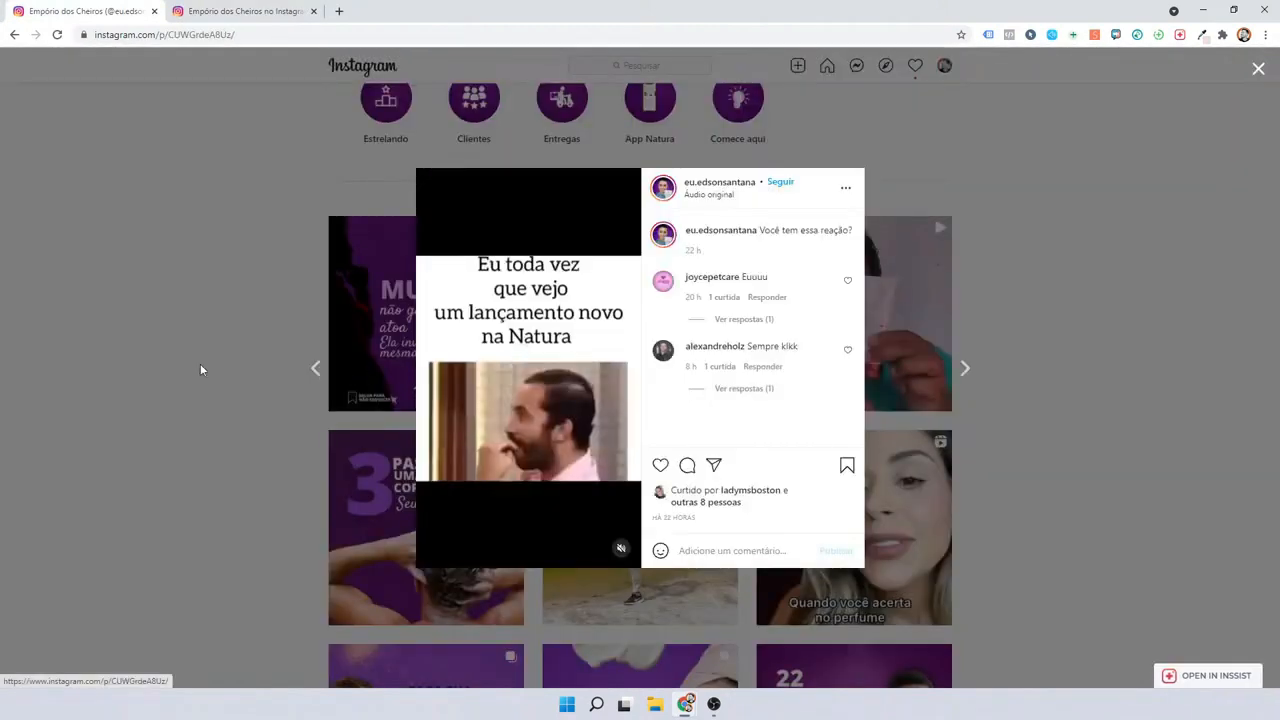
left_click(205, 371)
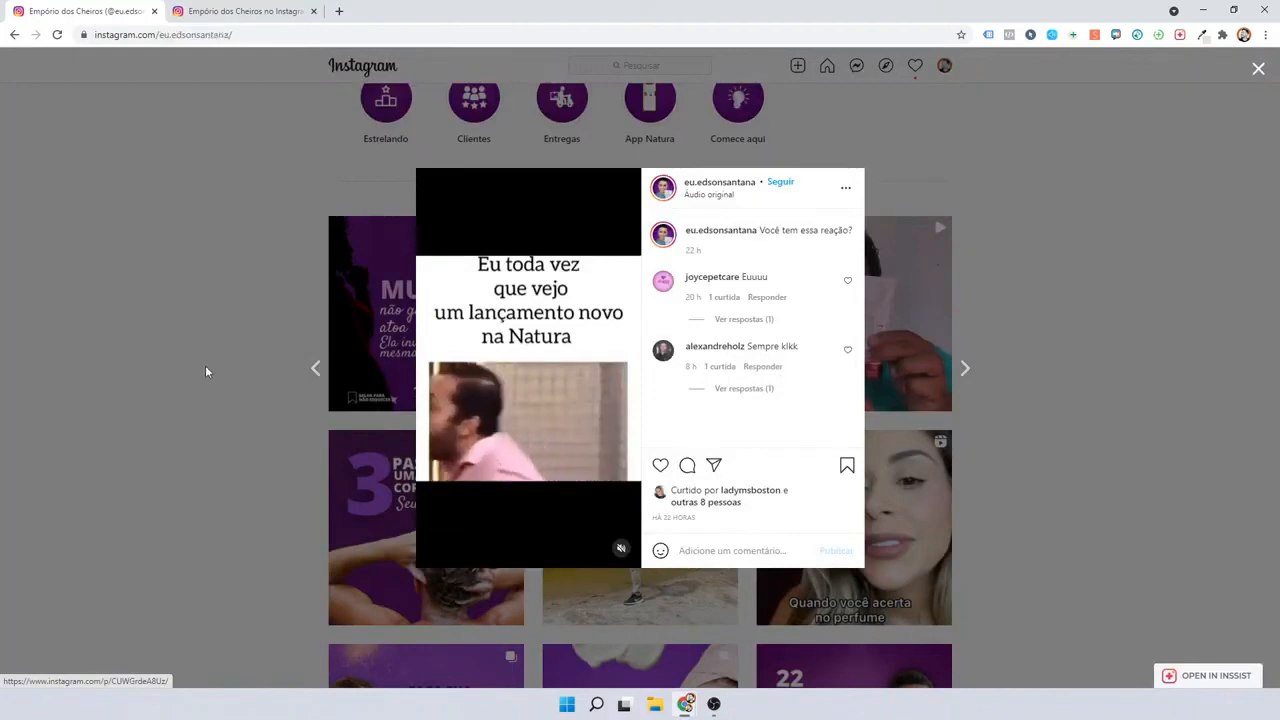
scroll(475, 383, "down", 2)
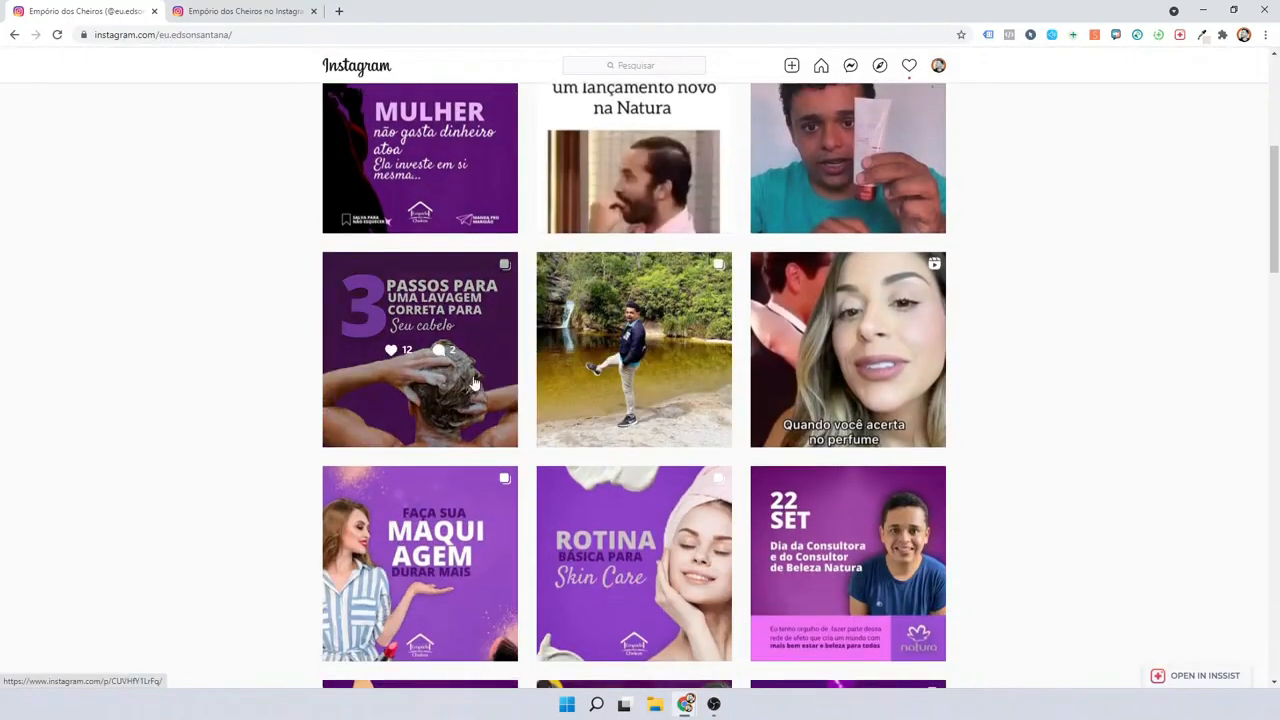
left_click(447, 383)
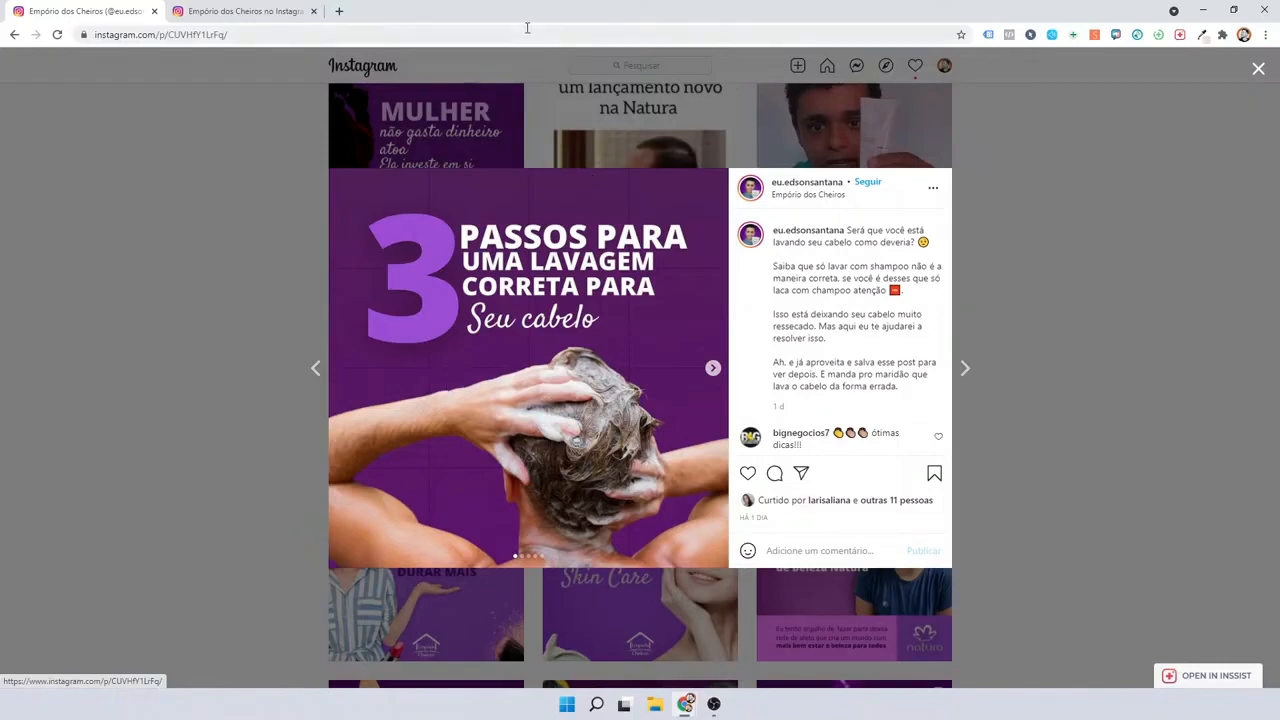
Duplicate the browser tab holding the "MULHER" post and open the logged-in account's own profile in the copy.
left_click(257, 10)
right_click(258, 10)
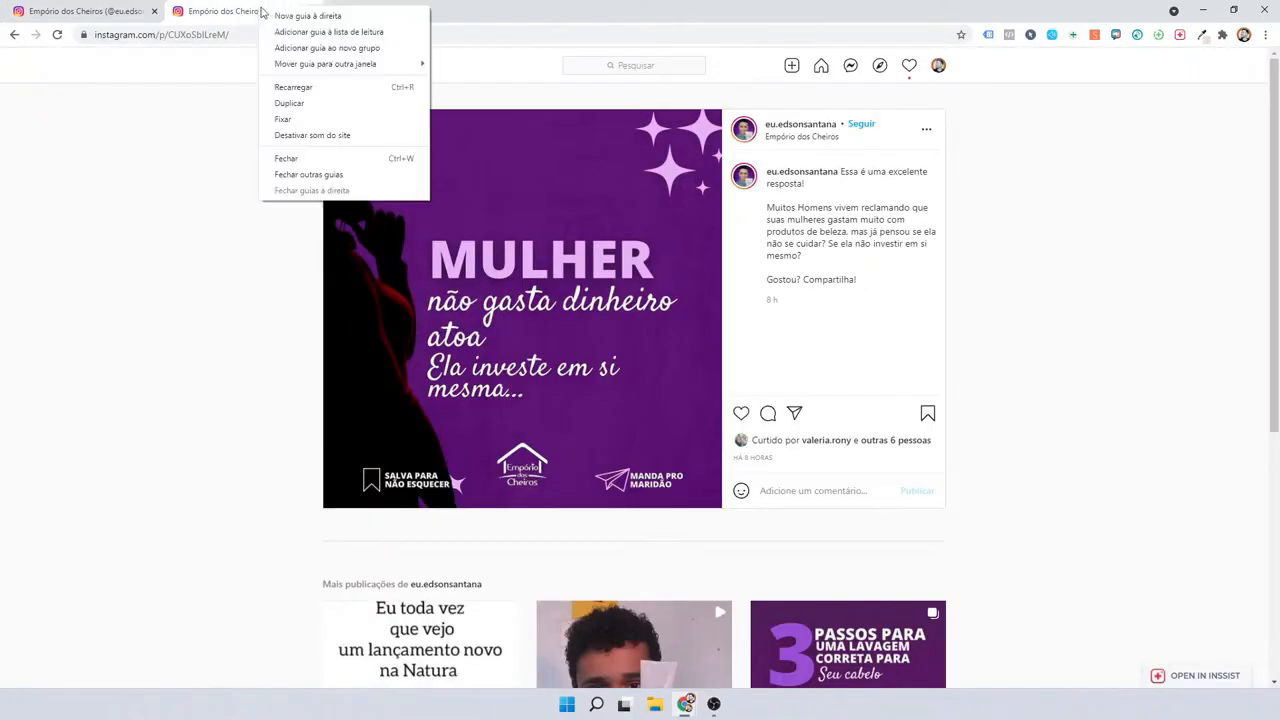
left_click(300, 103)
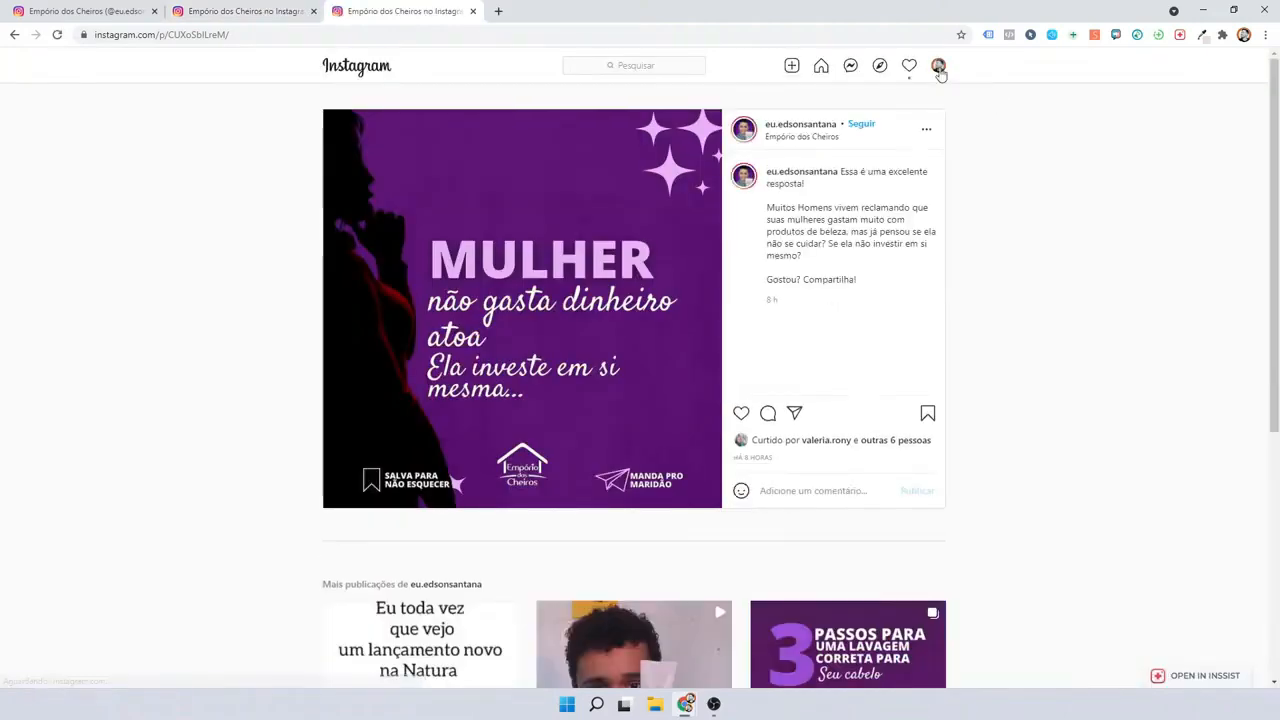
left_click(938, 67)
left_click(930, 95)
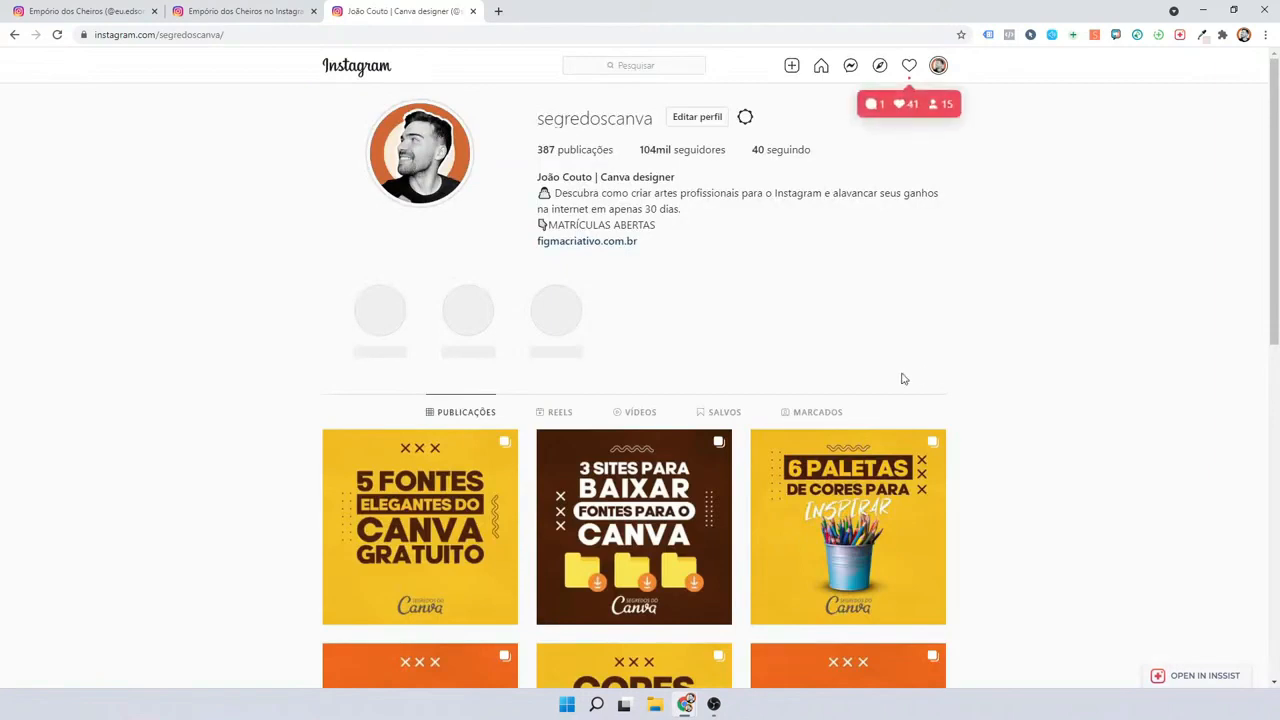
Find the "Não faça logo no Canva" post in the profile grid, view it and close it.
scroll(706, 427, "down", 5)
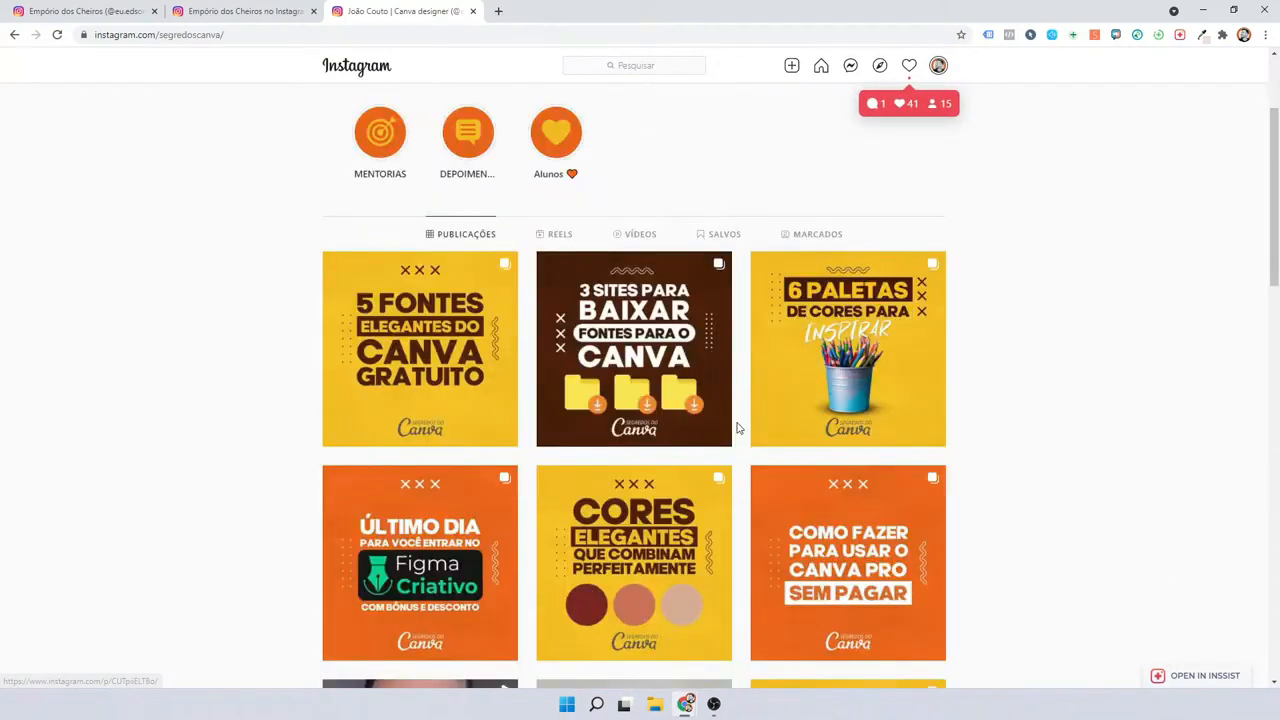
scroll(737, 427, "down", 4)
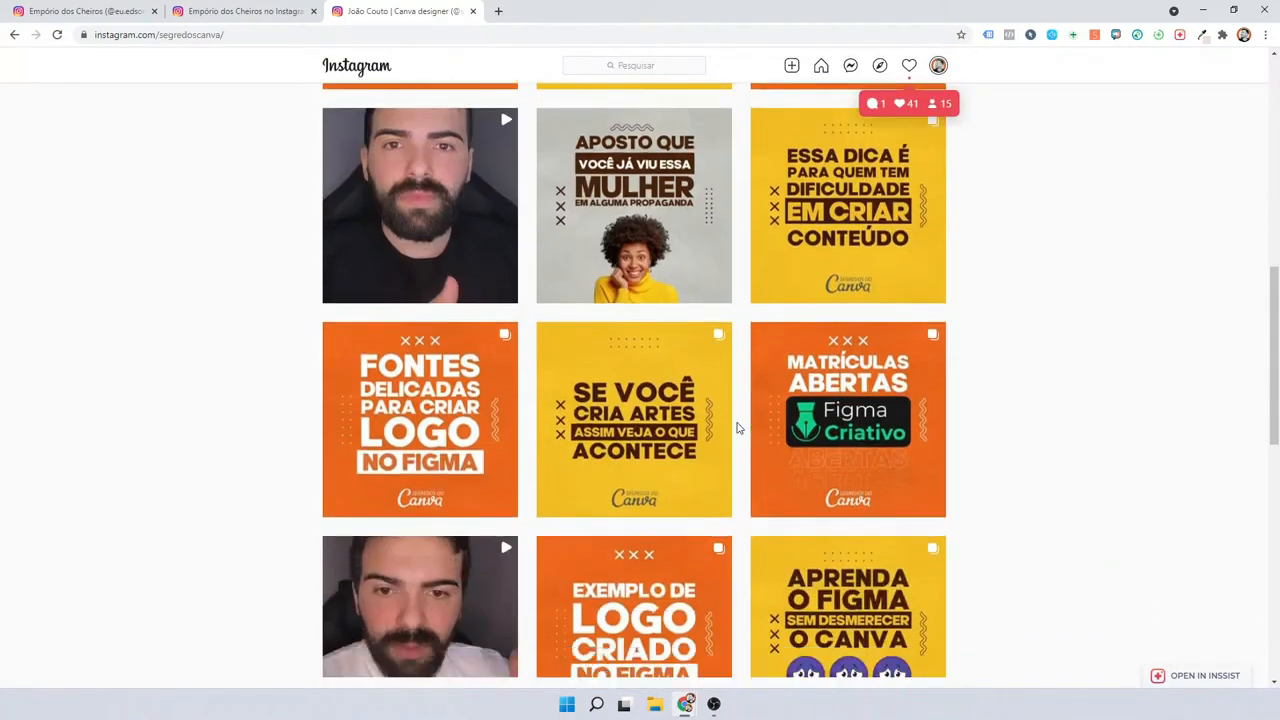
scroll(737, 440, "down", 1)
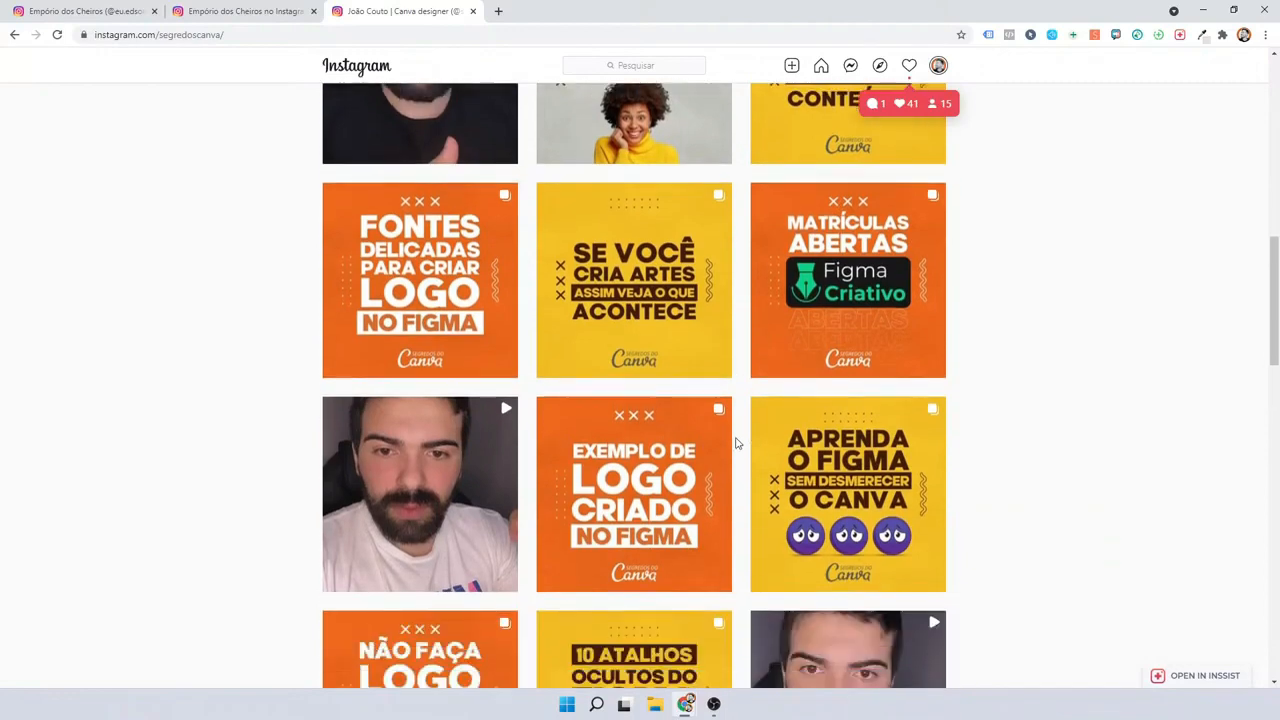
scroll(737, 443, "down", 3)
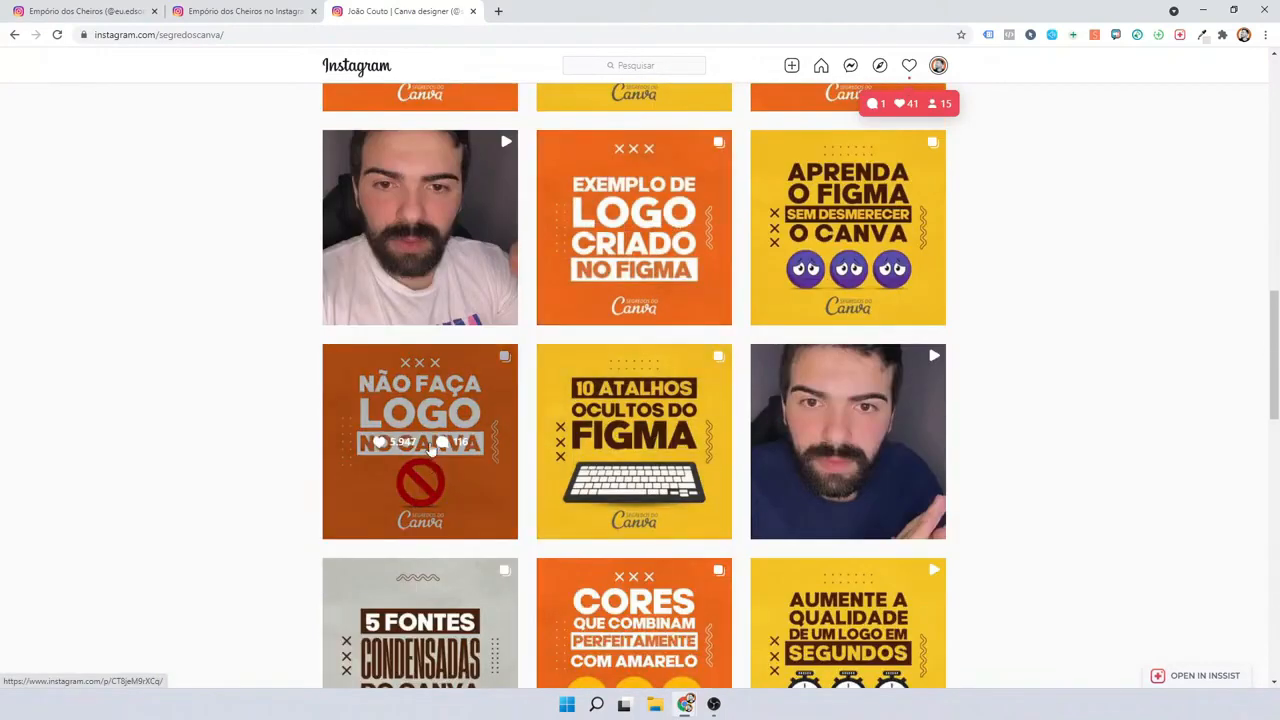
left_click(429, 446)
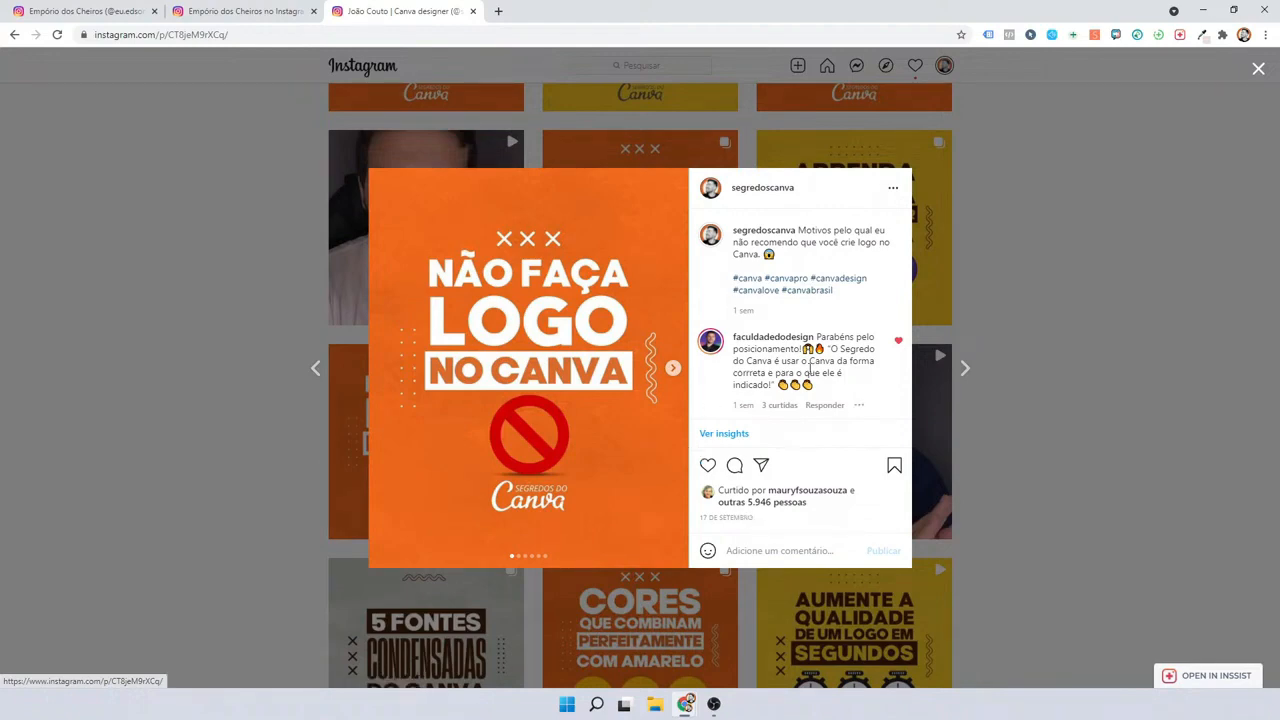
left_click(1040, 446)
Examine the older posts further down the segredoscanva grid, comparing their colours, text layout and logo placement.
scroll(1040, 446, "down", 7)
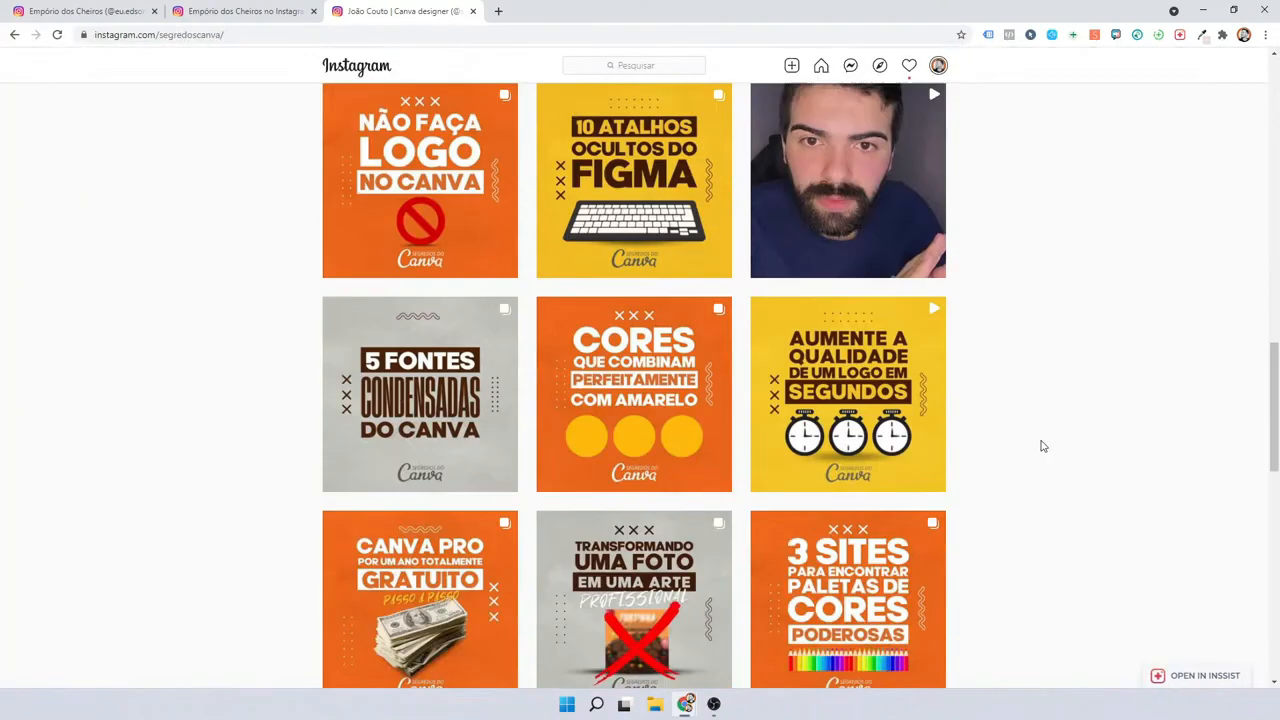
scroll(1040, 446, "down", 15)
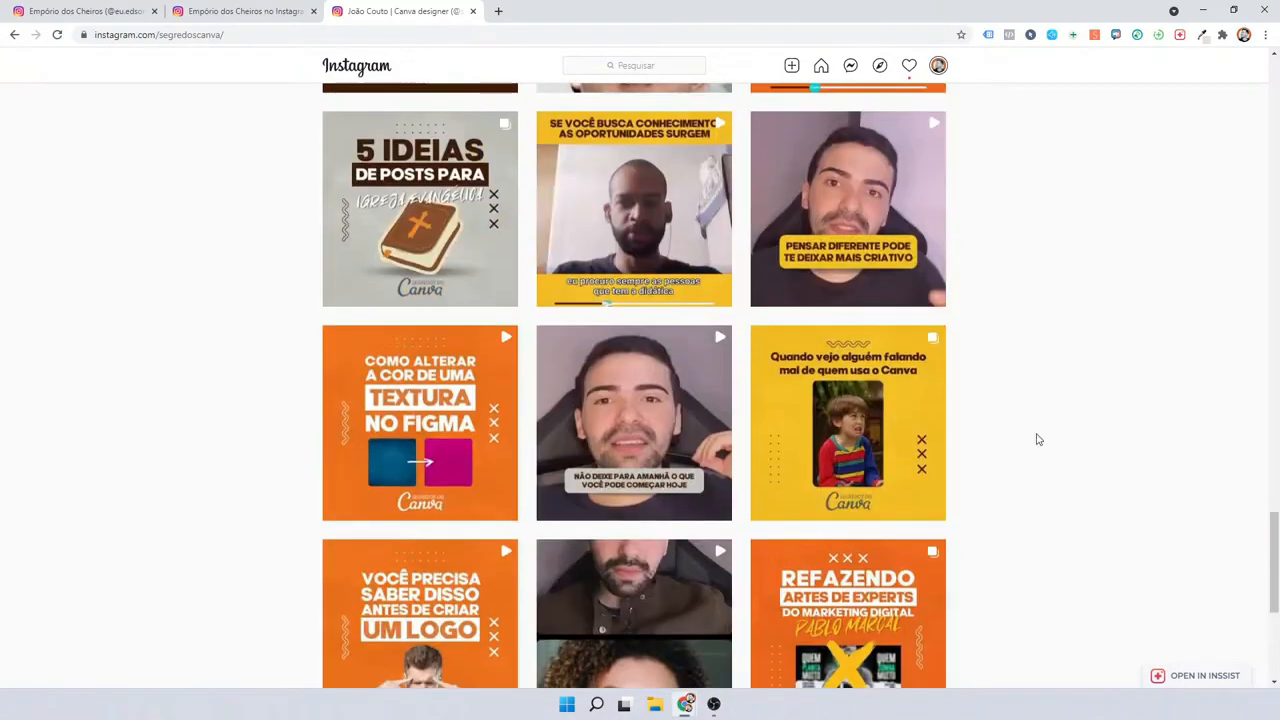
scroll(1035, 433, "down", 10)
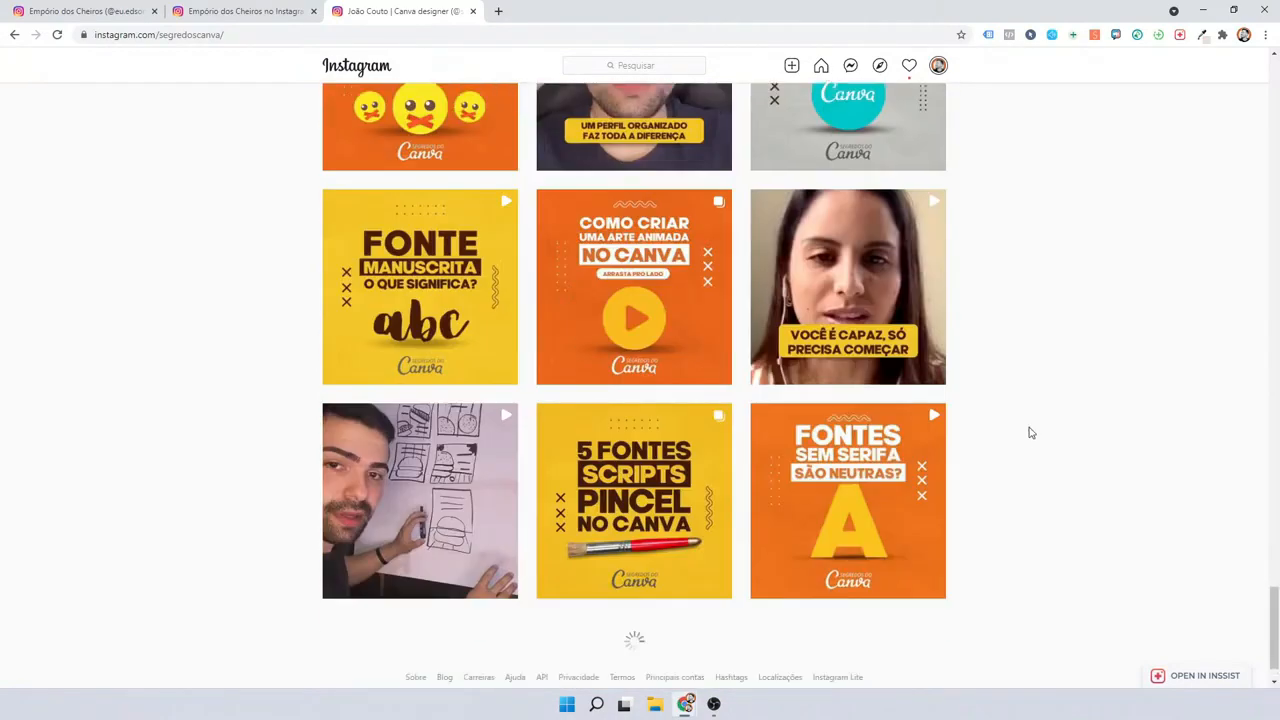
scroll(1022, 438, "down", 4)
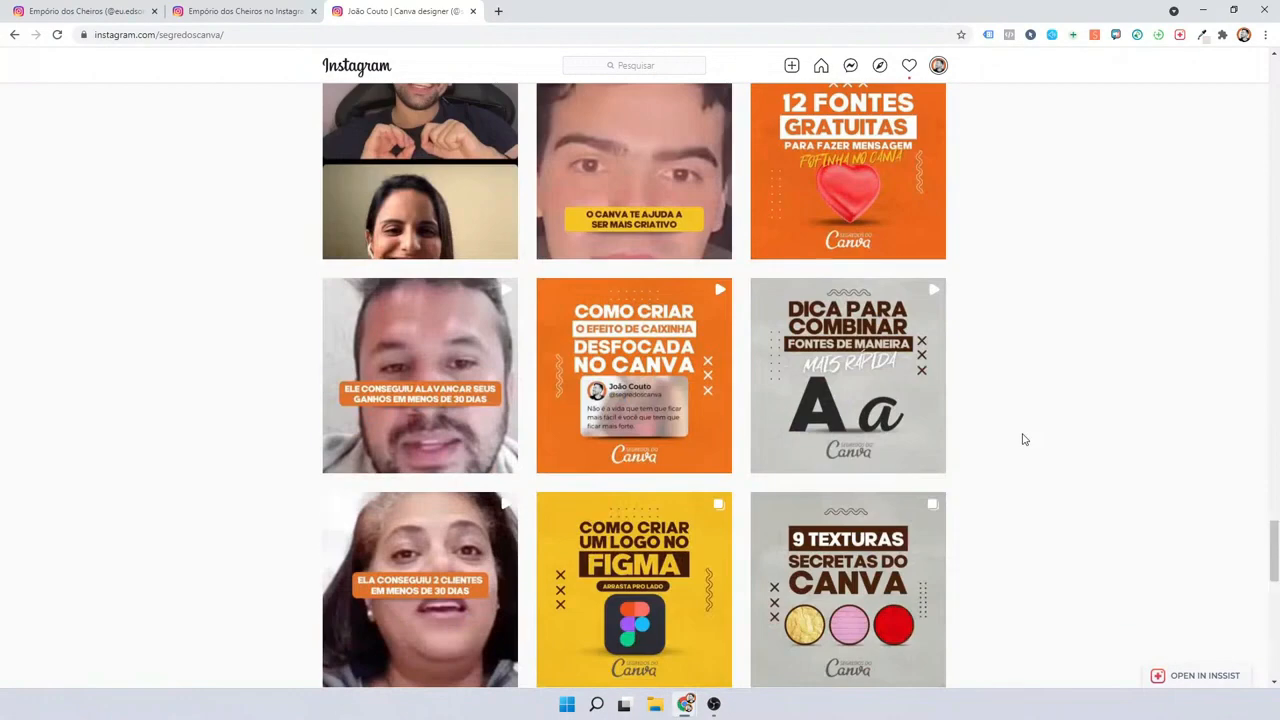
scroll(1020, 438, "down", 9)
scroll(1016, 438, "down", 1)
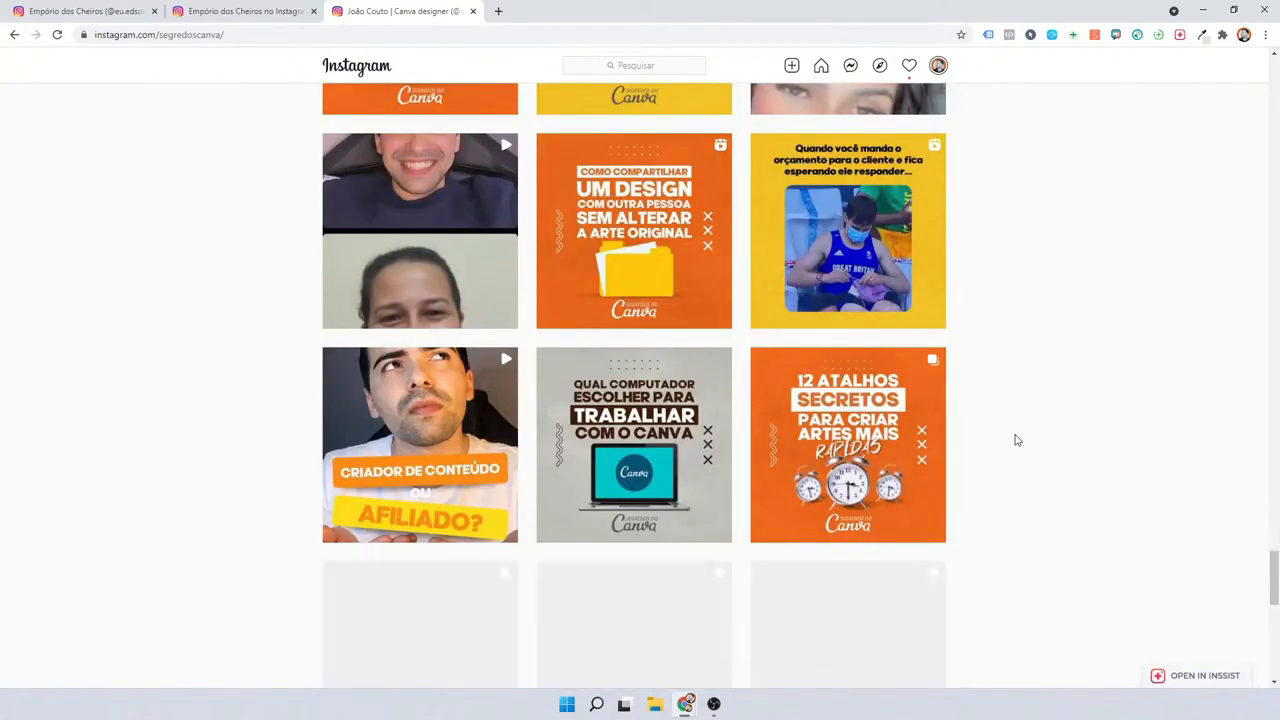
scroll(1012, 439, "down", 6)
scroll(1005, 442, "down", 10)
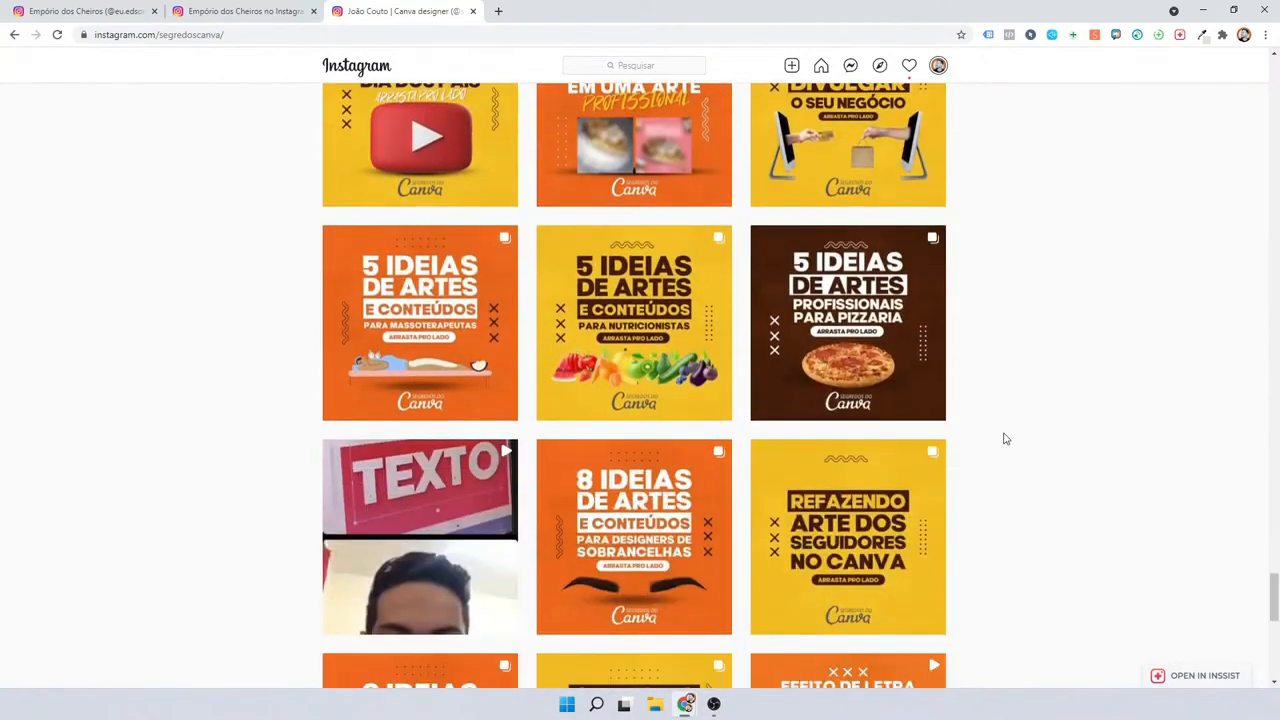
scroll(996, 443, "down", 5)
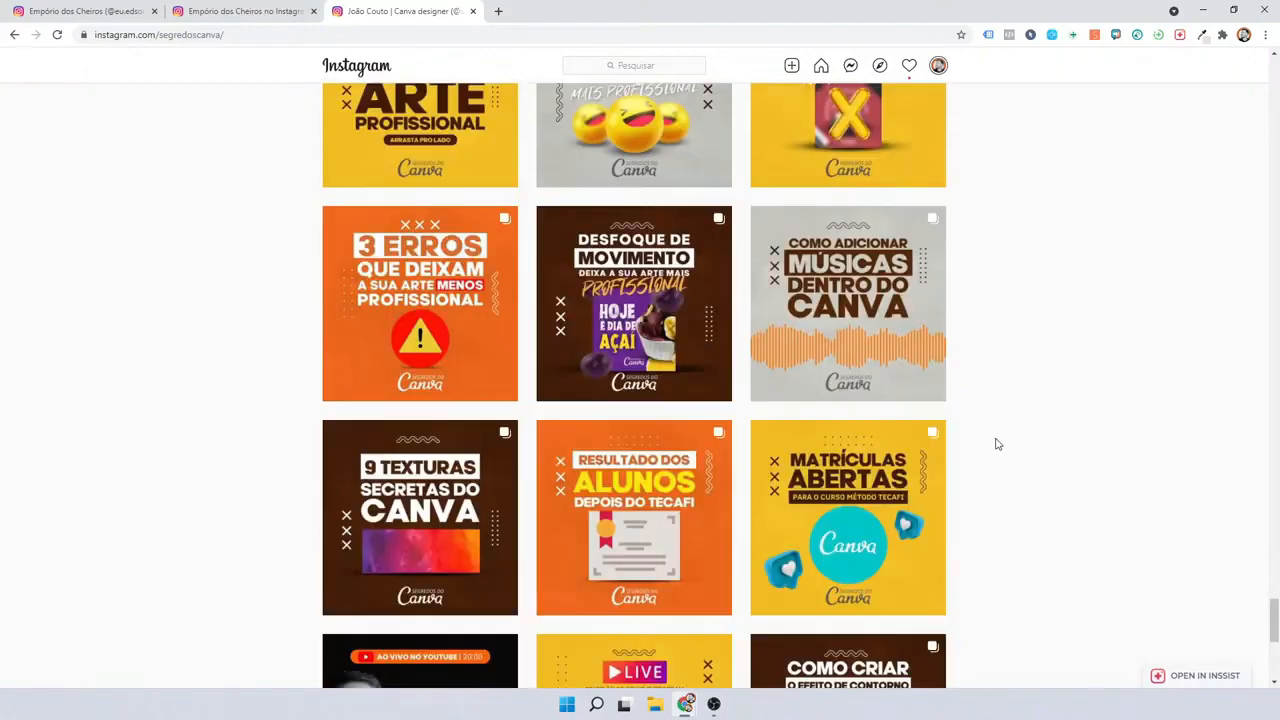
scroll(996, 444, "down", 1)
scroll(996, 443, "down", 10)
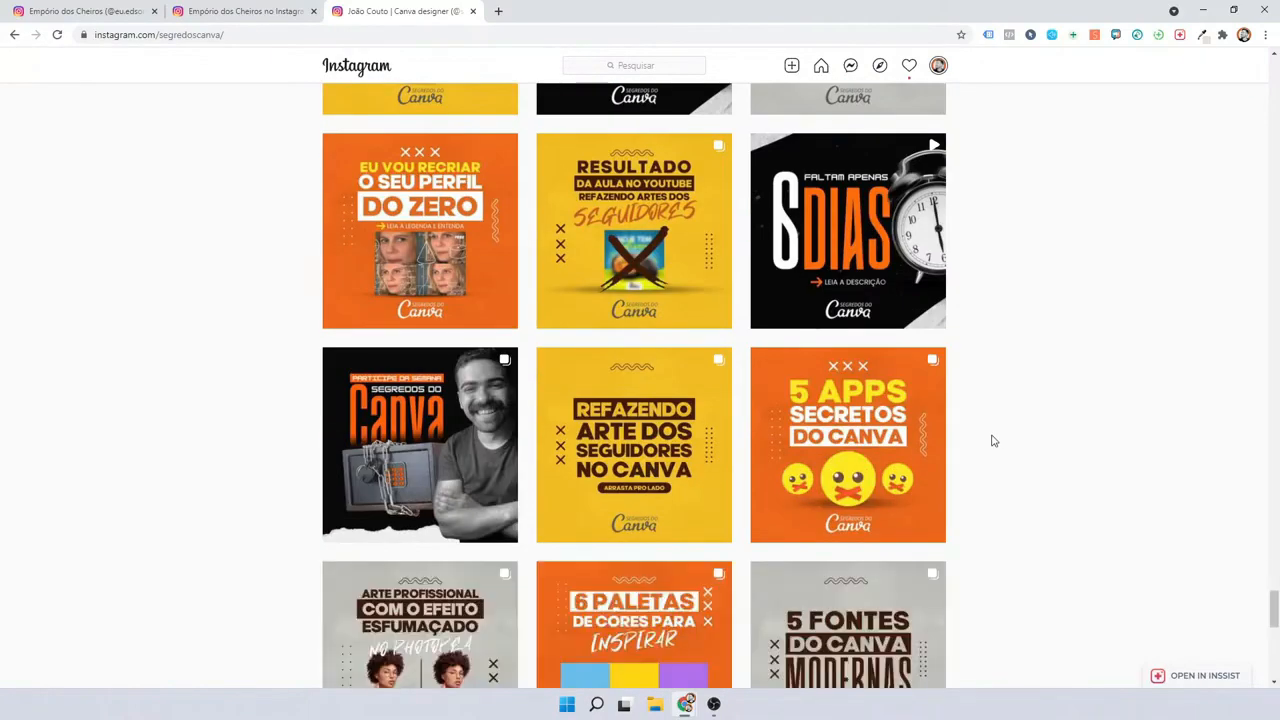
scroll(993, 441, "down", 5)
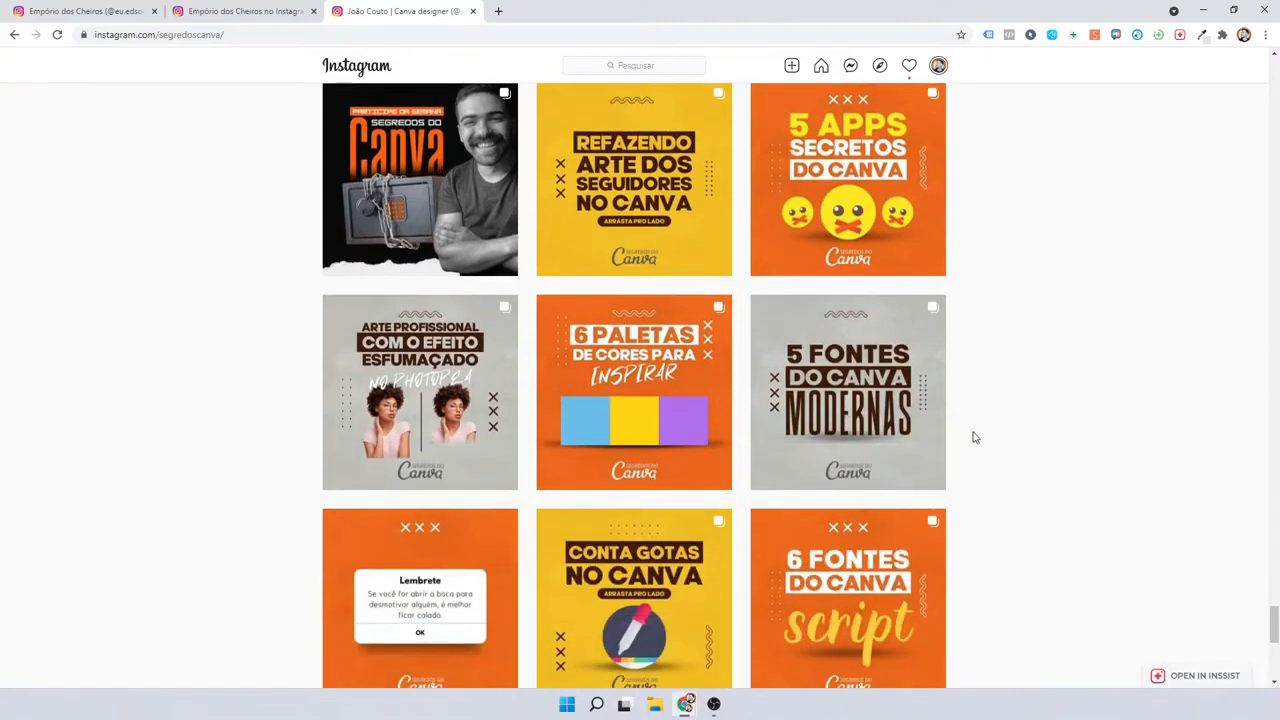
scroll(988, 454, "down", 2)
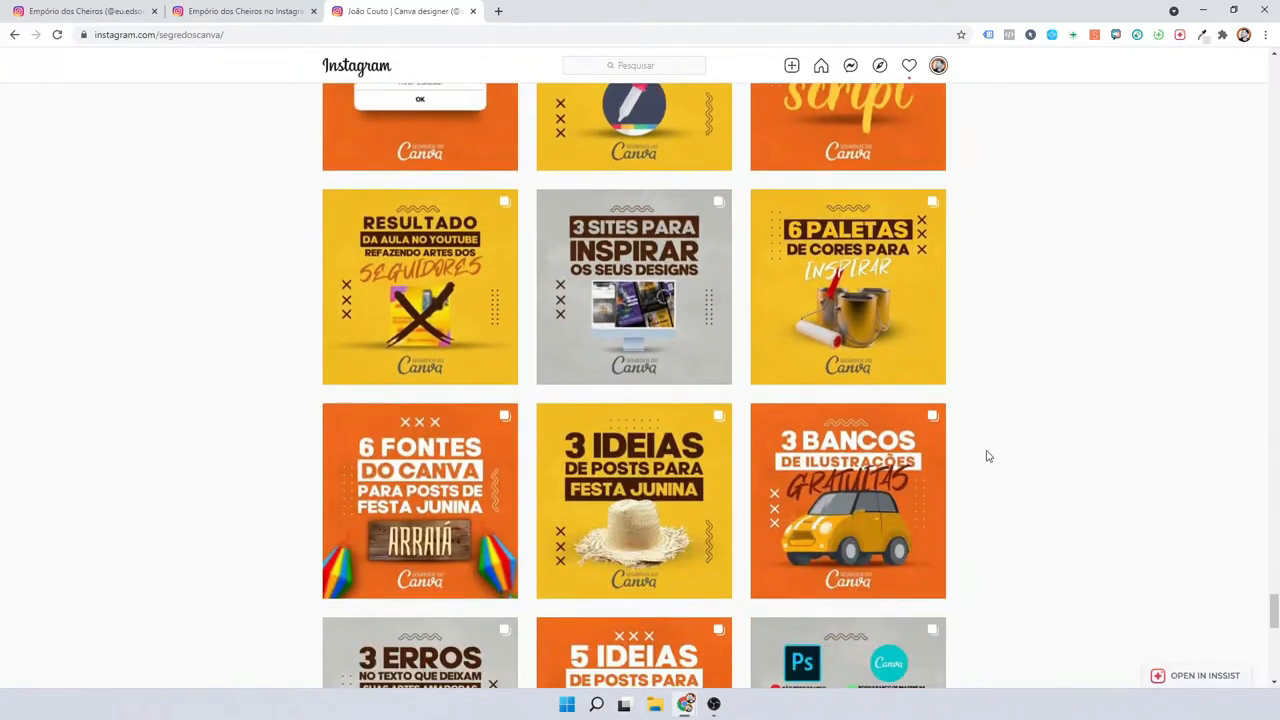
scroll(988, 456, "down", 8)
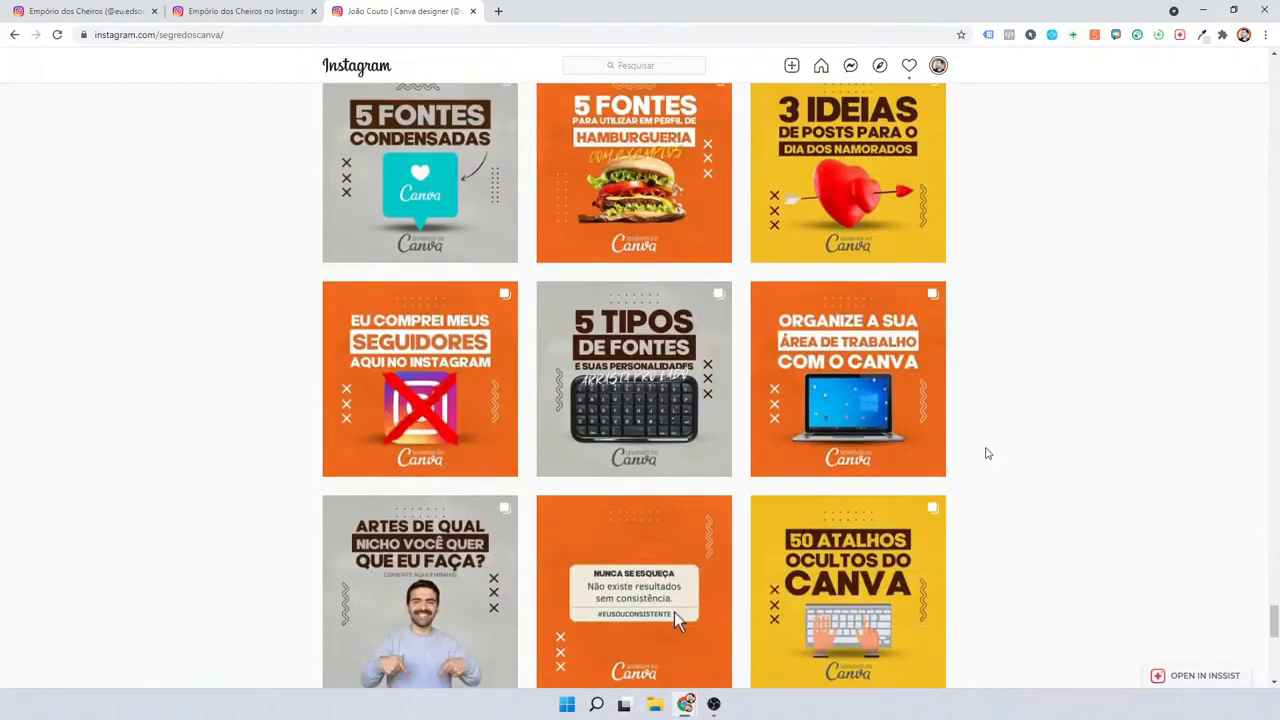
scroll(985, 453, "down", 9)
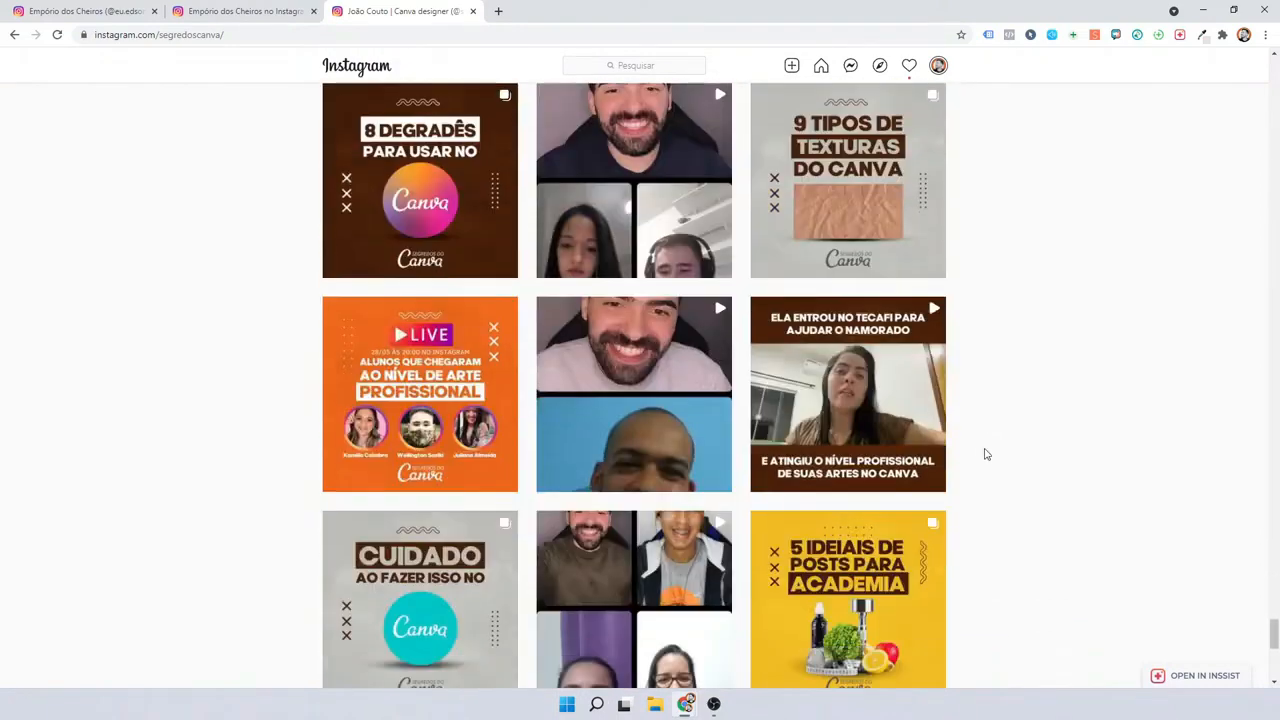
scroll(985, 454, "down", 1)
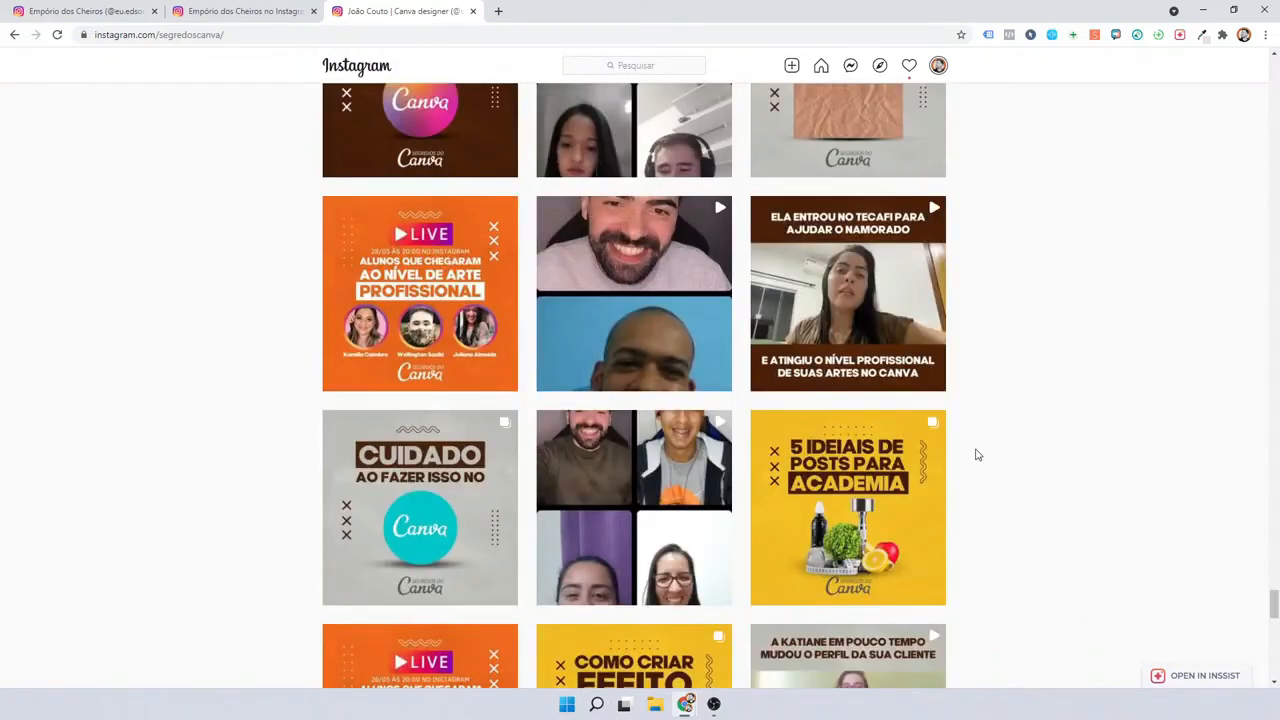
scroll(975, 453, "down", 3)
scroll(975, 453, "down", 12)
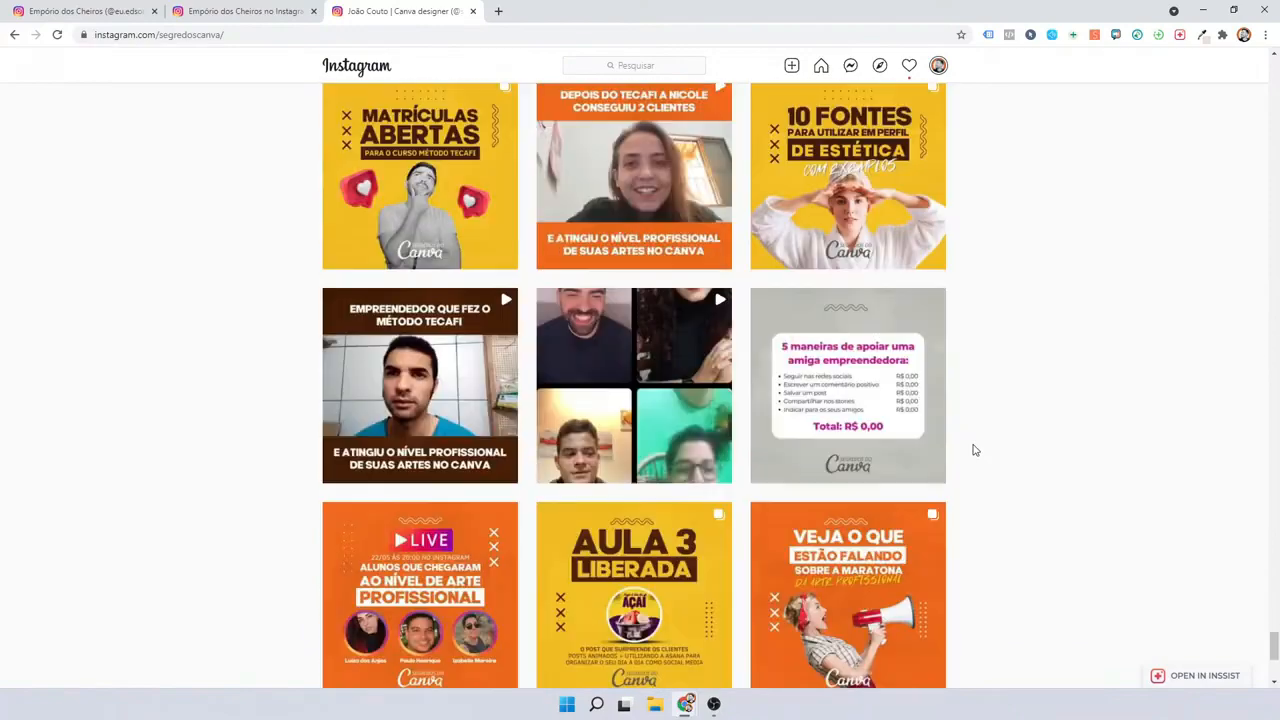
scroll(975, 450, "down", 10)
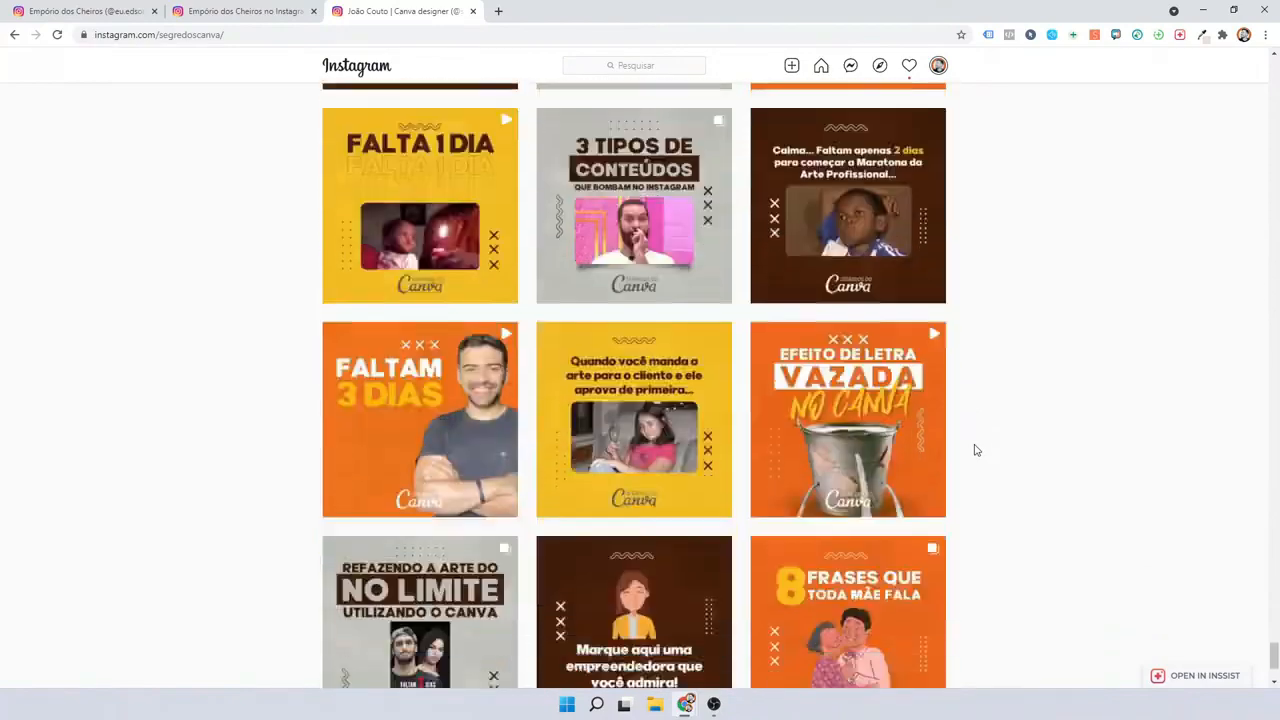
scroll(975, 450, "down", 6)
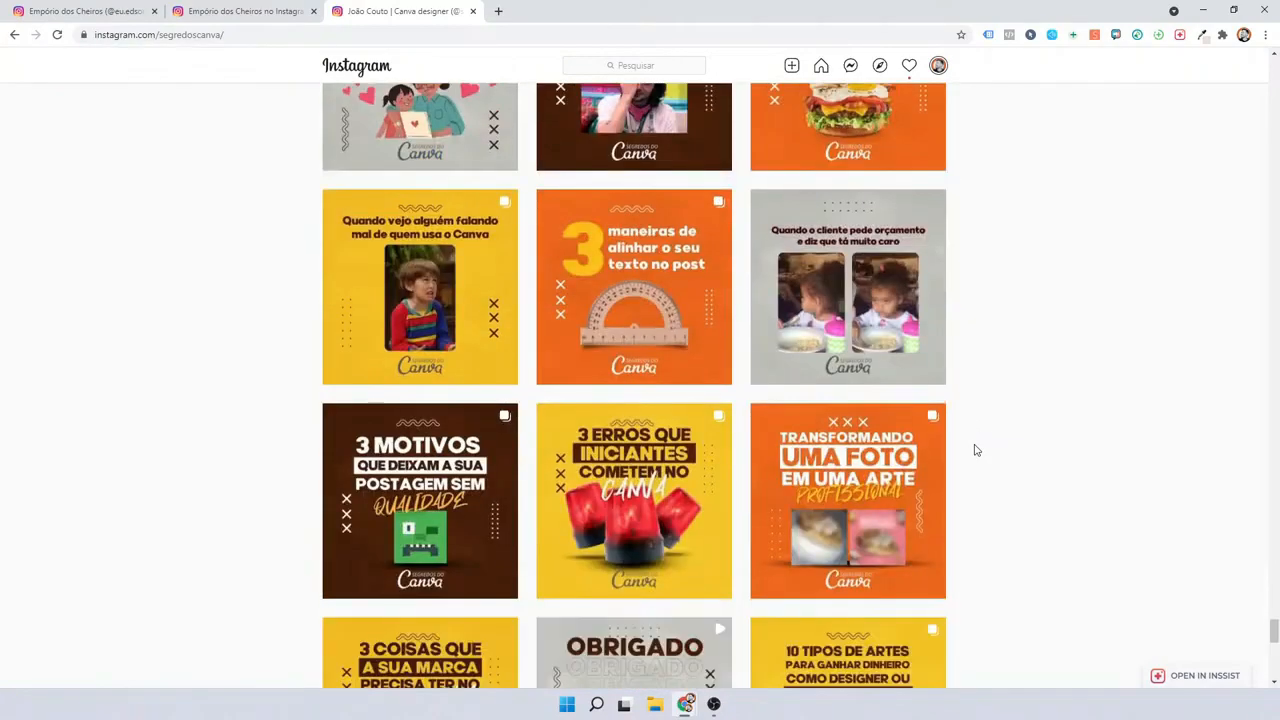
scroll(978, 450, "down", 3)
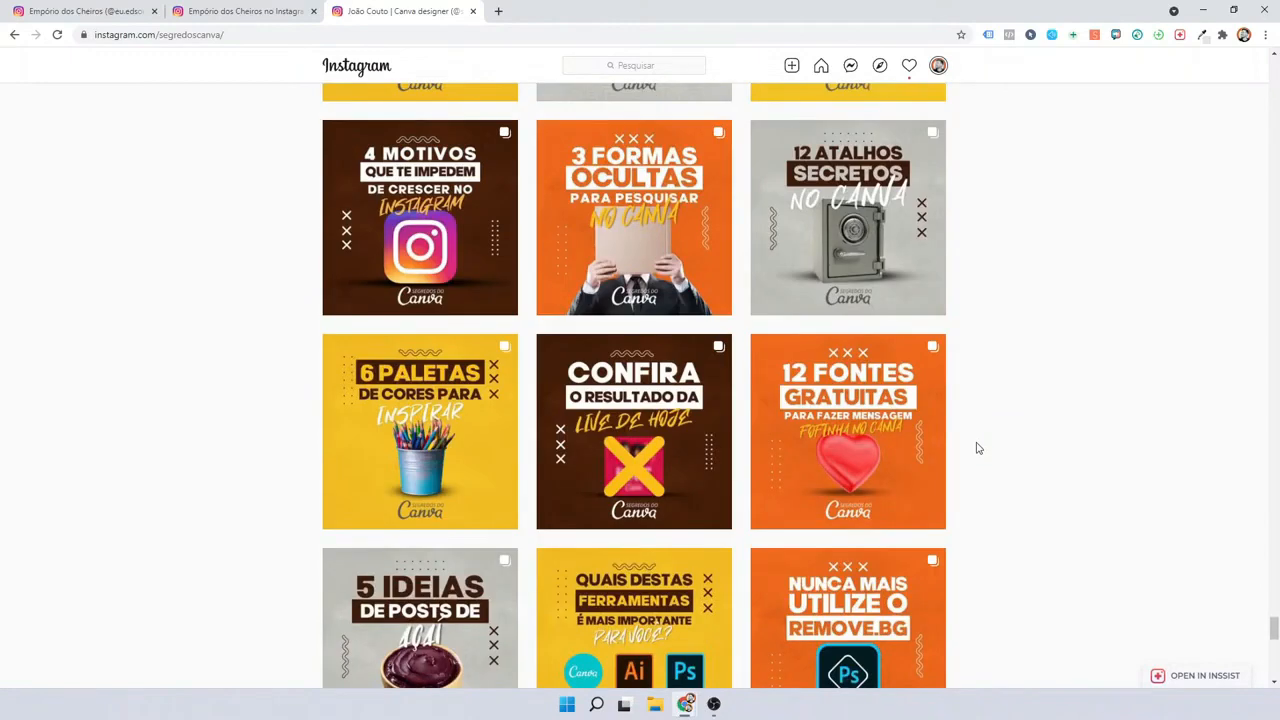
scroll(978, 448, "down", 9)
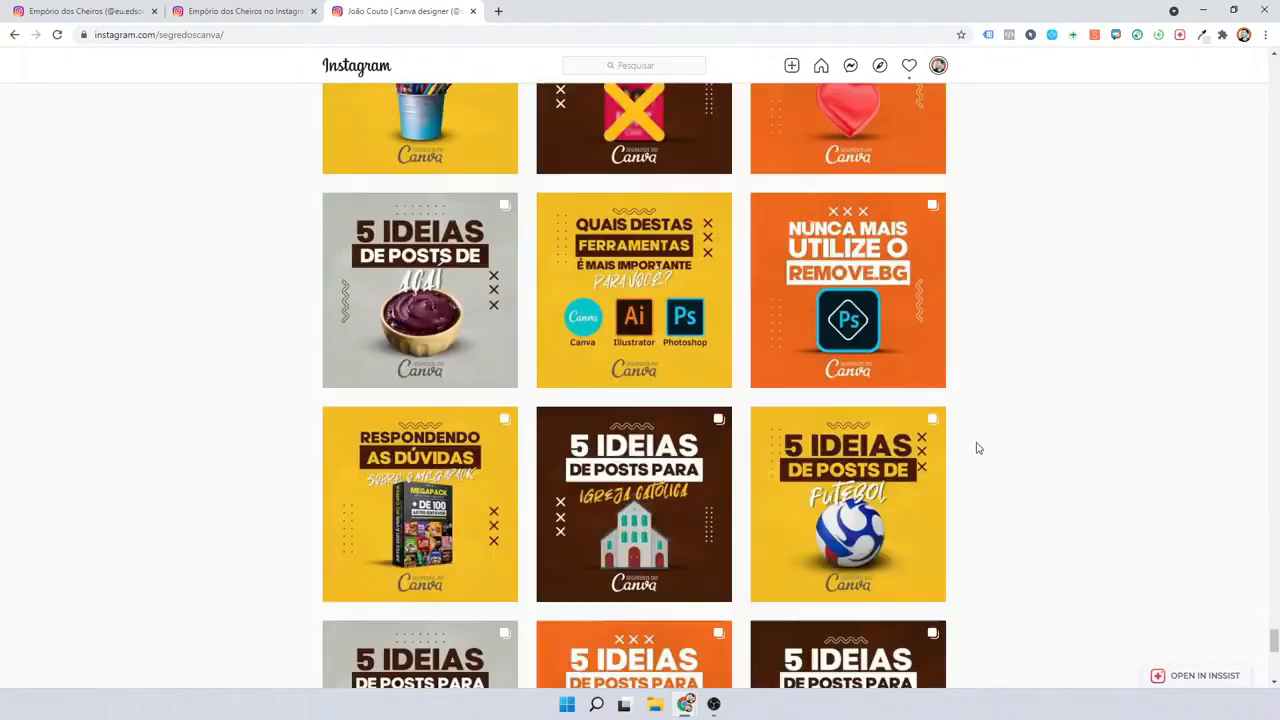
Examine the segredoscanva grid from its oldest lesson posts back up to newer ones, checking how consistently colours, fonts and decorative elements repeat.
scroll(978, 448, "down", 7)
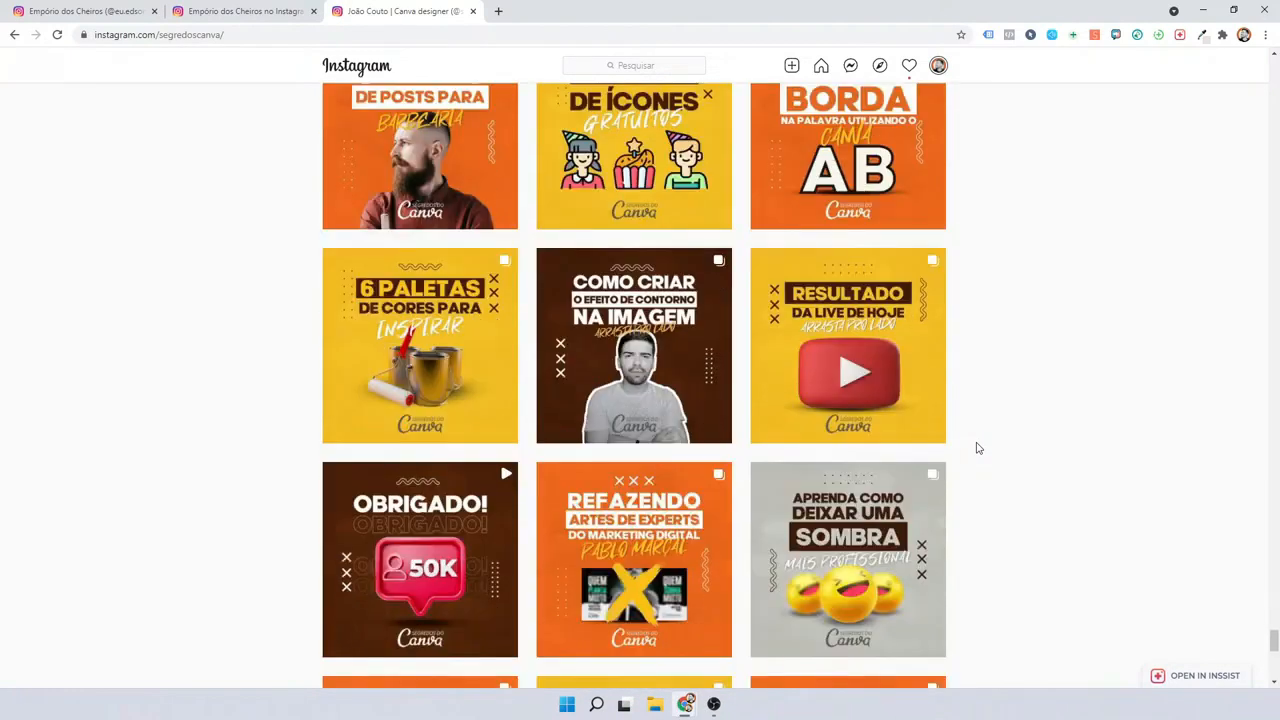
scroll(978, 448, "down", 7)
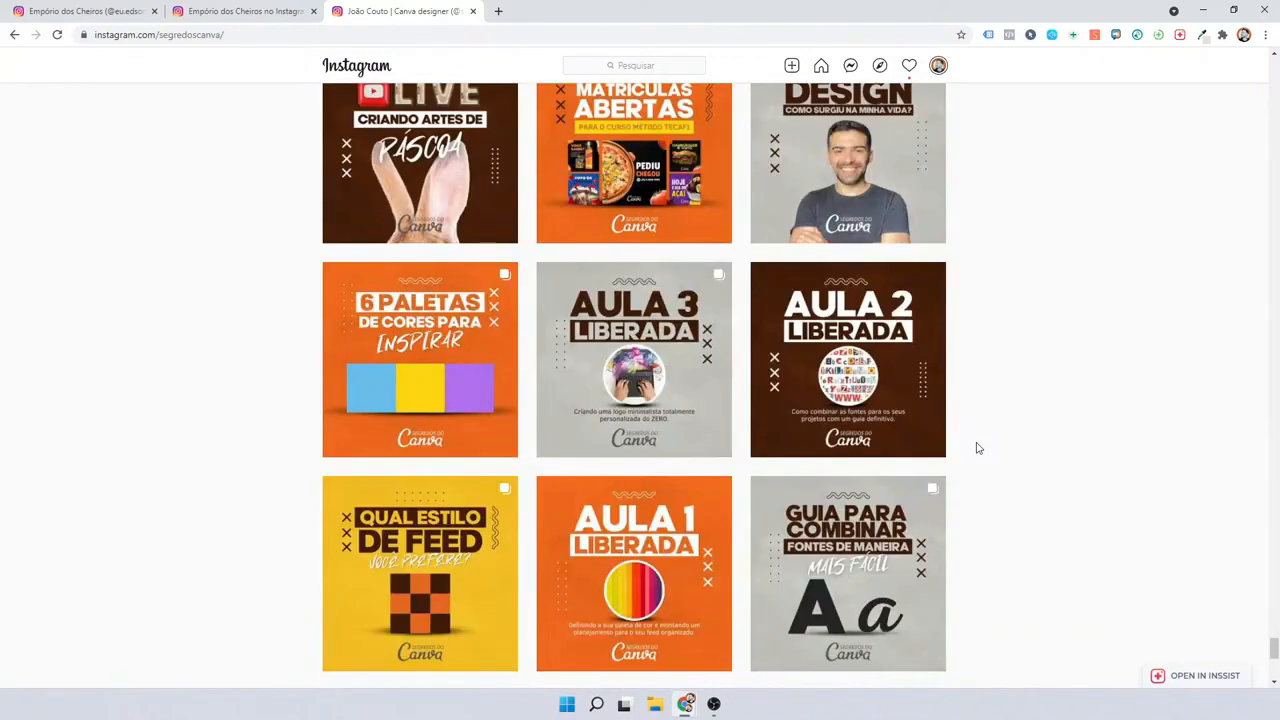
scroll(978, 448, "up", 10)
scroll(978, 448, "up", 15)
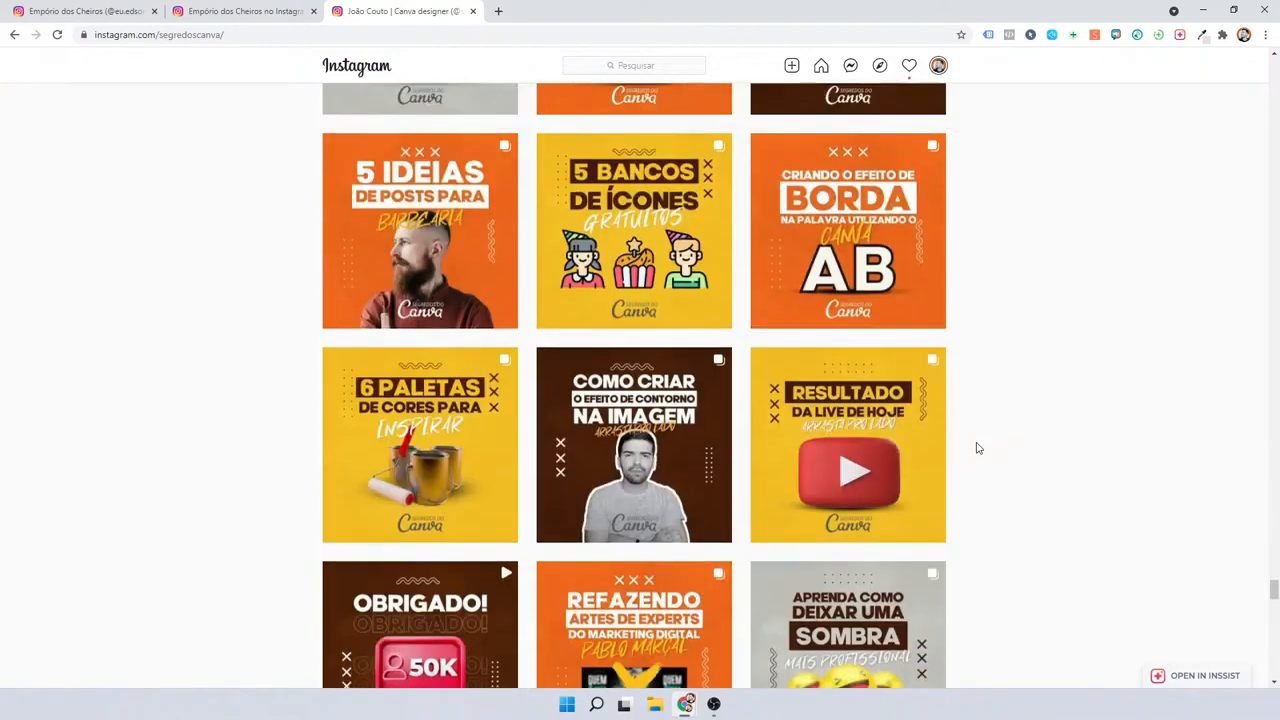
scroll(978, 448, "up", 13)
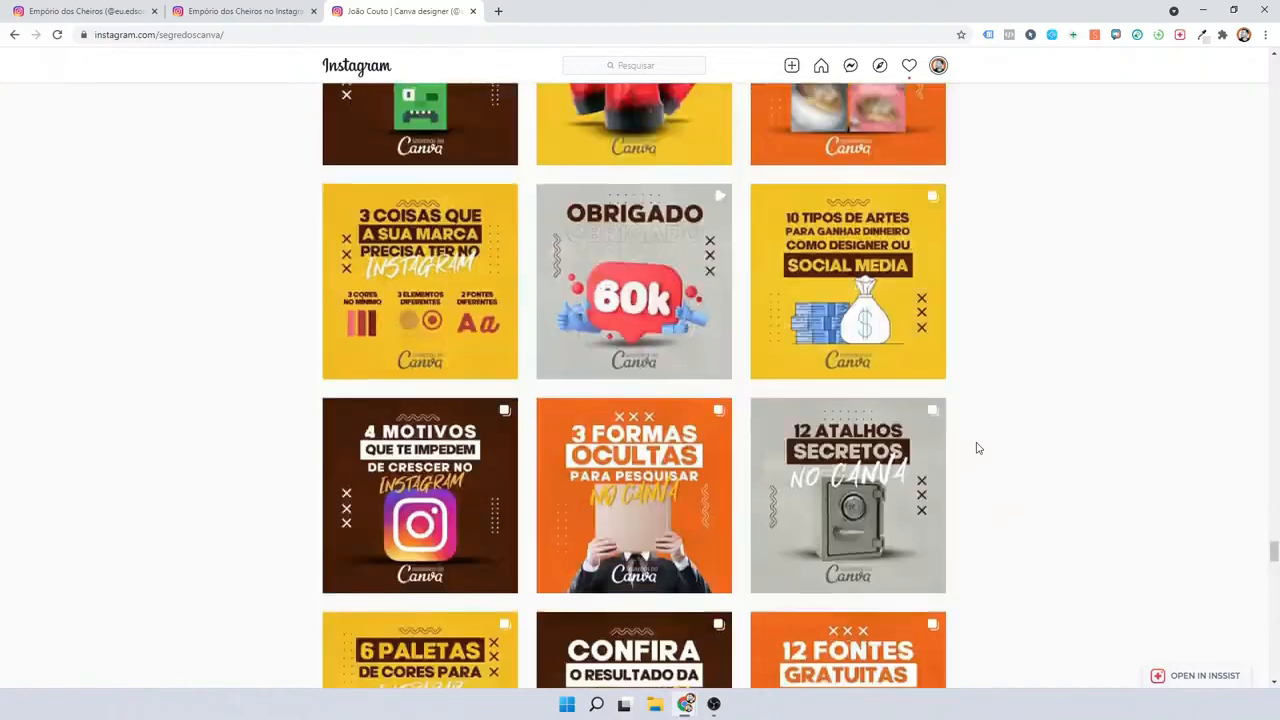
scroll(978, 448, "up", 11)
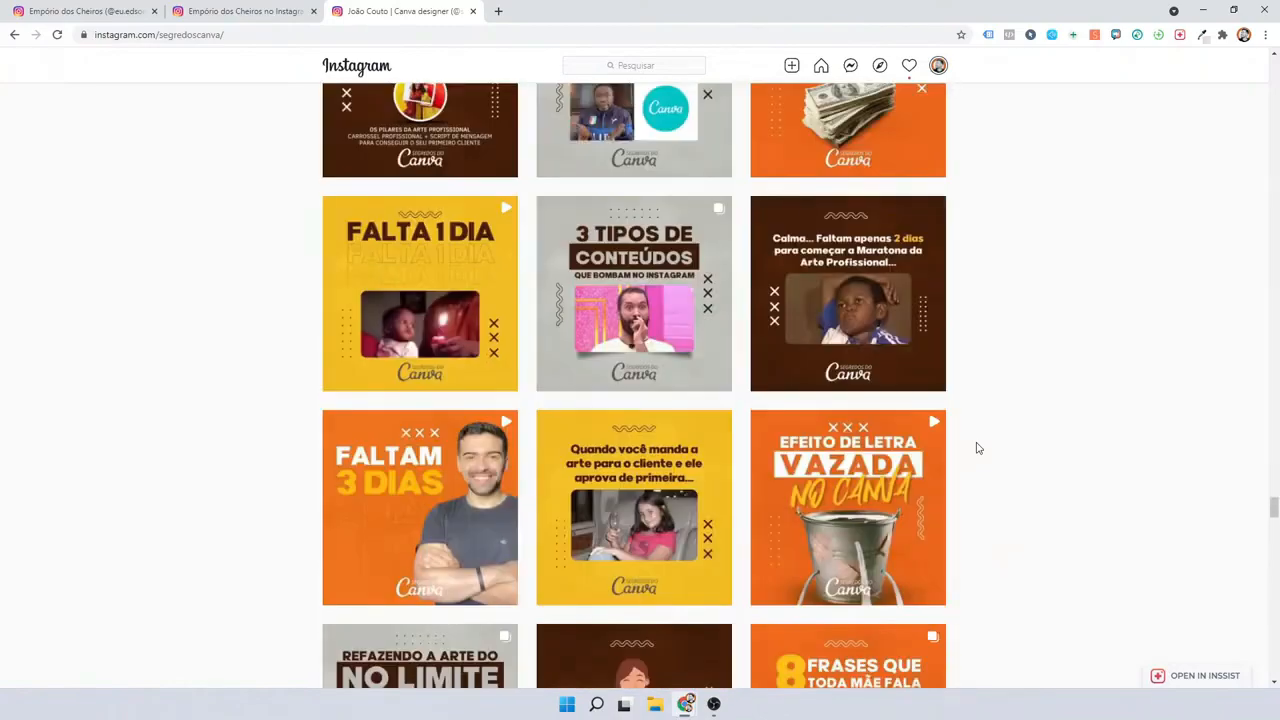
scroll(978, 448, "up", 12)
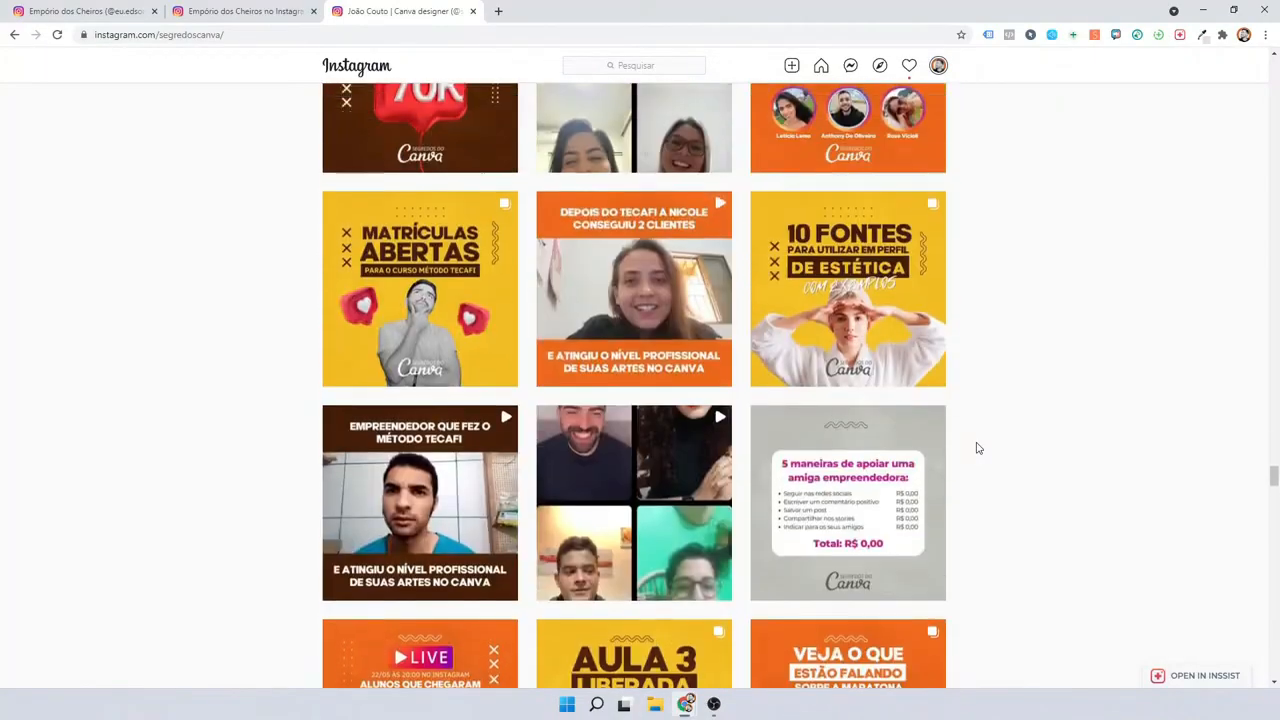
scroll(978, 448, "up", 7)
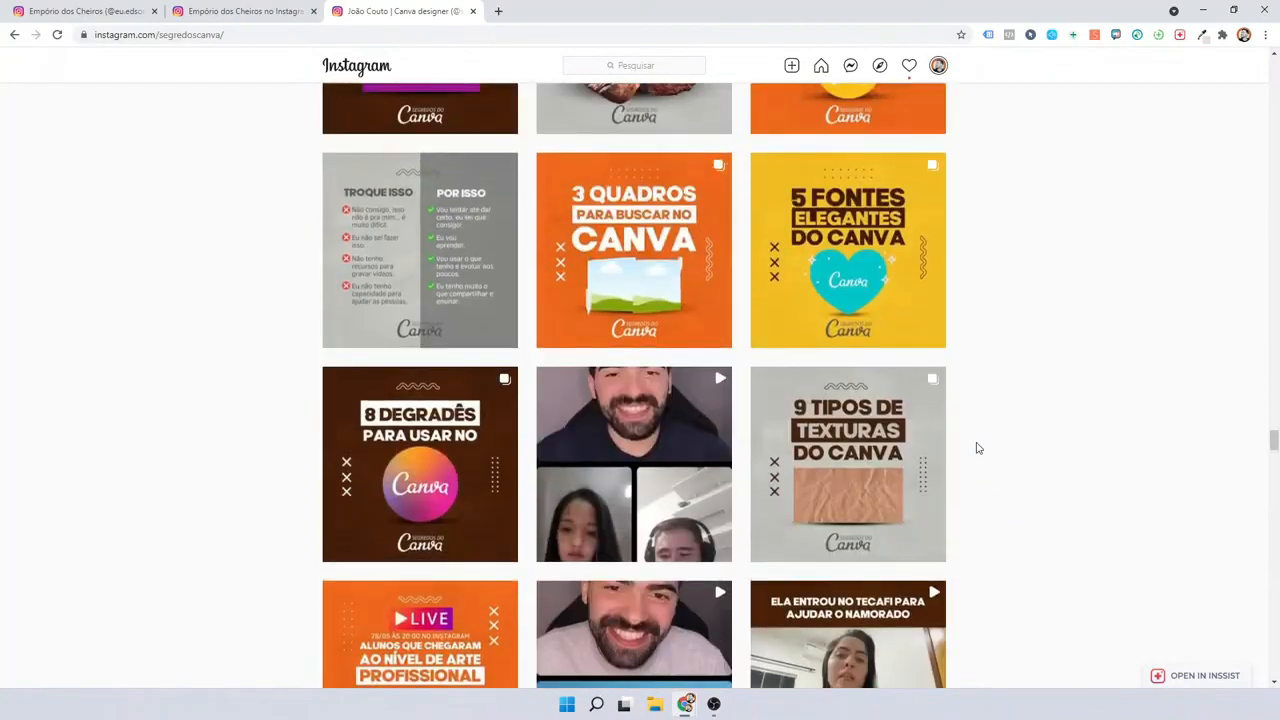
scroll(978, 448, "up", 8)
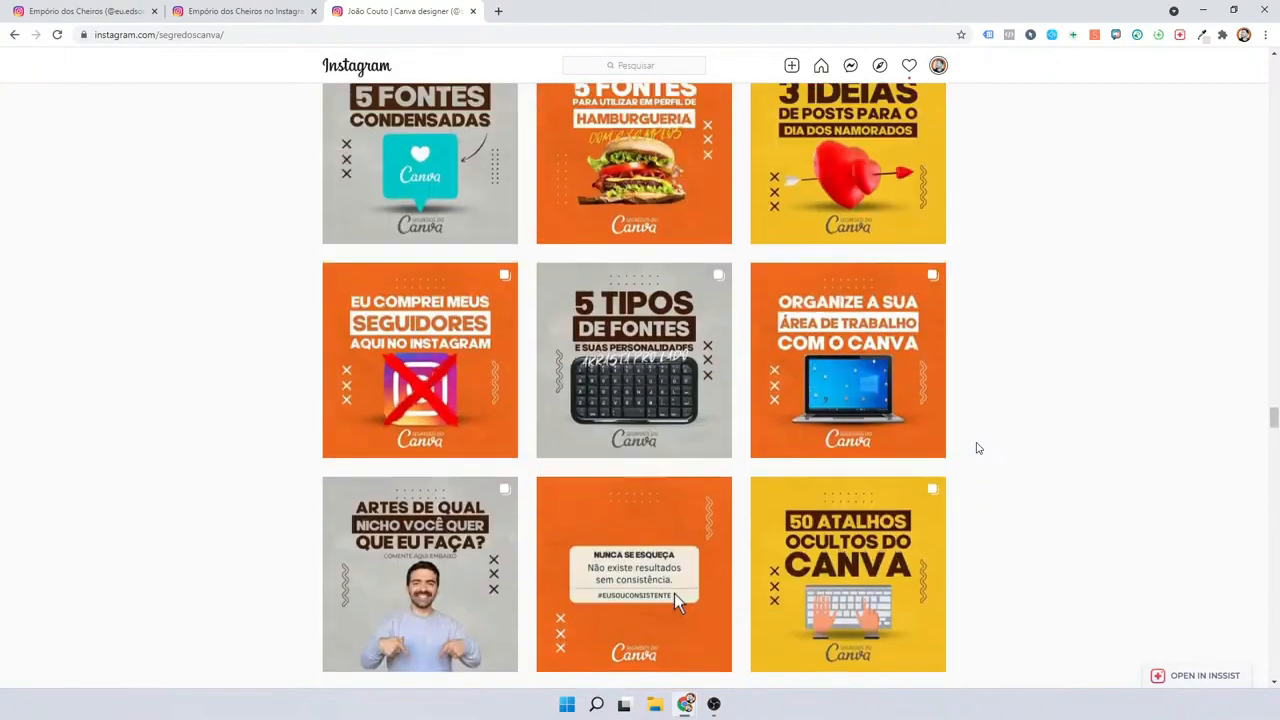
scroll(978, 448, "up", 10)
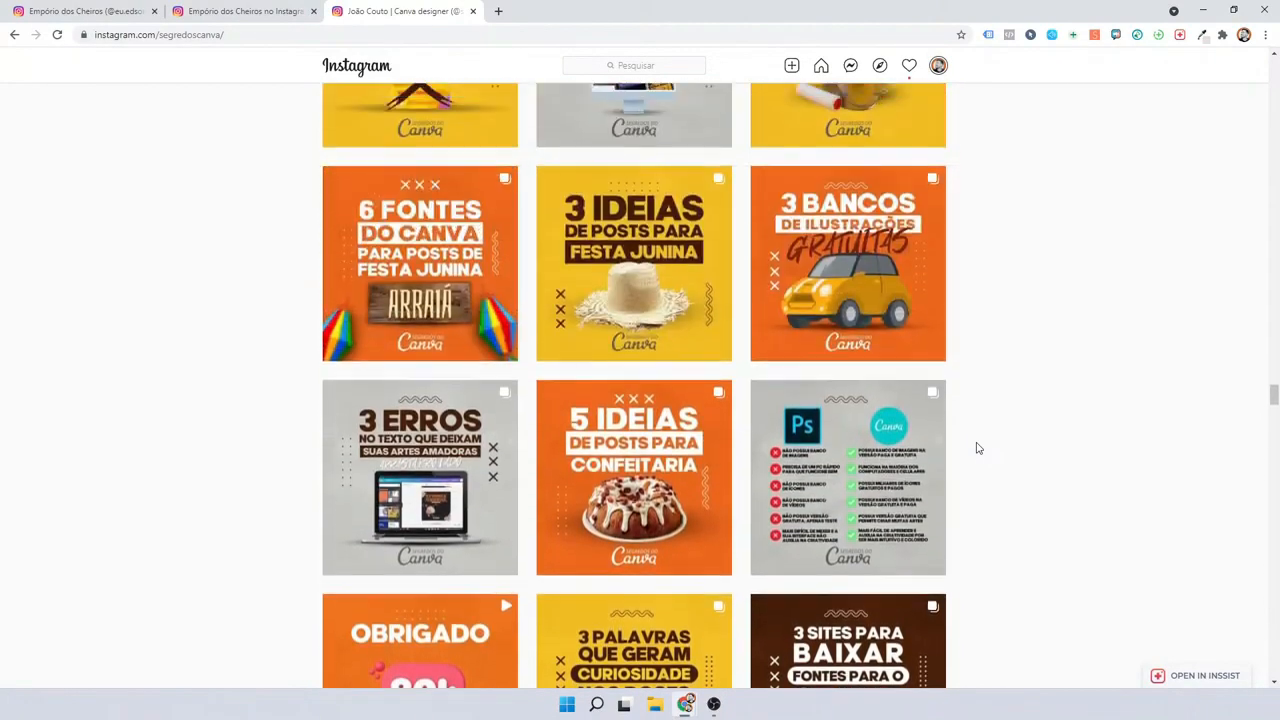
scroll(978, 448, "up", 7)
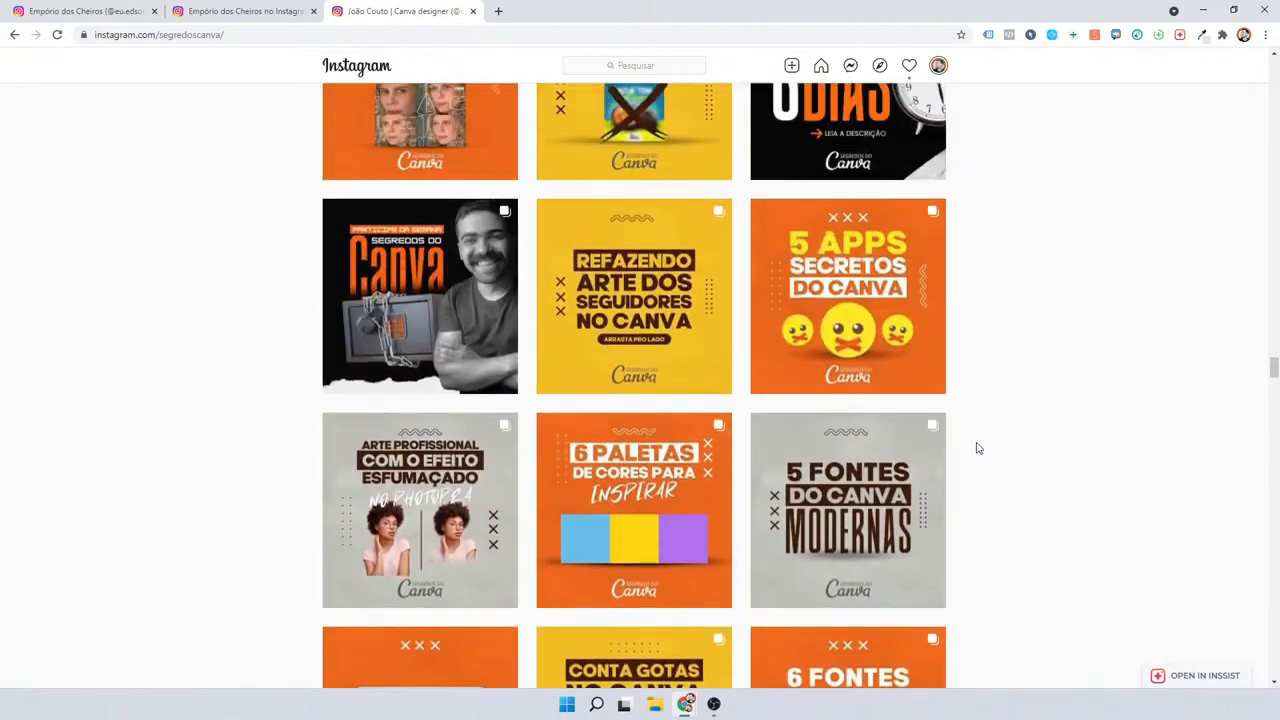
scroll(978, 448, "up", 7)
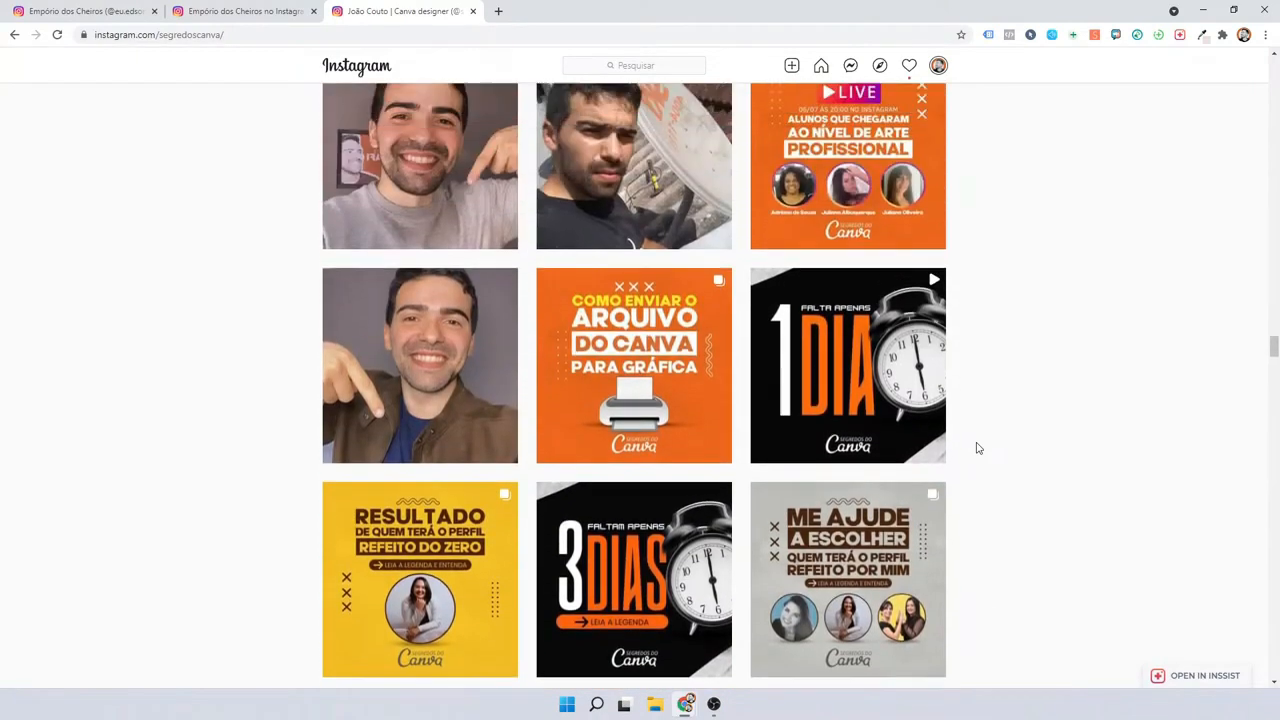
scroll(978, 448, "up", 3)
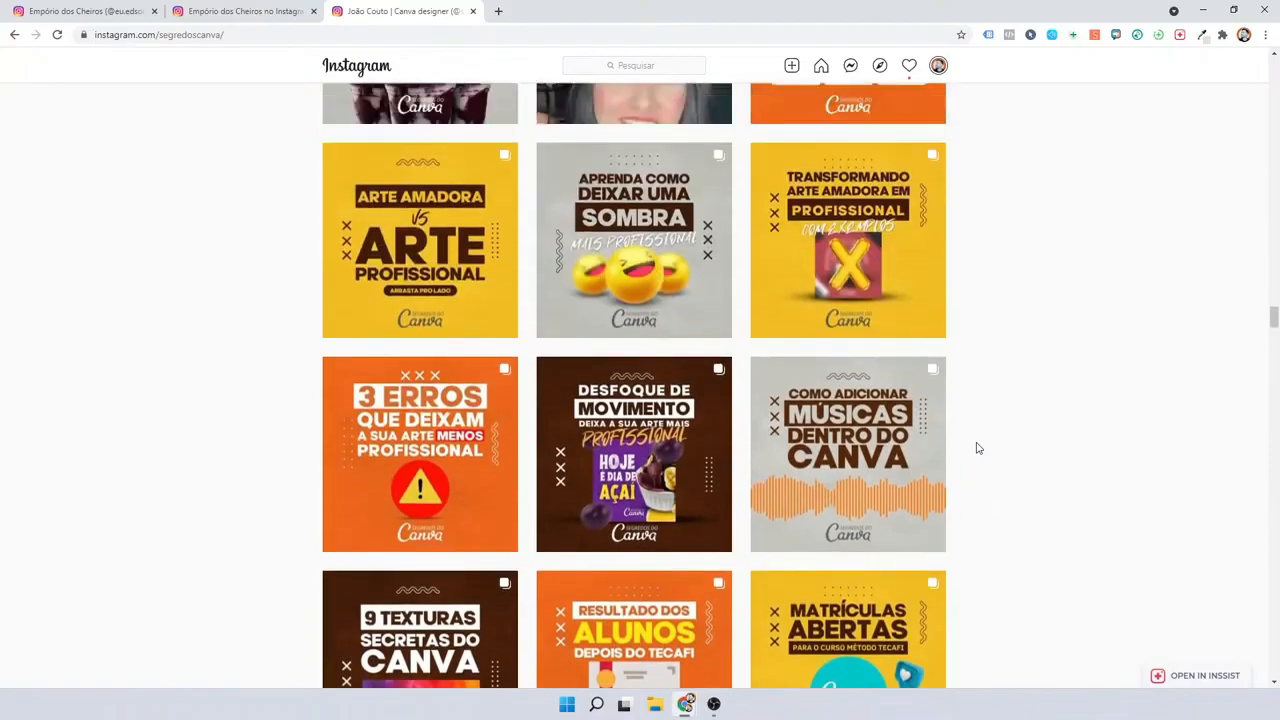
Review the segredoscanva grid again towards the older meme and Mother's Day posts, comparing backgrounds, title styles and logo placement.
scroll(978, 448, "down", 7)
scroll(978, 448, "down", 11)
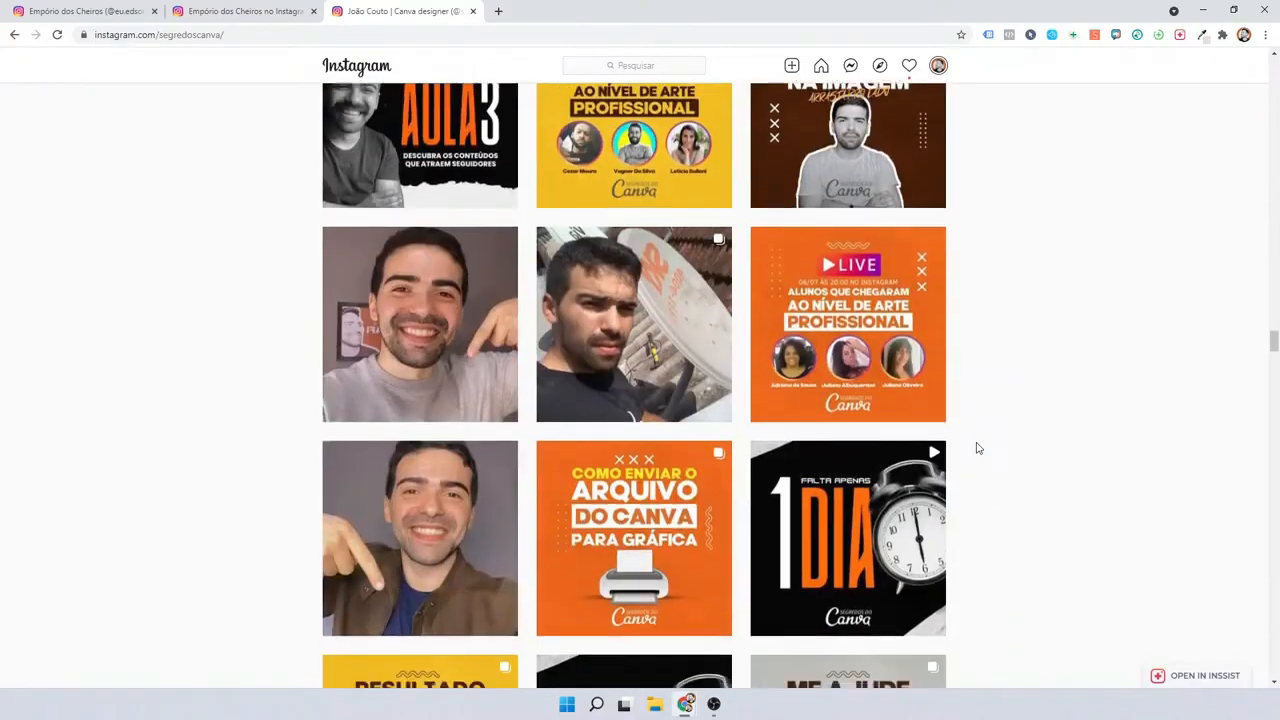
scroll(978, 448, "down", 7)
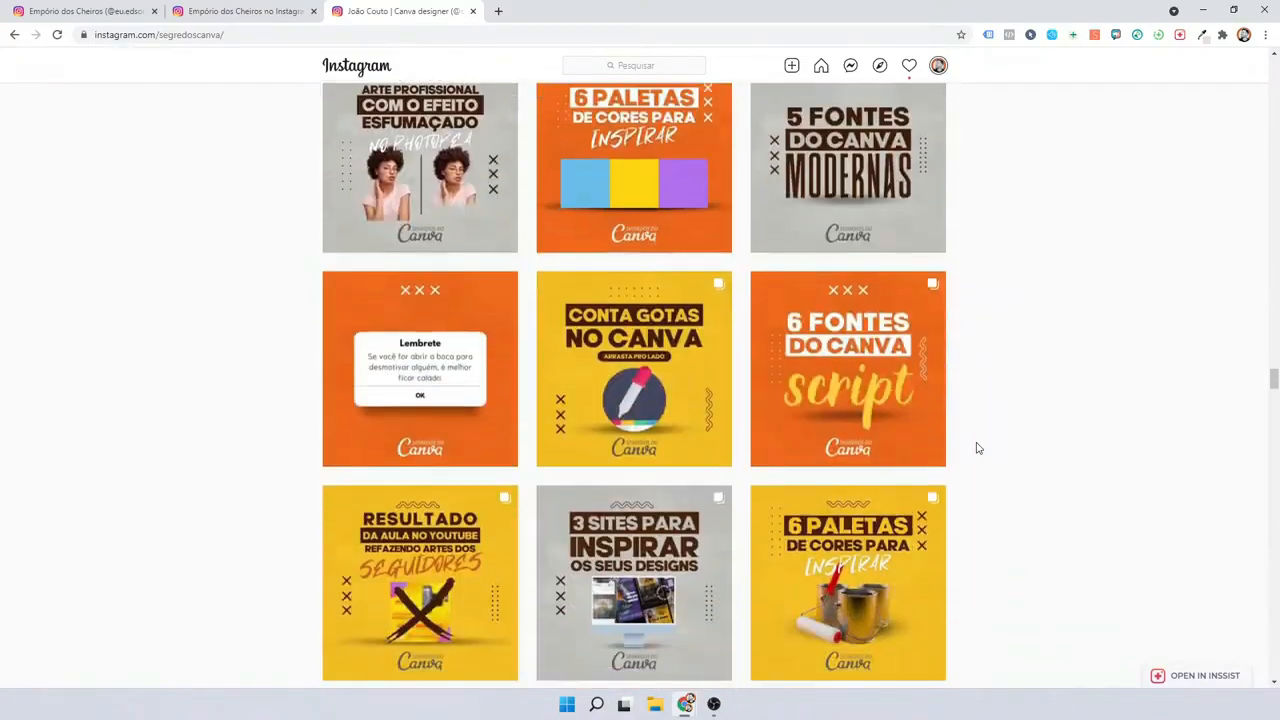
scroll(969, 455, "down", 4)
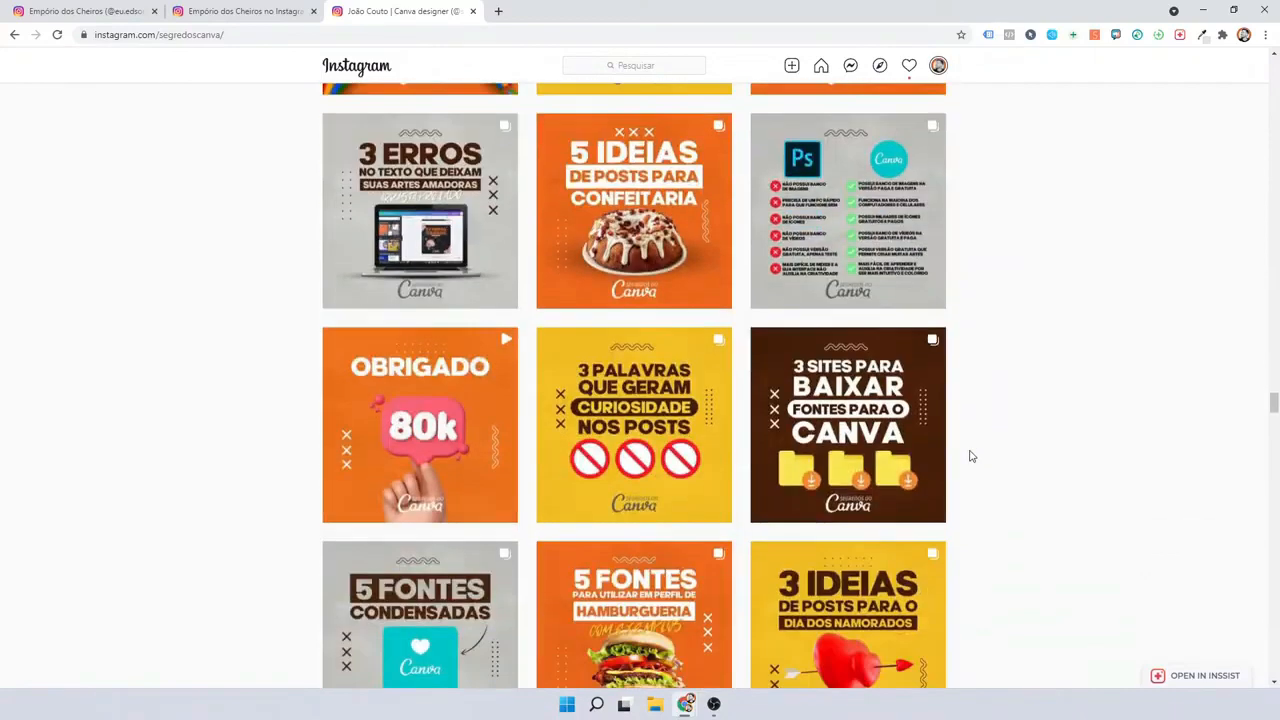
scroll(969, 455, "down", 6)
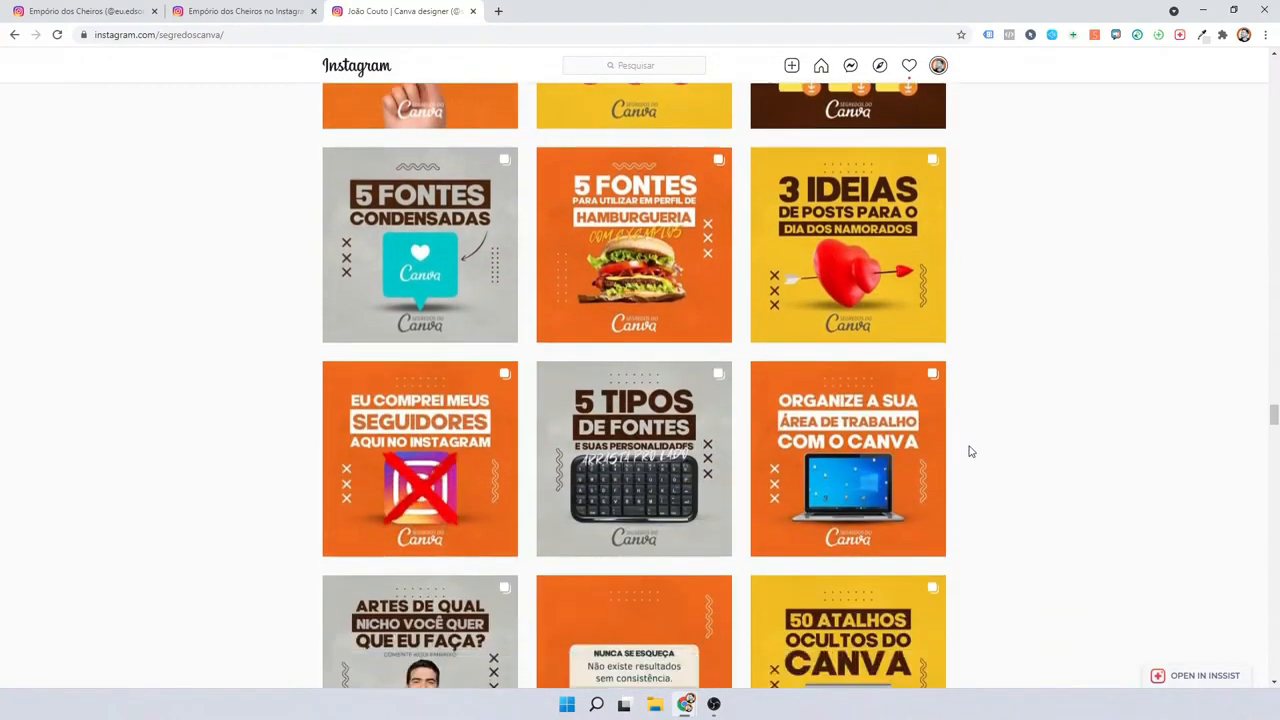
scroll(968, 451, "down", 5)
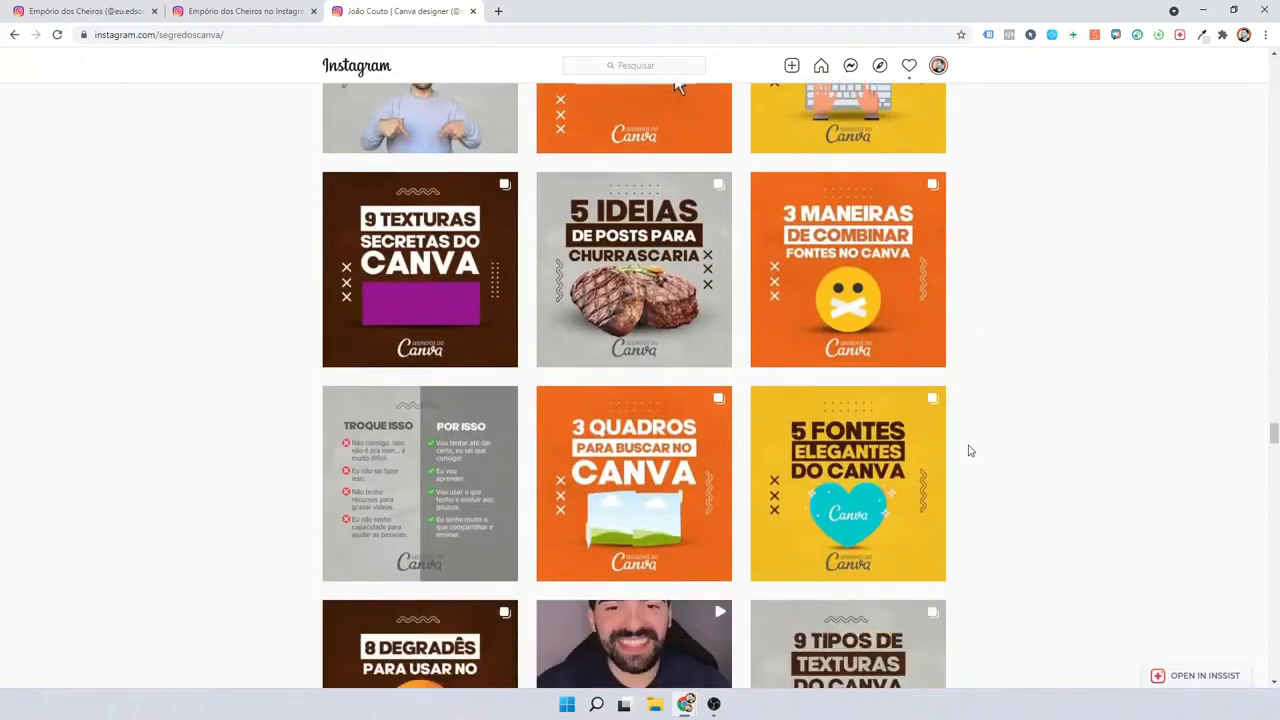
scroll(968, 451, "down", 3)
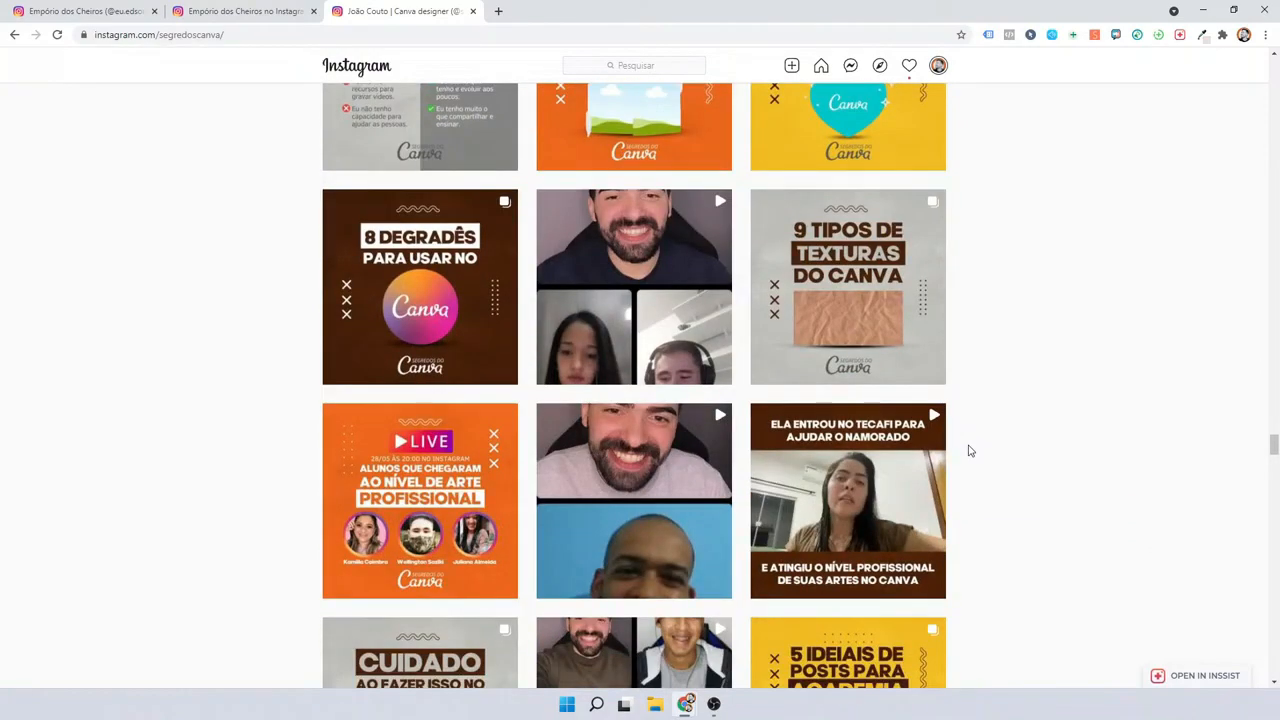
scroll(968, 451, "down", 8)
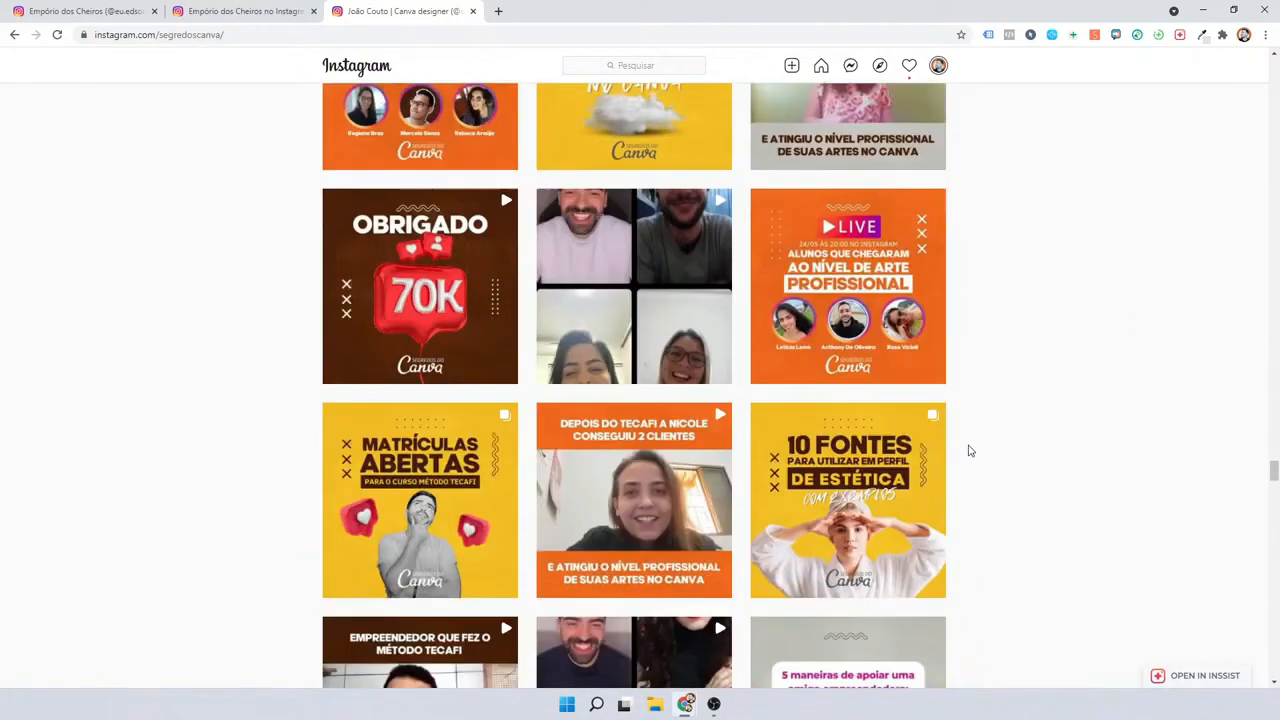
scroll(968, 451, "down", 3)
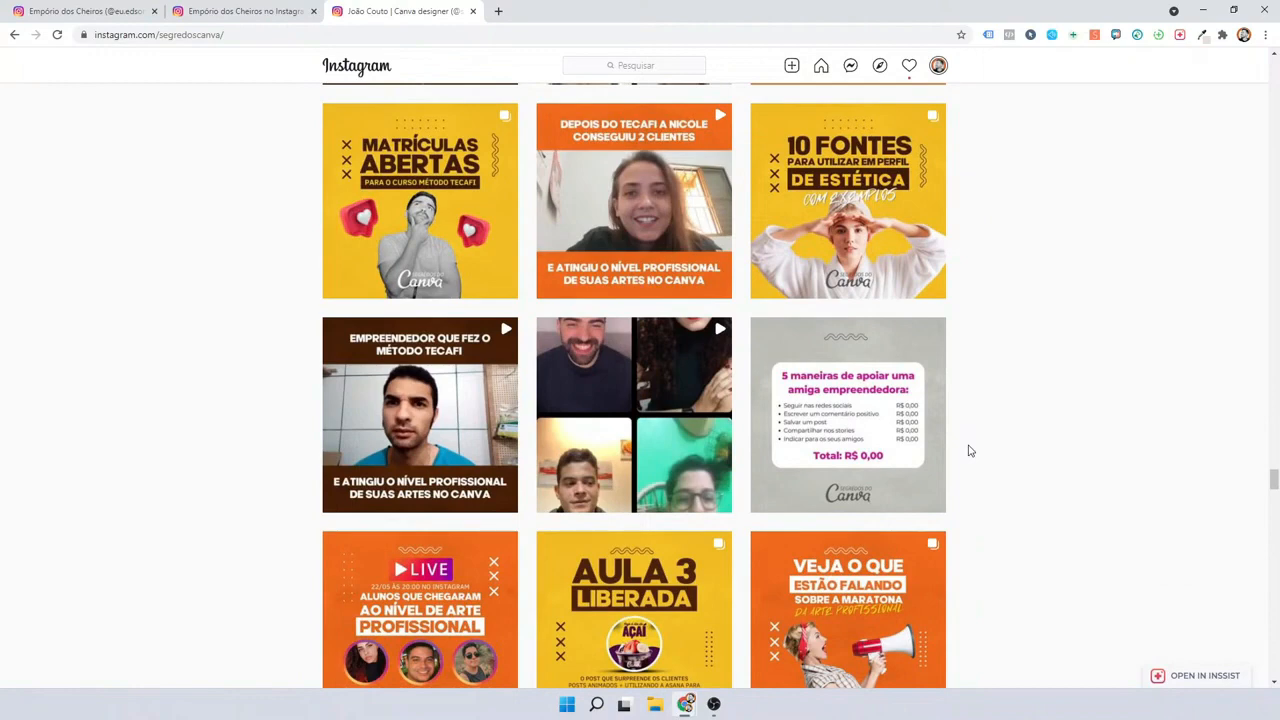
scroll(968, 451, "down", 4)
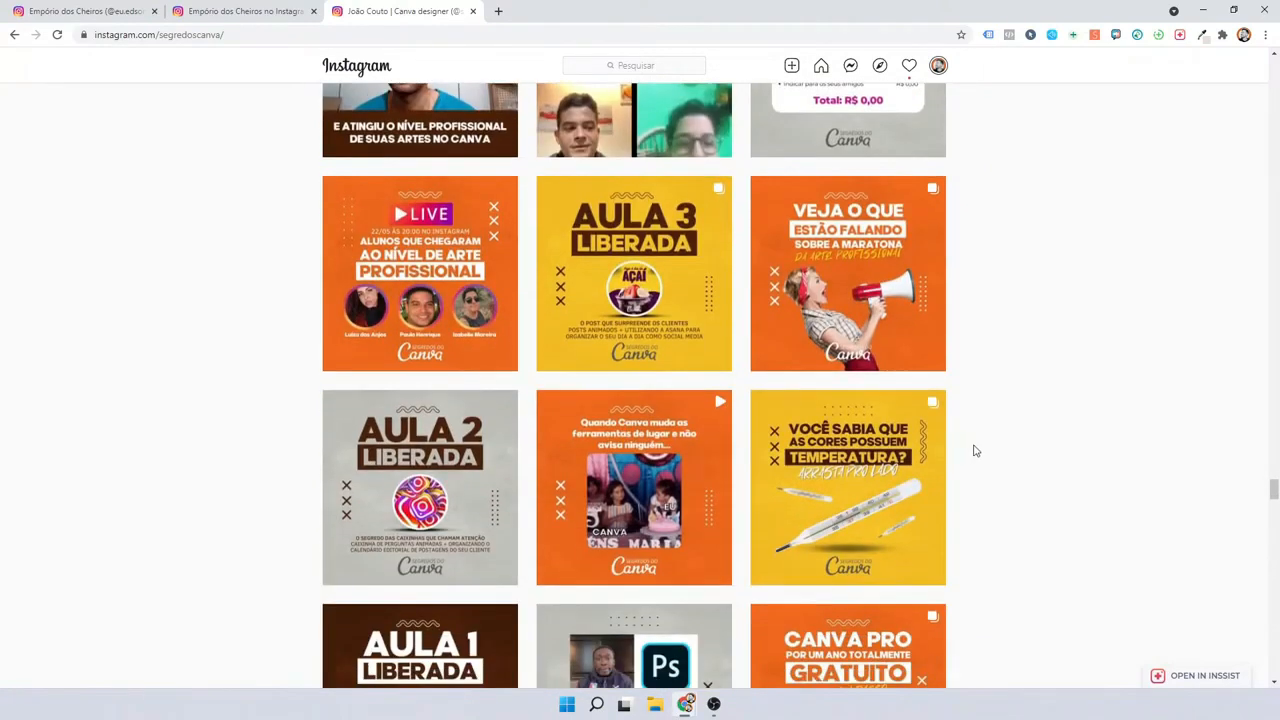
scroll(975, 451, "down", 3)
scroll(975, 449, "down", 4)
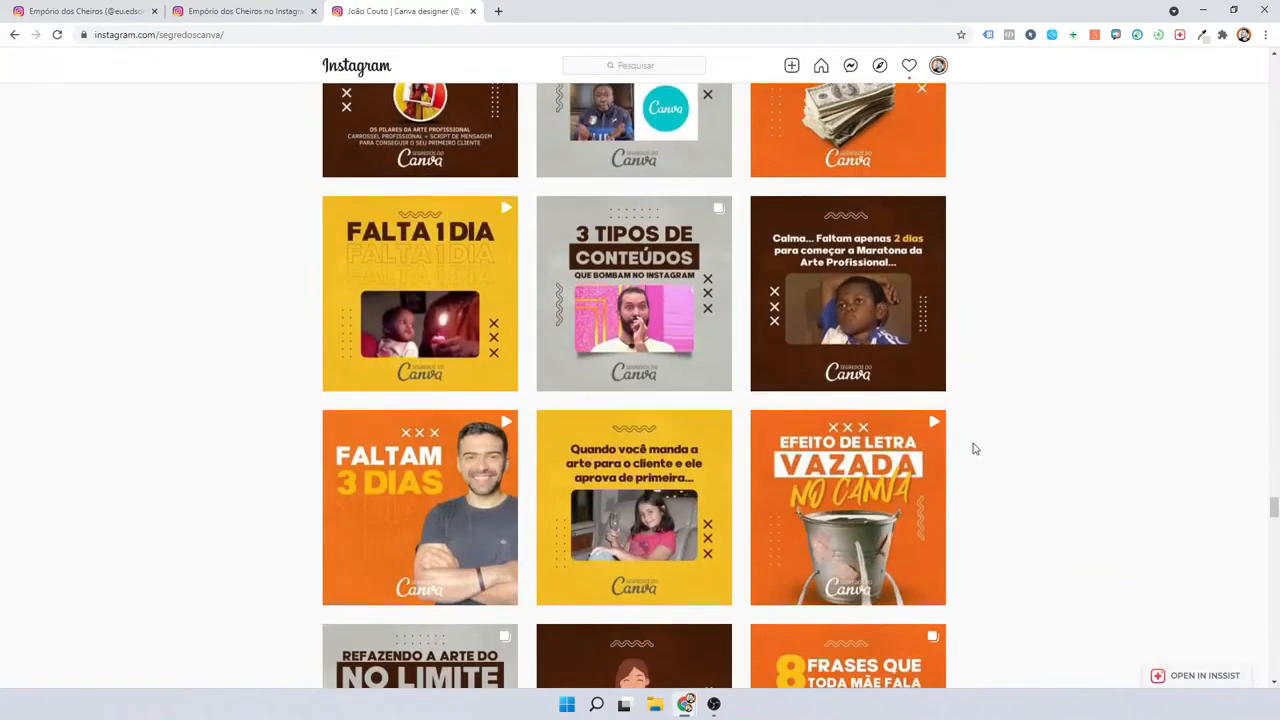
scroll(975, 449, "down", 4)
scroll(975, 449, "down", 7)
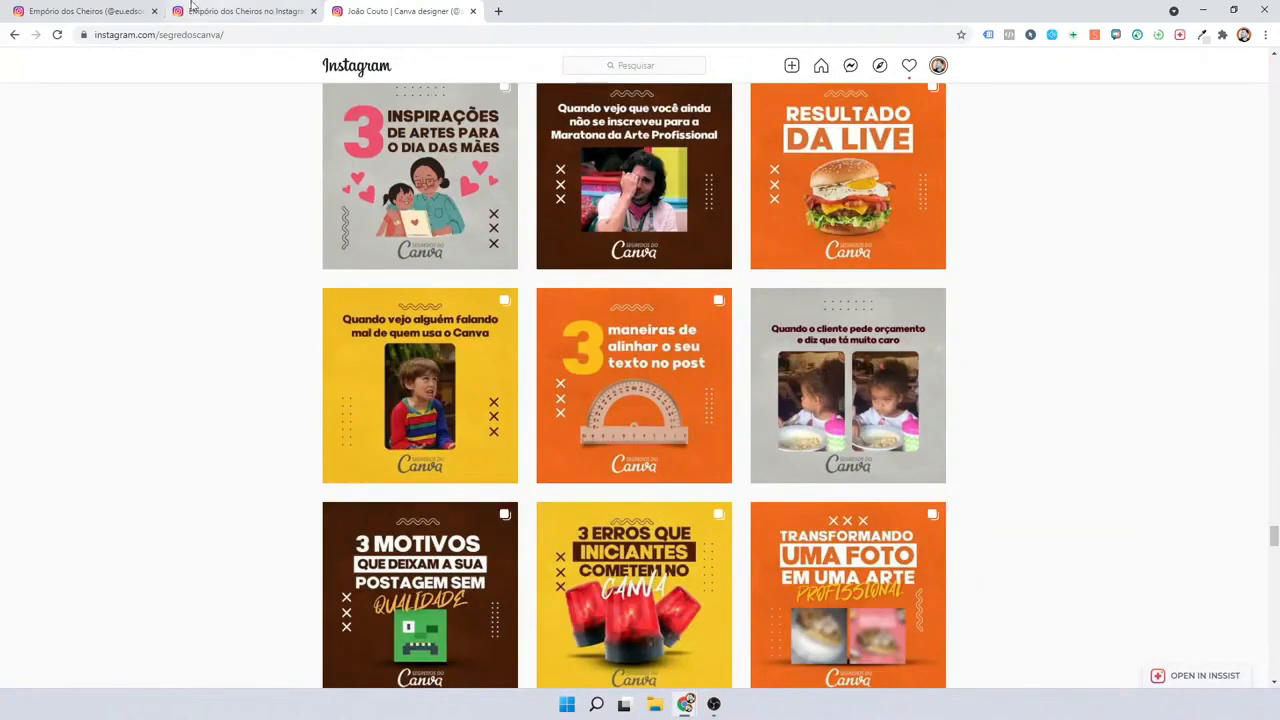
Return to the Empório dos Cheiros "3 passos para uma lavagem correta" post and view its carousel slides through to the last one.
left_click(95, 11)
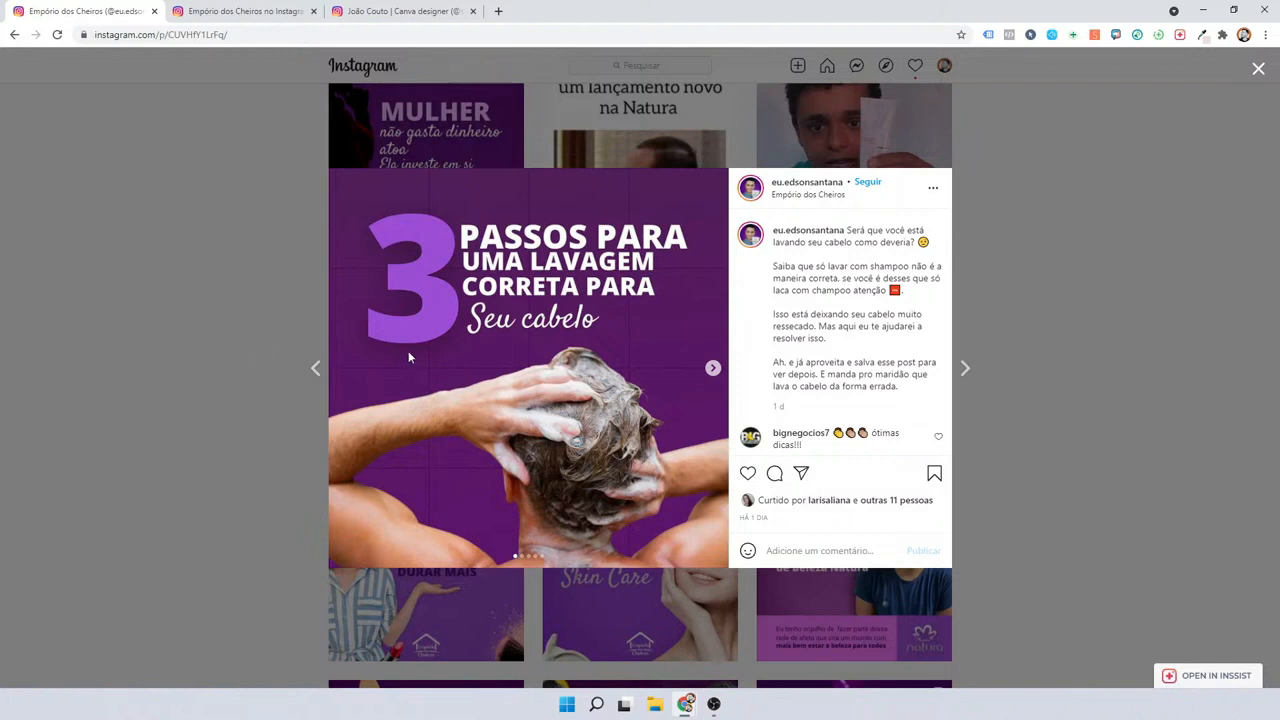
left_click(711, 370)
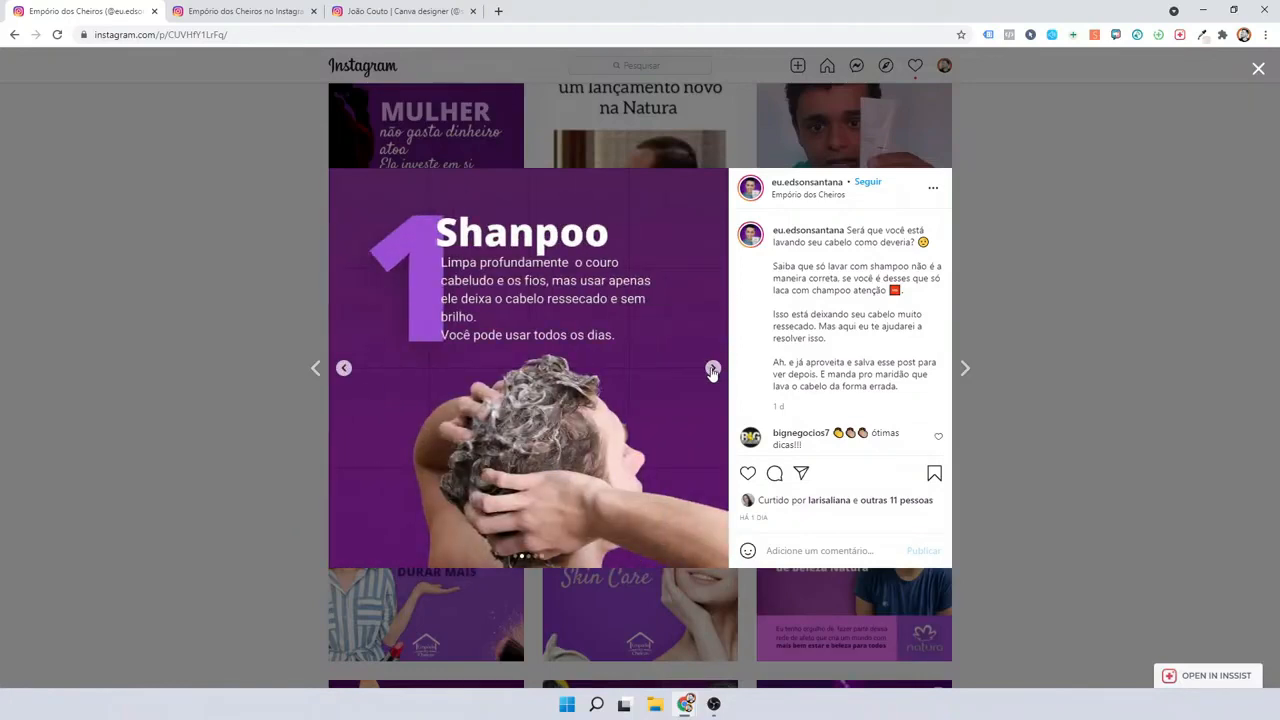
left_click(712, 370)
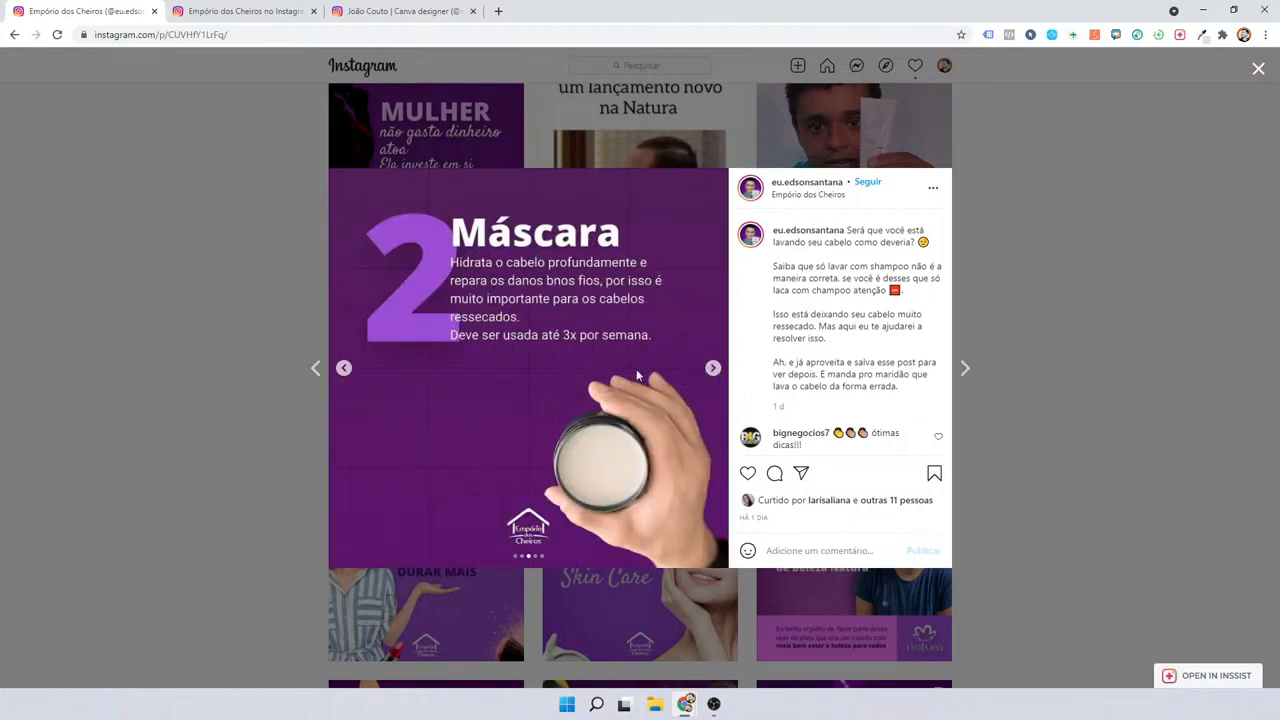
left_click(711, 369)
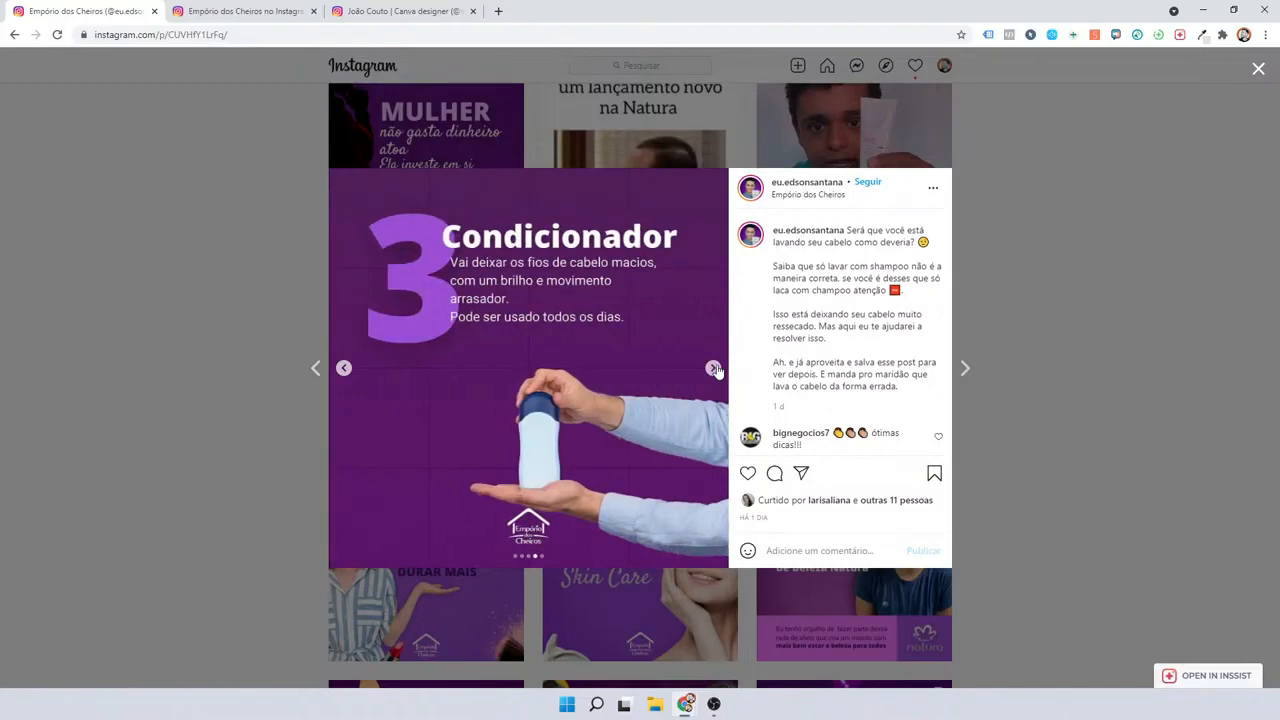
left_click(713, 369)
Go back to the "Shanpoo" slide and compare its layout and logo with the "Máscara" and "Condicionador" slides.
left_click(343, 368)
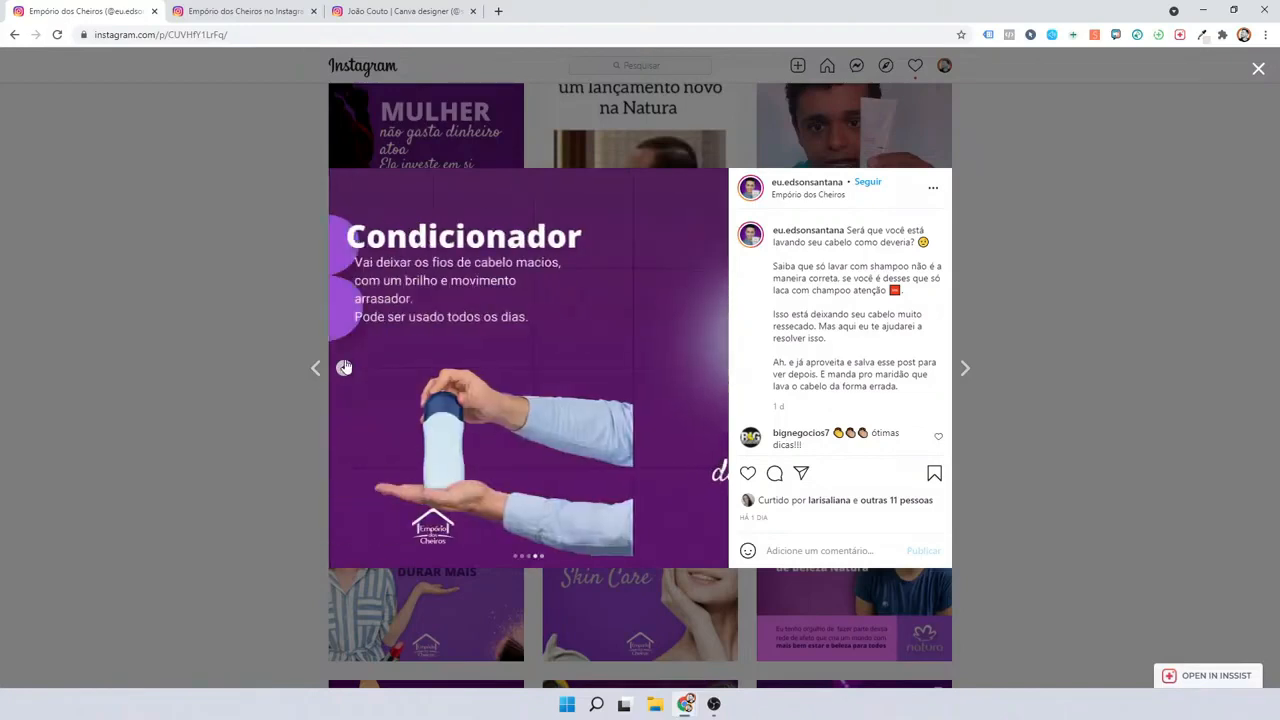
left_click(343, 368)
left_click(343, 368)
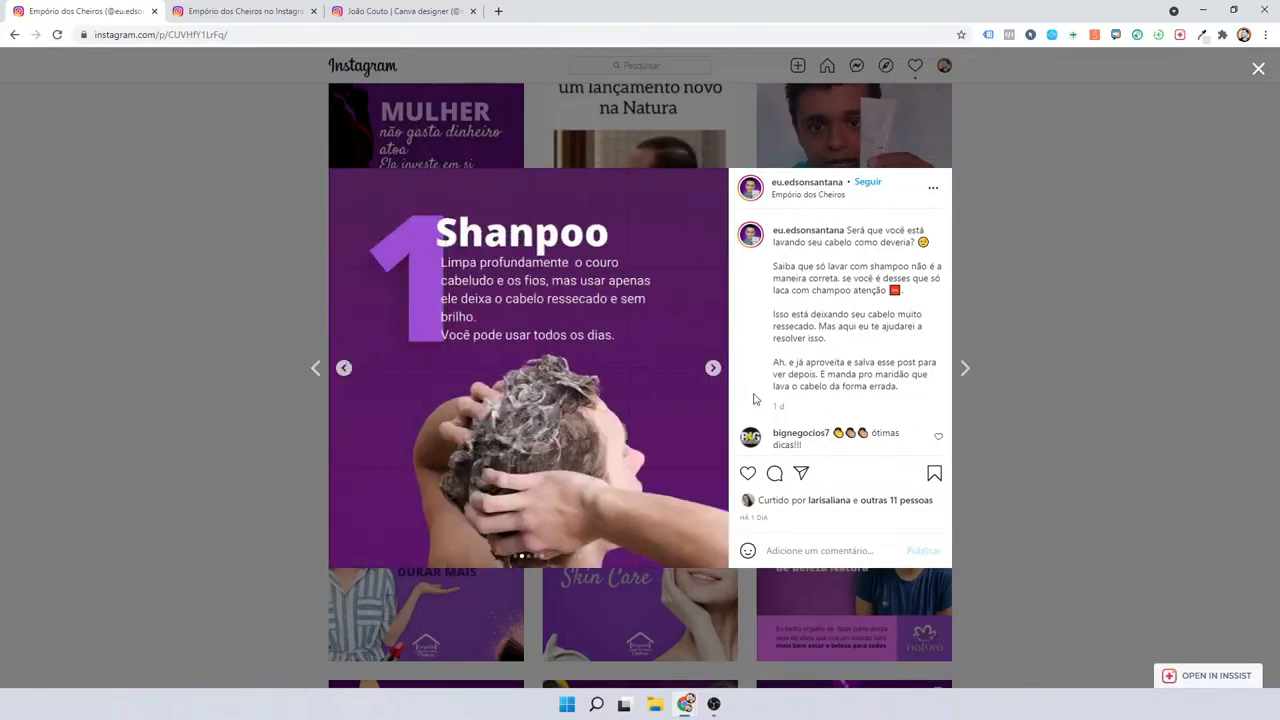
left_click(714, 369)
left_click(714, 369)
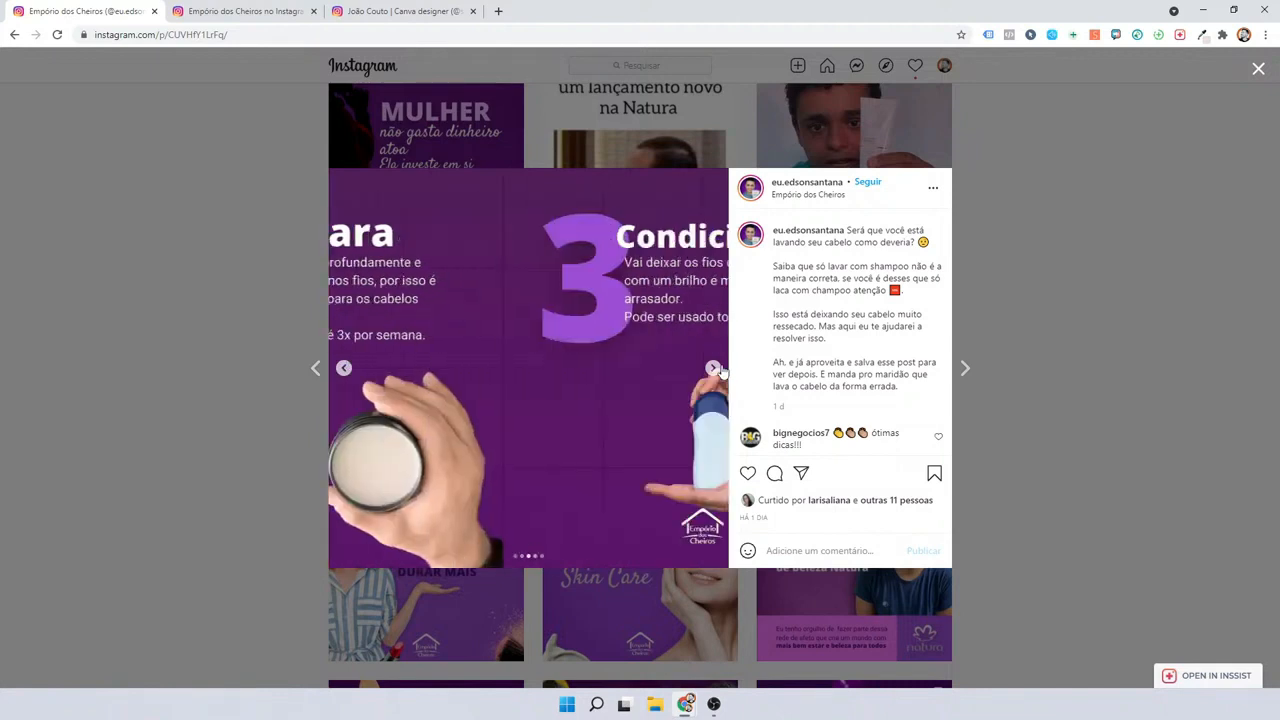
Close the hair-washing post and open the "Faça sua maquiagem durar mais" post from the Empório dos Cheiros grid.
left_click(181, 297)
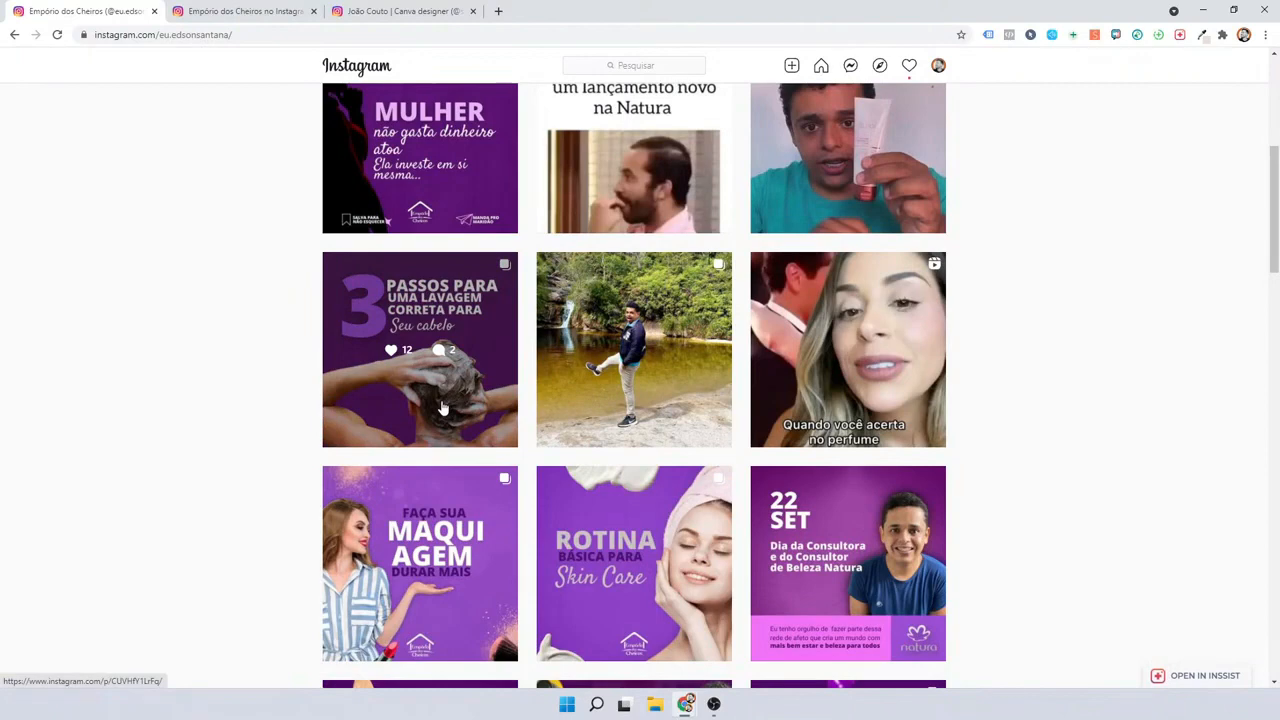
scroll(443, 408, "down", 2)
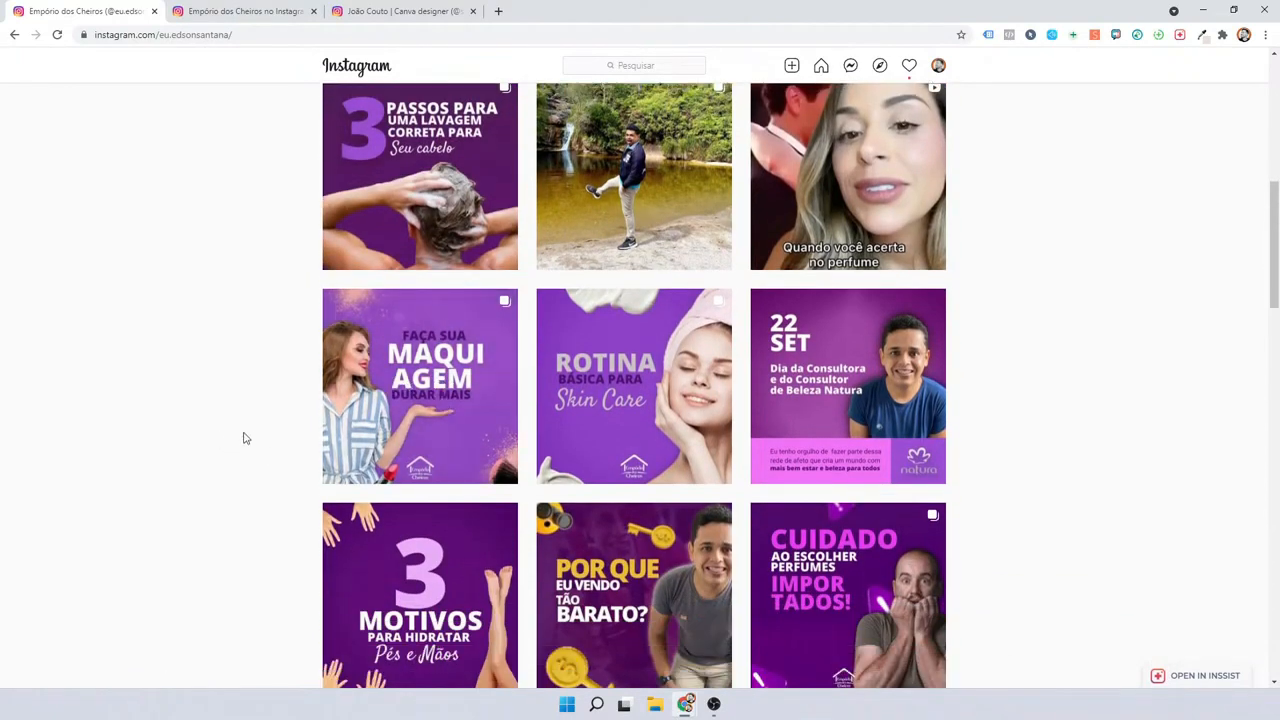
left_click(372, 416)
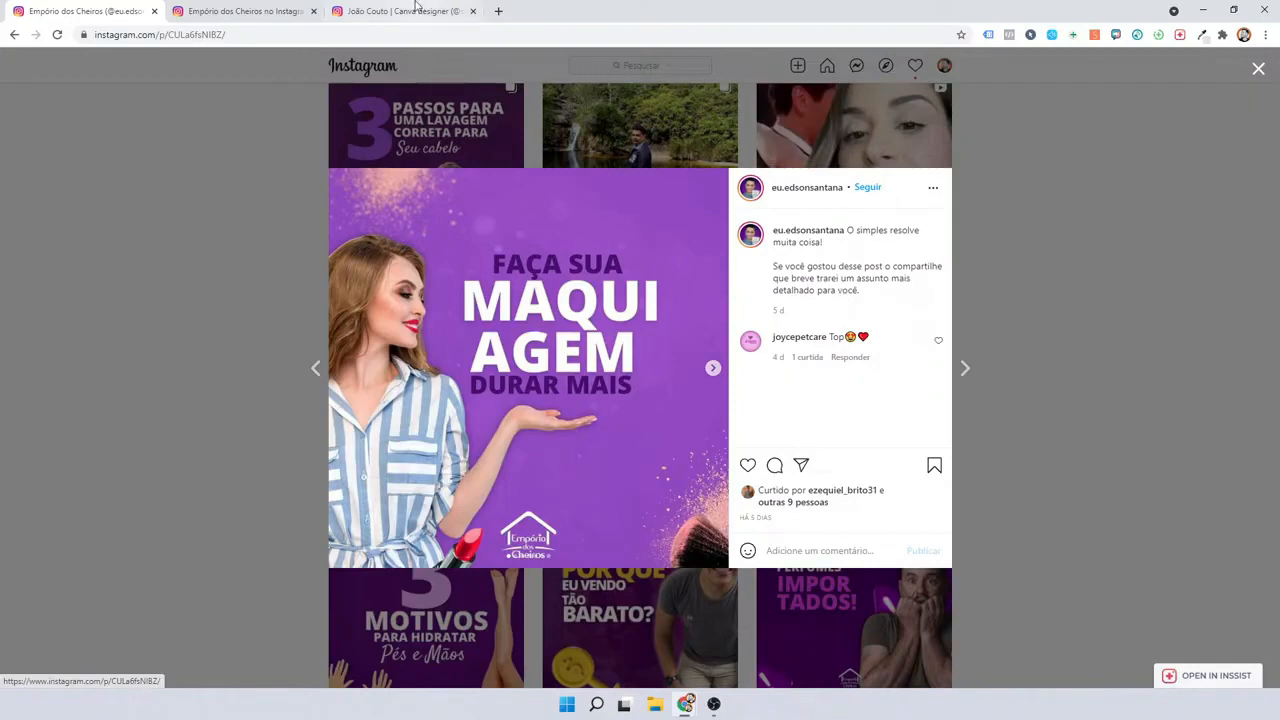
Switch to the segredoscanva profile and review its grid from the older posts back up to the newest ones.
left_click(381, 10)
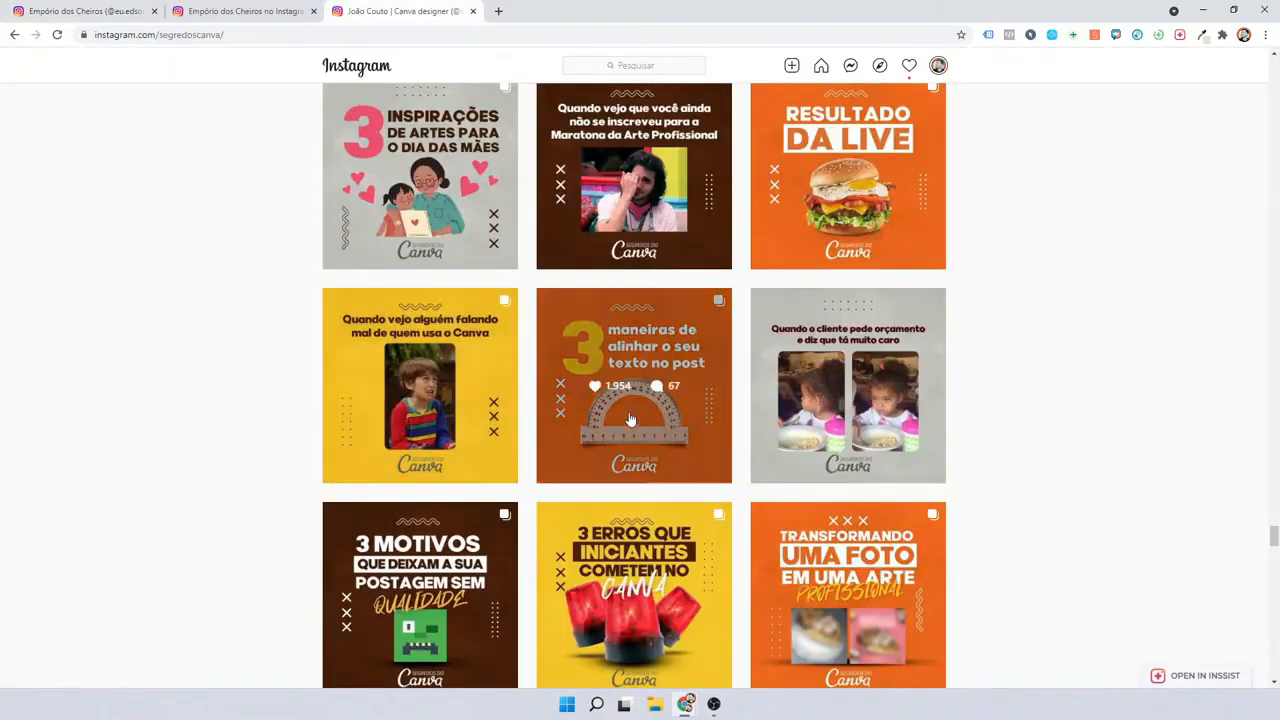
scroll(690, 432, "up", 15)
scroll(690, 432, "up", 10)
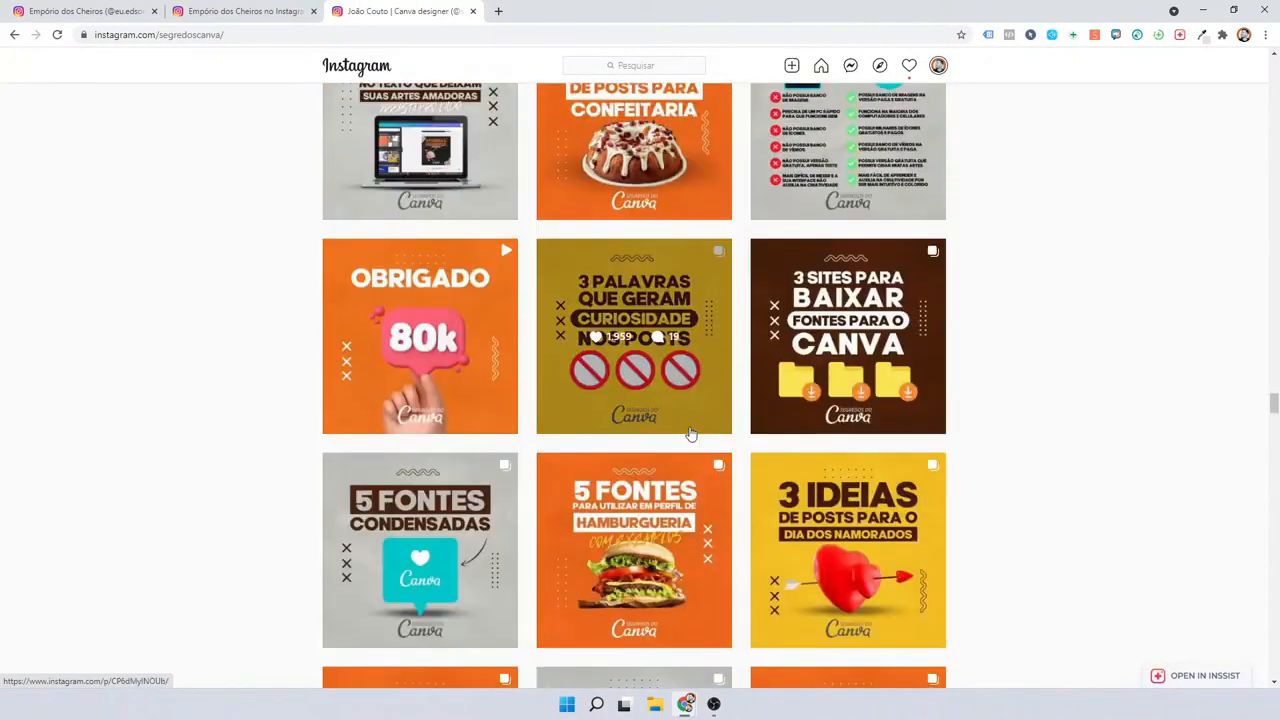
scroll(690, 432, "up", 15)
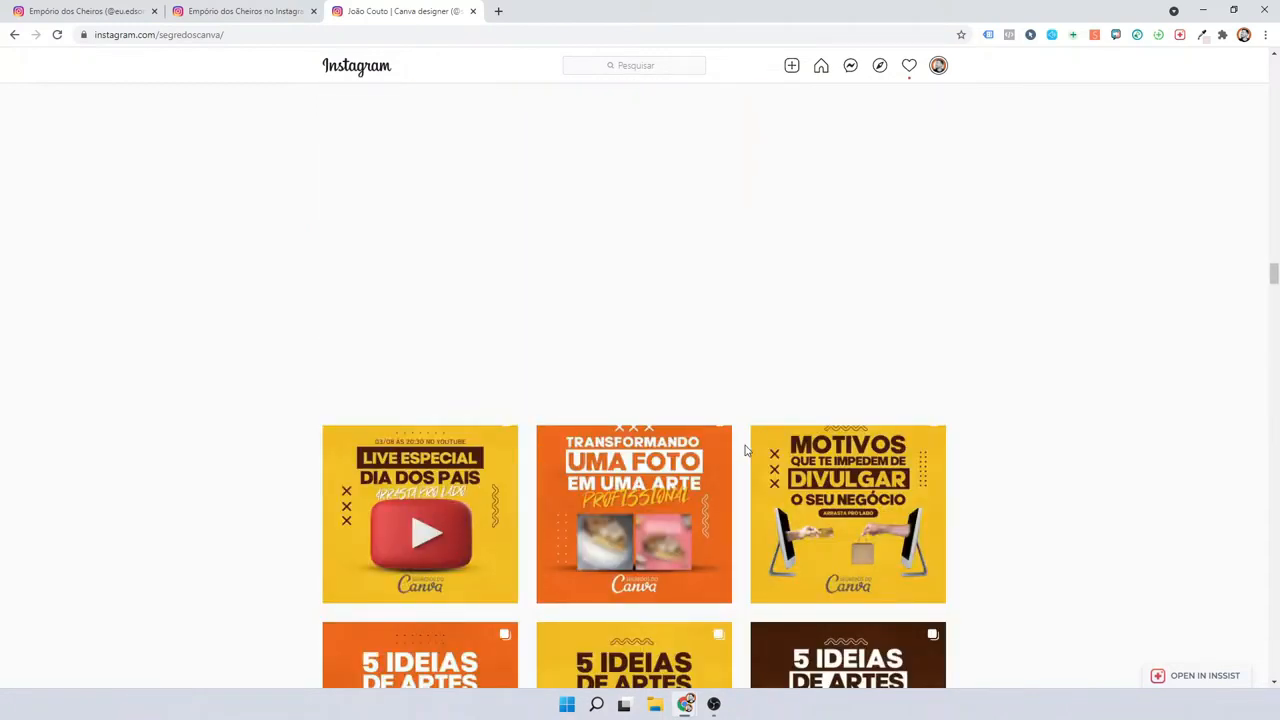
scroll(744, 450, "up", 10)
scroll(744, 450, "up", 15)
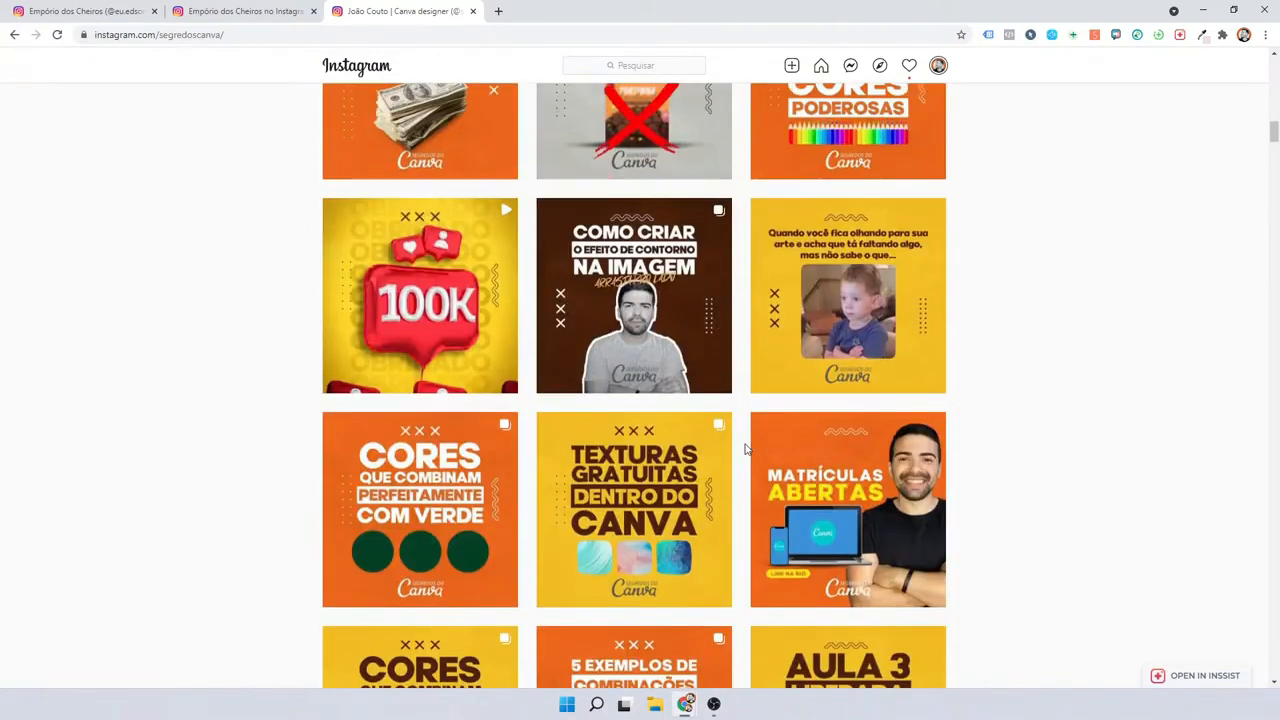
scroll(744, 450, "up", 10)
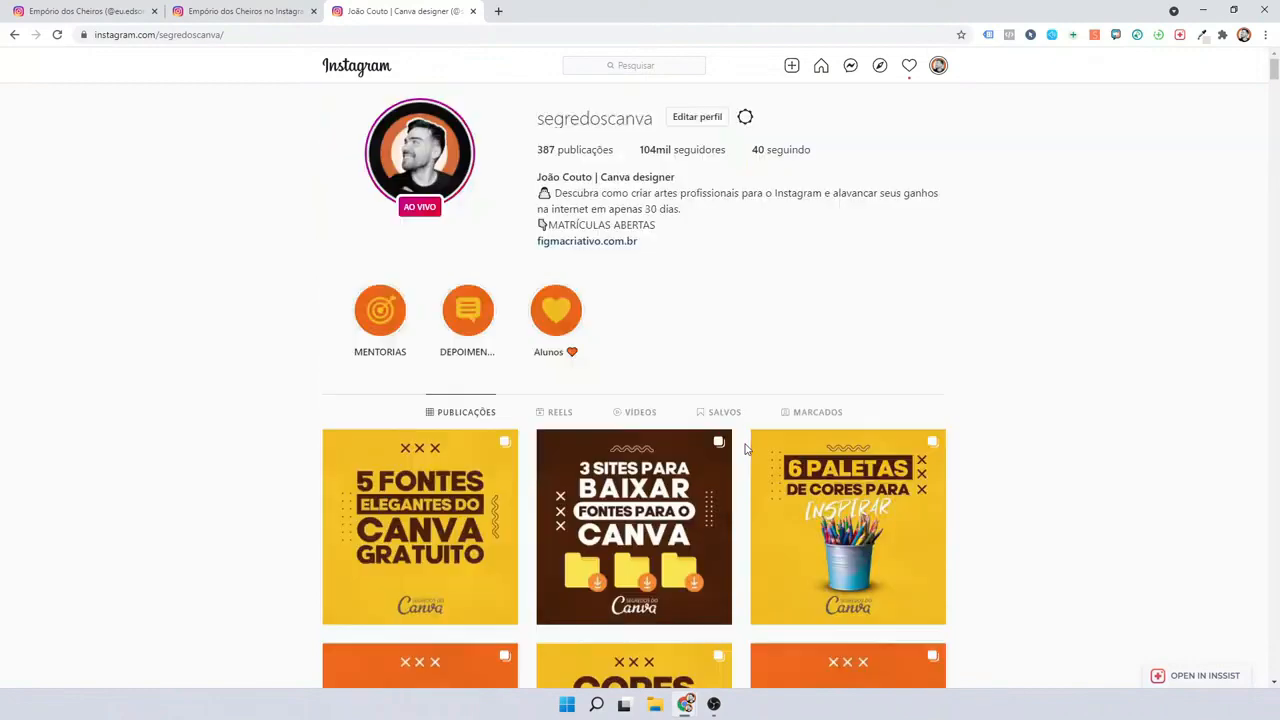
Examine the newest segredoscanva posts, view the "Cores elegantes que combinam perfeitamente" post and close it.
scroll(744, 450, "down", 1)
scroll(744, 450, "down", 1)
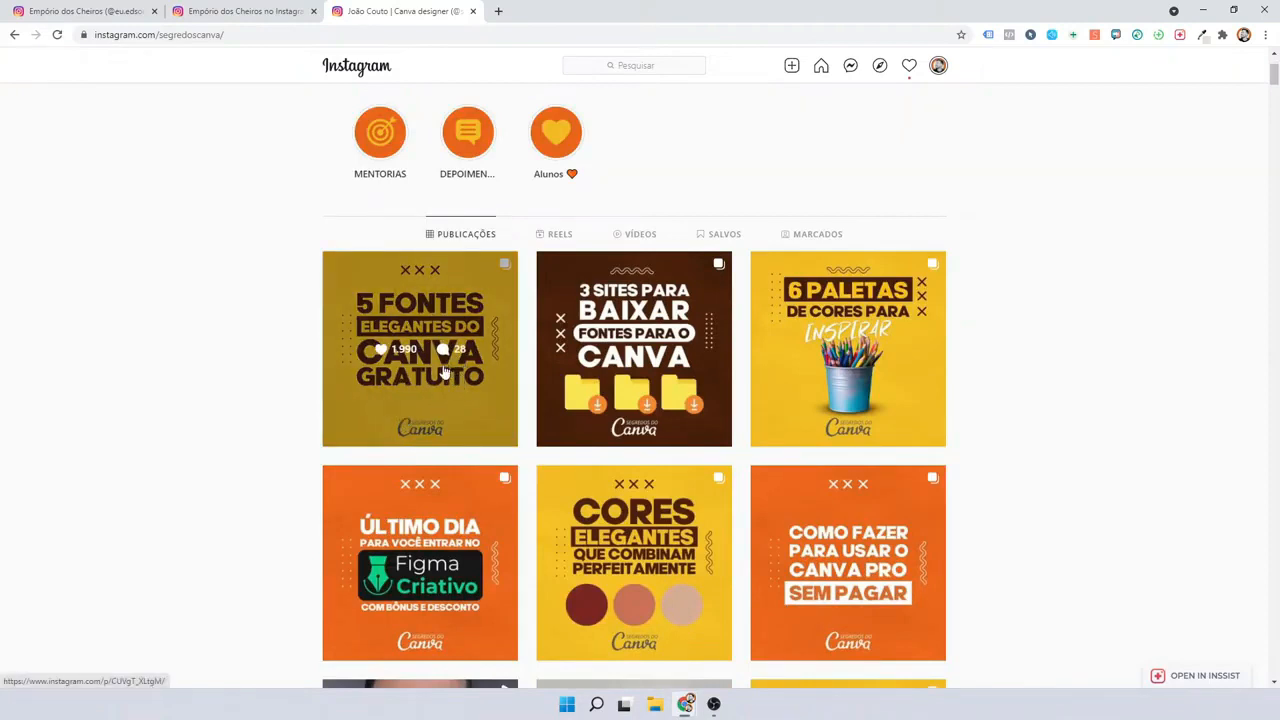
scroll(640, 405, "down", 3)
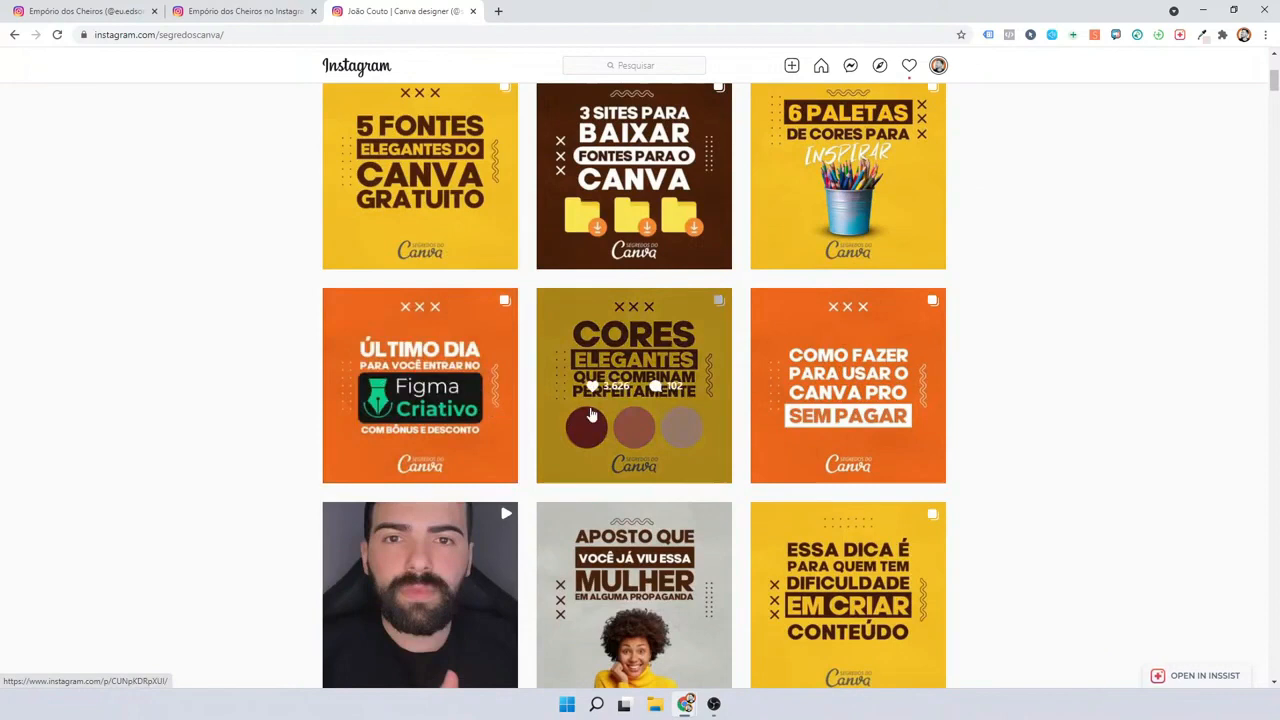
left_click(657, 411)
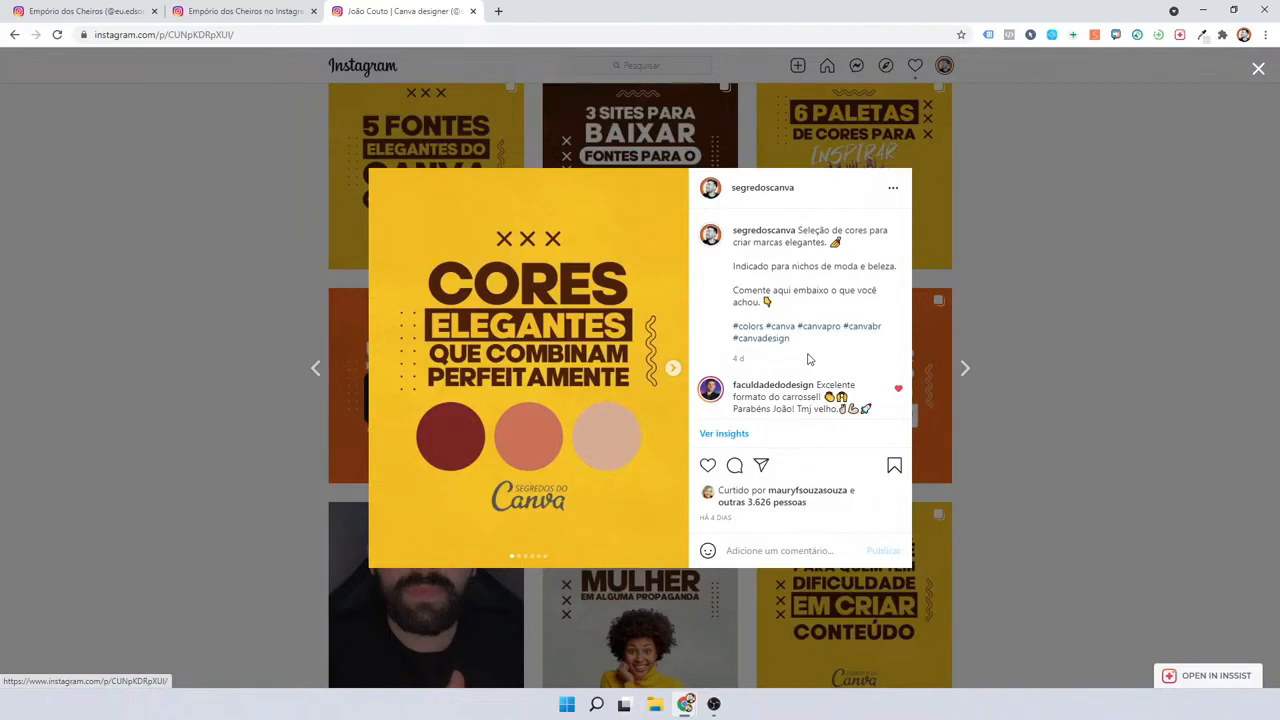
left_click(234, 321)
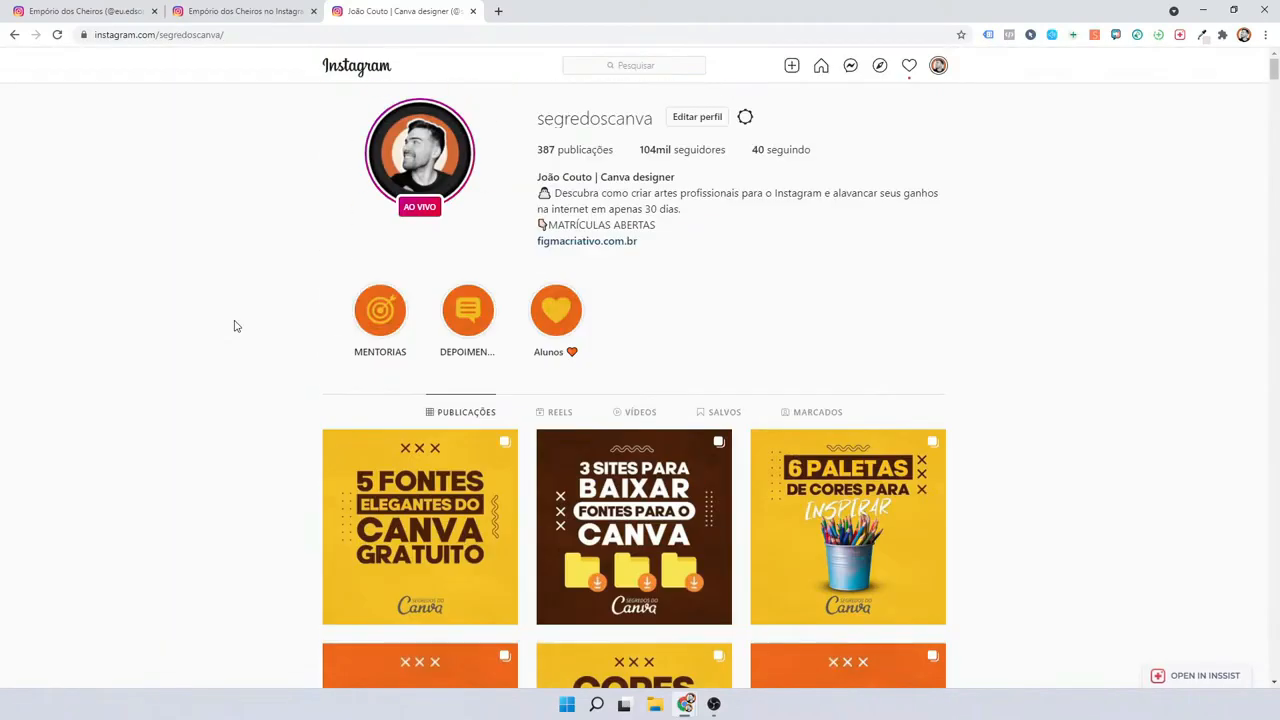
Glance at the Empório dos Cheiros "Mulher" post, then view slides of the segredoscanva "5 fontes elegantes do Canva gratuito" carousel and close it.
left_click(206, 11)
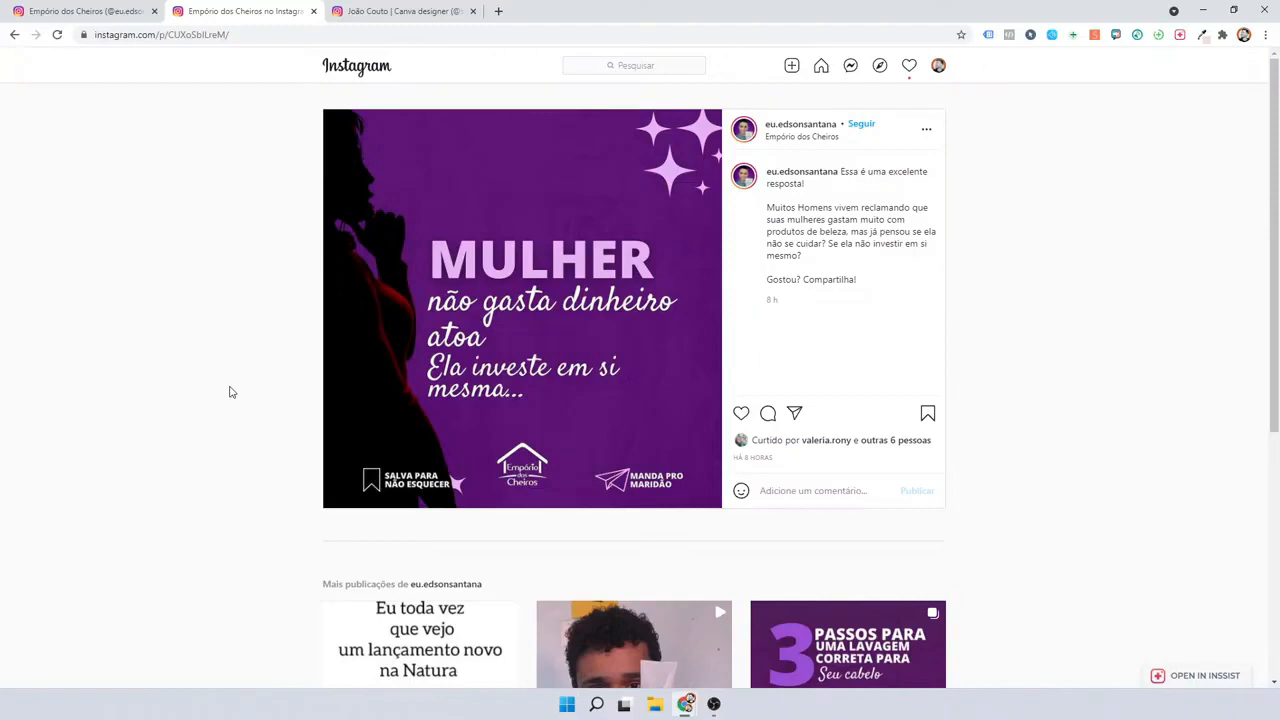
left_click(387, 11)
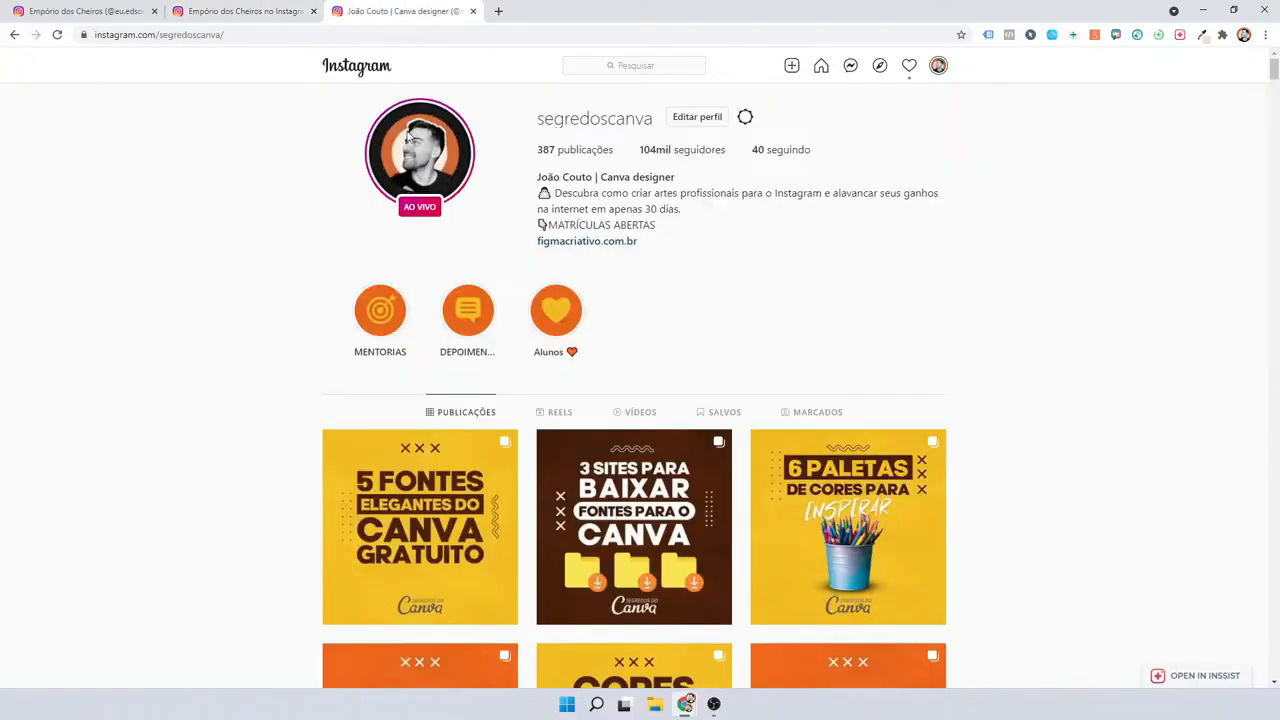
left_click(443, 529)
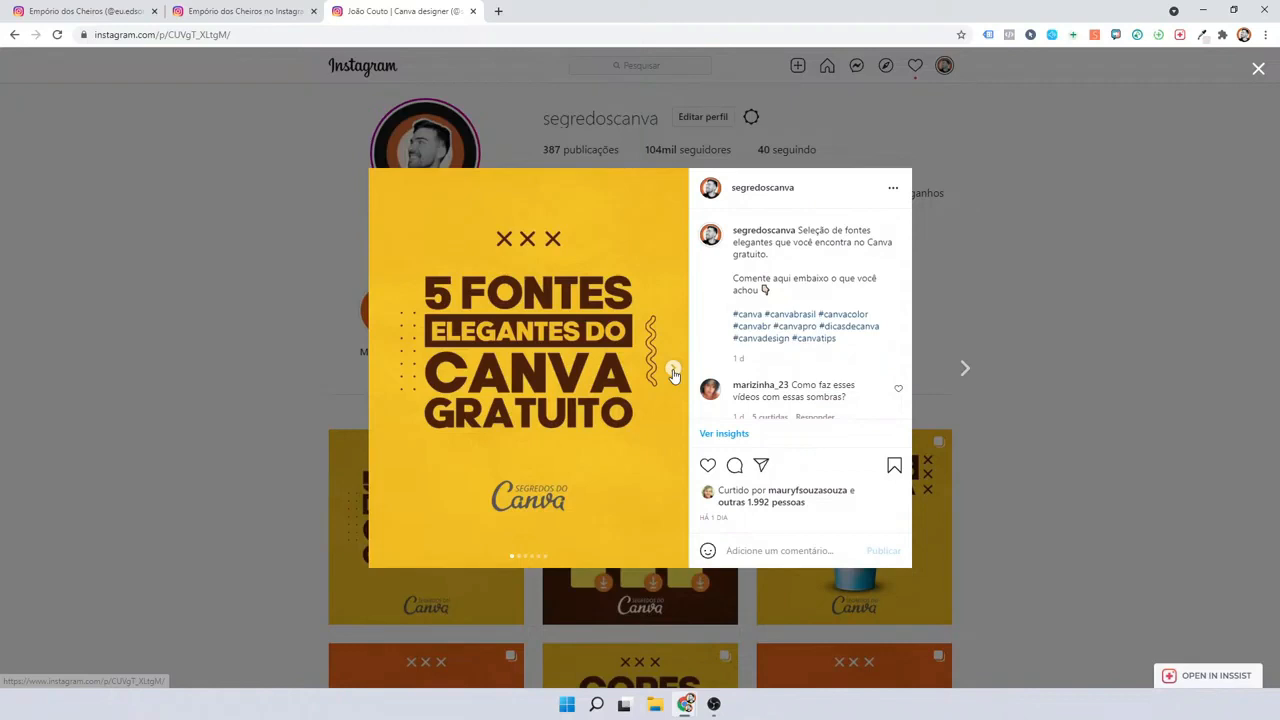
left_click(673, 370)
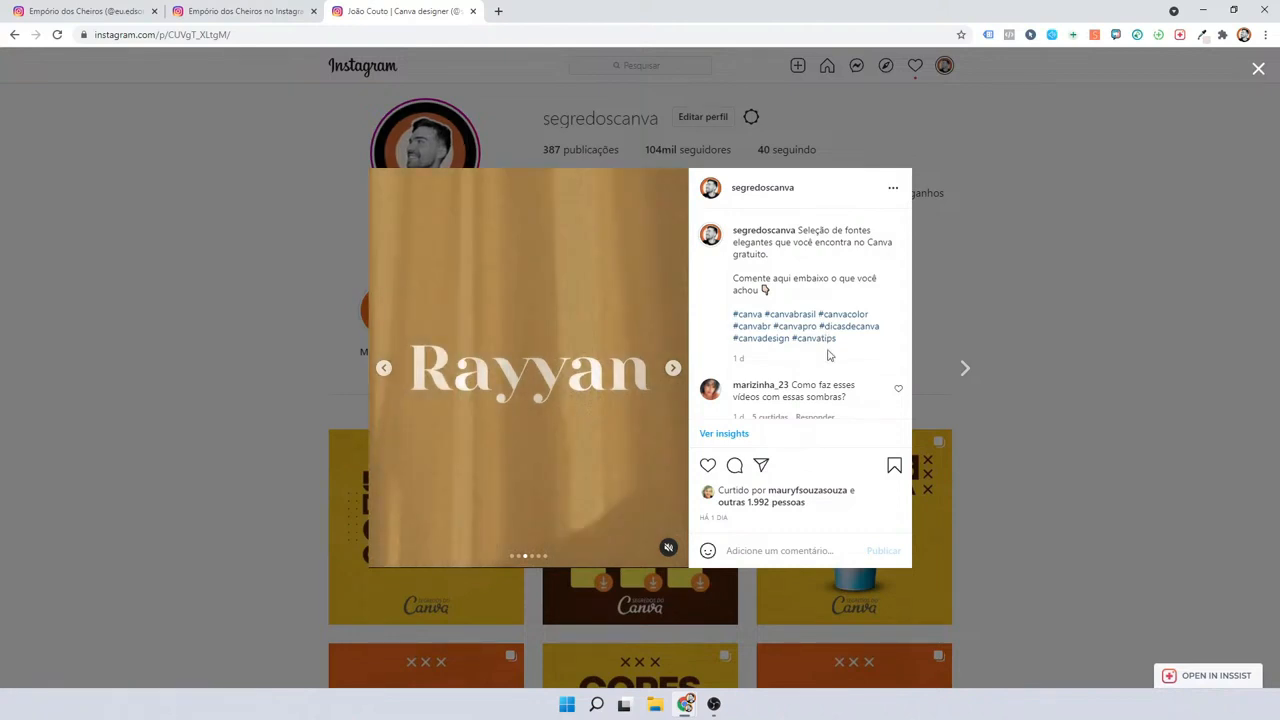
left_click(265, 333)
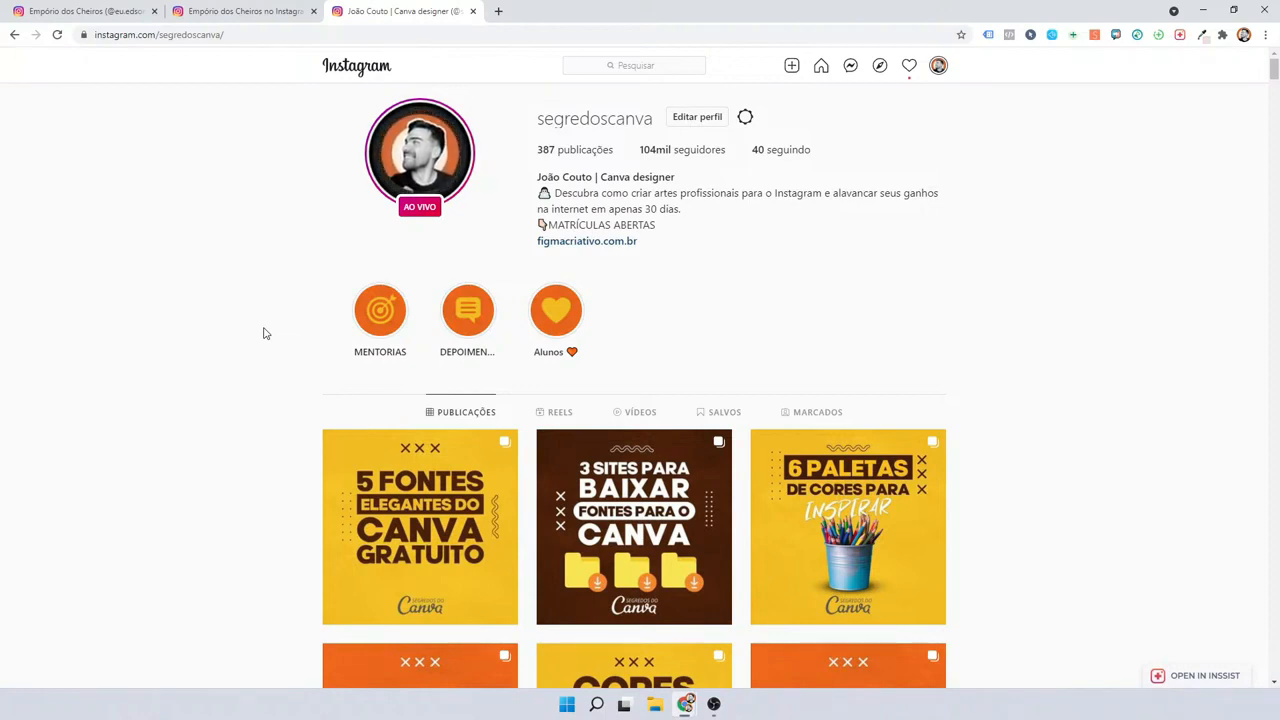
Return to the Empório dos Cheiros makeup post, close it and examine the profile's bio and highlights.
left_click(118, 8)
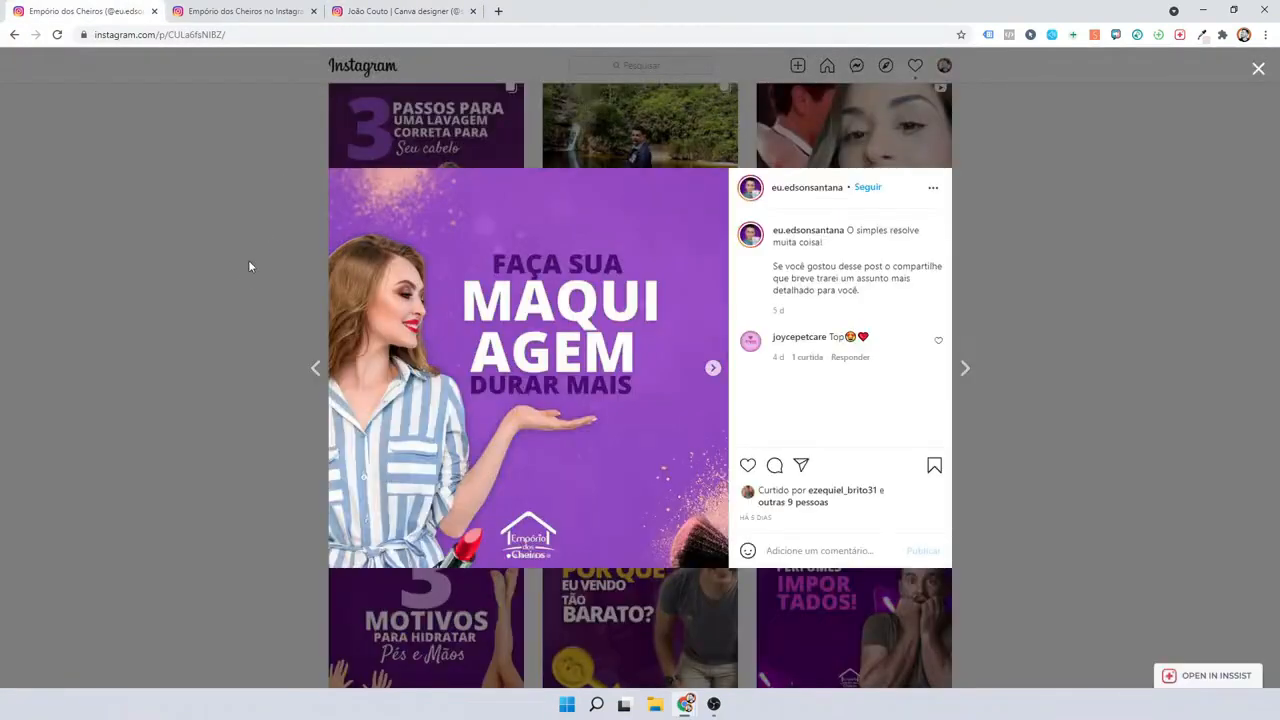
left_click(242, 268)
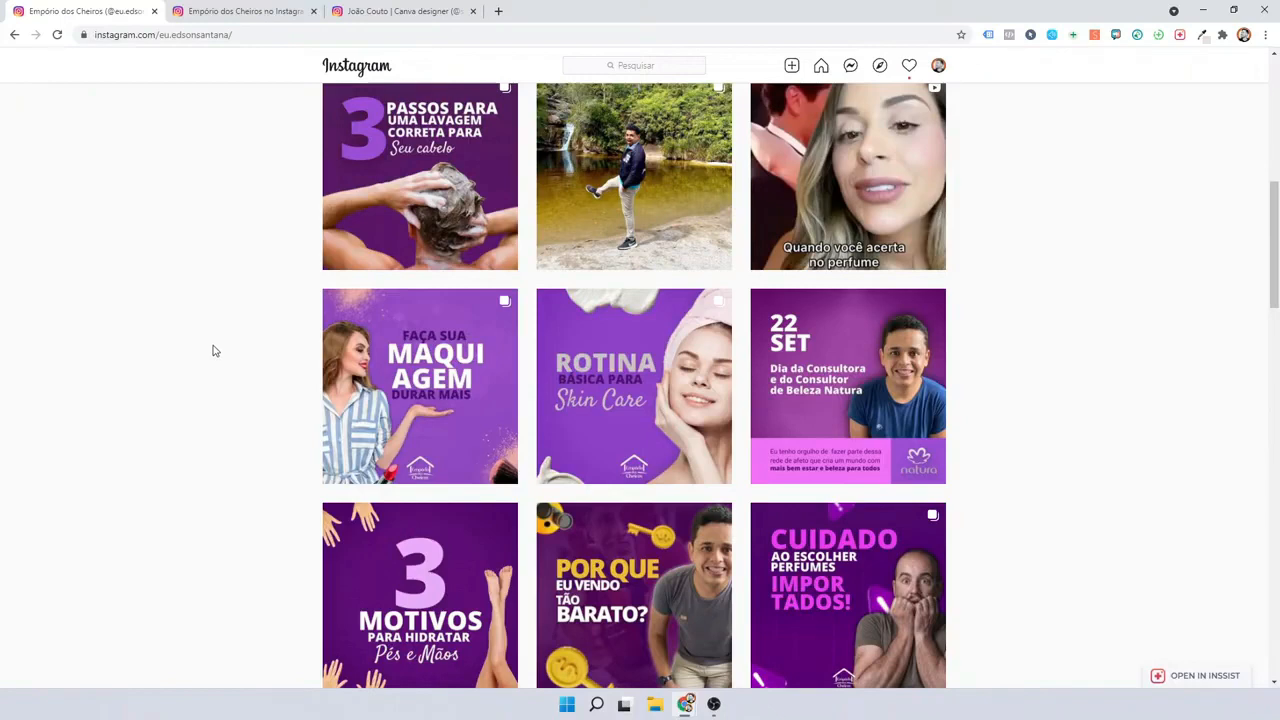
scroll(211, 351, "up", 3)
scroll(155, 335, "up", 2)
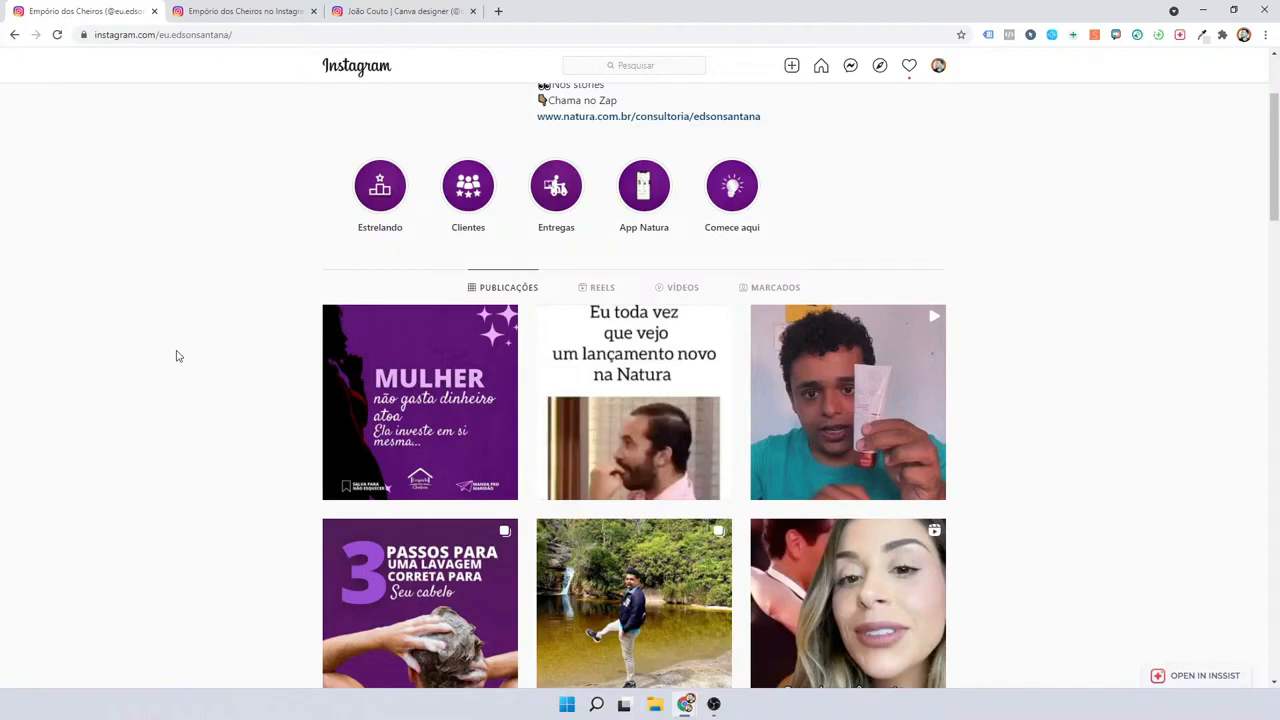
scroll(177, 356, "up", 2)
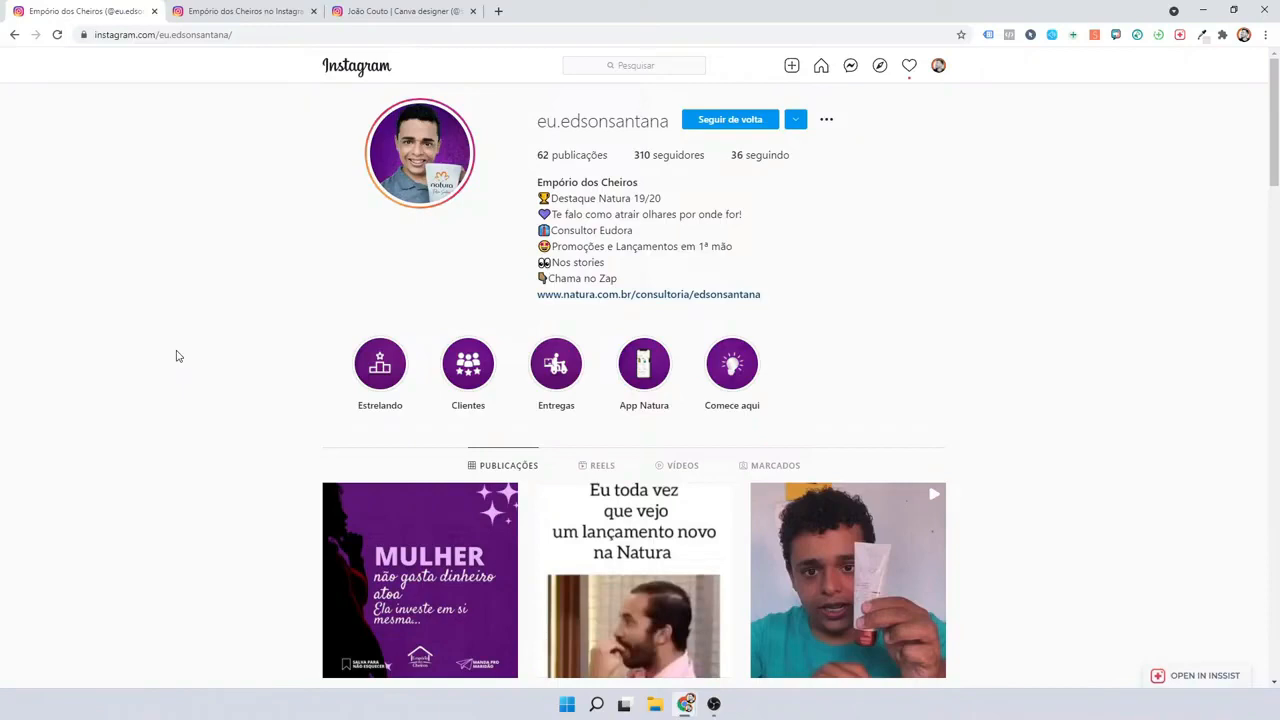
Review the Empório dos Cheiros grid from the newest posts to the older Father's Day and exfoliation posts, comparing colours and title styles.
scroll(176, 356, "down", 2)
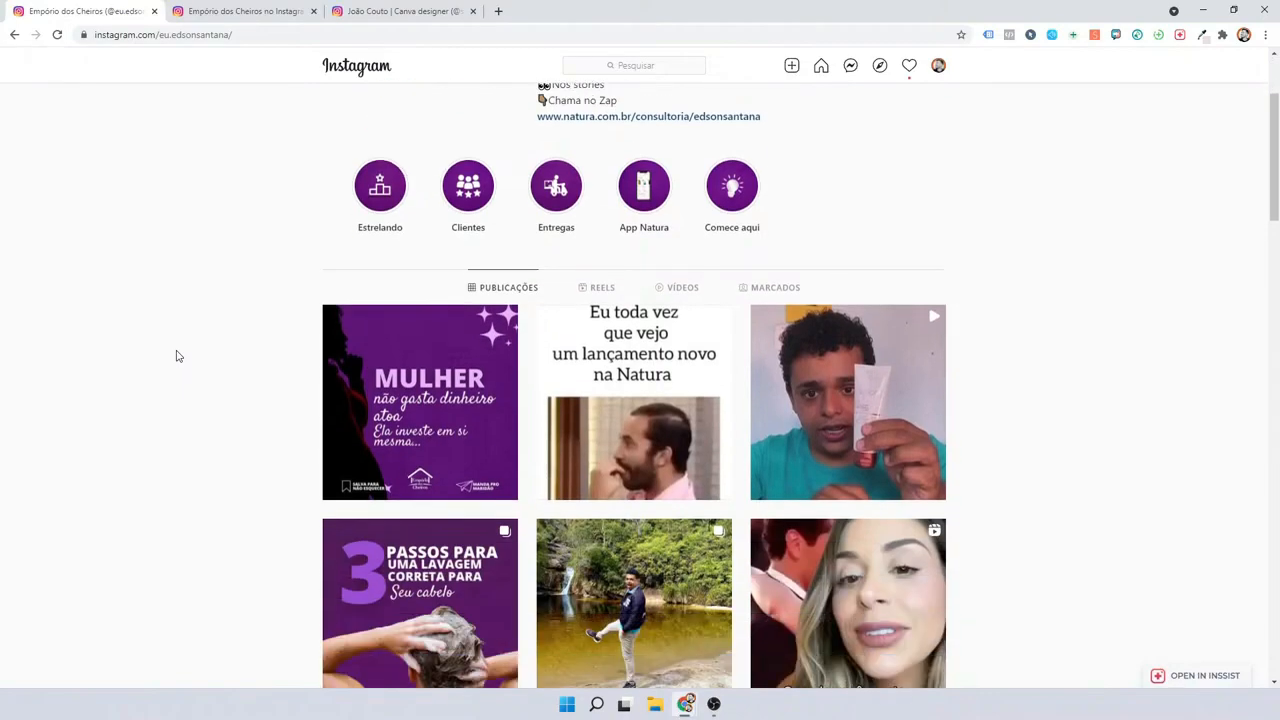
scroll(176, 364, "down", 1)
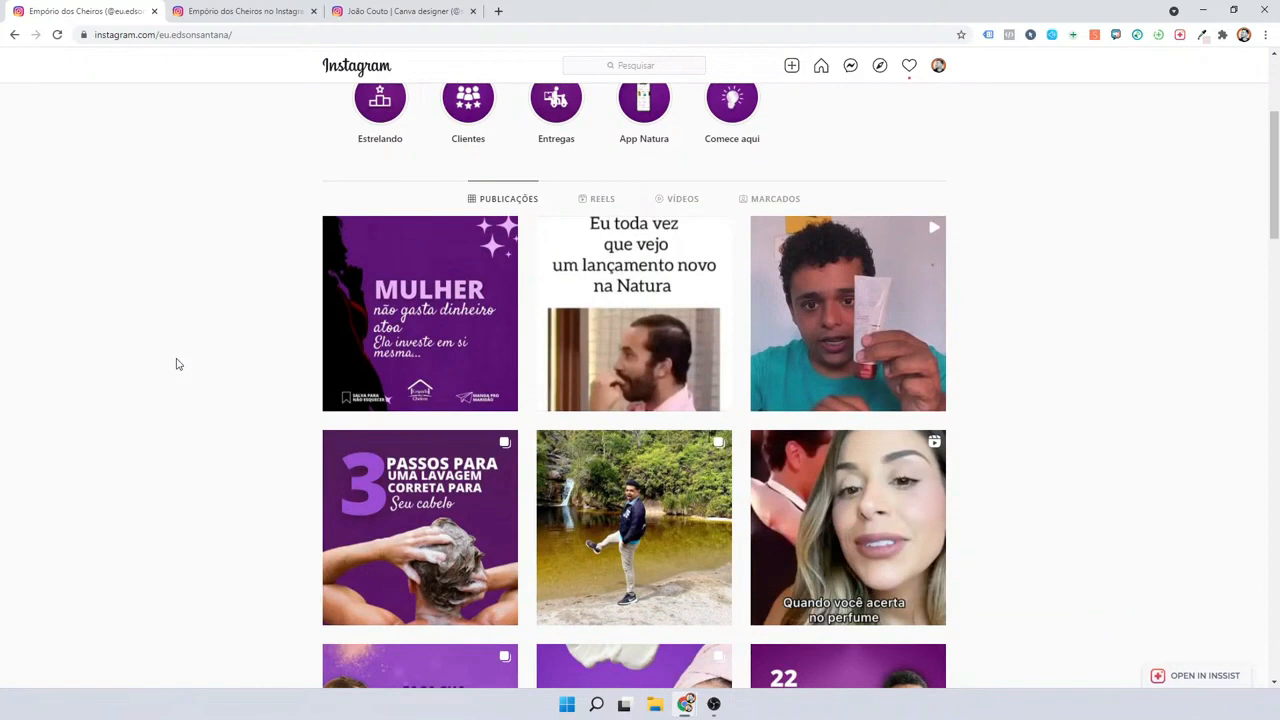
scroll(178, 360, "down", 1)
scroll(181, 356, "down", 2)
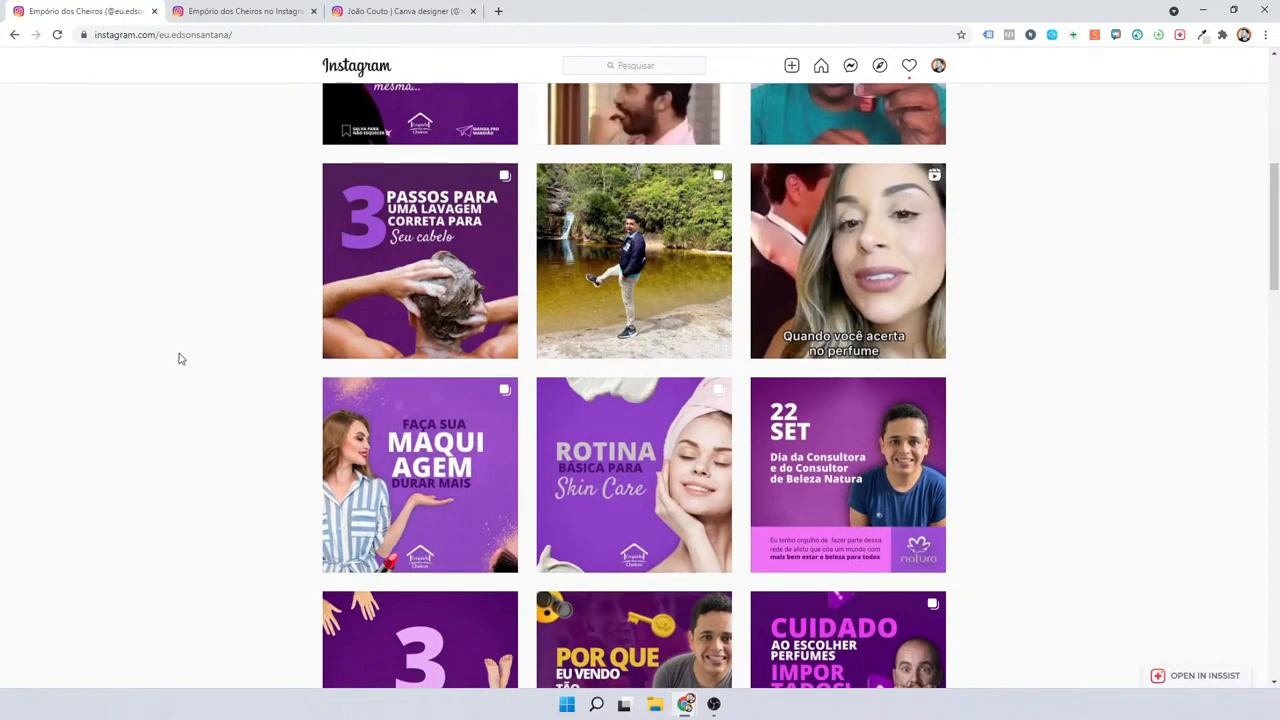
scroll(180, 357, "down", 1)
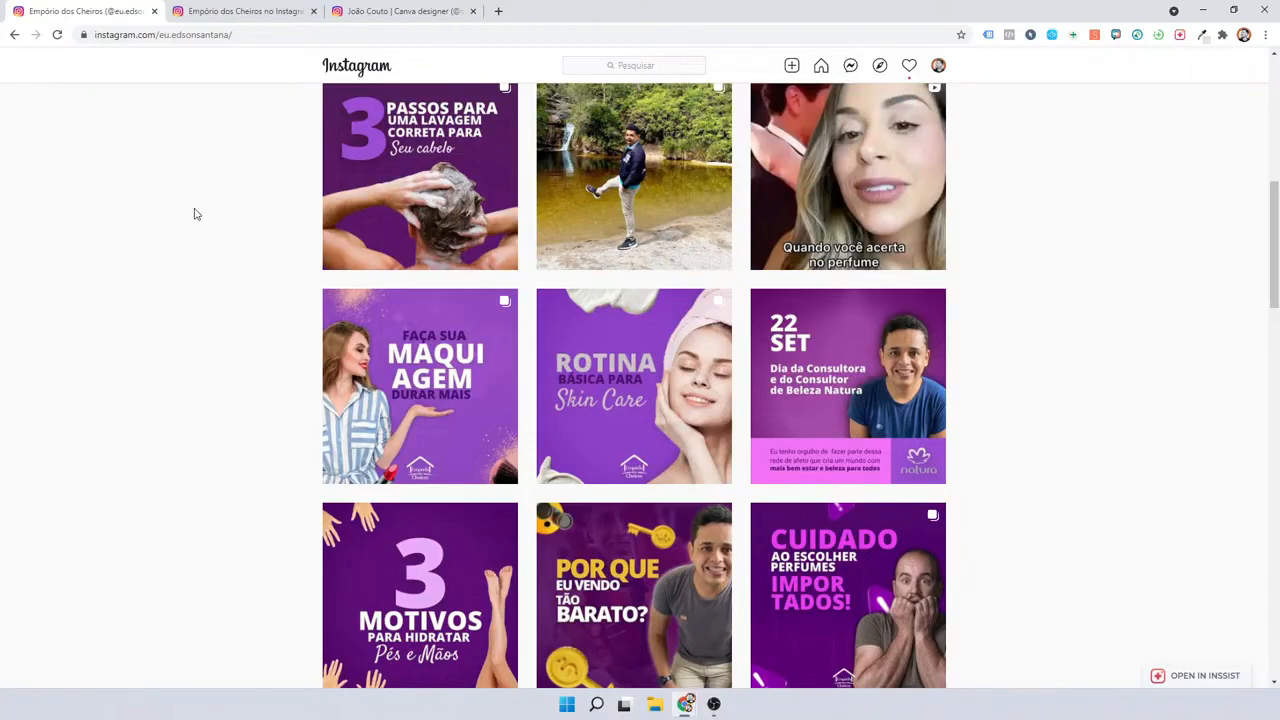
scroll(165, 442, "down", 3)
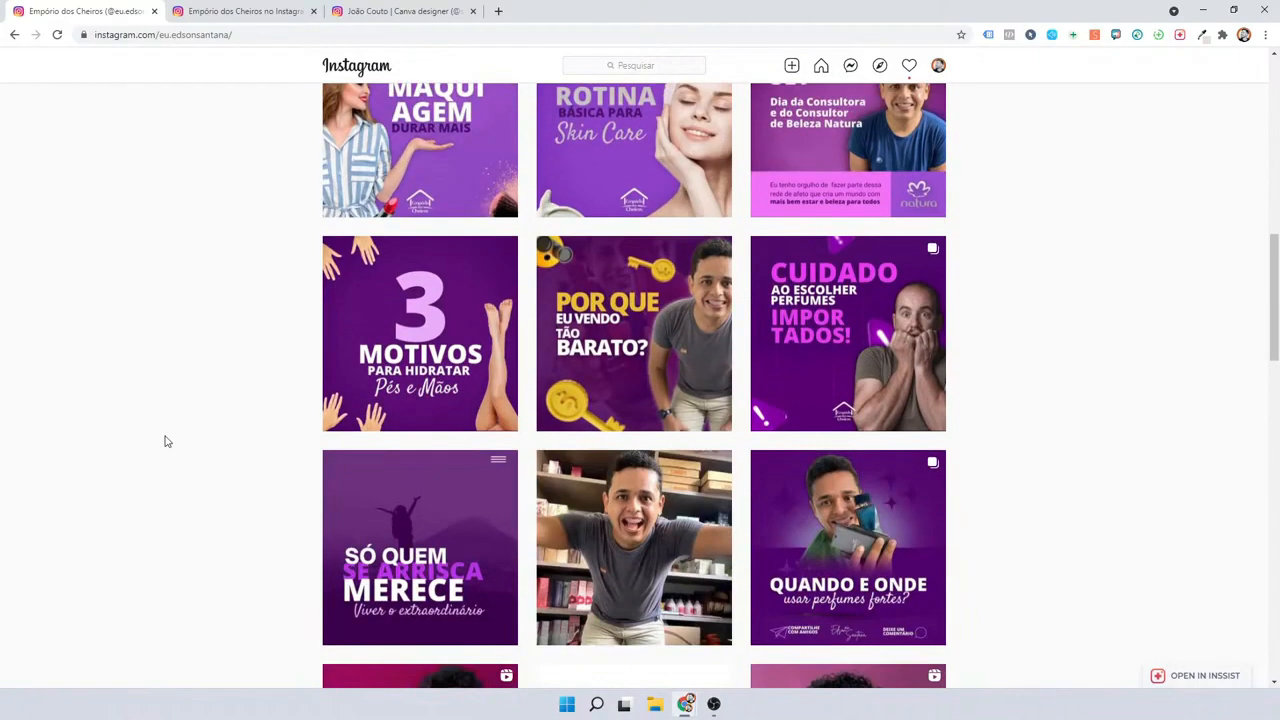
scroll(165, 442, "down", 1)
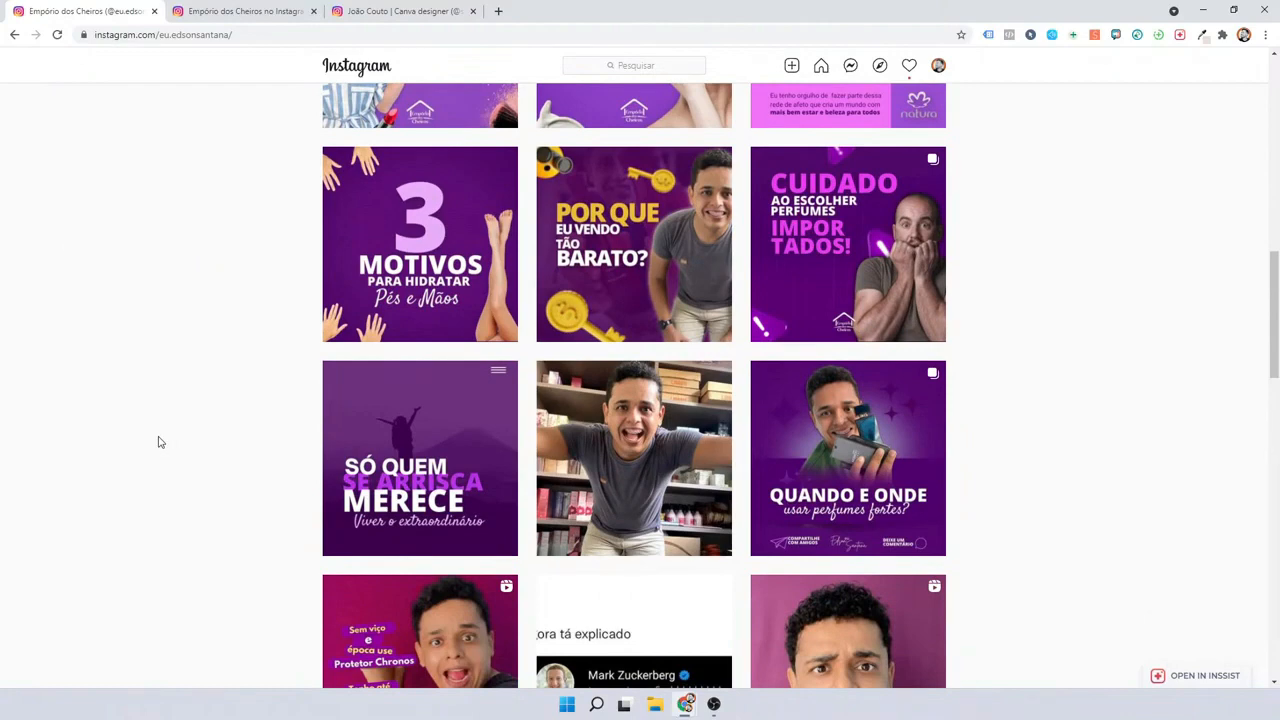
scroll(157, 442, "down", 8)
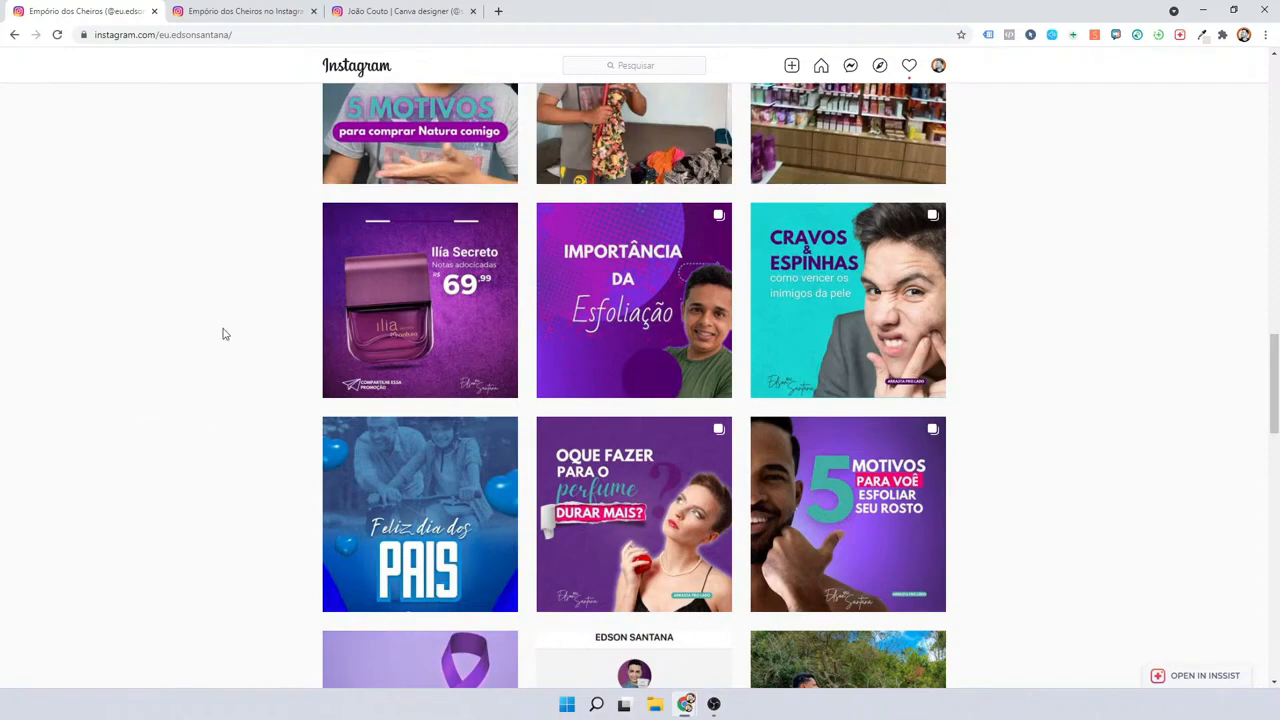
Return to the newest Empório dos Cheiros posts and open the "Mulher não gasta dinheiro atoa" post.
scroll(214, 406, "up", 3)
scroll(225, 416, "up", 15)
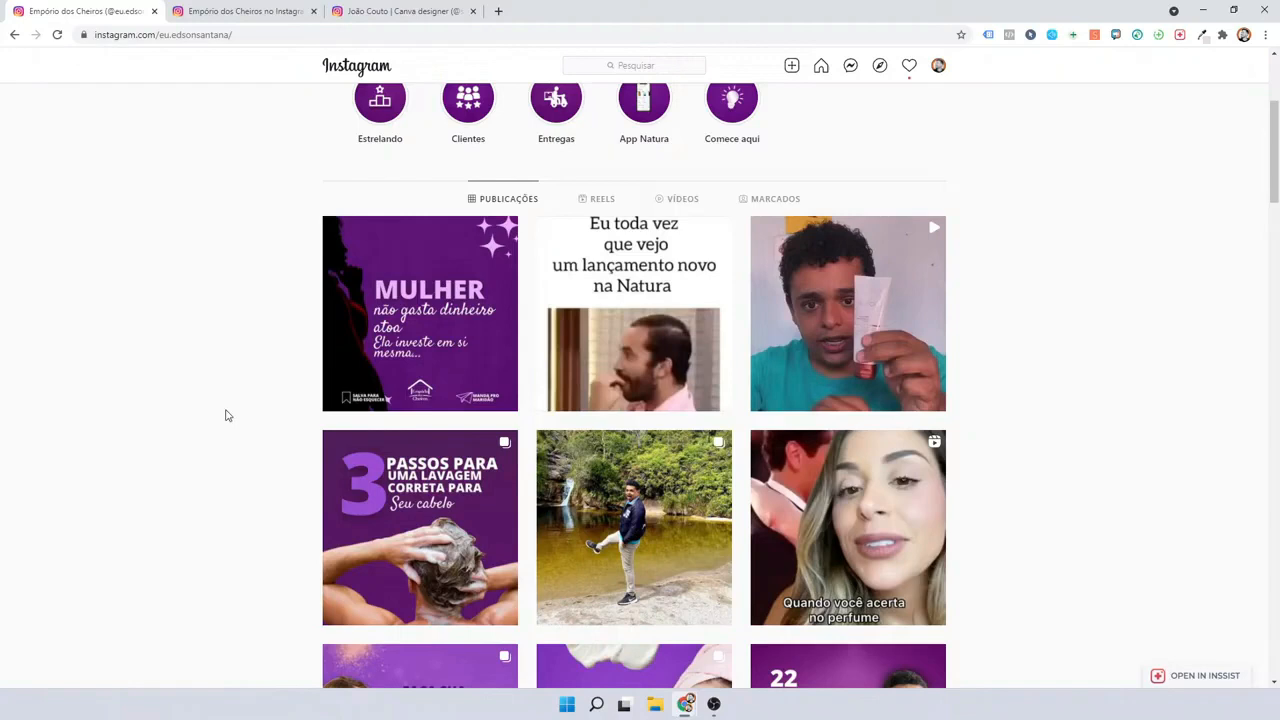
left_click(420, 329)
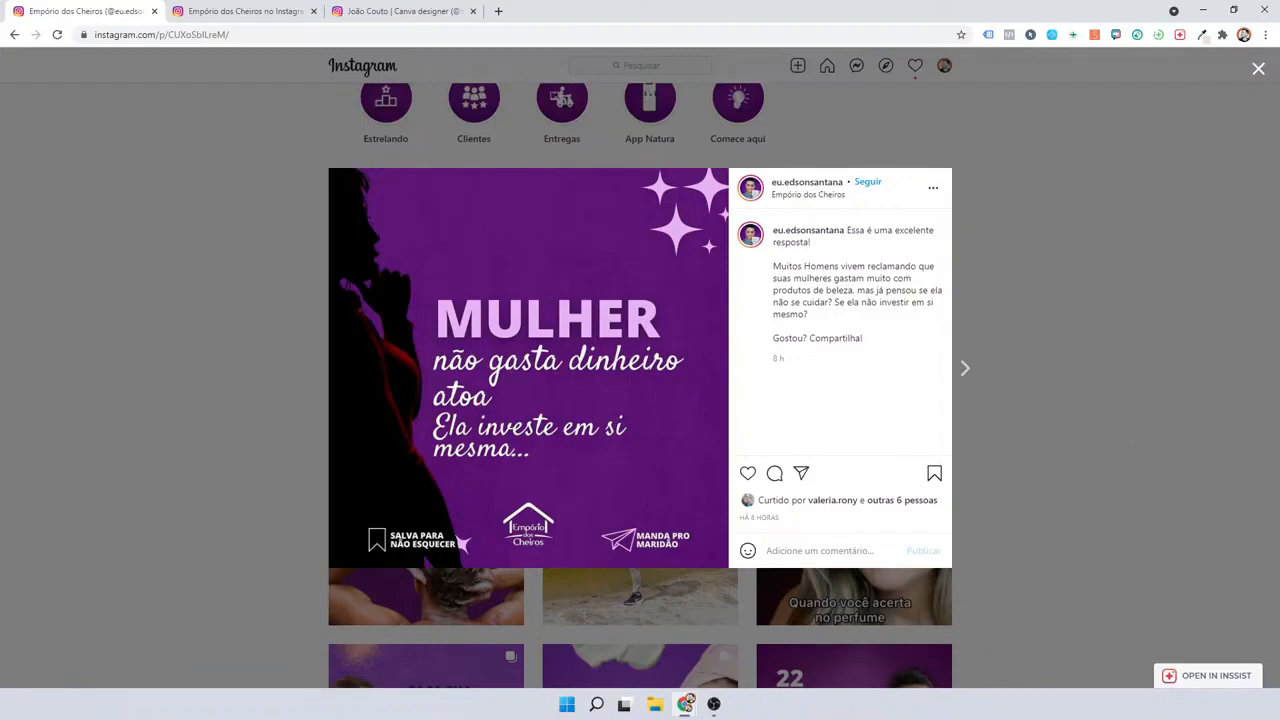
Check the blank Canva design, return to the "Mulher" post, and close the segredoscanva profile and the duplicate Empório dos Cheiros page.
left_click(596, 704)
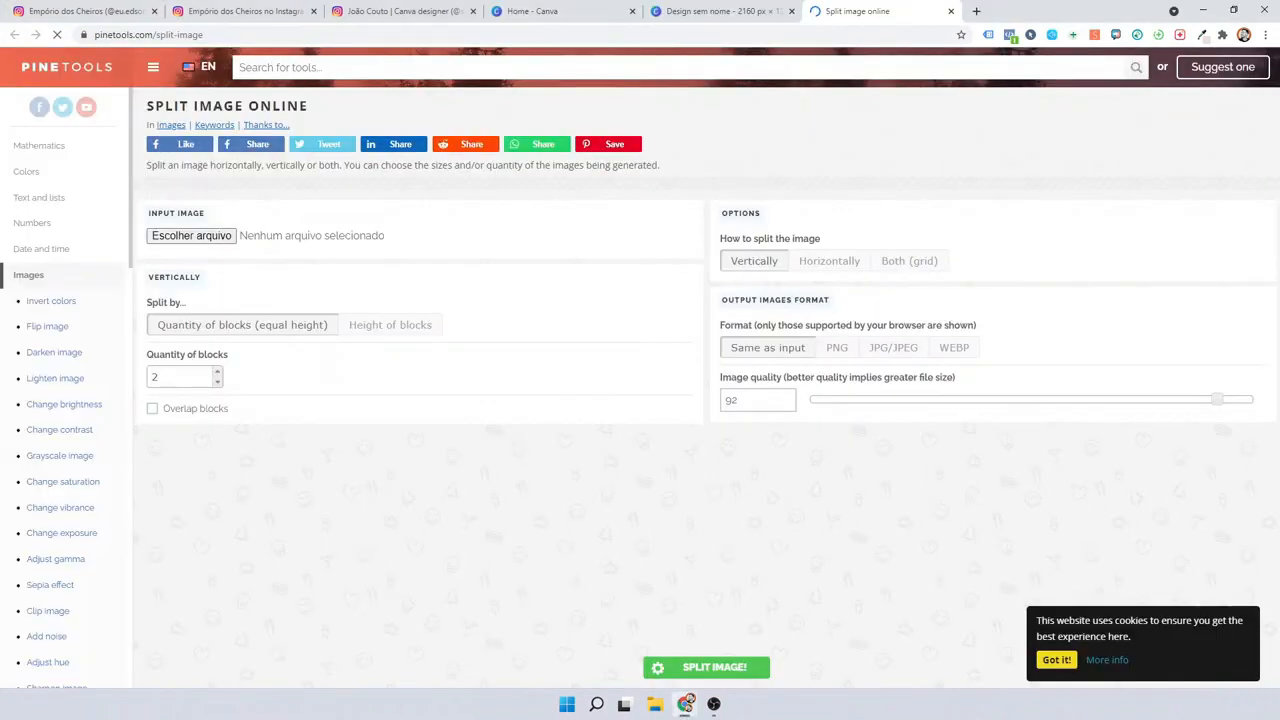
key("ctrl+shift+Tab")
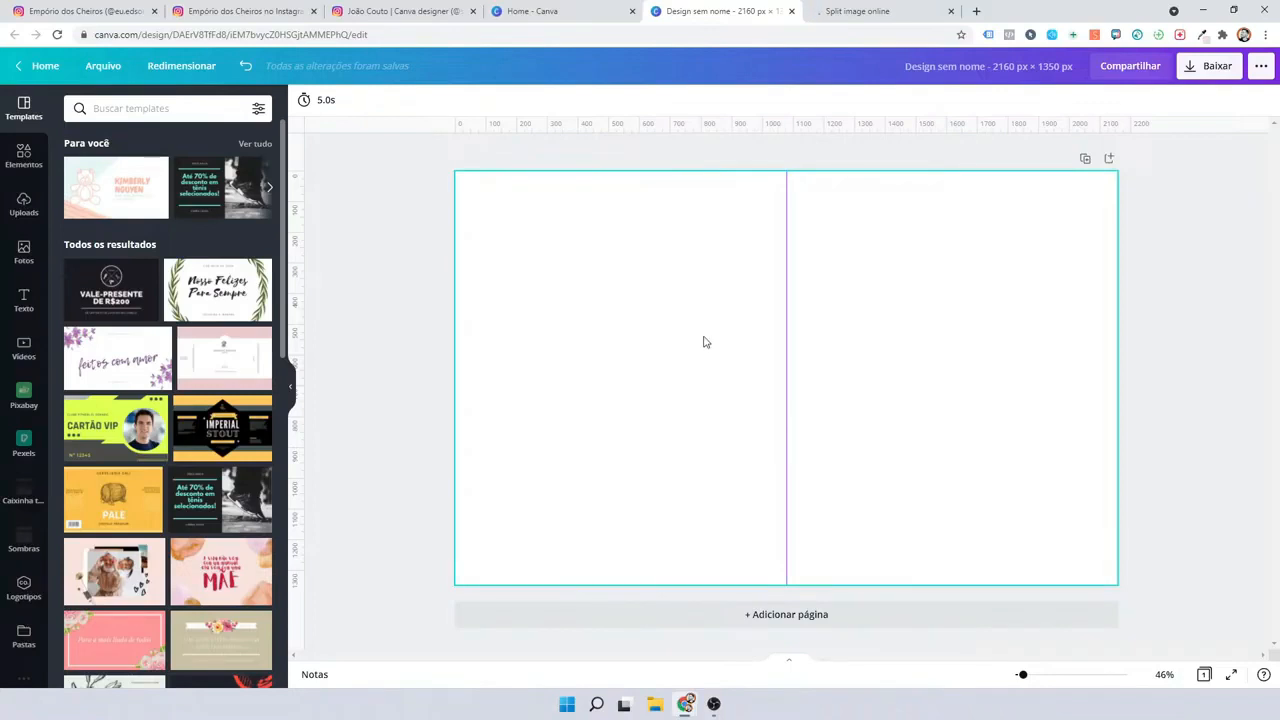
left_click(125, 7)
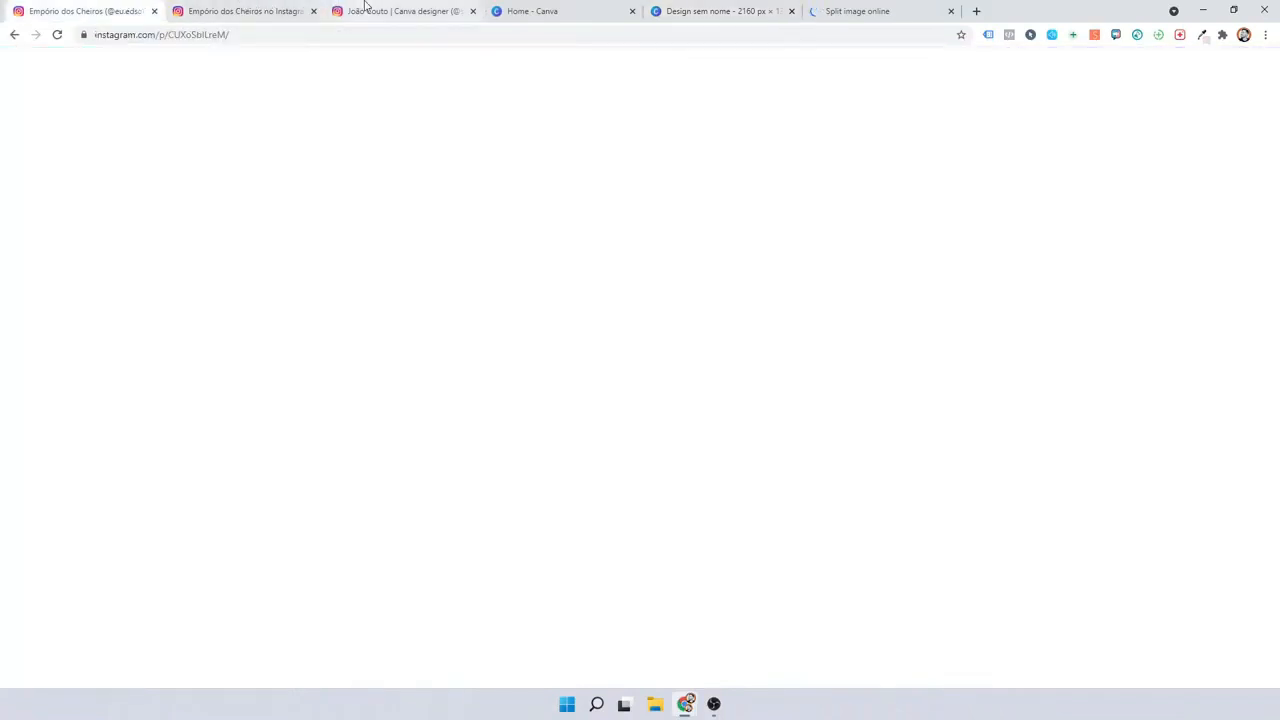
left_click(471, 11)
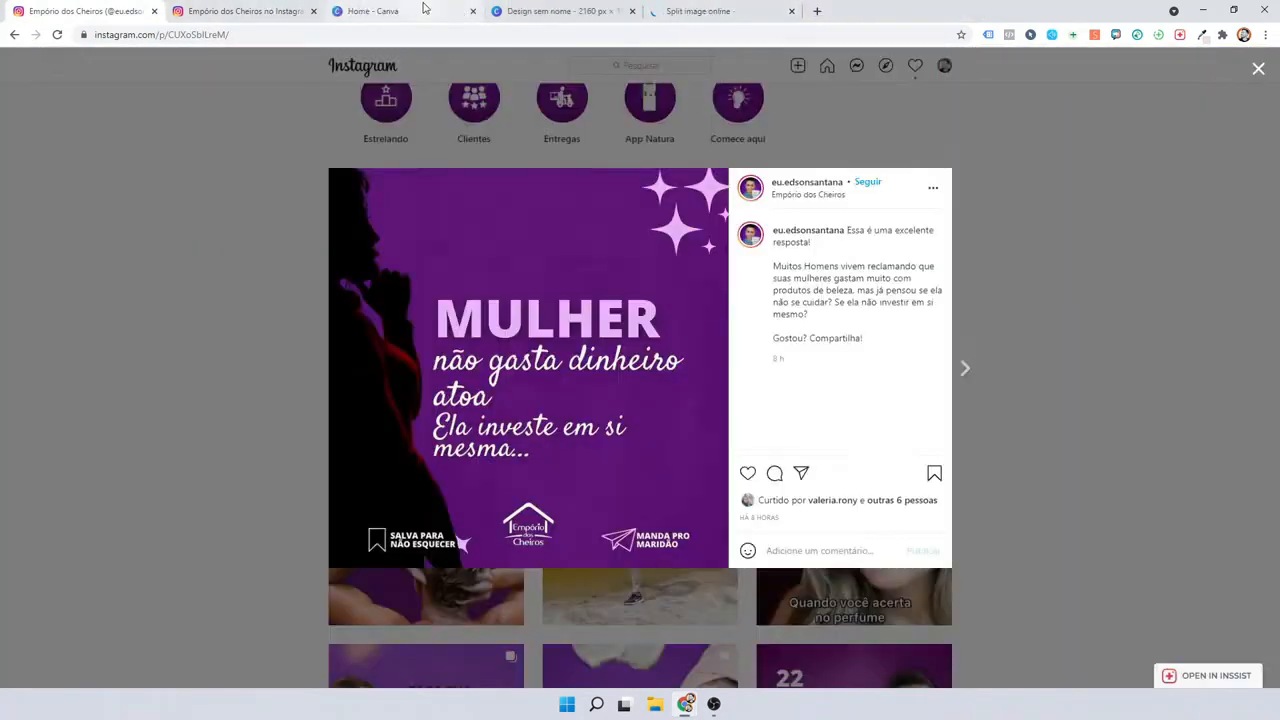
left_click(313, 11)
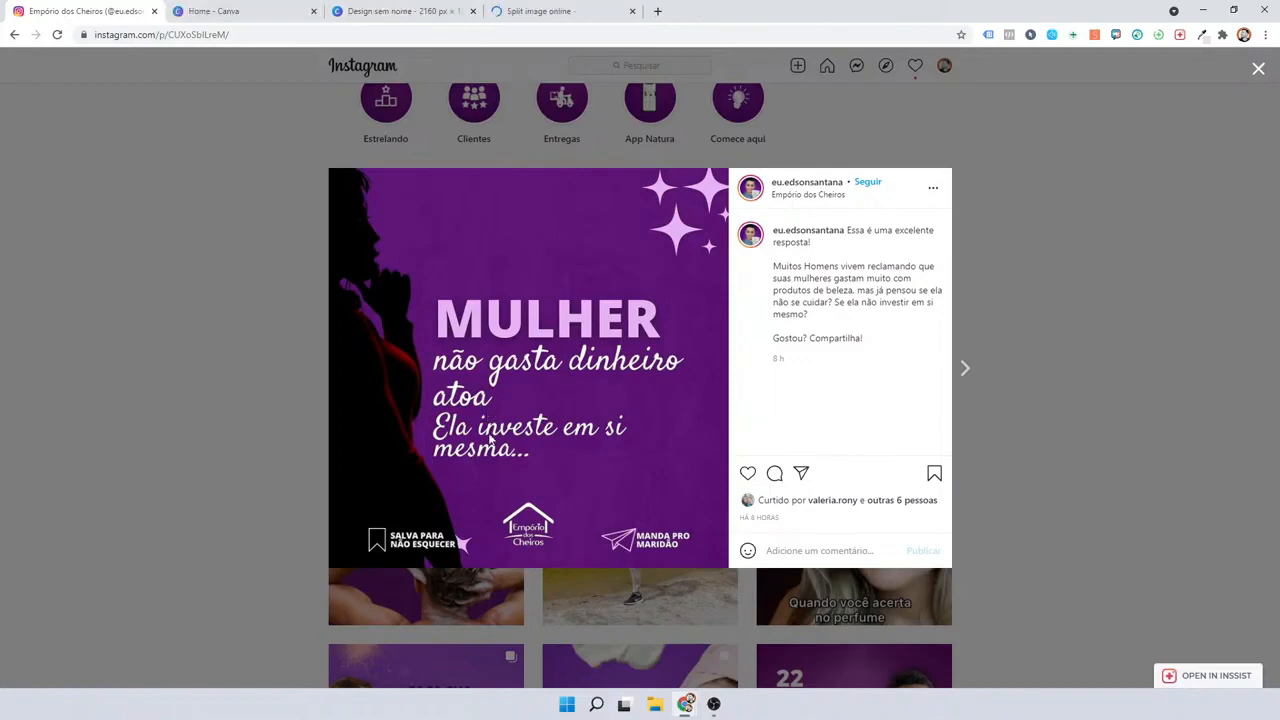
Switch to the blank 2160 px × 1350 px Canva design and show its margins.
left_click(424, 11)
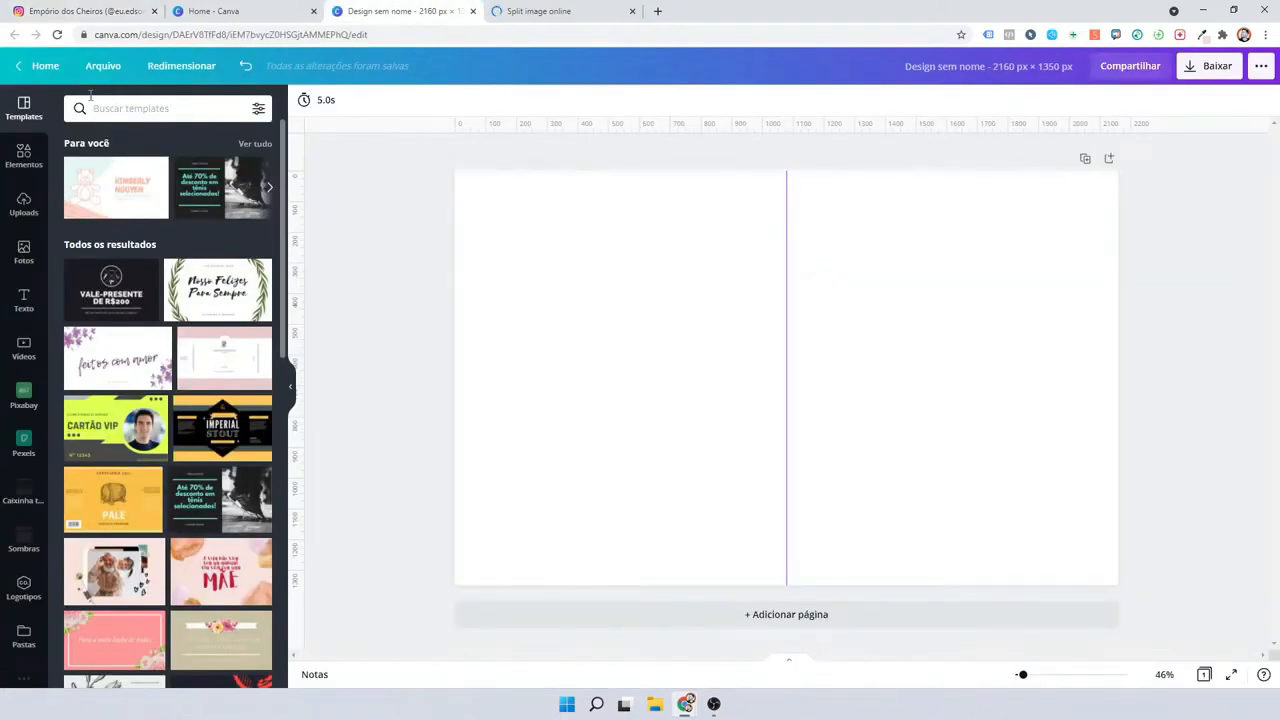
left_click(104, 65)
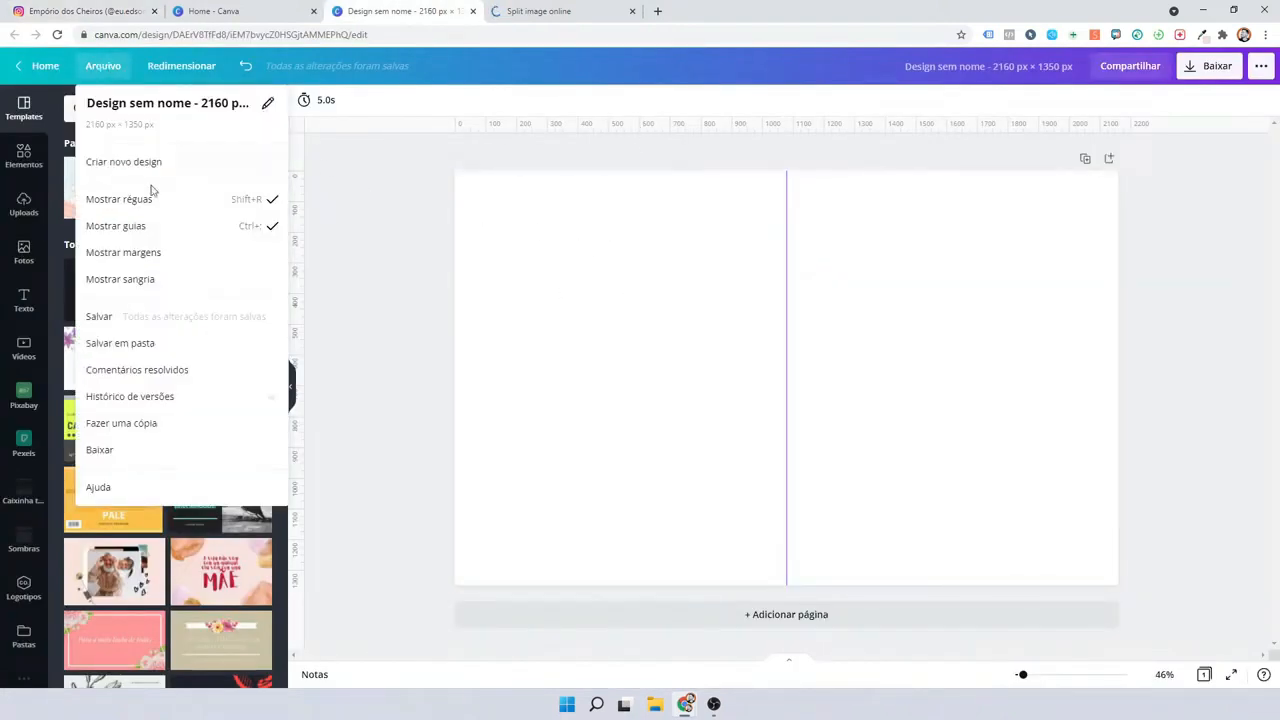
left_click(166, 254)
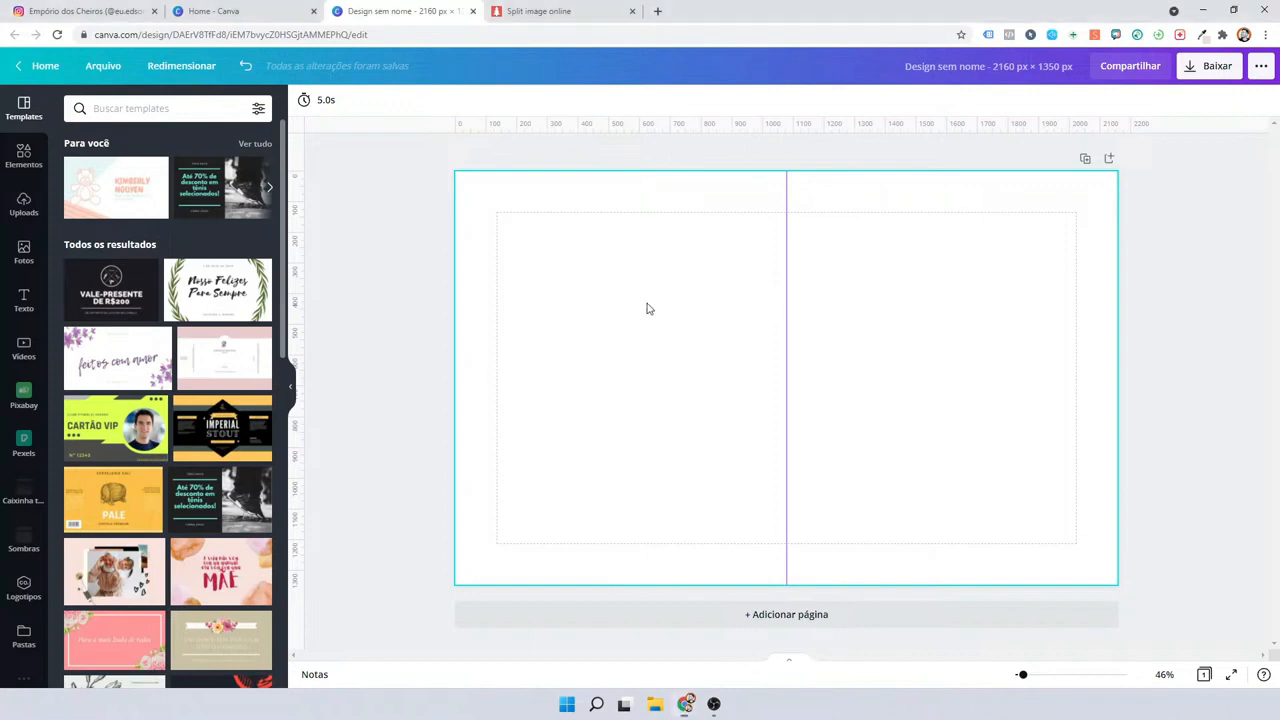
Paste the margin-sized rectangle, narrow it to a margin-width strip, and place one strip on each side of the vertical centre guide.
key("ctrl+v")
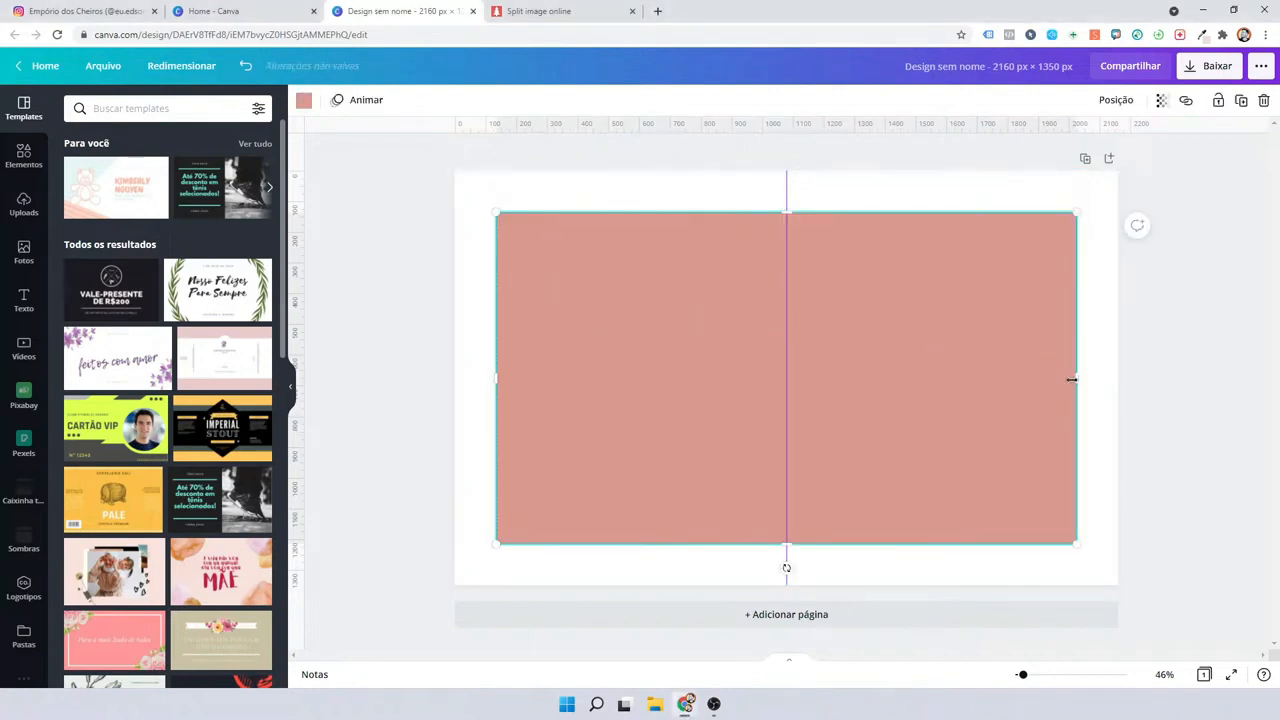
left_click_drag(1072, 375, 565, 349)
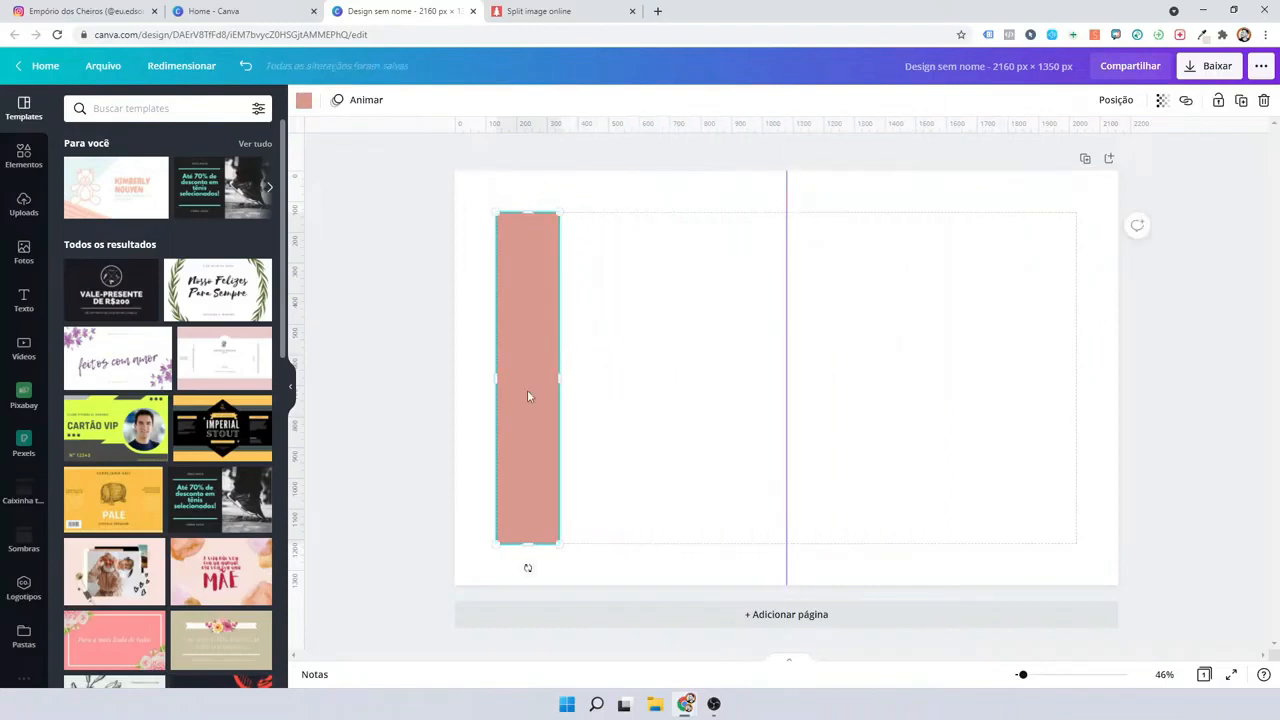
left_click_drag(527, 390, 807, 367)
left_click(654, 314)
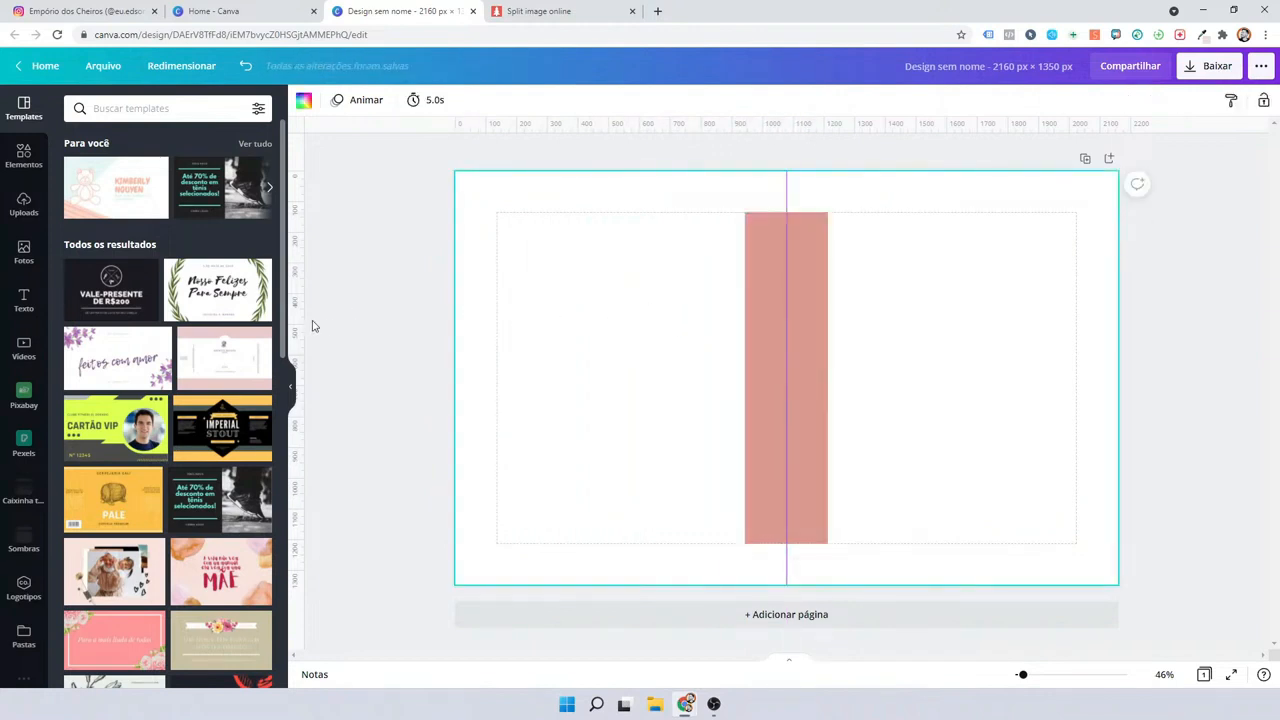
Add vertical guides along the outer edges of the two central strips, and delete both strips.
left_click_drag(292, 322, 742, 353)
left_click_drag(297, 284, 828, 319)
left_click(806, 297)
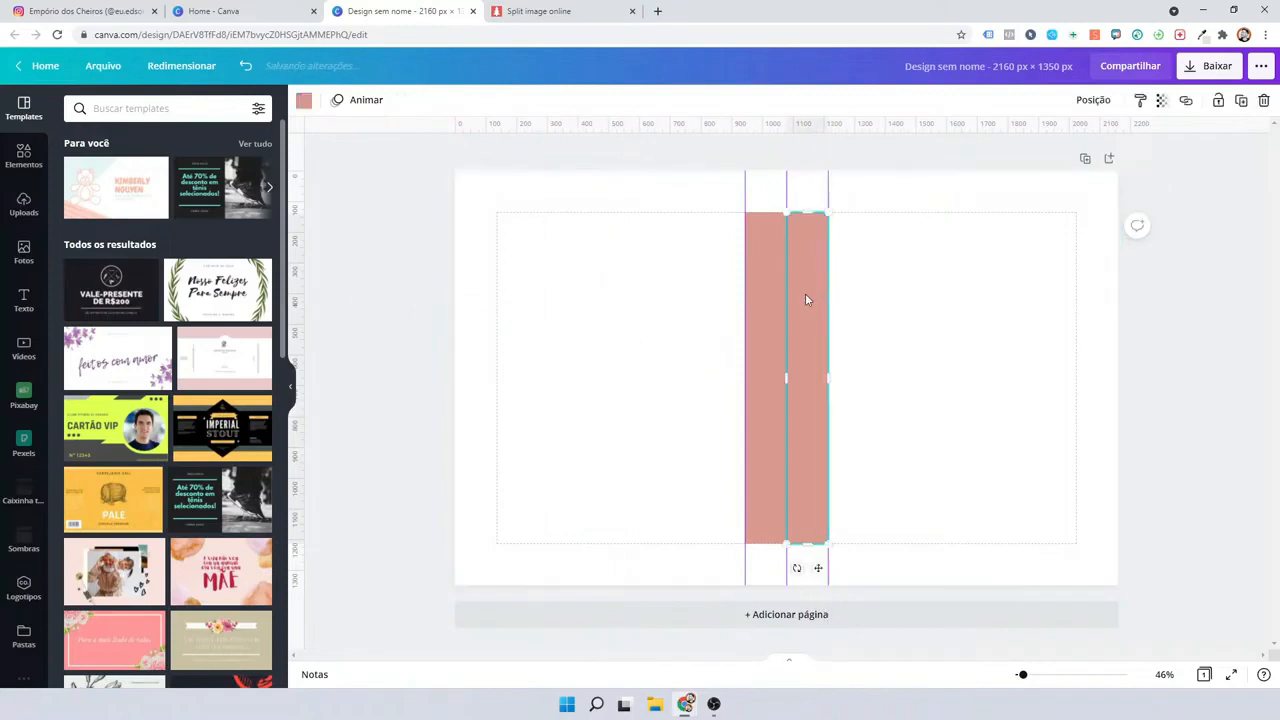
left_click(757, 280, "shift")
key("Delete")
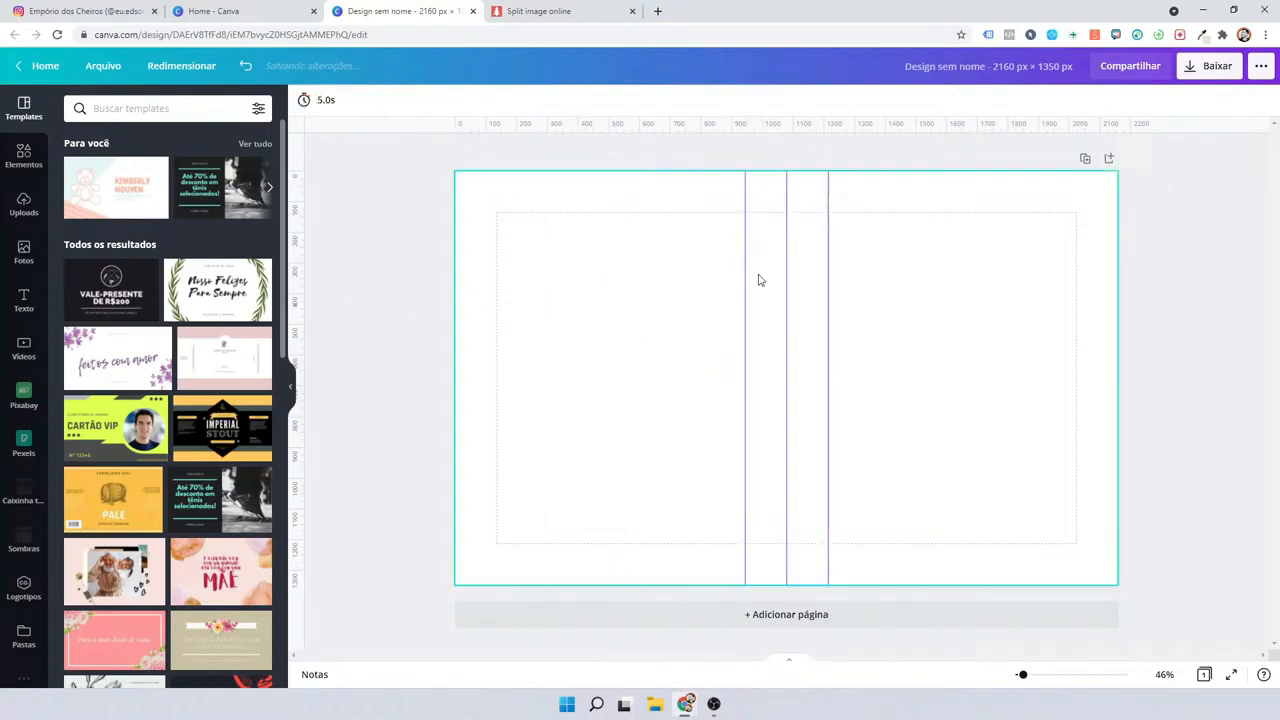
Place guides along all four outer margin lines of the page.
left_click_drag(680, 127, 694, 212)
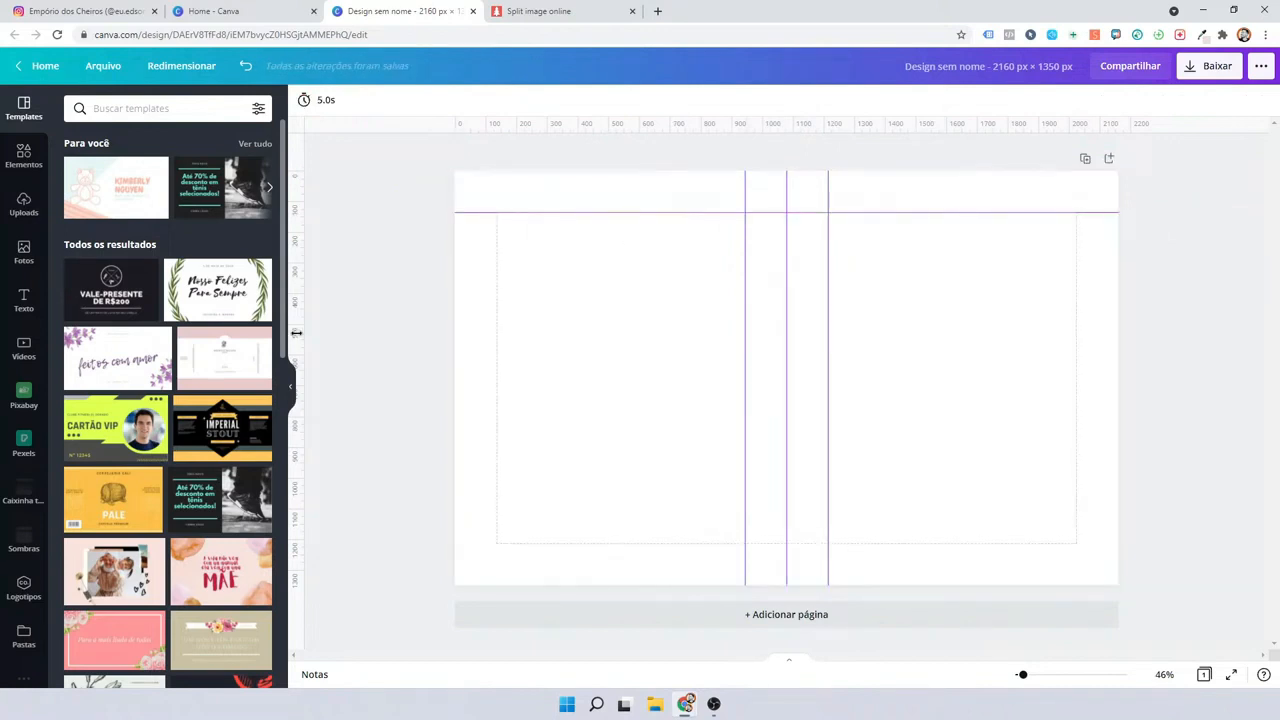
left_click_drag(294, 332, 492, 316)
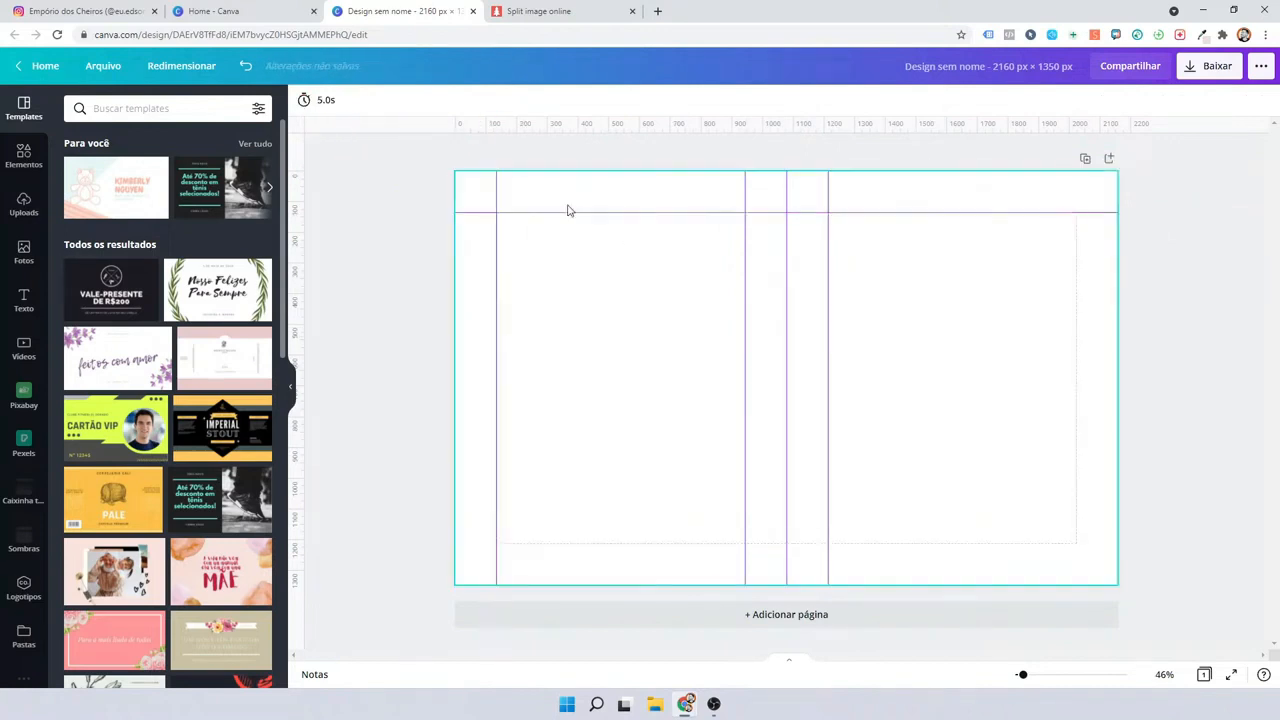
left_click_drag(597, 126, 571, 544)
left_click_drag(301, 437, 1077, 371)
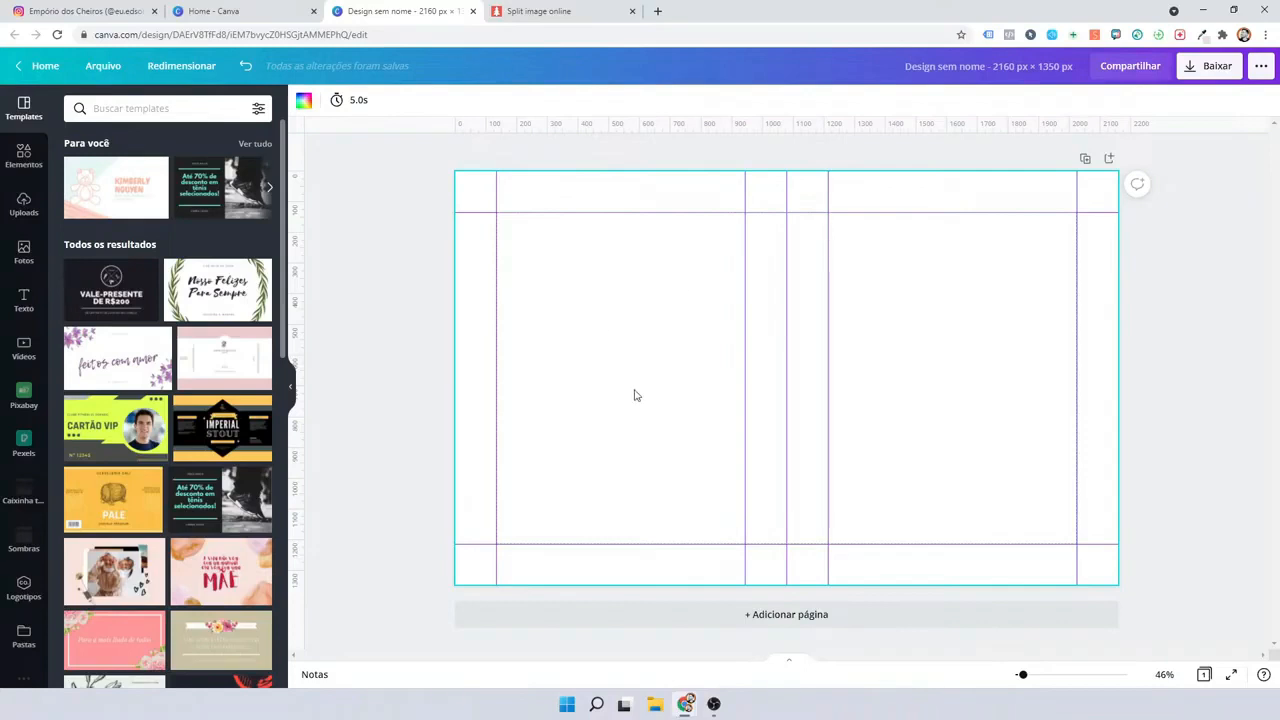
Check the "Mulher" post on Instagram, return to the Canva design, and search its photos for "mulher".
left_click(108, 9)
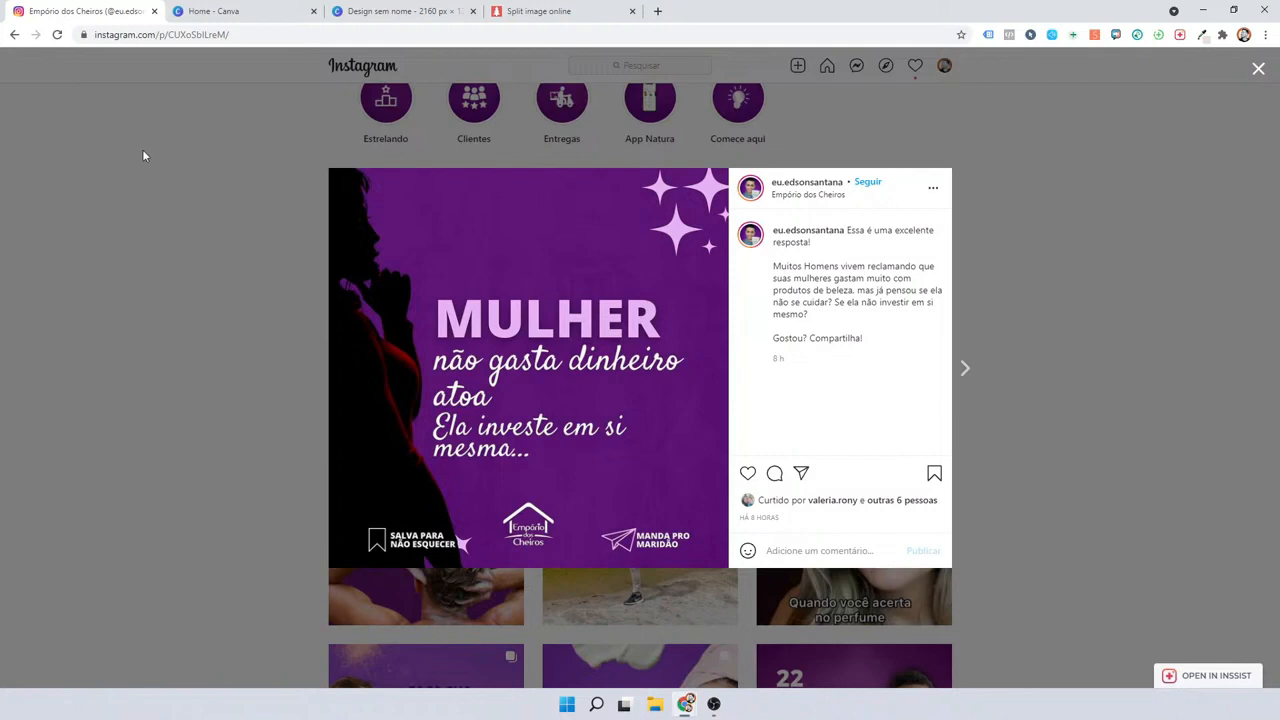
left_click(400, 11)
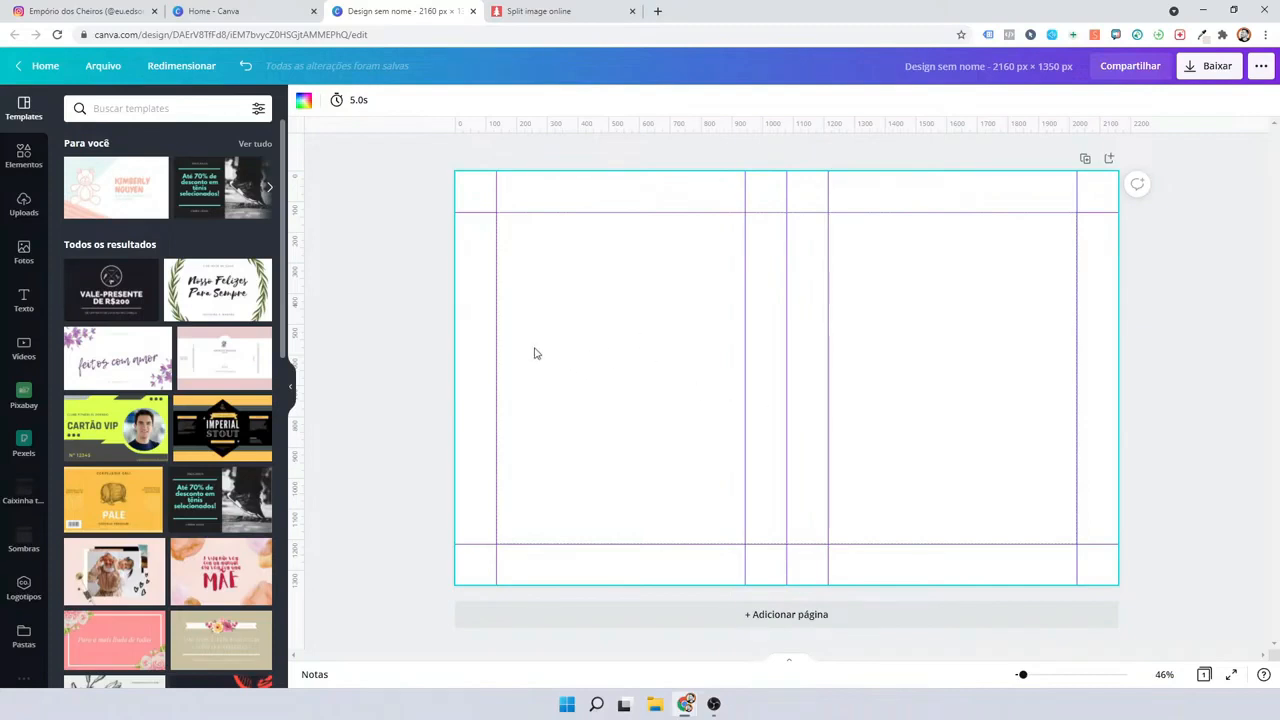
left_click(21, 255)
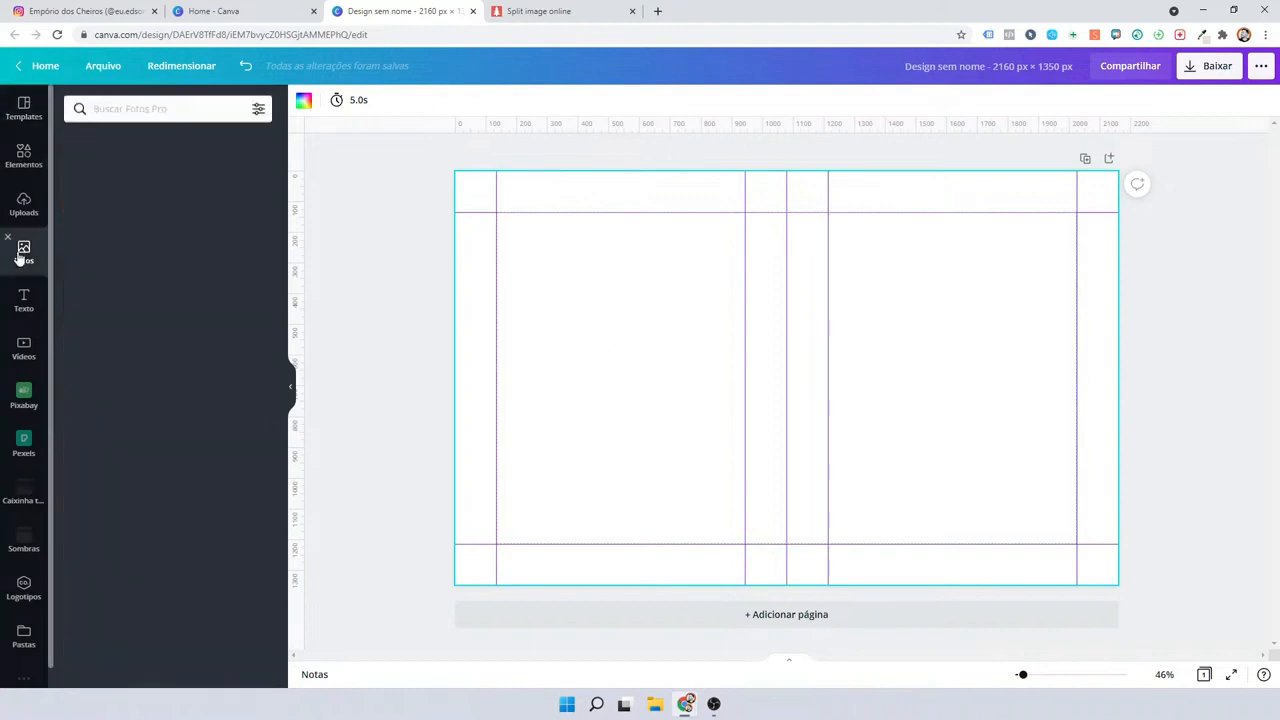
left_click(148, 109)
type("mulher")
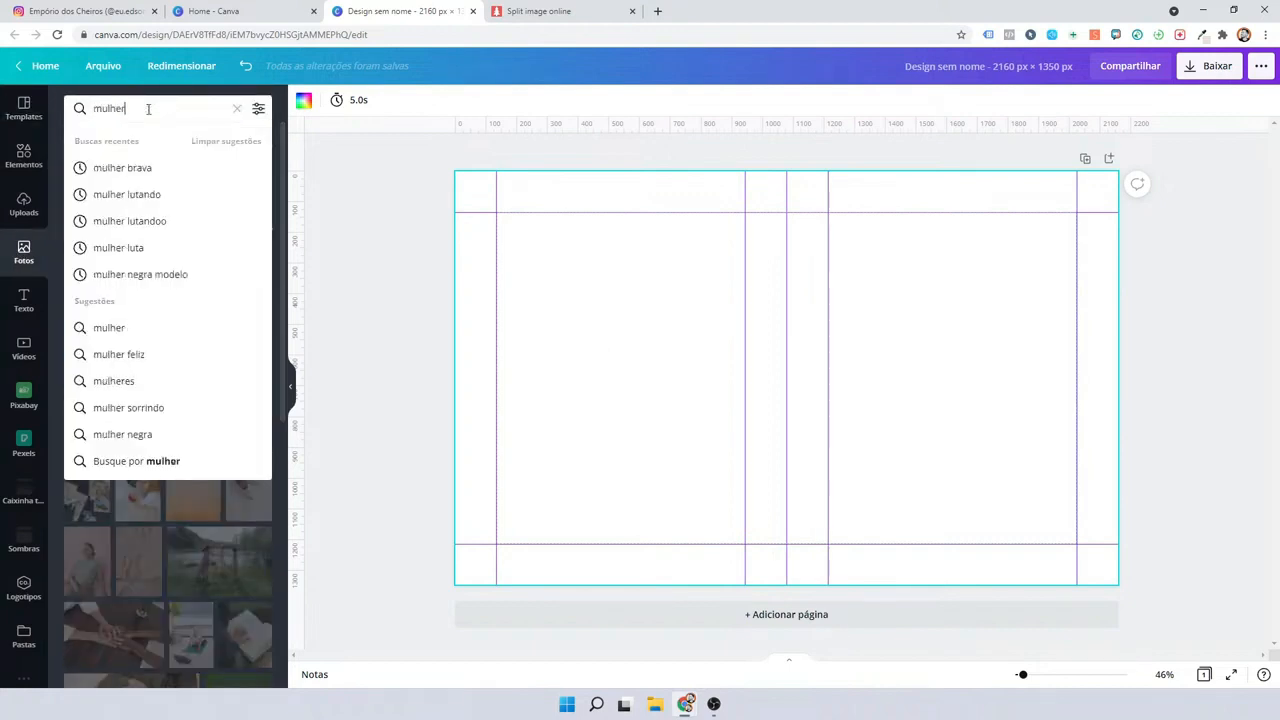
key("Return")
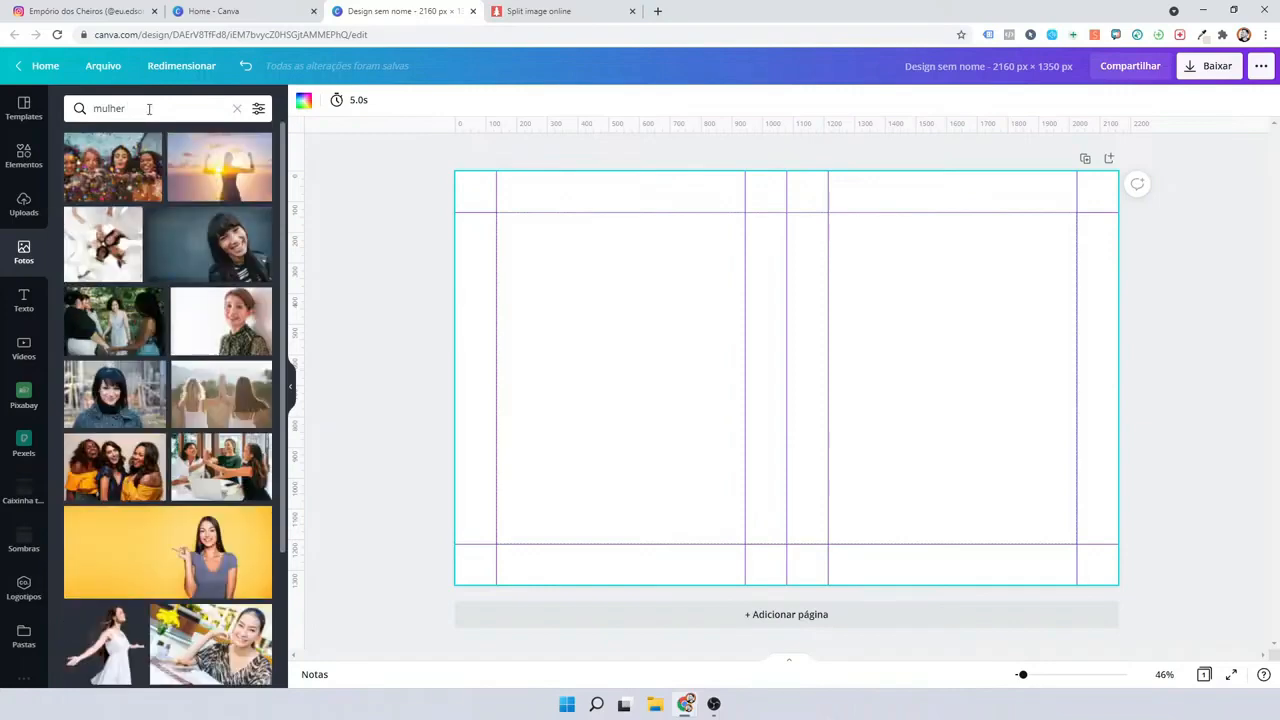
scroll(145, 378, "down", 5)
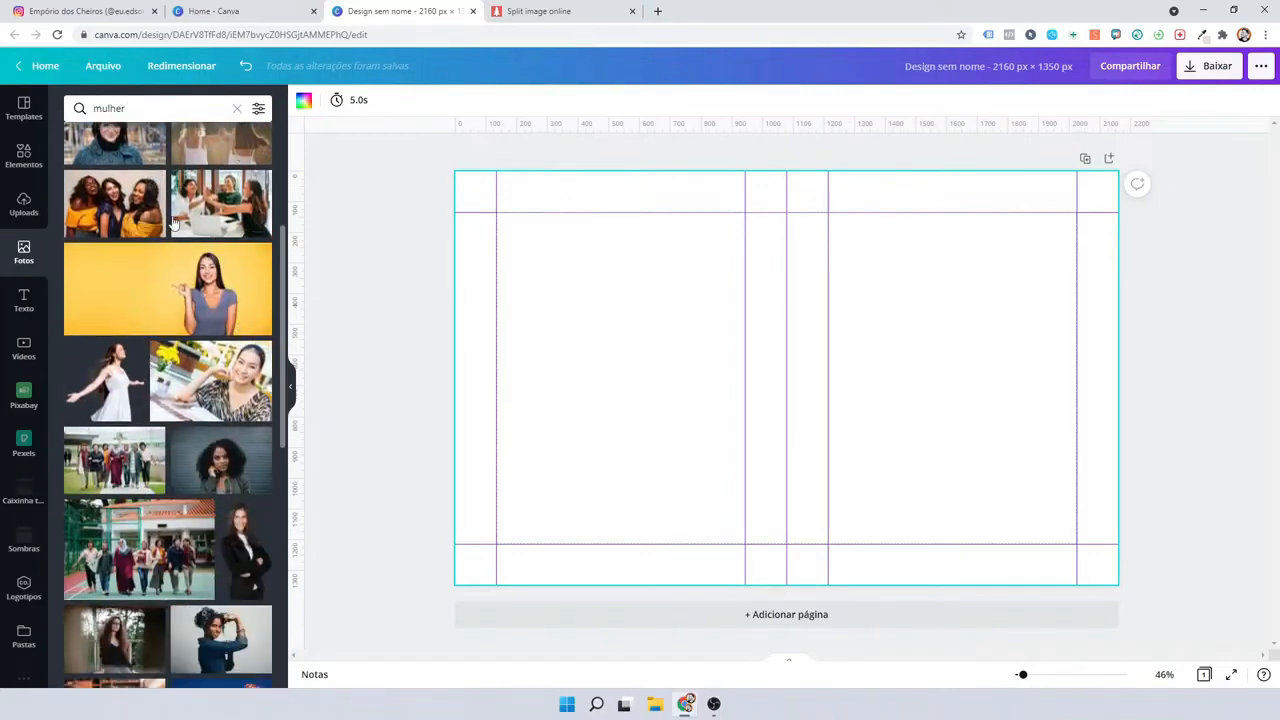
scroll(172, 298, "up", 5)
Refine the photo search to "mulher estética" and look through the images for a suitable one.
left_click(177, 109)
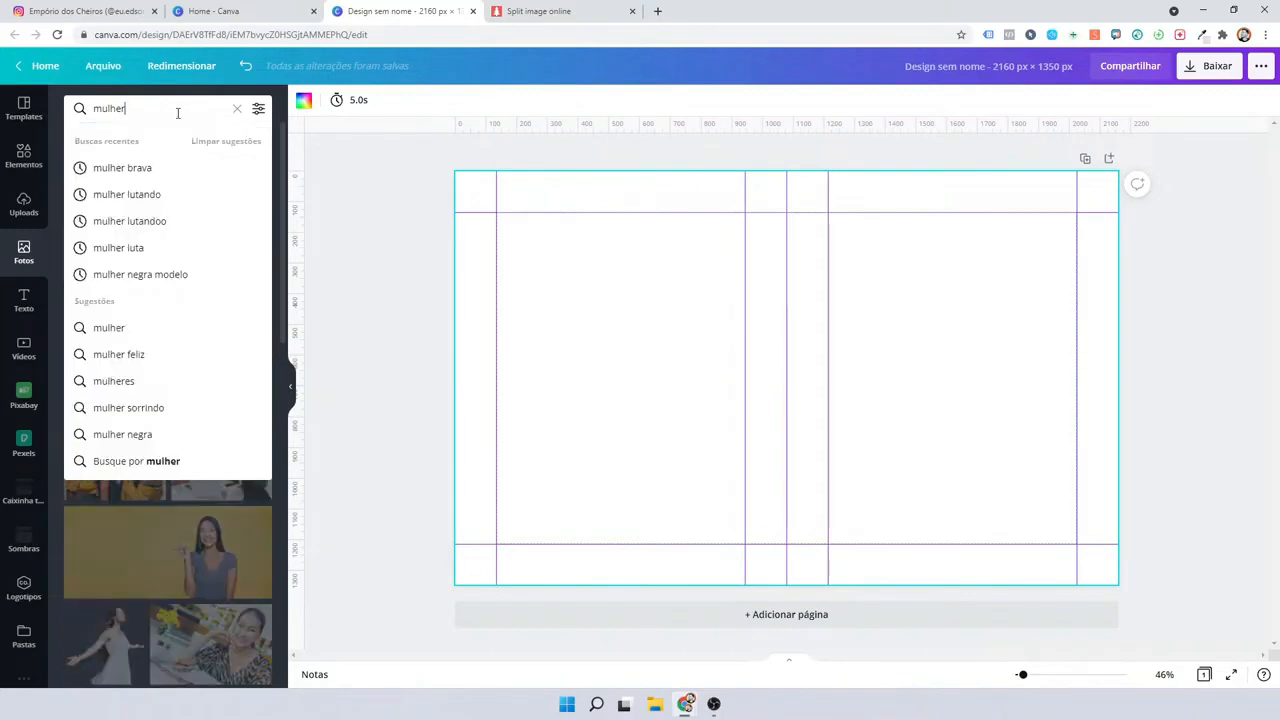
type("estética")
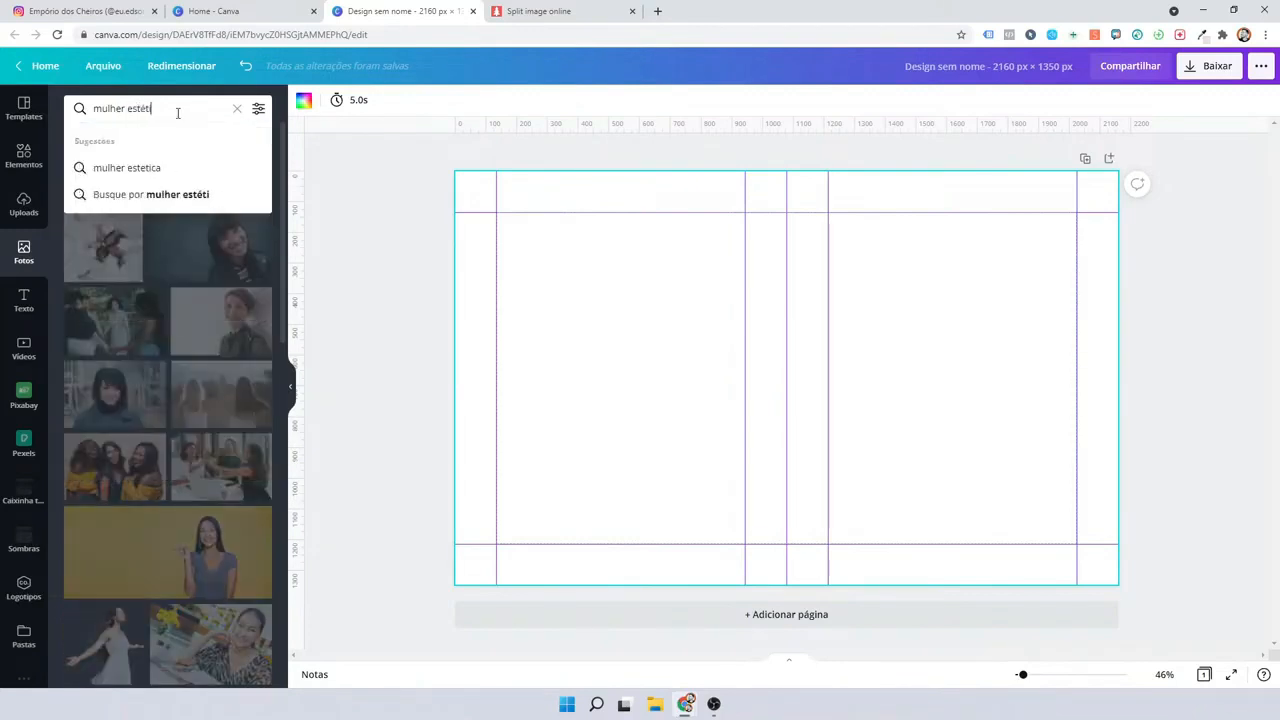
key("Return")
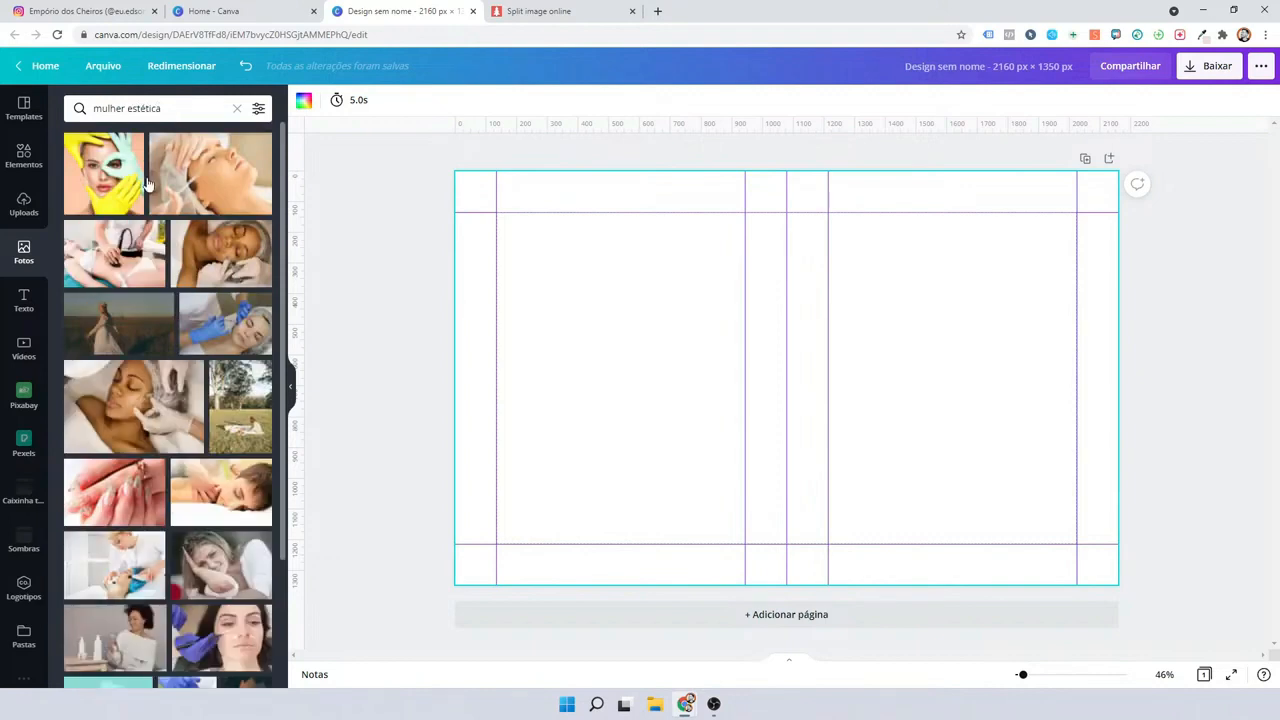
scroll(136, 371, "down", 1)
scroll(136, 371, "down", 3)
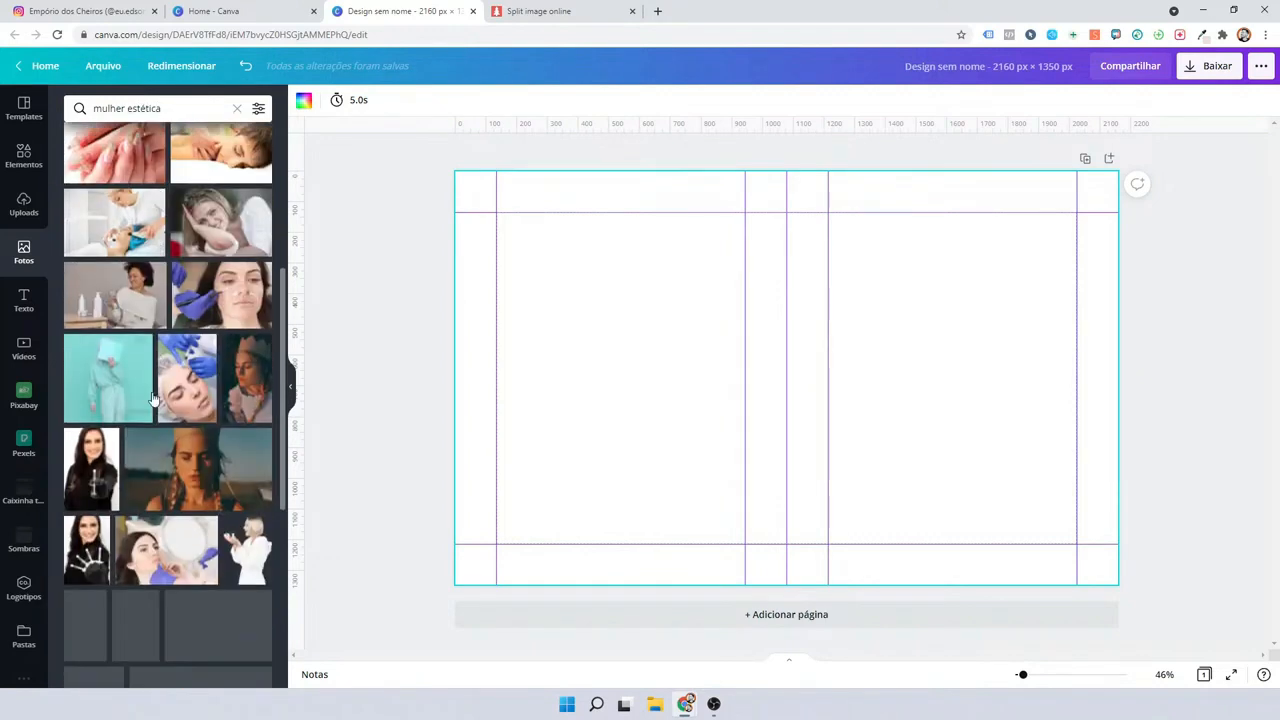
scroll(156, 407, "down", 2)
scroll(156, 407, "down", 5)
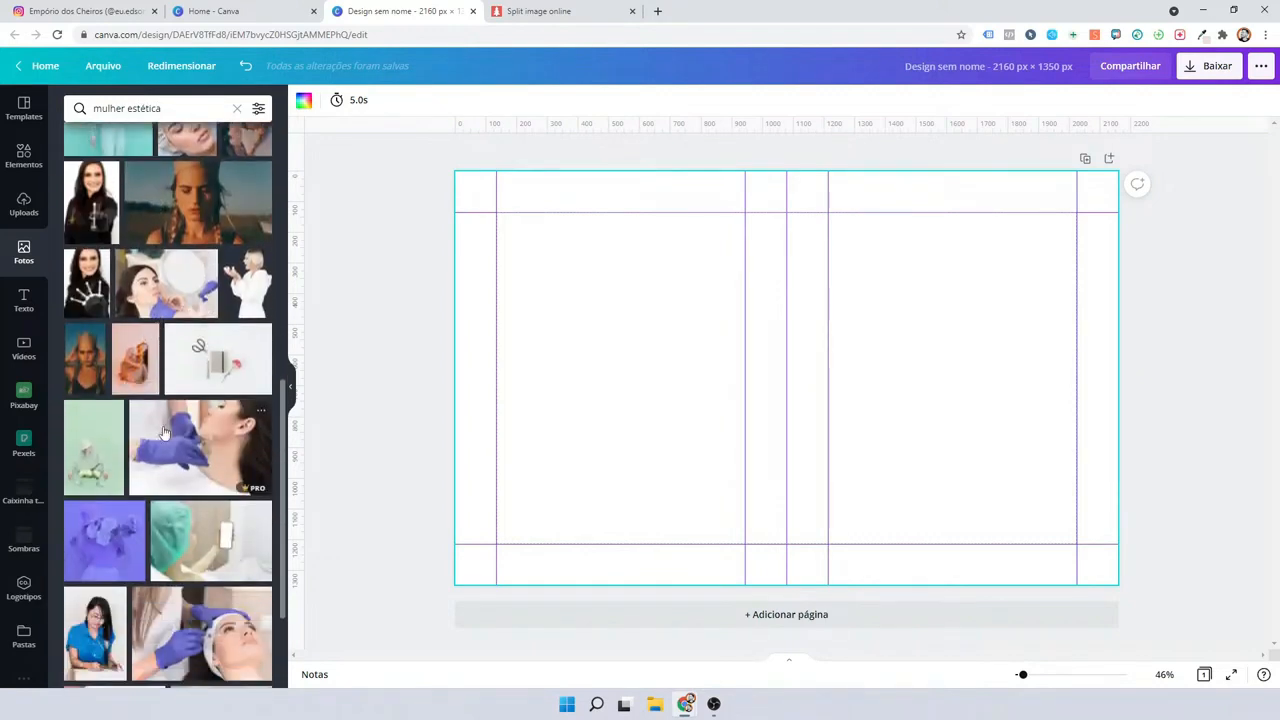
scroll(160, 430, "down", 2)
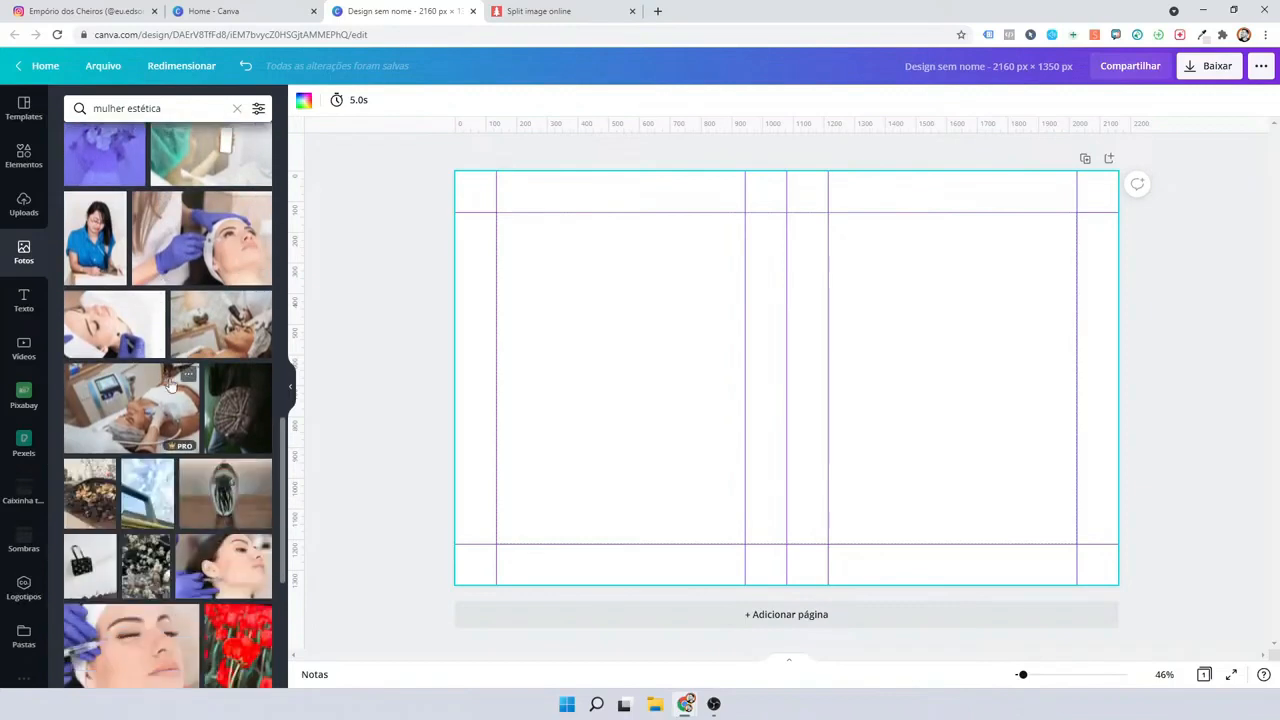
Search the photos for "estética" and look through the images.
triple_click(152, 108)
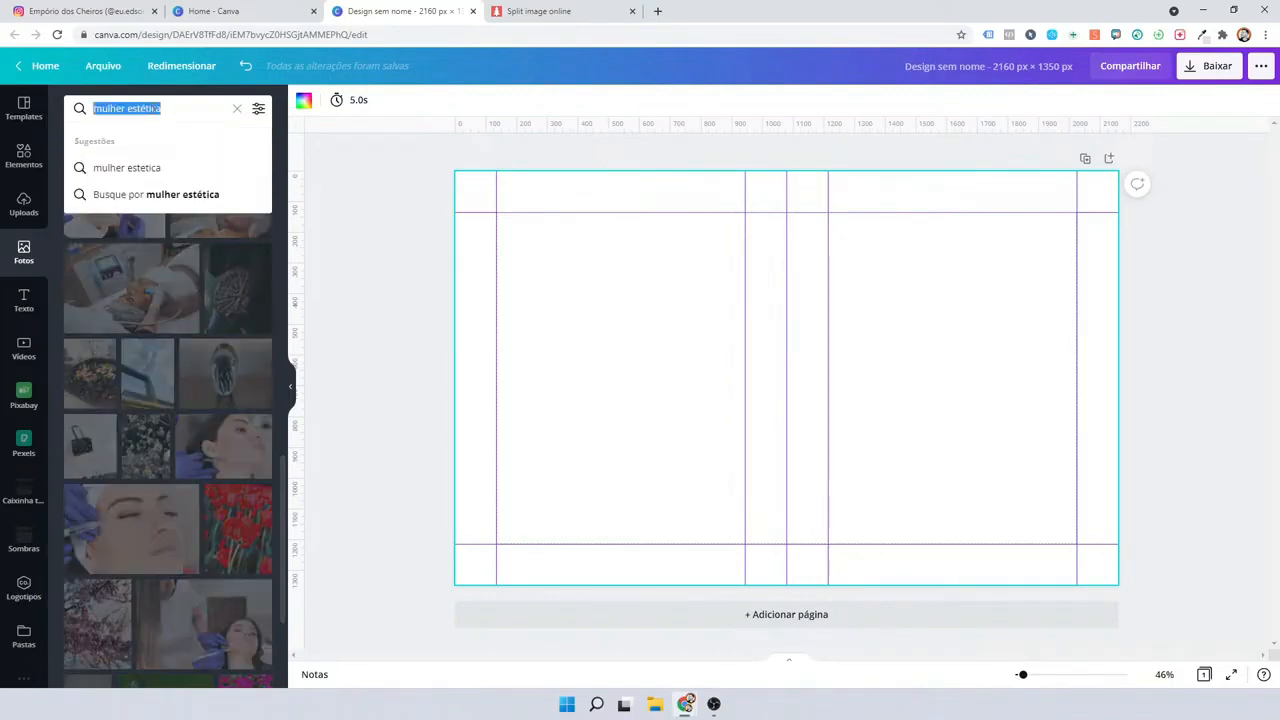
type("estética")
key("Return")
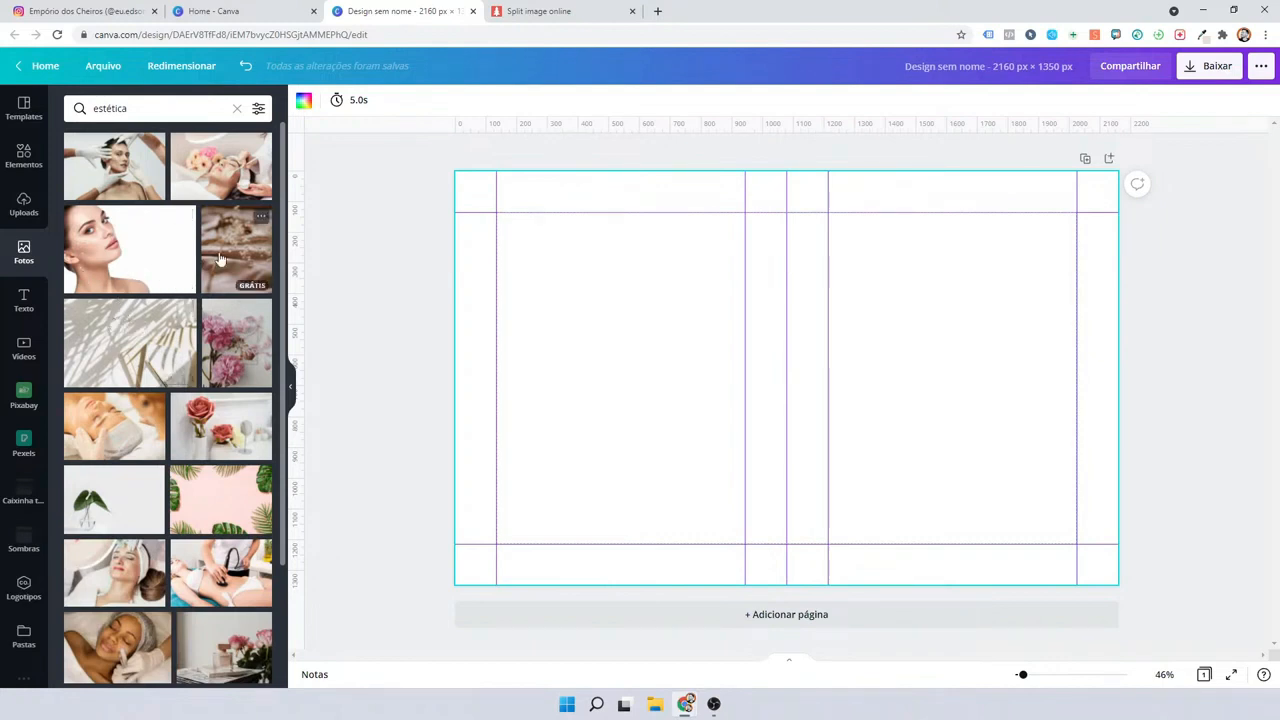
scroll(149, 437, "down", 3)
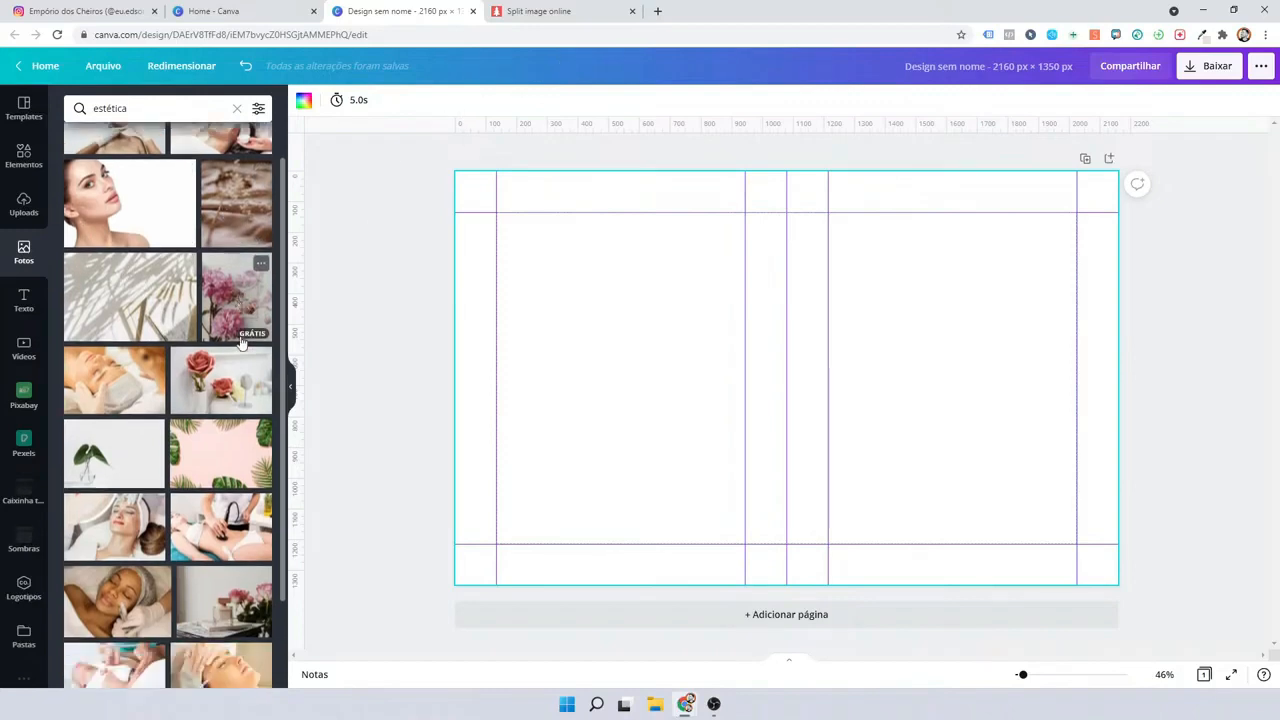
scroll(149, 437, "down", 2)
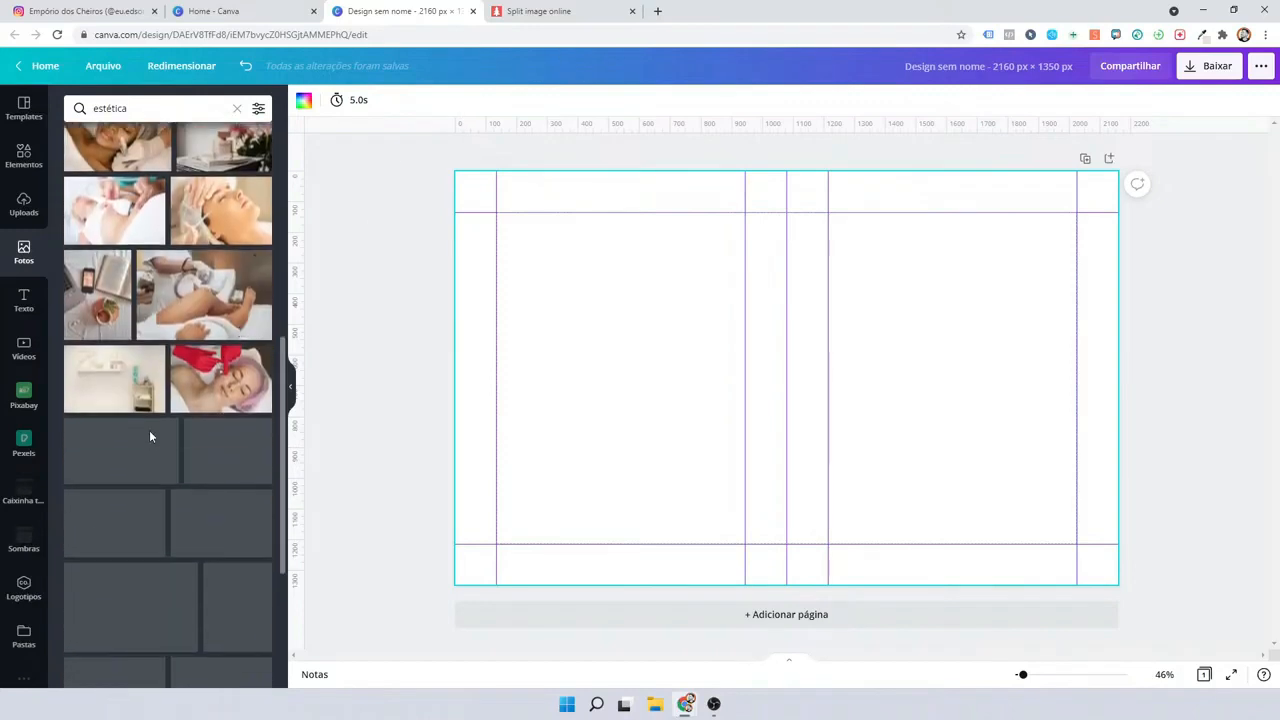
scroll(149, 437, "down", 4)
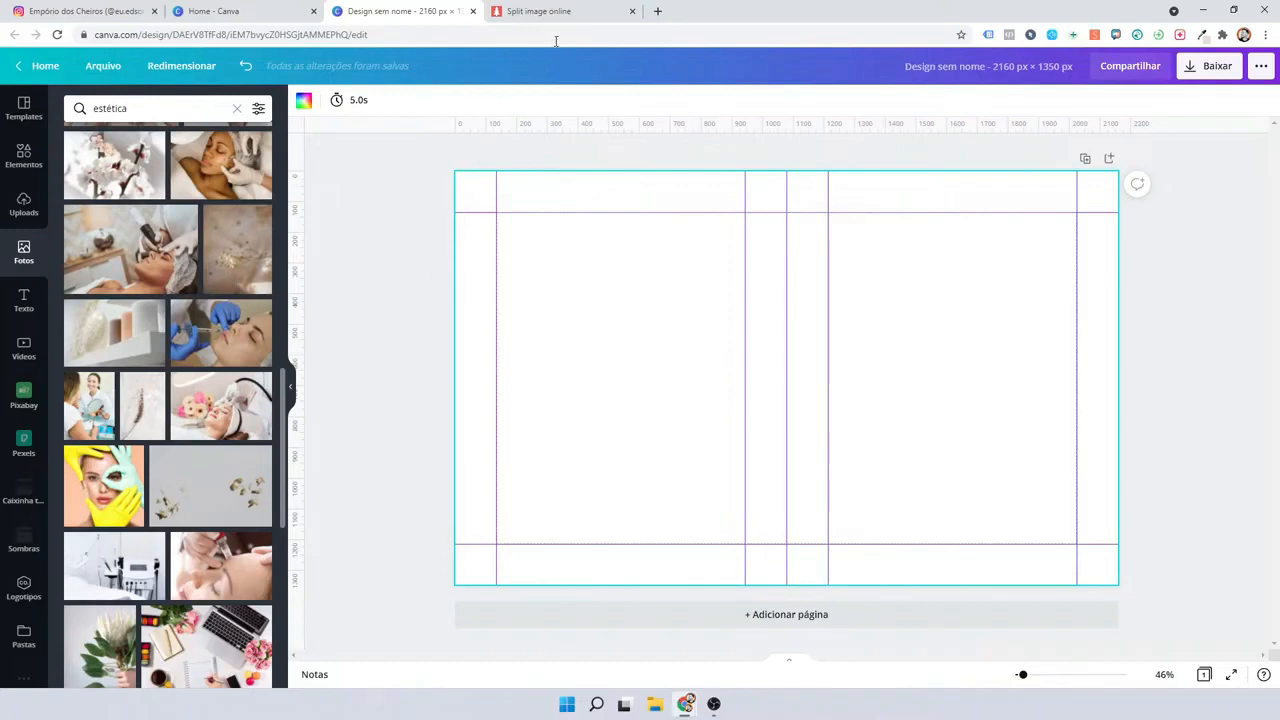
Search the web for "farejador de imagens" in a new browser page and open the farejadordeimagens.com.br site.
left_click(655, 12)
type("far")
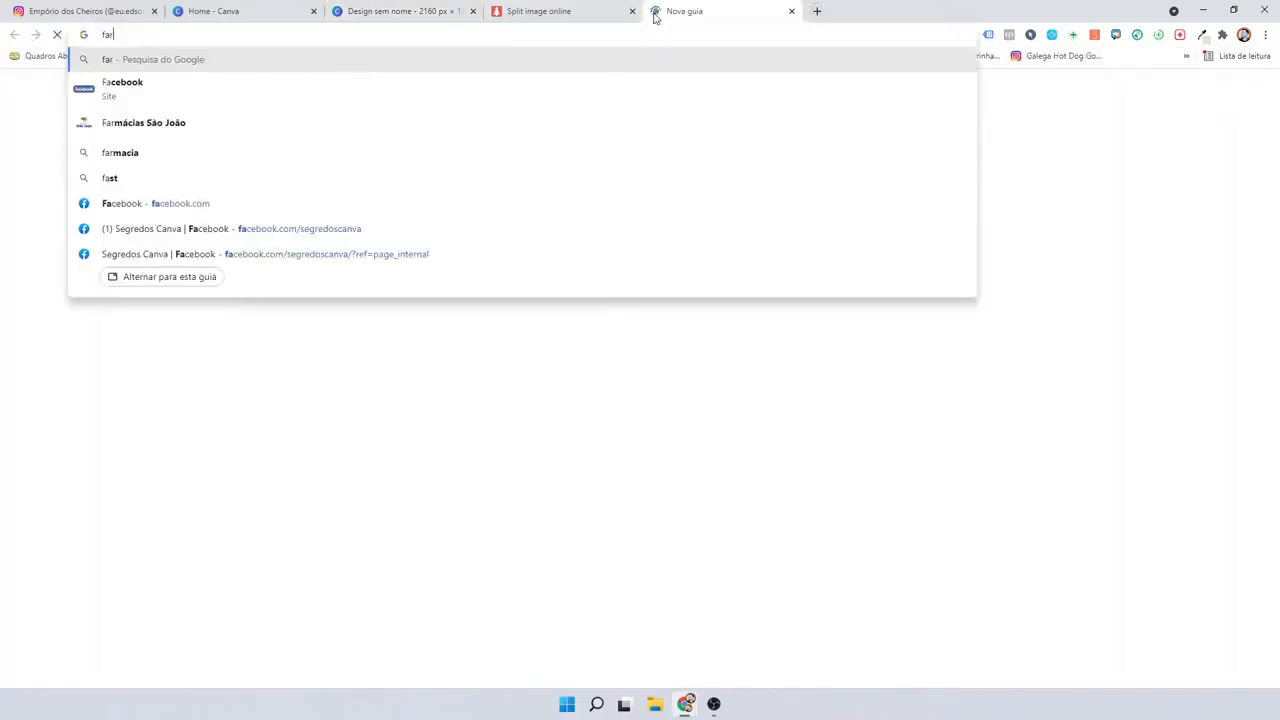
type("ejador de image")
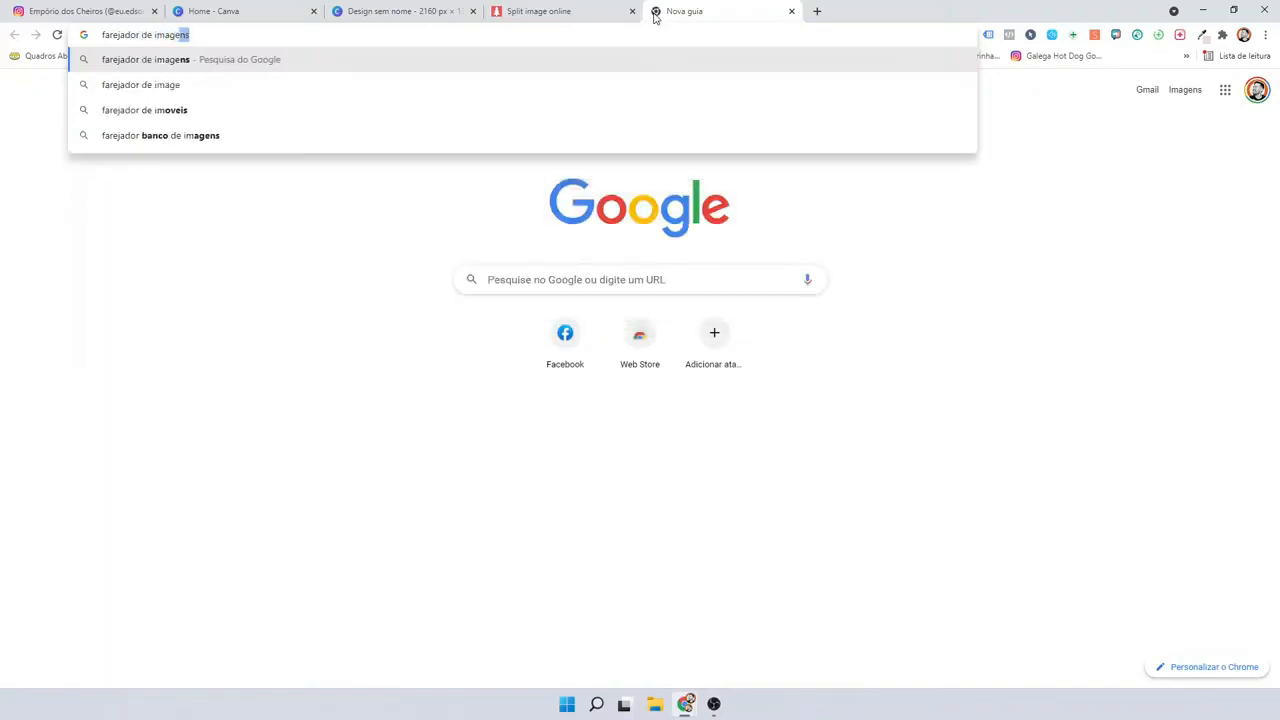
type("ns")
key("Return")
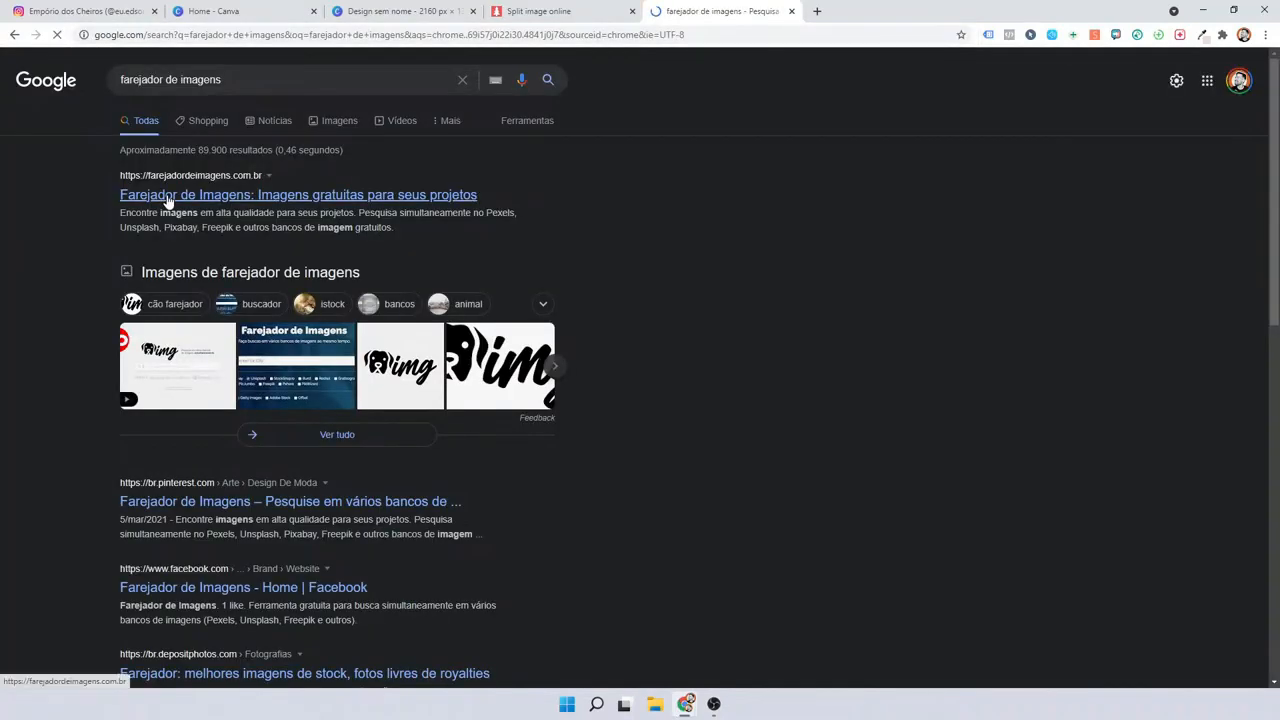
left_click(168, 198)
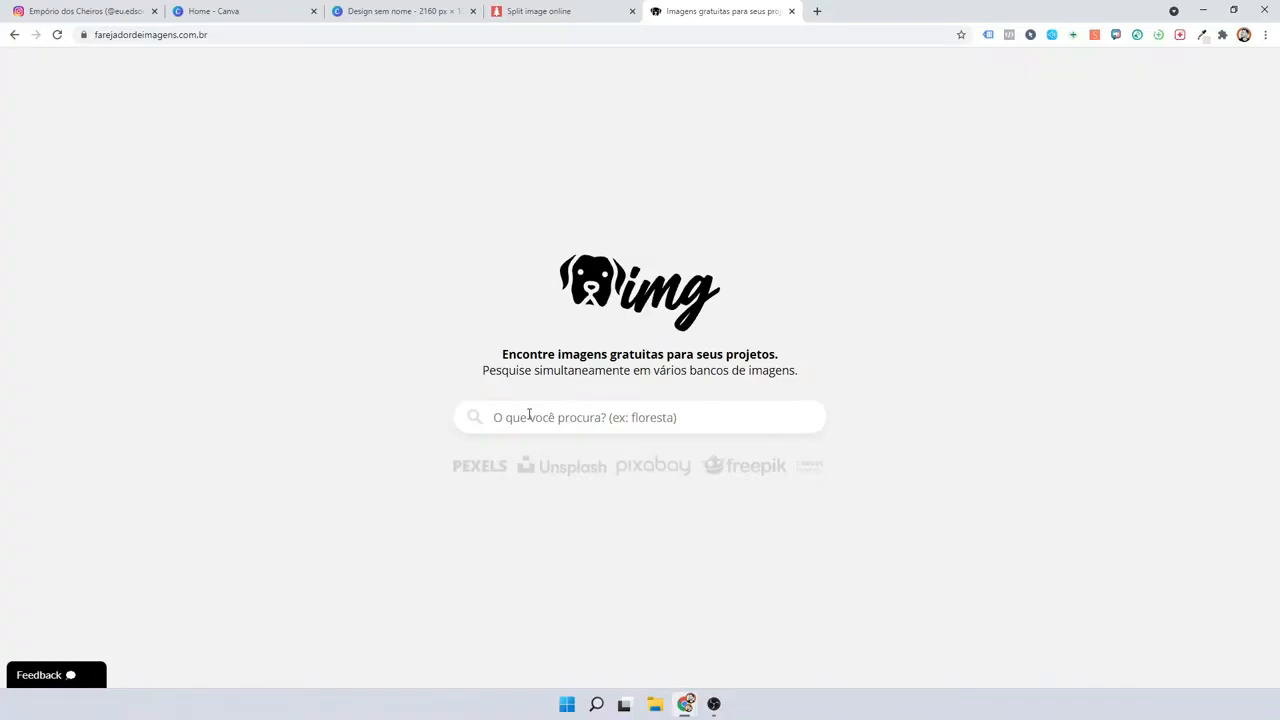
Search Farejador de Imagens for "estética" and look through the free images for a suitable photo.
type("estética")
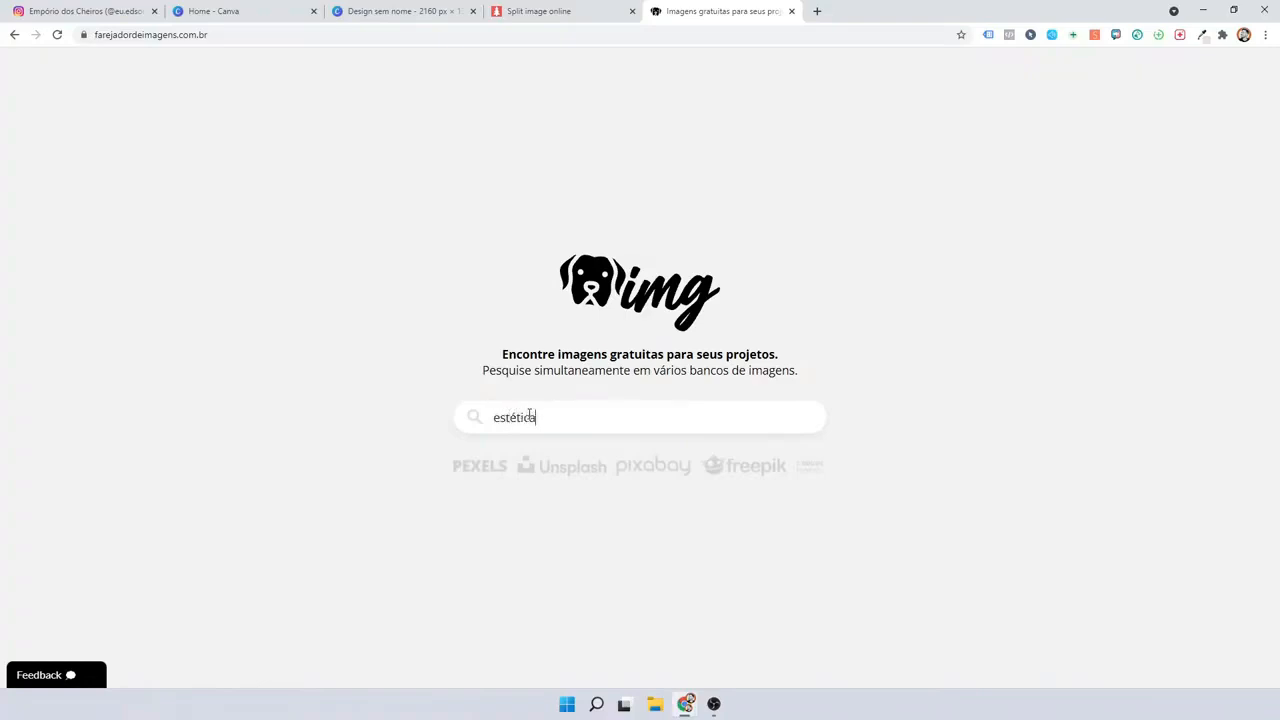
key("Return")
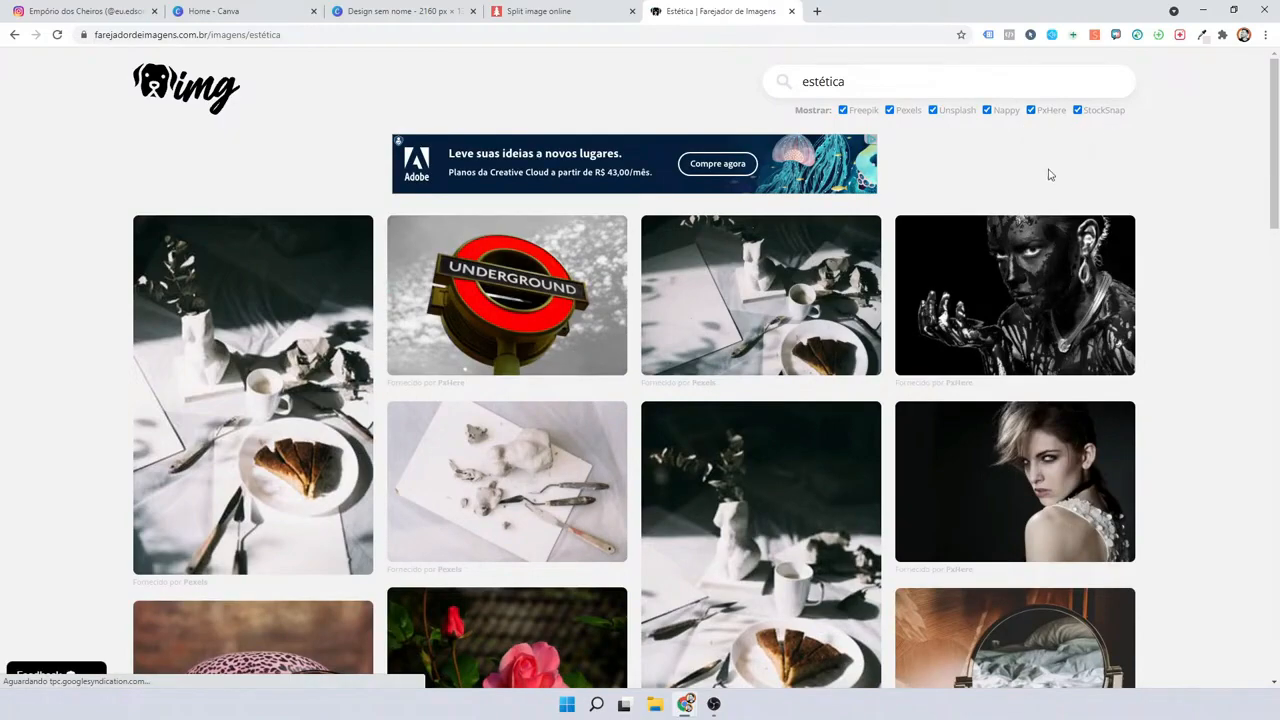
scroll(872, 280, "down", 10)
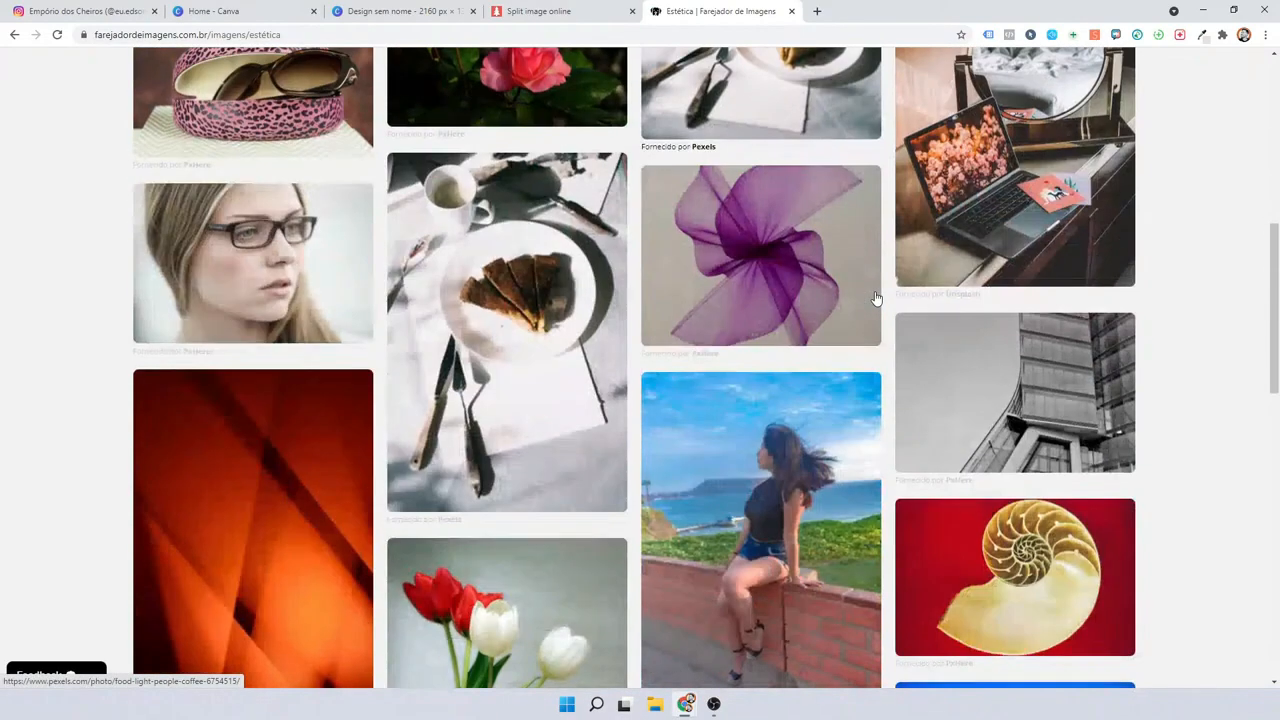
scroll(884, 326, "down", 4)
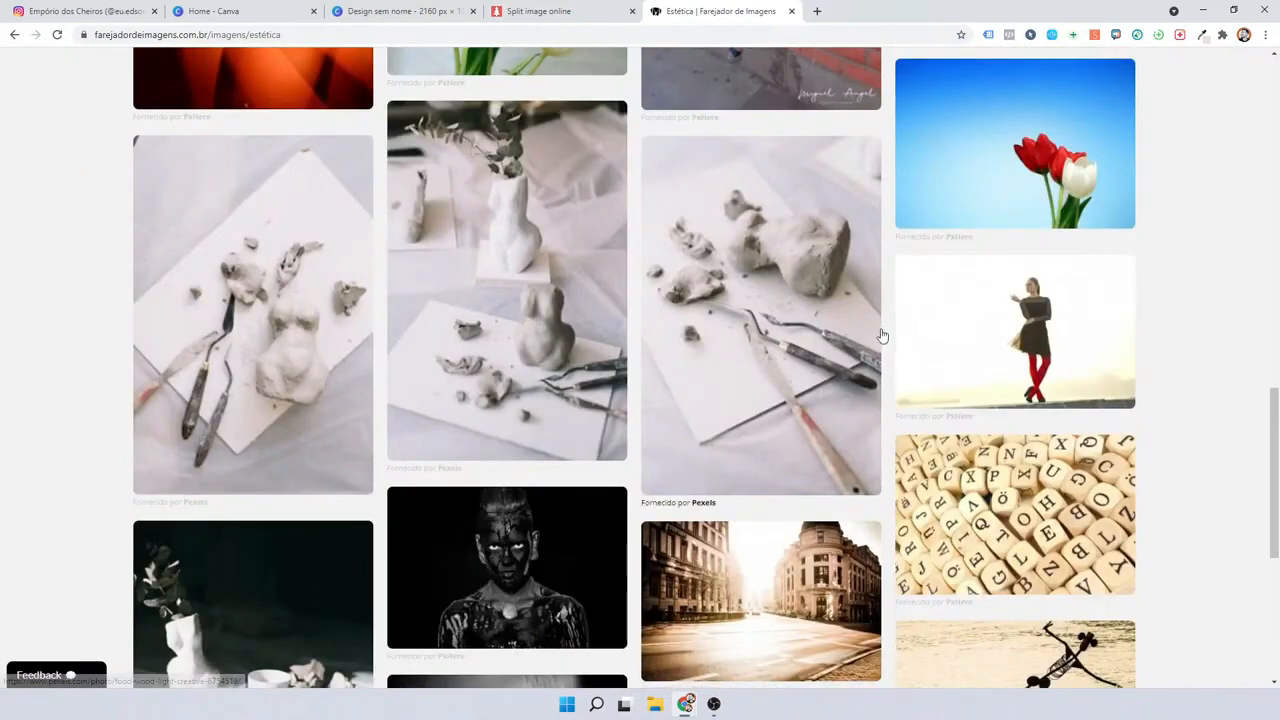
scroll(884, 322, "down", 3)
scroll(884, 322, "down", 2)
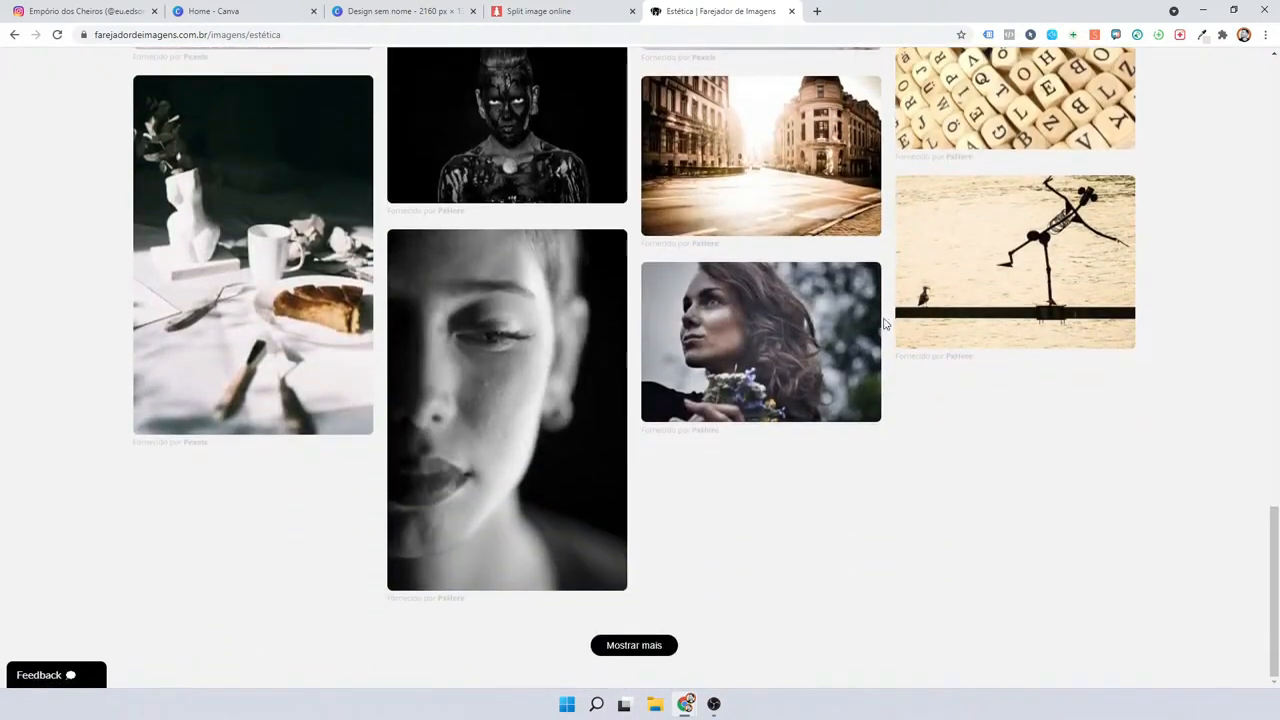
scroll(646, 647, "up", 1)
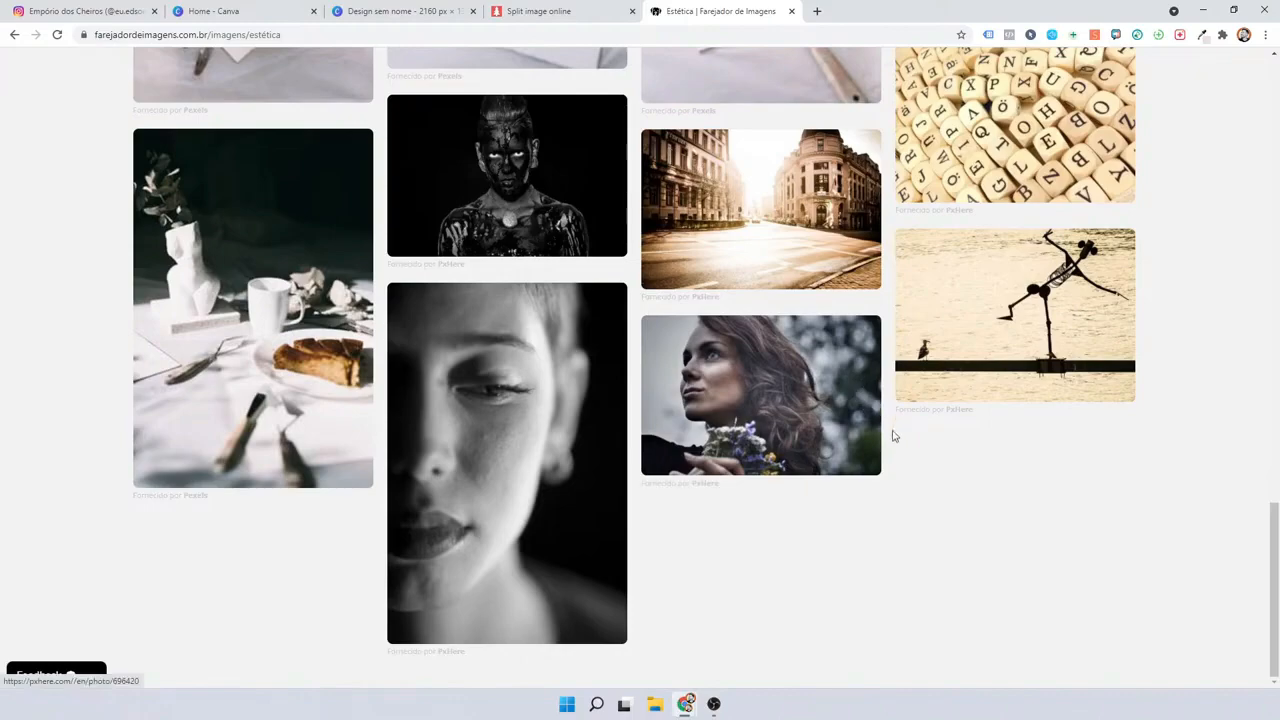
Replace the Farejador de Imagens search with "maquiagem".
scroll(887, 400, "up", 20)
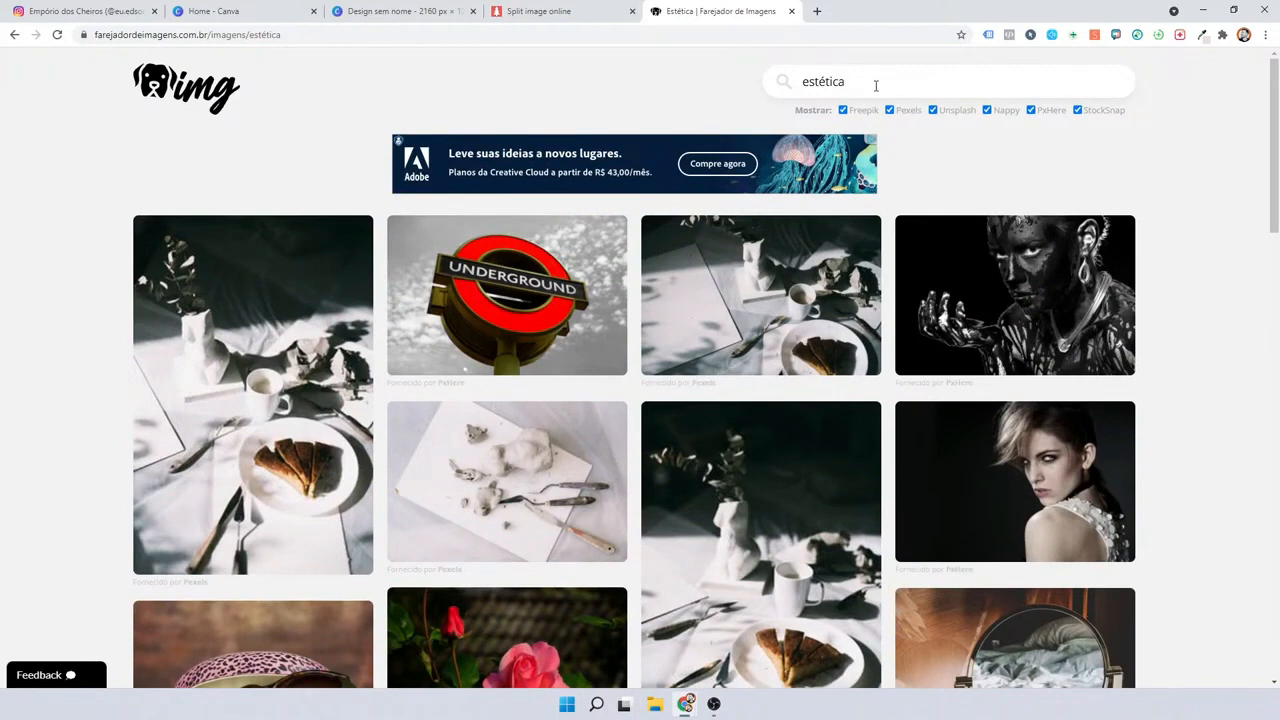
double_click(875, 85)
type("maquiqui")
key("BackSpace")
key("BackSpace")
key("BackSpace")
type("agem")
key("Return")
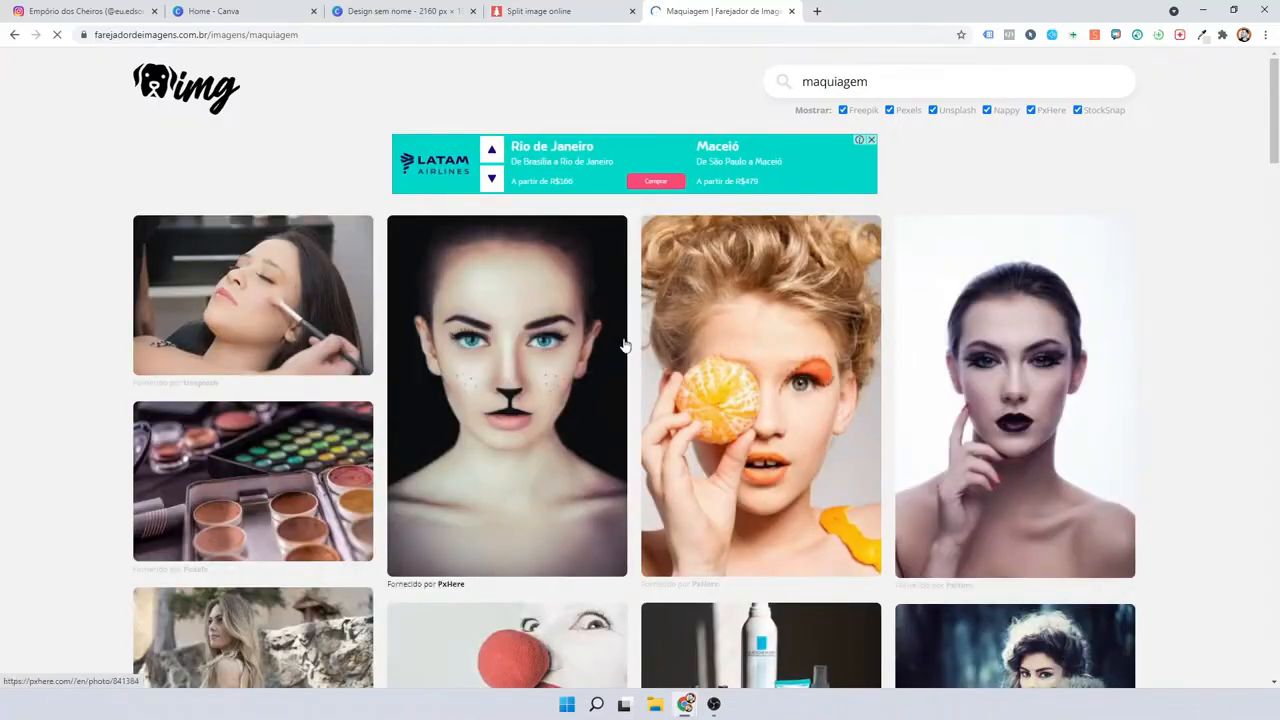
Look through the free makeup images for a suitable photo of a woman.
scroll(620, 342, "down", 2)
scroll(620, 342, "down", 2)
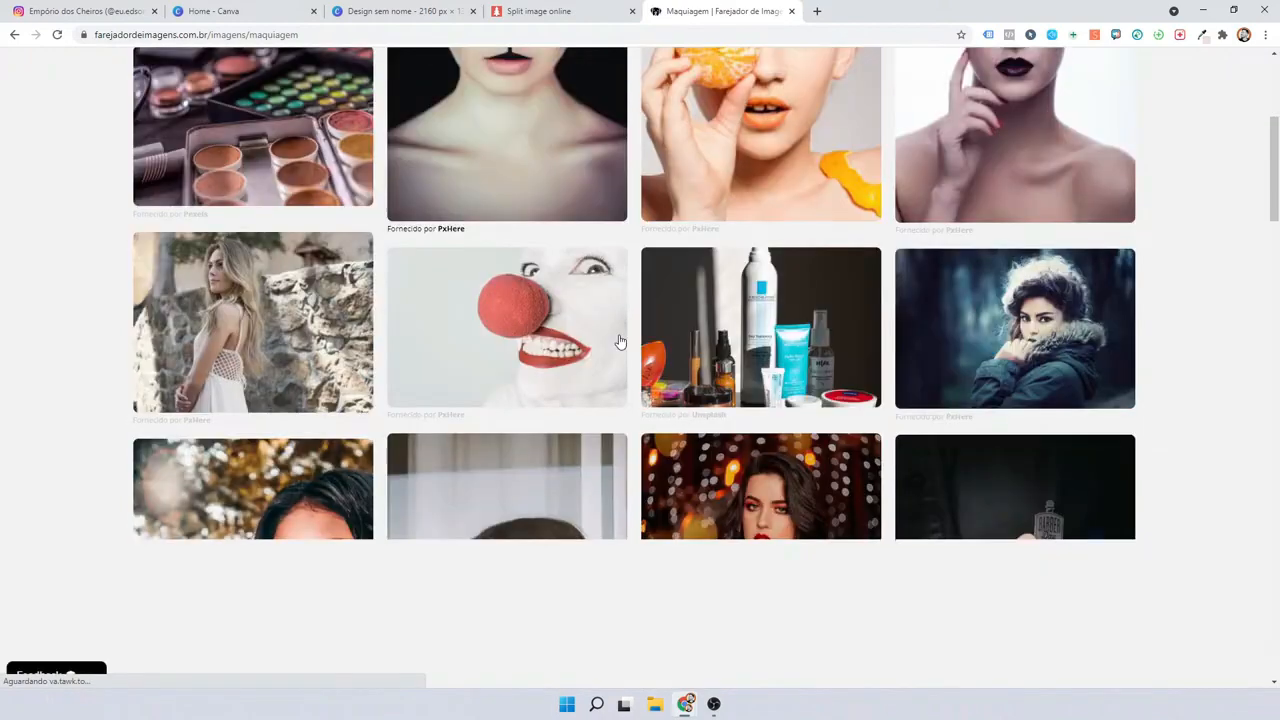
scroll(636, 360, "down", 8)
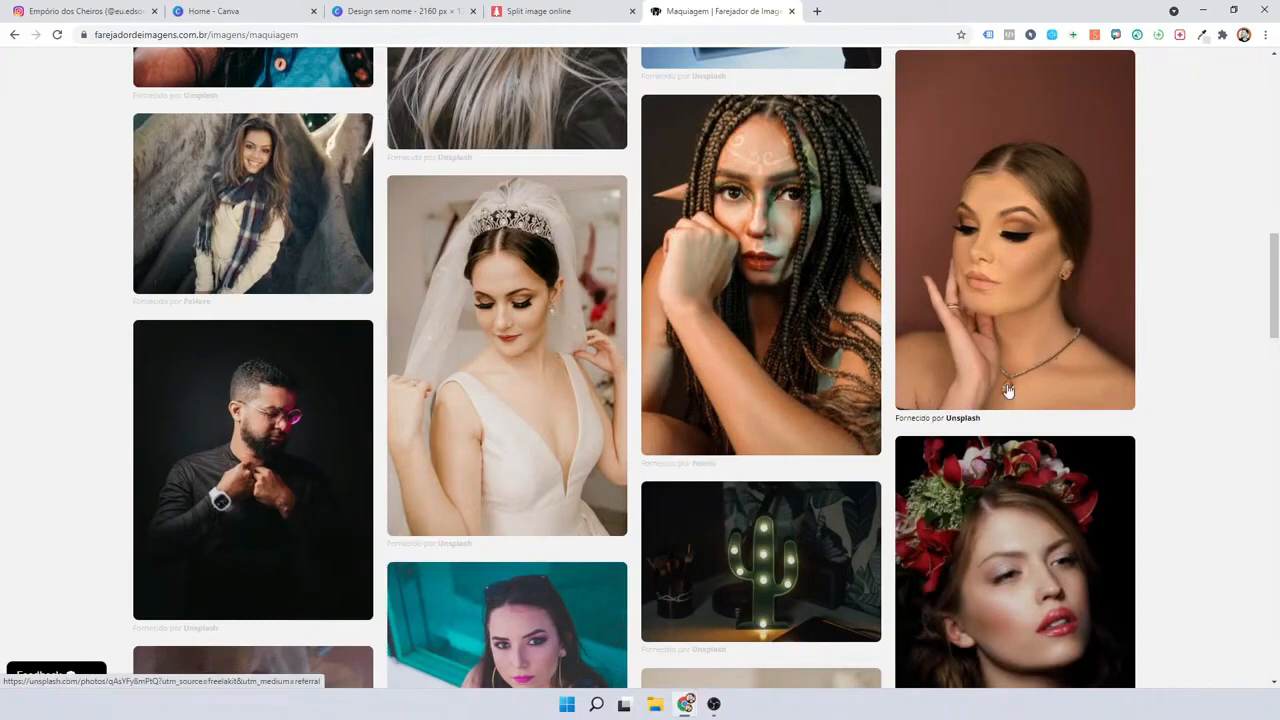
scroll(970, 372, "down", 2)
scroll(967, 376, "down", 4)
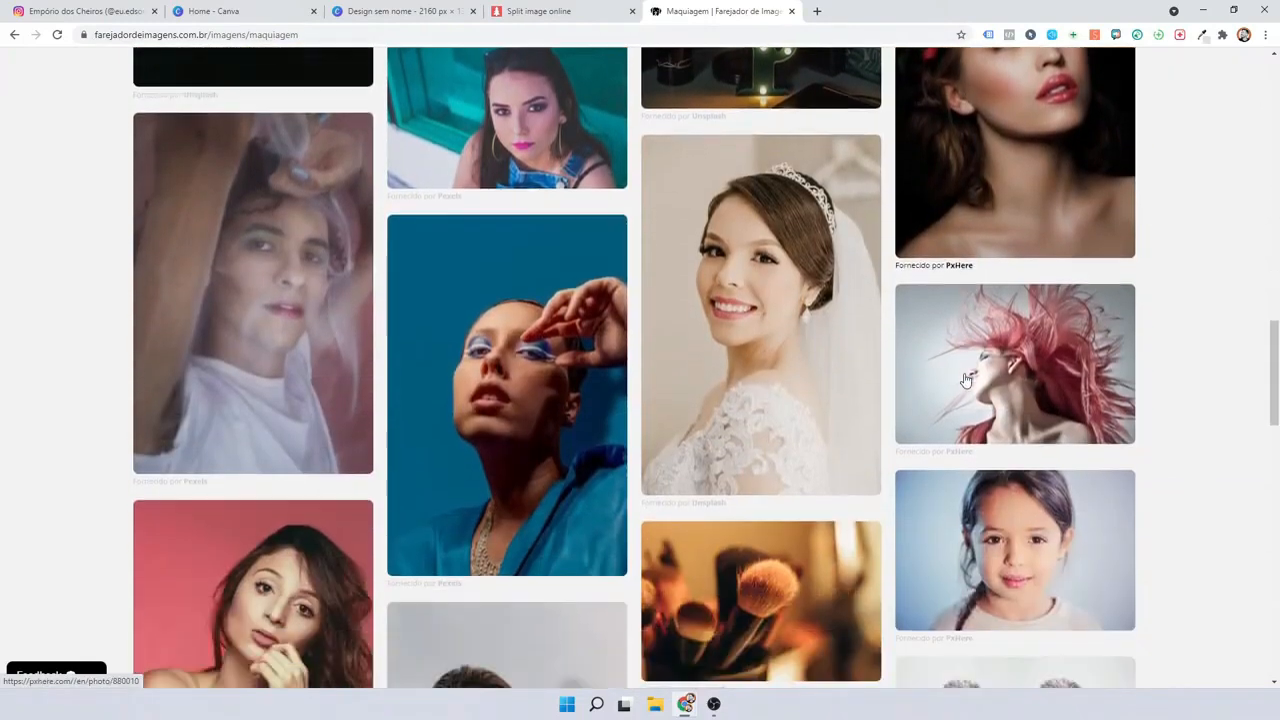
scroll(811, 323, "down", 5)
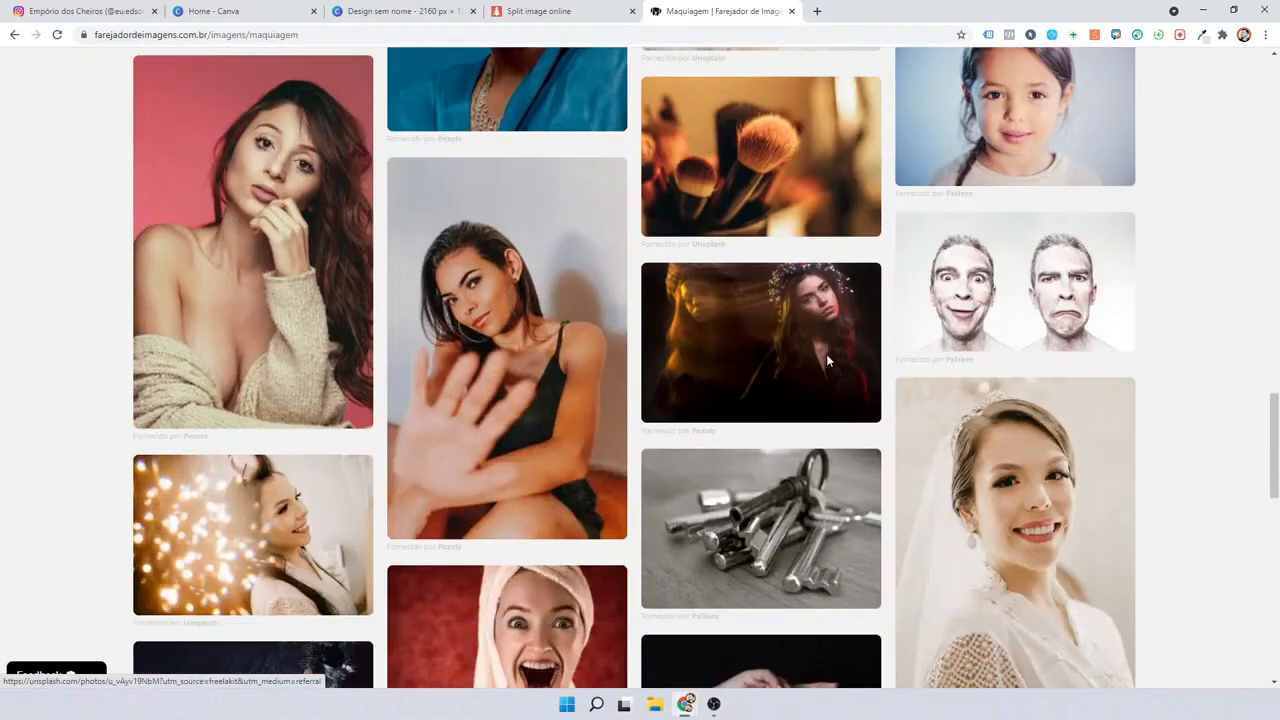
scroll(826, 360, "down", 2)
scroll(826, 364, "down", 7)
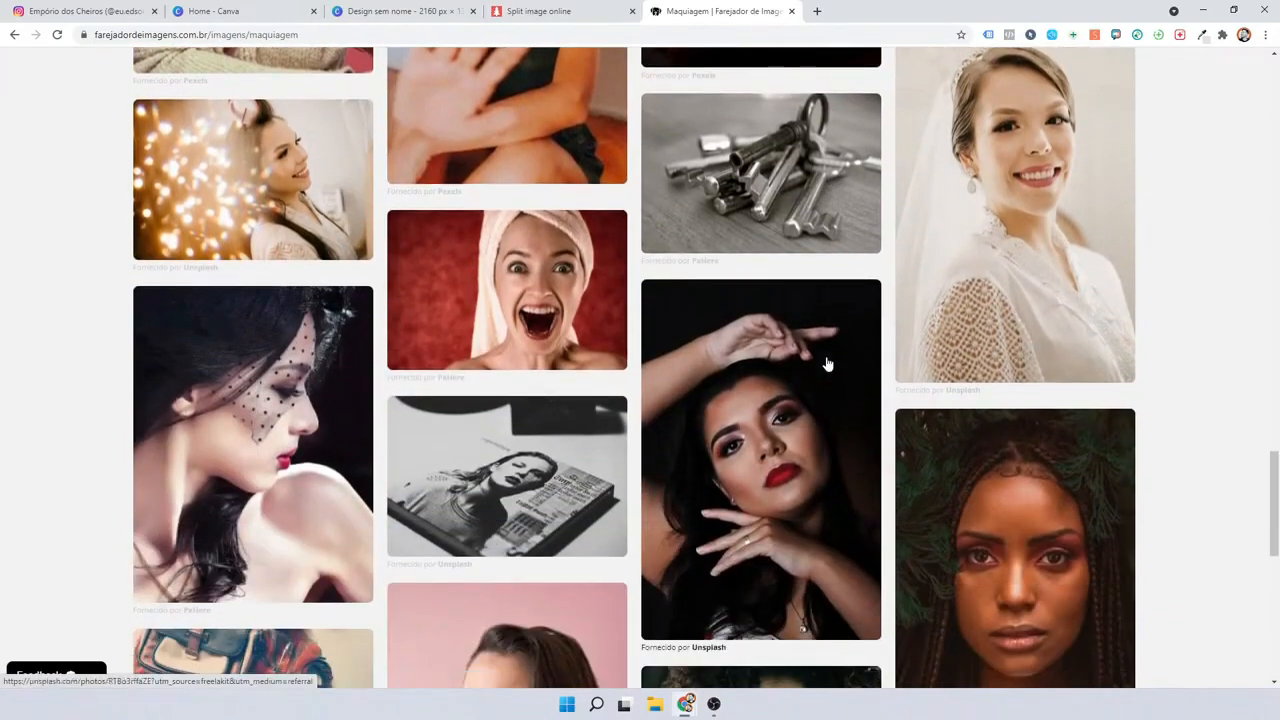
scroll(826, 364, "down", 3)
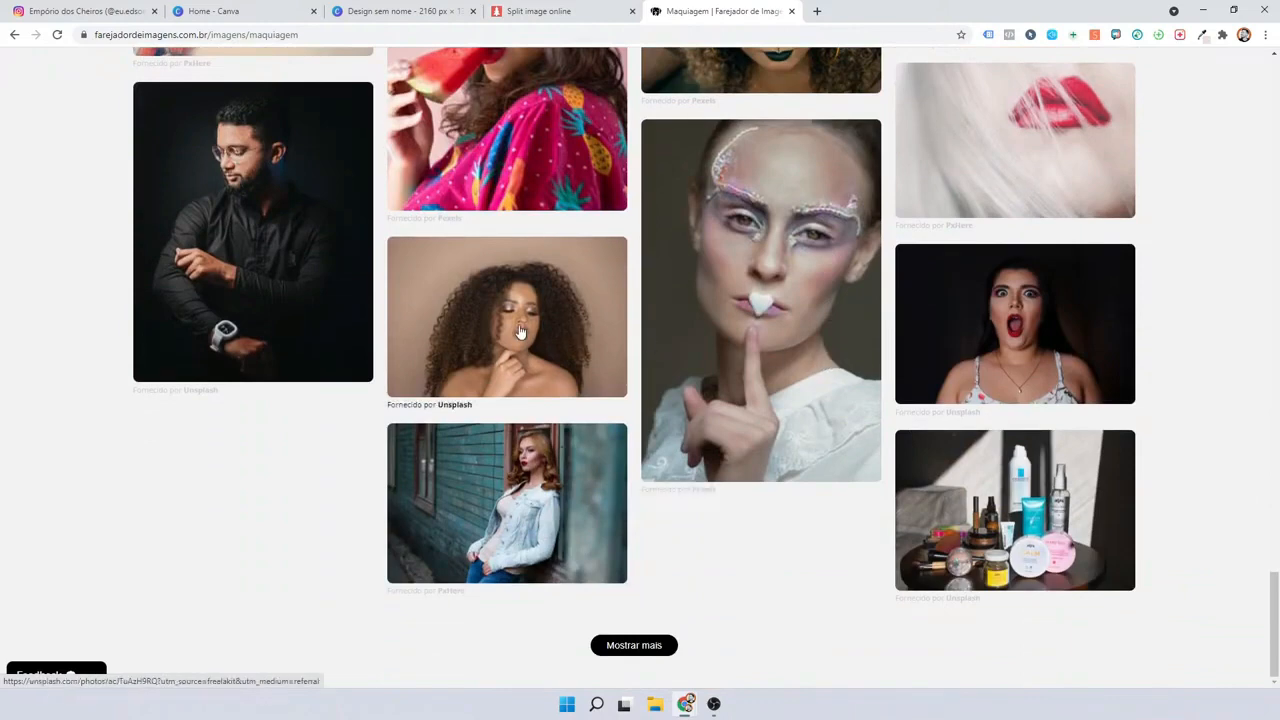
Load more makeup images and look back through the whole collection for a suitable photo.
left_click(598, 644)
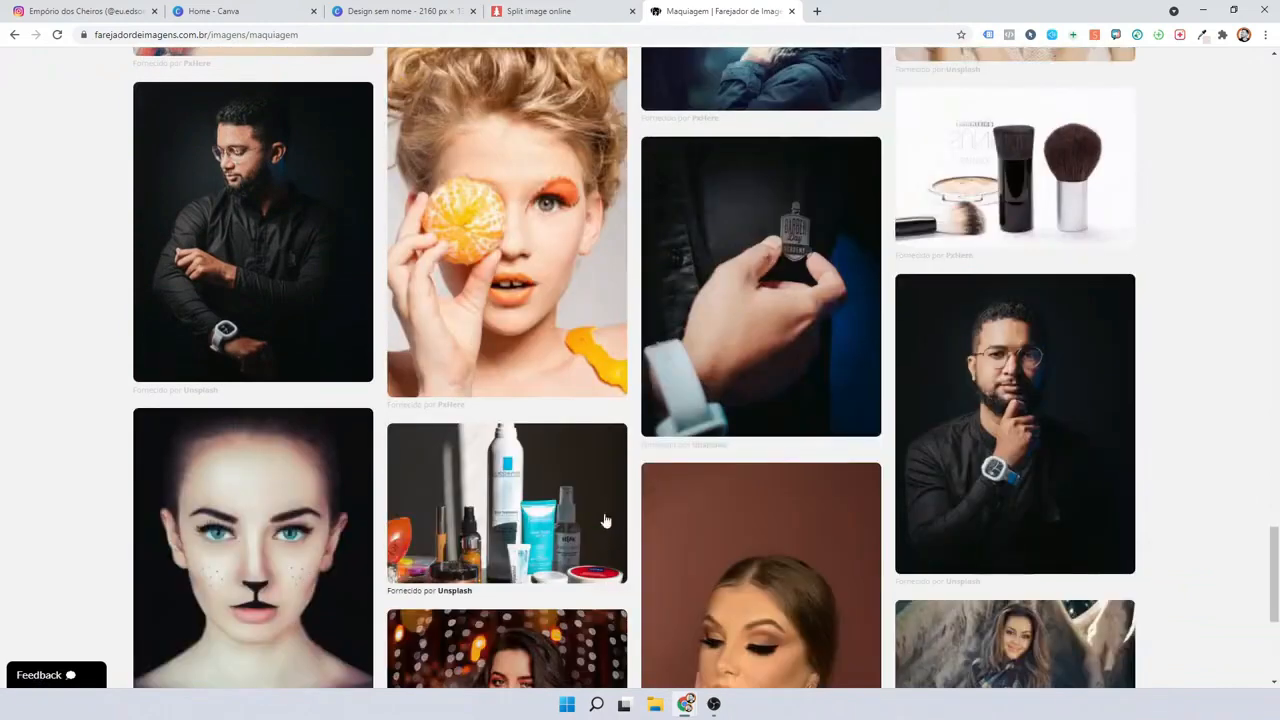
scroll(605, 515, "down", 4)
left_click(640, 645)
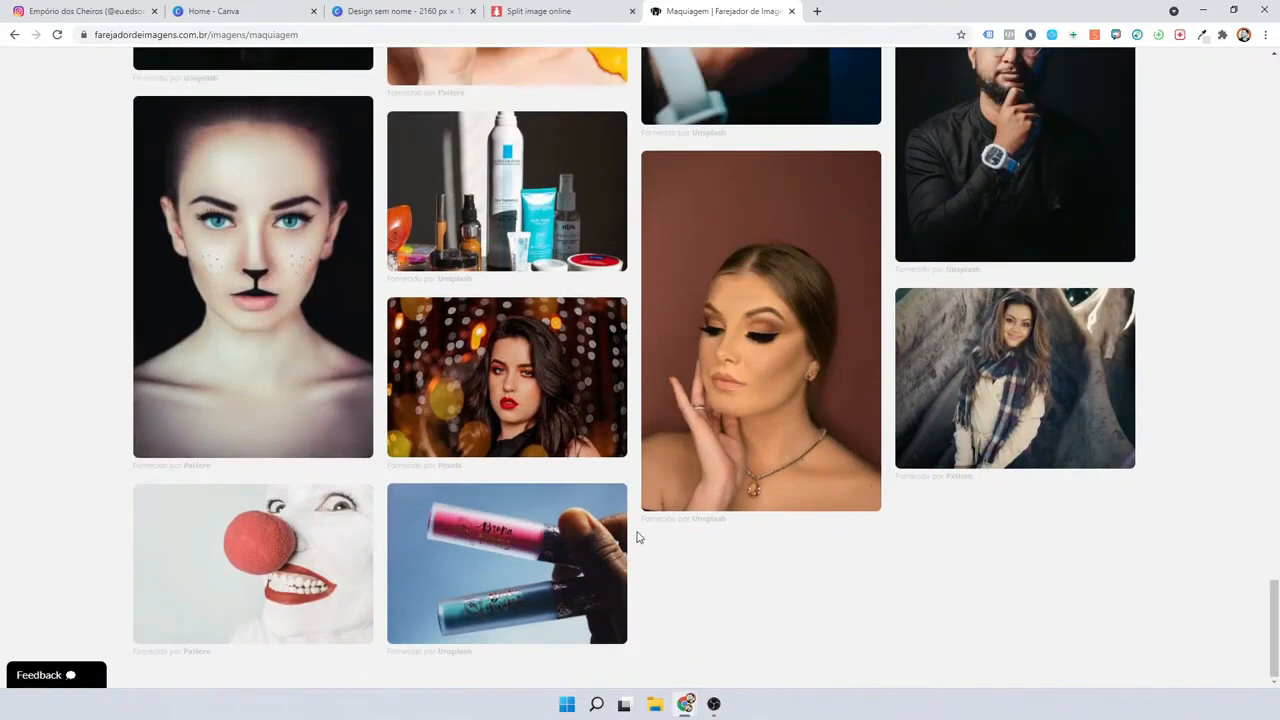
scroll(637, 537, "up", 10)
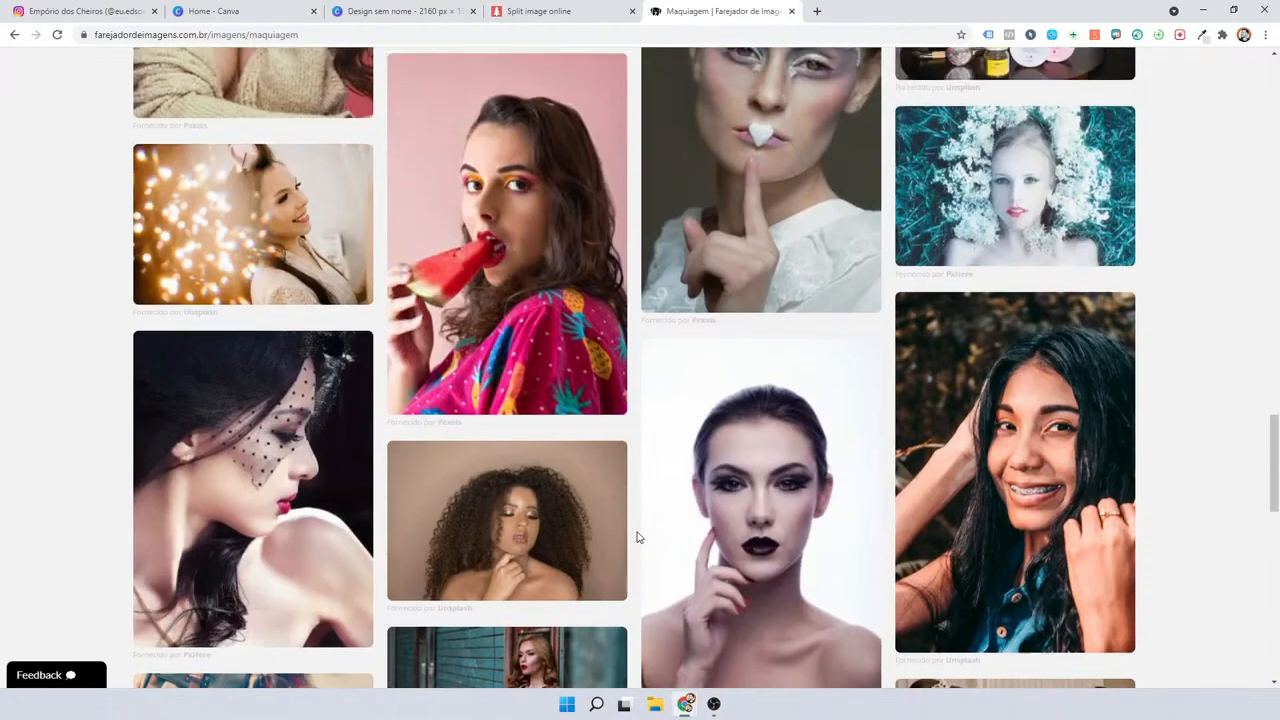
scroll(637, 537, "up", 4)
scroll(637, 537, "up", 4)
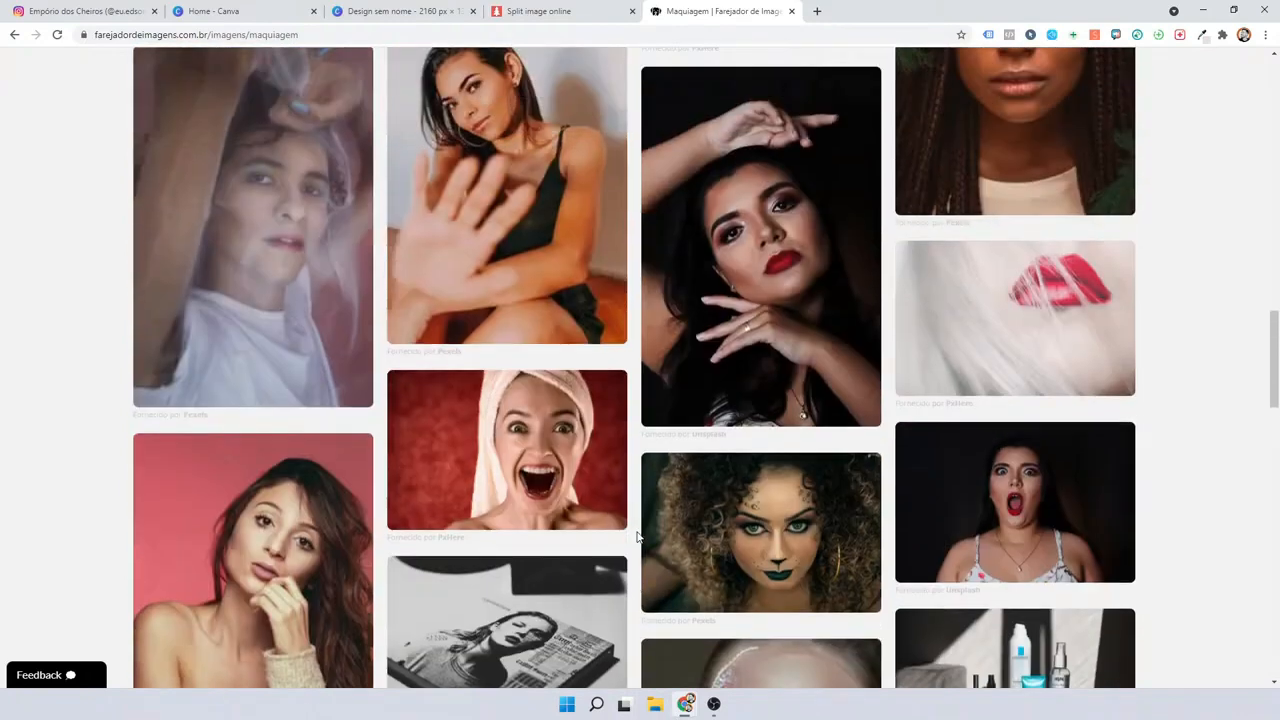
scroll(637, 537, "up", 3)
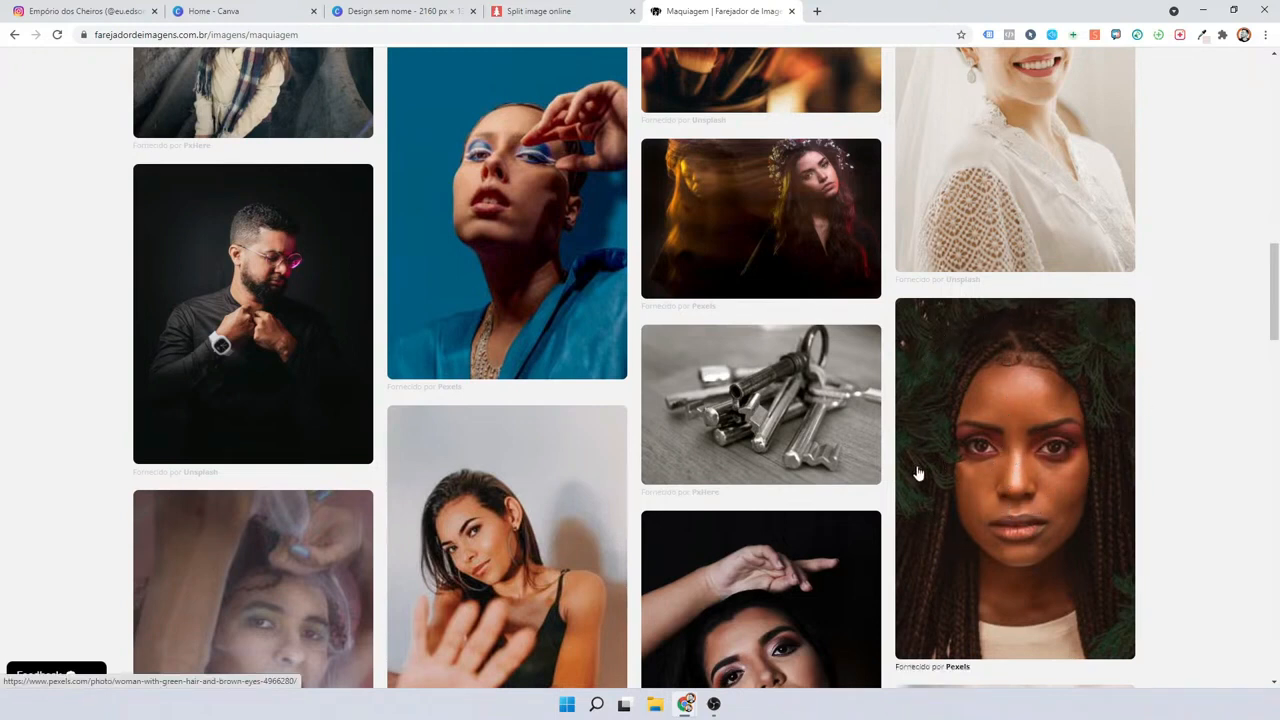
scroll(918, 472, "down", 3)
scroll(914, 476, "up", 7)
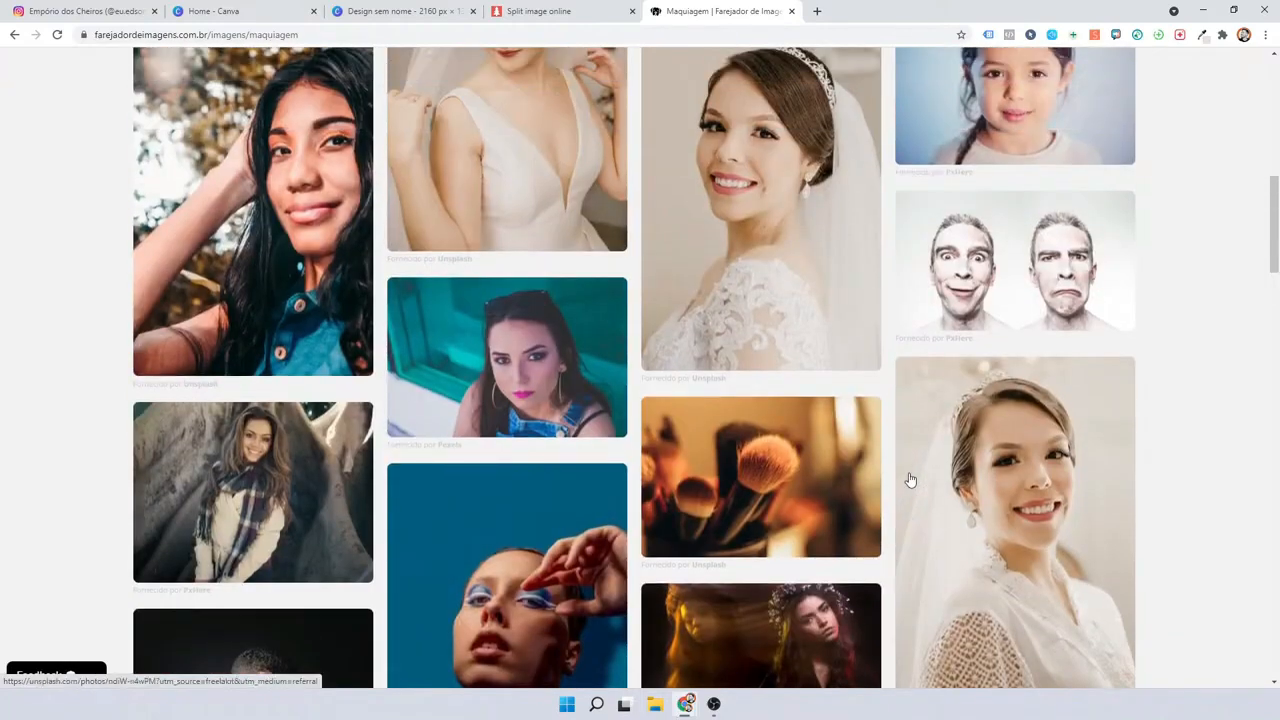
scroll(910, 480, "up", 3)
scroll(910, 480, "up", 5)
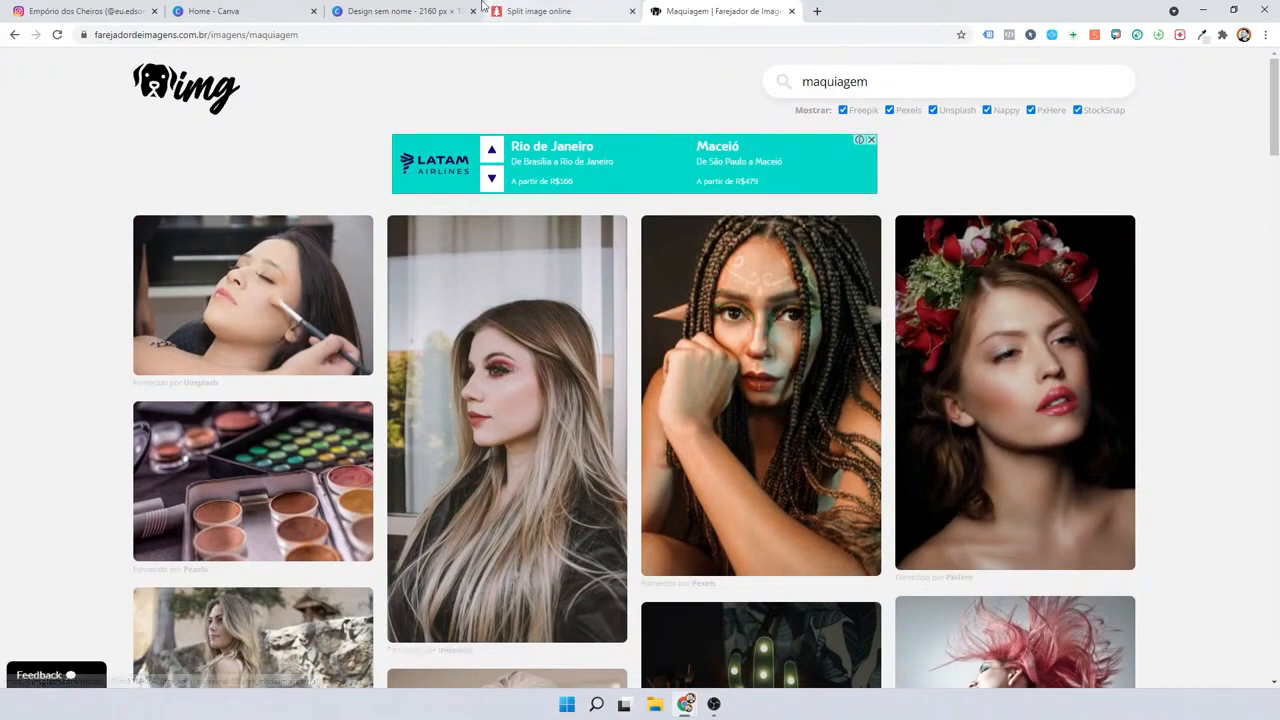
Return to the Canva design, search its photos for "maquiagem" and add the smiling woman holding a red makeup sponge on pink.
left_click(380, 11)
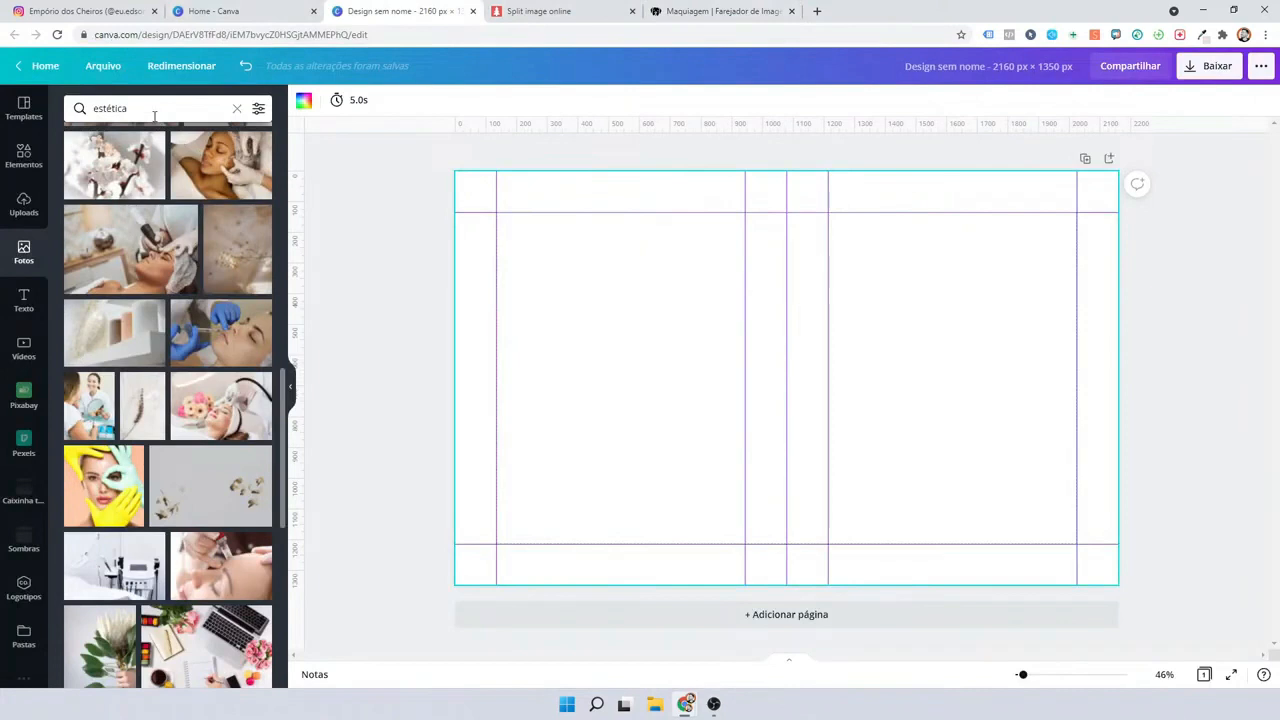
left_click(154, 116)
key("ctrl+a")
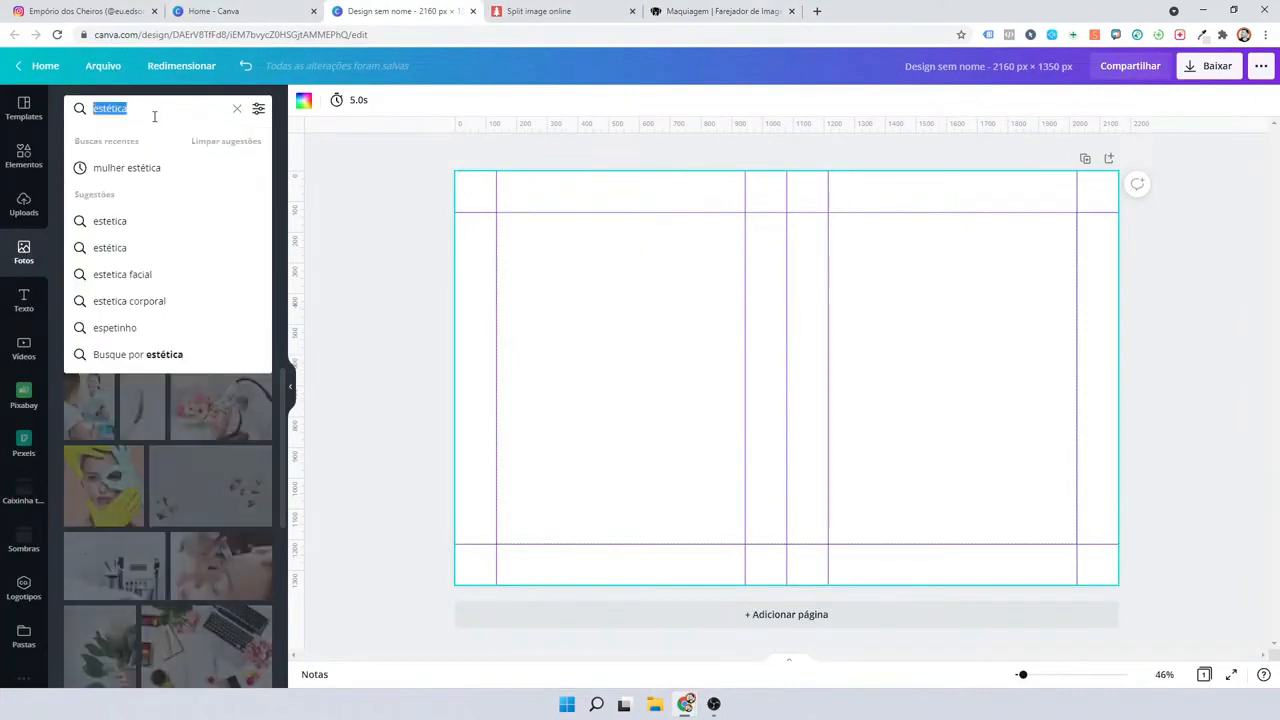
type("maquia")
key("BackSpace")
key("BackSpace")
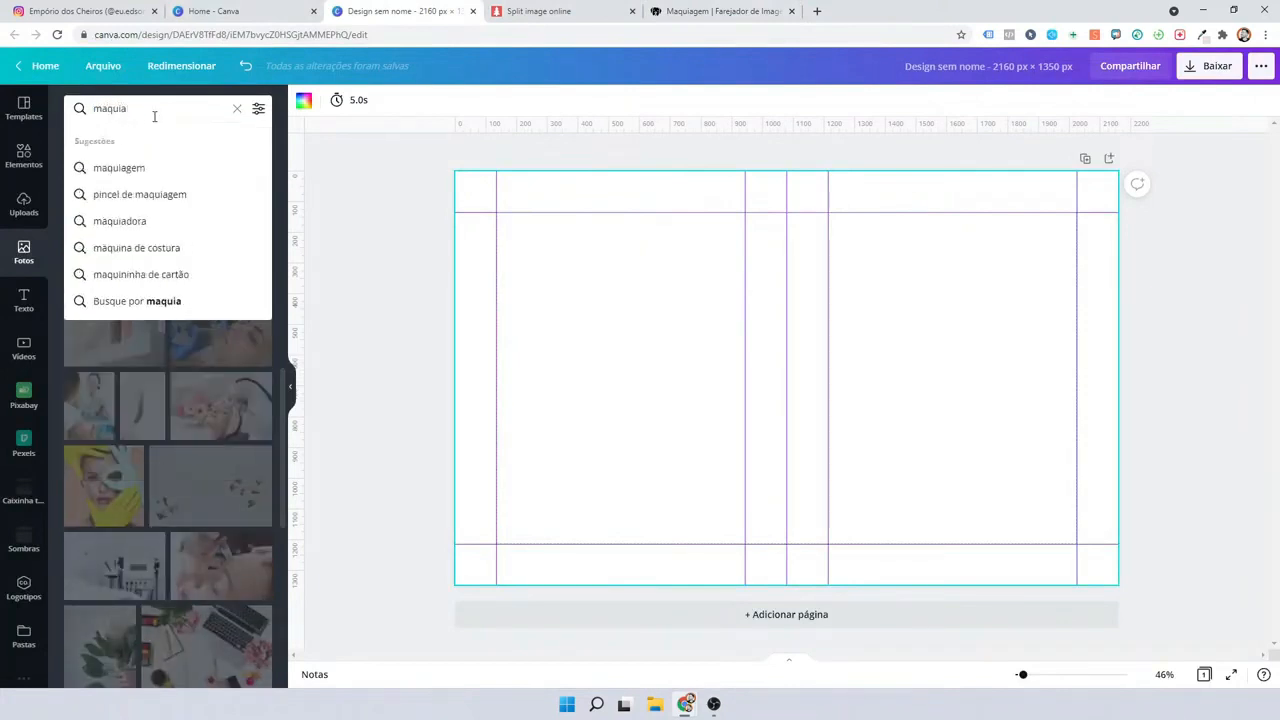
type("gem")
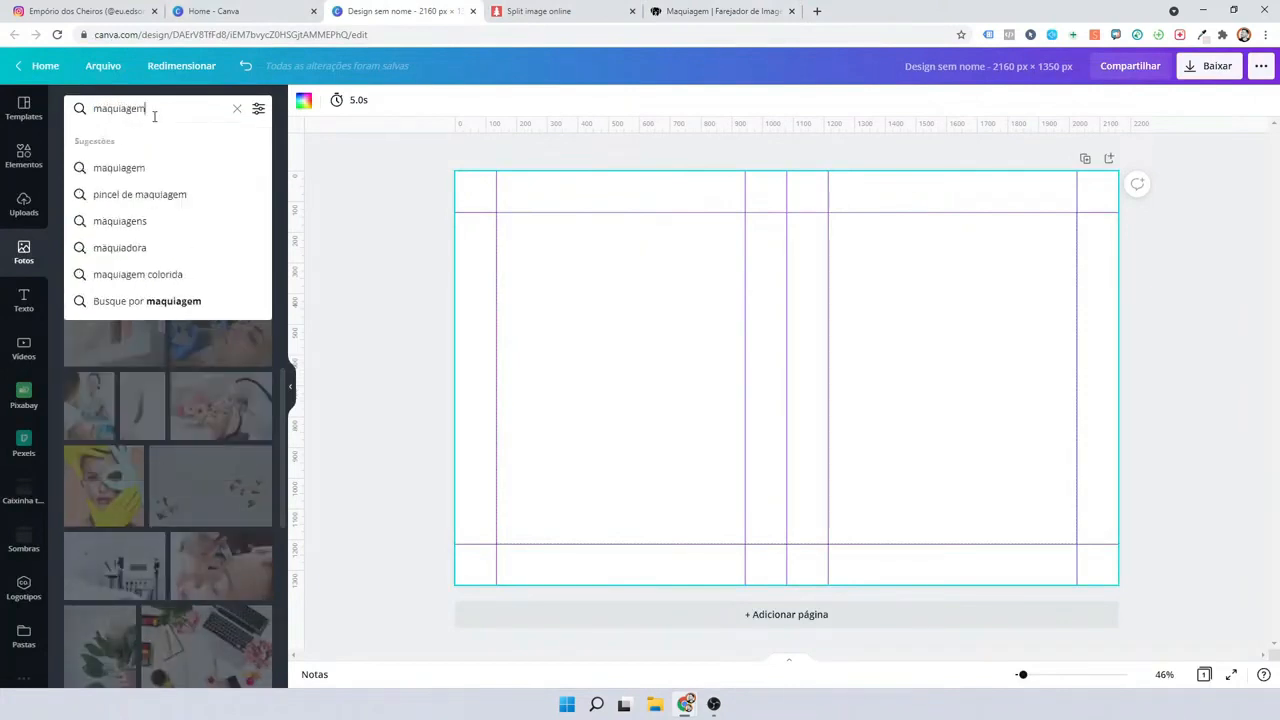
key("Return")
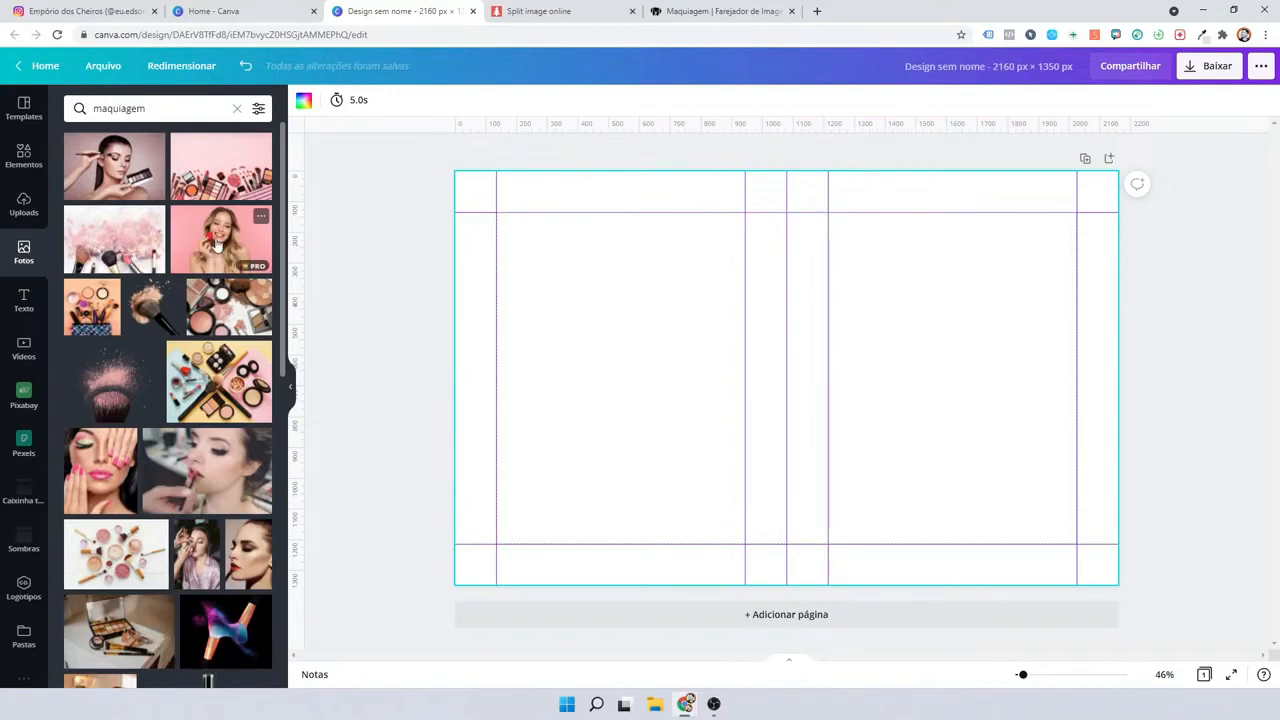
left_click(215, 243)
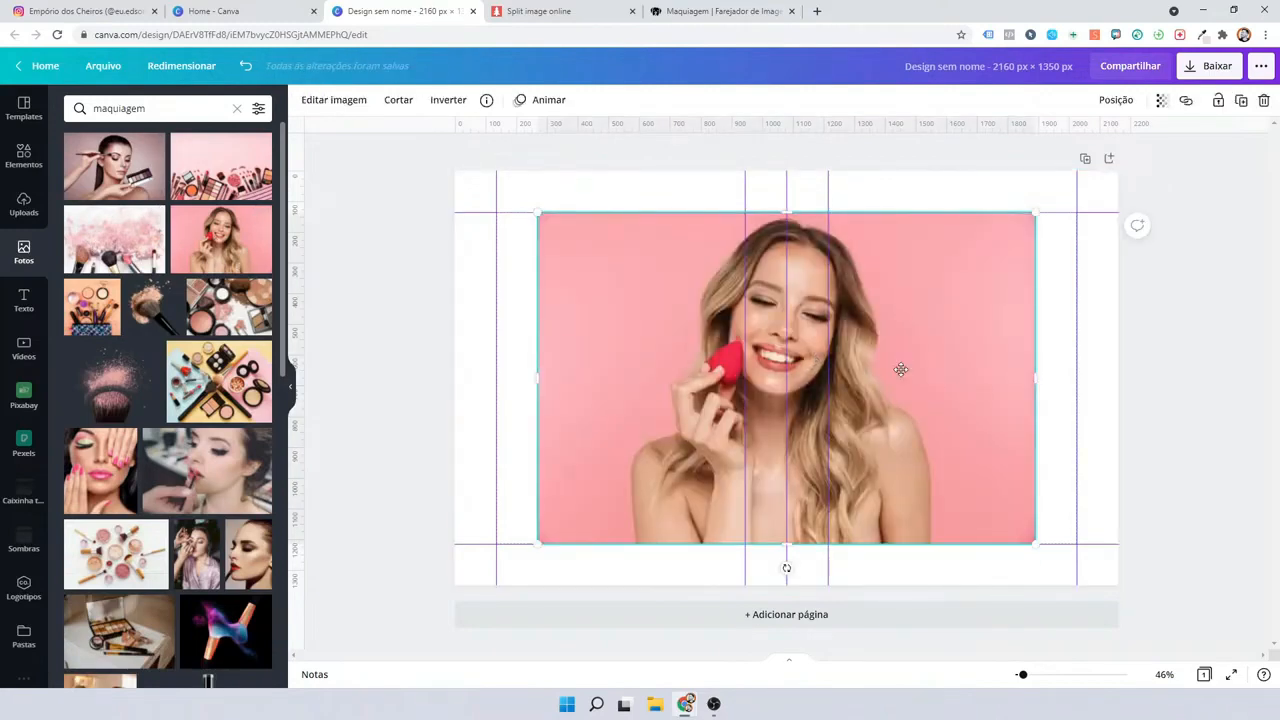
Align the woman's photo with the page's lower edge and remove its pink background with Removedor de Fundo.
left_click_drag(901, 370, 901, 412)
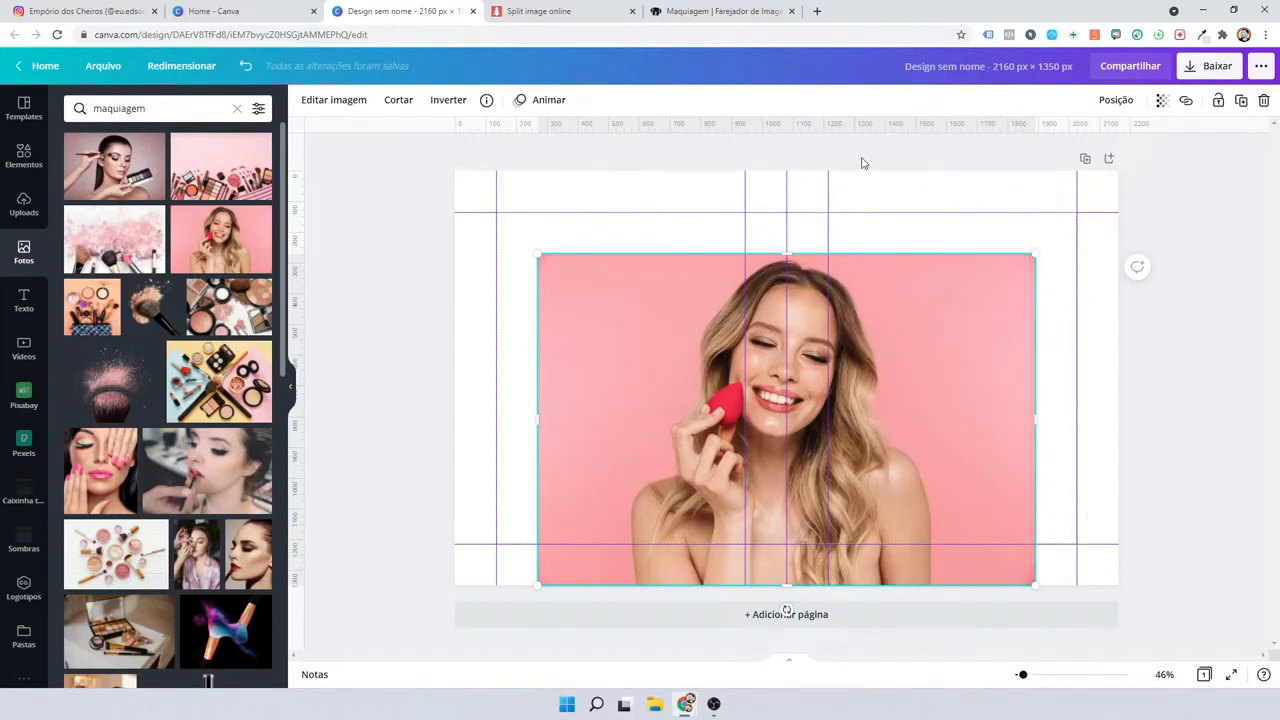
left_click(340, 105)
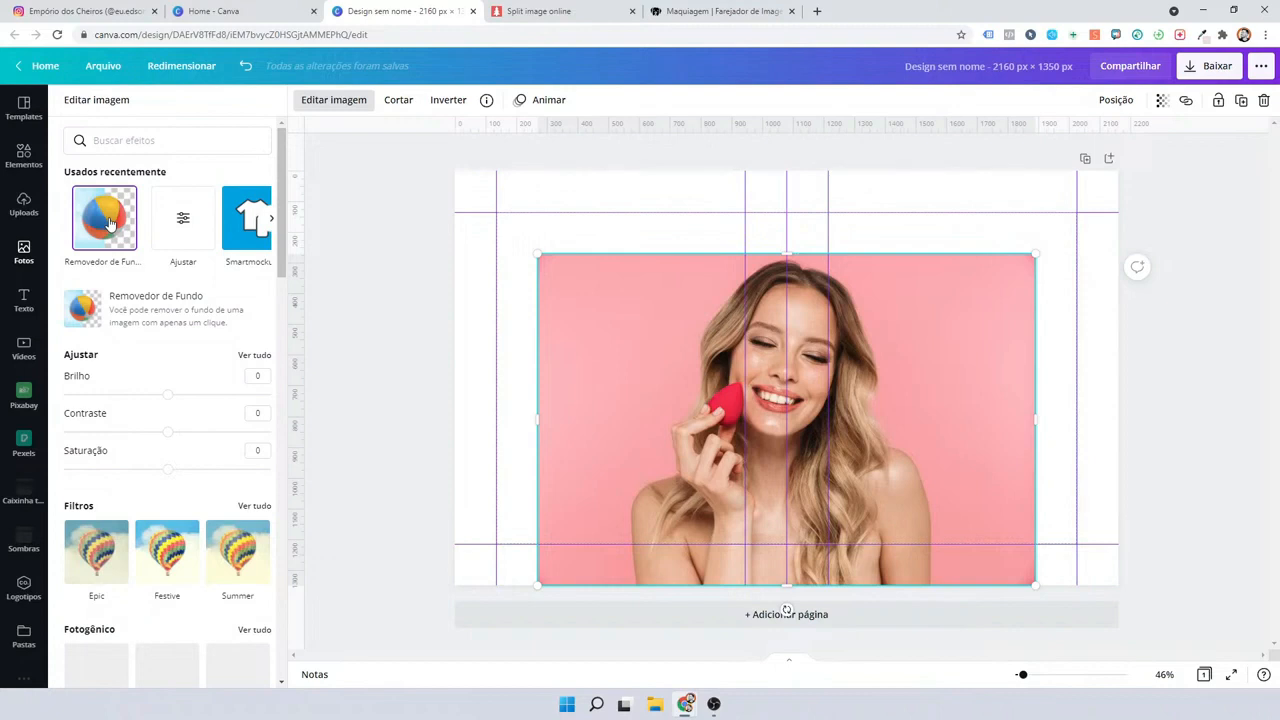
left_click(110, 222)
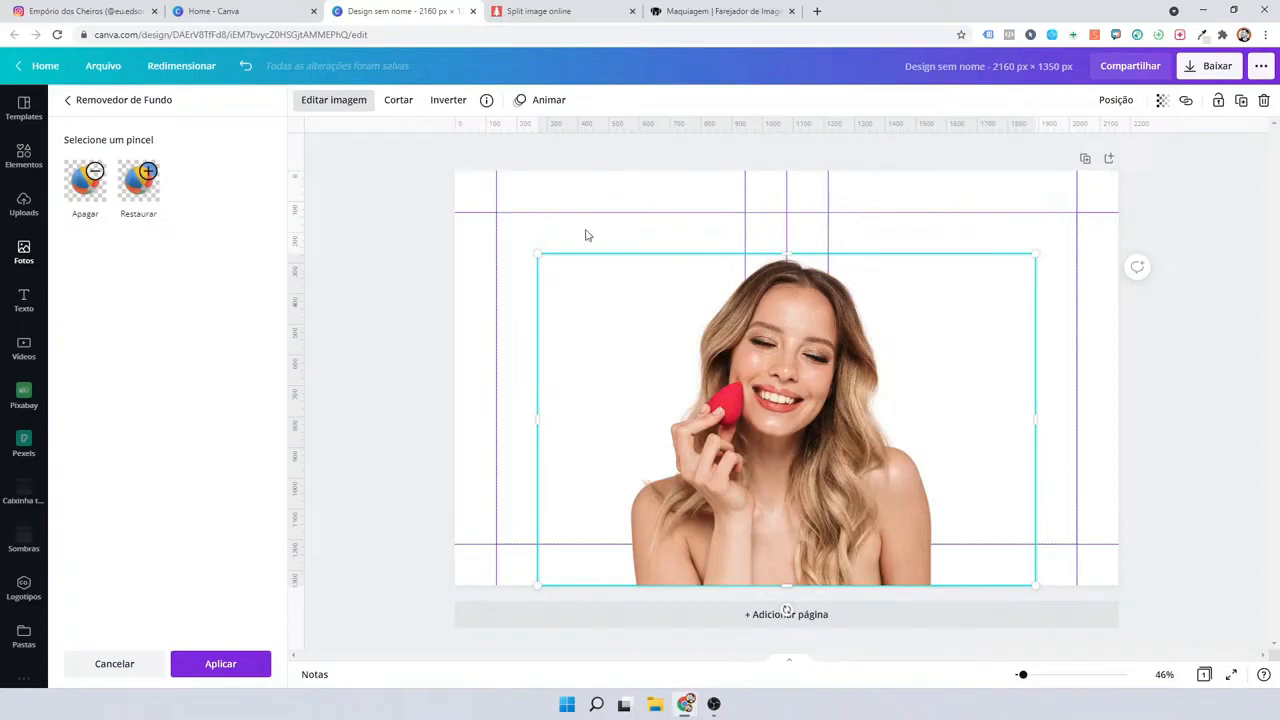
left_click(220, 663)
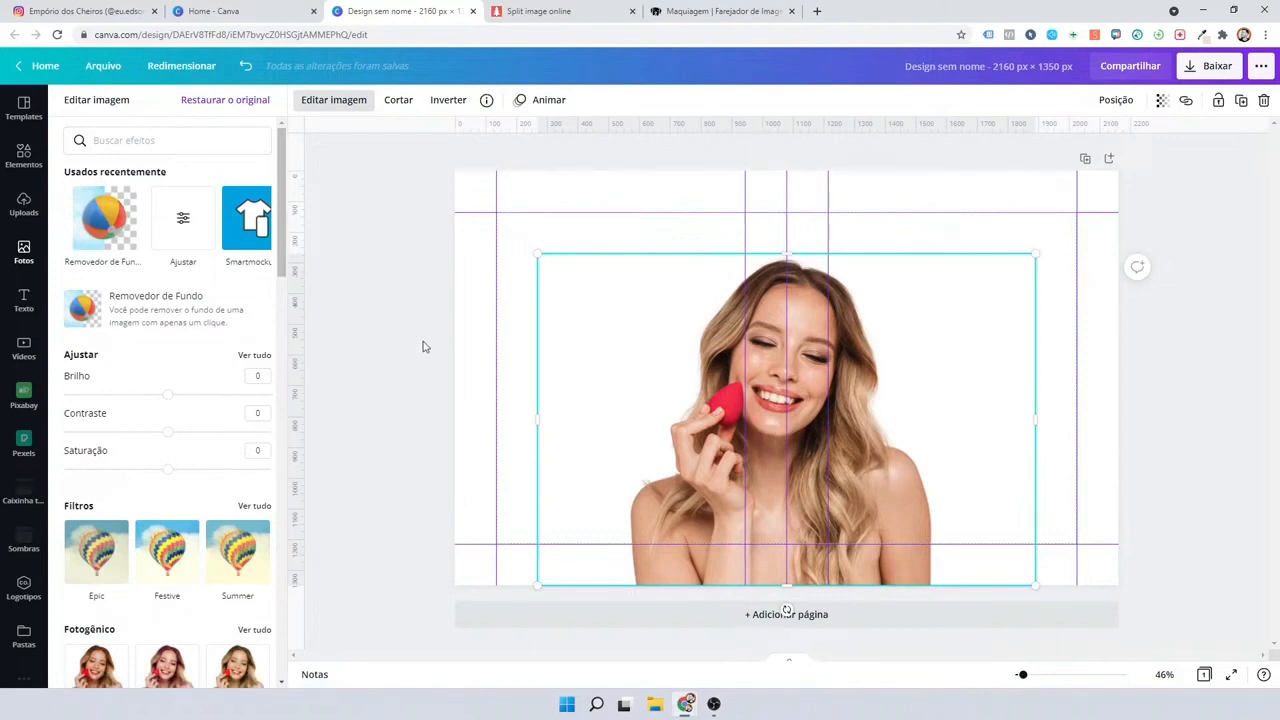
key("Escape")
left_click(534, 481)
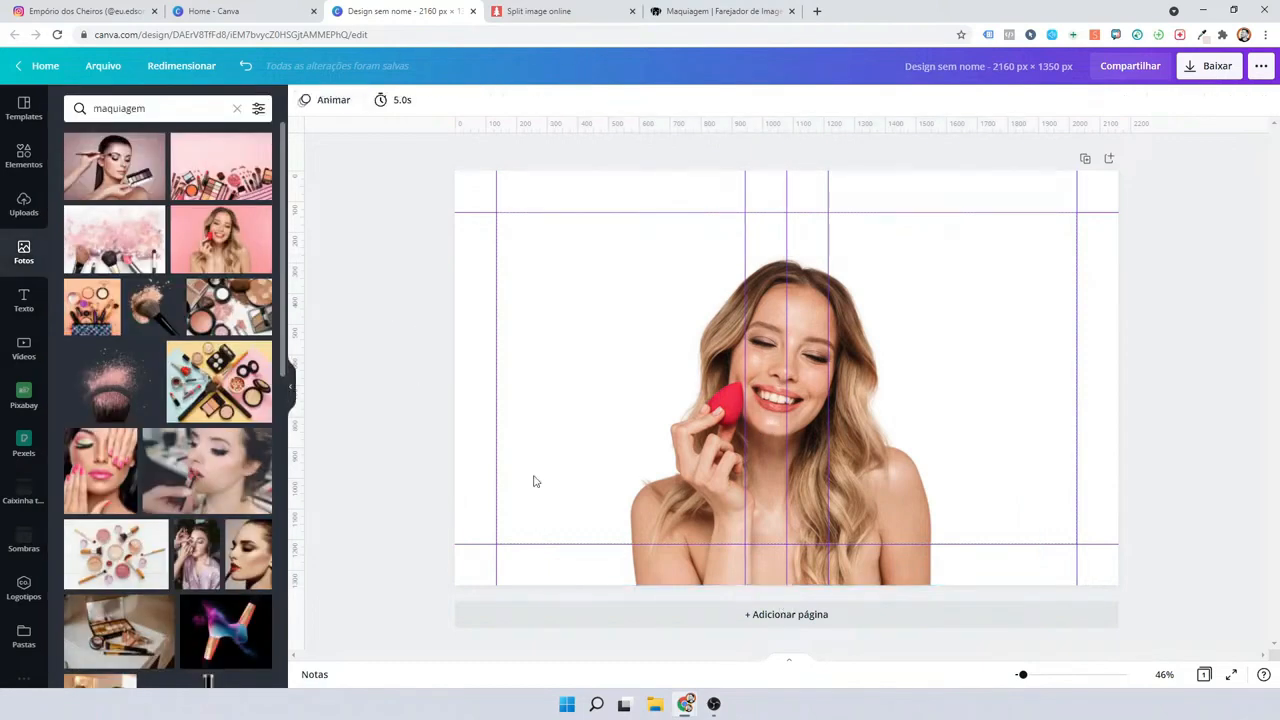
left_click(732, 397)
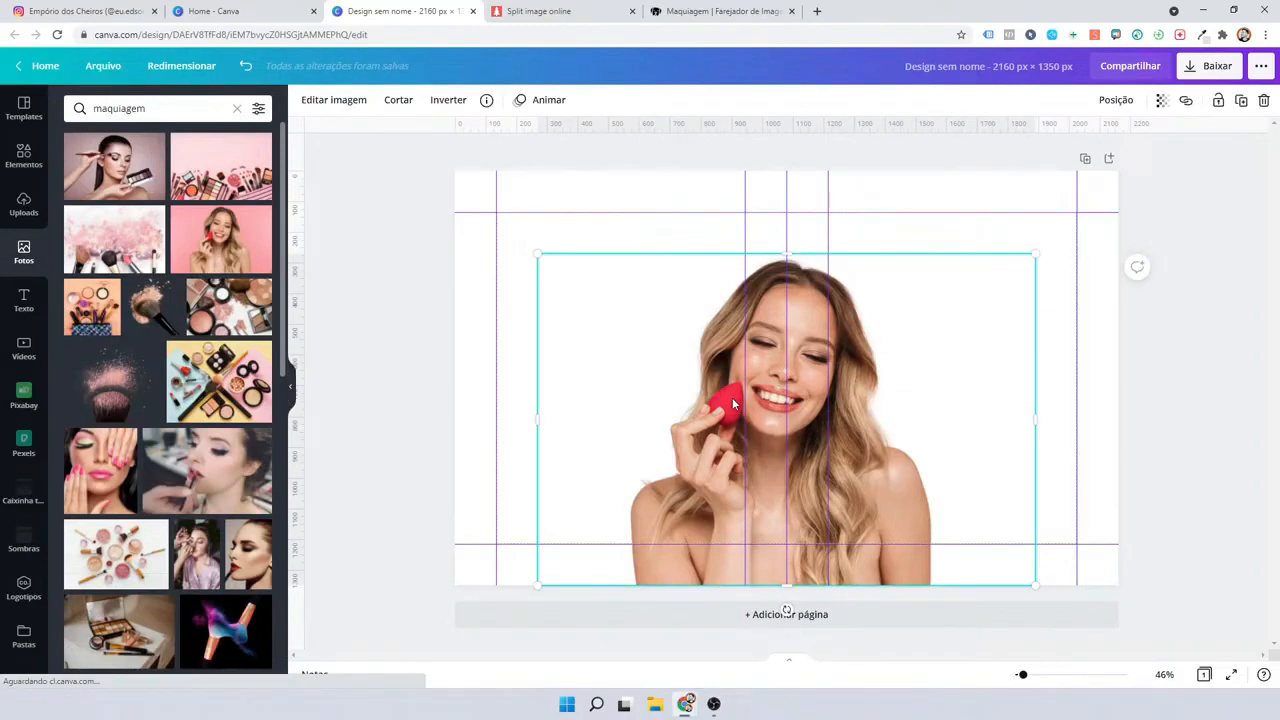
double_click(732, 397)
left_click(403, 360)
left_click(403, 360)
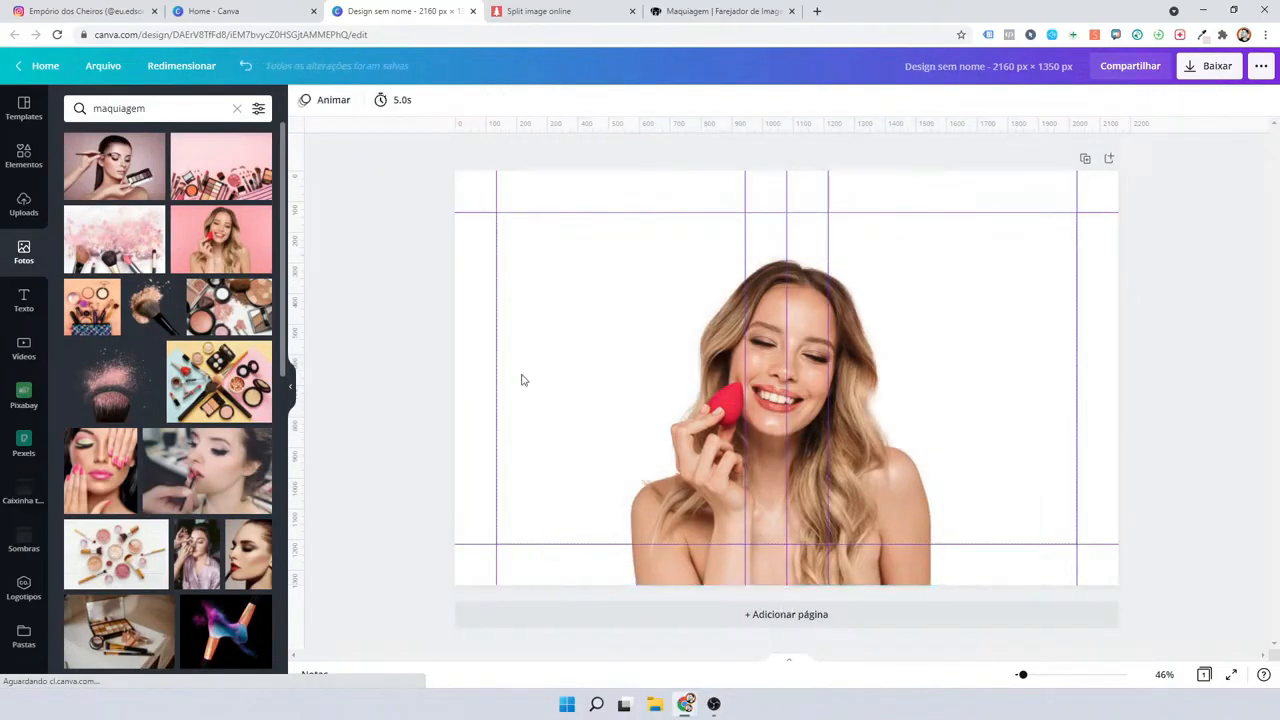
Enlarge the woman's cutout to nearly the full page height and keep it centred on the page's lower edge.
left_click(626, 391)
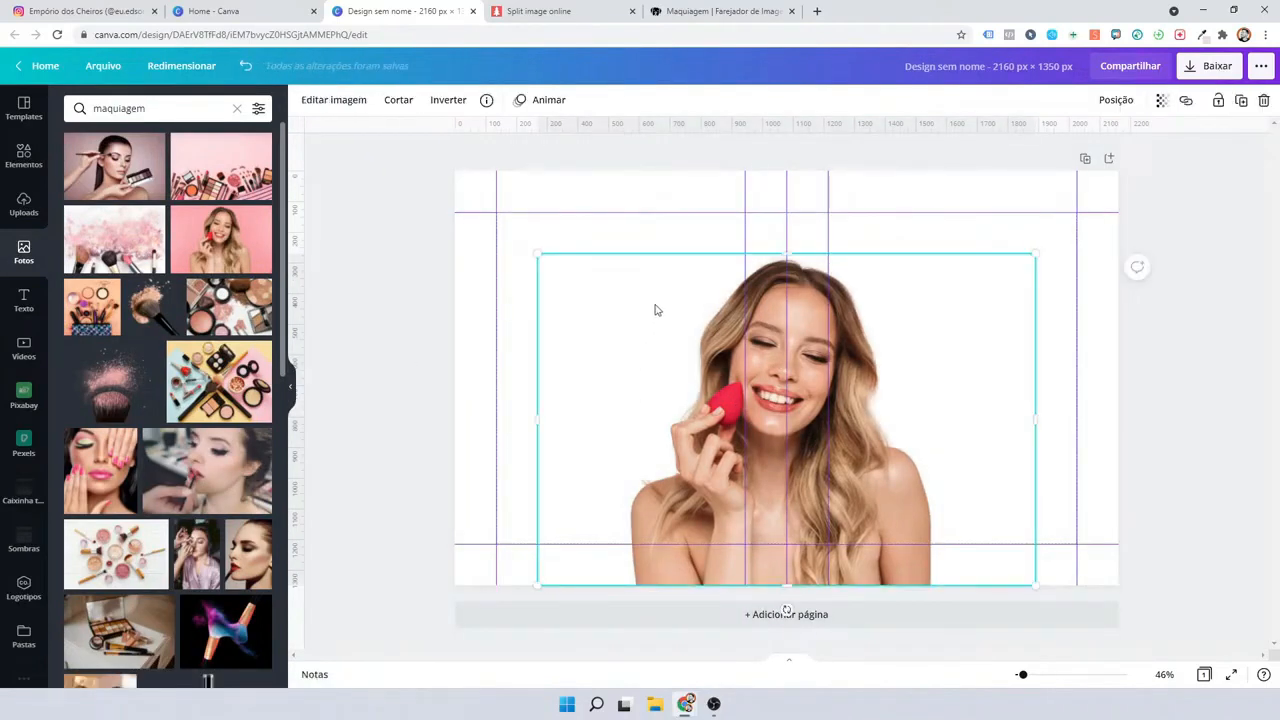
left_click_drag(536, 256, 426, 165)
left_click_drag(637, 412, 687, 407)
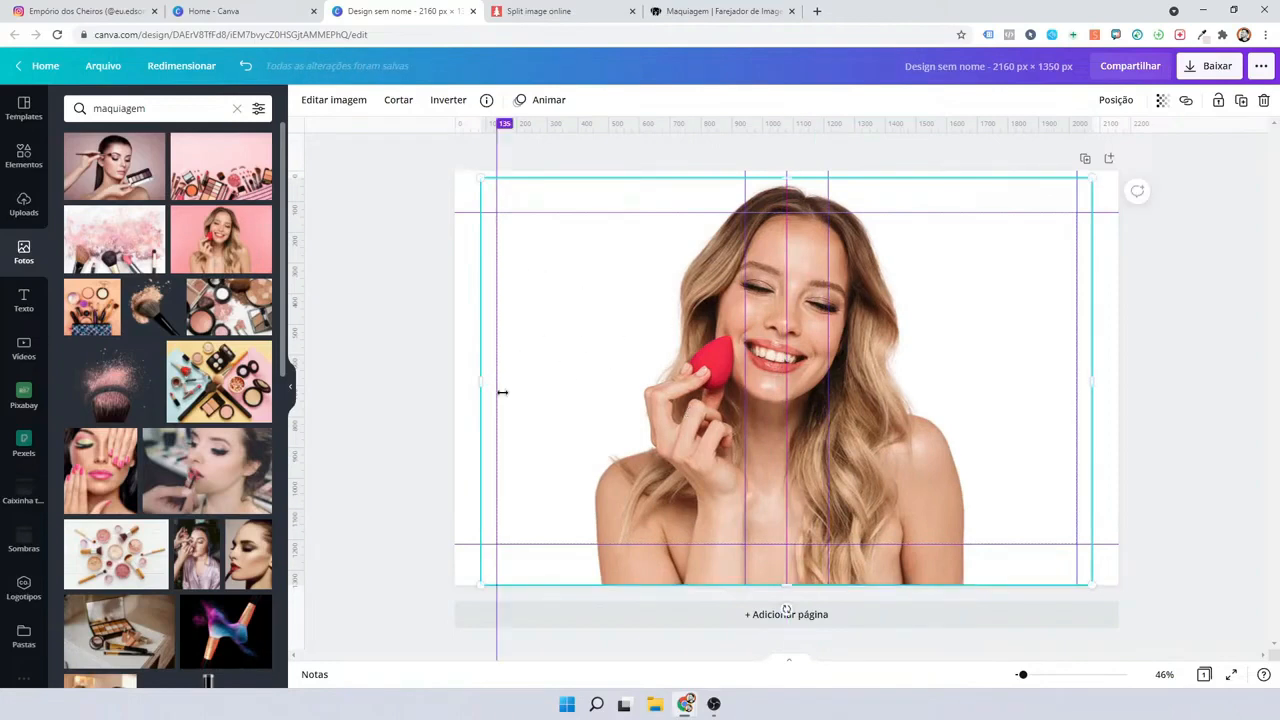
Crop the empty areas on both sides of the woman's cutout and extend its upper edge to the page's top.
left_click_drag(1092, 391, 1001, 386)
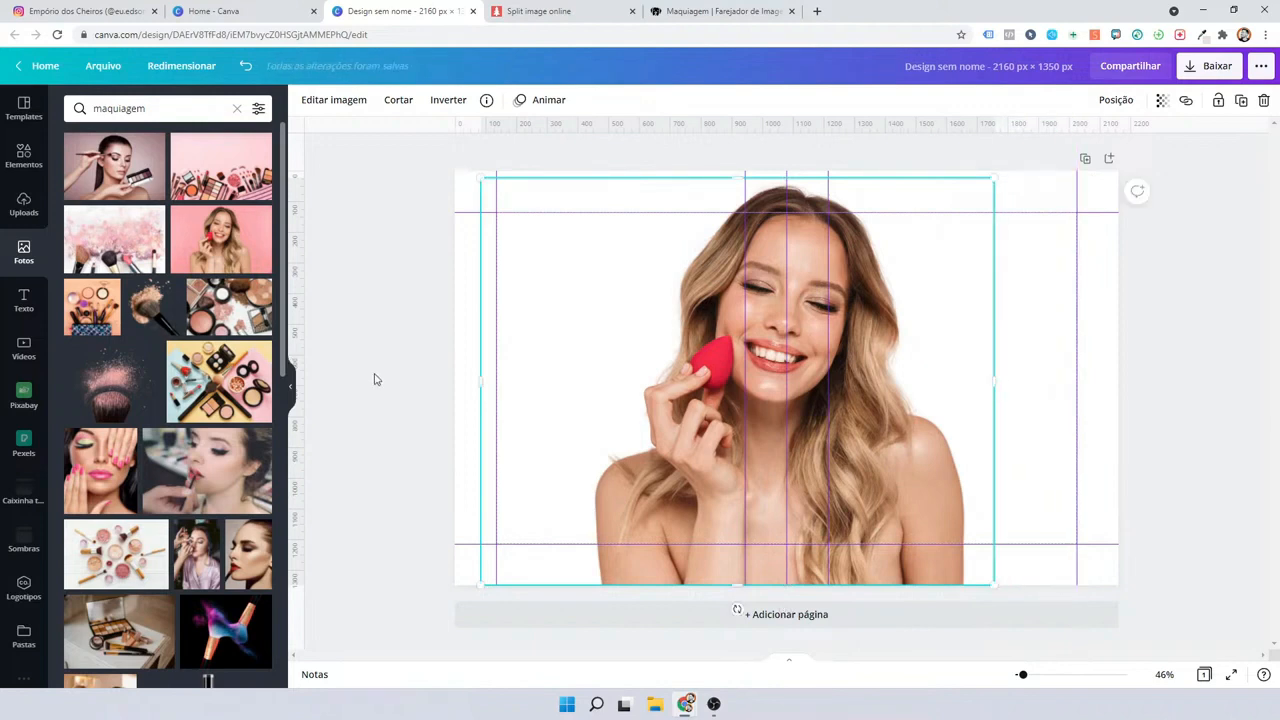
left_click_drag(486, 388, 570, 392)
left_click(431, 380)
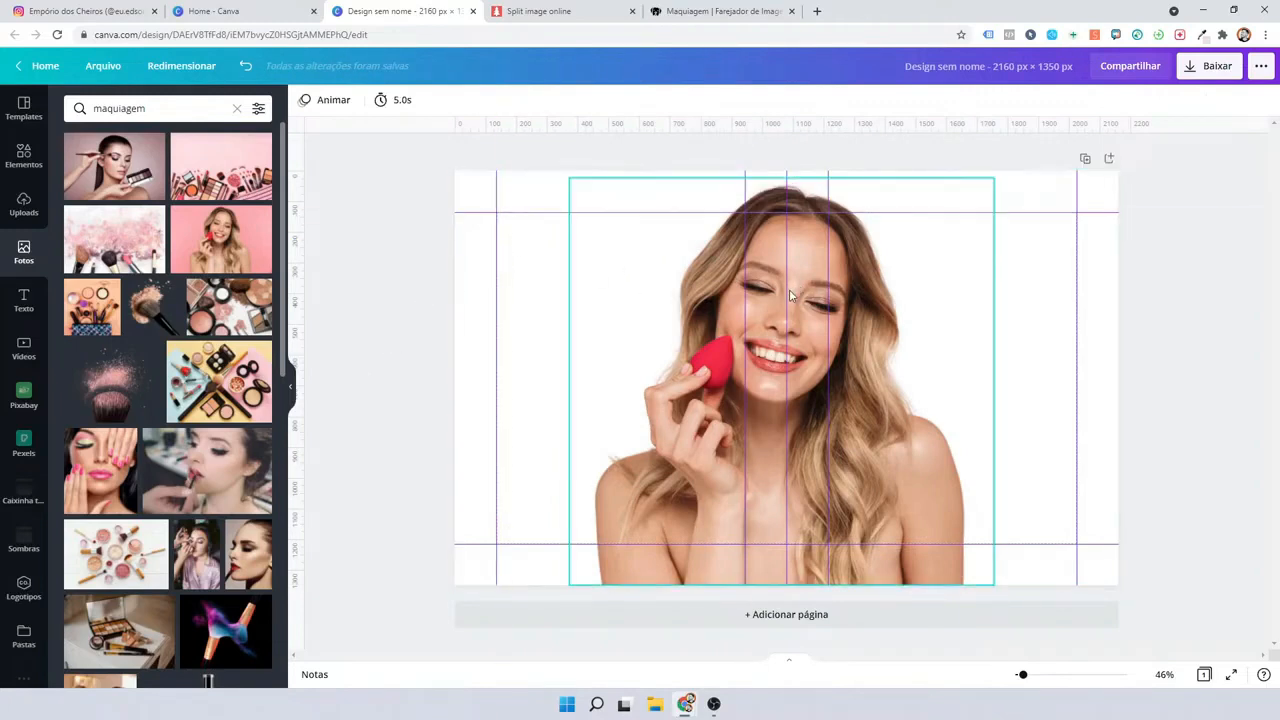
left_click(808, 196)
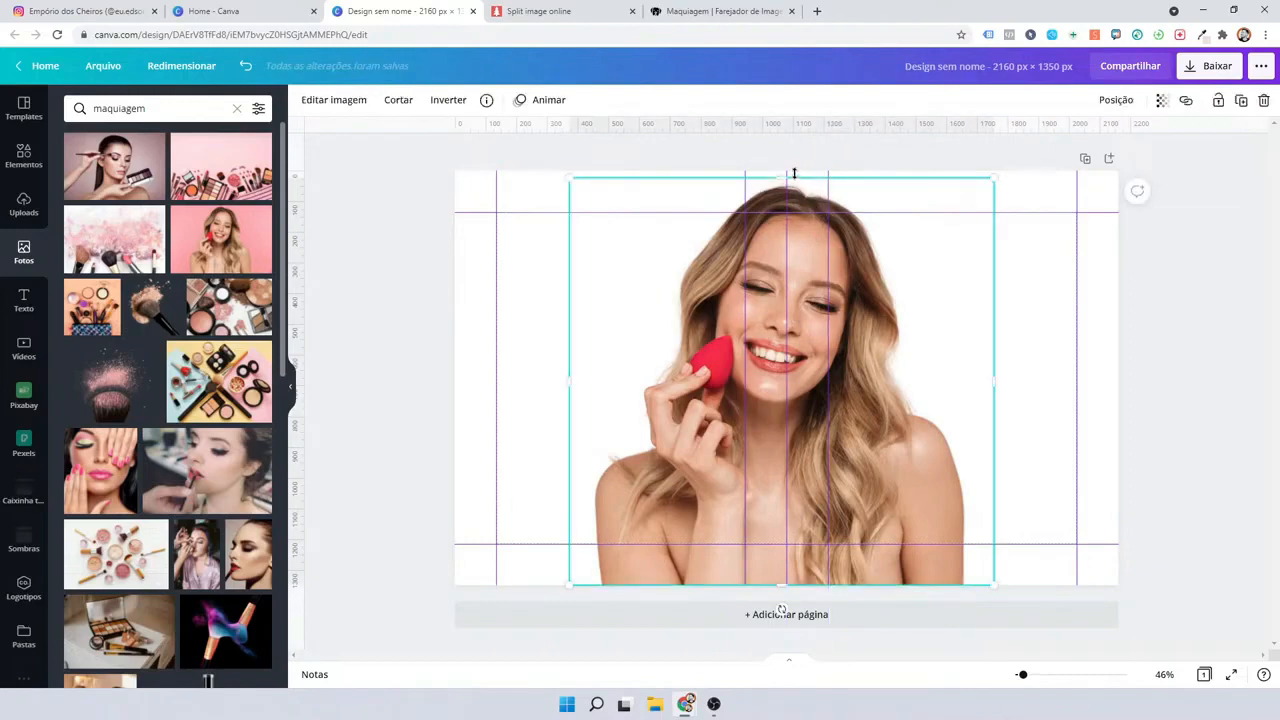
left_click_drag(795, 176, 795, 170)
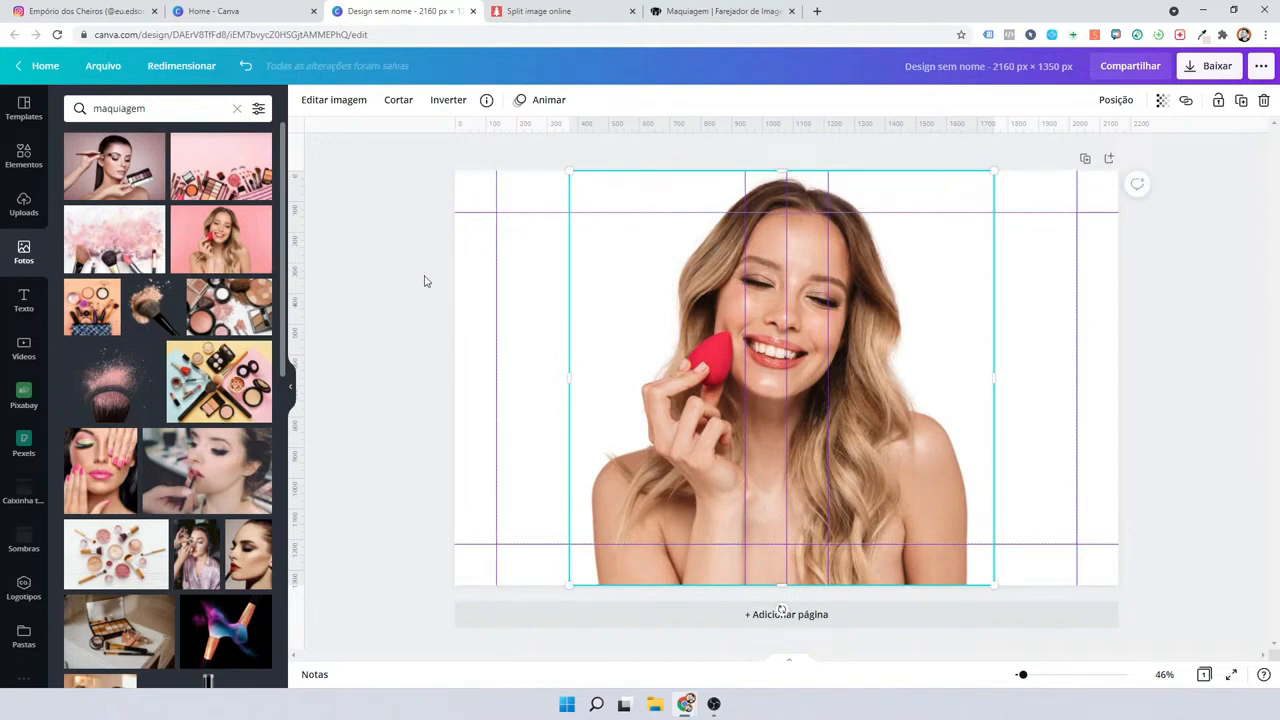
left_click(99, 74)
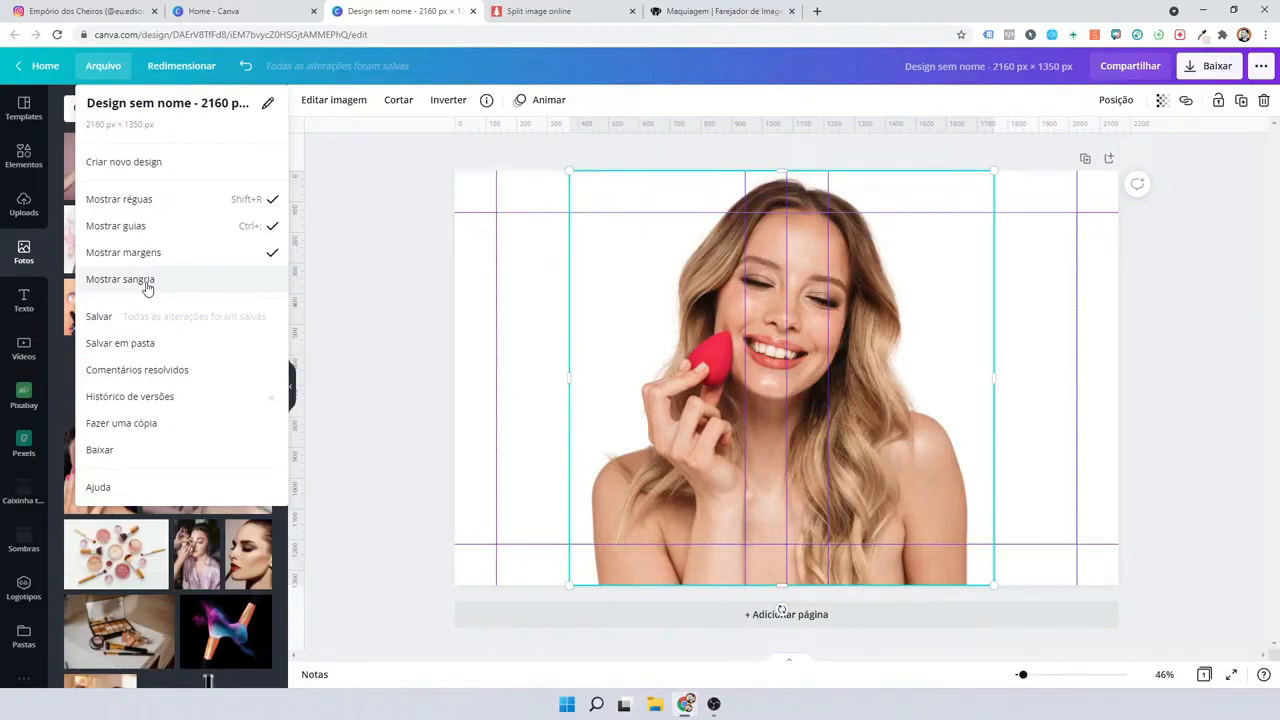
left_click(362, 186)
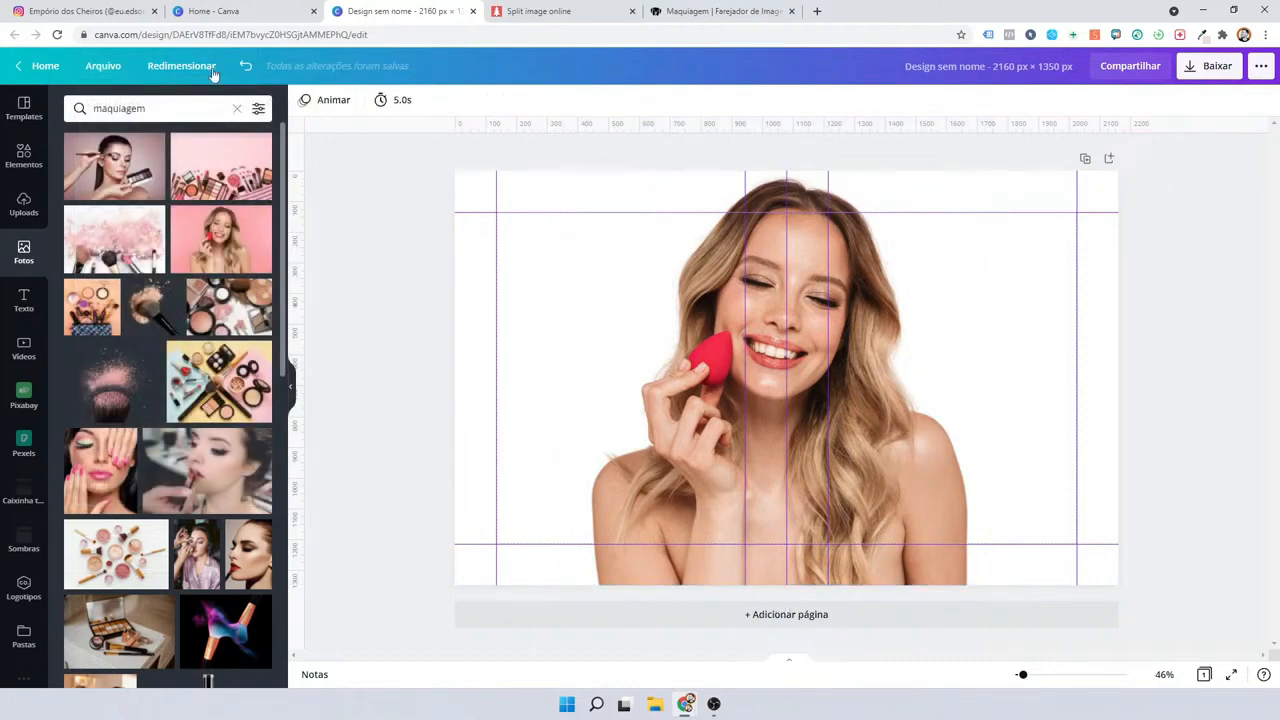
left_click(103, 66)
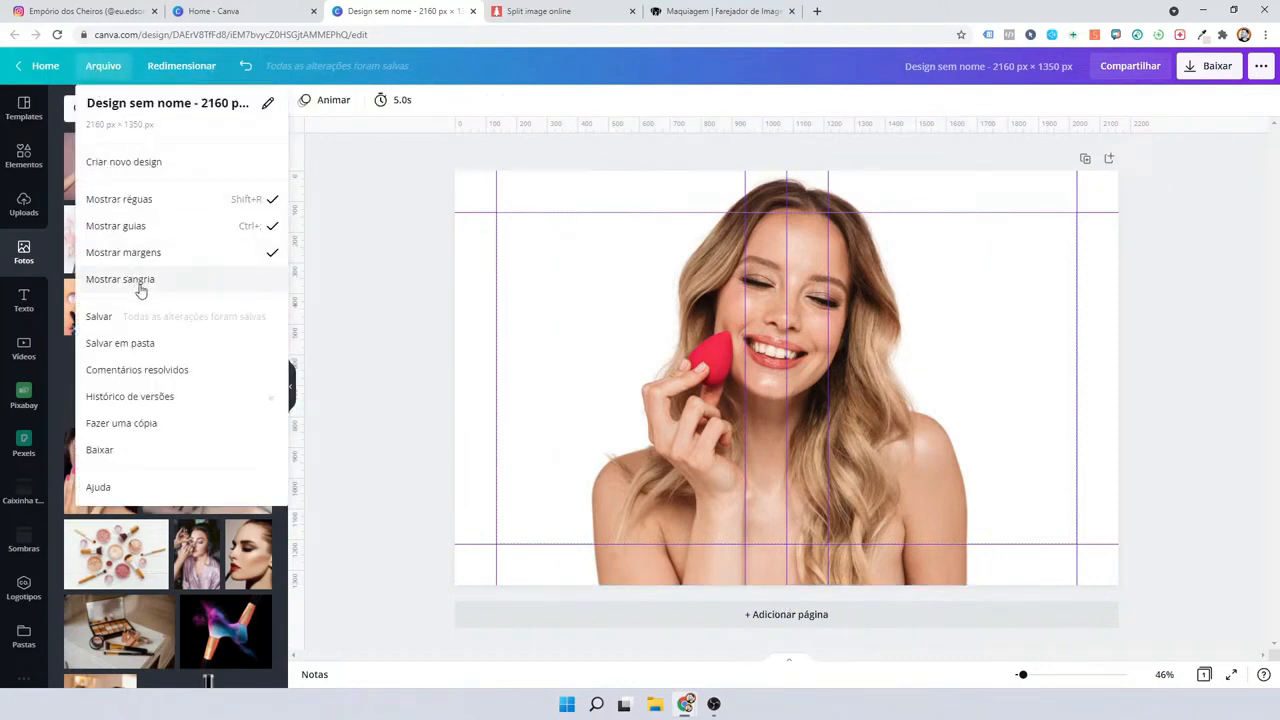
left_click(390, 331)
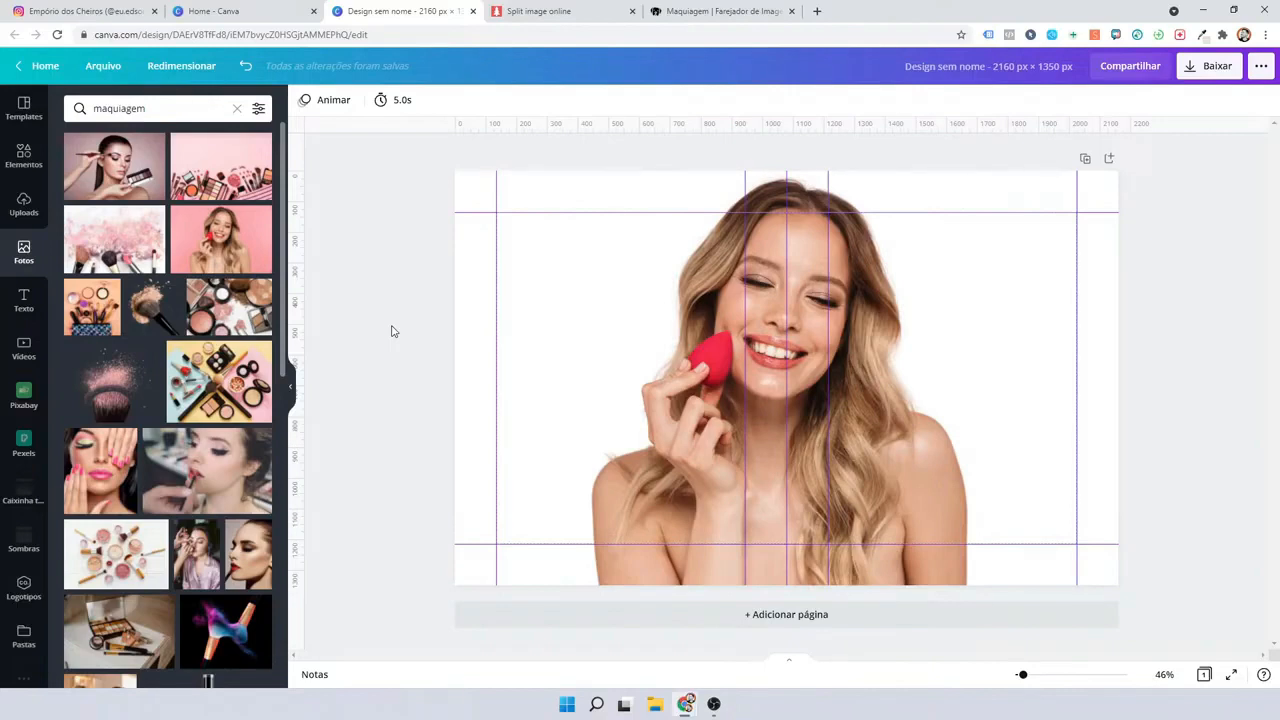
Add a single-cell grid from the elements so that it fills the page behind the woman's cutout.
left_click(24, 160)
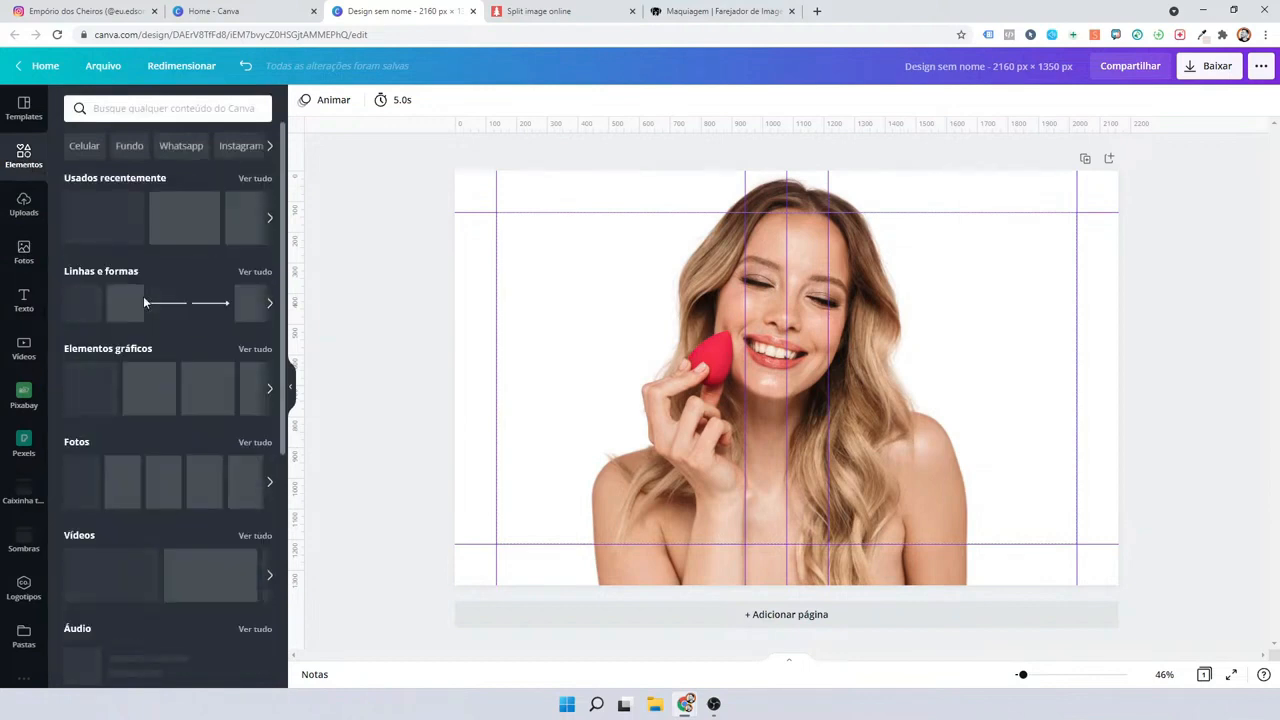
scroll(148, 442, "down", 4)
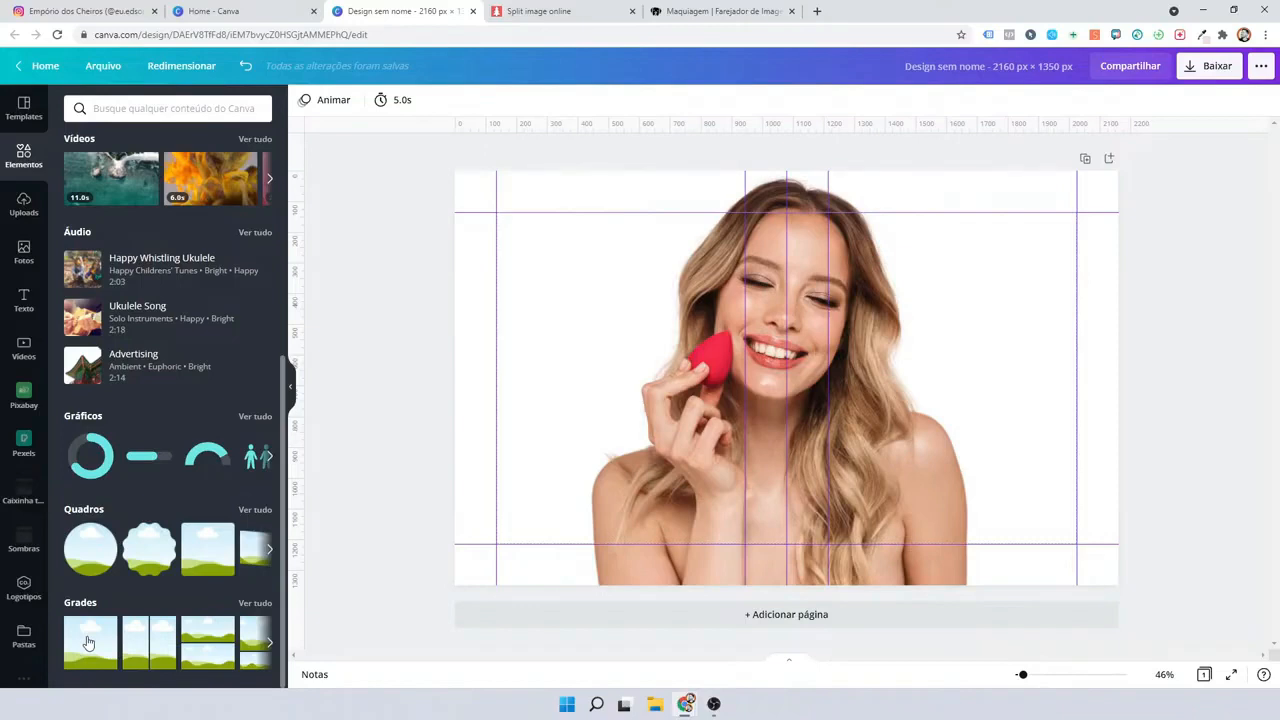
left_click(88, 642)
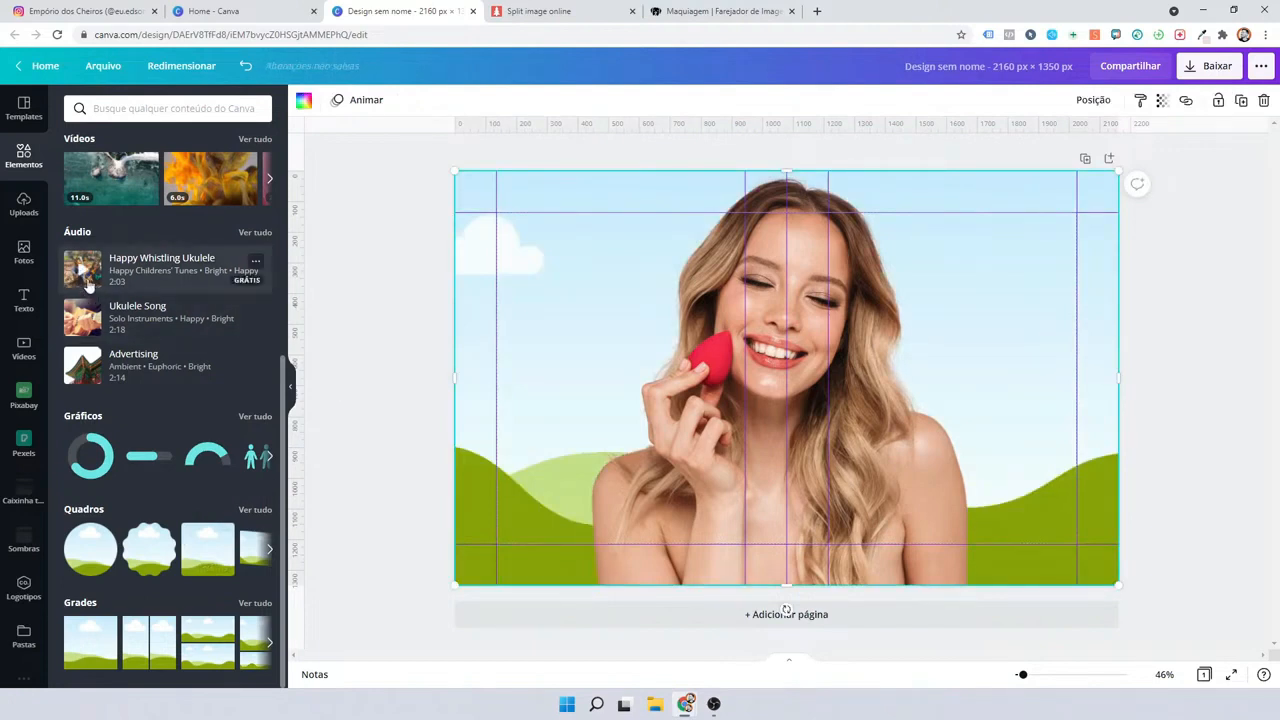
Search the photo library for "roxo background".
left_click(23, 252)
left_click(155, 111)
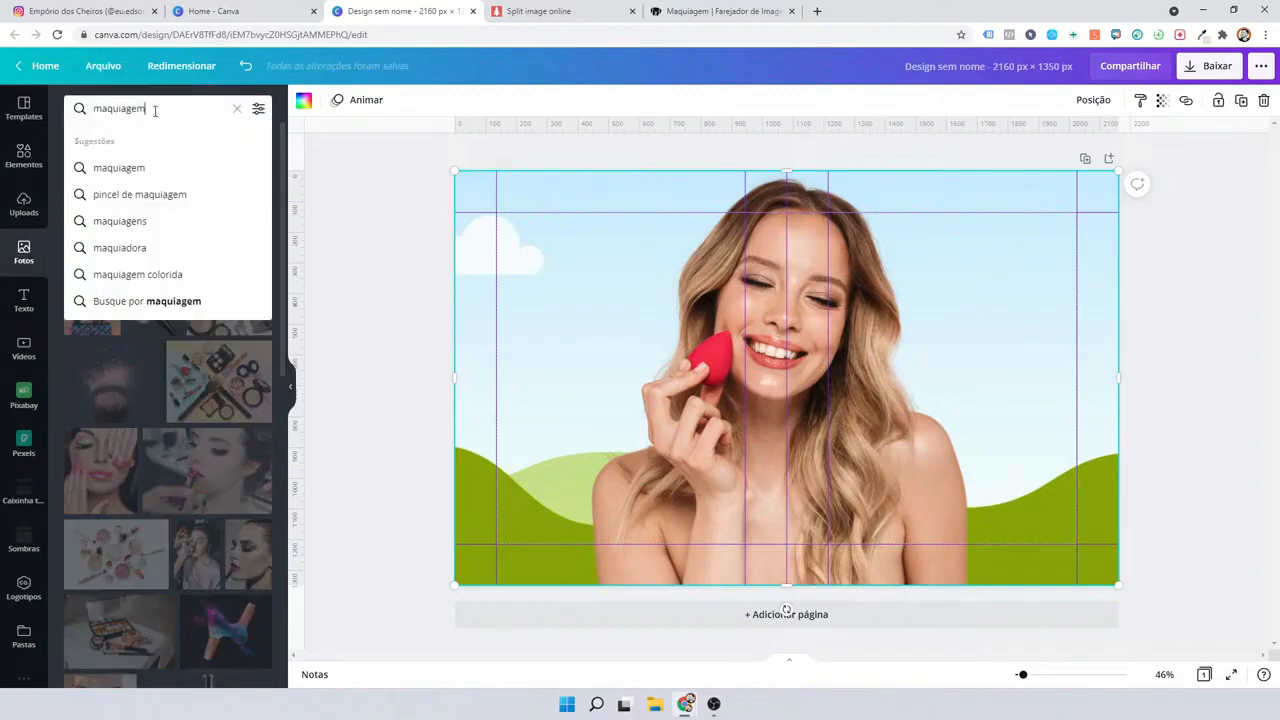
double_click(155, 111)
left_click(85, 11)
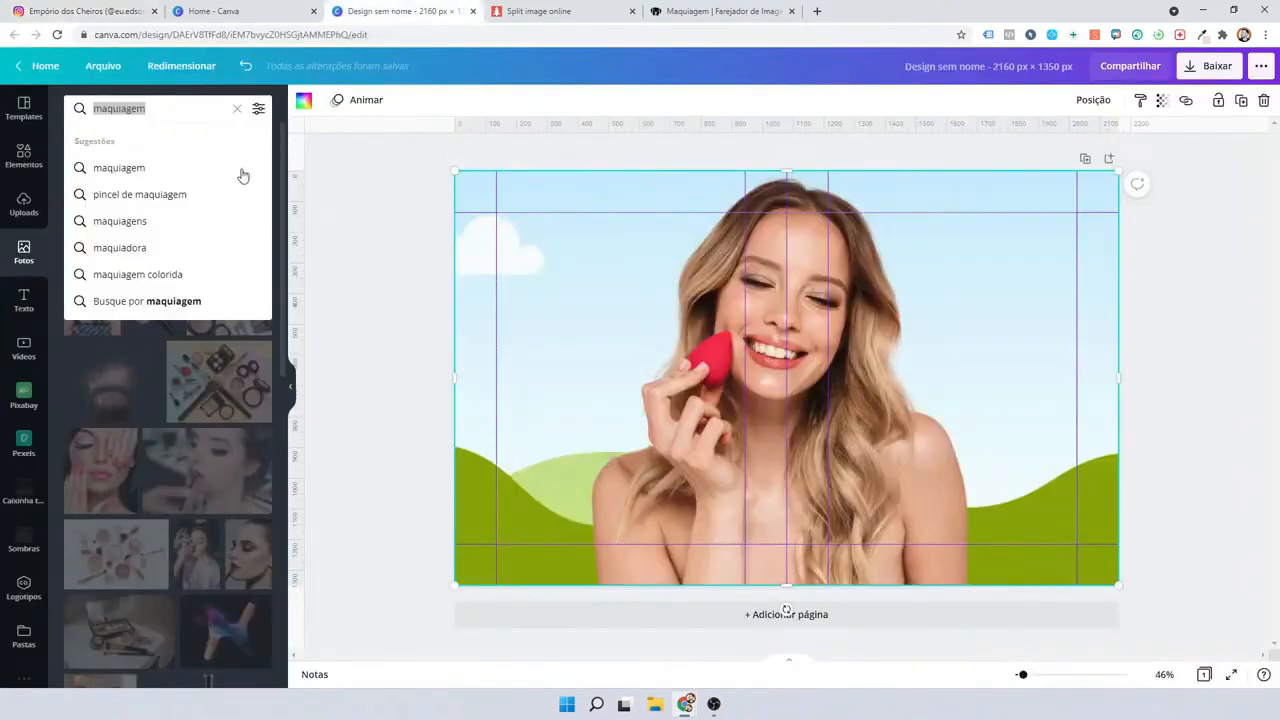
left_click(192, 100)
type("ro")
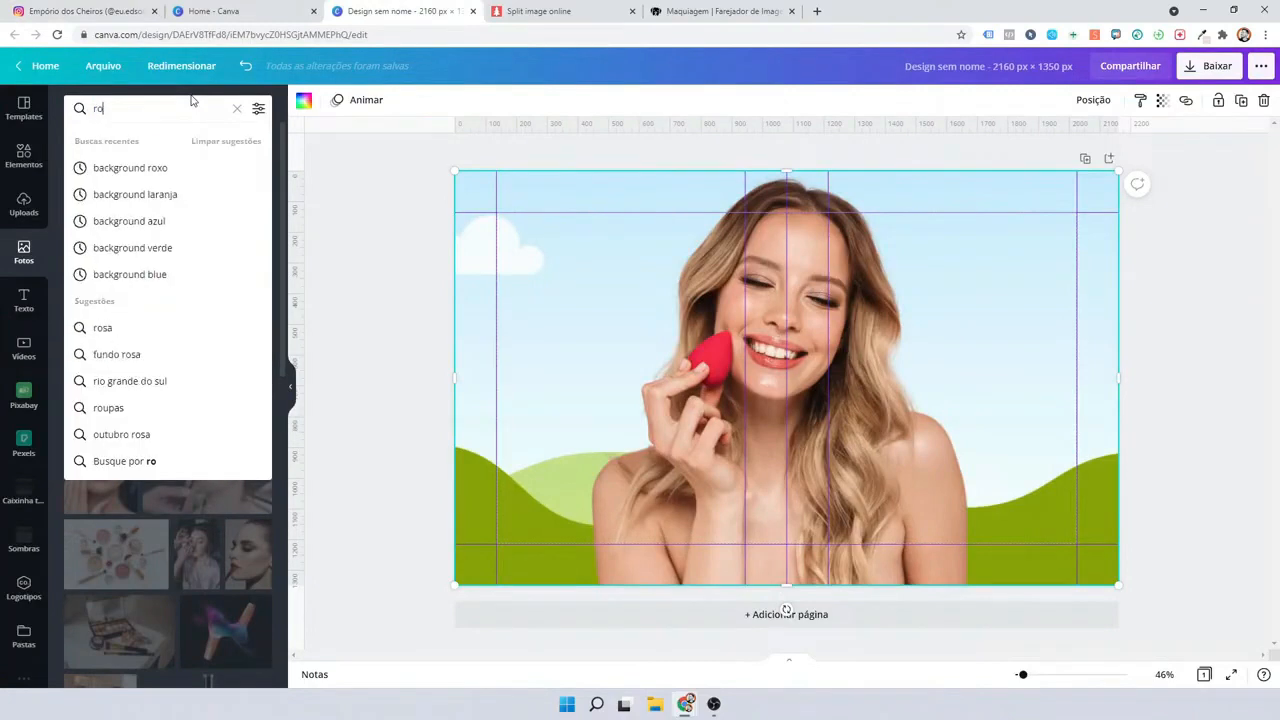
type("xo bck")
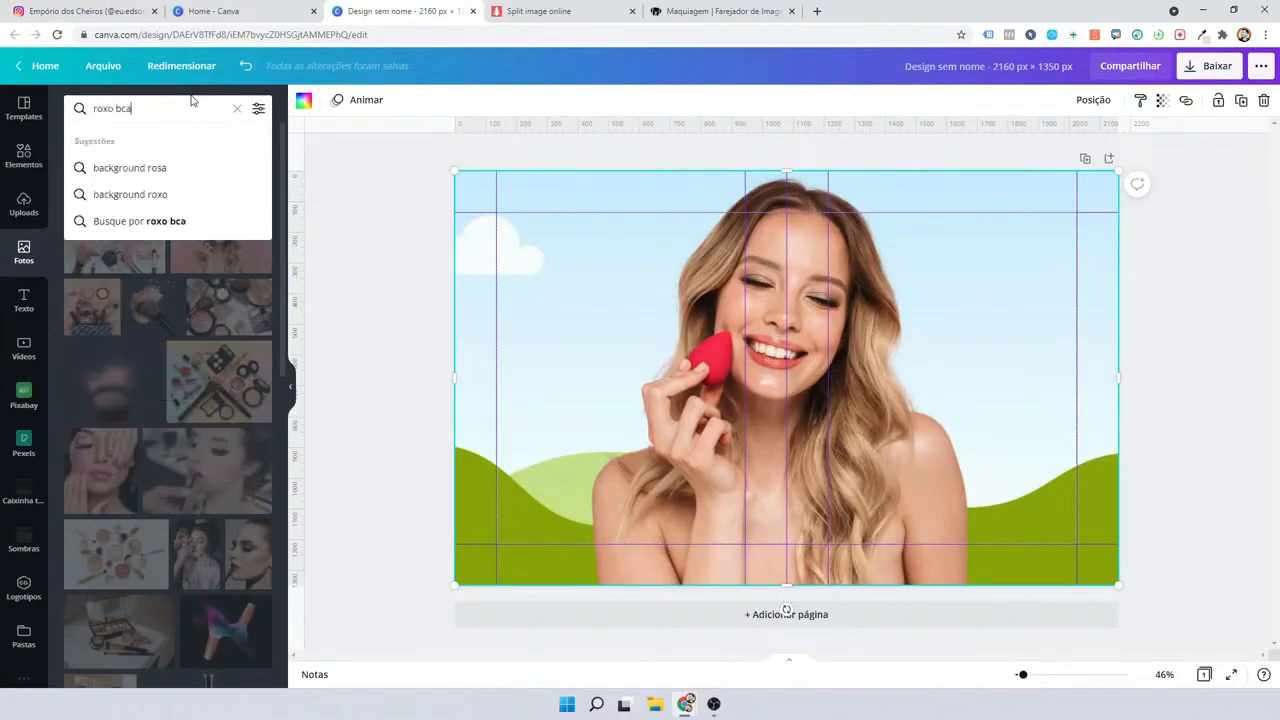
key("BackSpace")
key("BackSpace")
type("acj")
type("round")
key("Return")
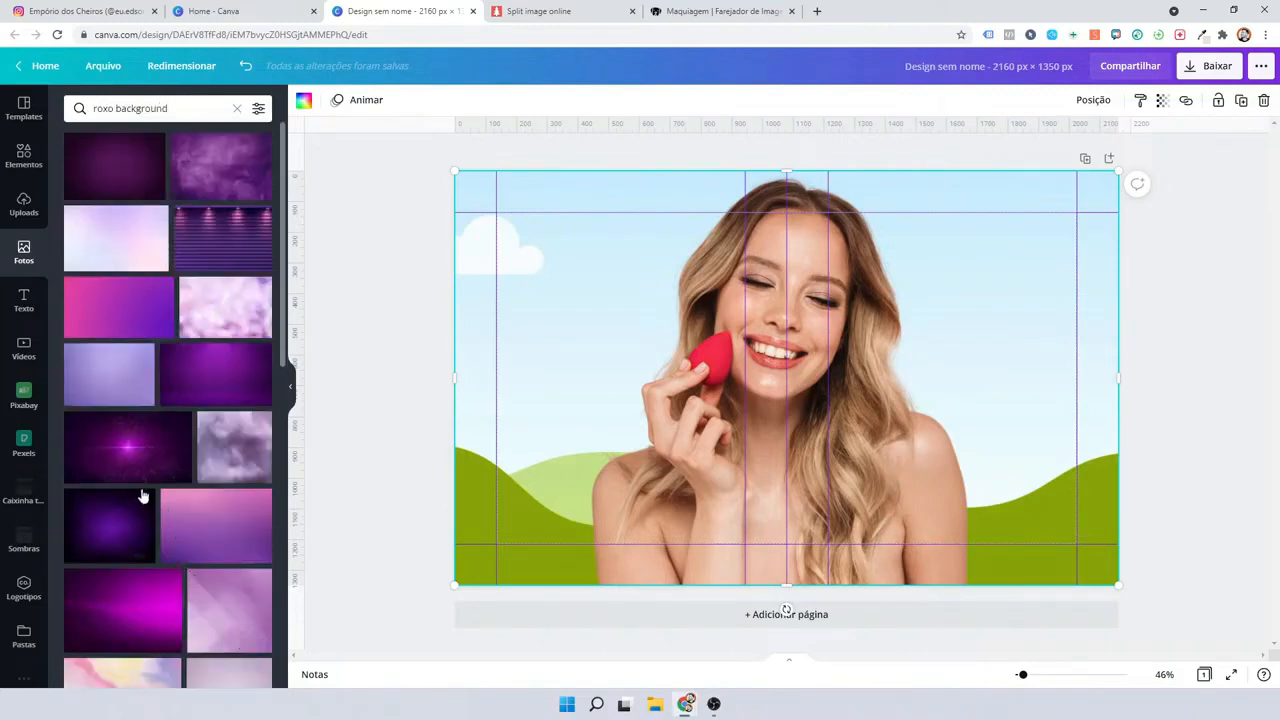
Try the black-to-magenta light gradient photo as the grid's fill, and undo it.
scroll(140, 490, "down", 5)
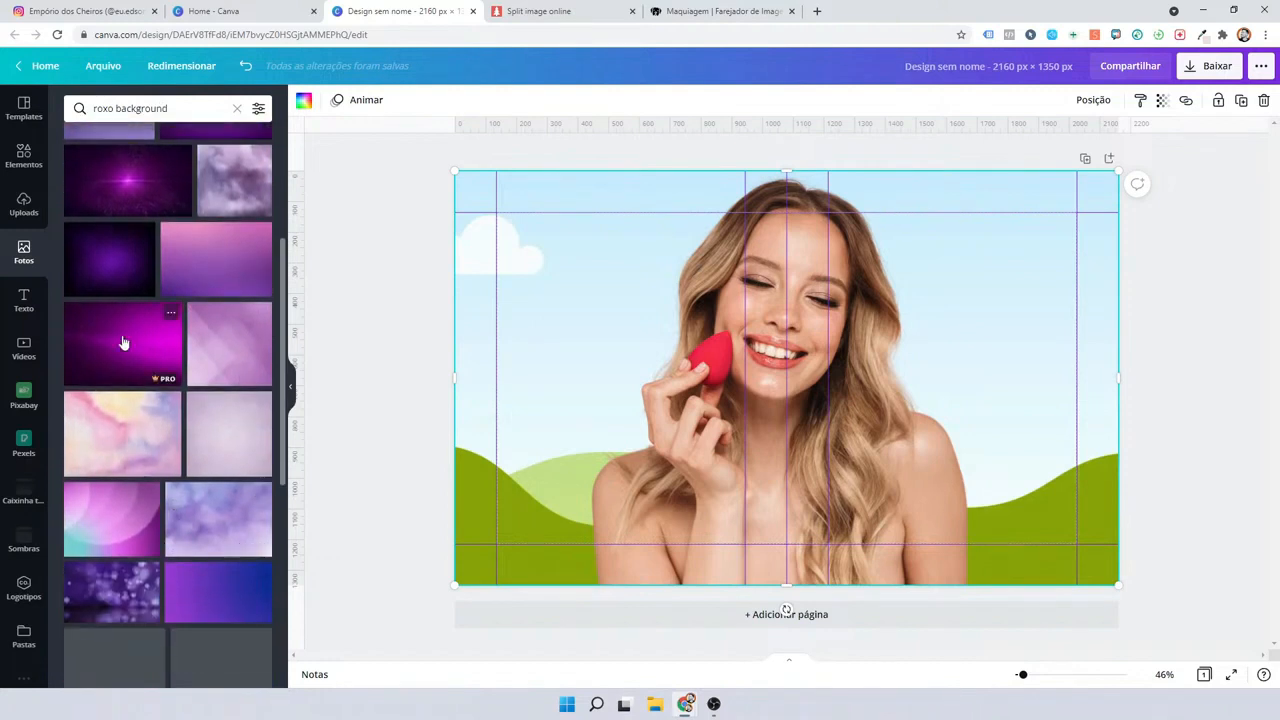
left_click(123, 343)
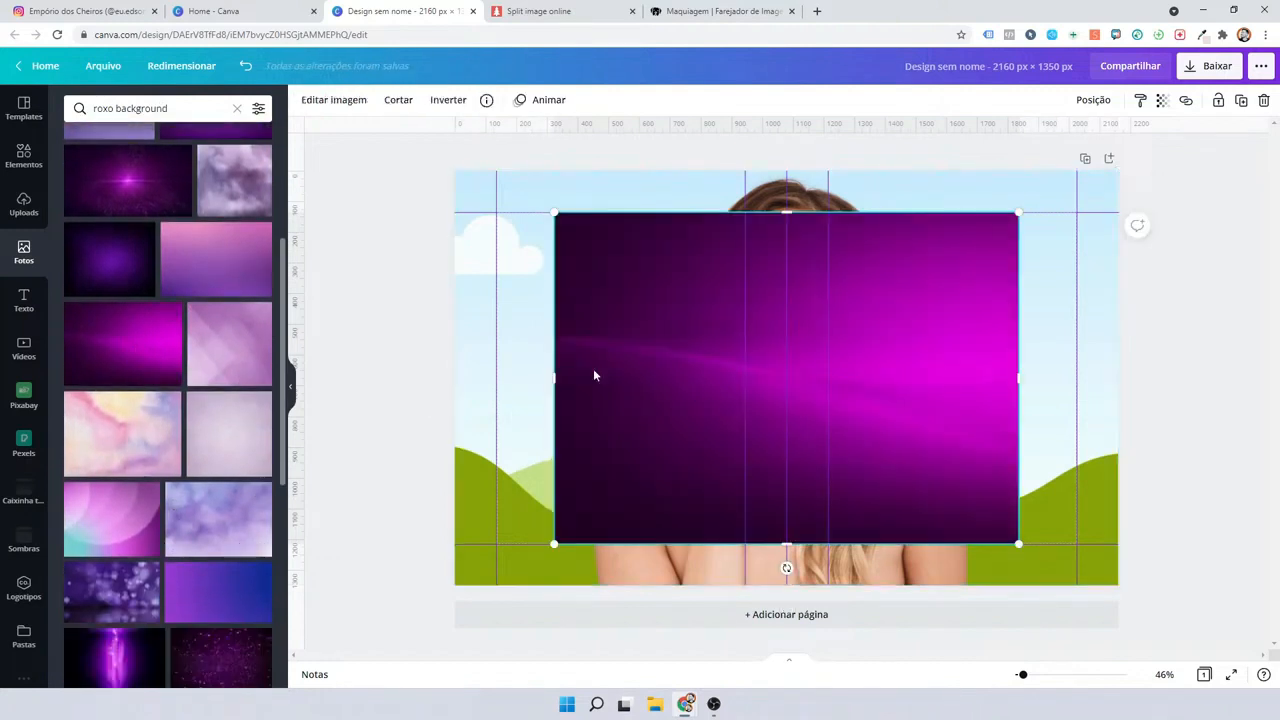
left_click_drag(593, 375, 563, 380)
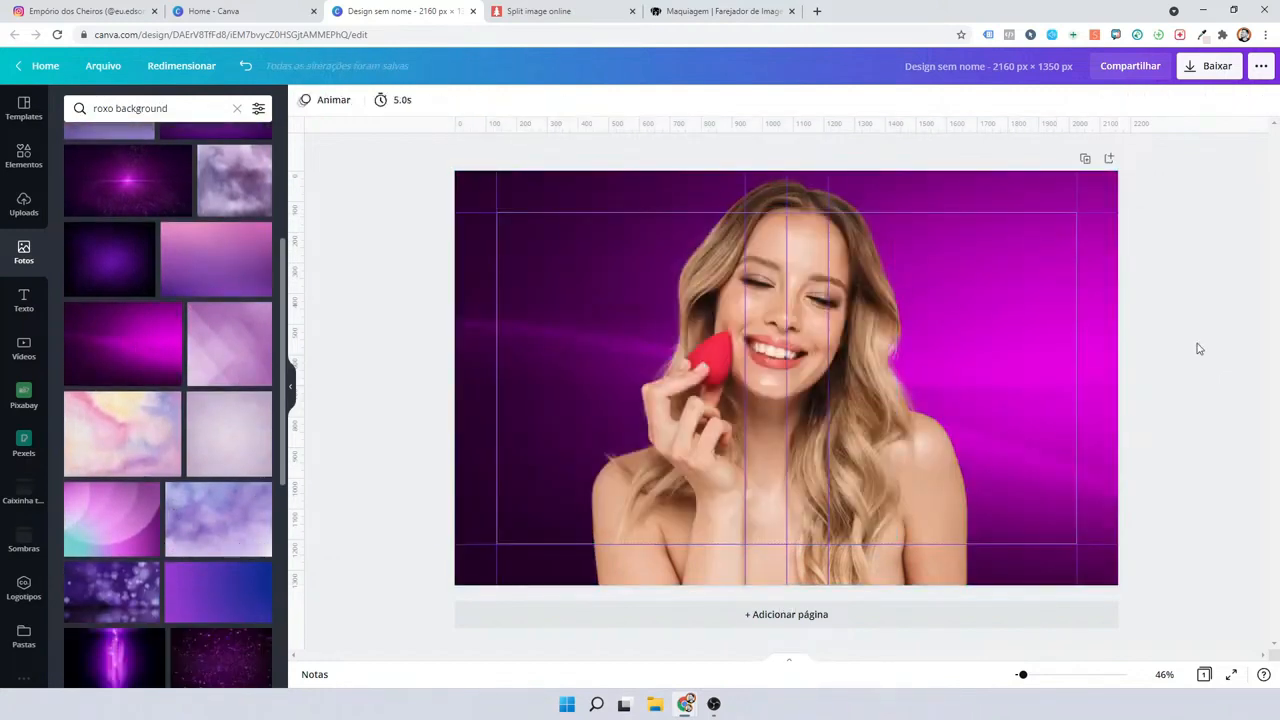
left_click(1054, 365)
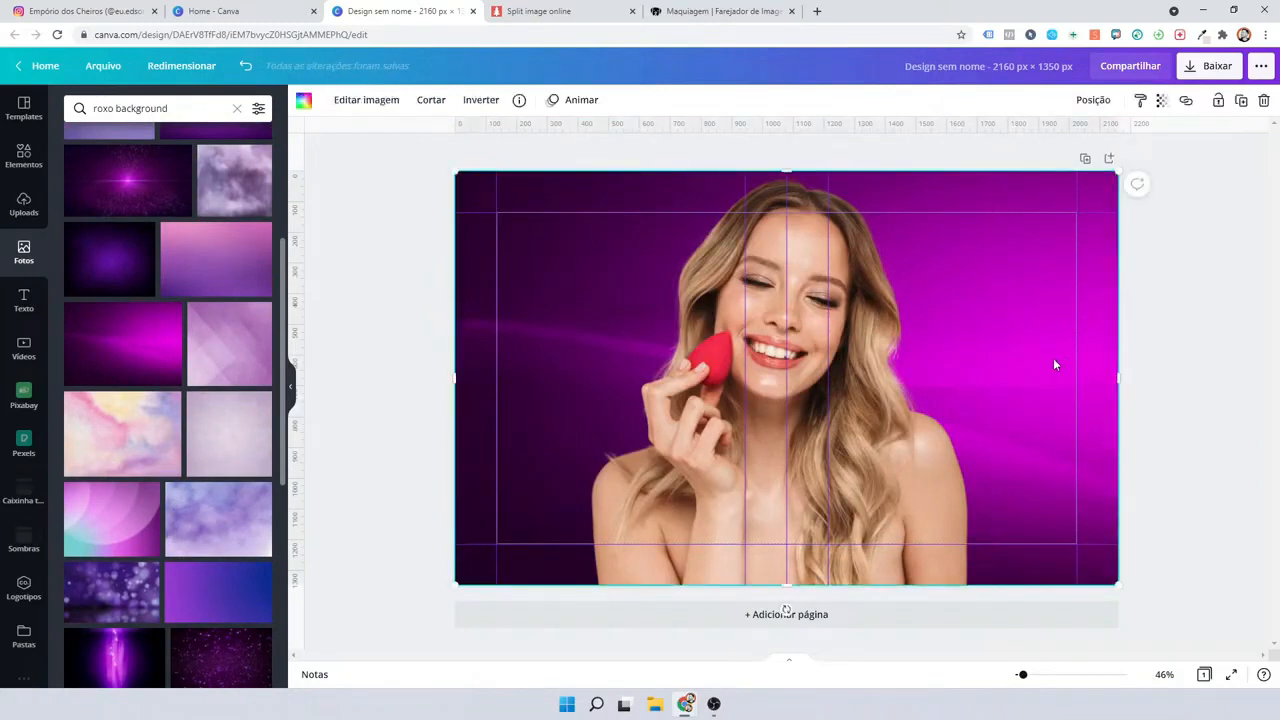
key("ctrl+z")
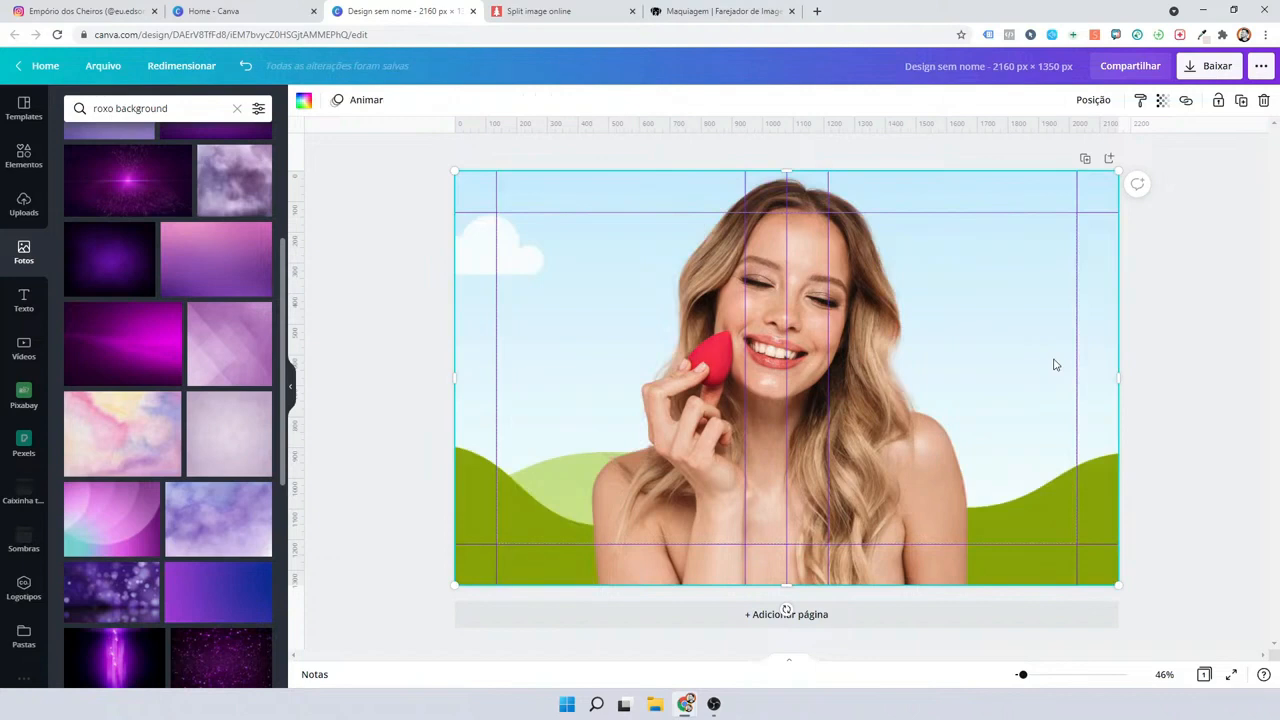
Fill the page-wide grid with the dark photo of purple glitter particles.
scroll(198, 458, "down", 1)
scroll(198, 458, "down", 1)
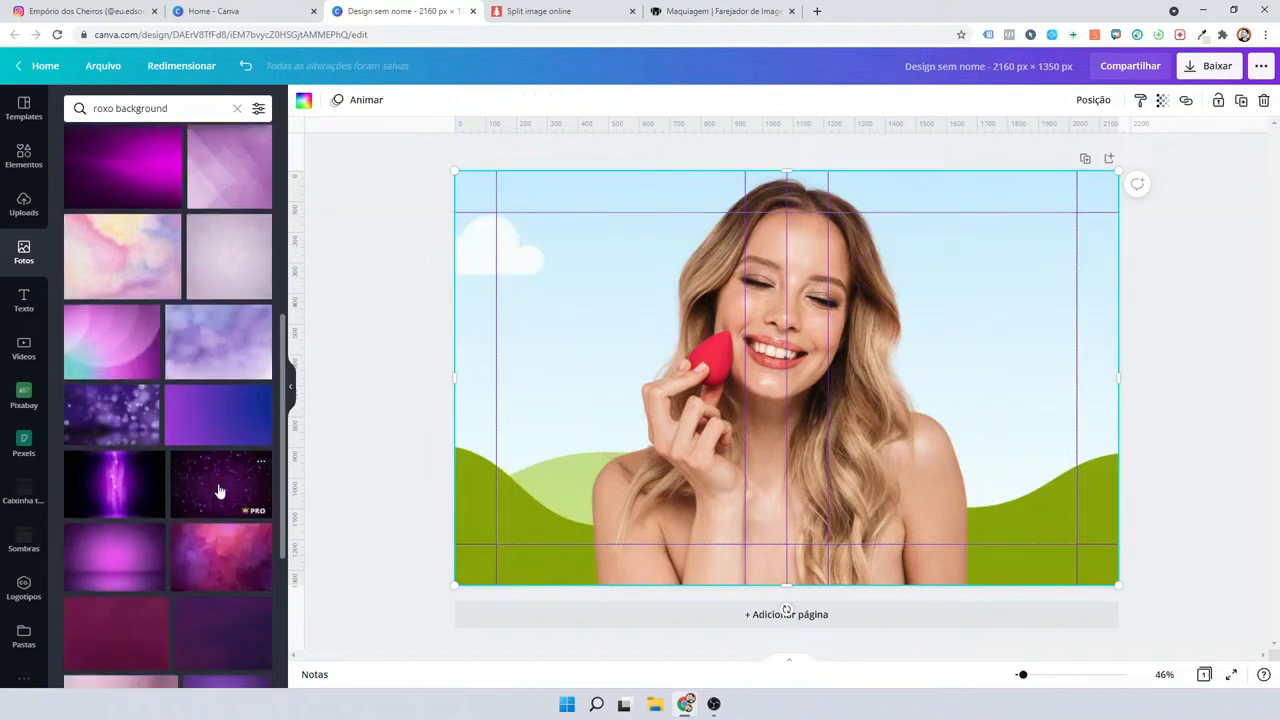
key("ctrl+y")
left_click(513, 329)
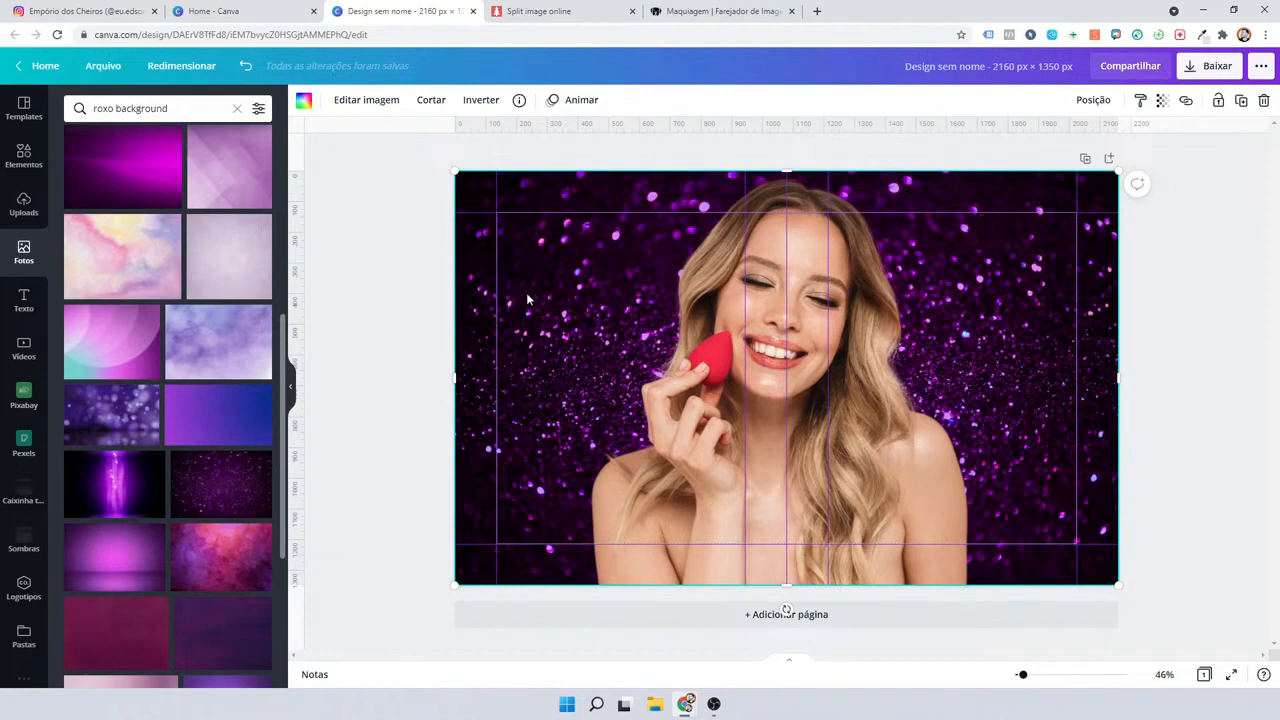
Paste the salmon rectangle enlarged to about 2211 × 1414 px over the whole page, and recolour it dark purple from the photo colours.
key("ctrl+v")
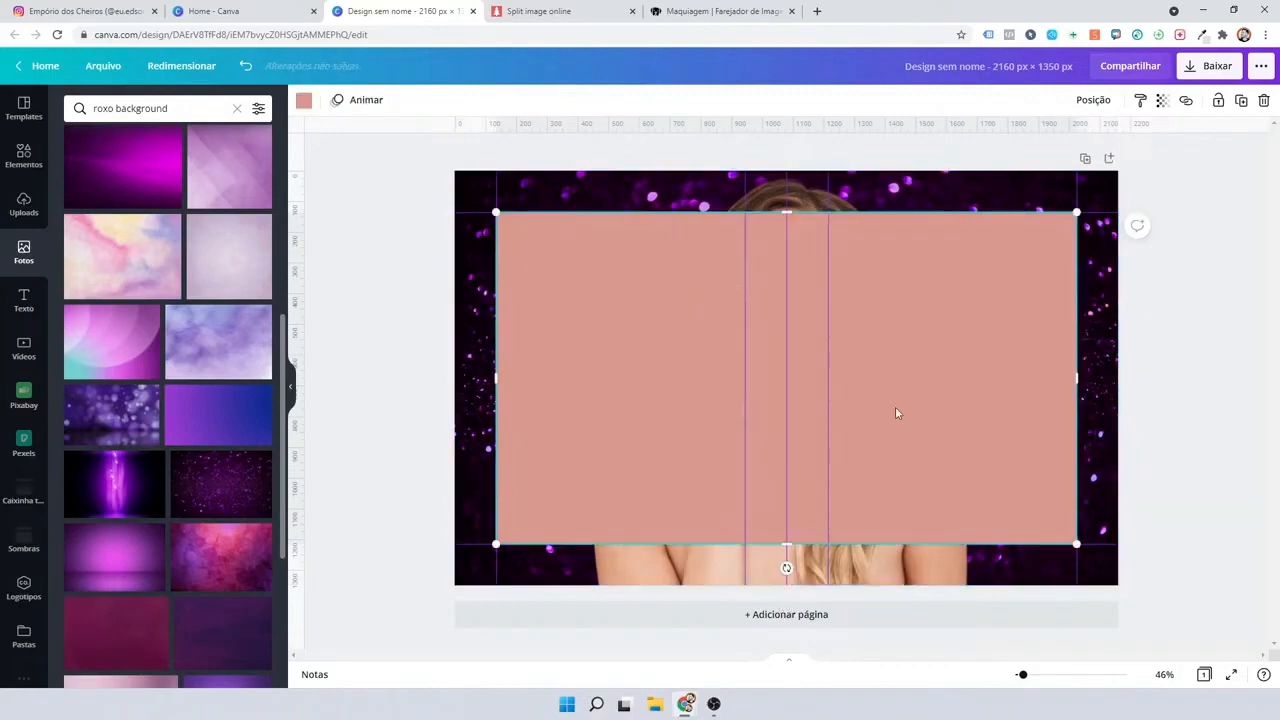
left_click_drag(1080, 542, 1130, 593)
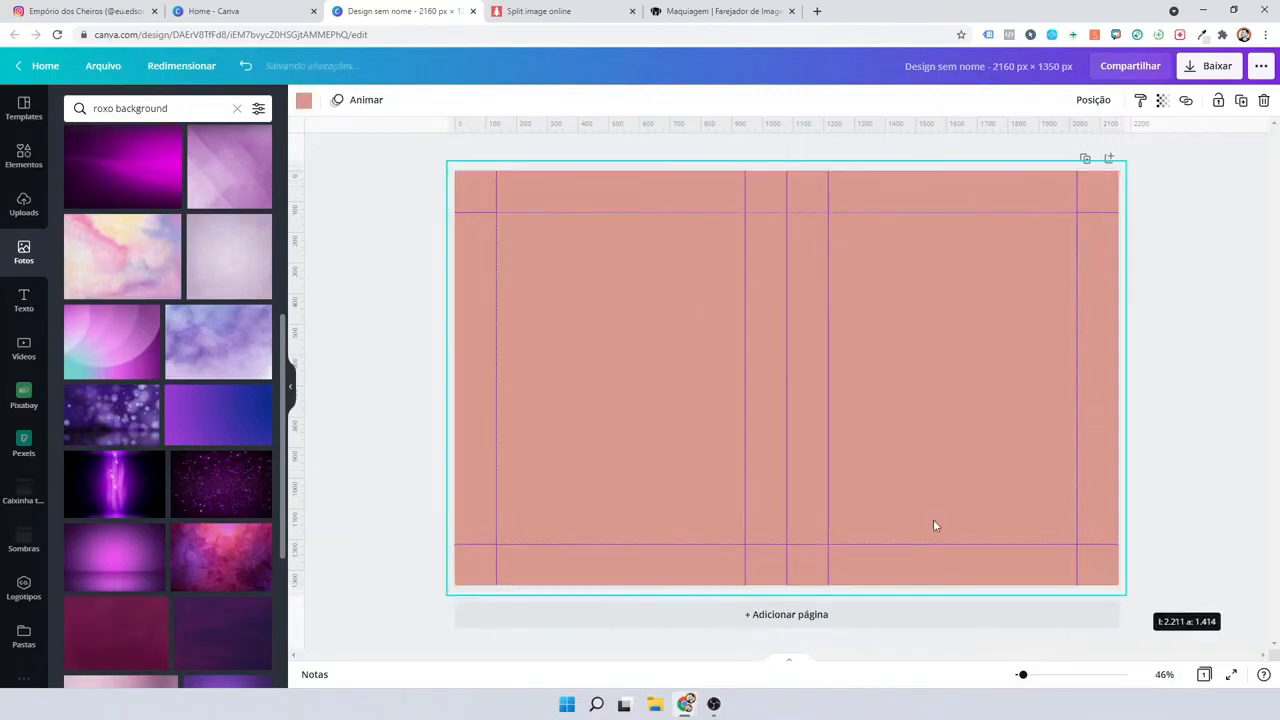
left_click(304, 101)
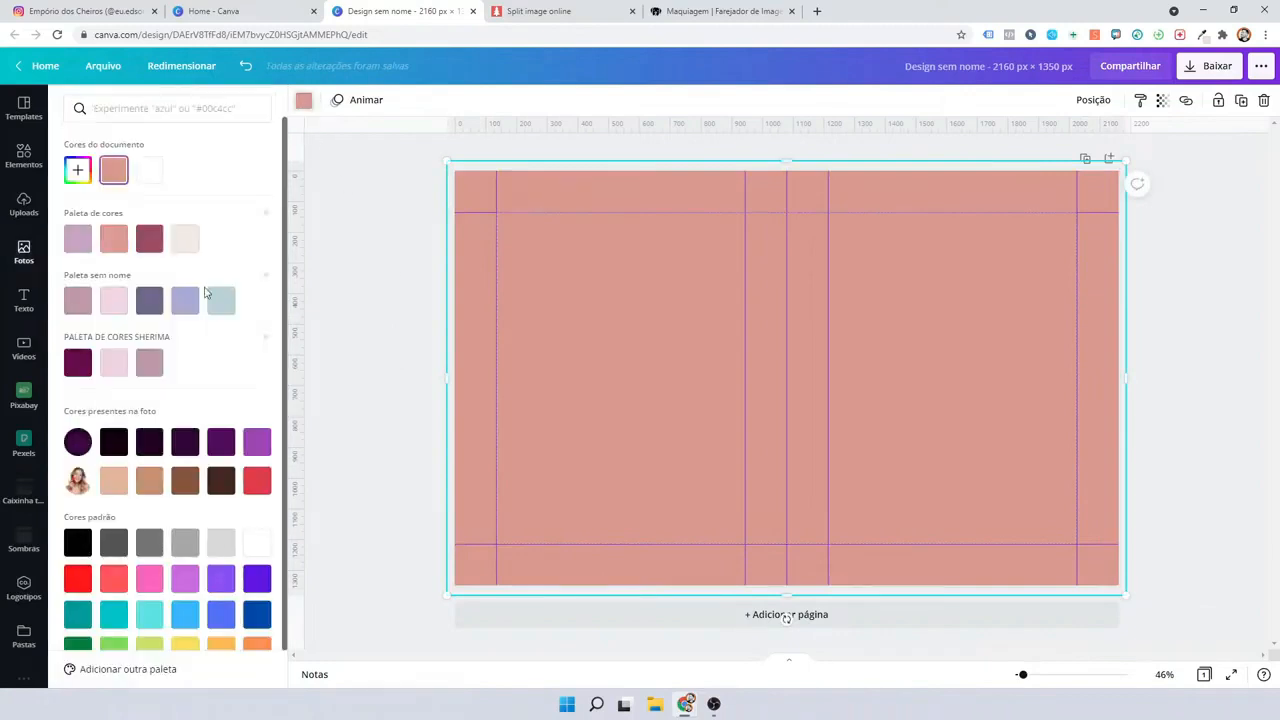
left_click(181, 449)
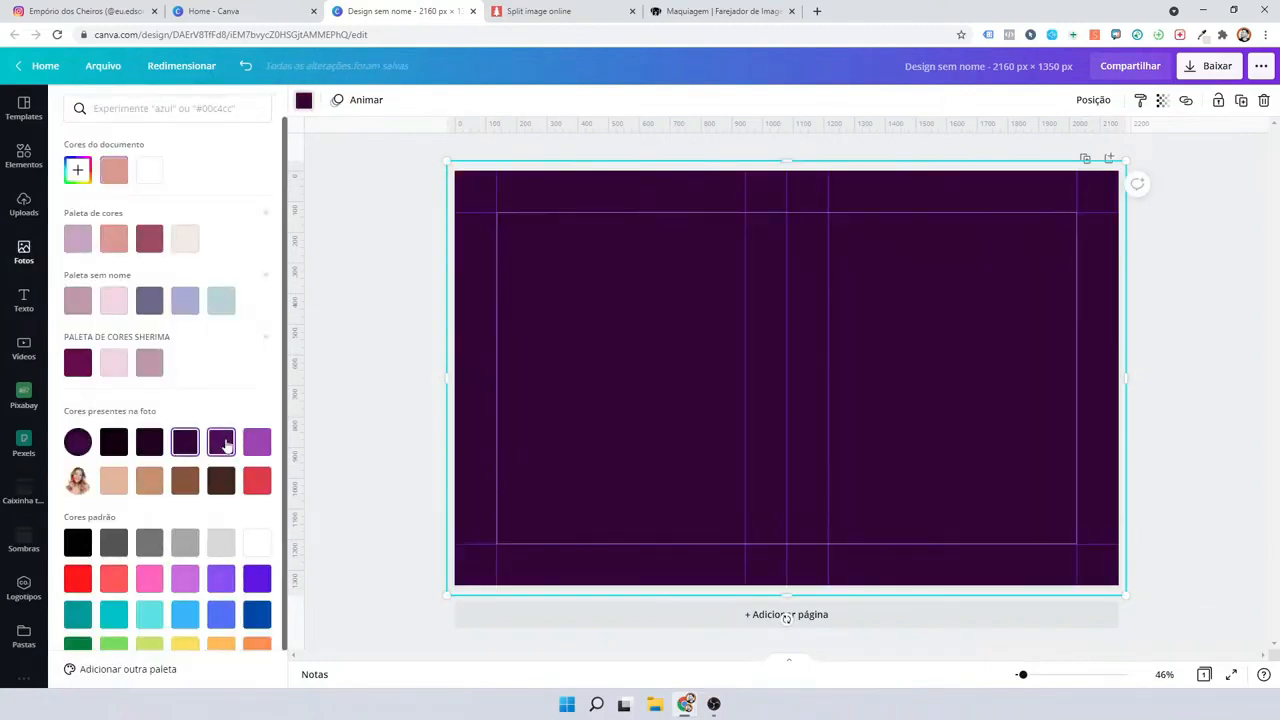
left_click(531, 329)
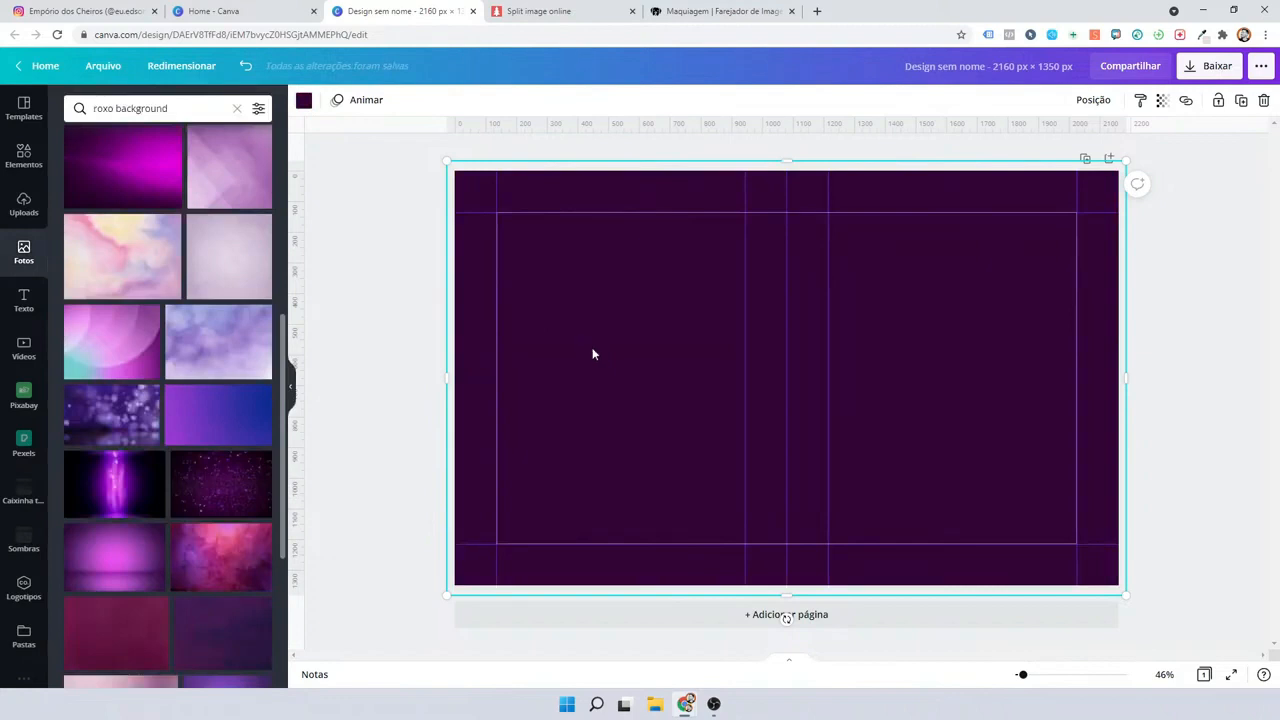
Move the dark purple rectangle two levels back, behind both the woman's cutout and the glitter photo.
right_click(573, 340)
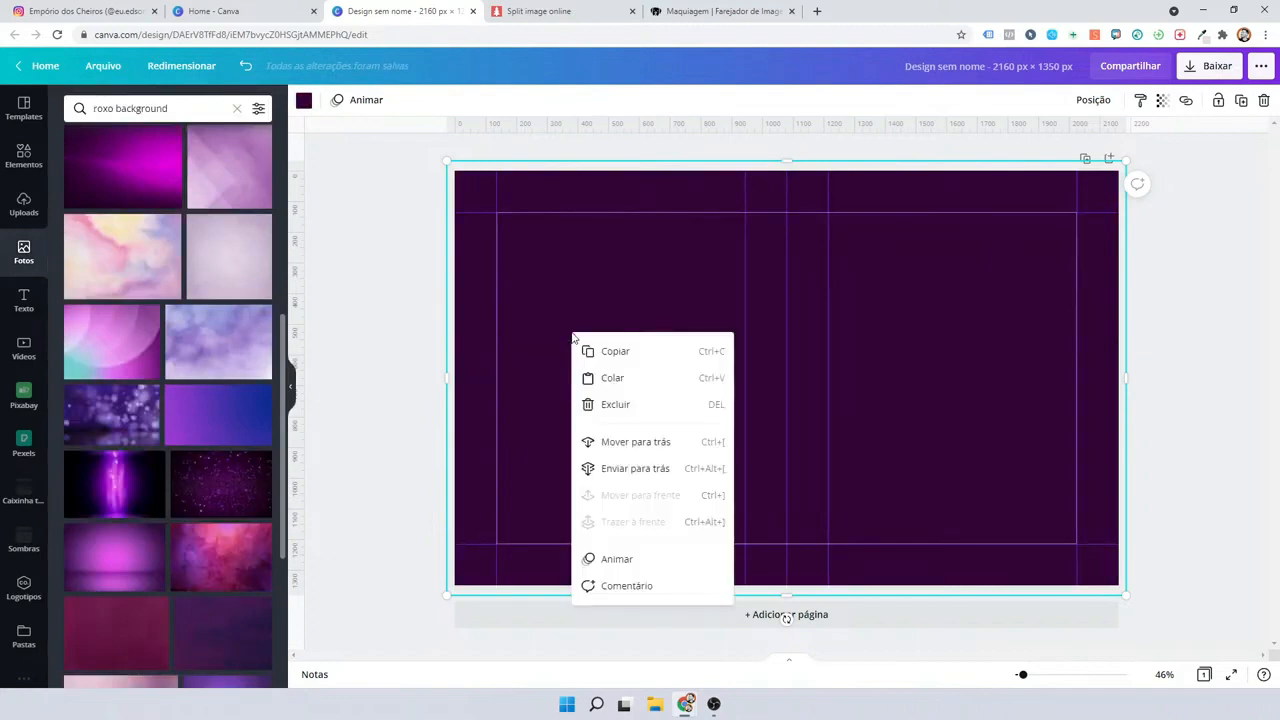
left_click(641, 451)
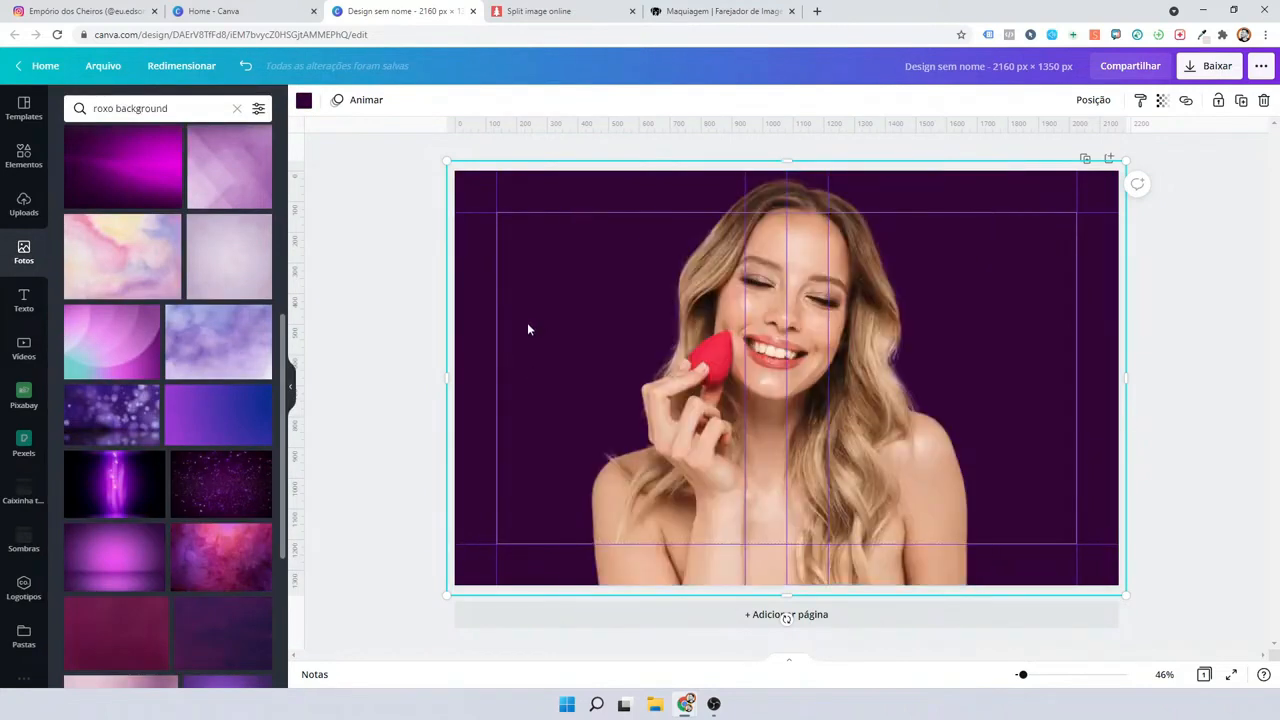
right_click(527, 322)
left_click(594, 434)
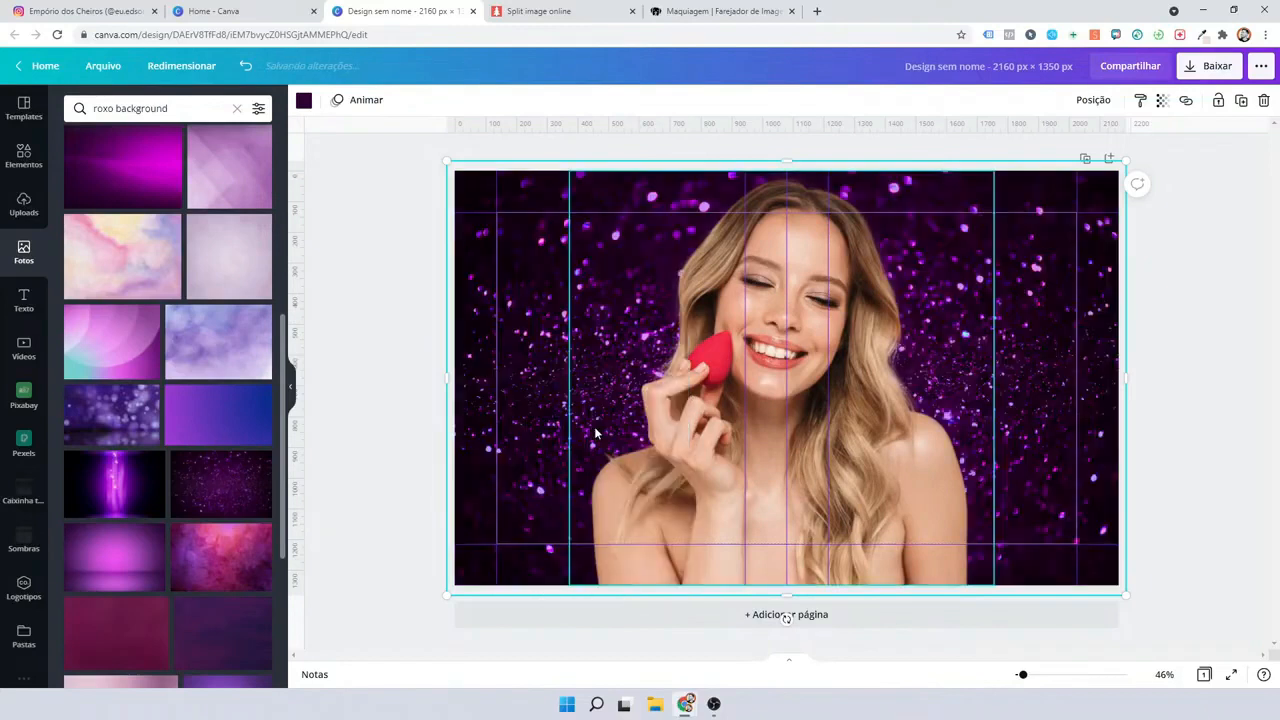
Lower the glitter background photo's transparency value to about 15 so the purple rectangle shows through.
left_click(524, 355)
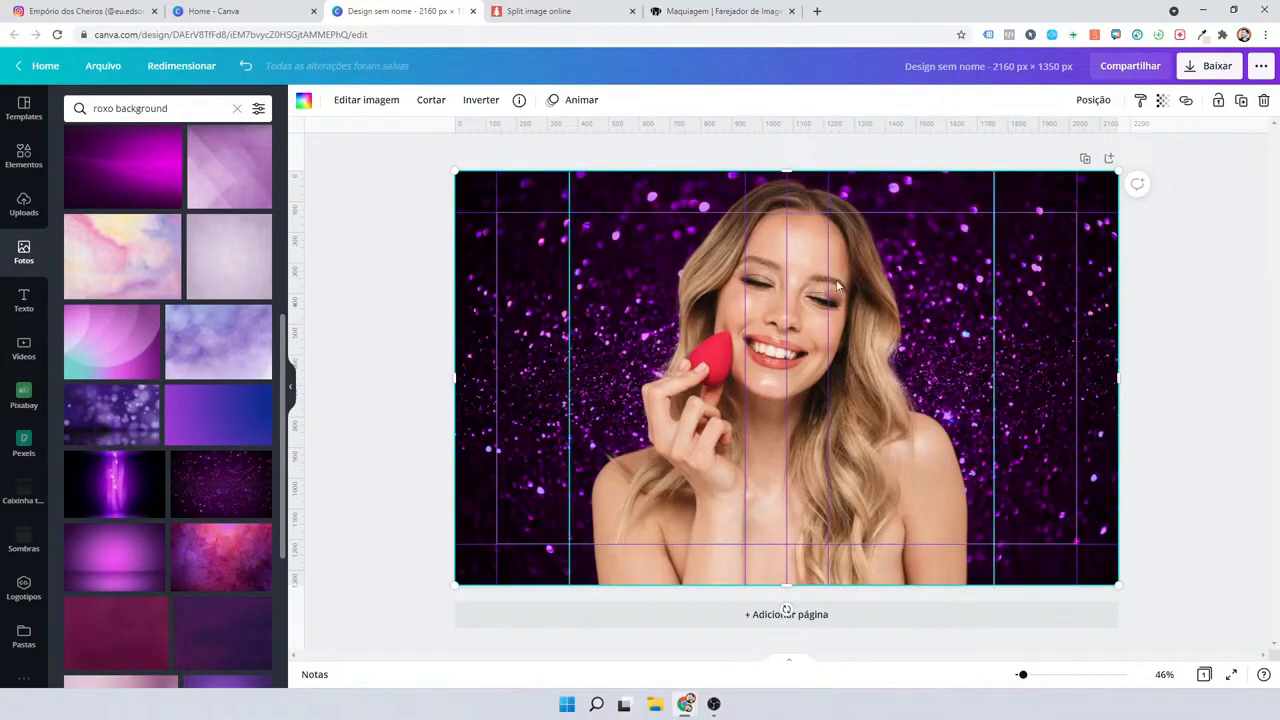
left_click(1161, 100)
left_click_drag(1124, 142, 1047, 141)
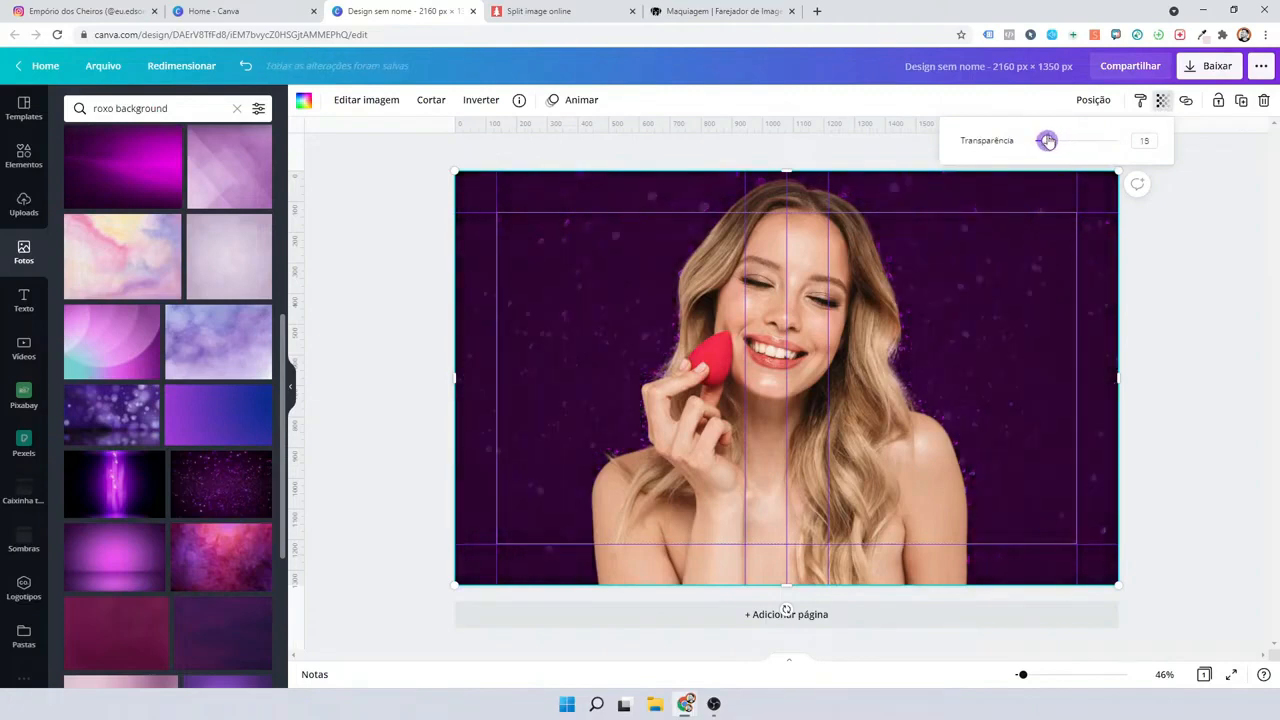
left_click(849, 303)
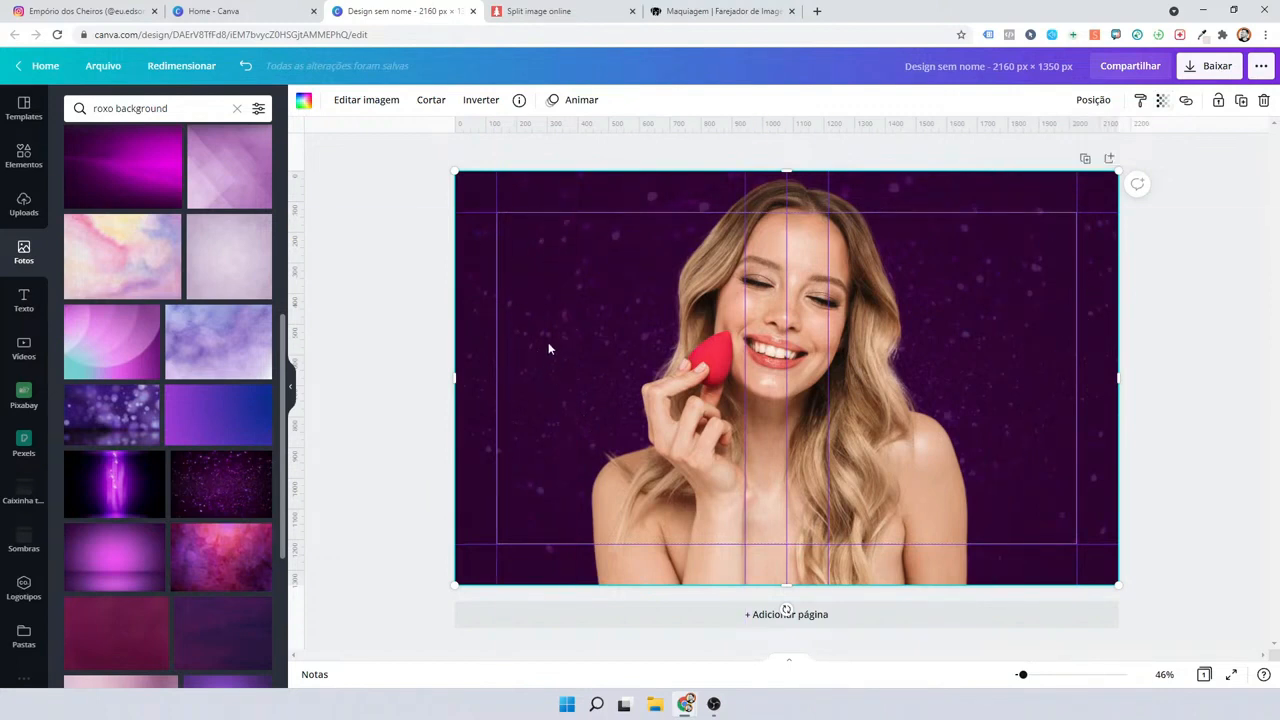
Remove the dark purple rectangle from behind the glitter photo, keeping the glitter photo on the page.
left_click(572, 316)
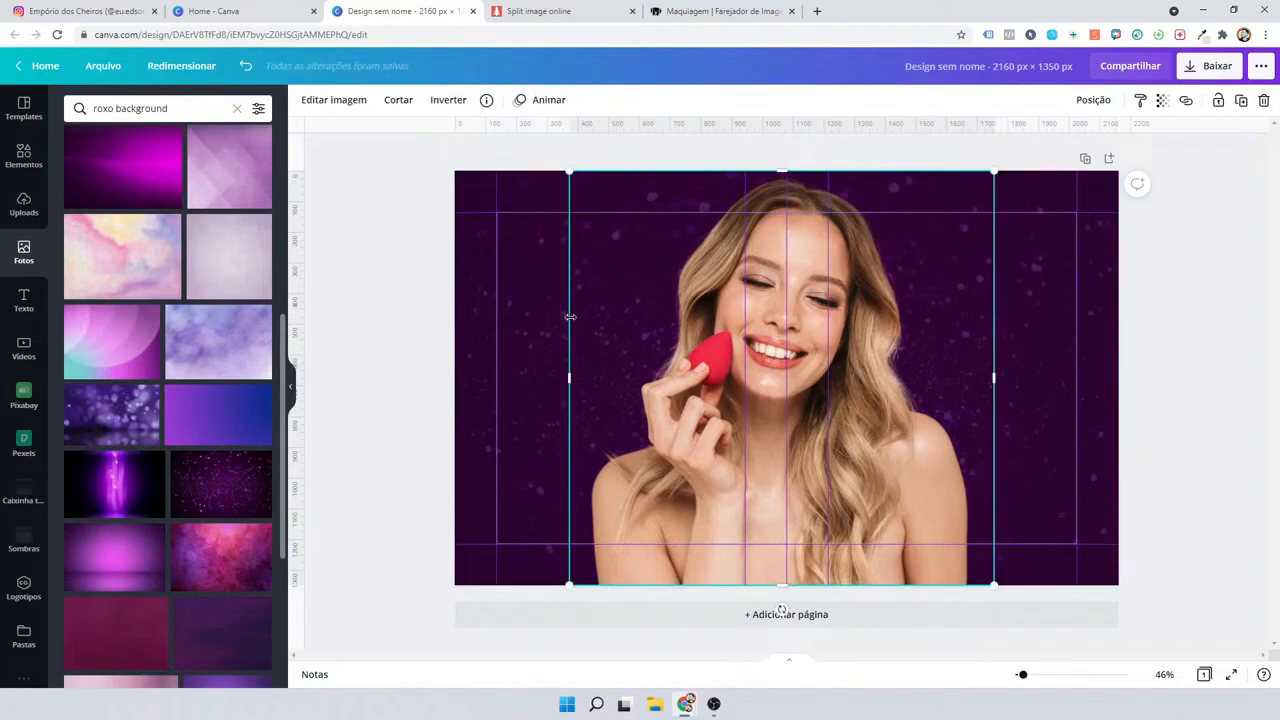
left_click(545, 331)
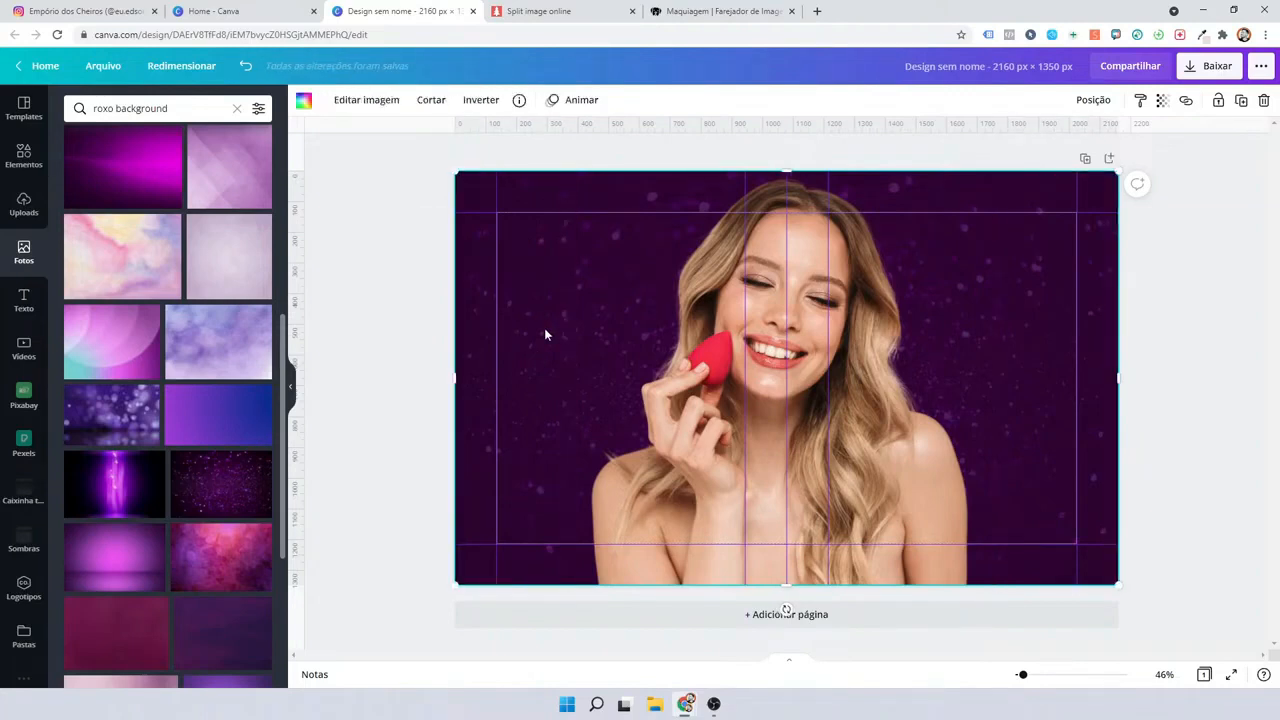
key("Delete")
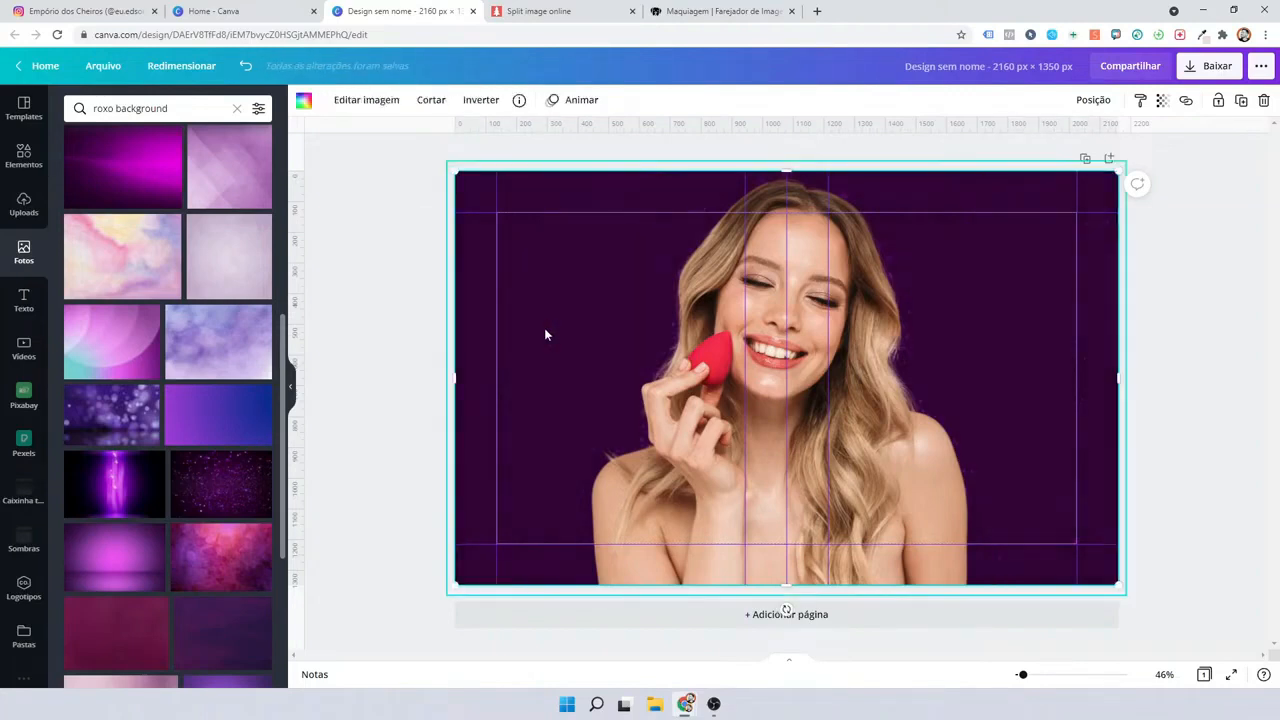
key("ctrl+z")
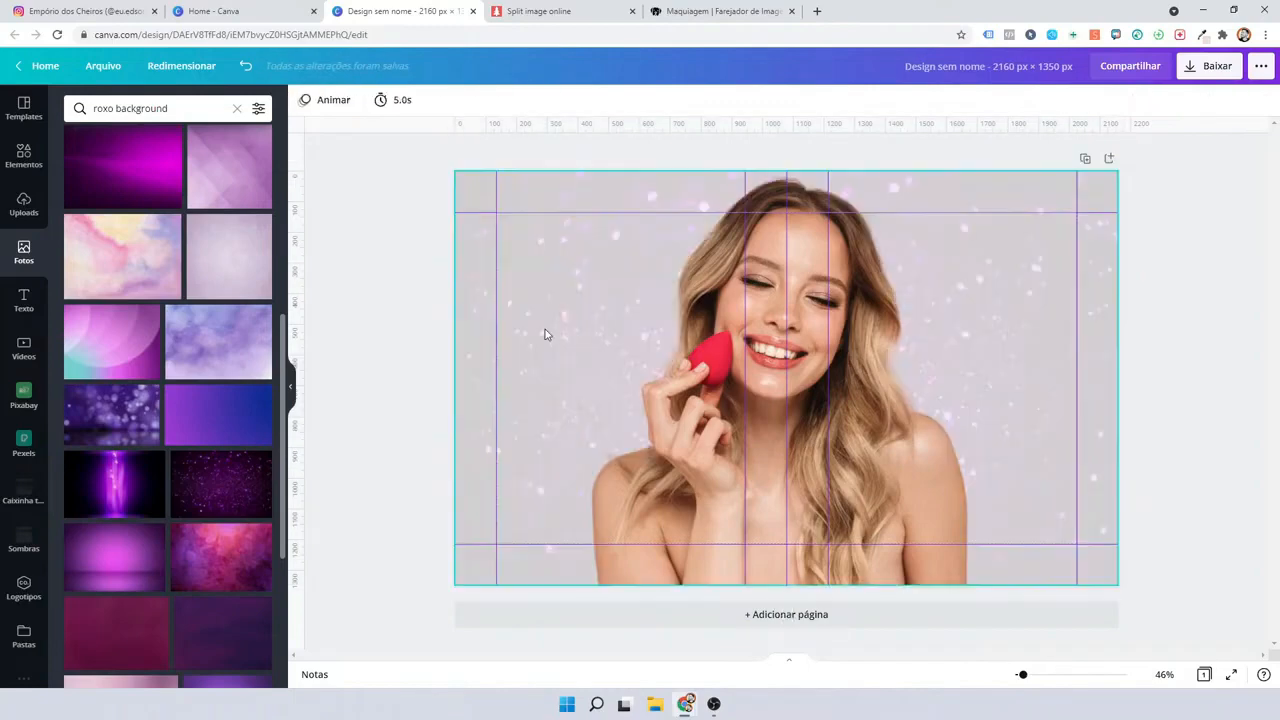
Set the glitter background photo's transparency value to 100 so it is fully opaque.
left_click(1161, 100)
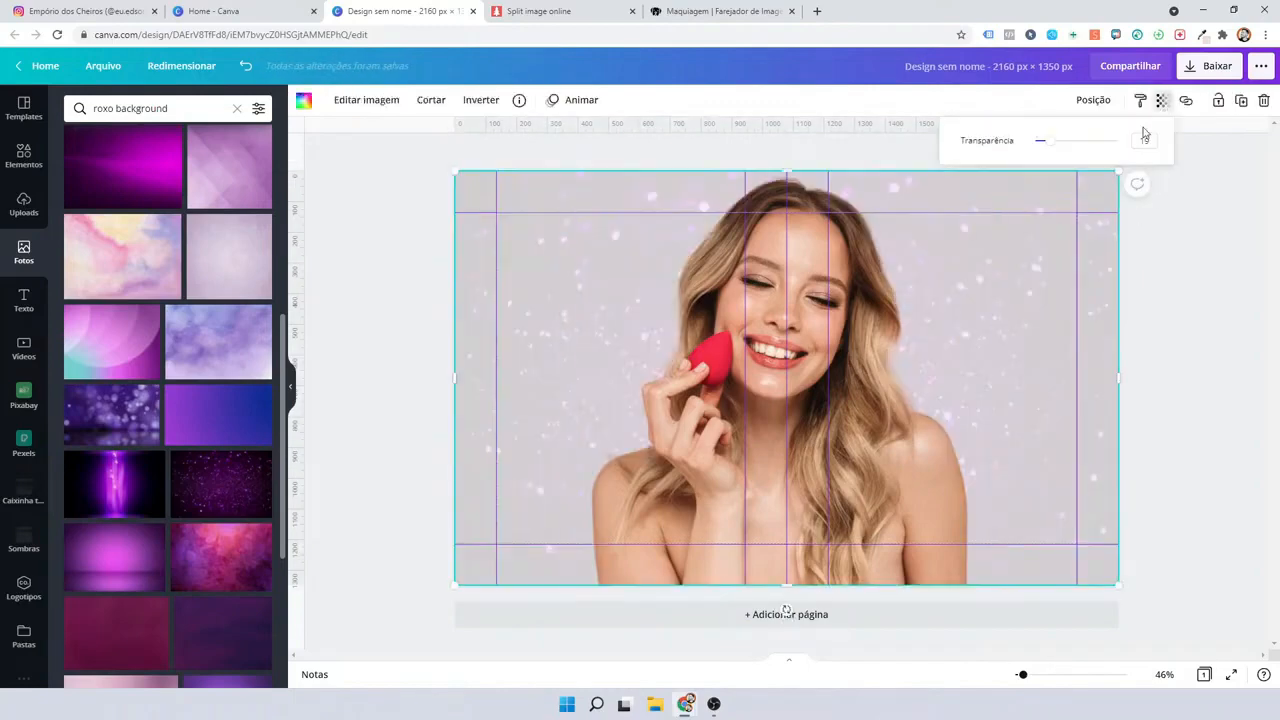
left_click_drag(1103, 143, 1156, 144)
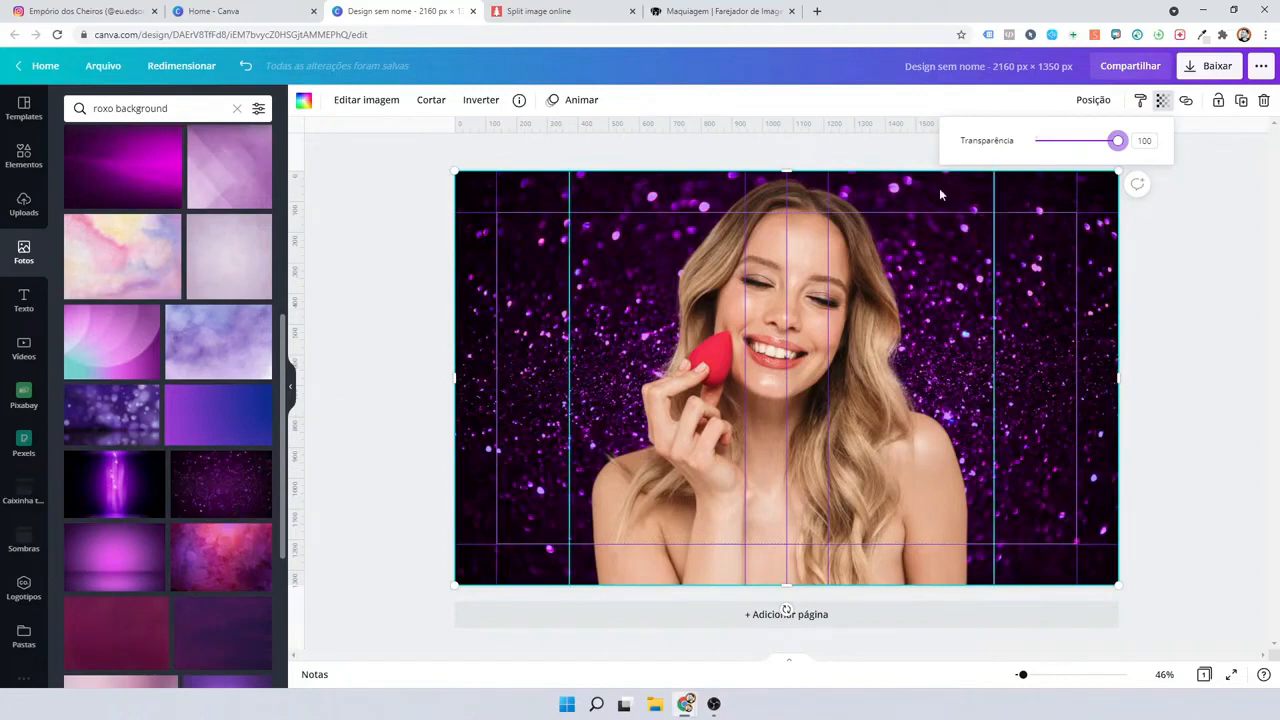
left_click(1205, 175)
Try the bright purple photo with soft light spots as the page background behind the woman.
scroll(233, 383, "down", 3)
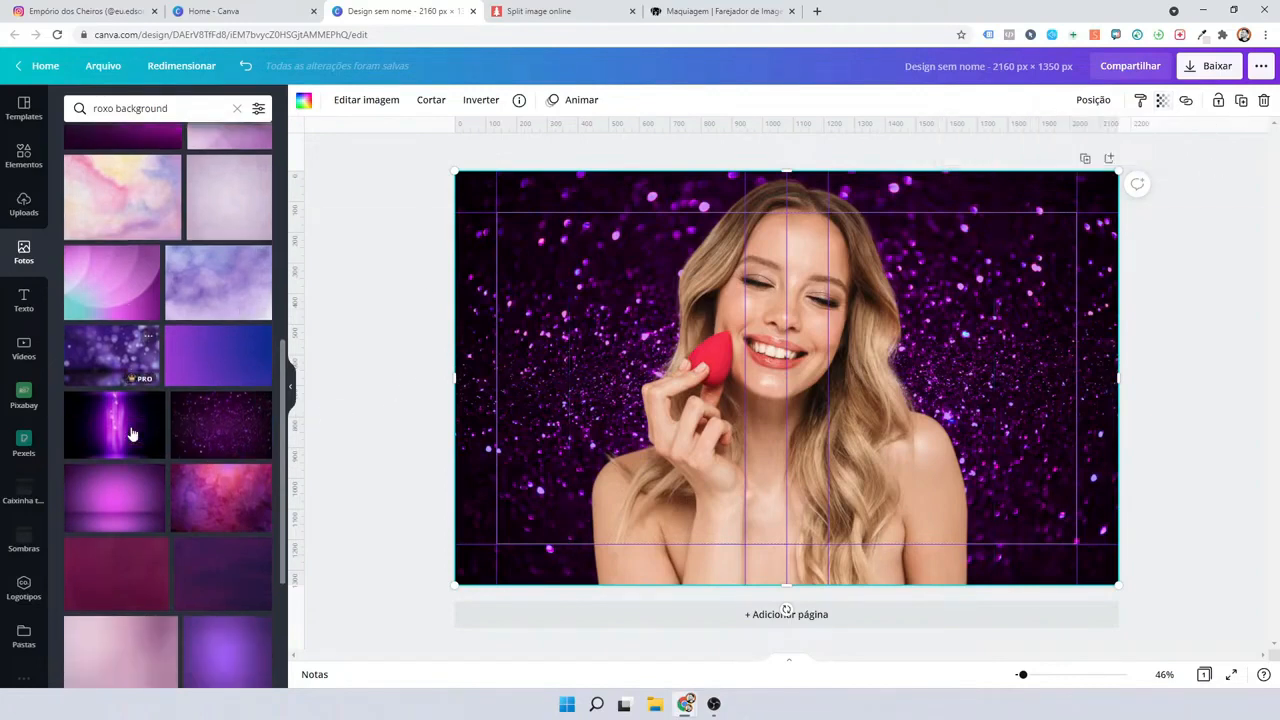
scroll(191, 451, "down", 5)
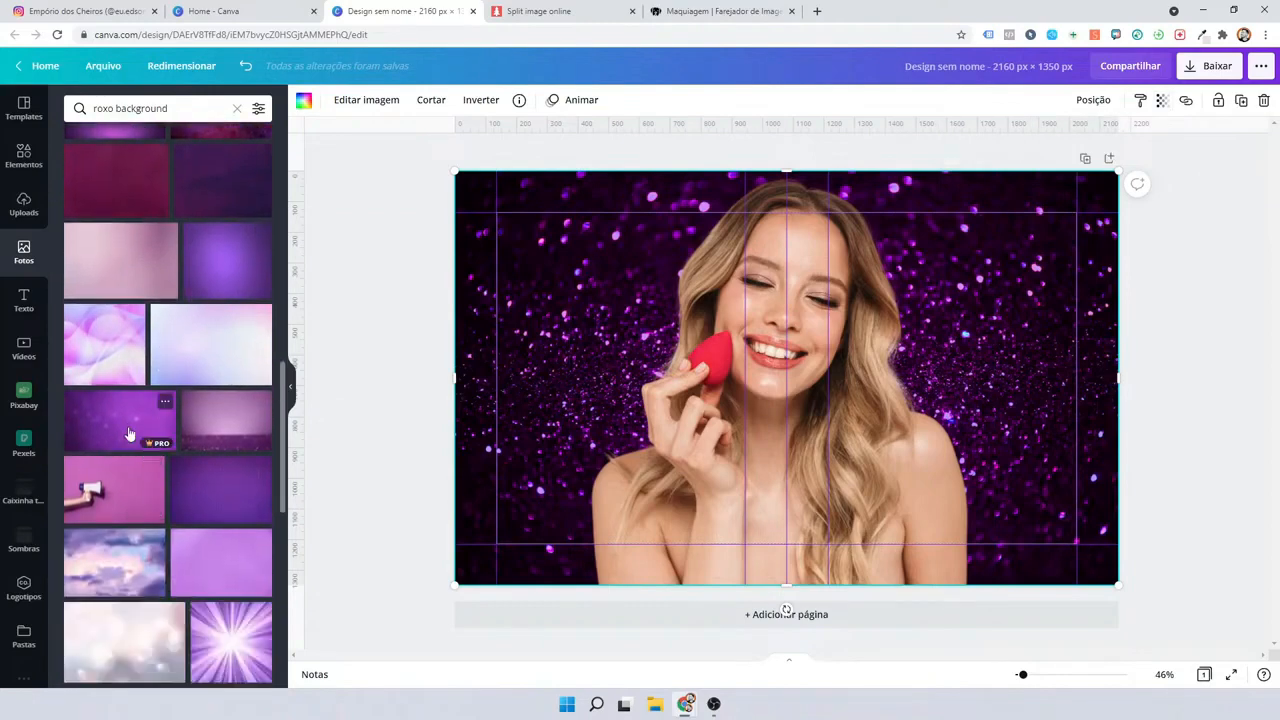
left_click_drag(127, 432, 475, 357)
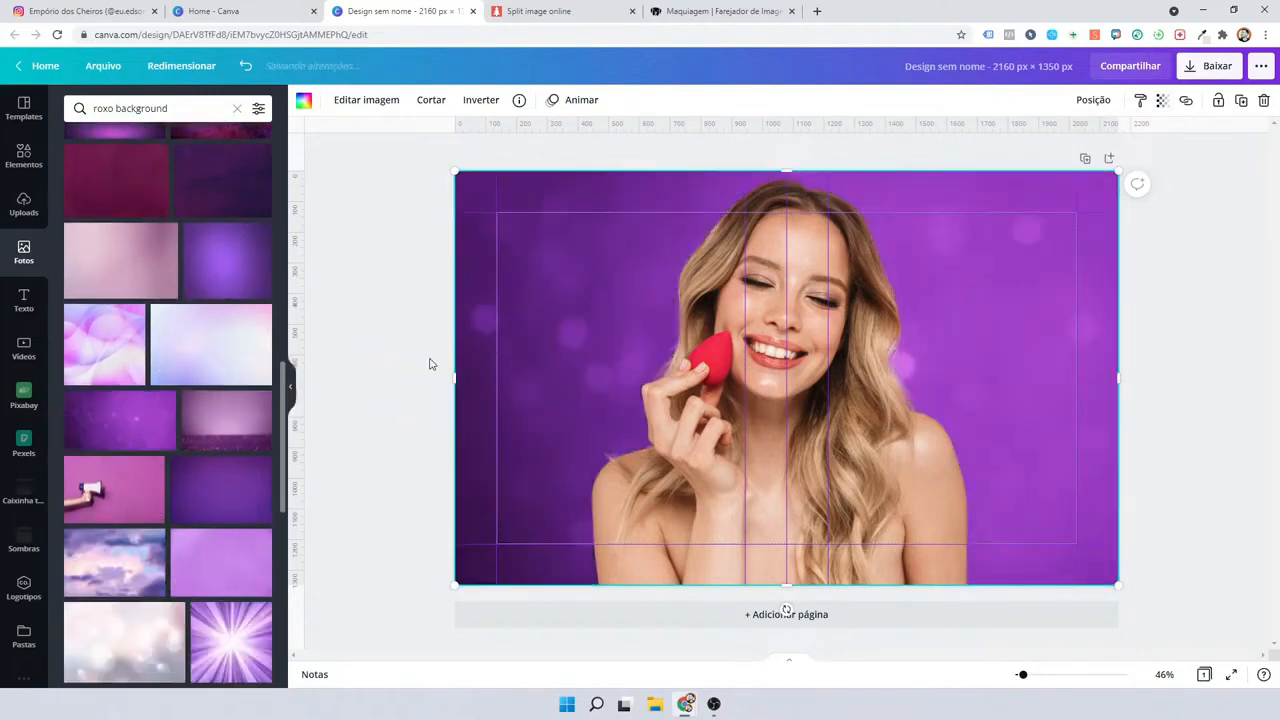
left_click(403, 363)
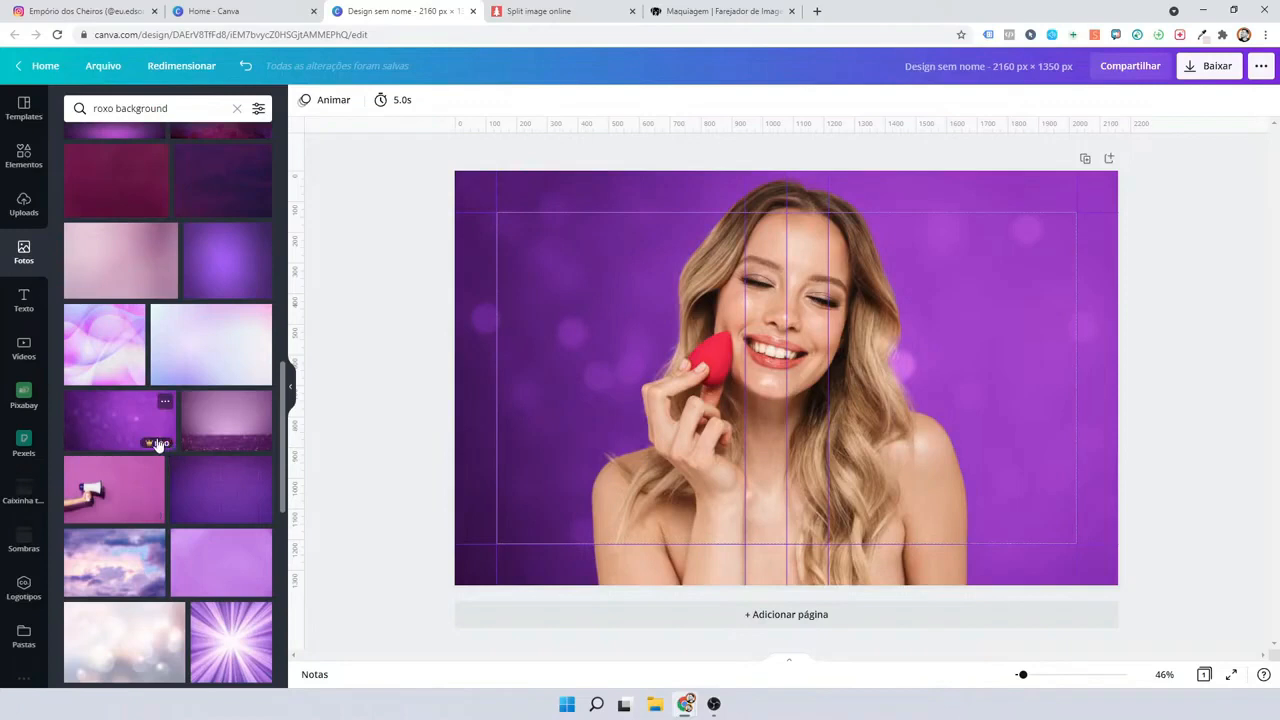
Try the blurred purple-magenta photo as the background, followed by the dark photo with pink glow and sparkles.
scroll(150, 447, "down", 1)
scroll(148, 449, "down", 2)
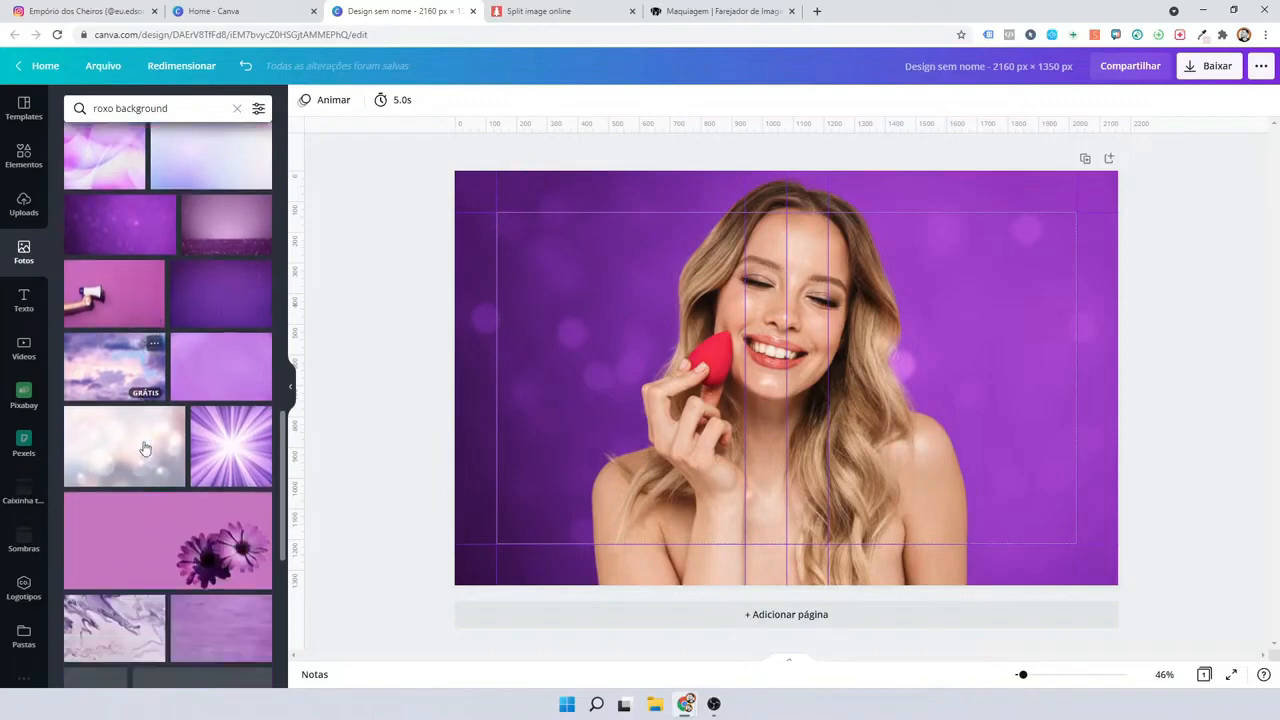
scroll(166, 466, "down", 5)
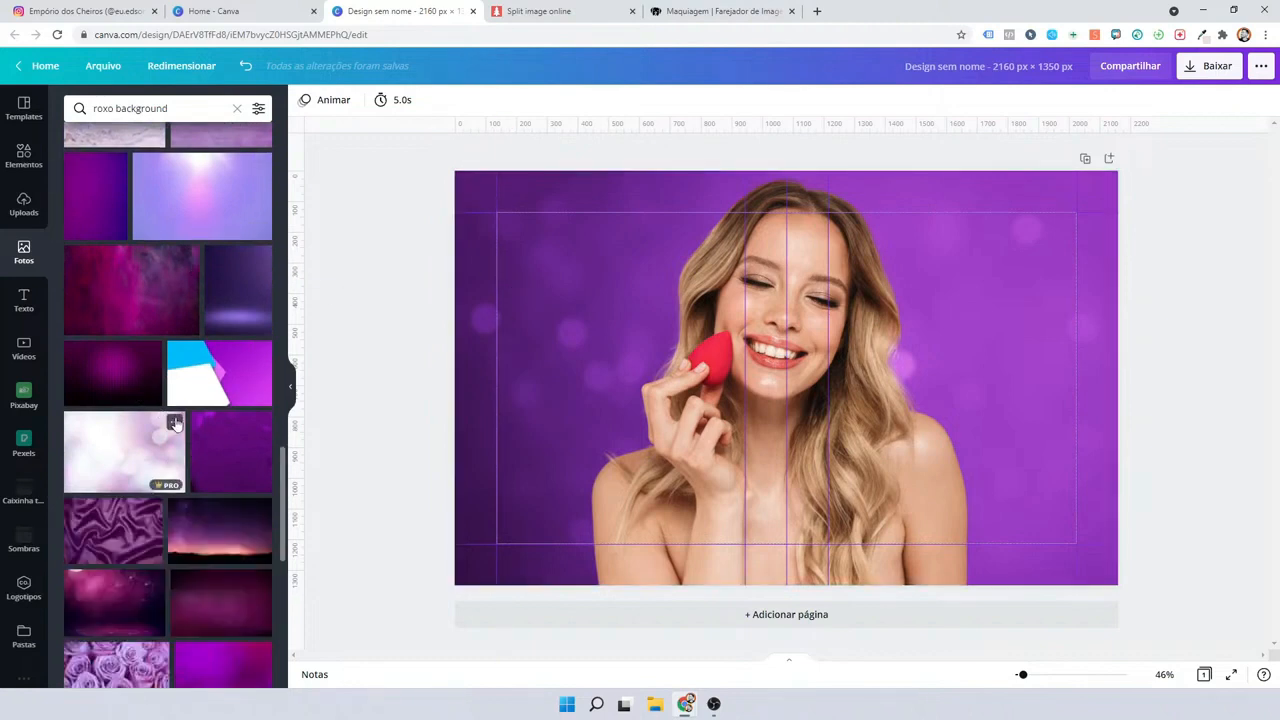
scroll(168, 455, "down", 1)
scroll(168, 455, "down", 1)
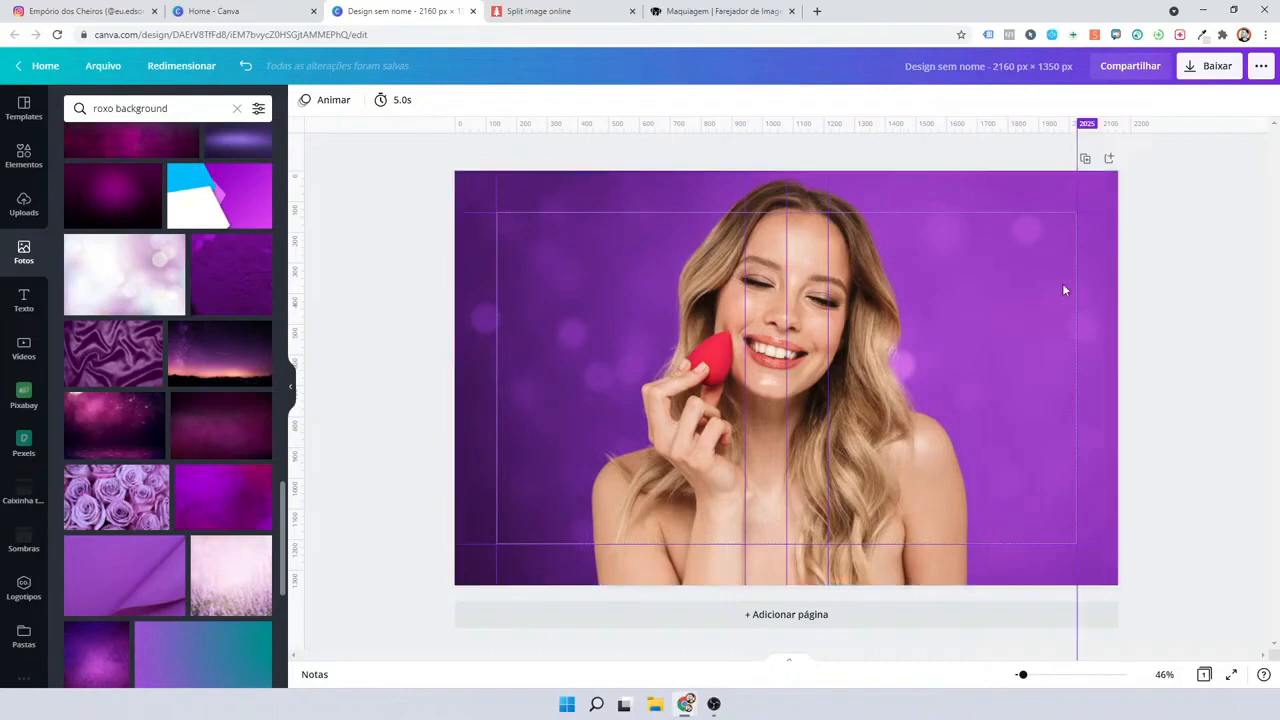
scroll(131, 462, "down", 1)
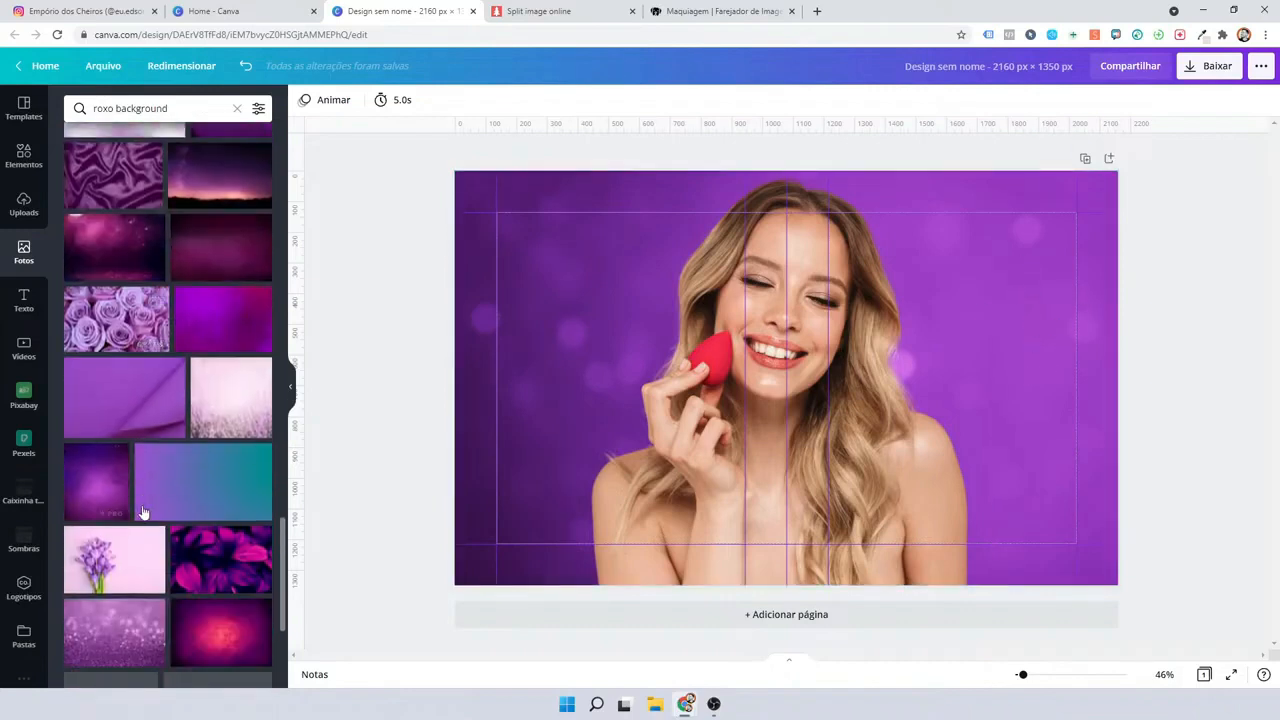
left_click_drag(240, 408, 484, 312)
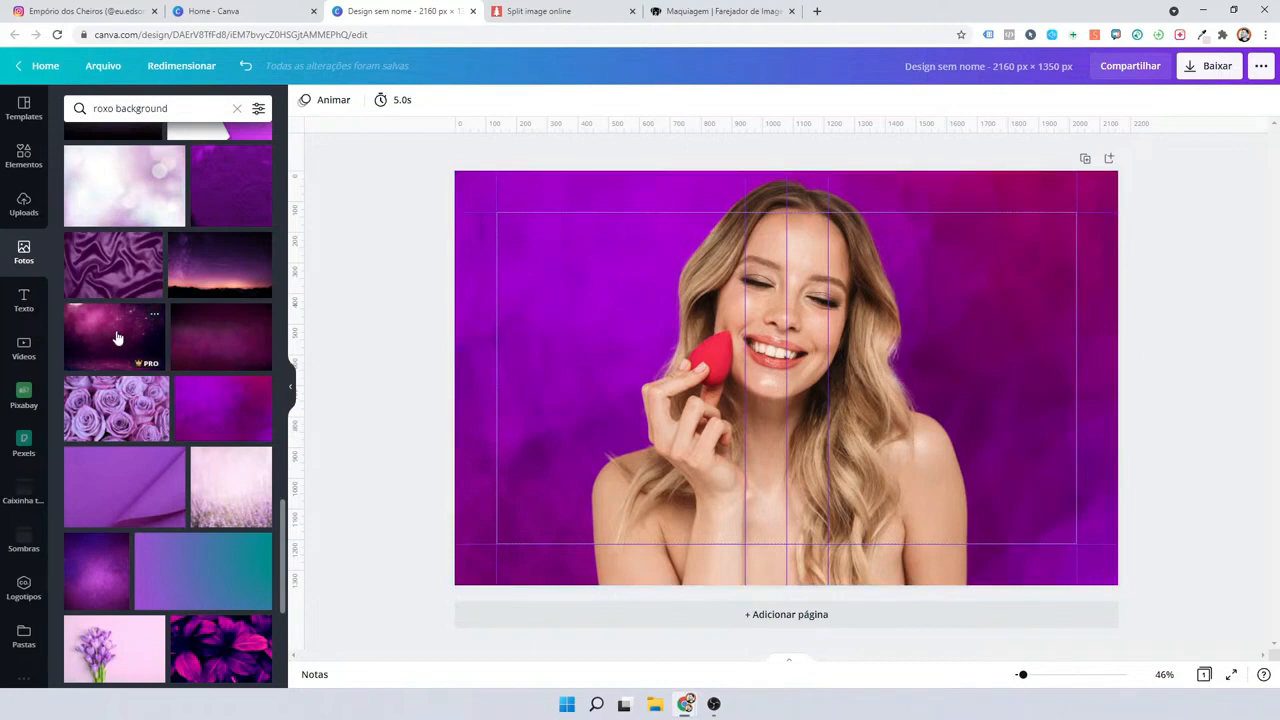
left_click_drag(117, 338, 473, 264)
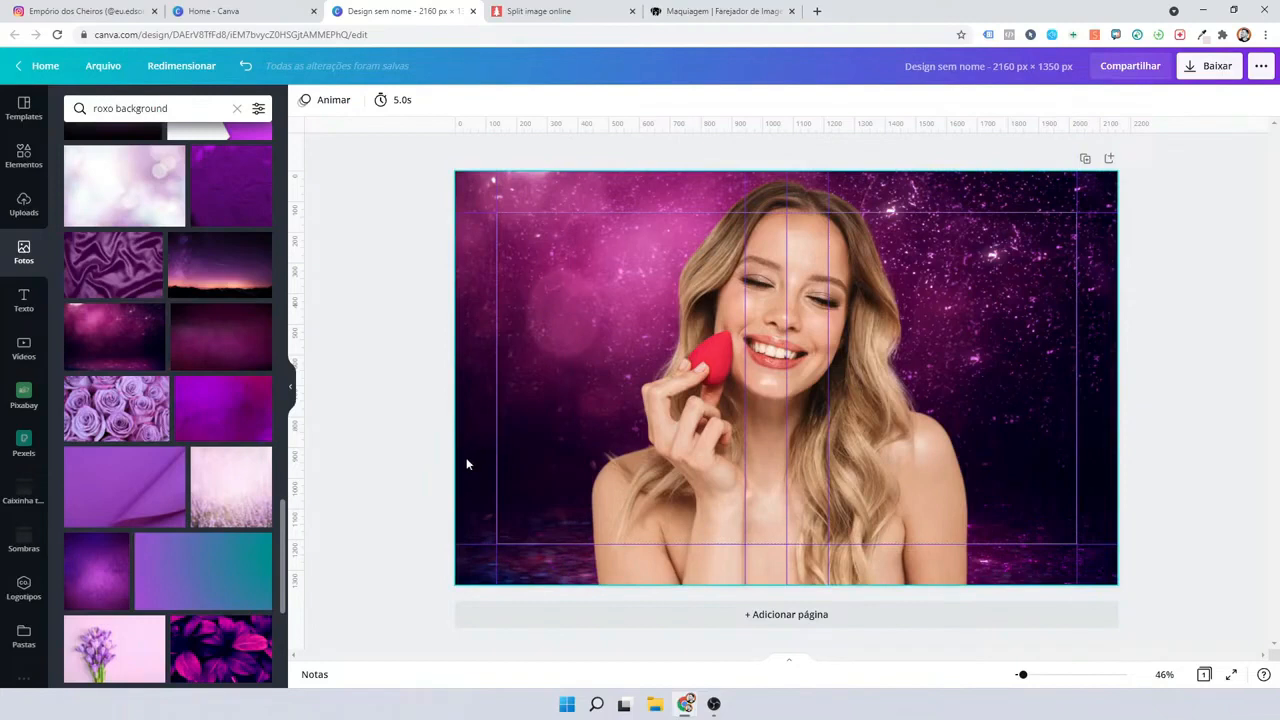
Try the plain bright purple paper-texture photo as the page background.
scroll(199, 412, "down", 5)
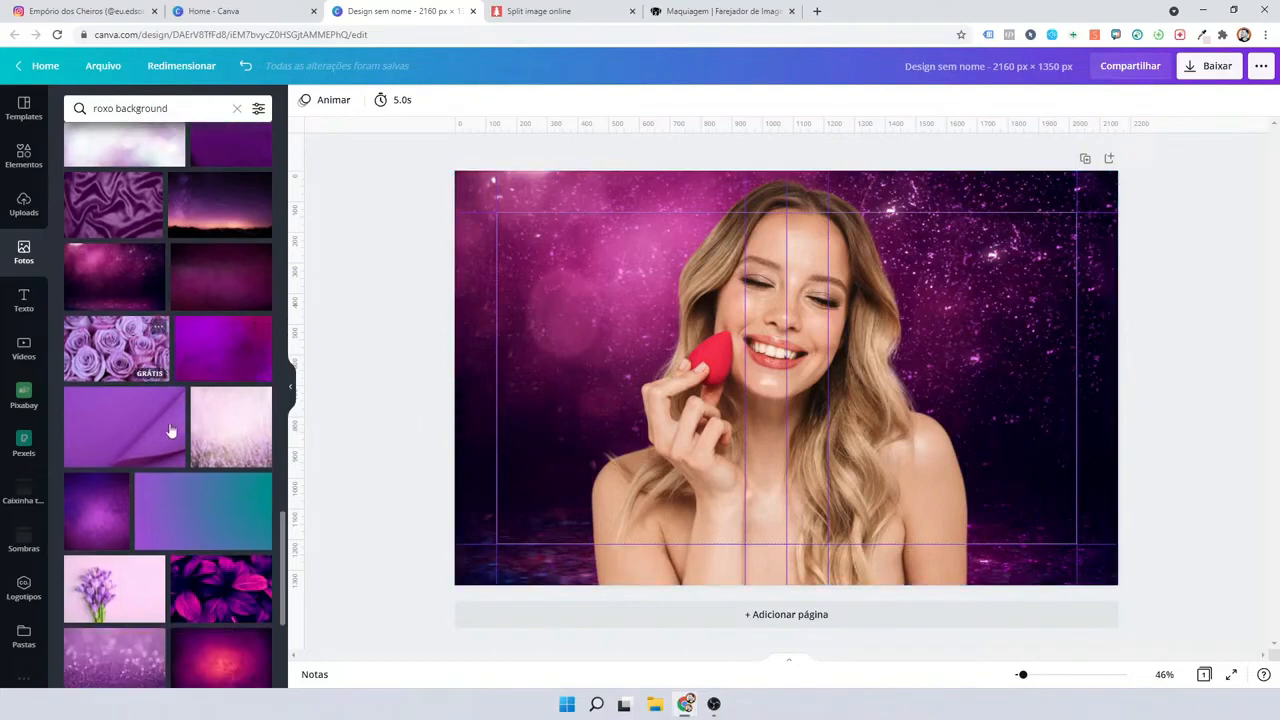
scroll(168, 443, "down", 4)
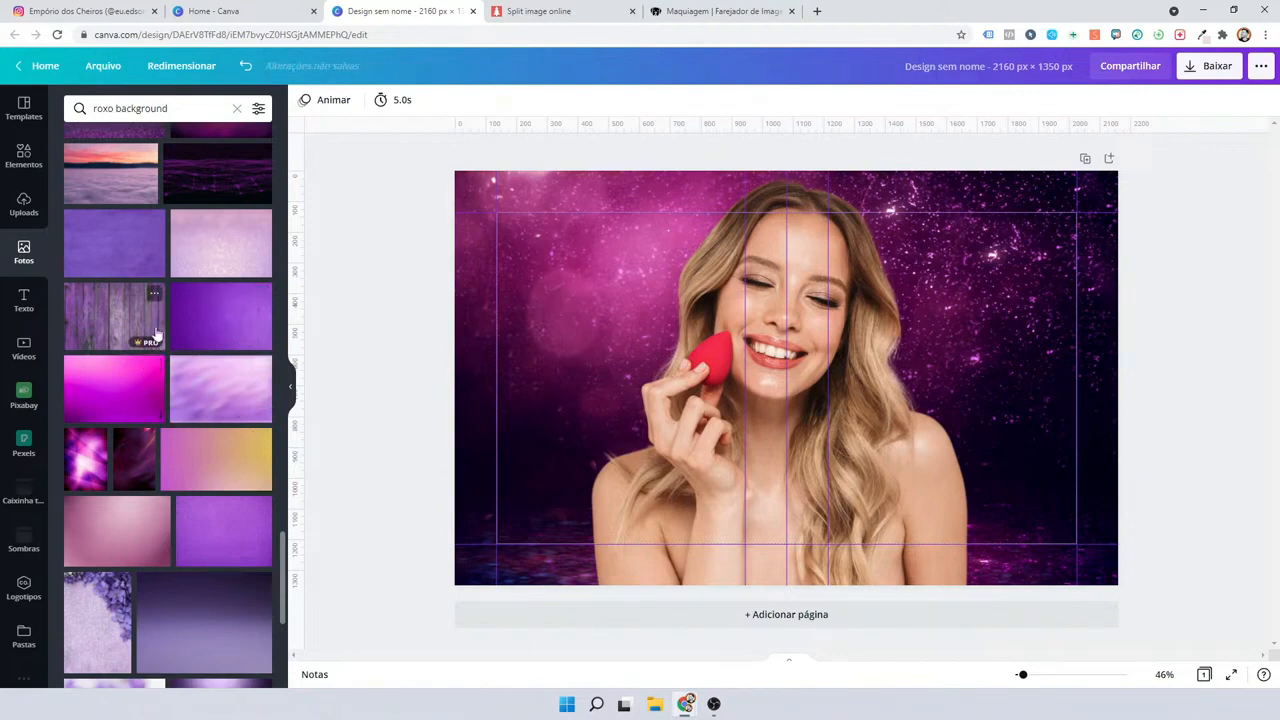
scroll(150, 400, "down", 1)
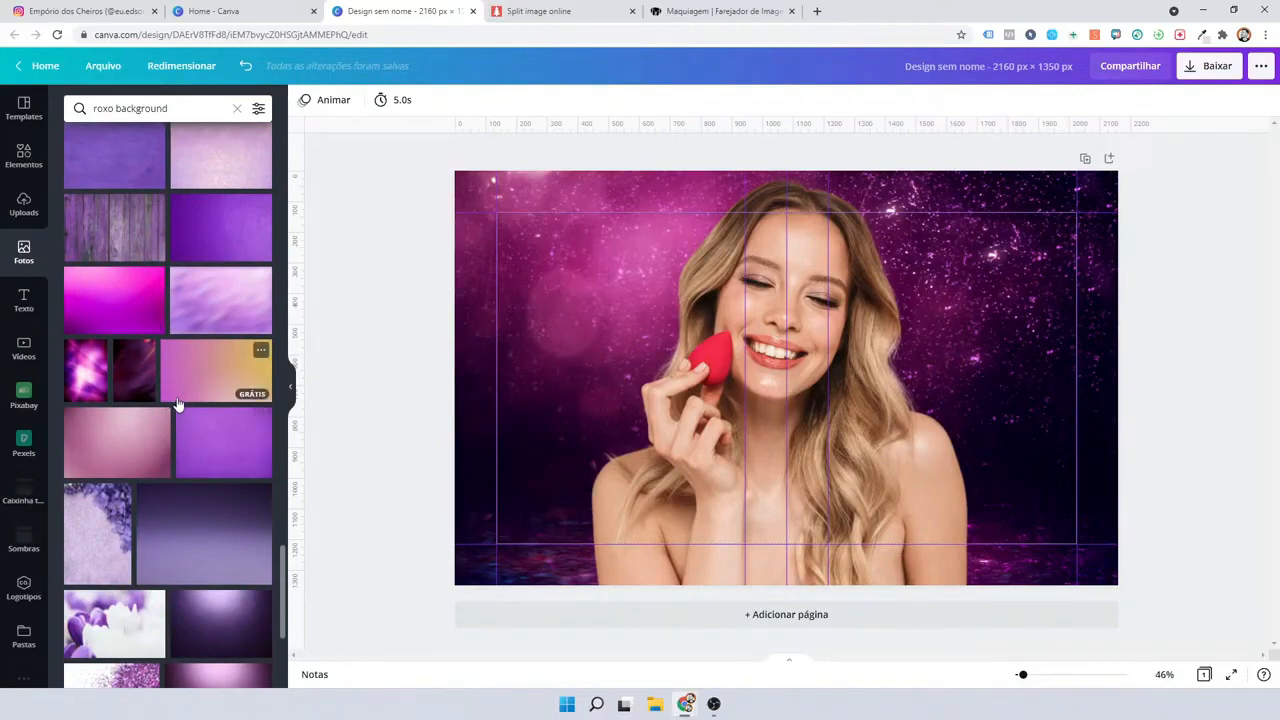
scroll(162, 420, "down", 1)
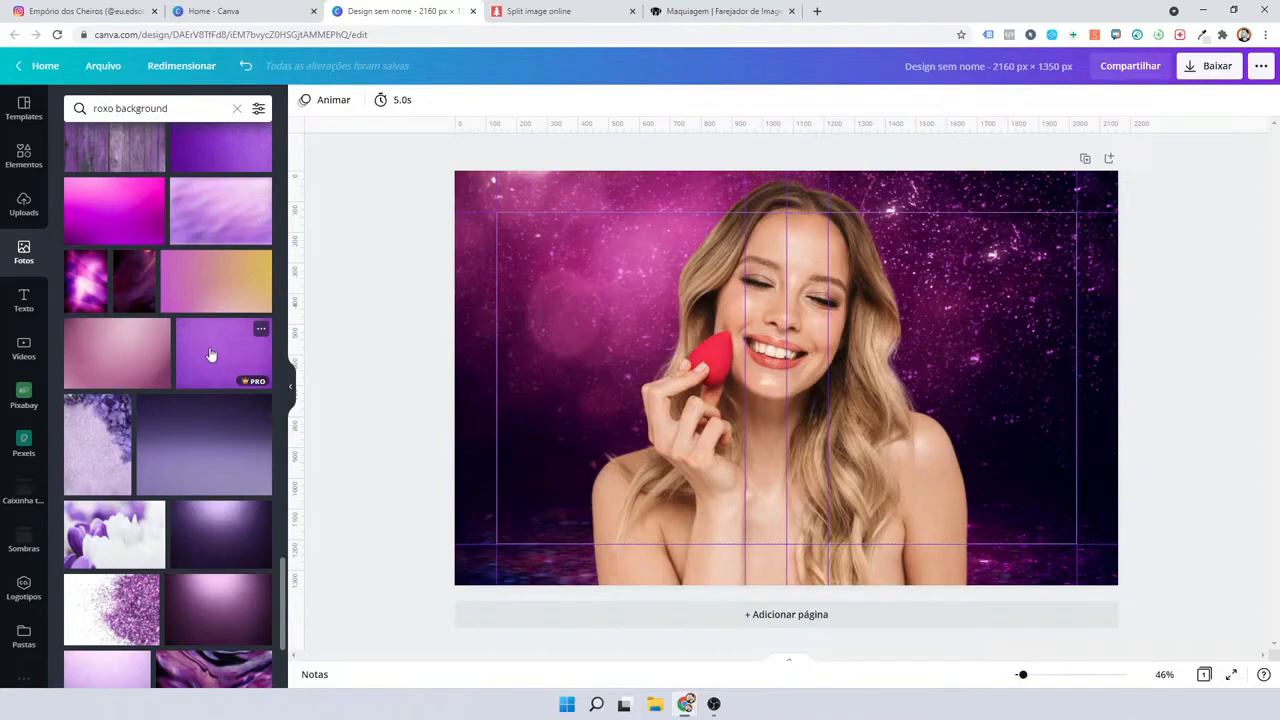
left_click_drag(209, 358, 478, 269)
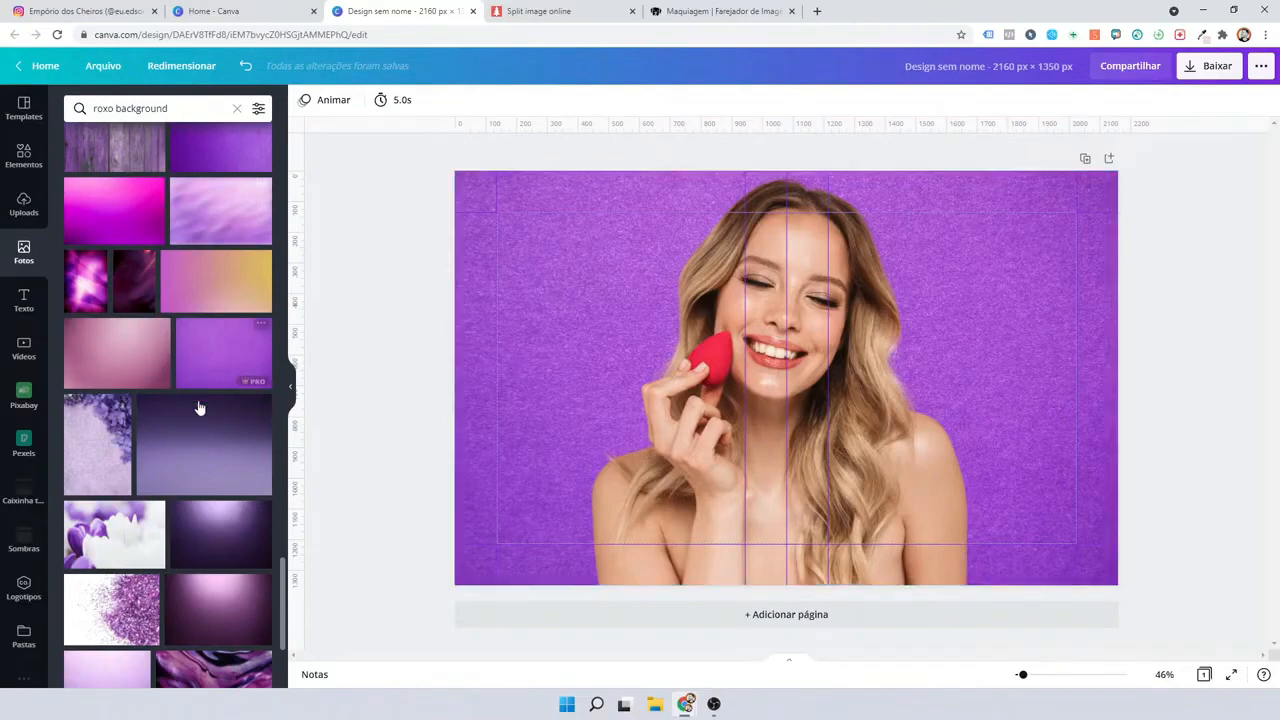
Try the dark bluish-purple photo with small white specks as the page background.
scroll(205, 445, "down", 4)
scroll(203, 438, "down", 2)
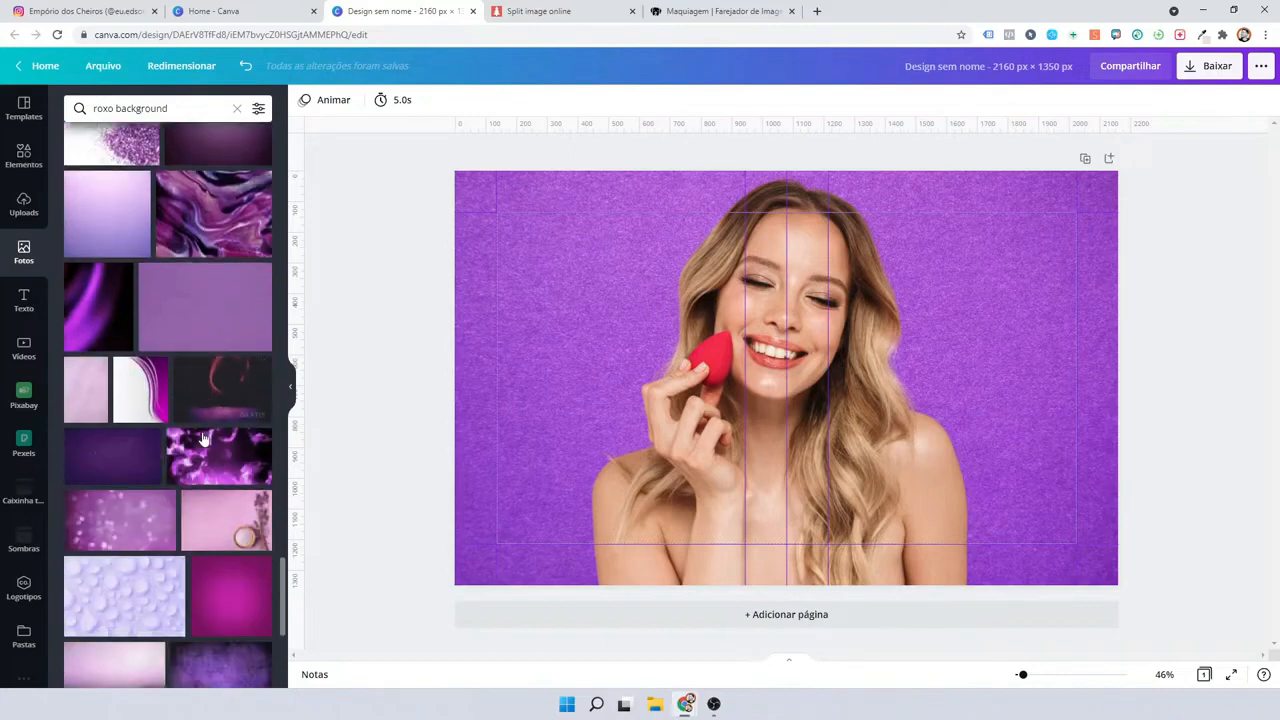
scroll(120, 400, "down", 2)
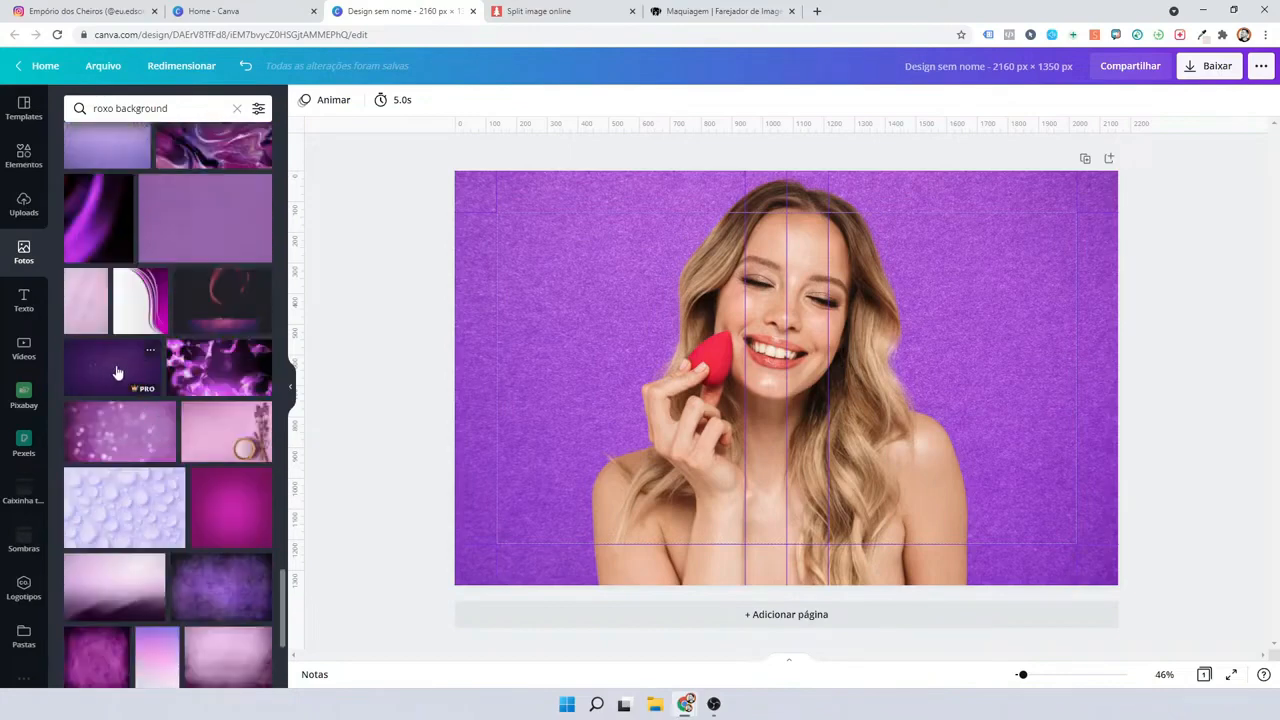
left_click_drag(115, 370, 504, 306)
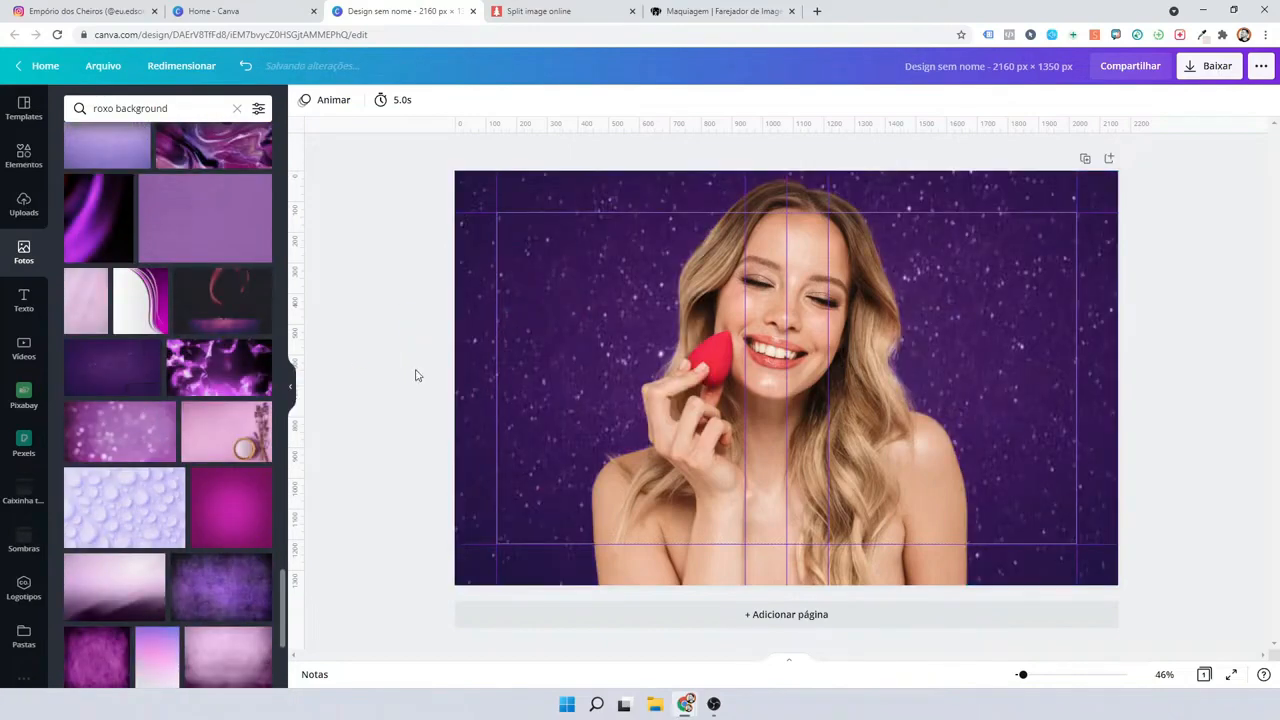
Find the dark magenta-purple textured photo among the purple backgrounds and fill the page background with it.
scroll(191, 434, "down", 2)
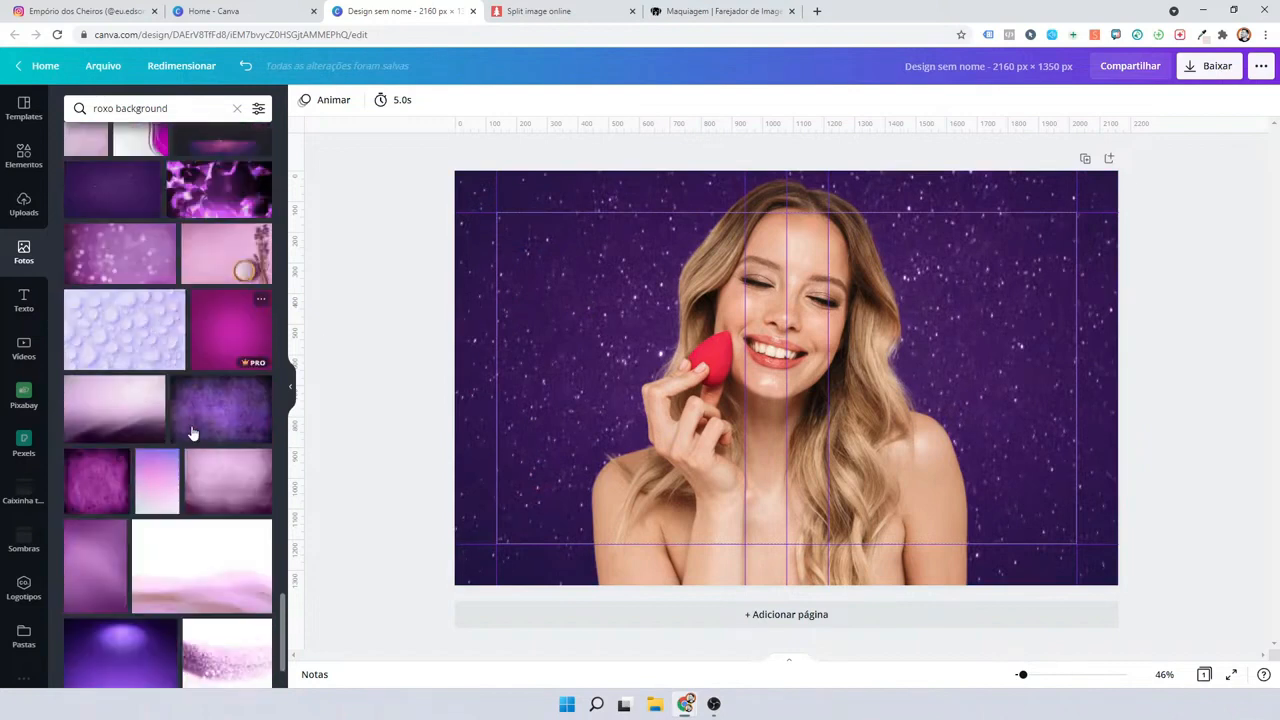
scroll(197, 400, "down", 4)
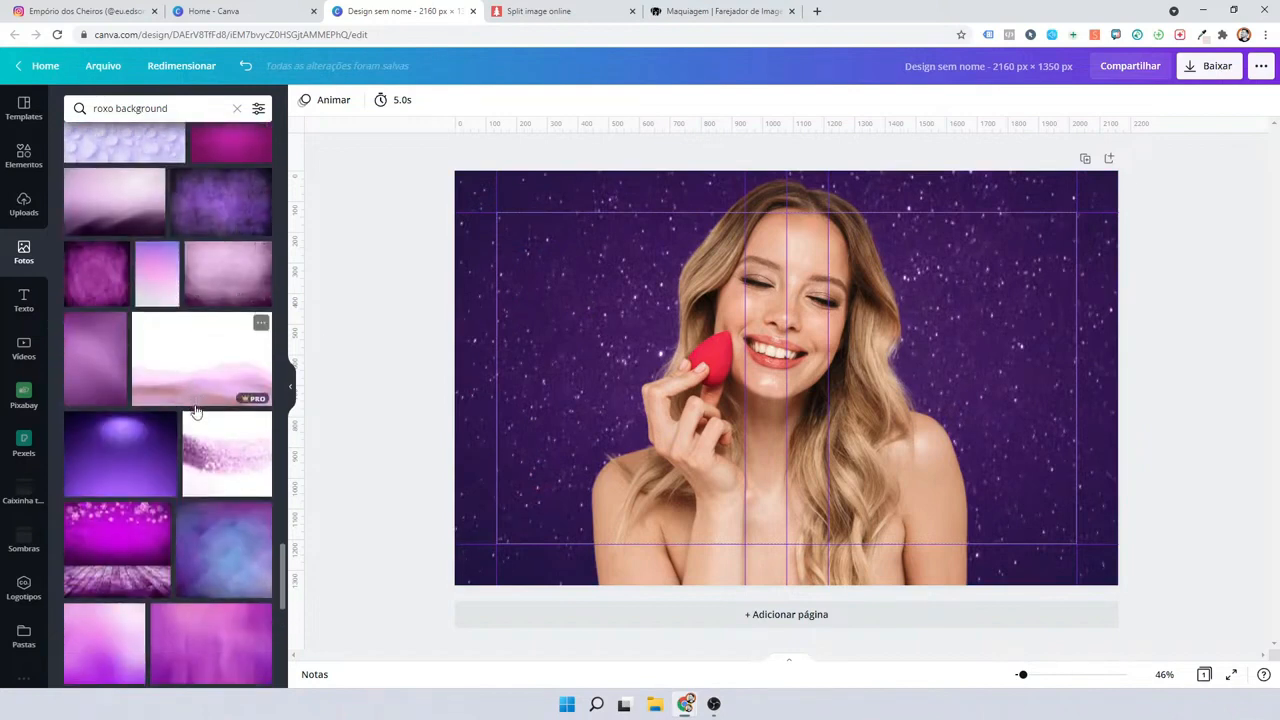
scroll(194, 405, "down", 2)
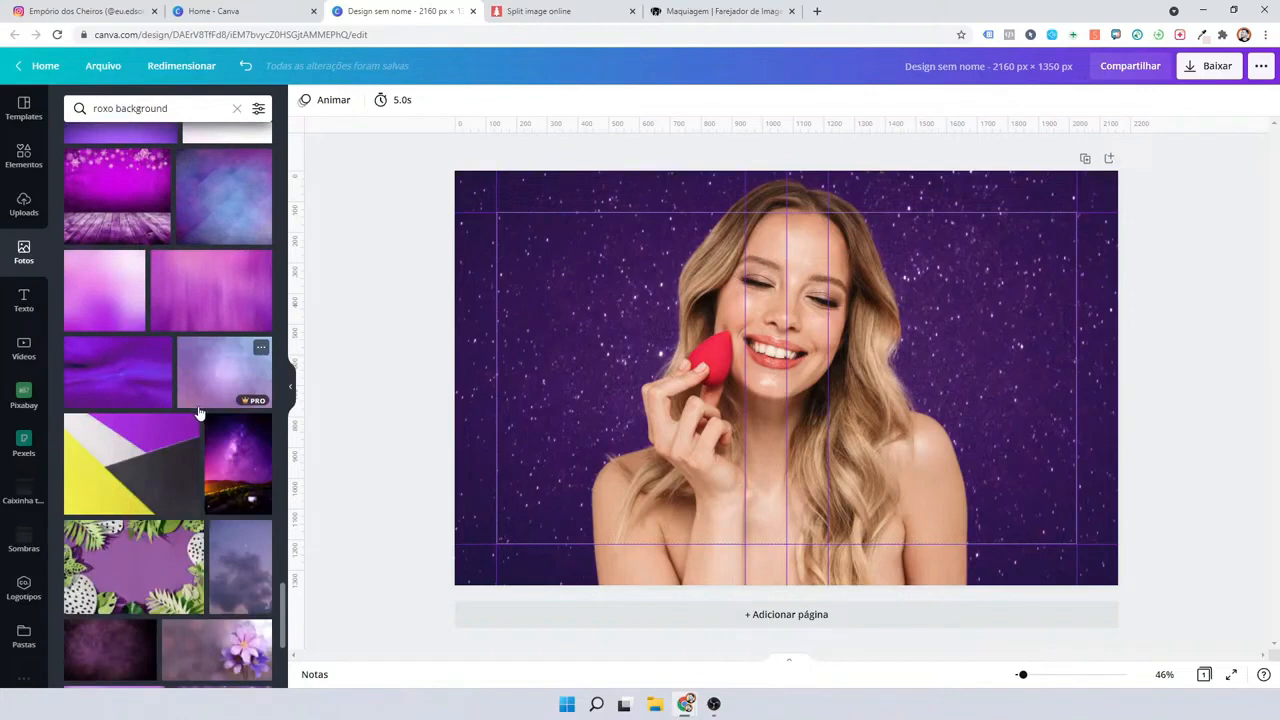
scroll(197, 413, "down", 4)
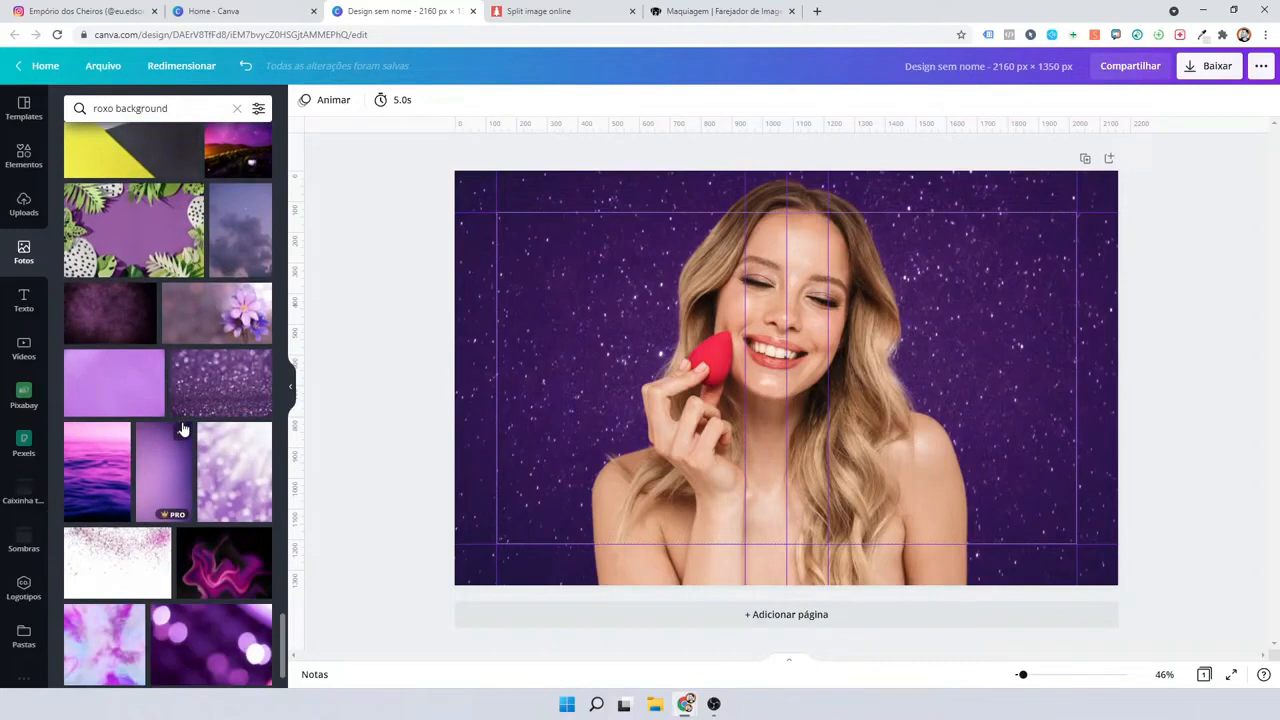
scroll(183, 425, "down", 3)
scroll(183, 421, "down", 2)
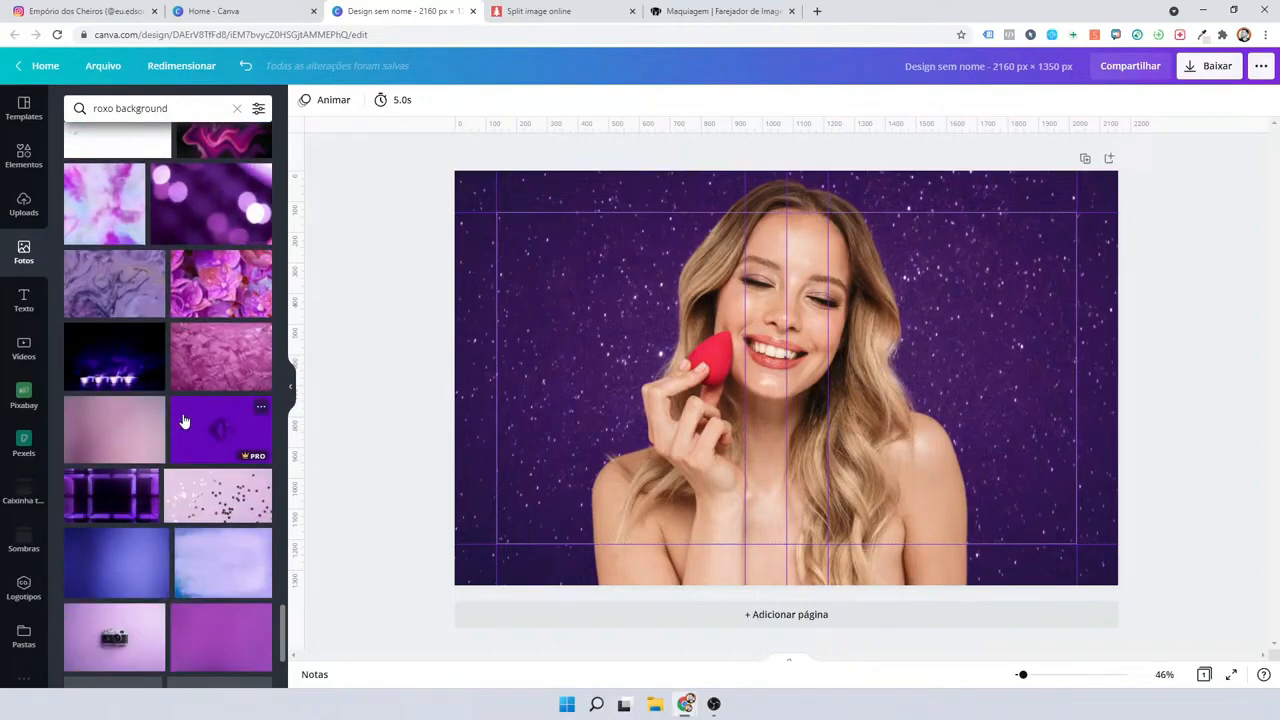
scroll(183, 421, "down", 3)
scroll(183, 418, "down", 3)
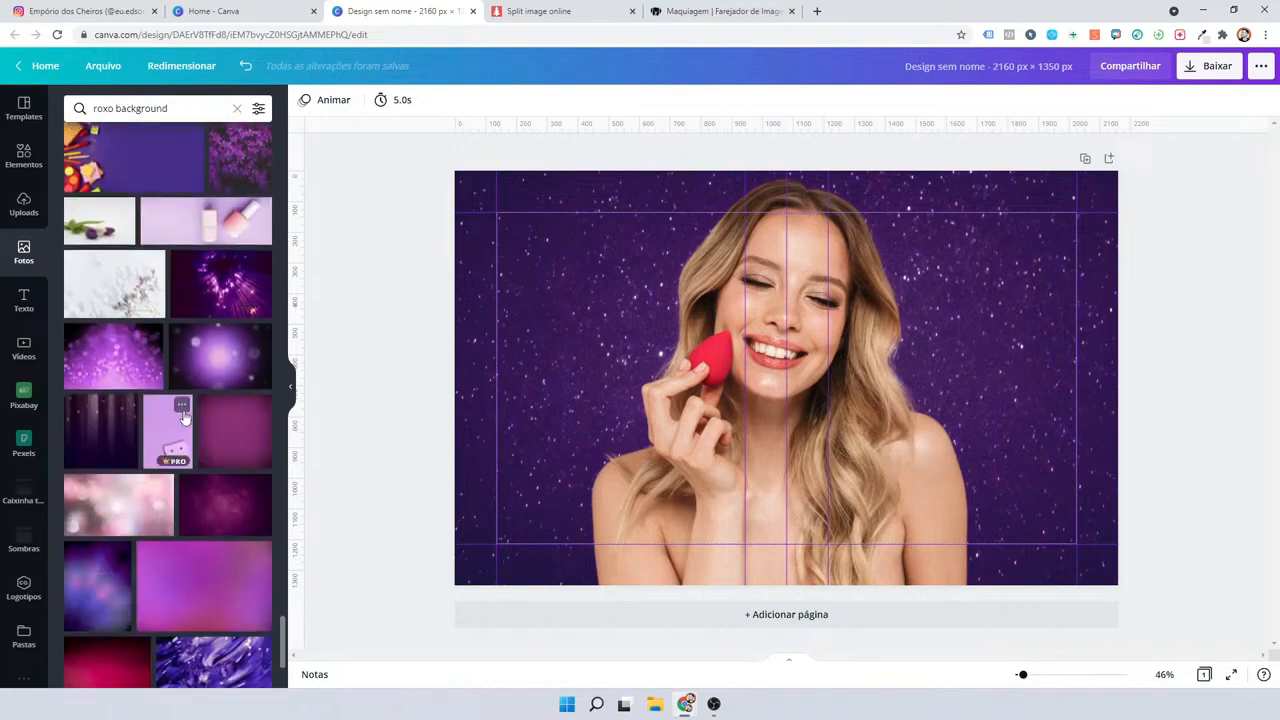
scroll(183, 418, "down", 2)
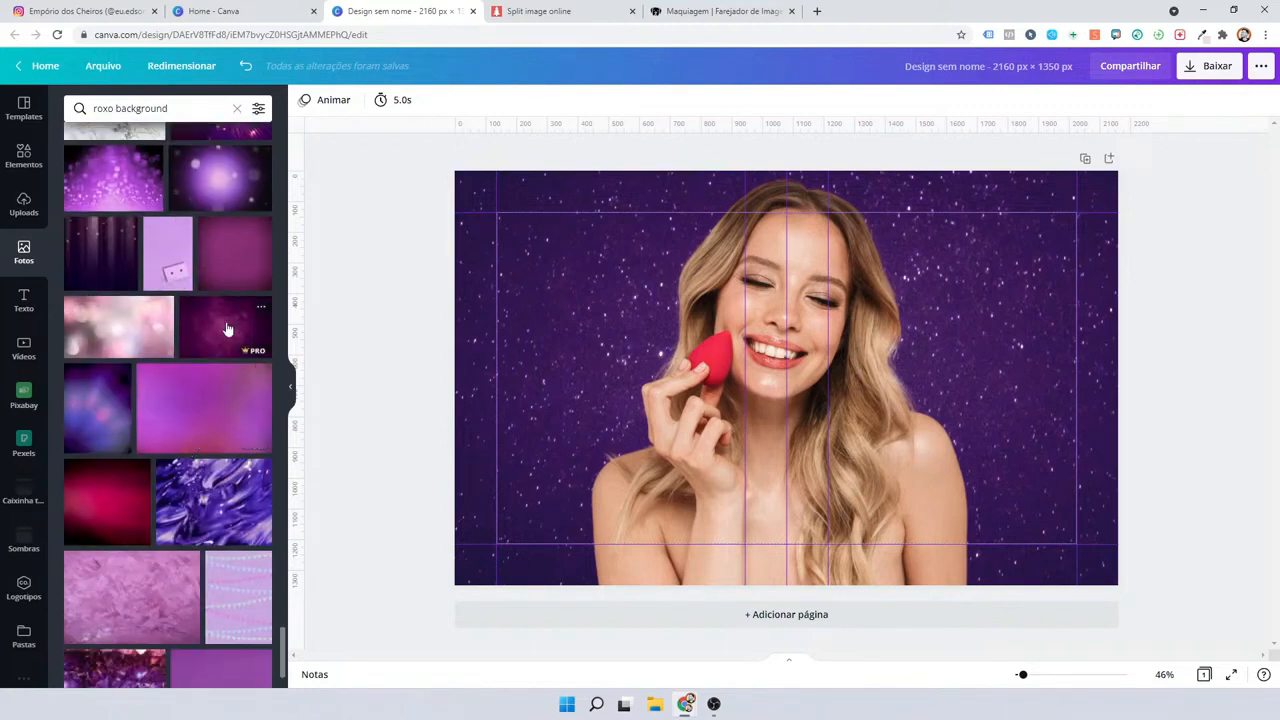
left_click_drag(227, 330, 472, 274)
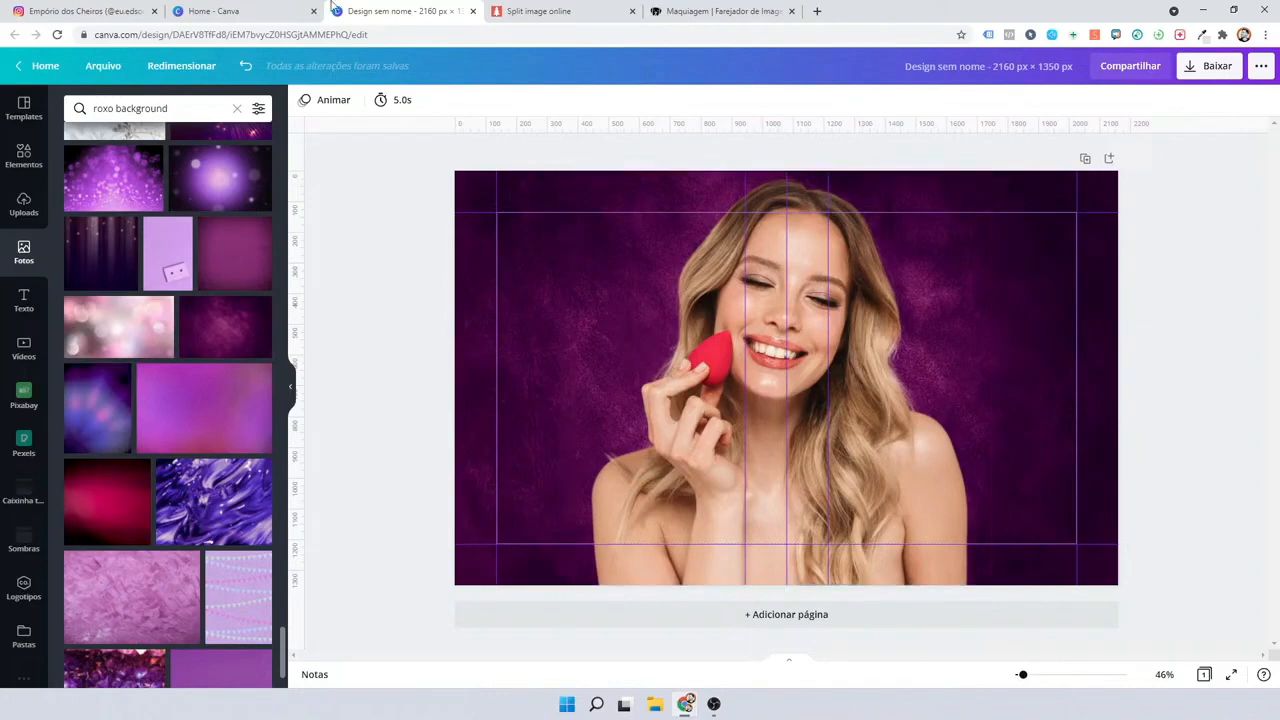
Check the original "MULHER" post on Instagram for its colours and layout, and return to the design.
left_click(257, 8)
left_click(113, 8)
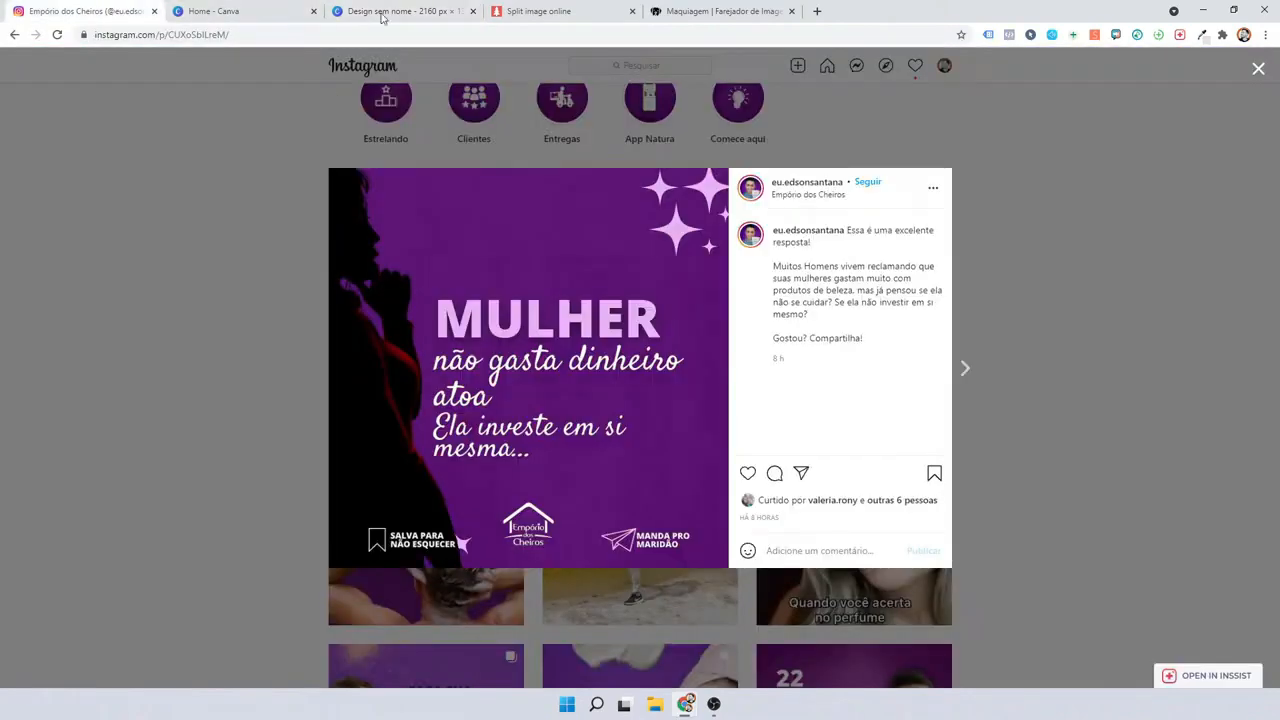
left_click(418, 8)
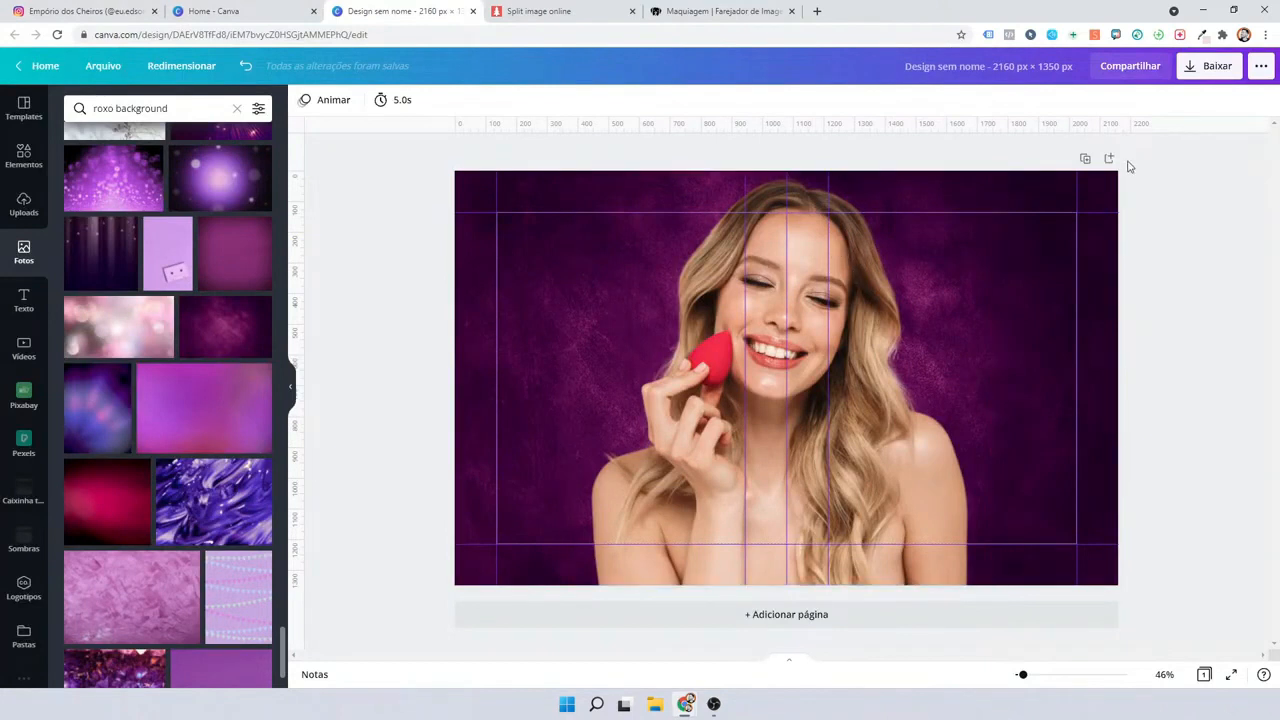
Duplicate the page and try the black photo with pink glitter specks as the copy's background.
left_click(1087, 159)
scroll(218, 410, "down", 1)
scroll(218, 410, "down", 4)
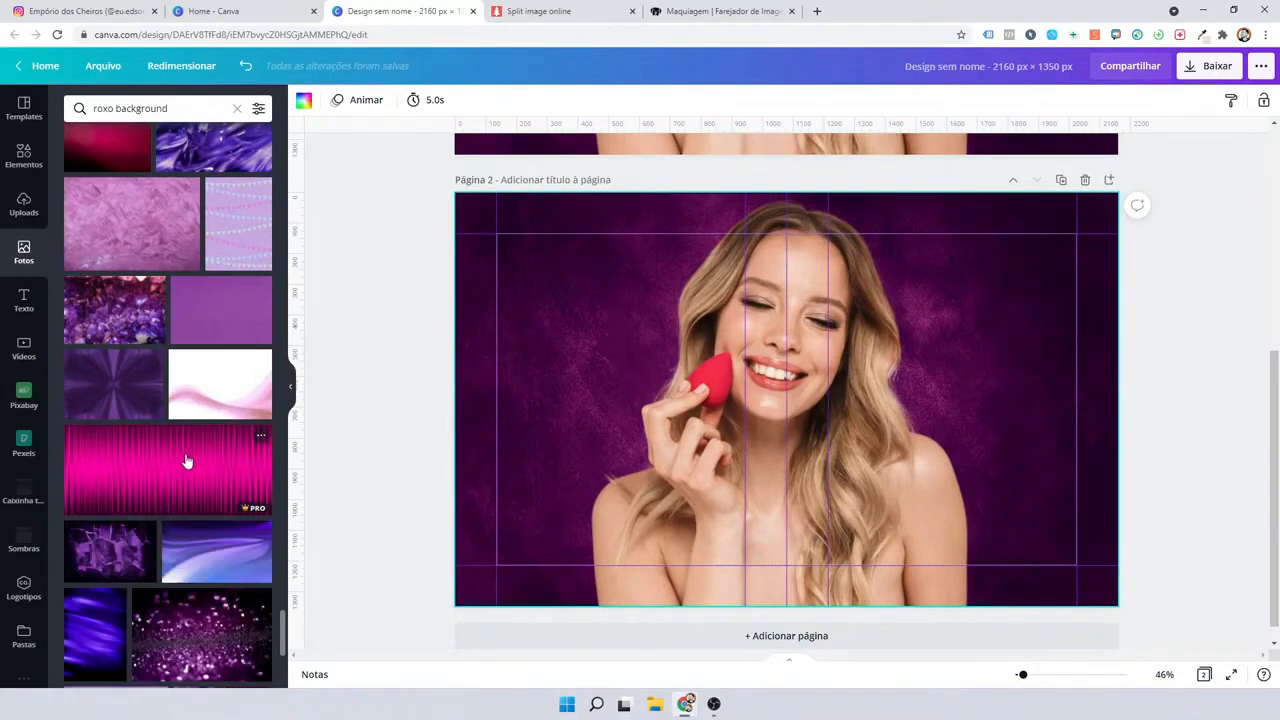
scroll(185, 461, "down", 5)
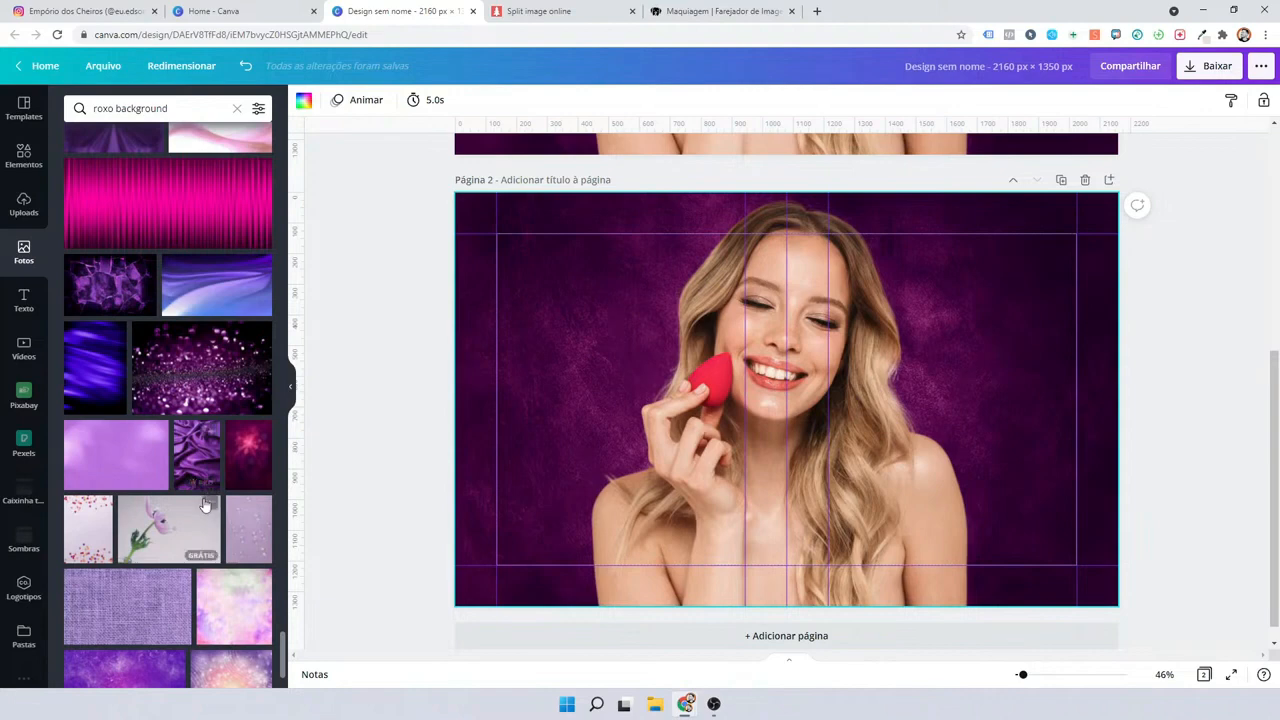
scroll(207, 490, "down", 7)
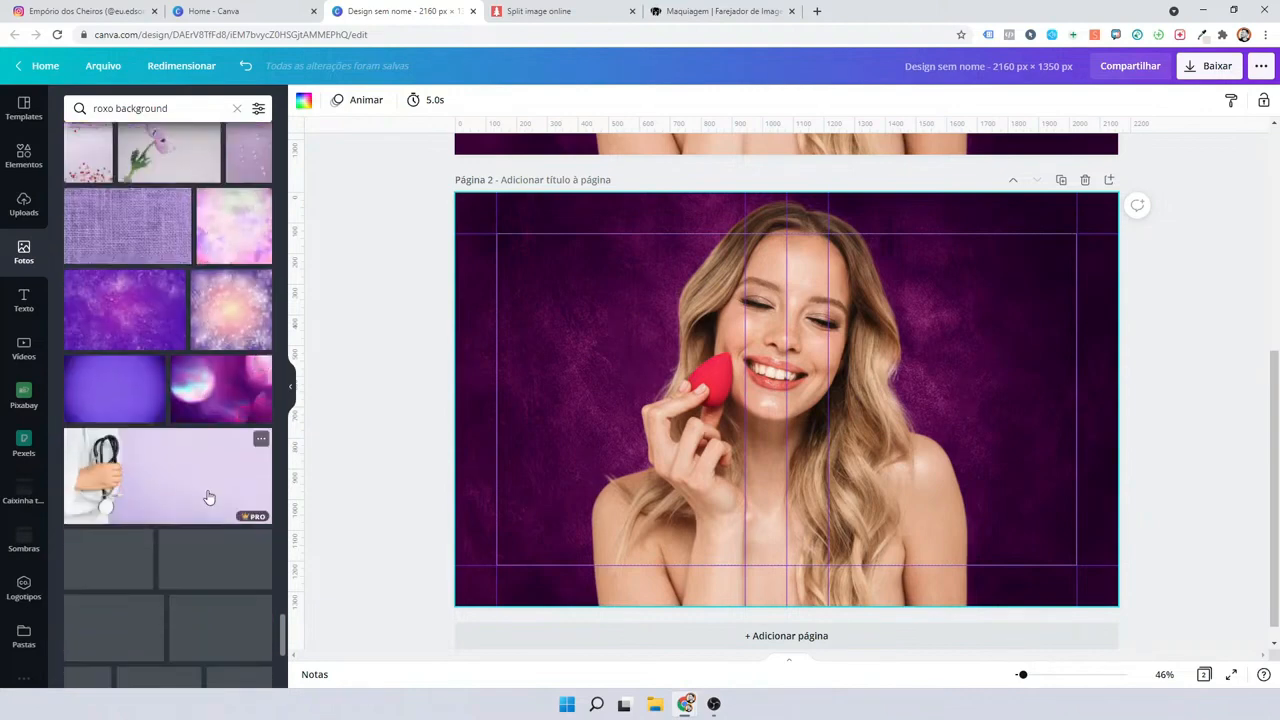
scroll(208, 497, "down", 5)
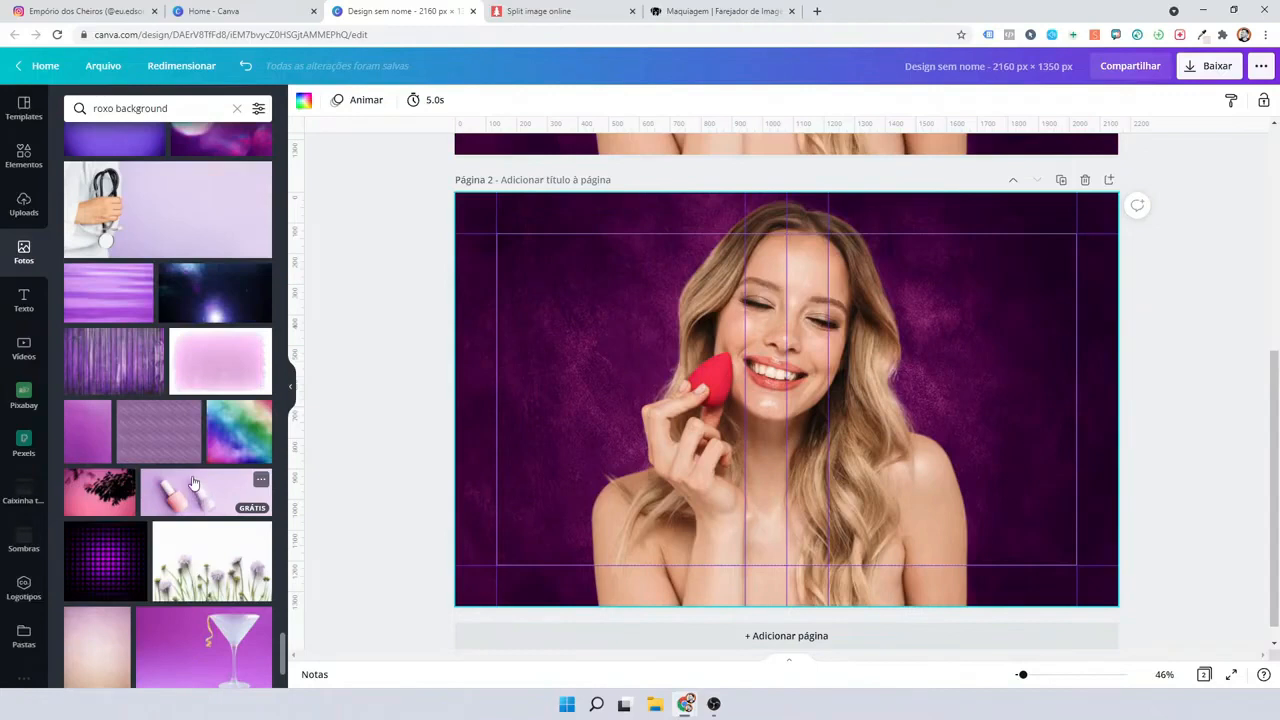
scroll(193, 484, "down", 8)
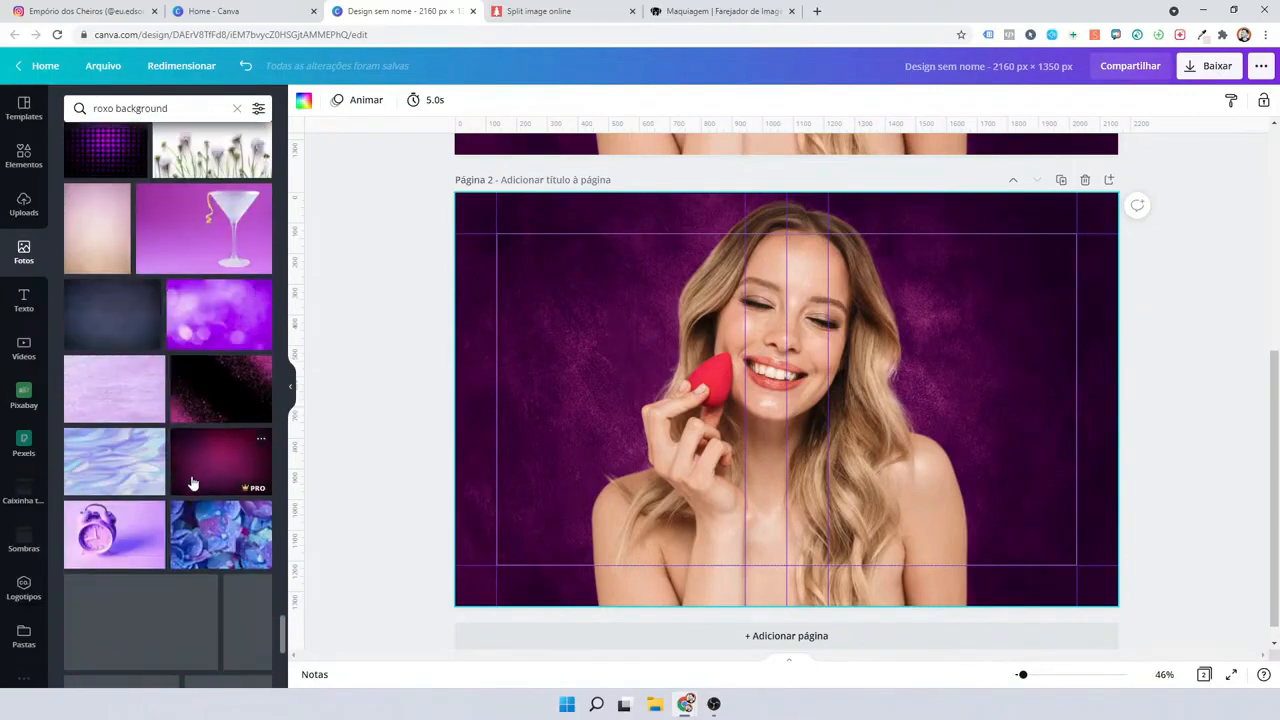
scroll(193, 484, "down", 4)
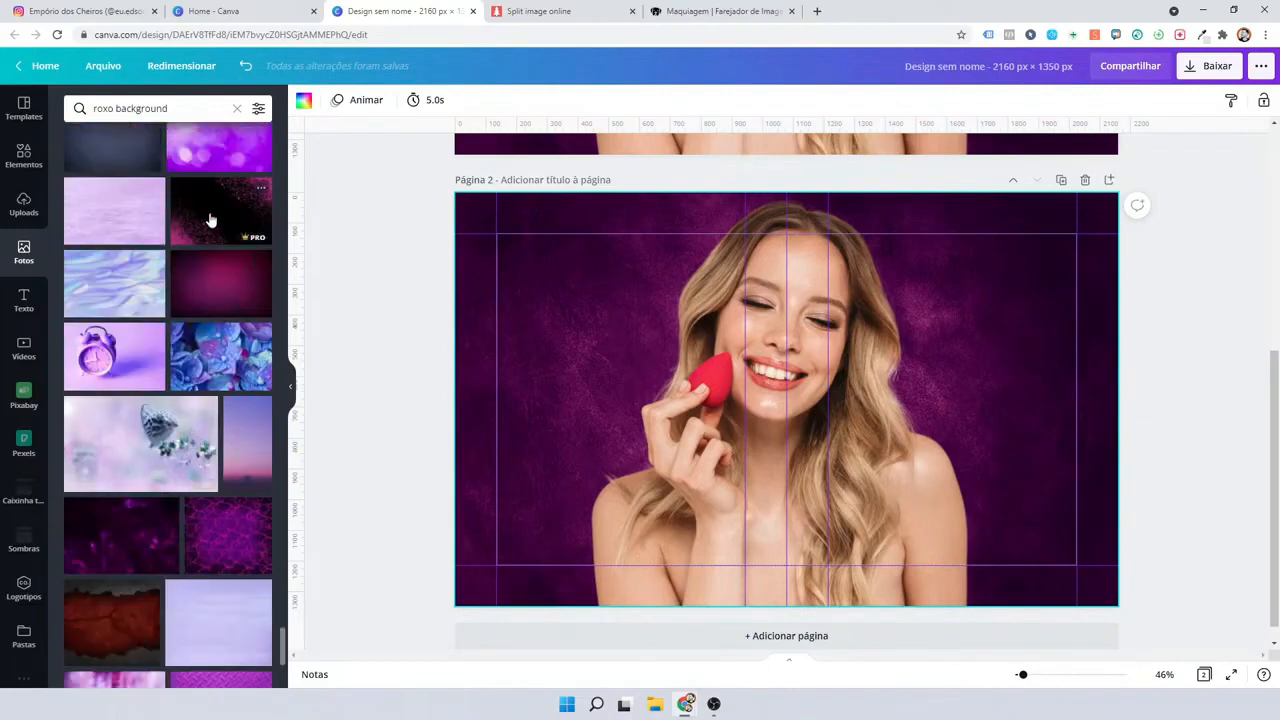
left_click_drag(210, 220, 472, 319)
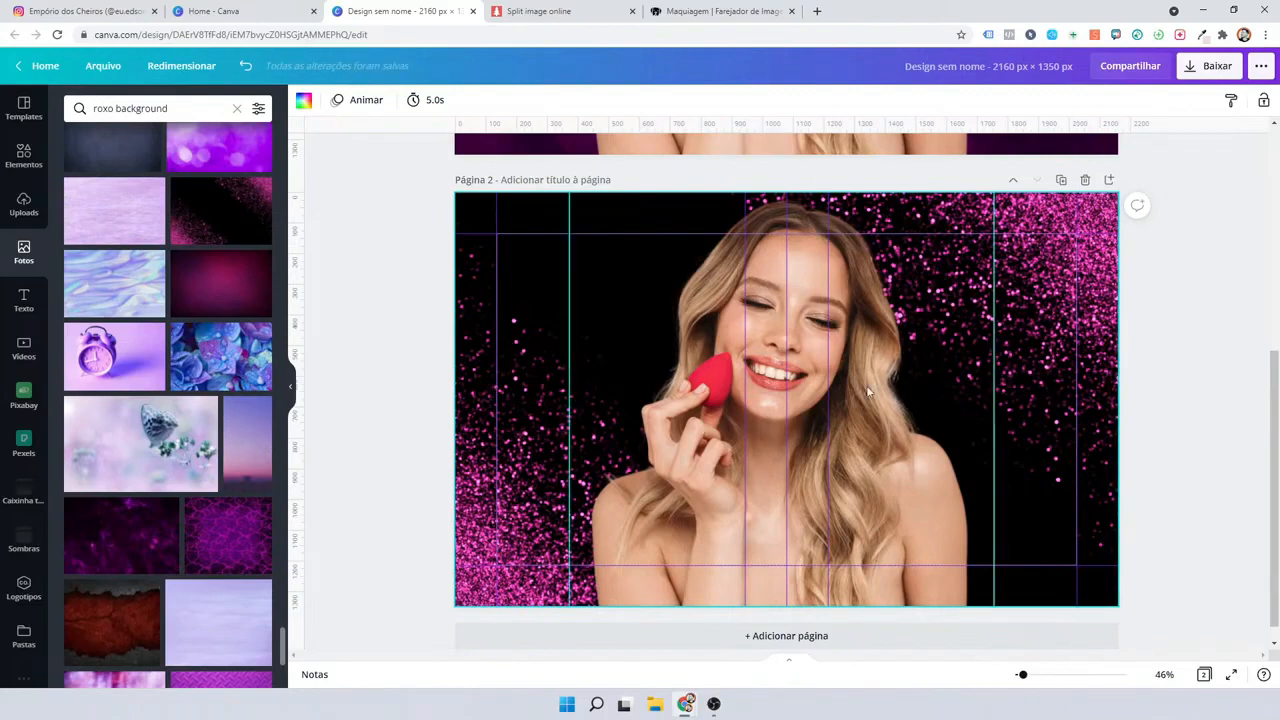
Fill page 2's background with the bright magenta glitter photo and compare it with page 1.
scroll(90, 510, "down", 5)
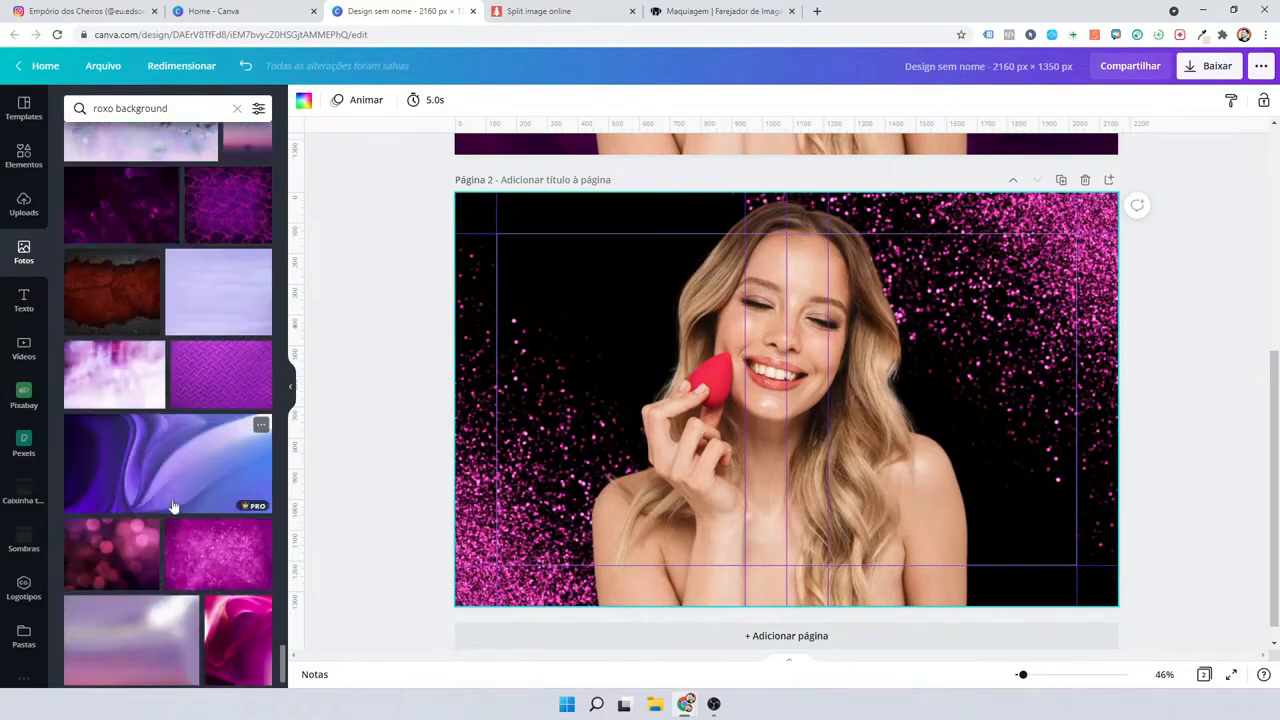
scroll(182, 511, "down", 1)
left_click_drag(229, 471, 480, 365)
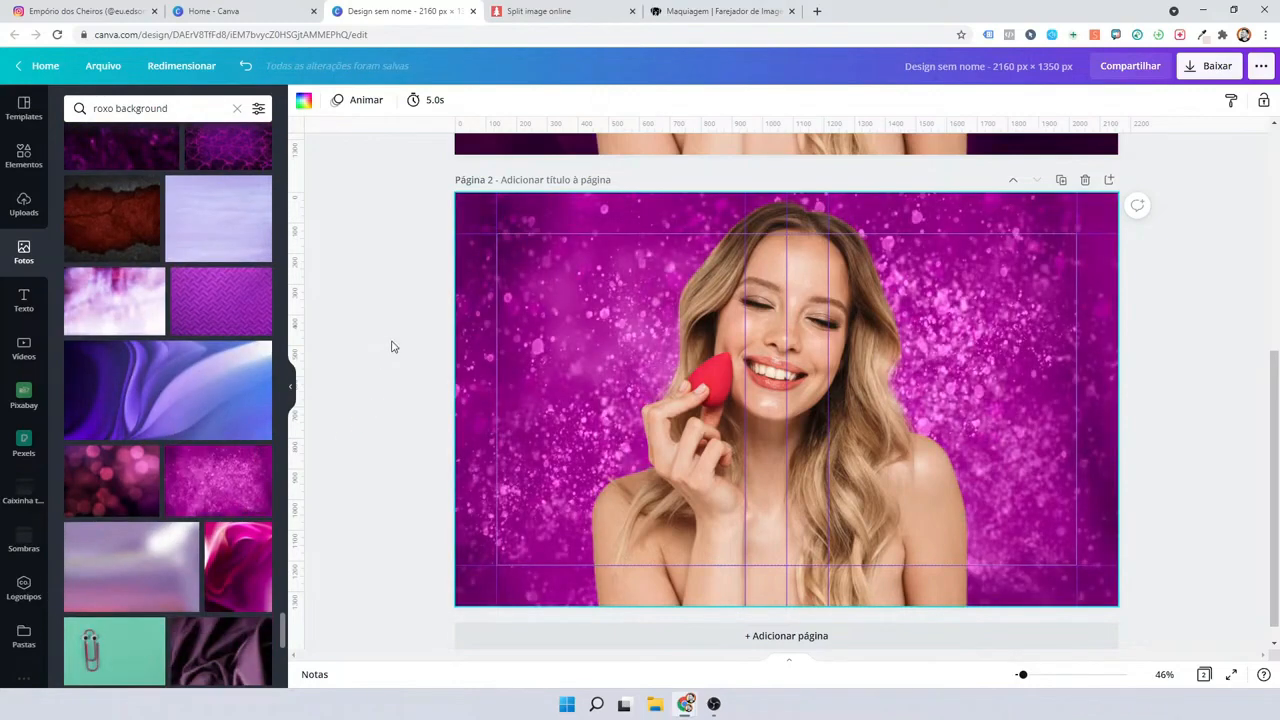
scroll(383, 409, "up", 5)
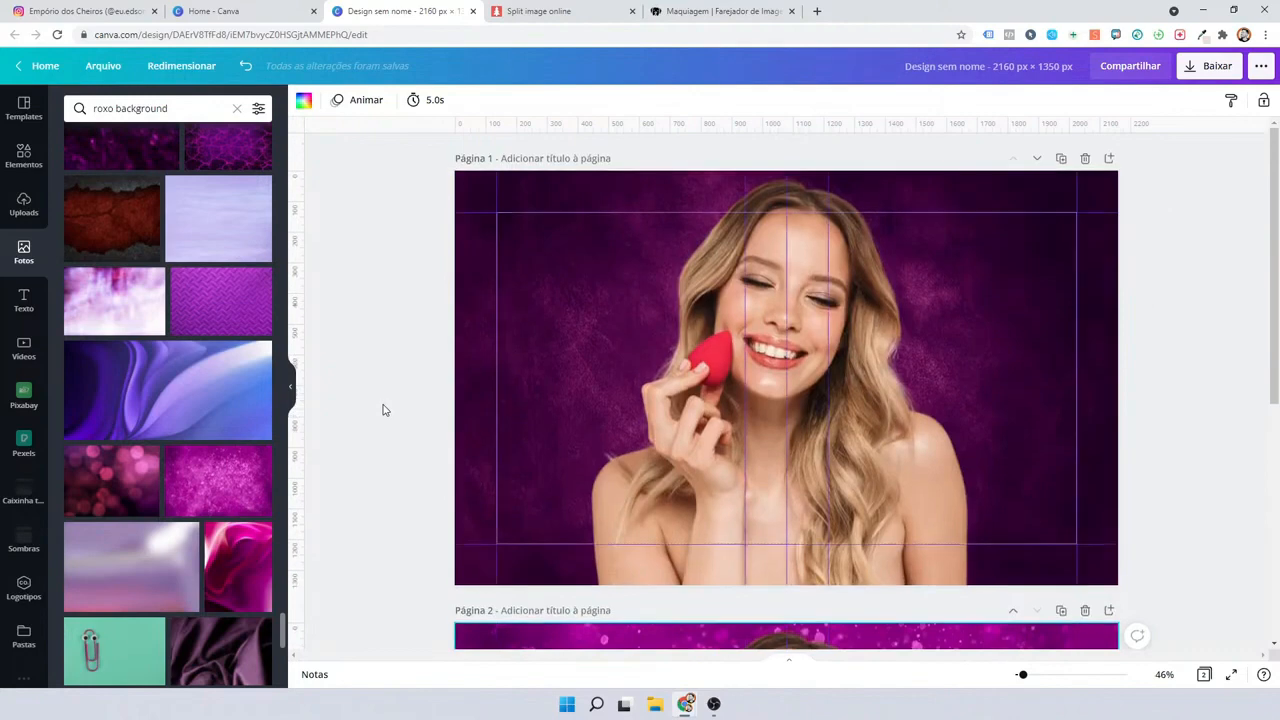
scroll(383, 409, "down", 5)
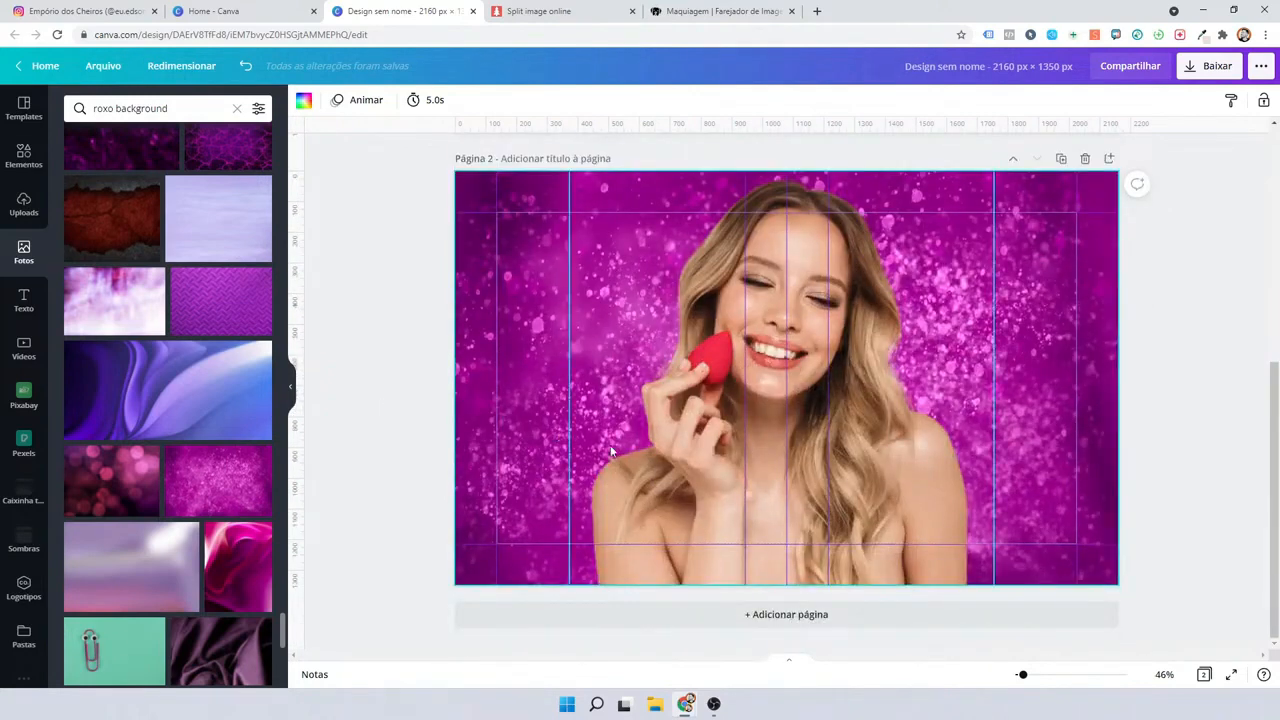
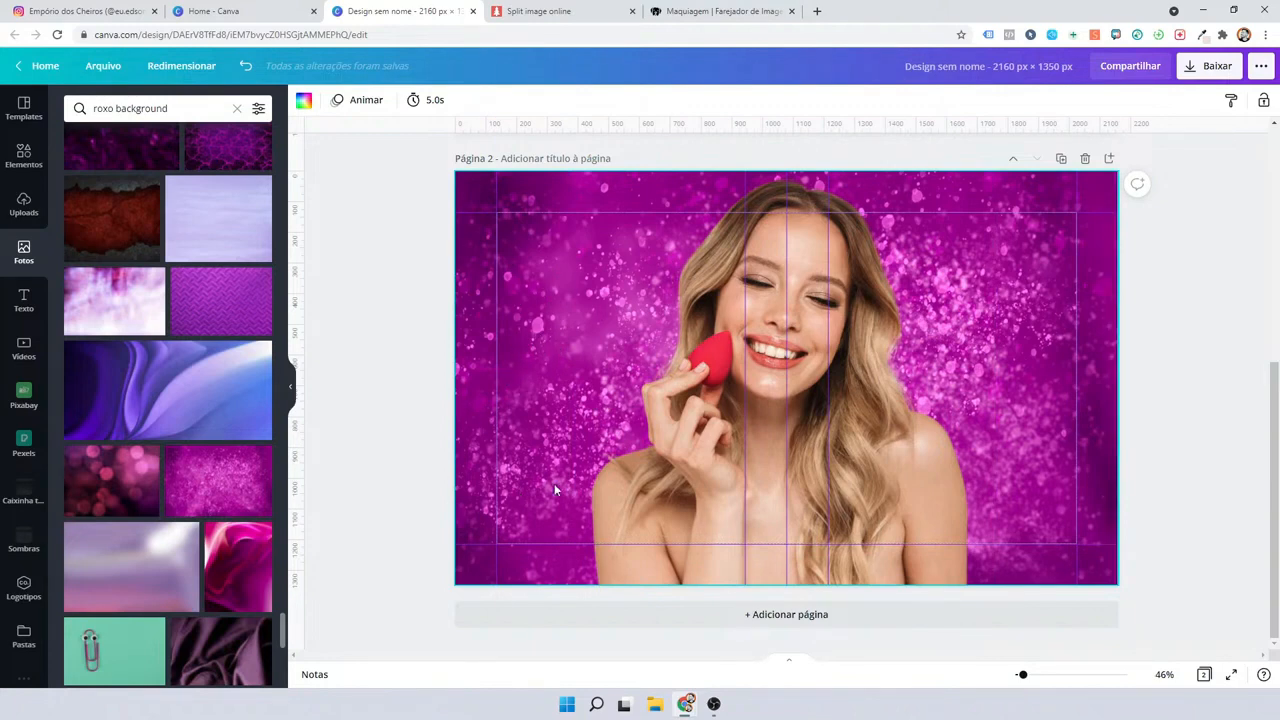
scroll(565, 478, "up", 5)
scroll(556, 457, "down", 3)
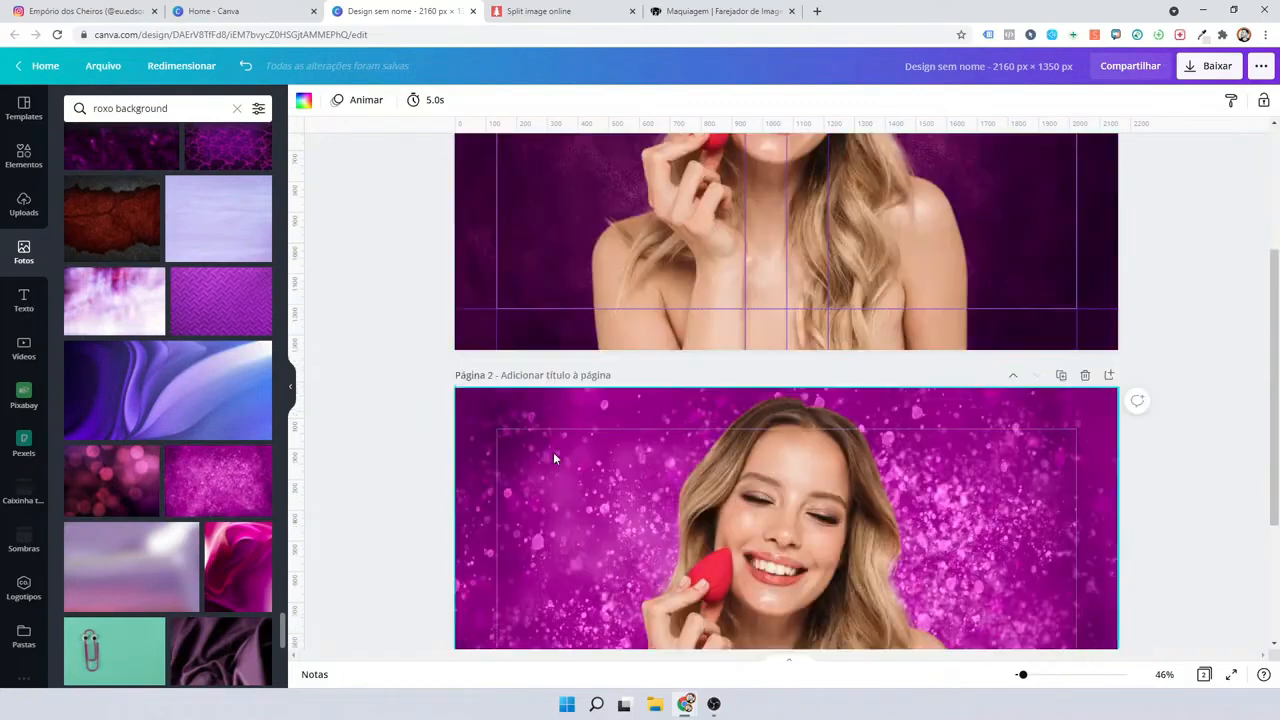
scroll(553, 457, "down", 2)
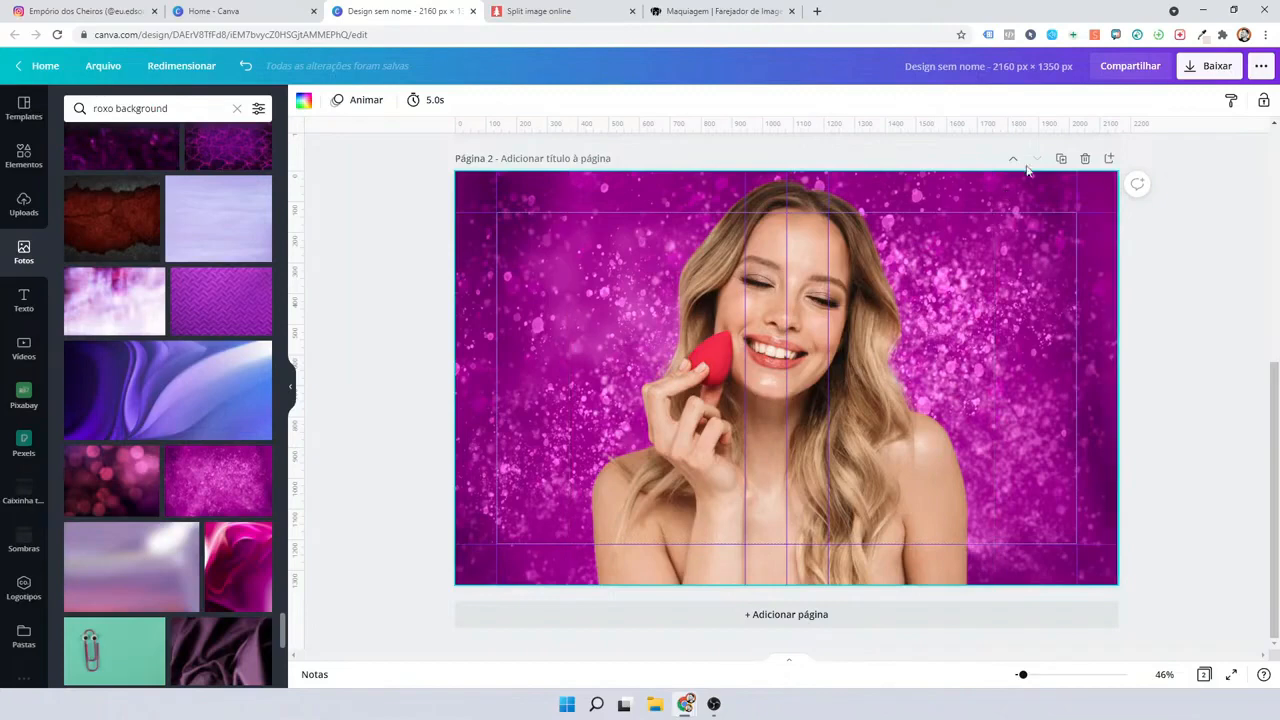
Duplicate page 2 and try the purple nail-polish photo as the background of the new page.
left_click(1060, 158)
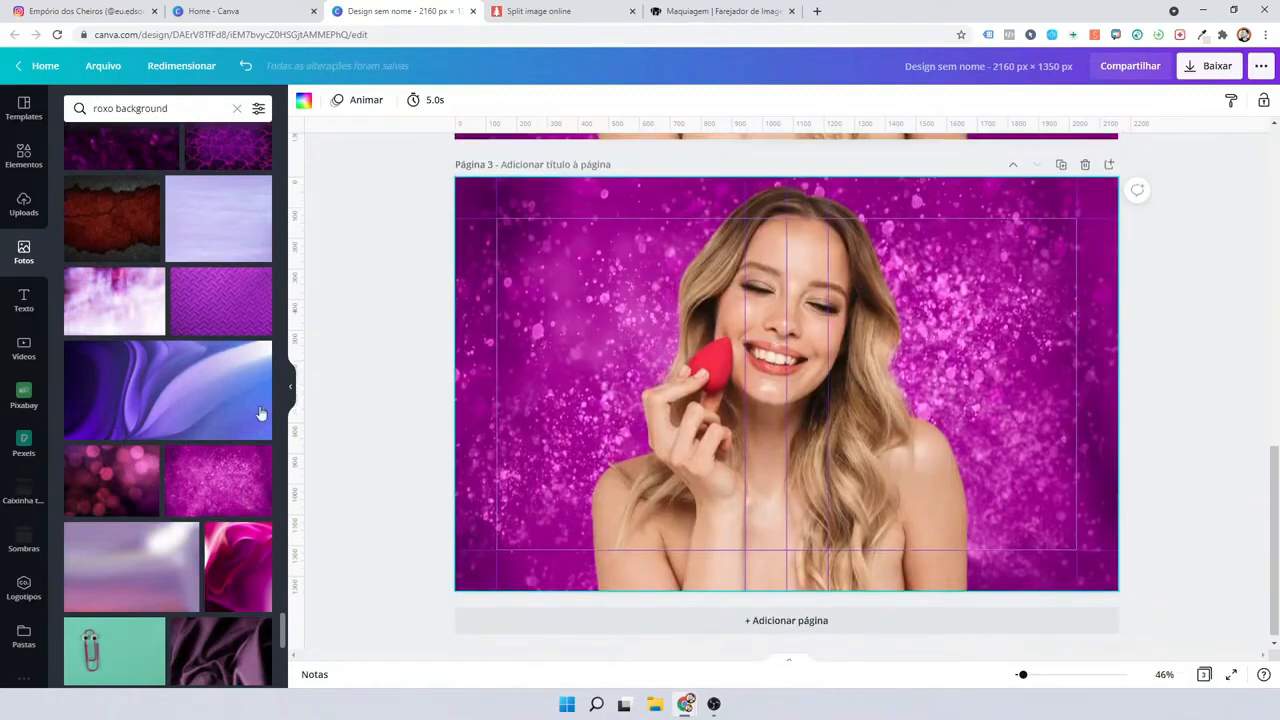
scroll(170, 515, "down", 5)
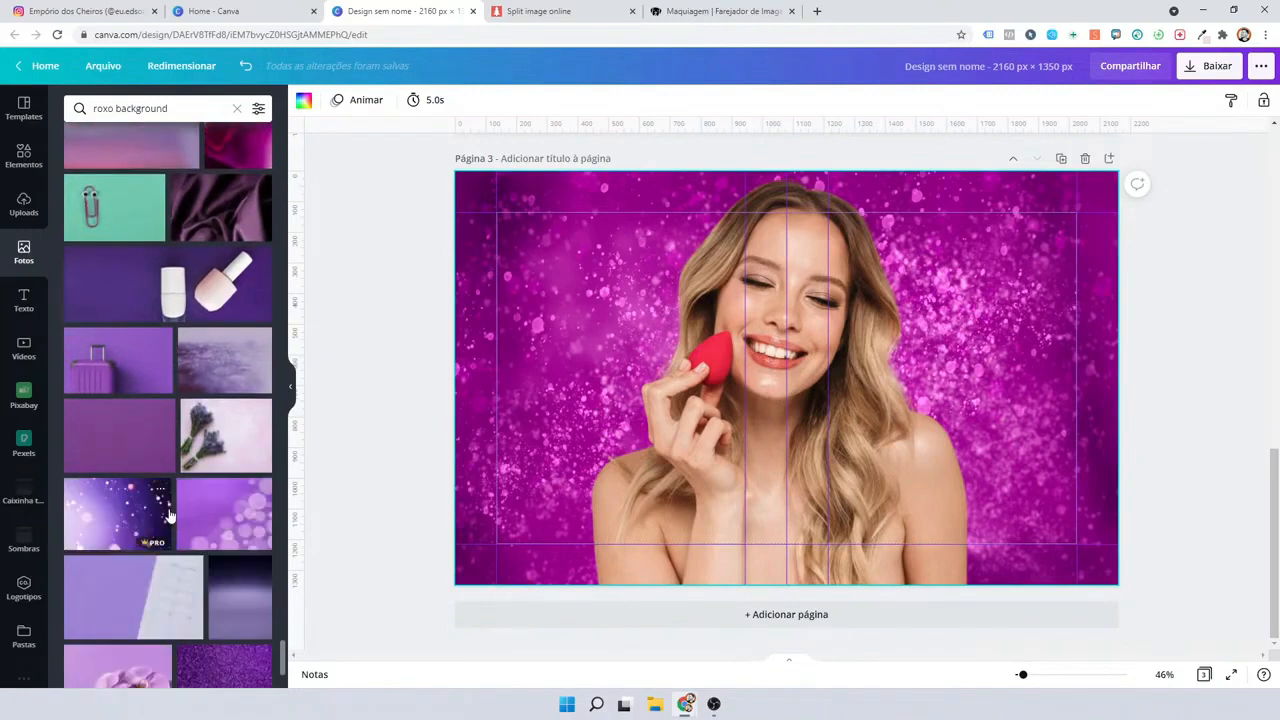
left_click_drag(132, 286, 482, 268)
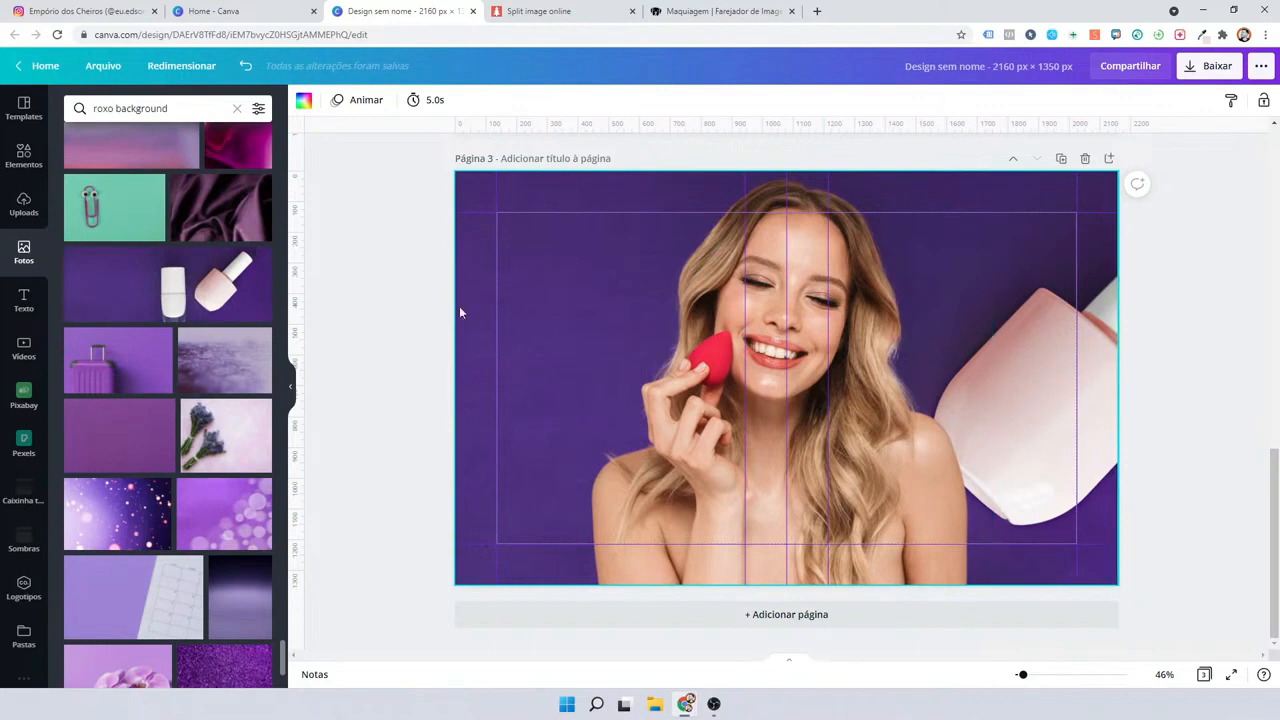
Find the dark burgundy textured photo among the purple backgrounds and fill page 3's background with it.
scroll(162, 480, "down", 2)
scroll(162, 510, "down", 3)
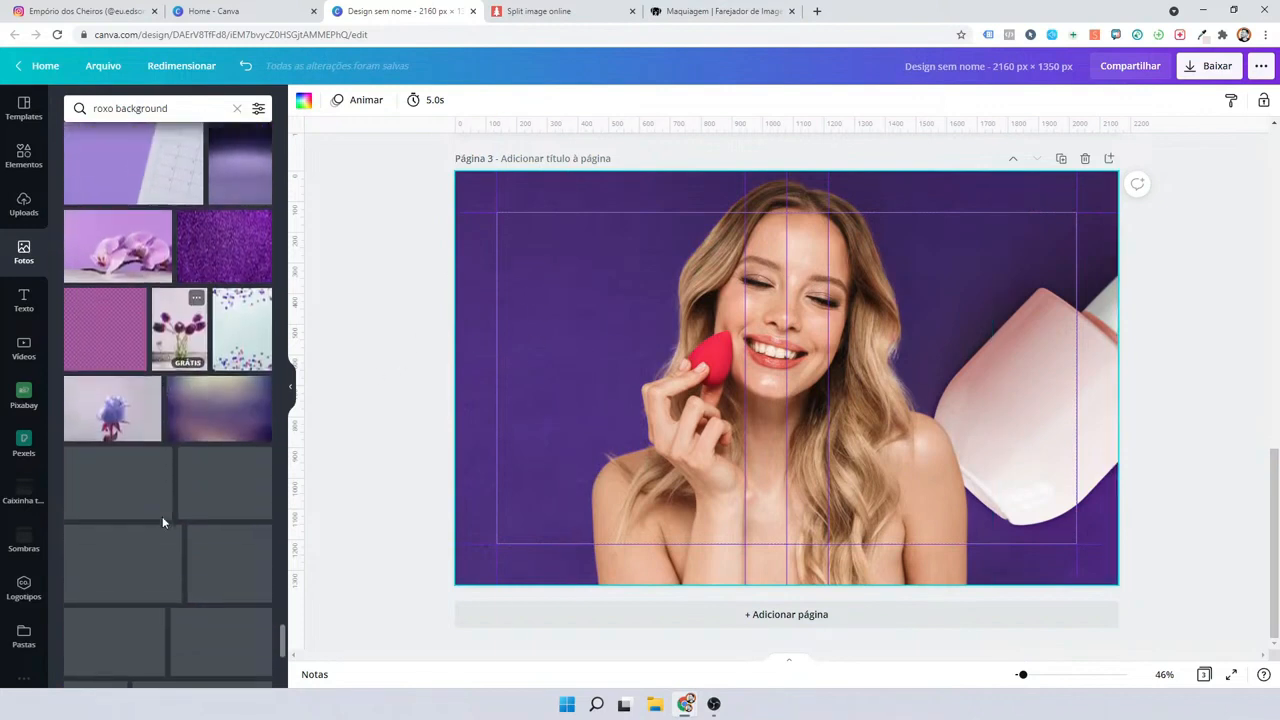
scroll(165, 527, "down", 2)
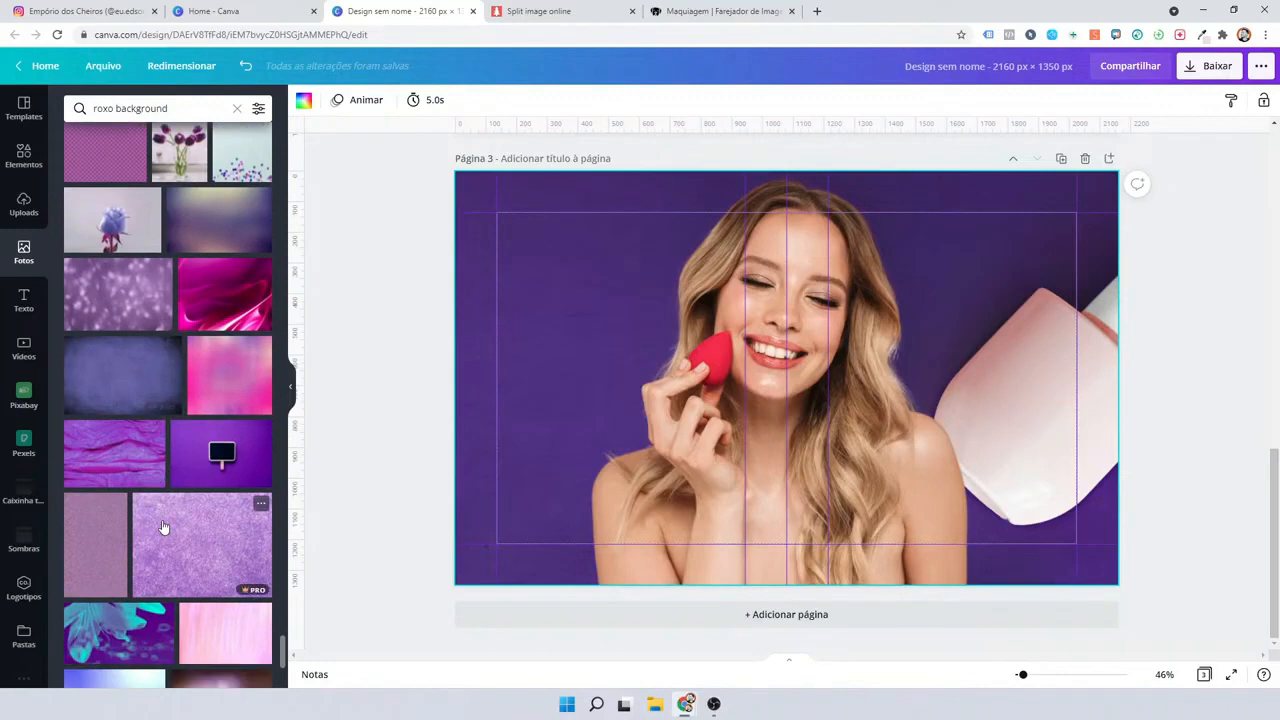
scroll(163, 527, "down", 2)
scroll(163, 527, "down", 2)
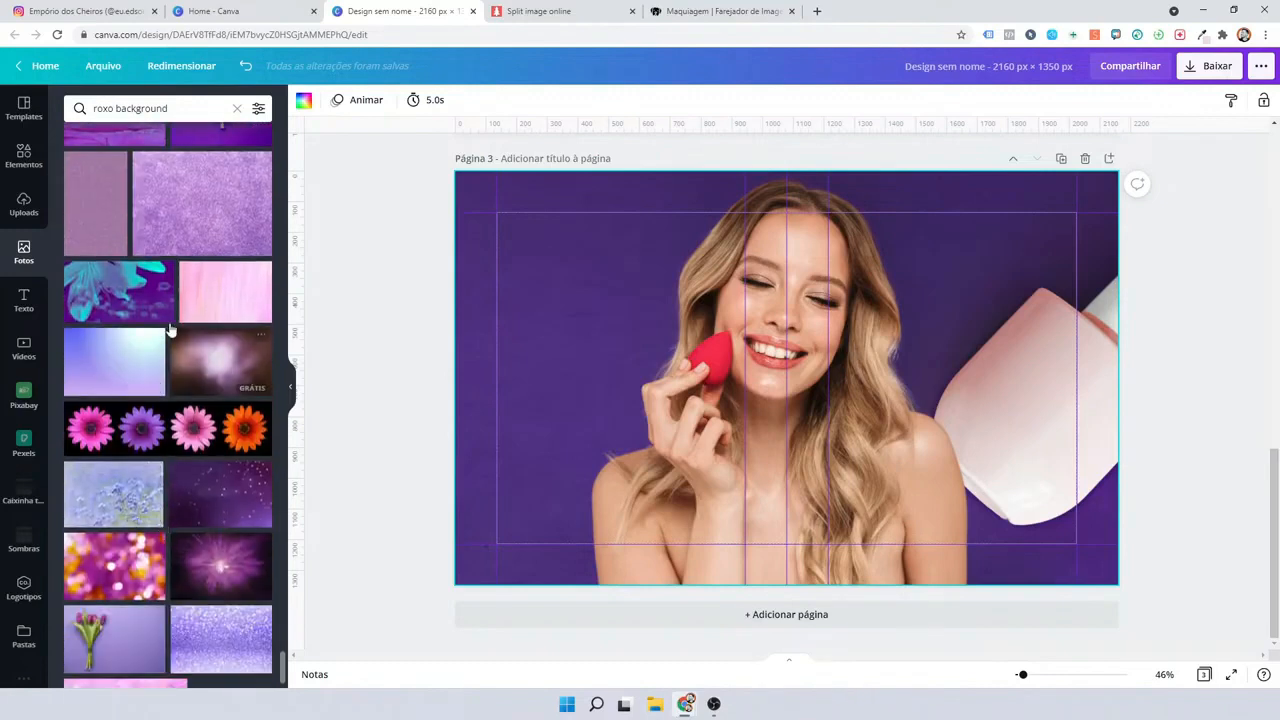
scroll(136, 478, "down", 2)
scroll(140, 487, "down", 2)
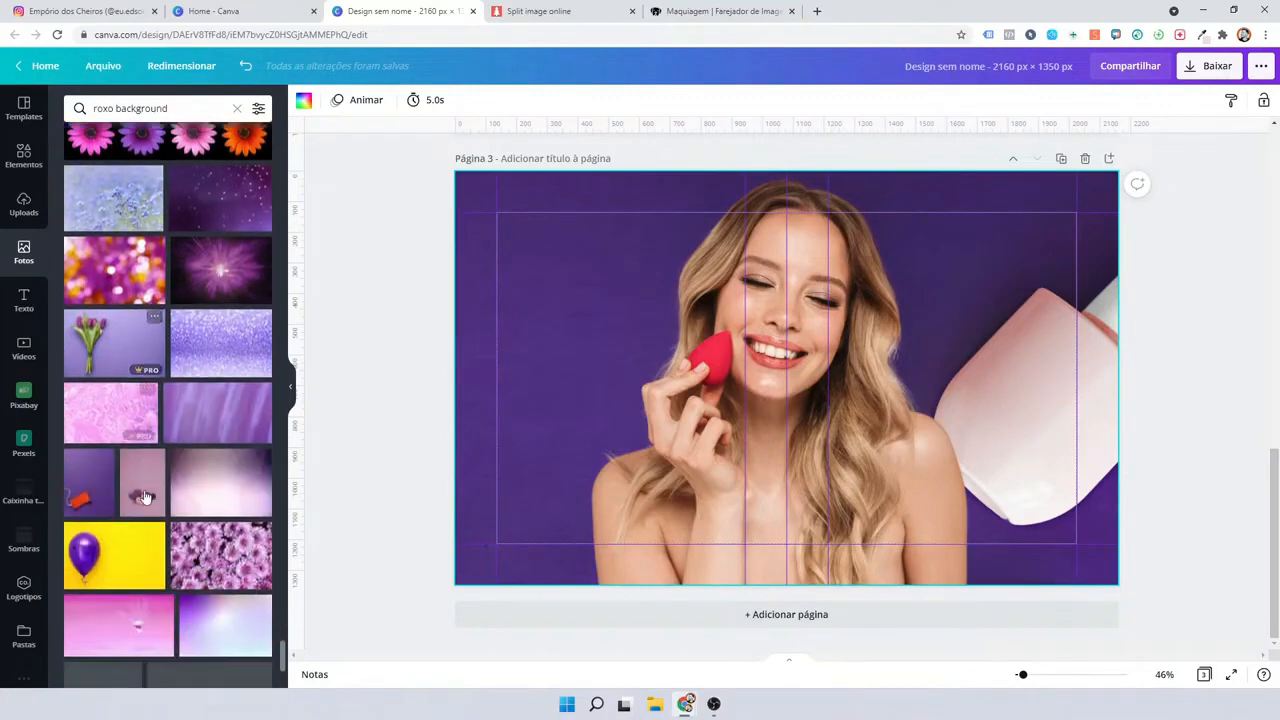
scroll(146, 493, "down", 3)
scroll(146, 493, "down", 1)
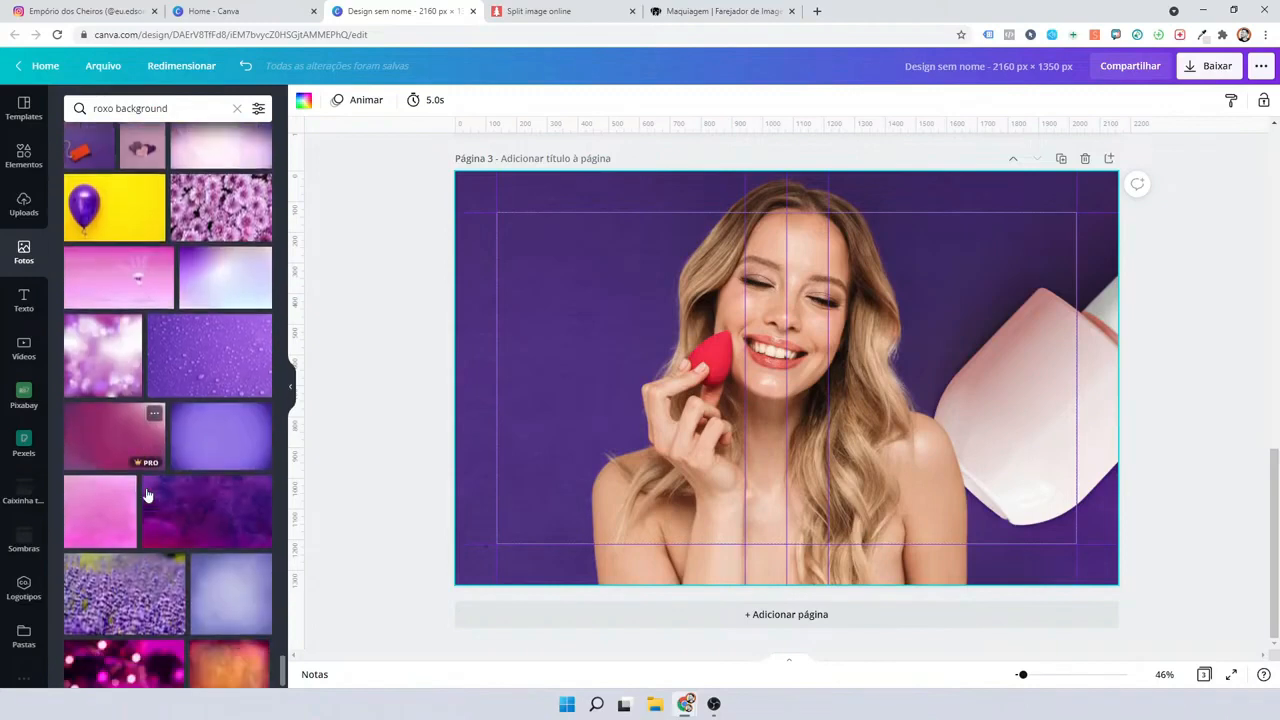
scroll(146, 494, "down", 2)
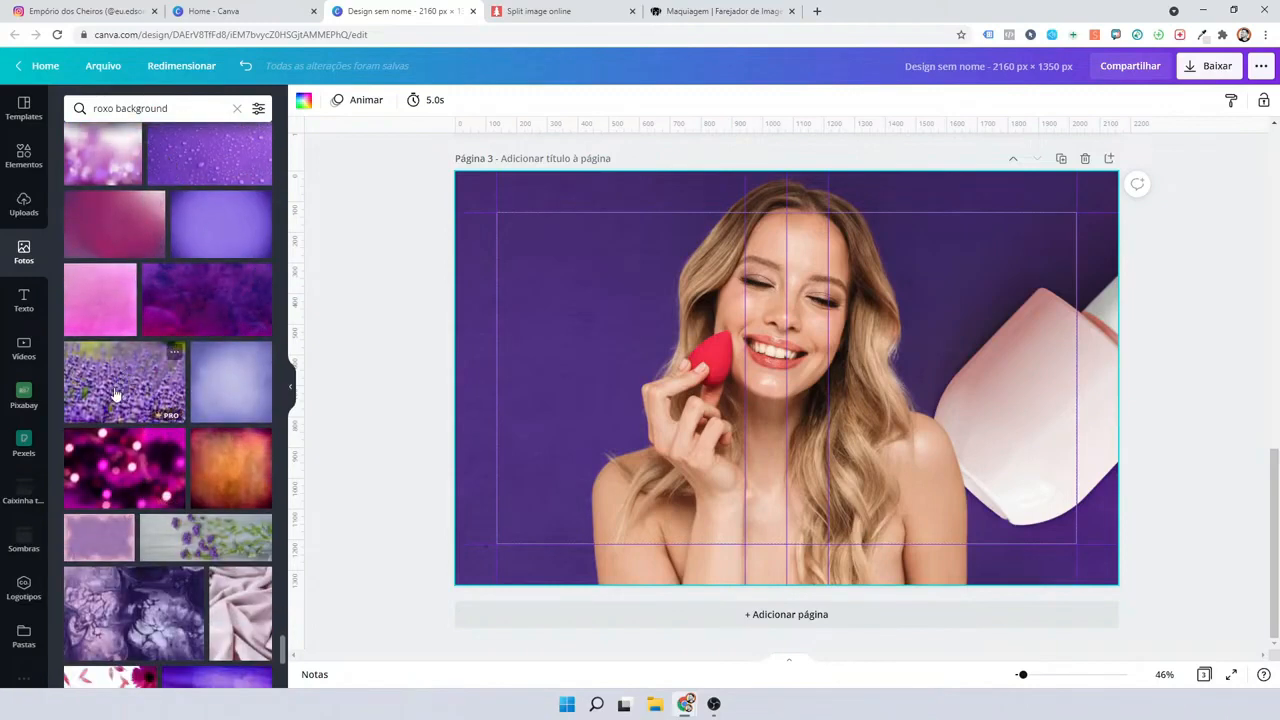
scroll(118, 405, "down", 4)
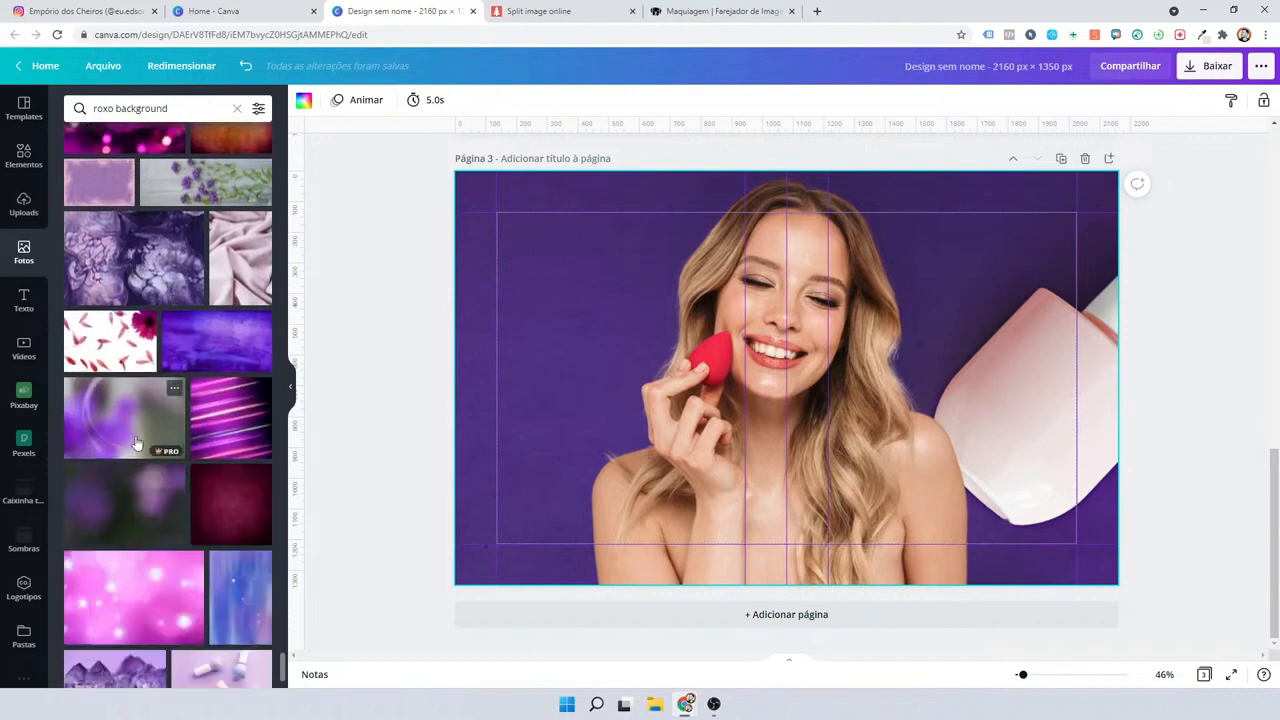
scroll(137, 443, "down", 1)
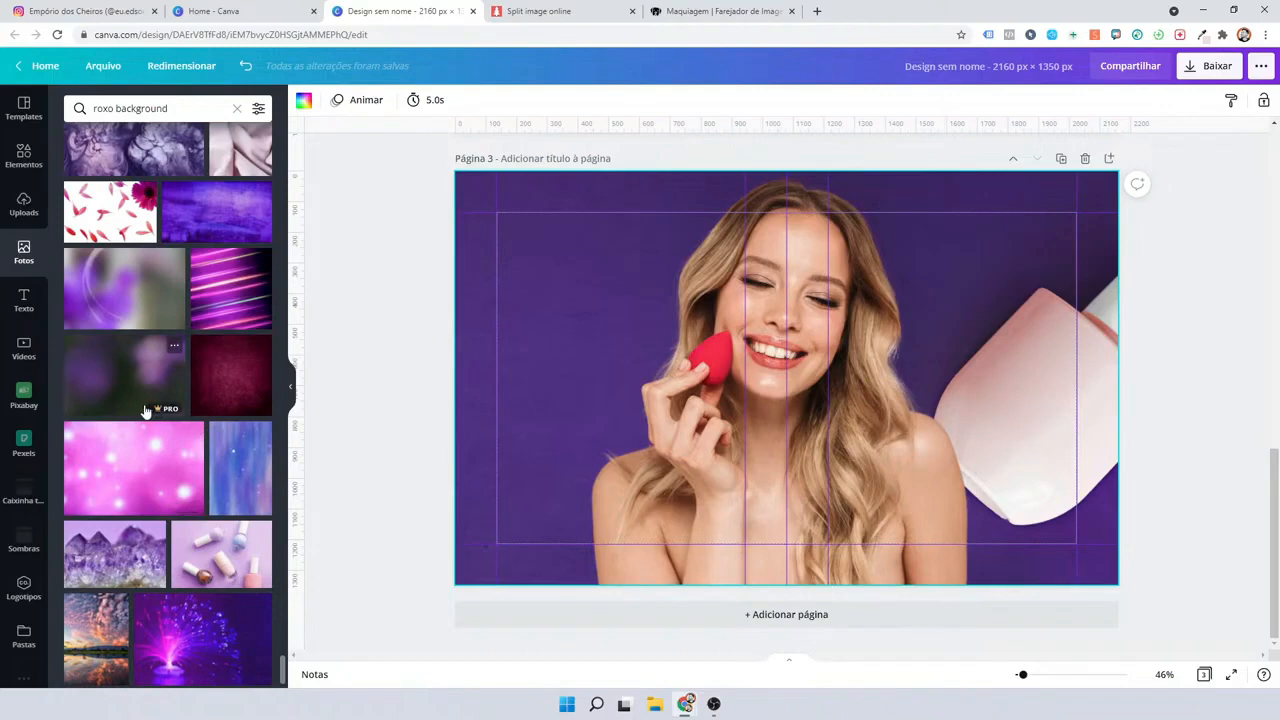
left_click_drag(218, 382, 485, 326)
Examine the remaining "roxo background" photo results for another purple texture suitable behind the woman on page 3.
scroll(200, 443, "down", 4)
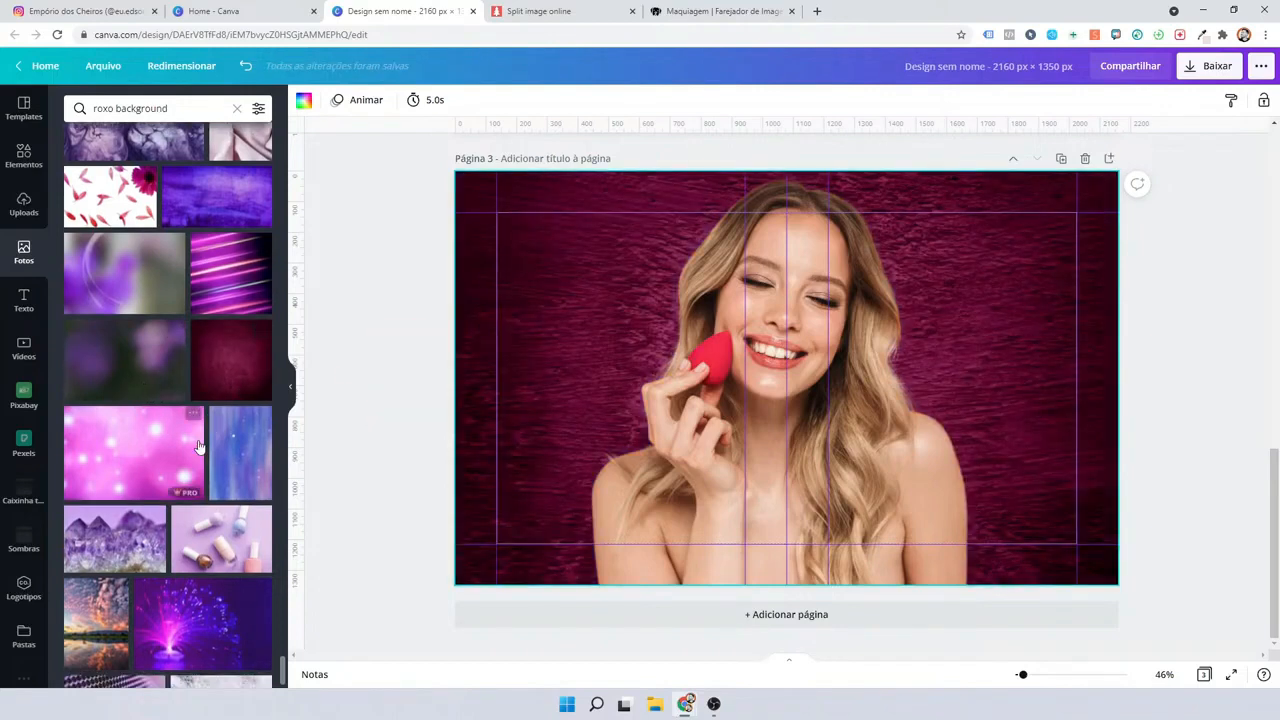
scroll(160, 478, "down", 5)
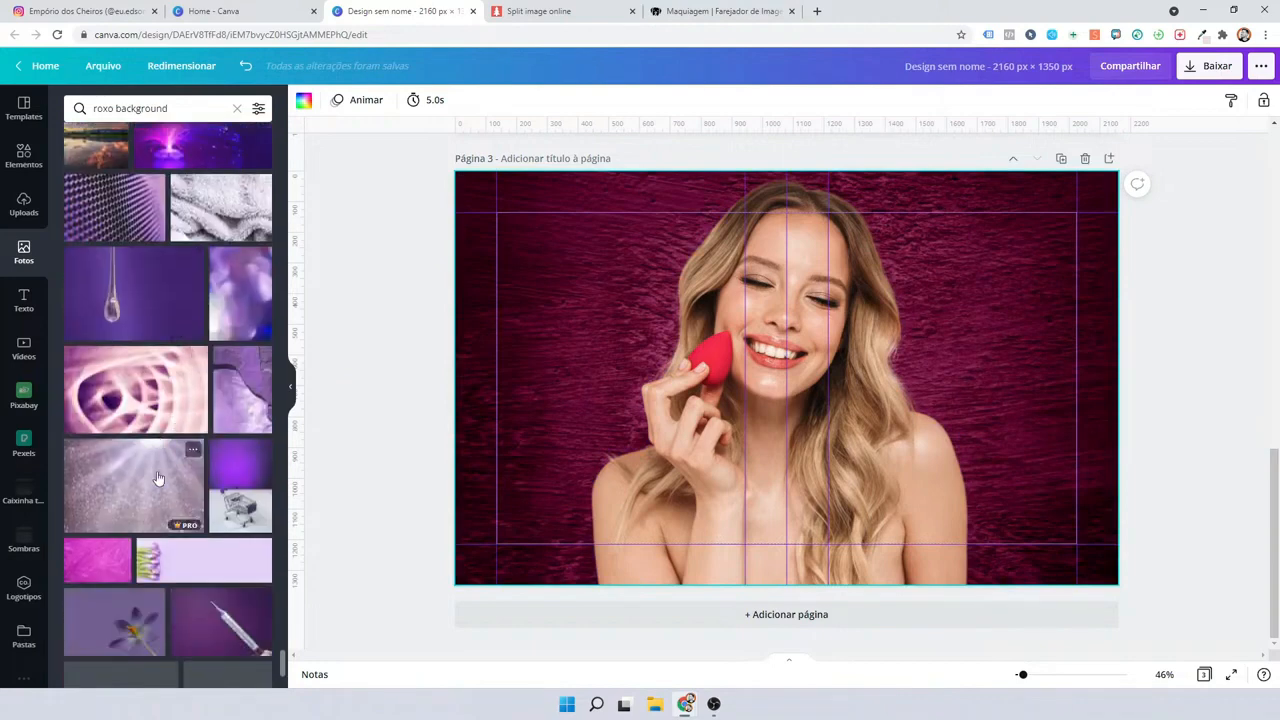
scroll(165, 490, "down", 3)
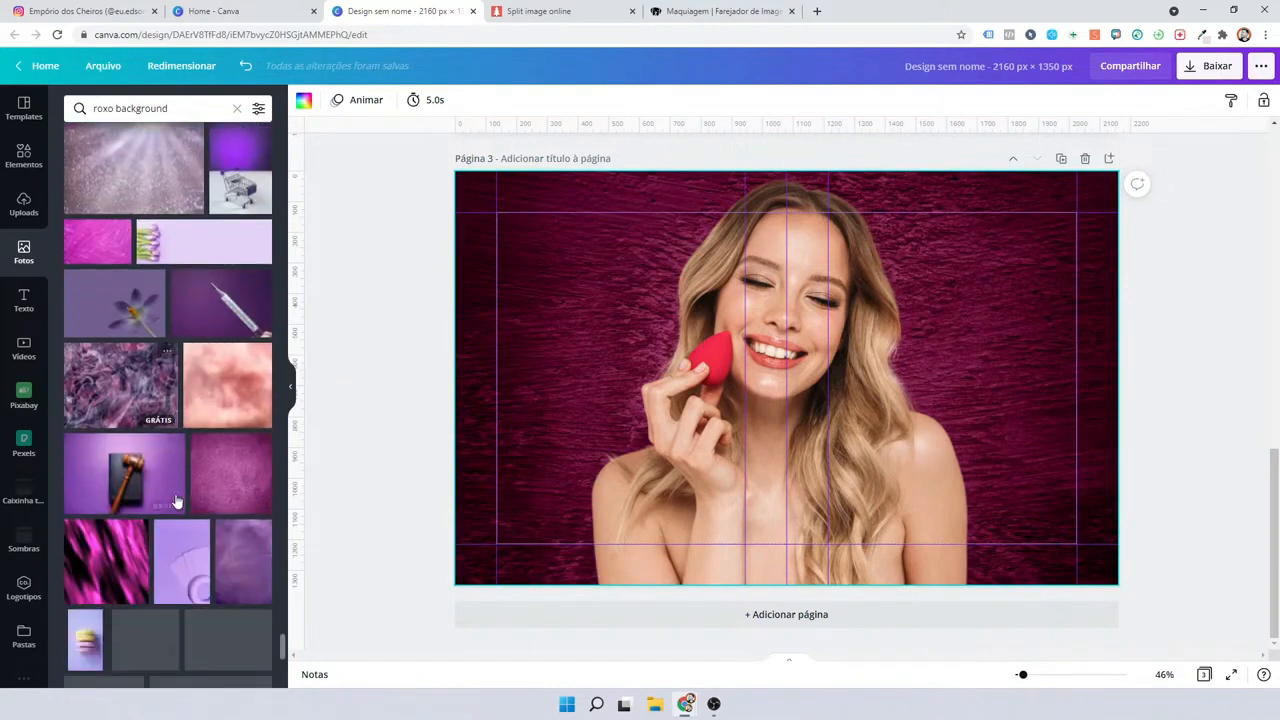
scroll(172, 504, "down", 5)
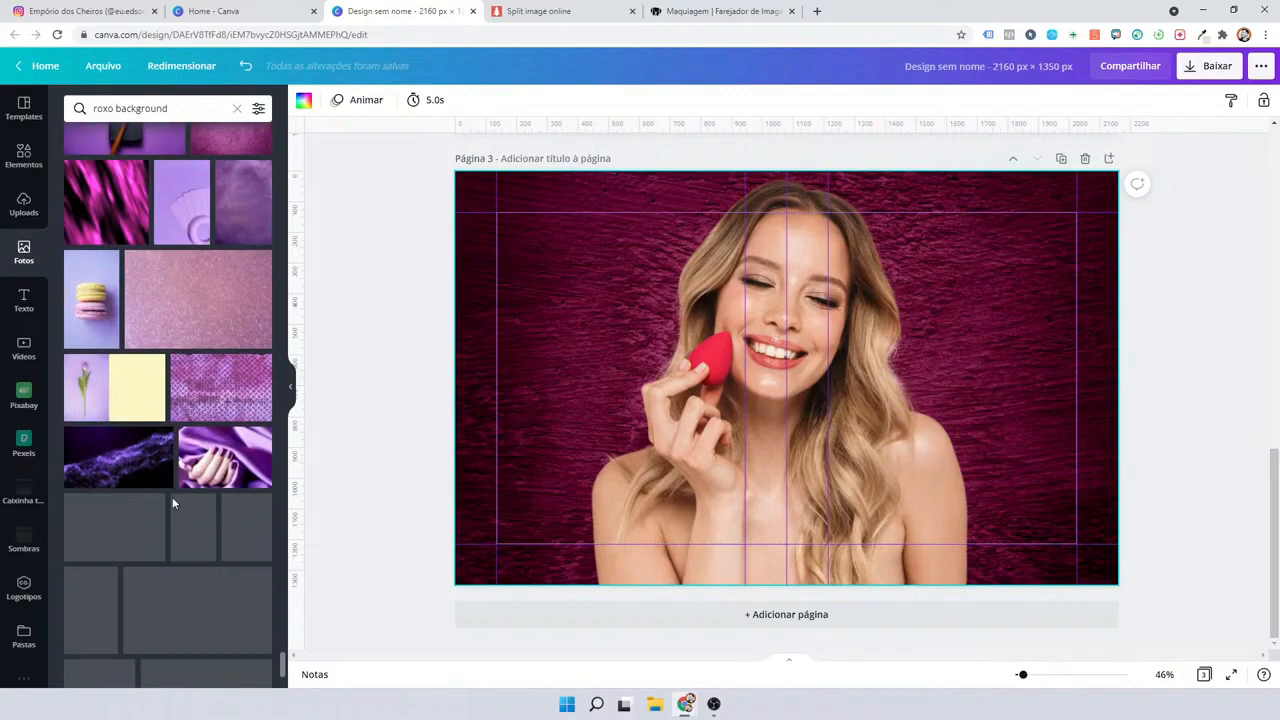
scroll(172, 504, "down", 3)
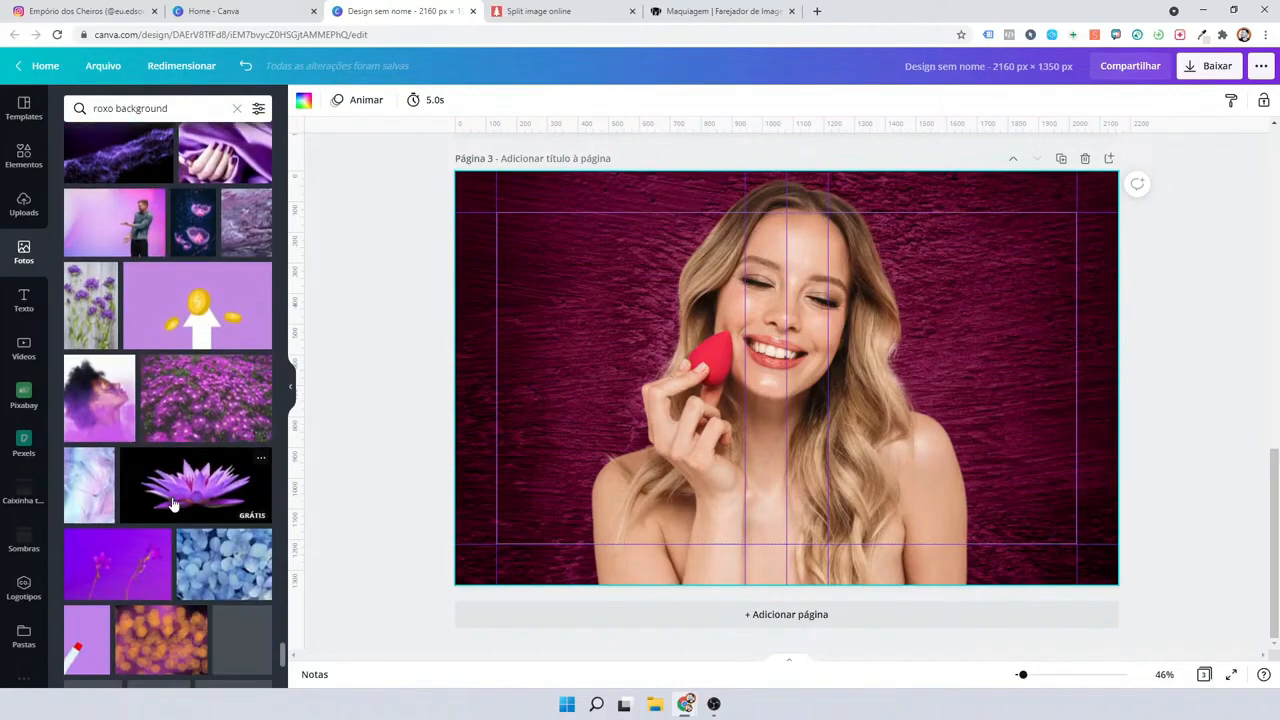
scroll(172, 504, "down", 3)
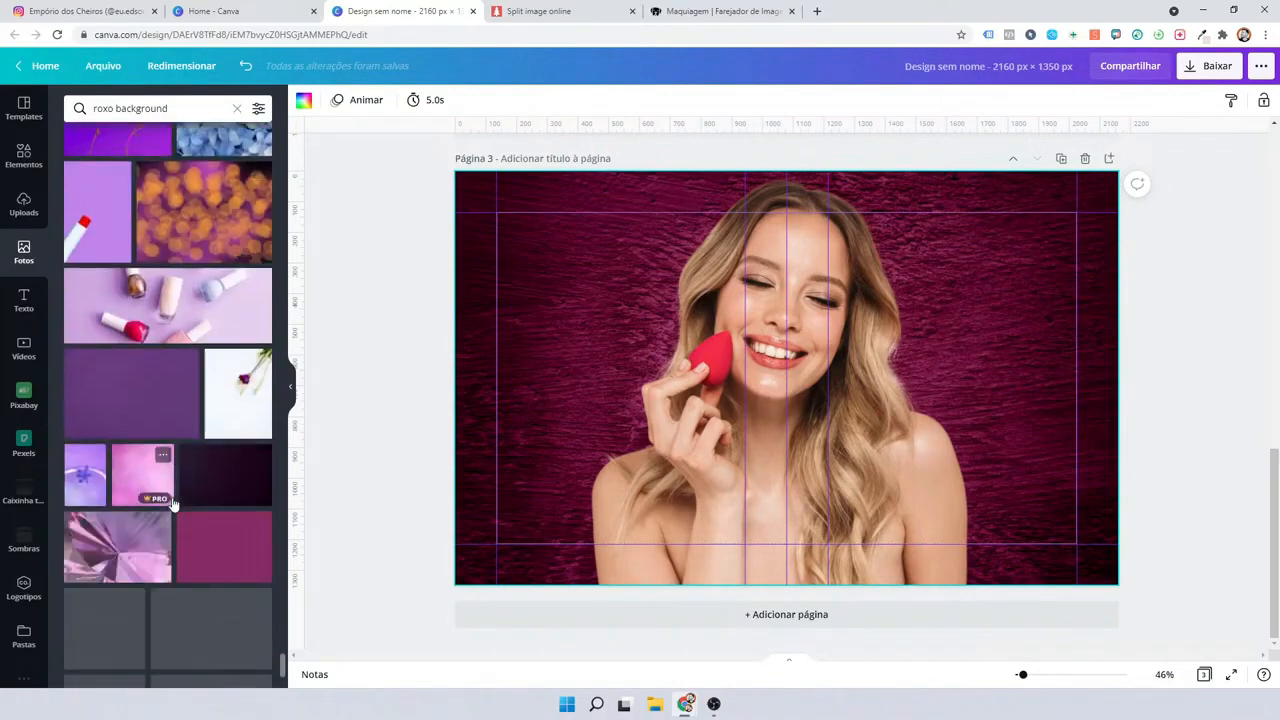
scroll(172, 504, "down", 4)
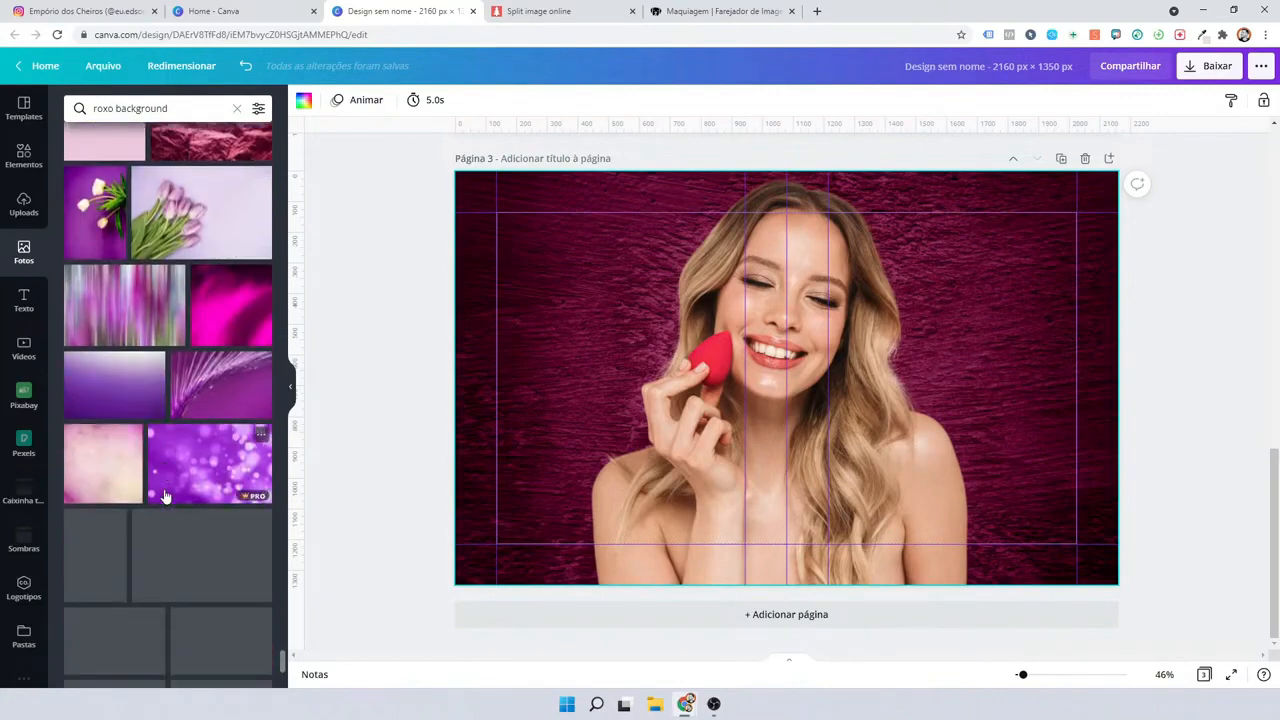
scroll(165, 497, "down", 3)
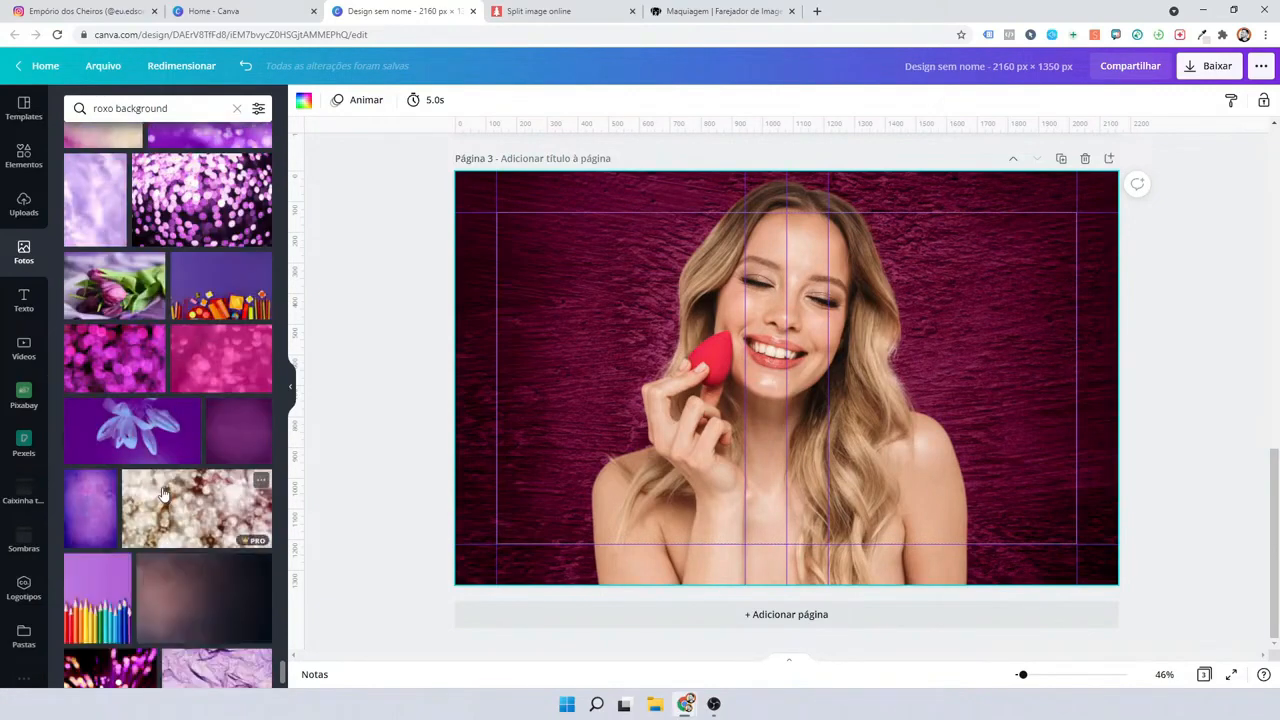
scroll(157, 482, "down", 3)
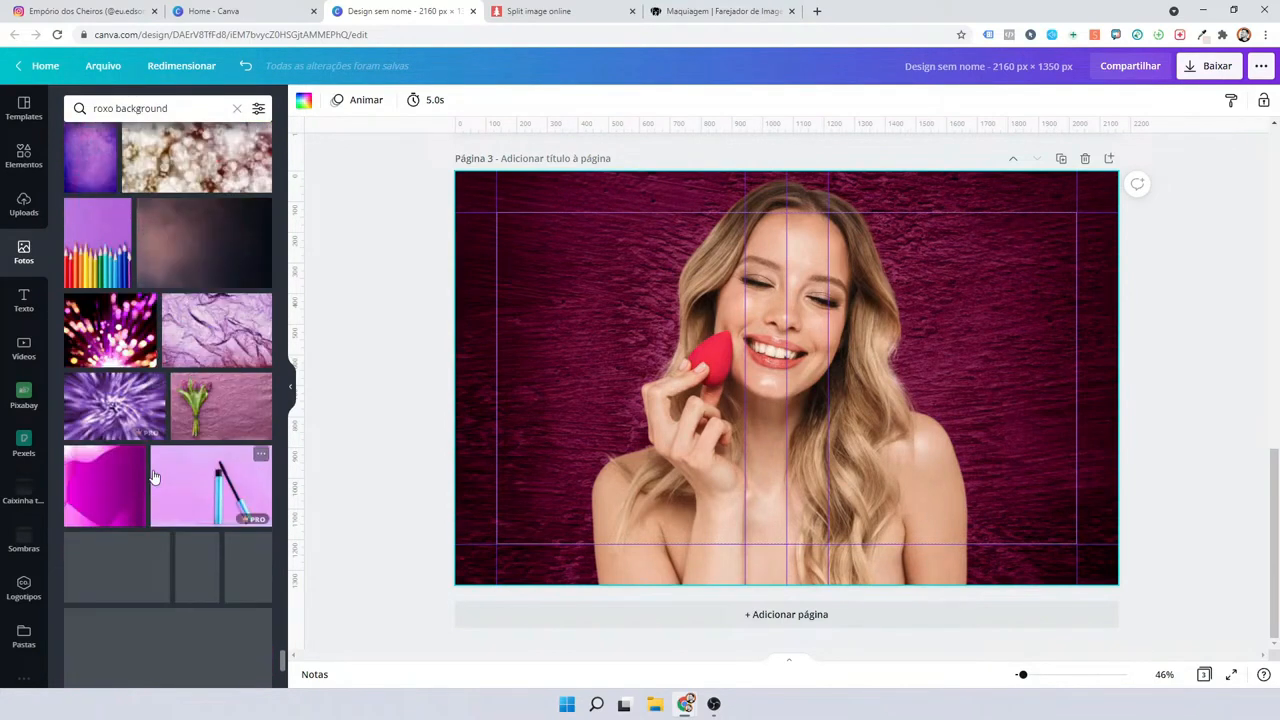
scroll(155, 477, "down", 2)
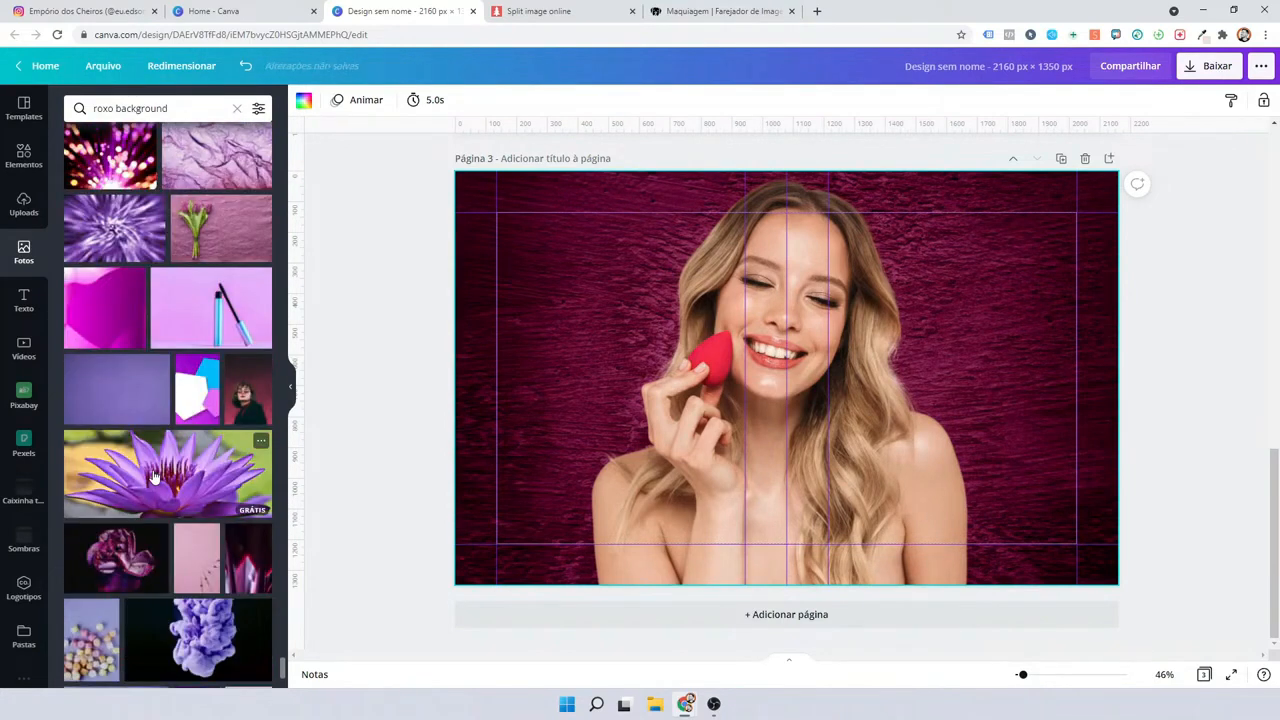
scroll(155, 477, "down", 1)
scroll(155, 477, "down", 6)
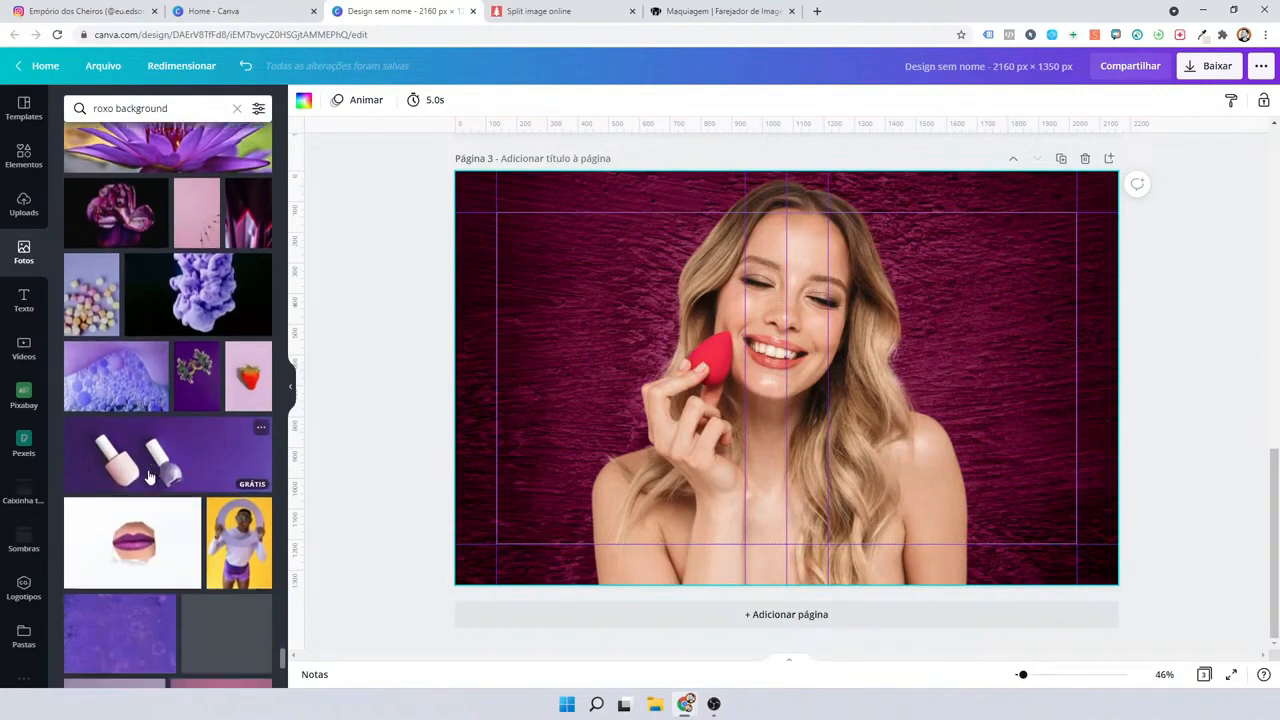
scroll(148, 476, "down", 6)
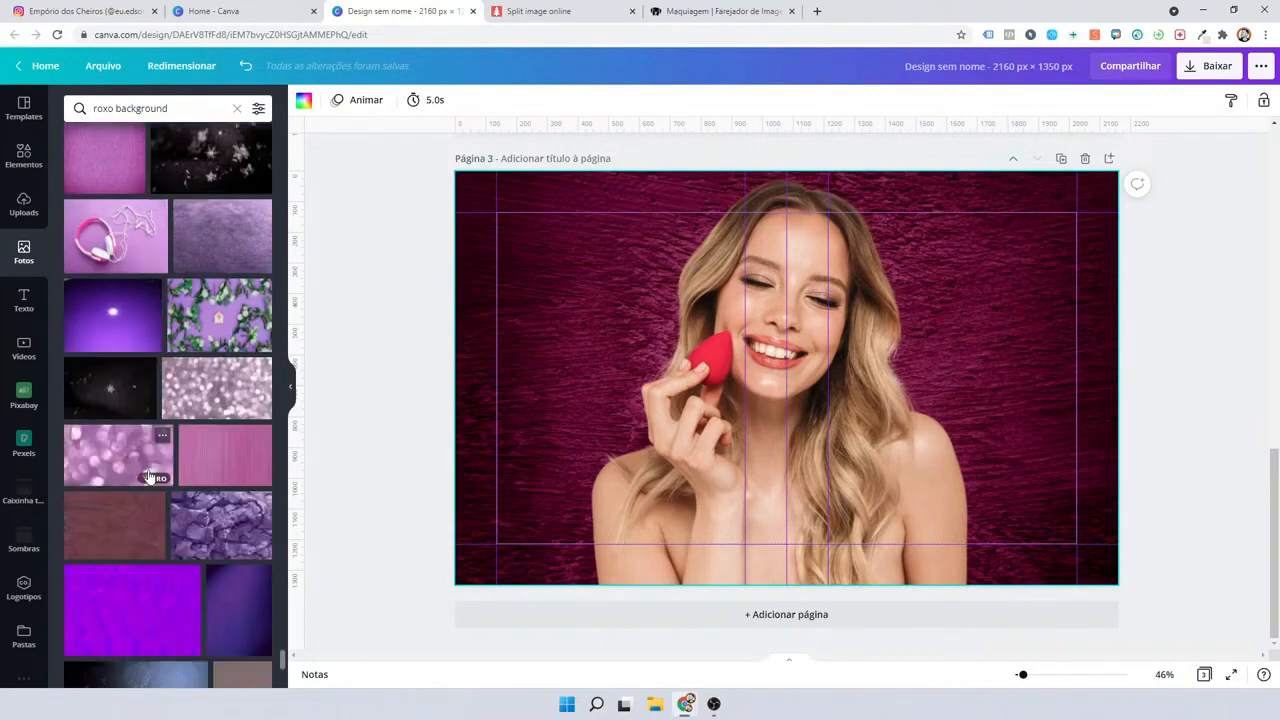
scroll(148, 476, "down", 3)
scroll(148, 477, "down", 3)
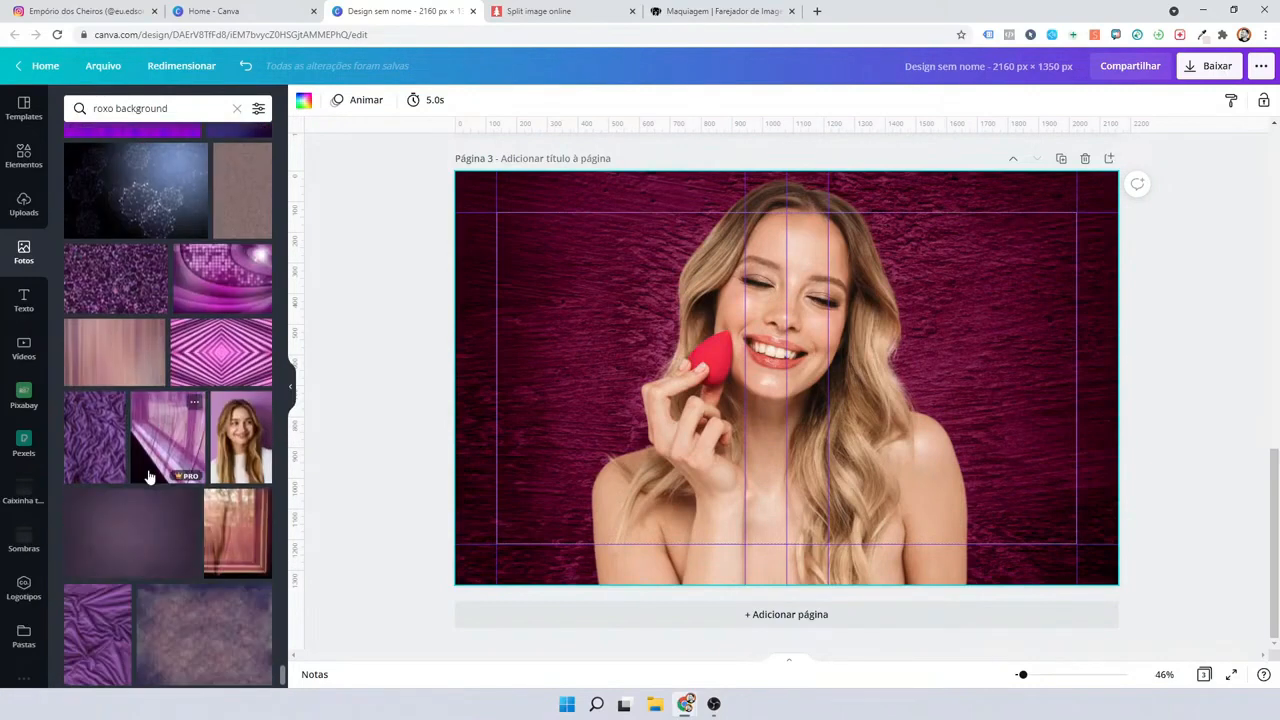
scroll(148, 476, "down", 2)
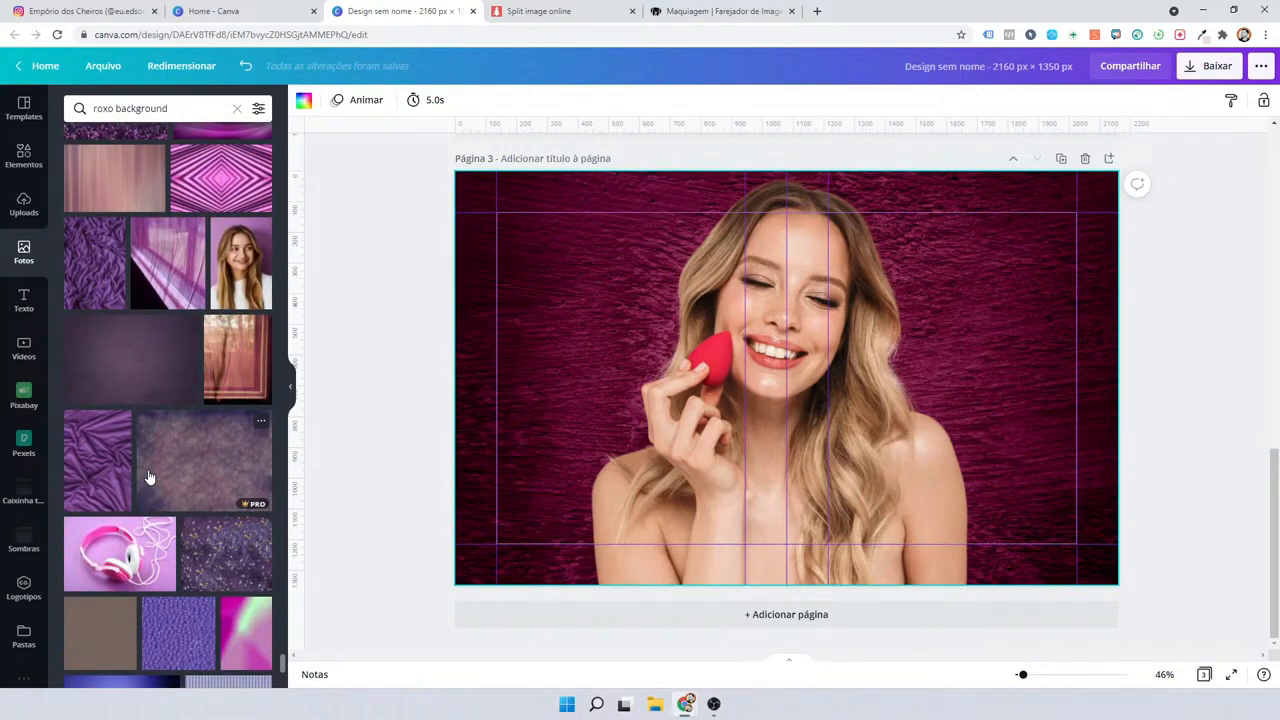
scroll(148, 476, "down", 5)
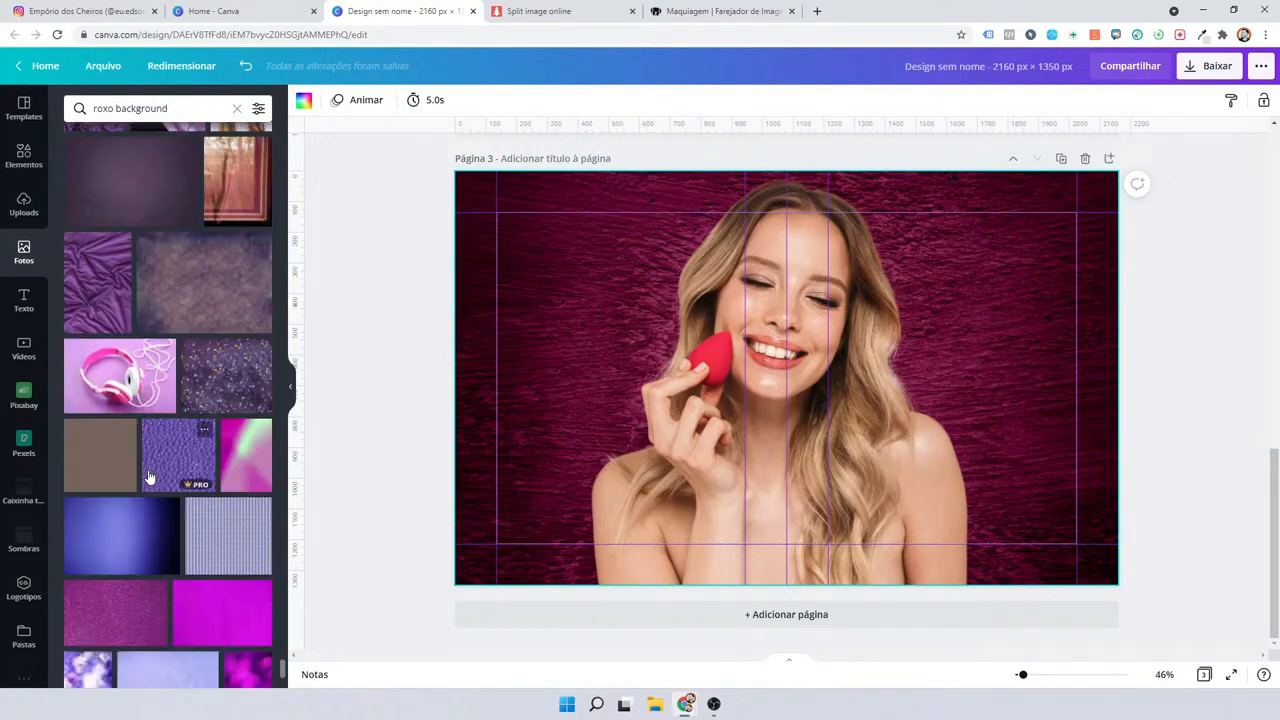
scroll(148, 476, "down", 1)
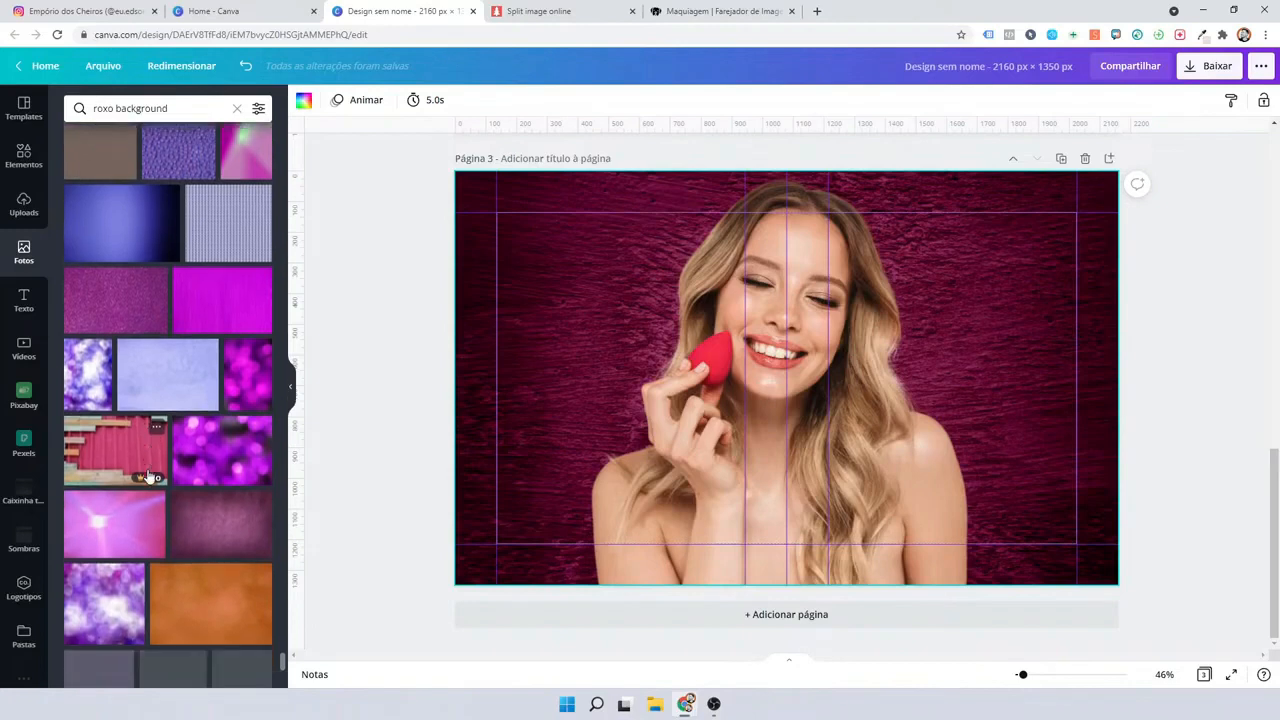
scroll(163, 510, "down", 3)
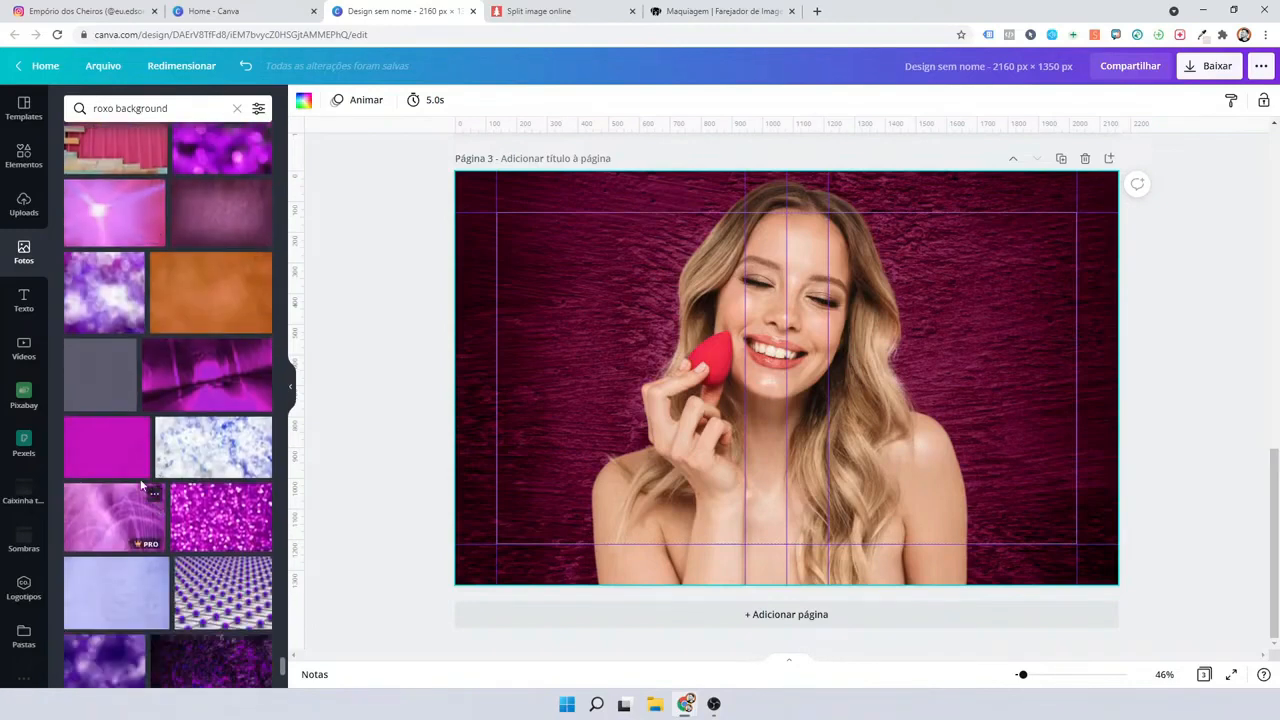
scroll(127, 468, "down", 3)
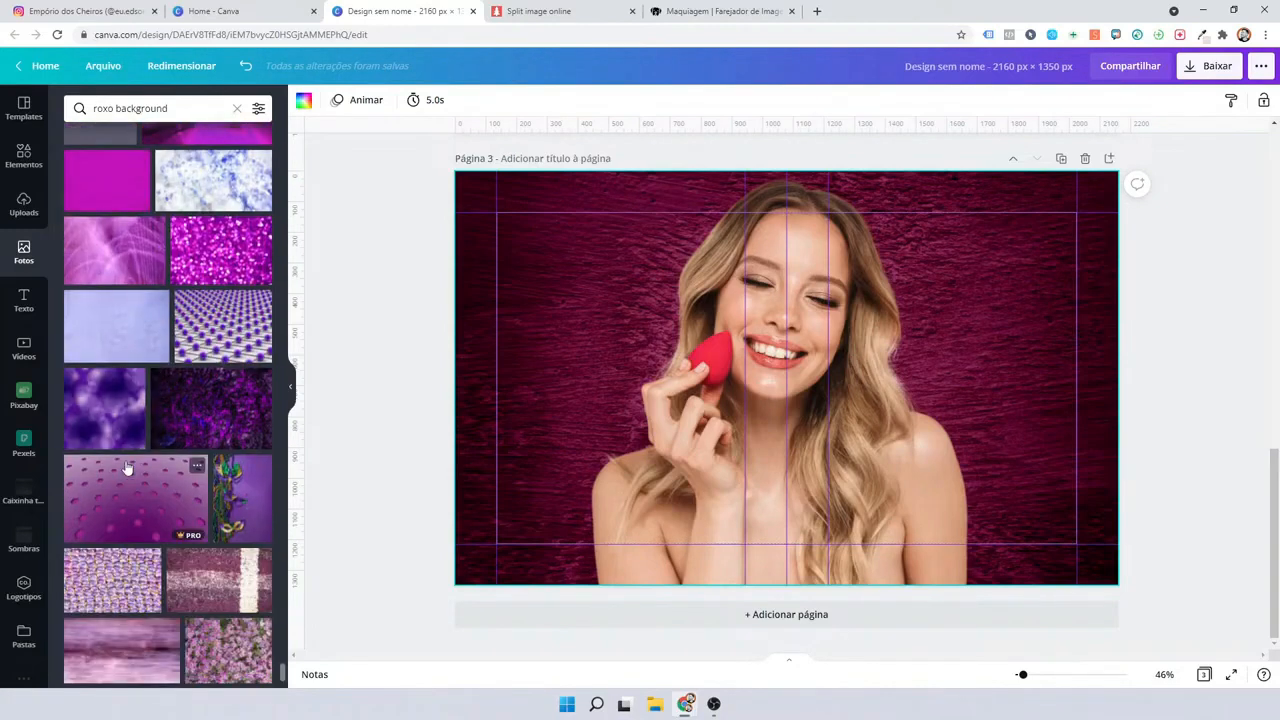
scroll(127, 468, "down", 6)
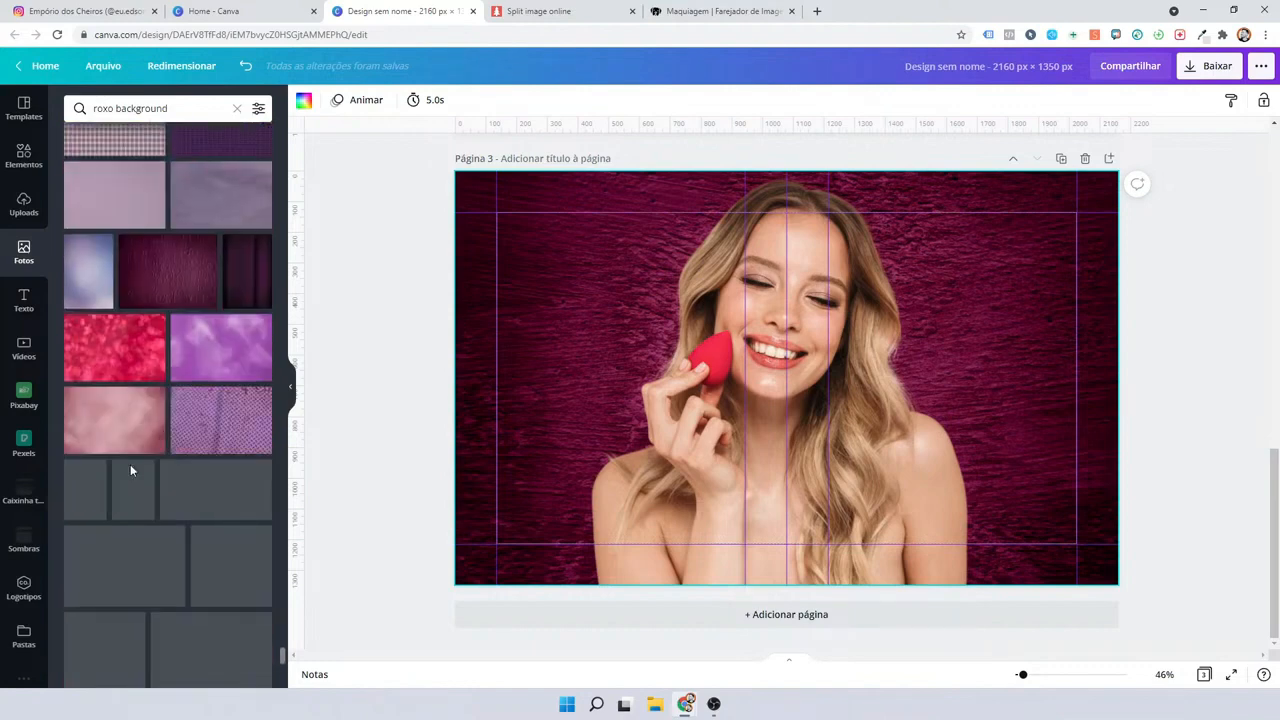
scroll(130, 471, "down", 1)
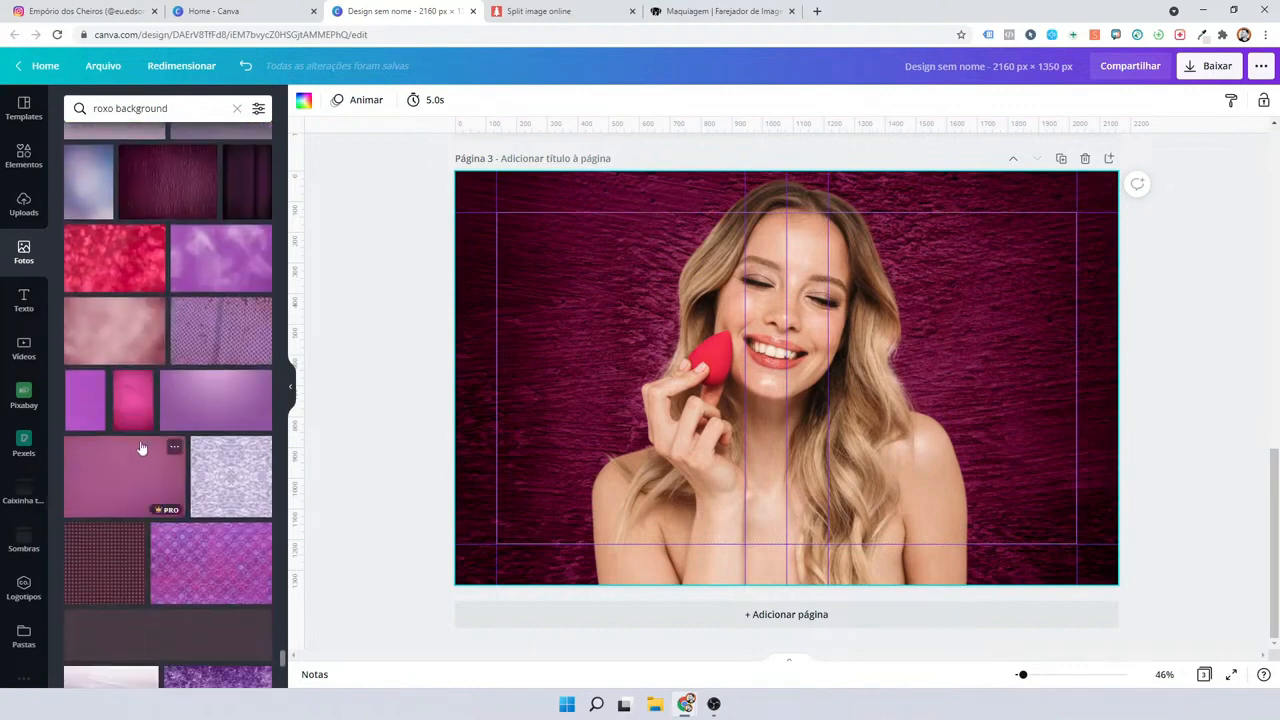
scroll(142, 448, "down", 3)
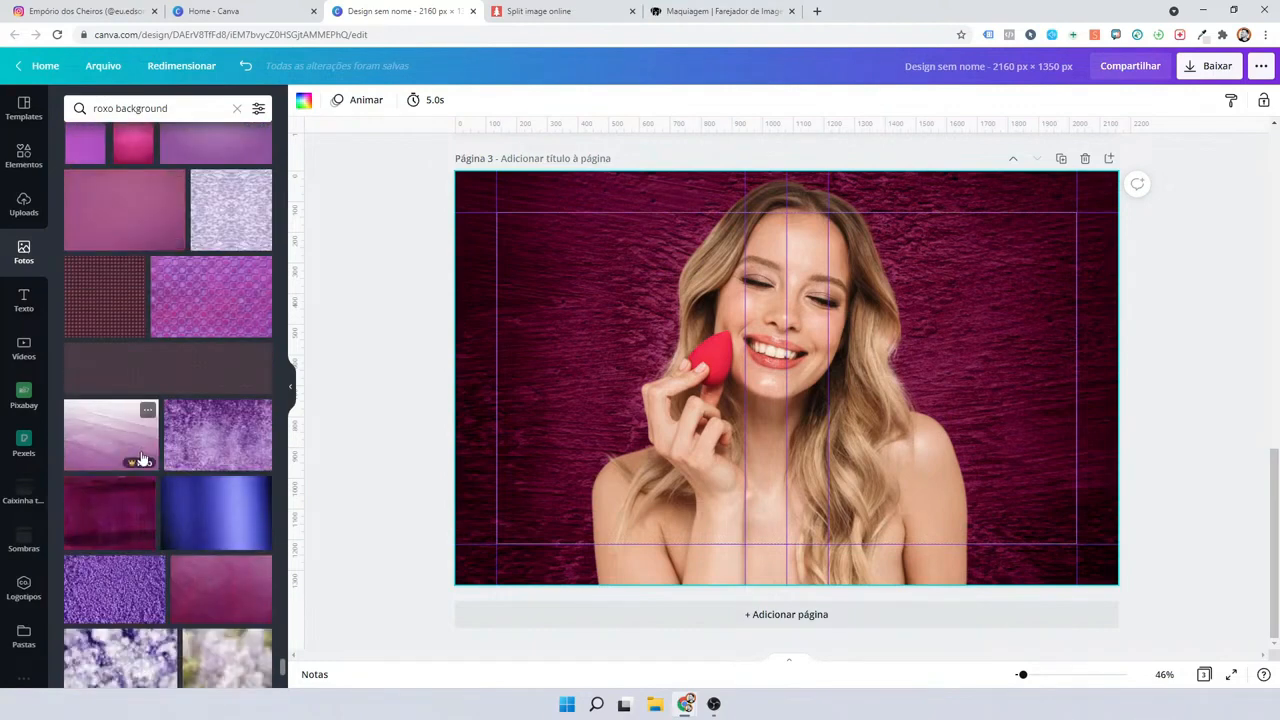
scroll(134, 464, "down", 2)
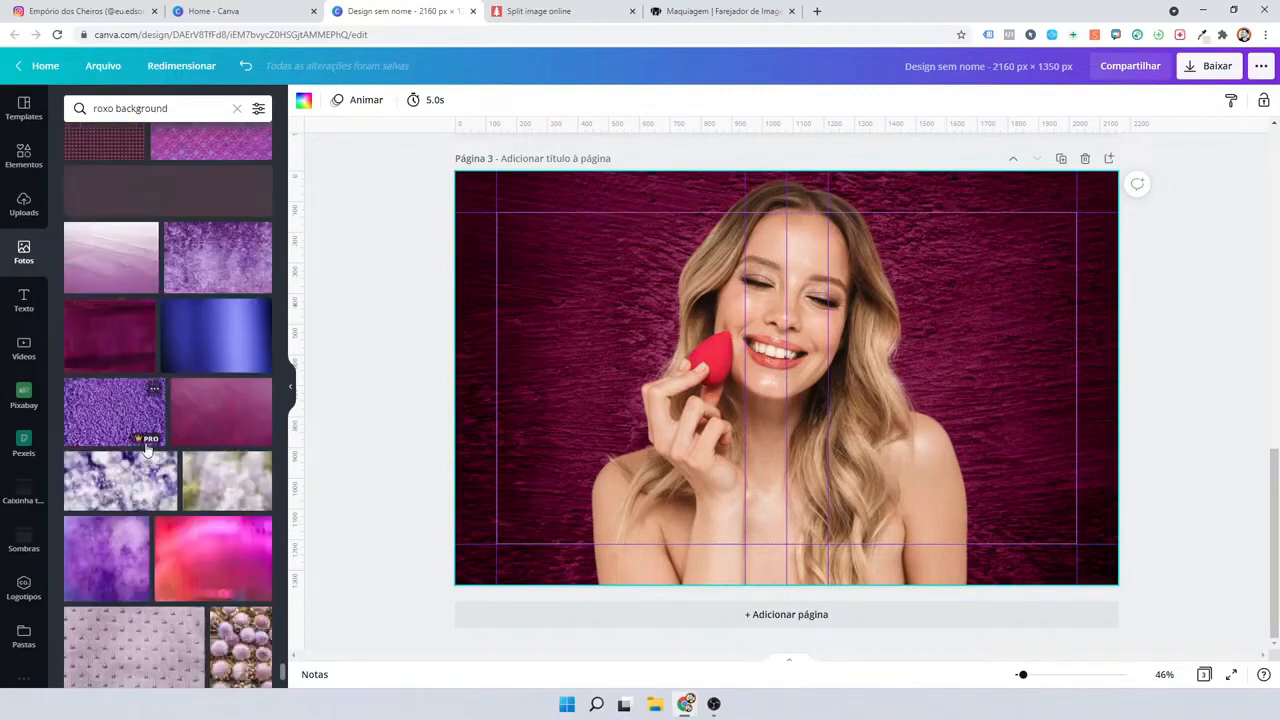
scroll(145, 452, "down", 3)
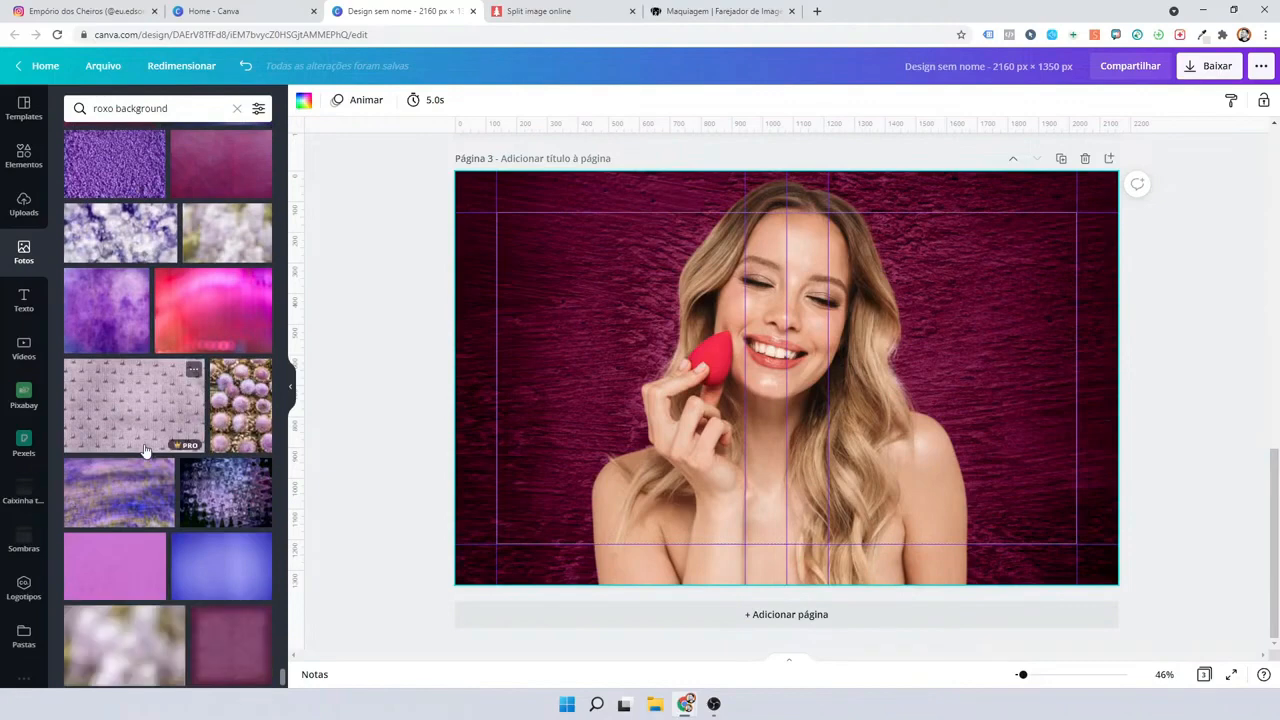
scroll(142, 447, "down", 4)
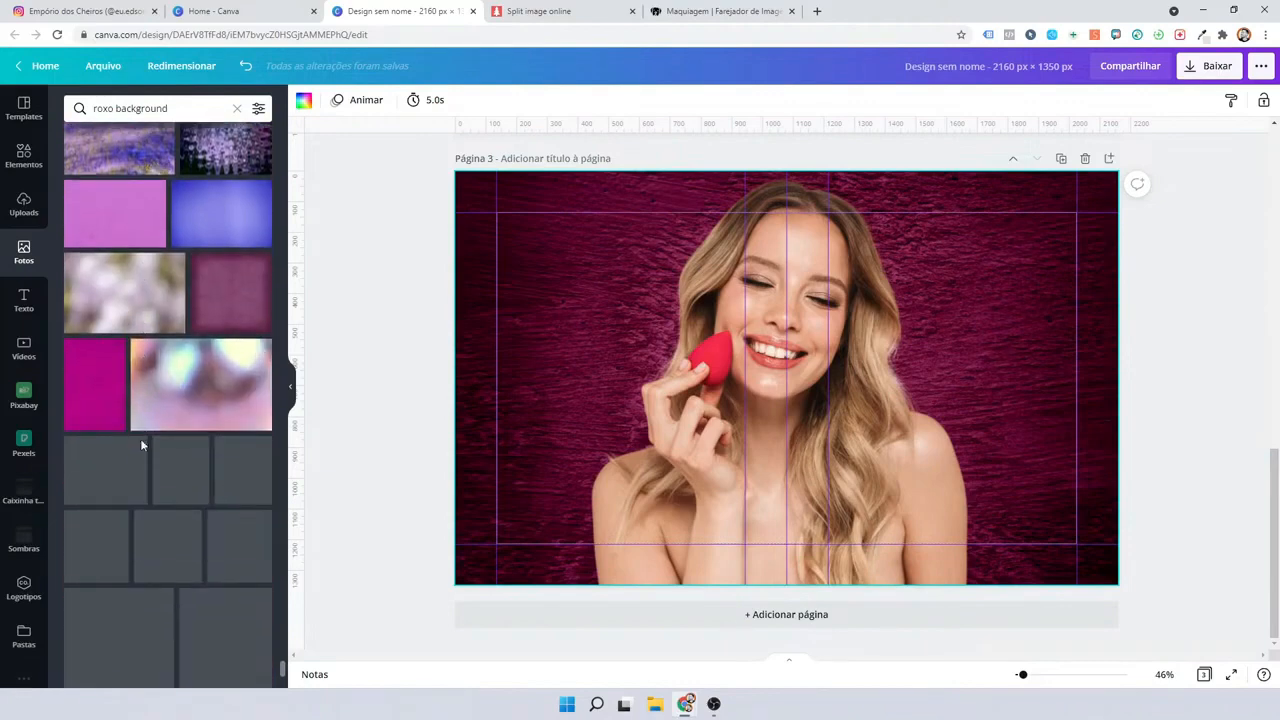
scroll(142, 447, "down", 3)
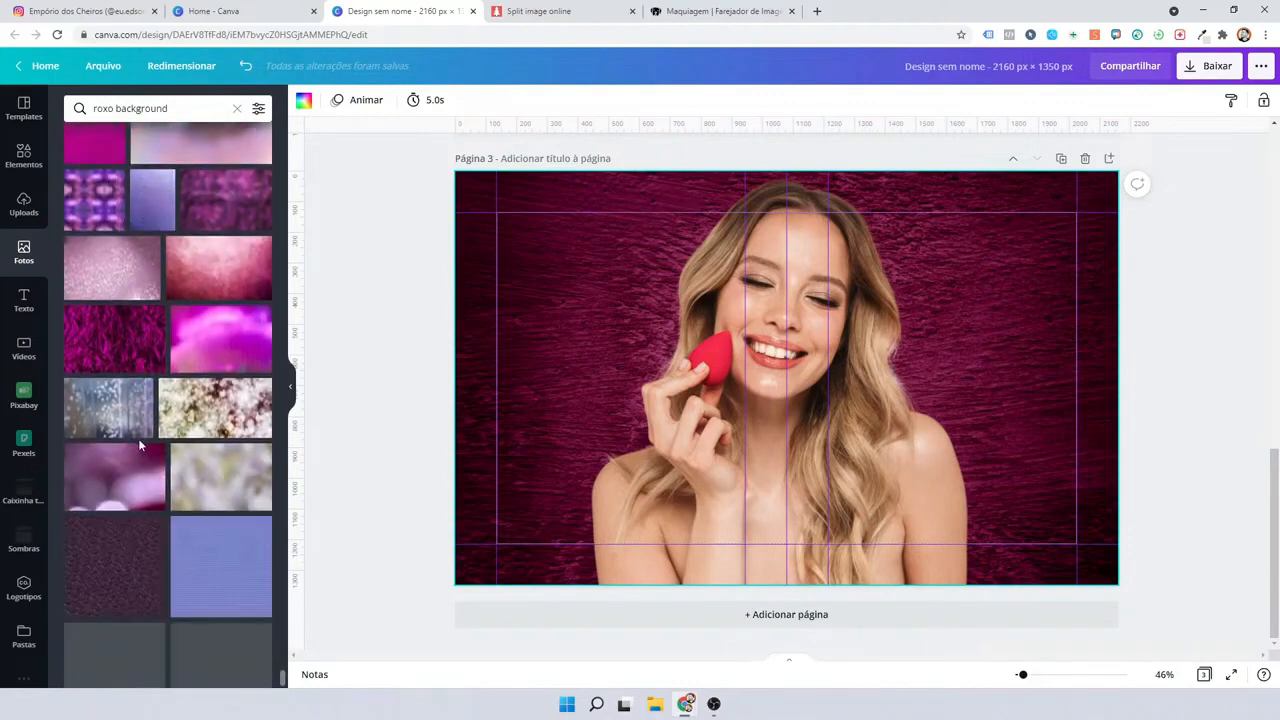
scroll(139, 443, "down", 3)
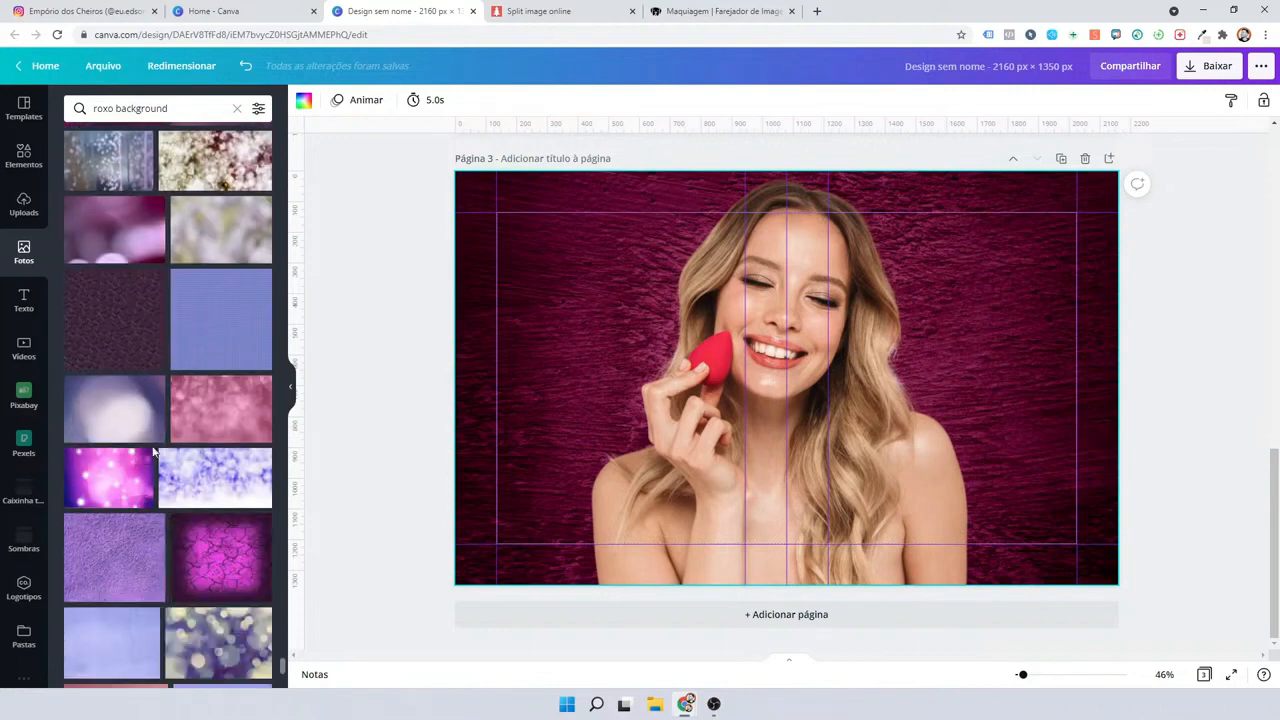
scroll(153, 453, "down", 3)
scroll(153, 453, "down", 2)
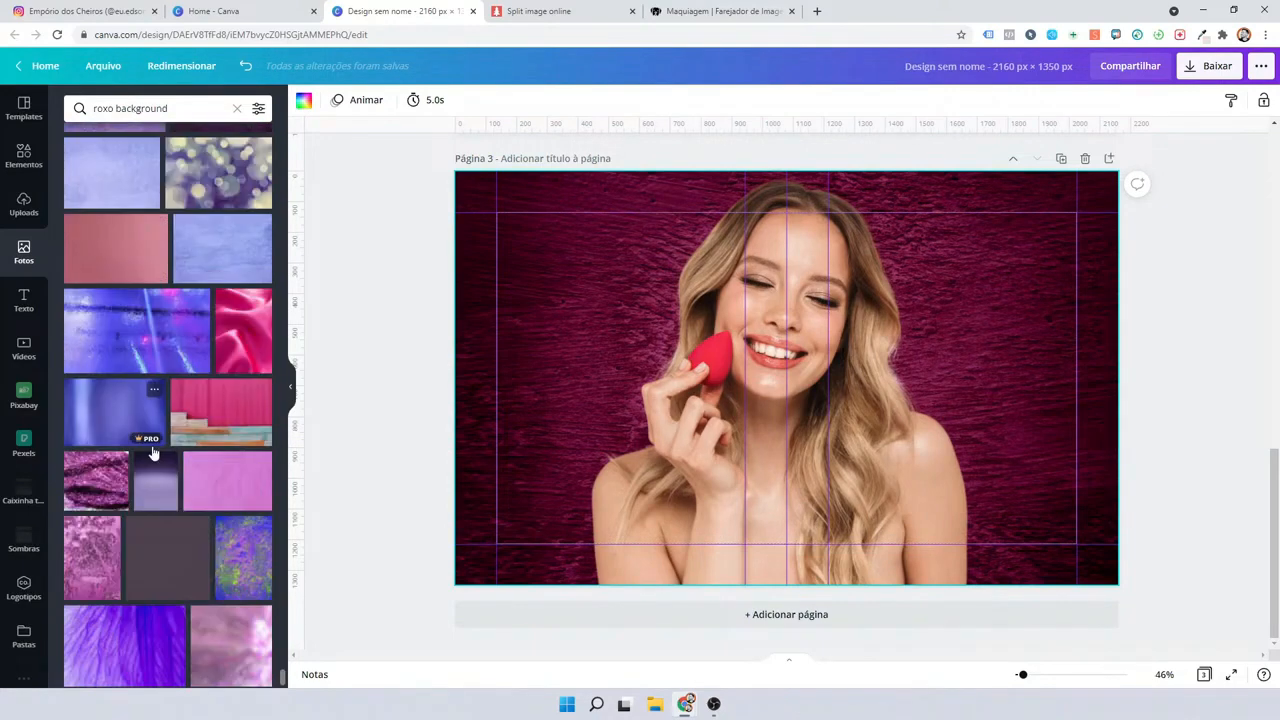
scroll(153, 453, "down", 2)
scroll(155, 465, "down", 4)
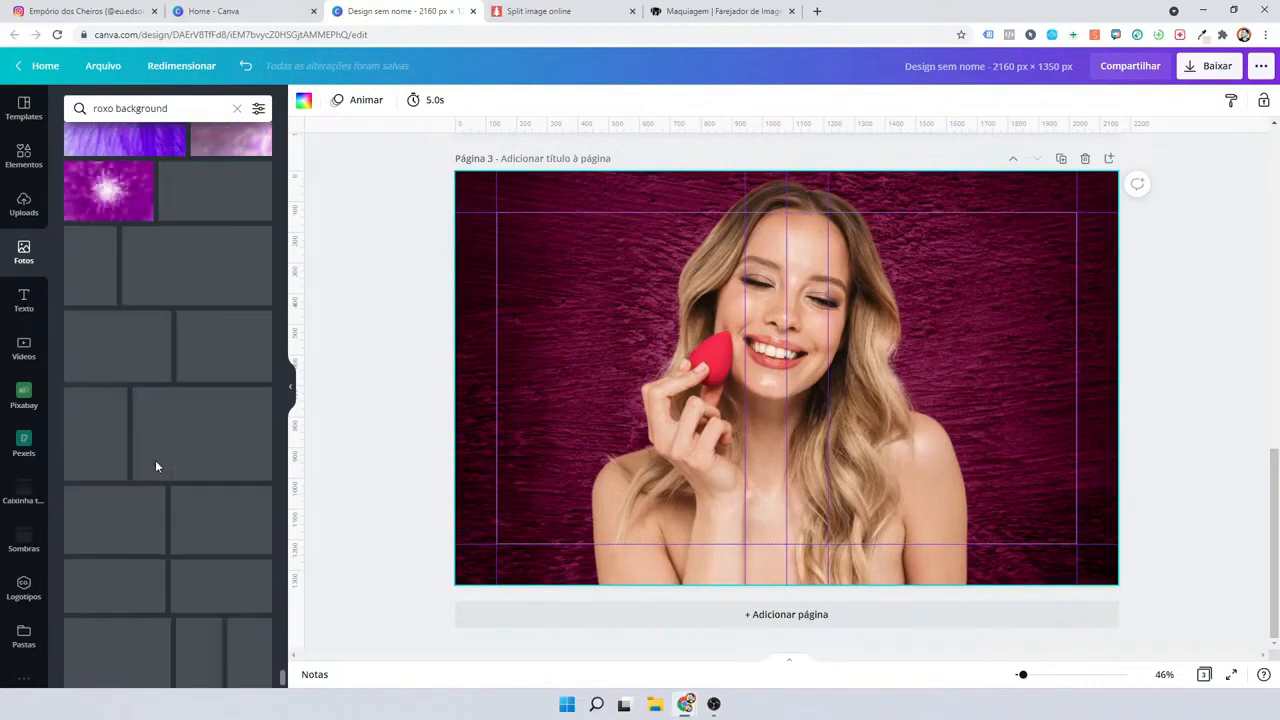
scroll(155, 470, "down", 2)
scroll(155, 475, "down", 3)
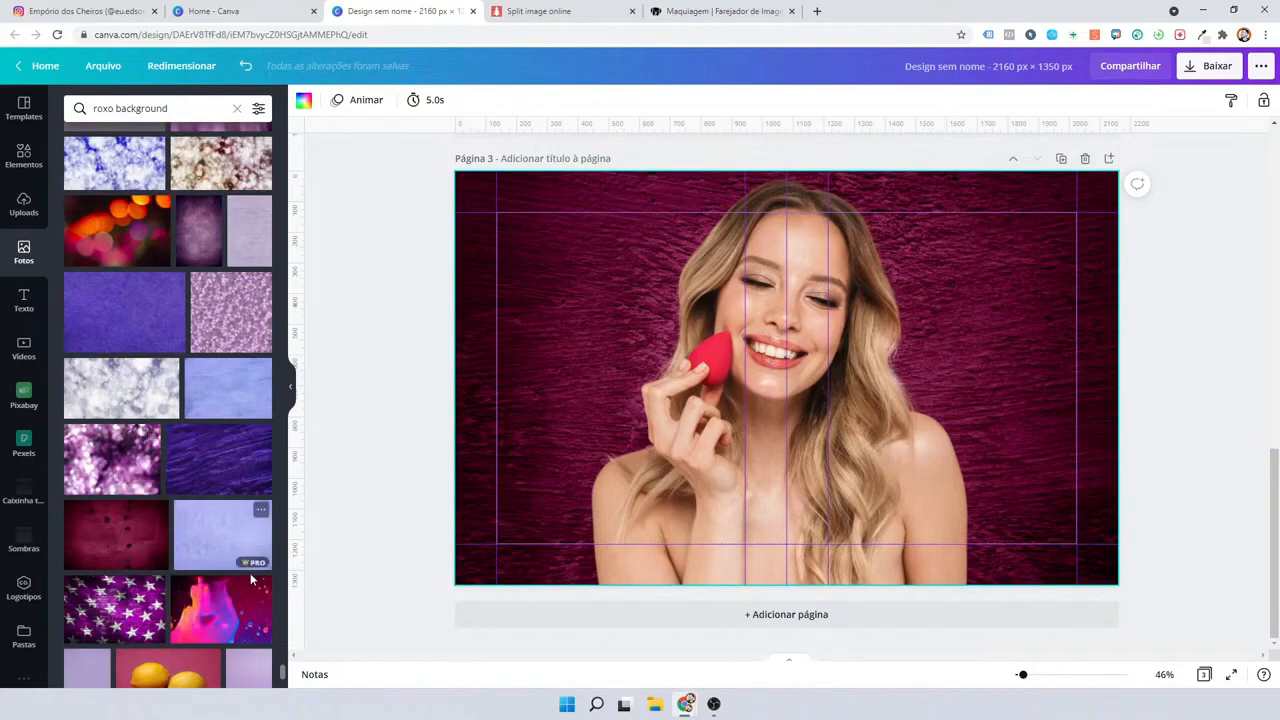
scroll(160, 475, "down", 2)
scroll(205, 510, "down", 5)
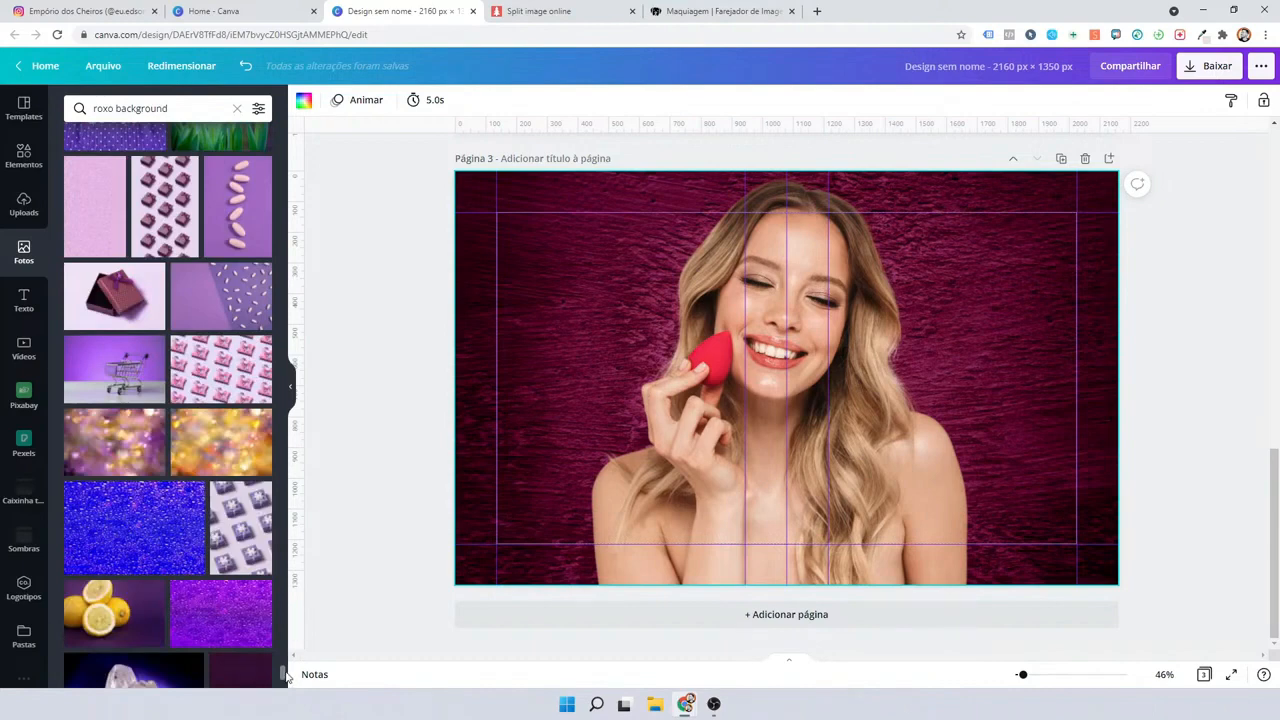
Return to the earliest purple background results and fill page 3's background with the purple photo with soft bokeh lights.
left_click_drag(283, 676, 282, 257)
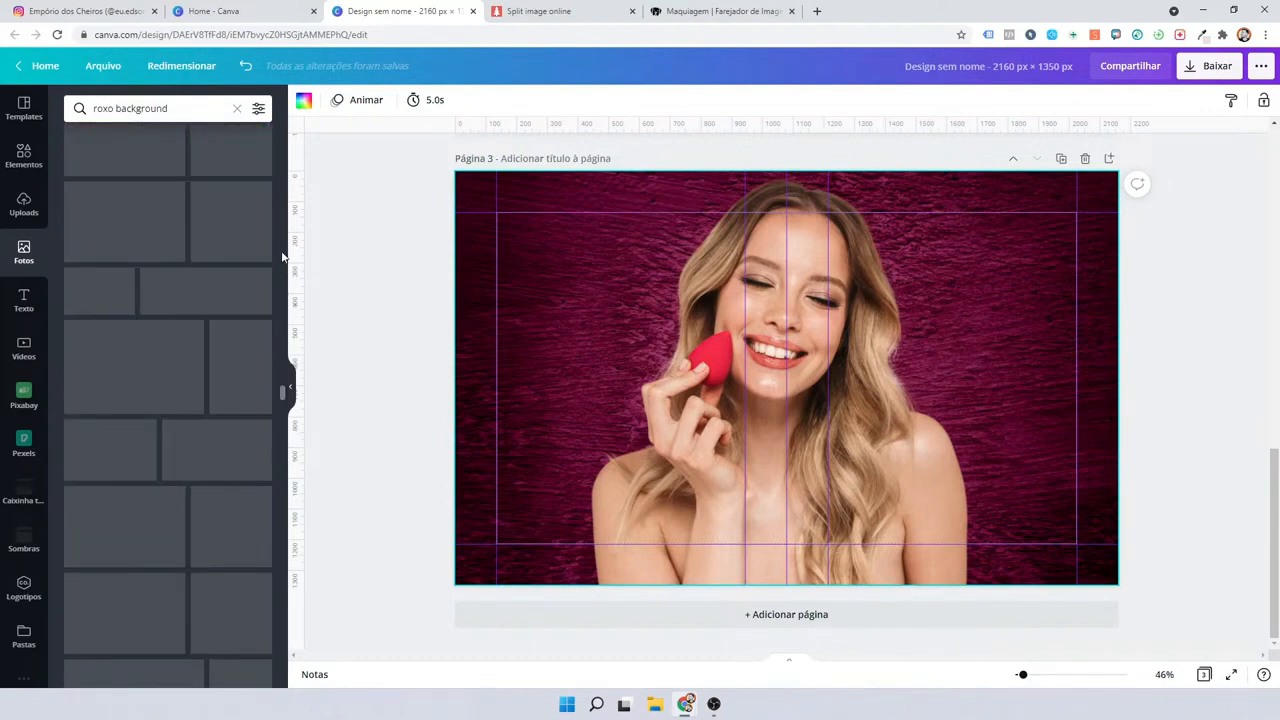
left_click_drag(295, 210, 295, 133)
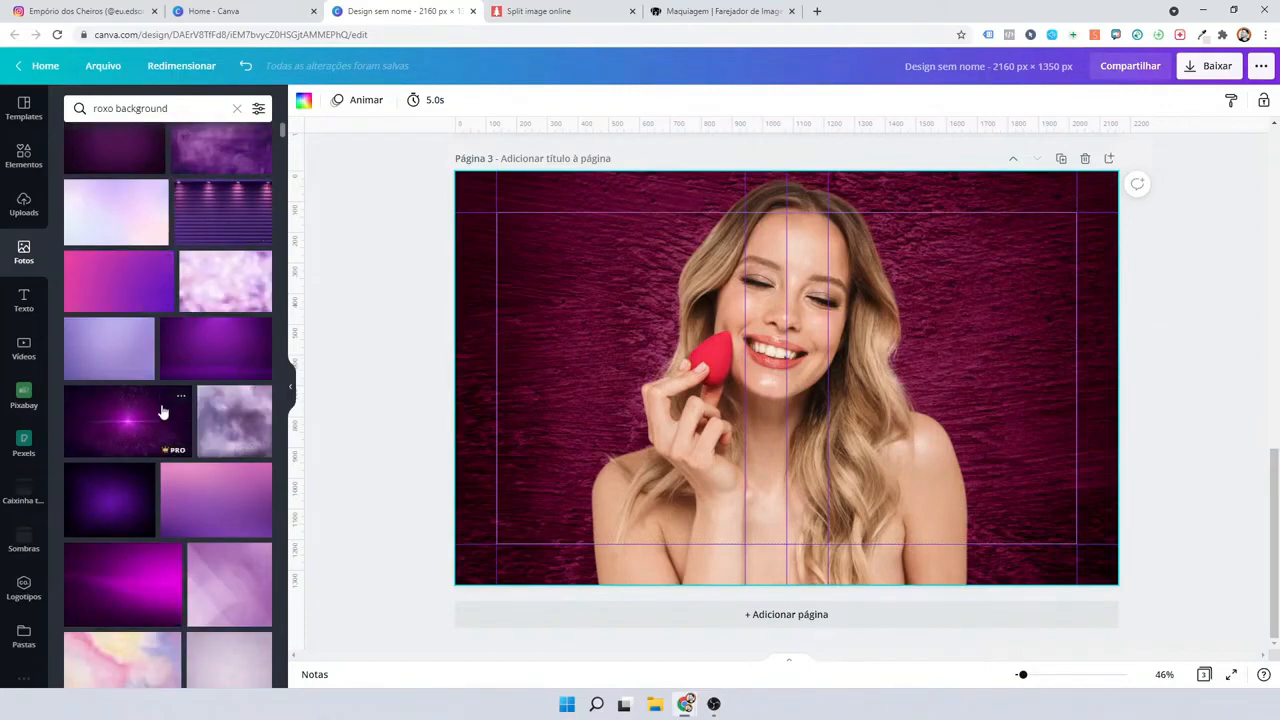
scroll(160, 420, "down", 5)
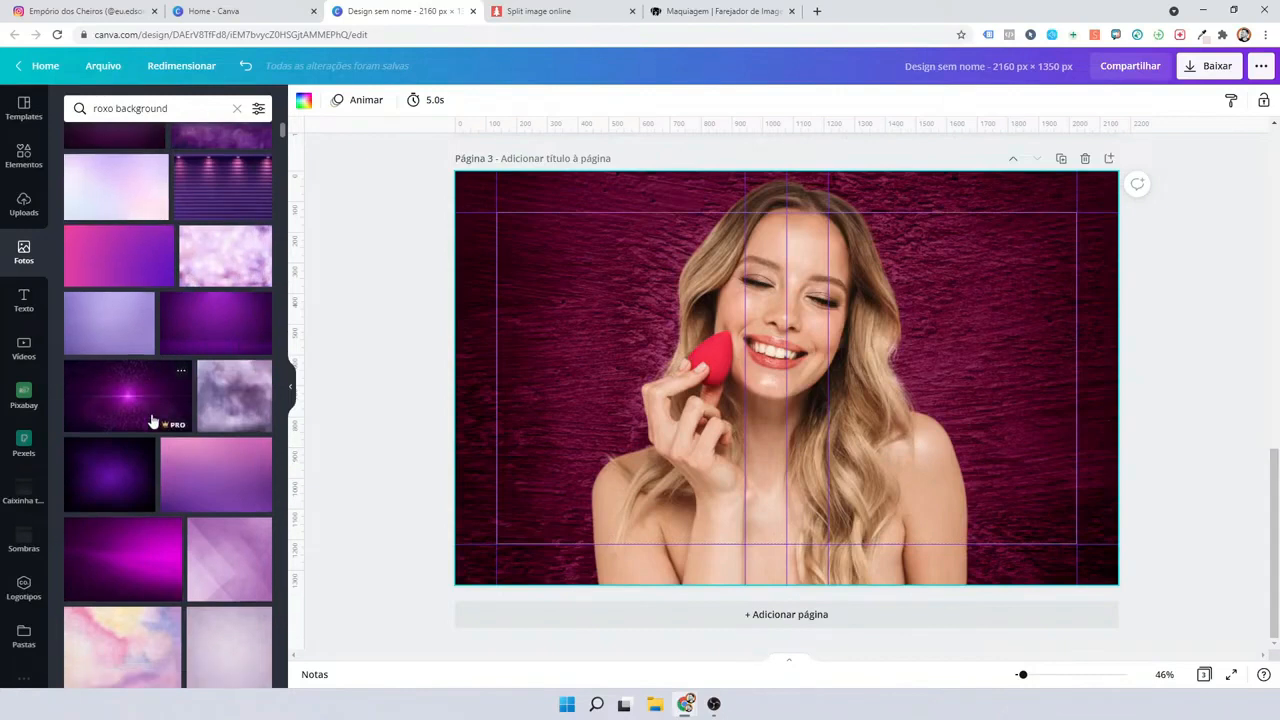
scroll(158, 445, "down", 3)
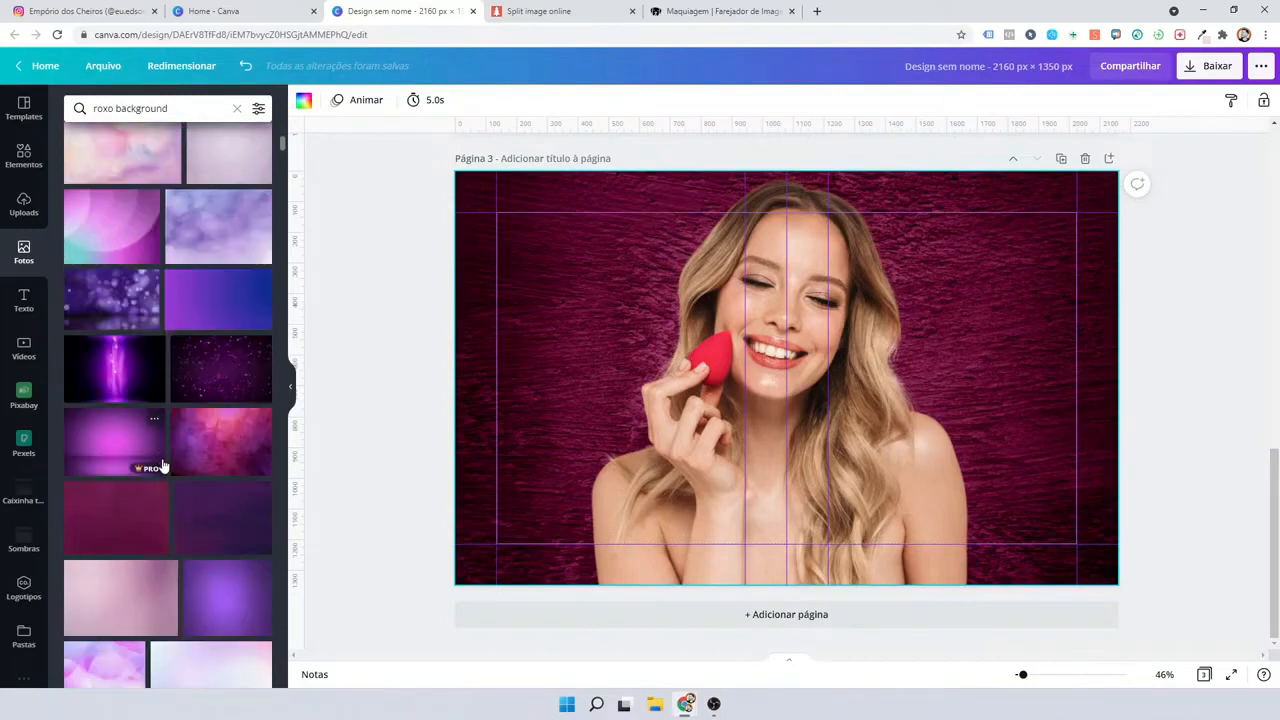
scroll(163, 467, "down", 5)
left_click_drag(125, 402, 455, 370)
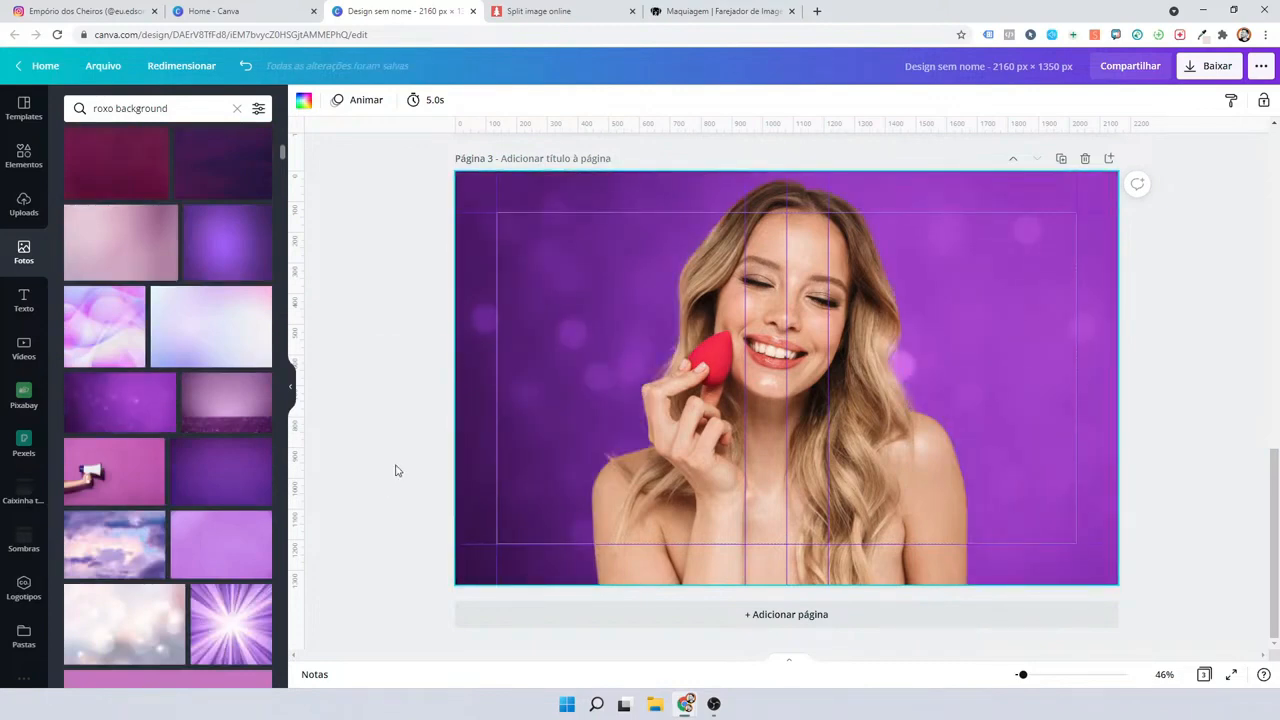
Compare the backgrounds on the three pages and try the dark purple photo with pink bokeh and sparkling specks on page 3.
scroll(646, 446, "up", 5)
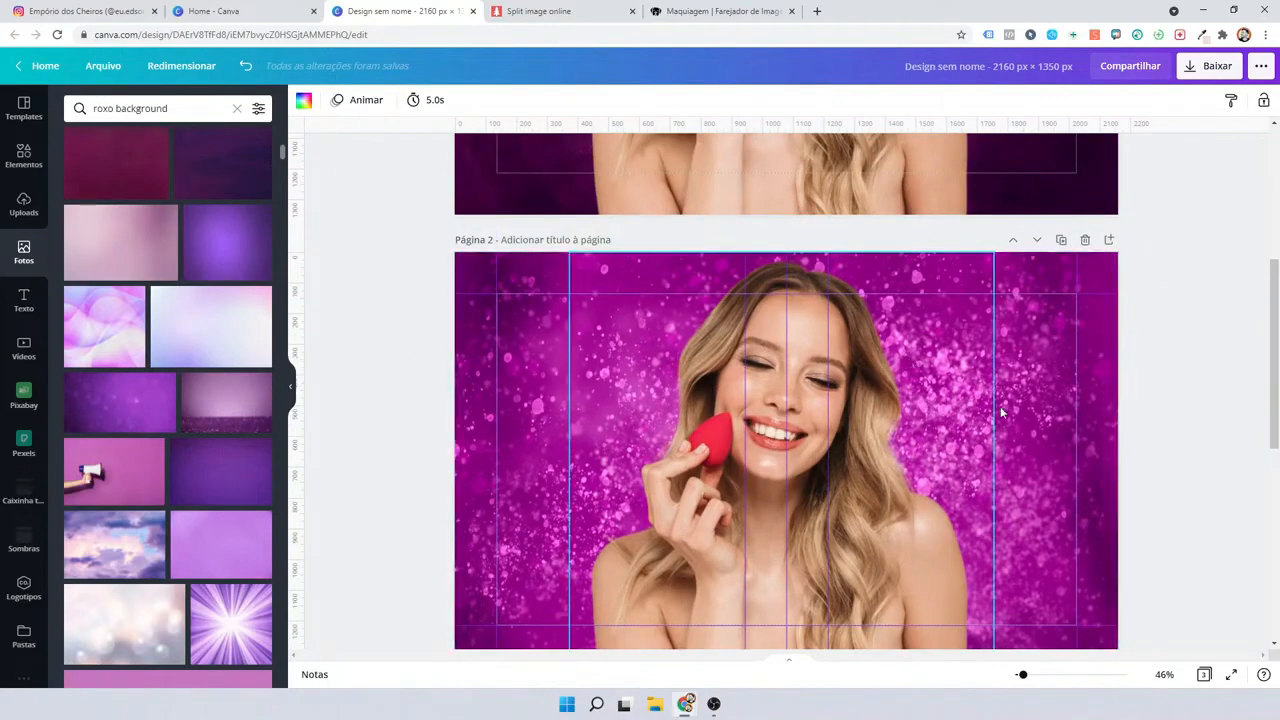
scroll(618, 486, "down", 6)
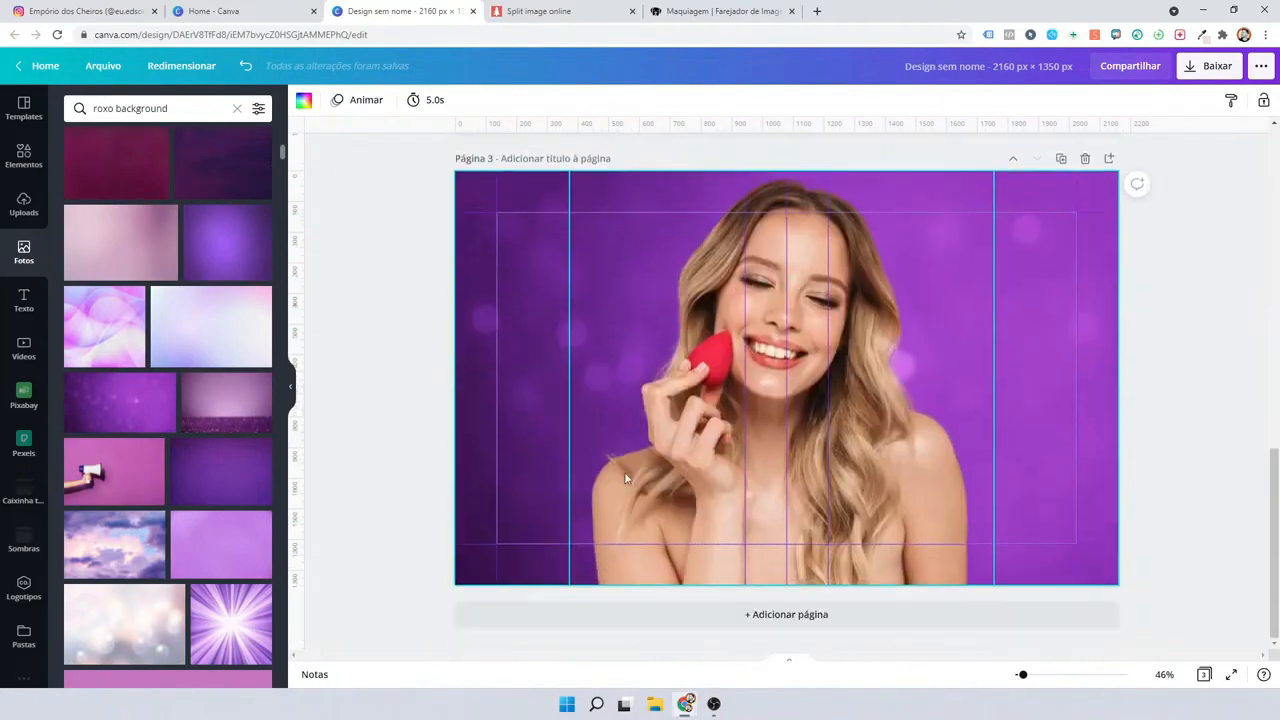
scroll(640, 490, "up", 4)
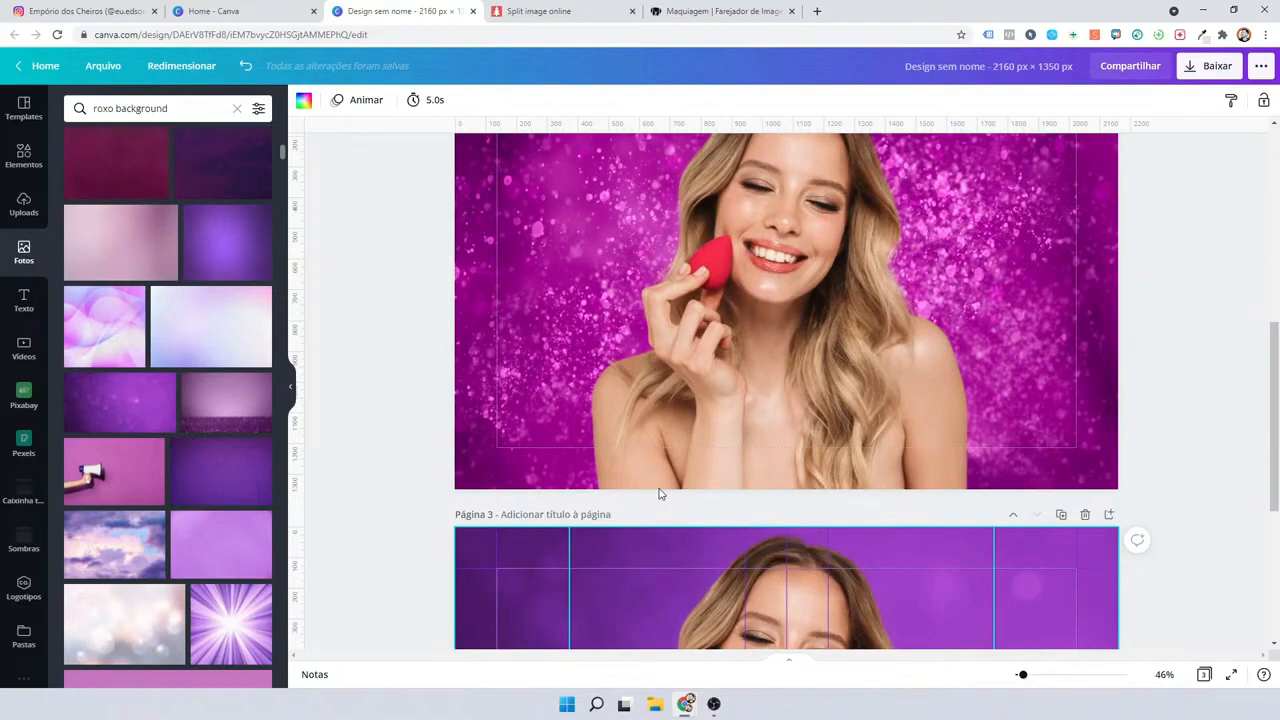
scroll(659, 493, "up", 5)
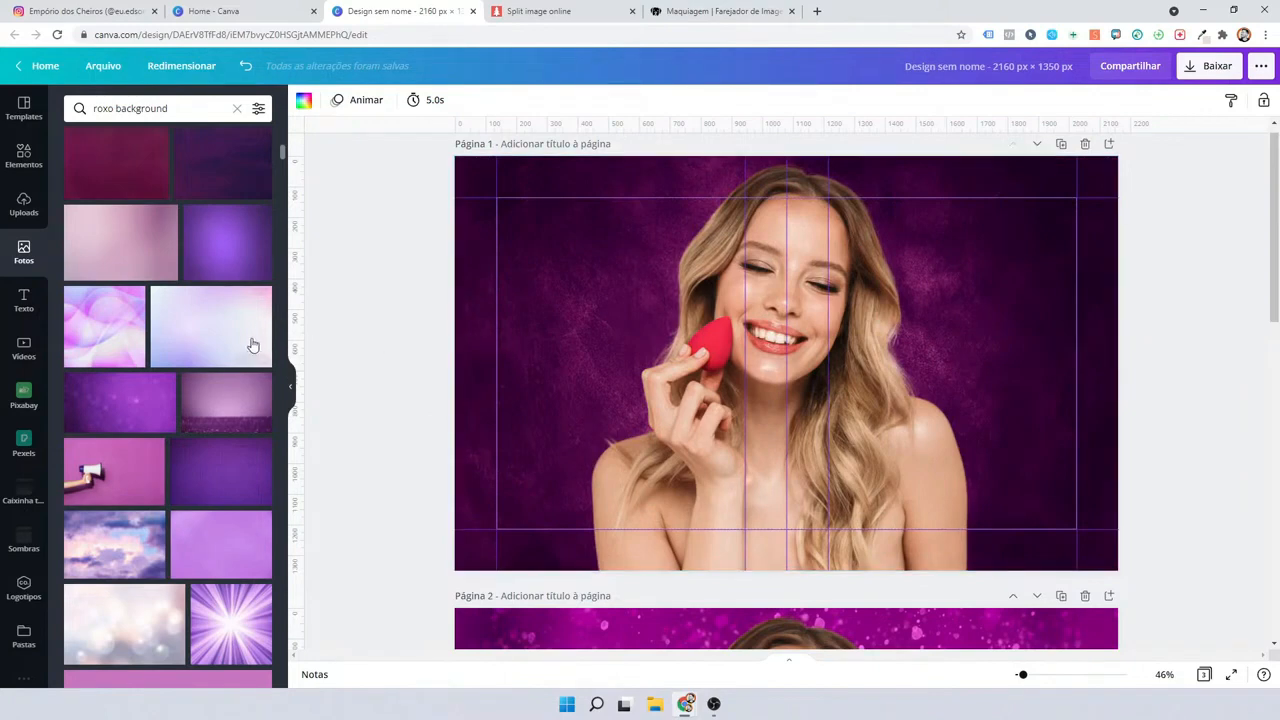
scroll(170, 400, "down", 3)
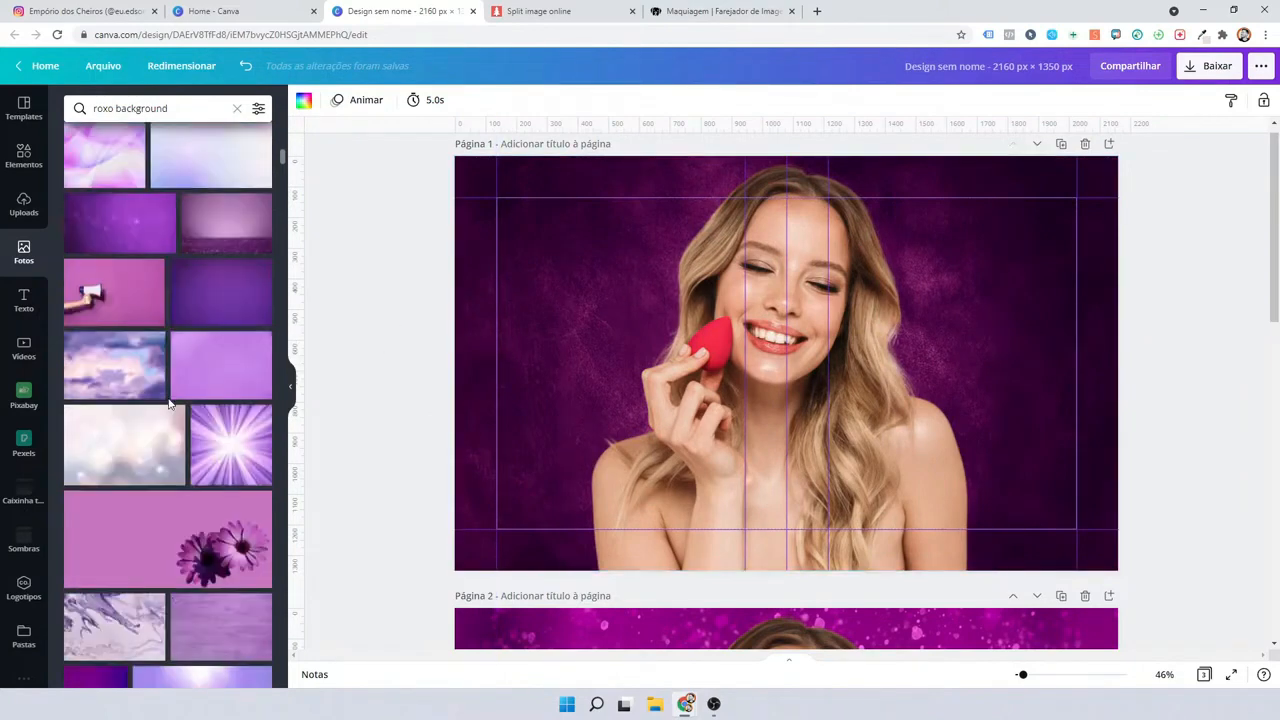
scroll(690, 383, "down", 3)
scroll(518, 460, "down", 5)
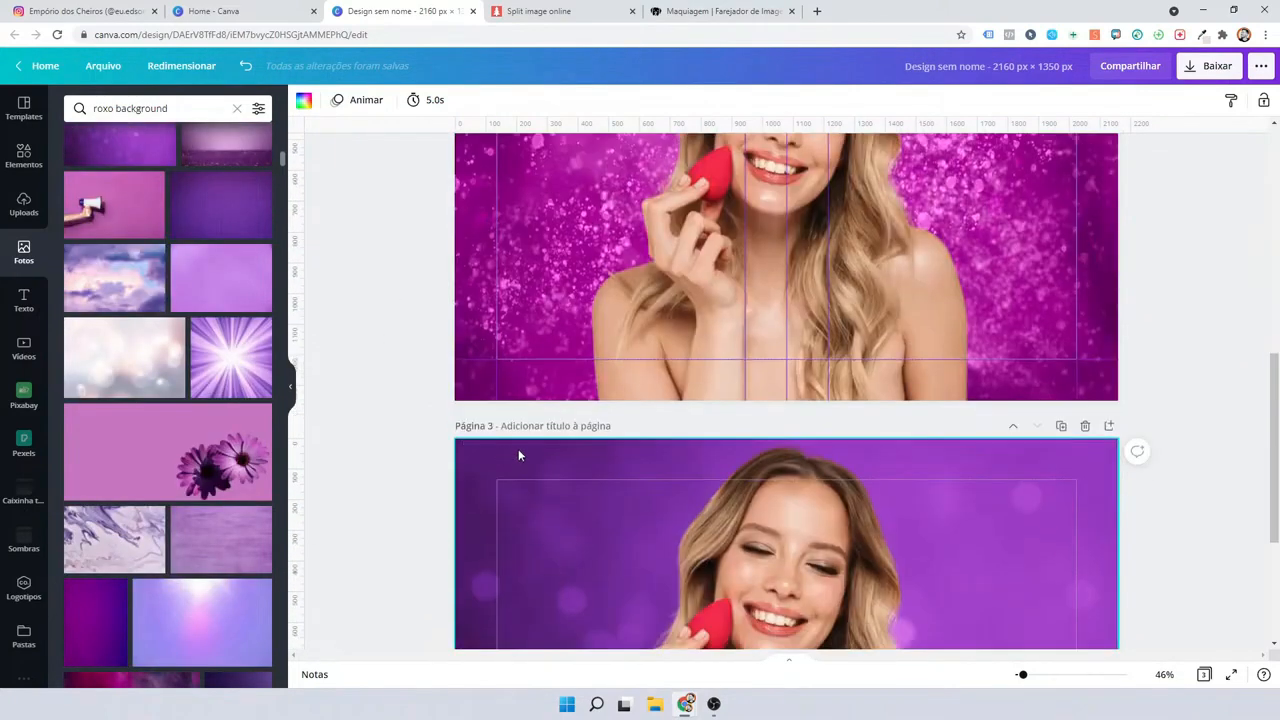
scroll(166, 416, "down", 1)
scroll(150, 450, "down", 4)
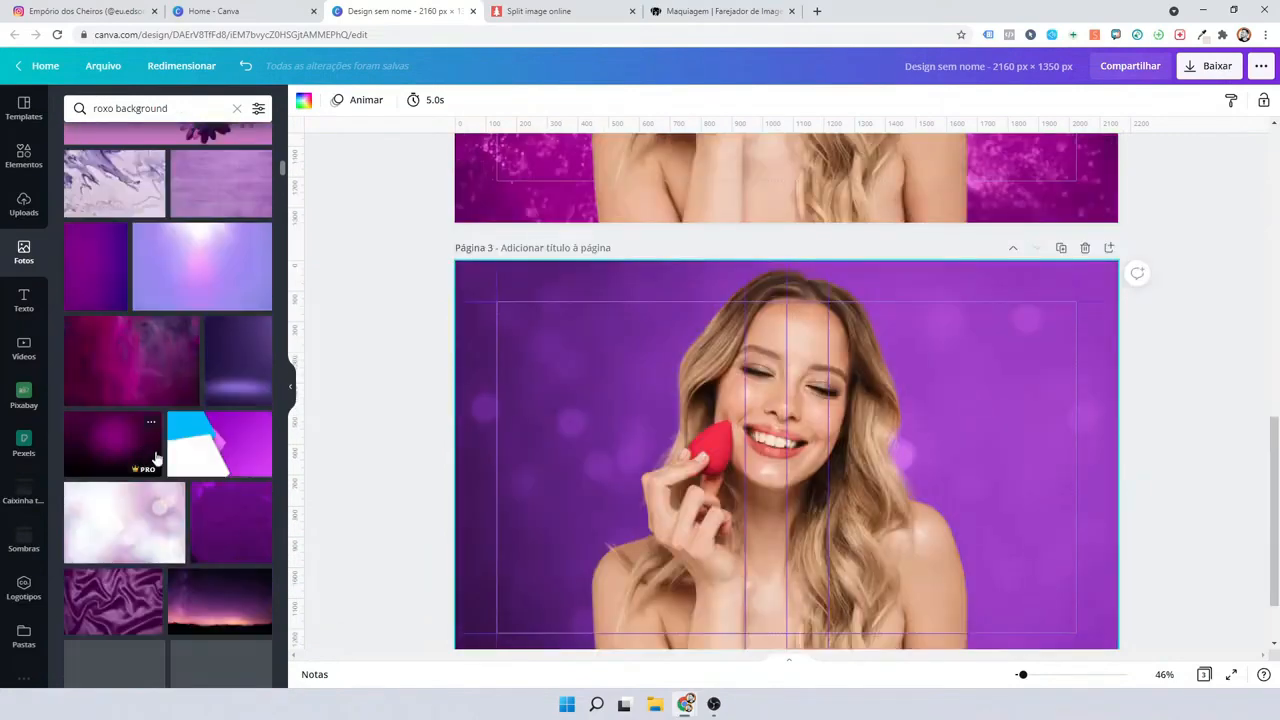
scroll(160, 457, "down", 2)
scroll(150, 420, "down", 2)
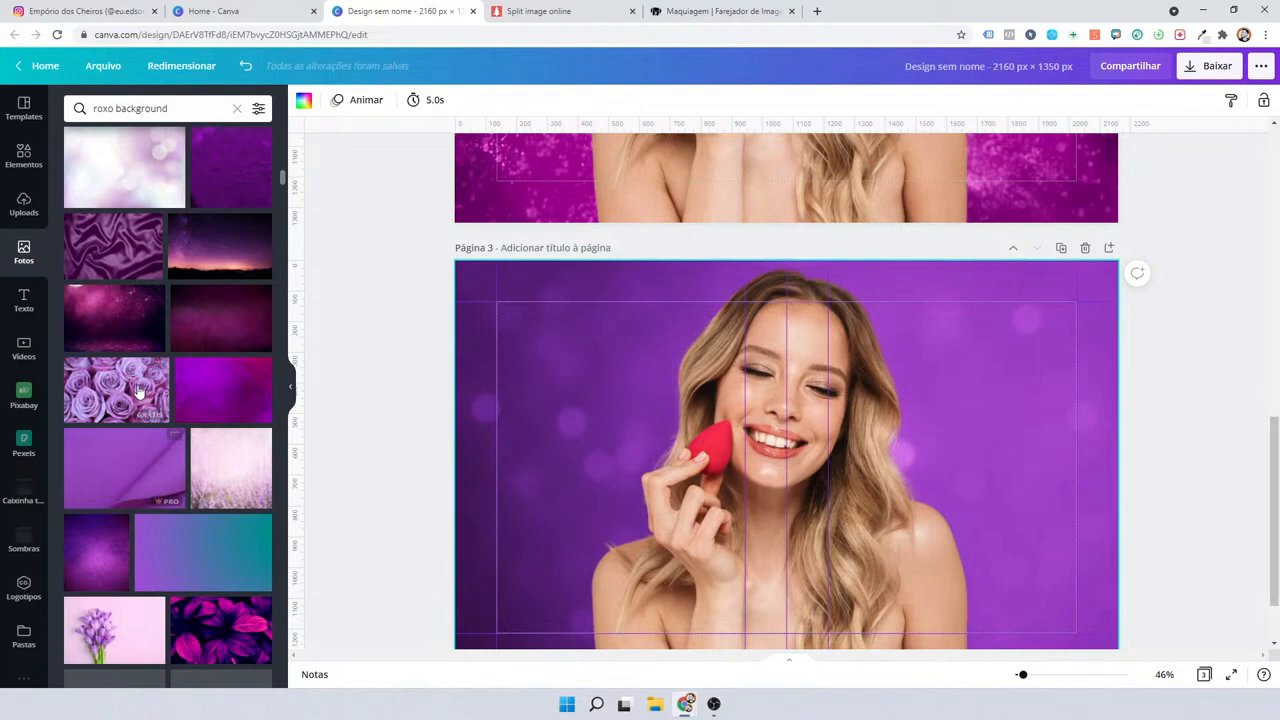
left_click(115, 318)
Find the purple starry night sky photo among the background results and try it as page 3's background.
scroll(378, 372, "down", 2)
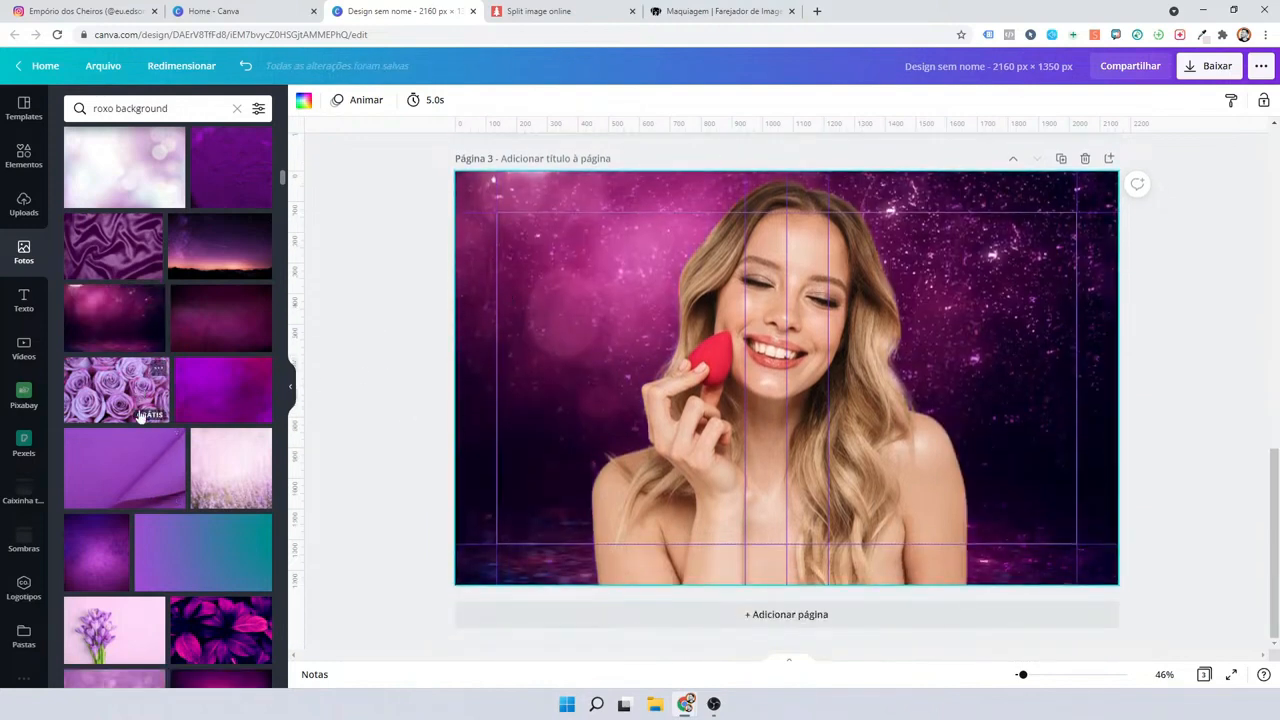
scroll(200, 398, "down", 5)
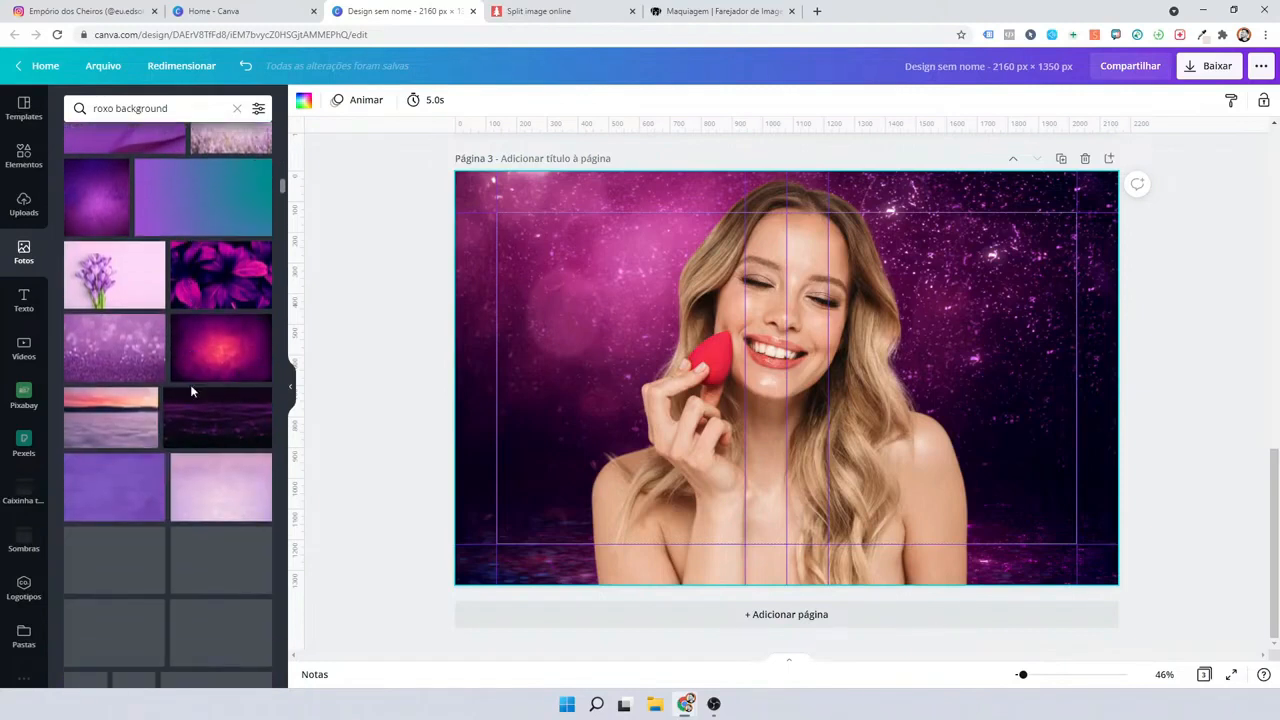
scroll(192, 393, "down", 4)
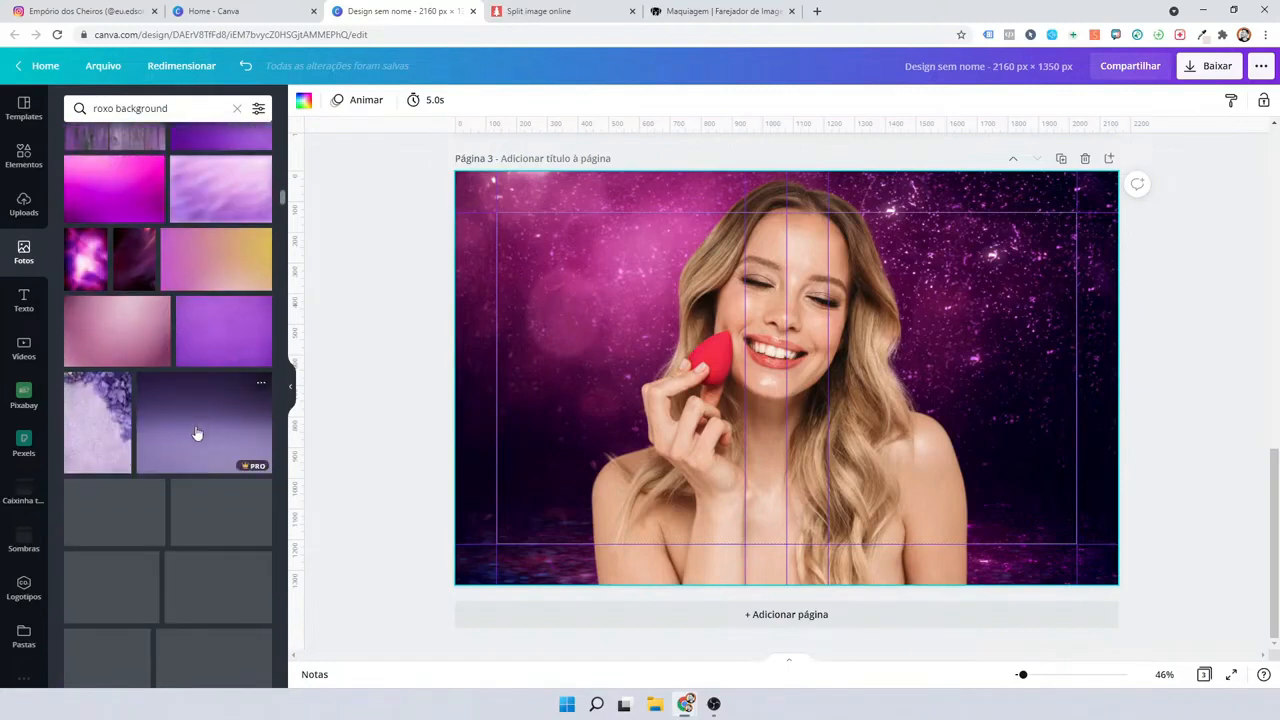
scroll(190, 445, "down", 8)
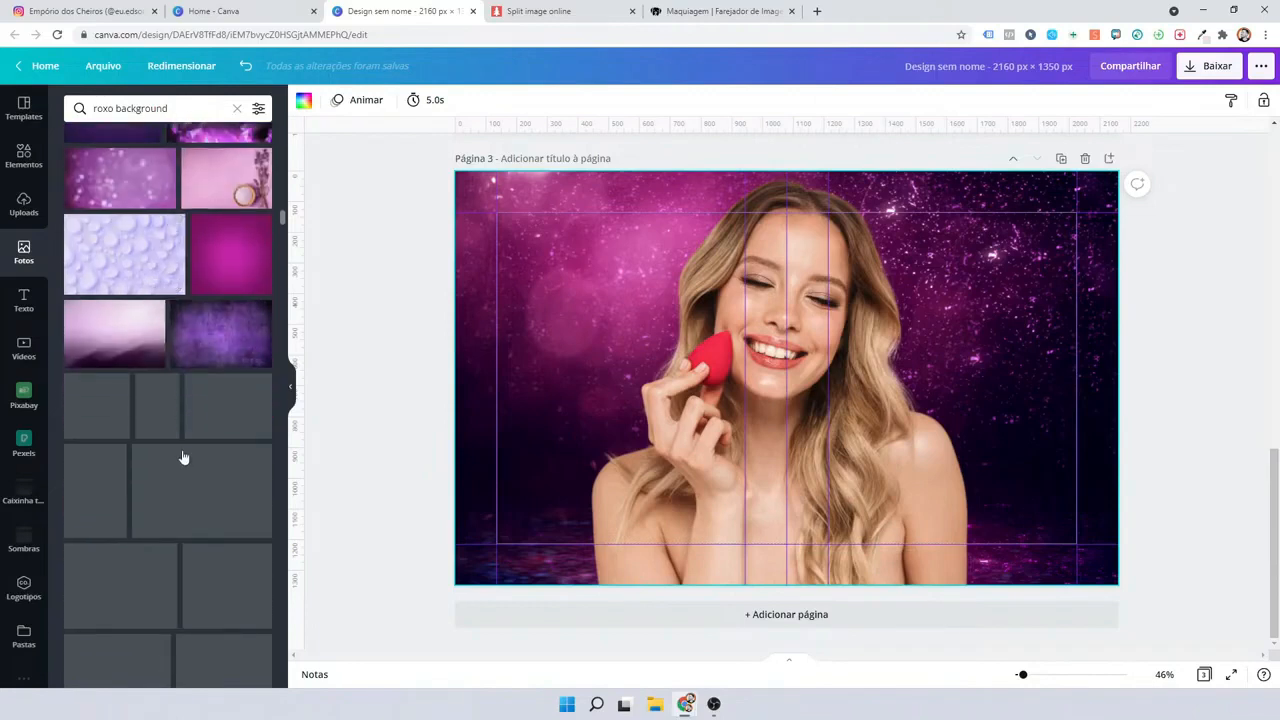
scroll(184, 457, "down", 2)
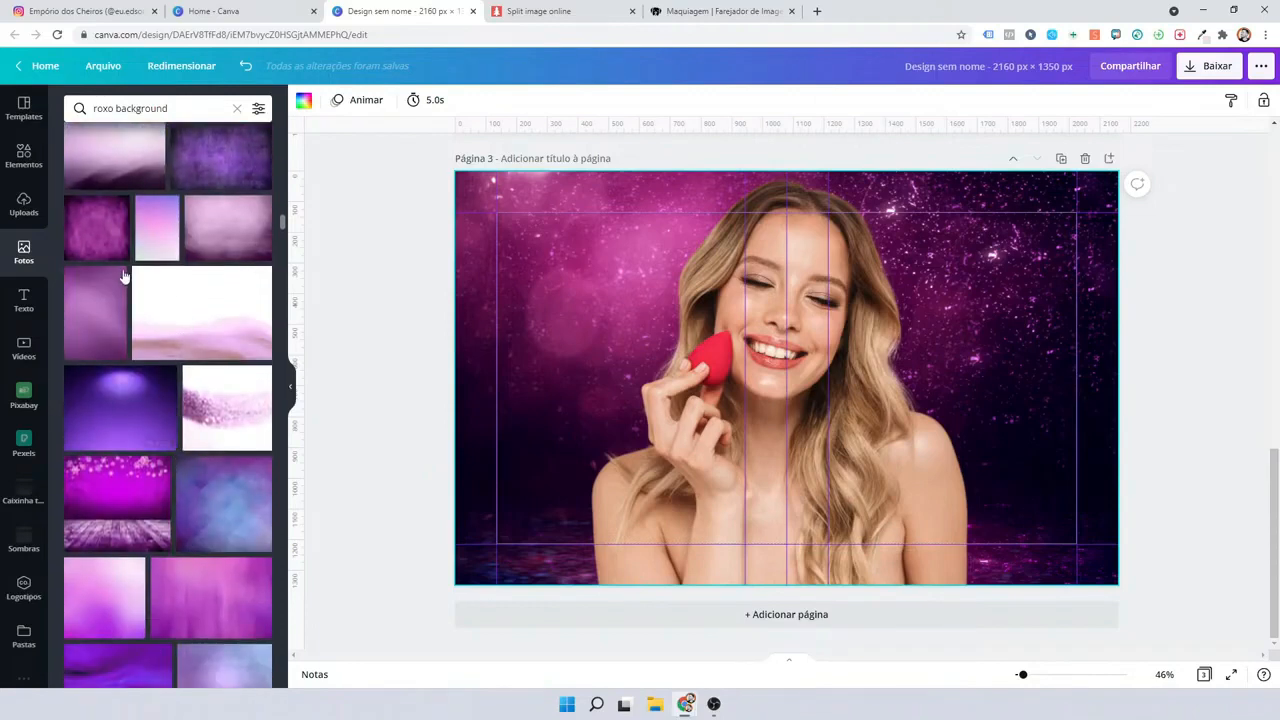
scroll(149, 412, "down", 3)
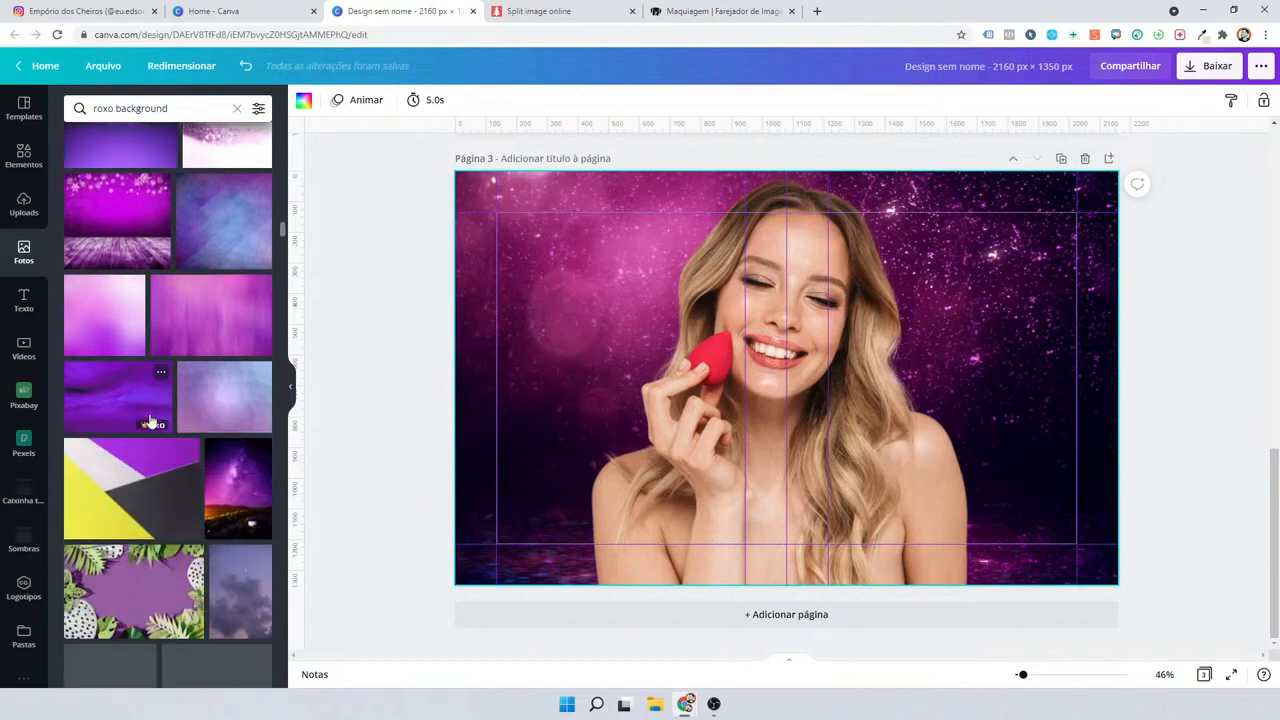
scroll(150, 420, "down", 3)
left_click_drag(250, 218, 486, 320)
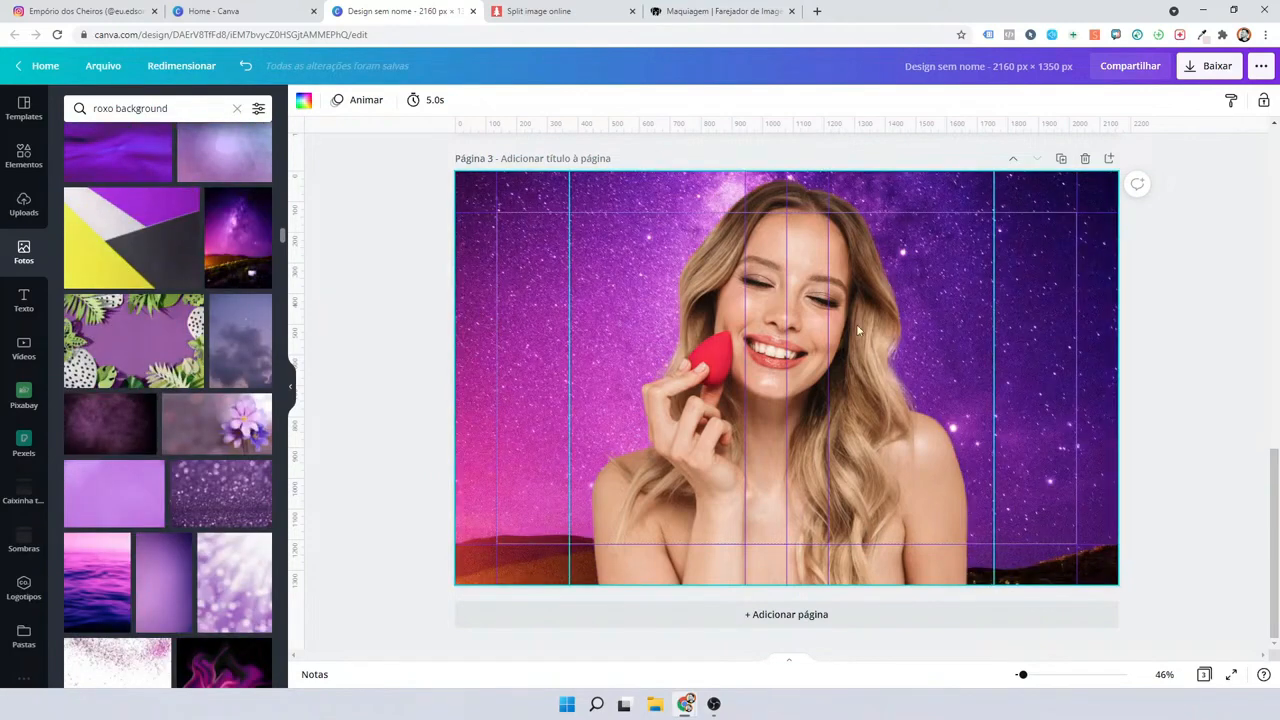
Find the scratched purple grunge texture further down the "roxo background" results and fill page 3's background with it.
scroll(159, 406, "down", 4)
scroll(145, 428, "down", 8)
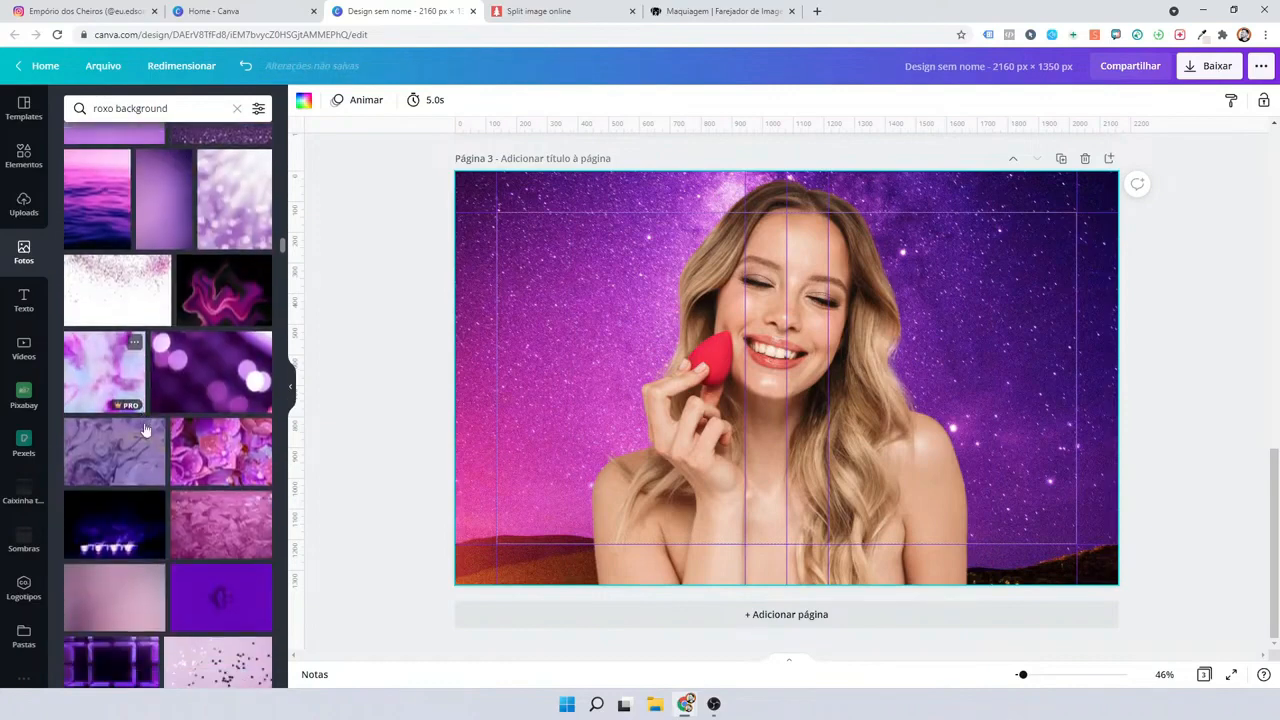
scroll(144, 428, "down", 3)
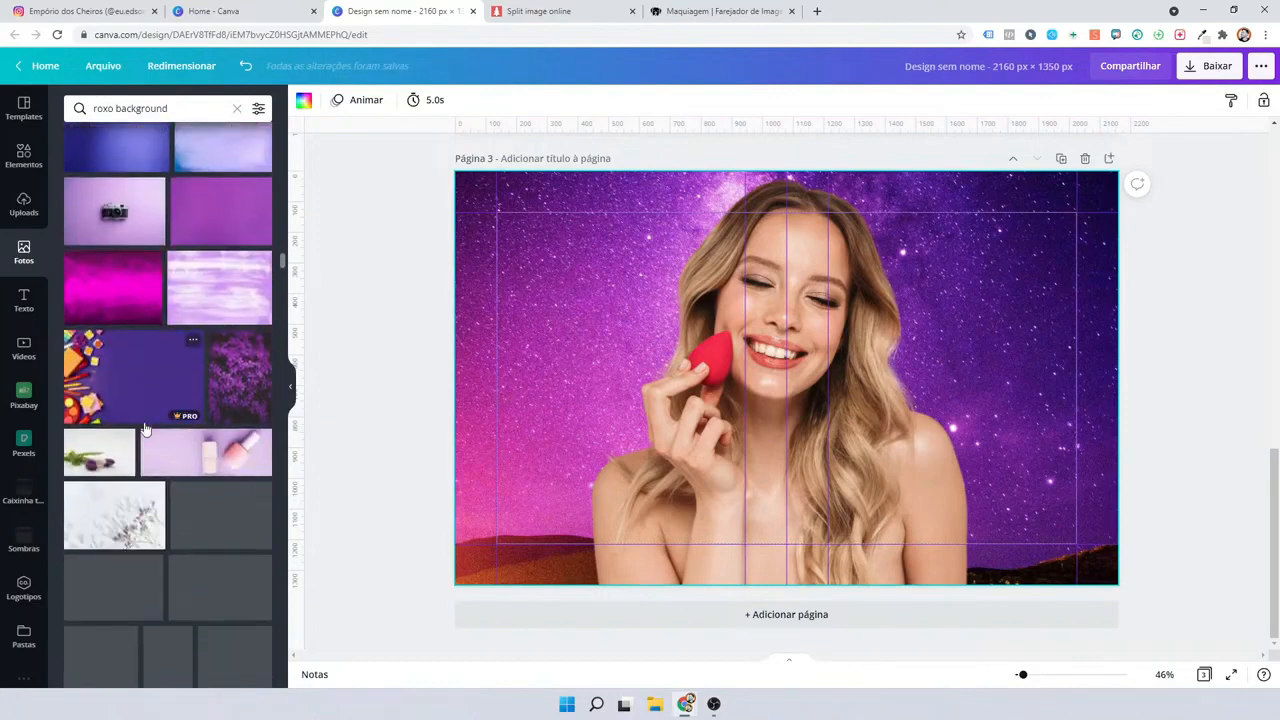
scroll(144, 427, "down", 3)
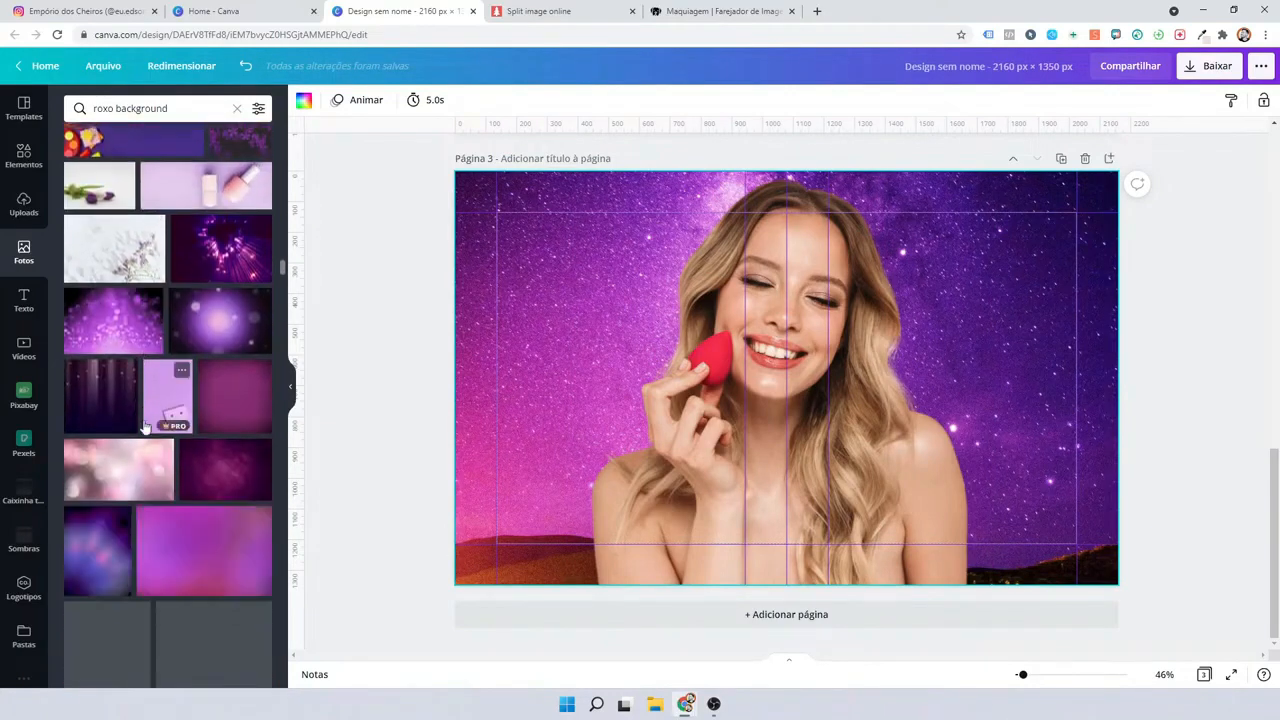
scroll(144, 427, "down", 8)
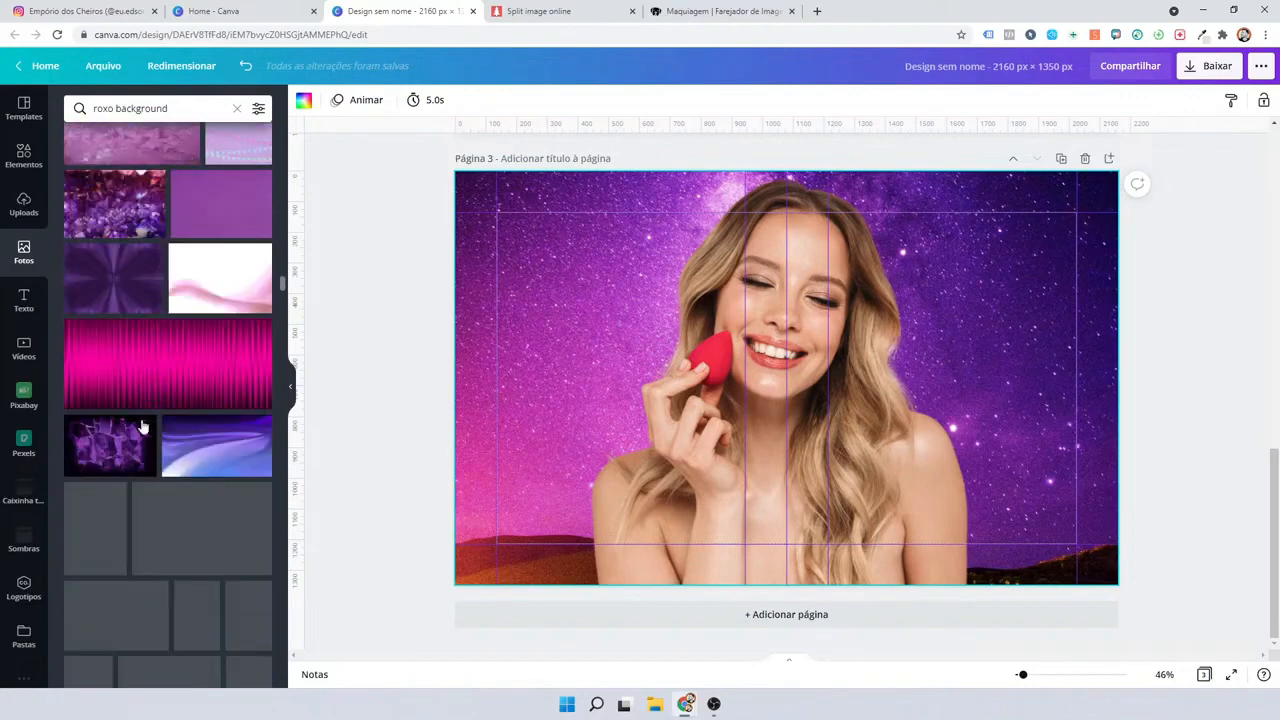
scroll(141, 426, "down", 8)
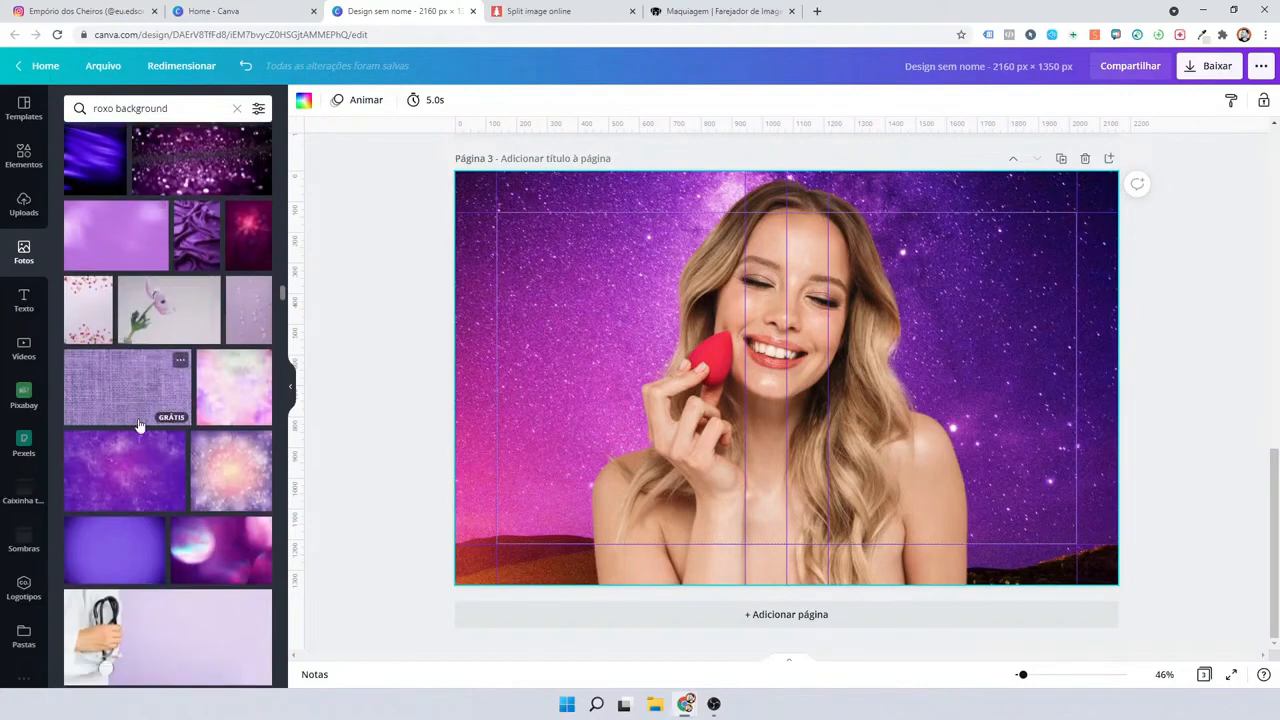
scroll(141, 426, "down", 3)
left_click_drag(148, 315, 468, 290)
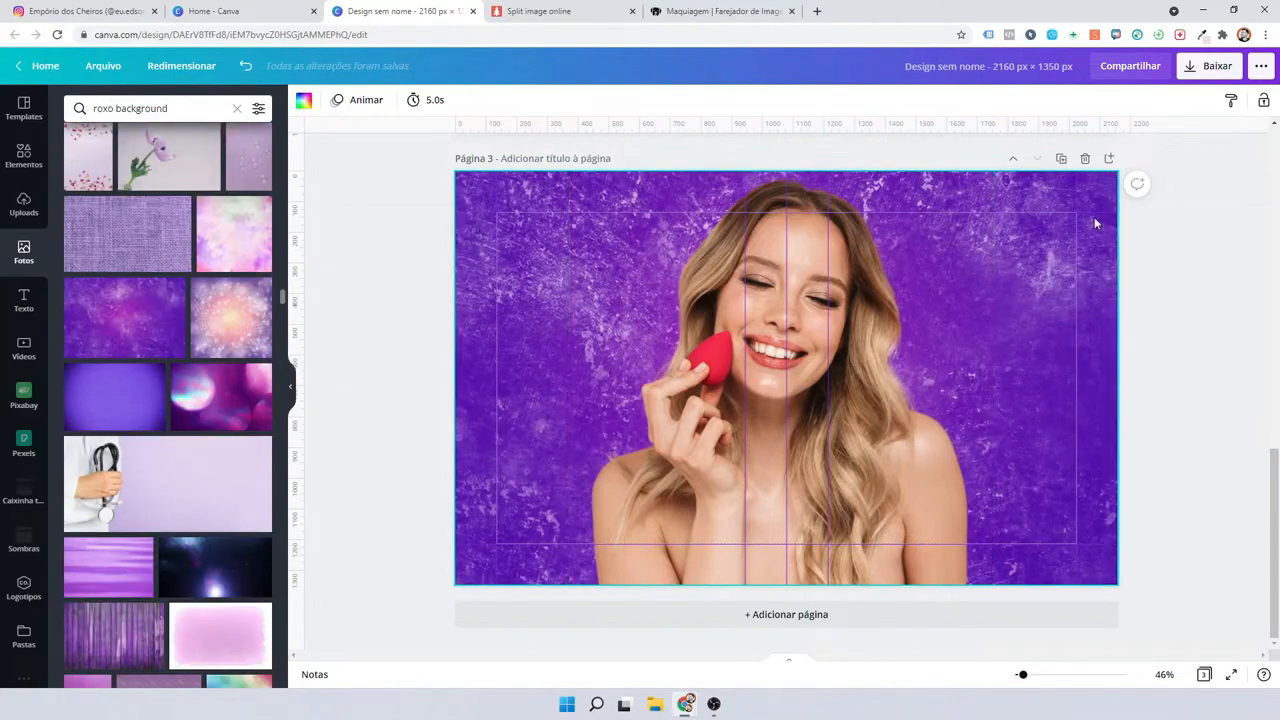
Select page 3's textured background and open all of its ColorMix effects for editing the image.
left_click(487, 191)
left_click(340, 100)
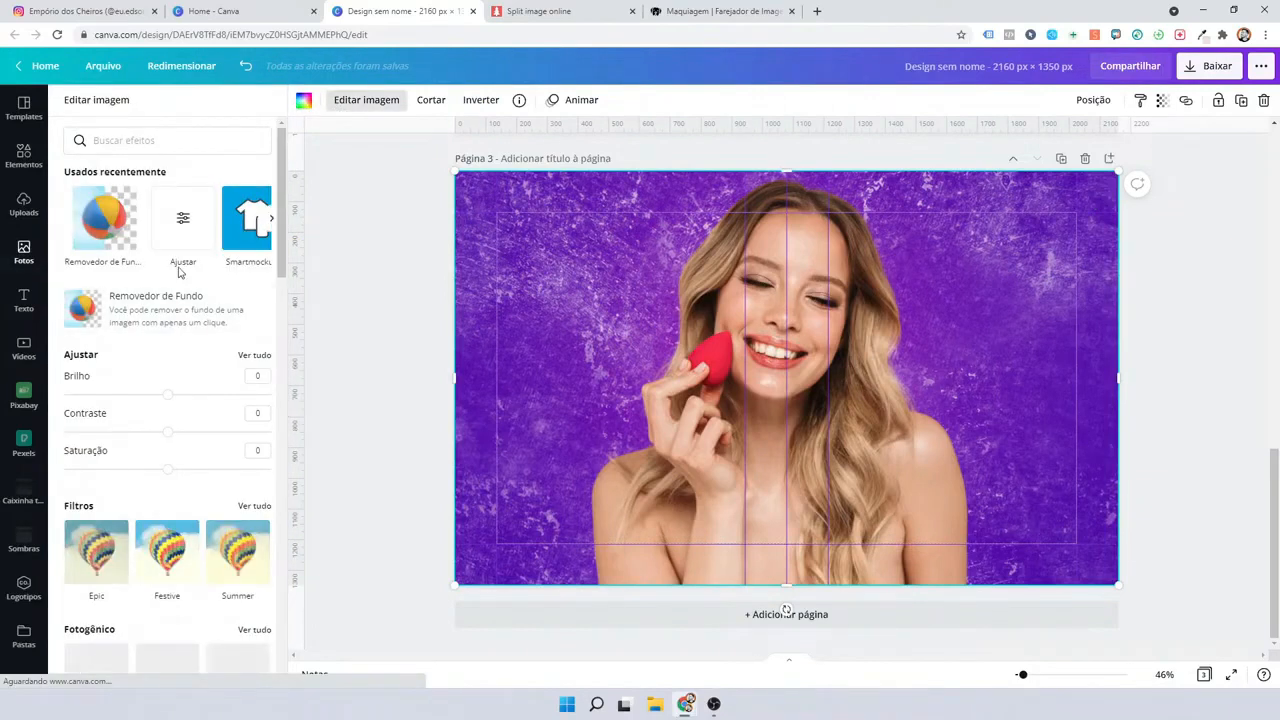
scroll(157, 411, "down", 3)
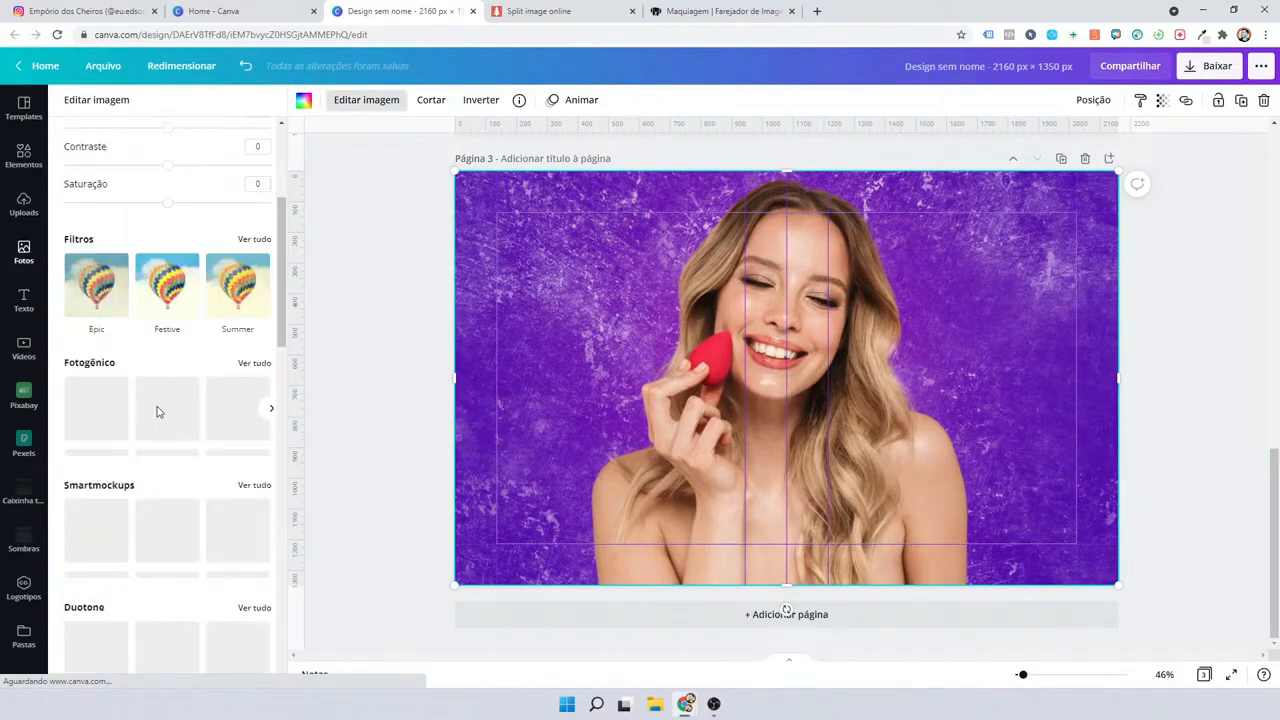
scroll(190, 440, "down", 3)
left_click(243, 463)
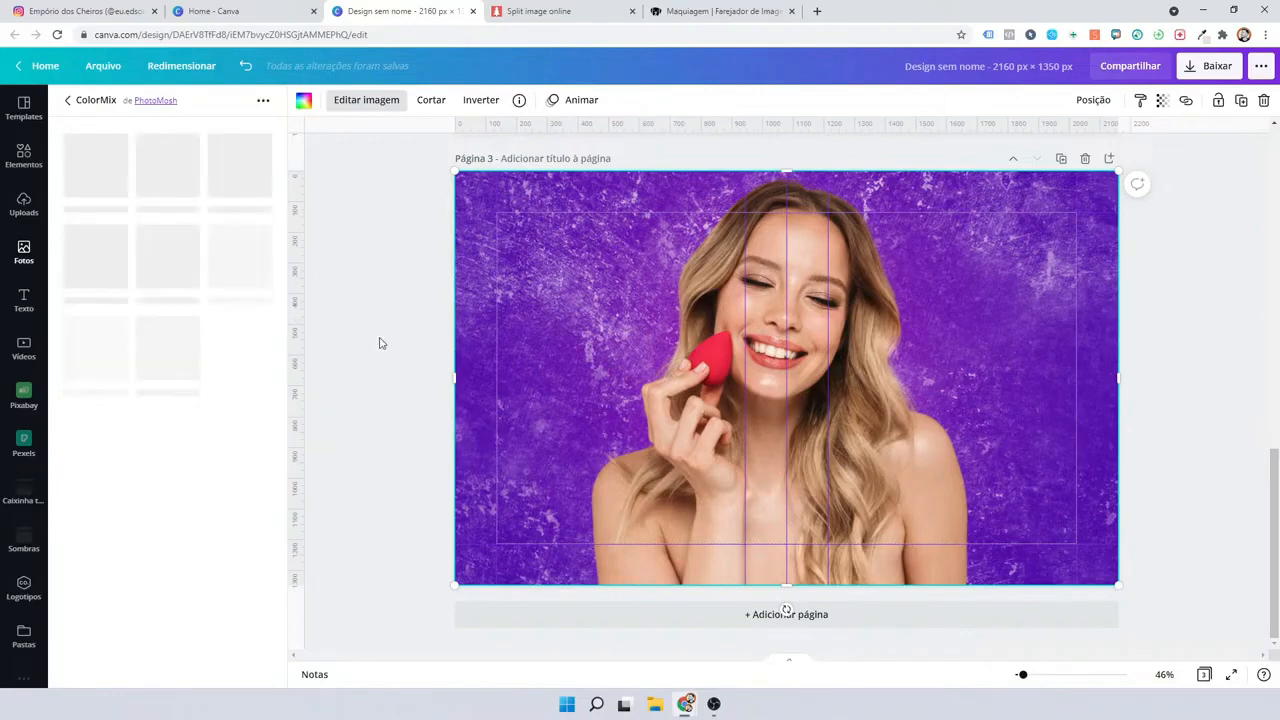
Compare the backgrounds on pages 1 and 2 with the purple grunge texture on page 3.
scroll(375, 337, "up", 2)
scroll(372, 336, "up", 3)
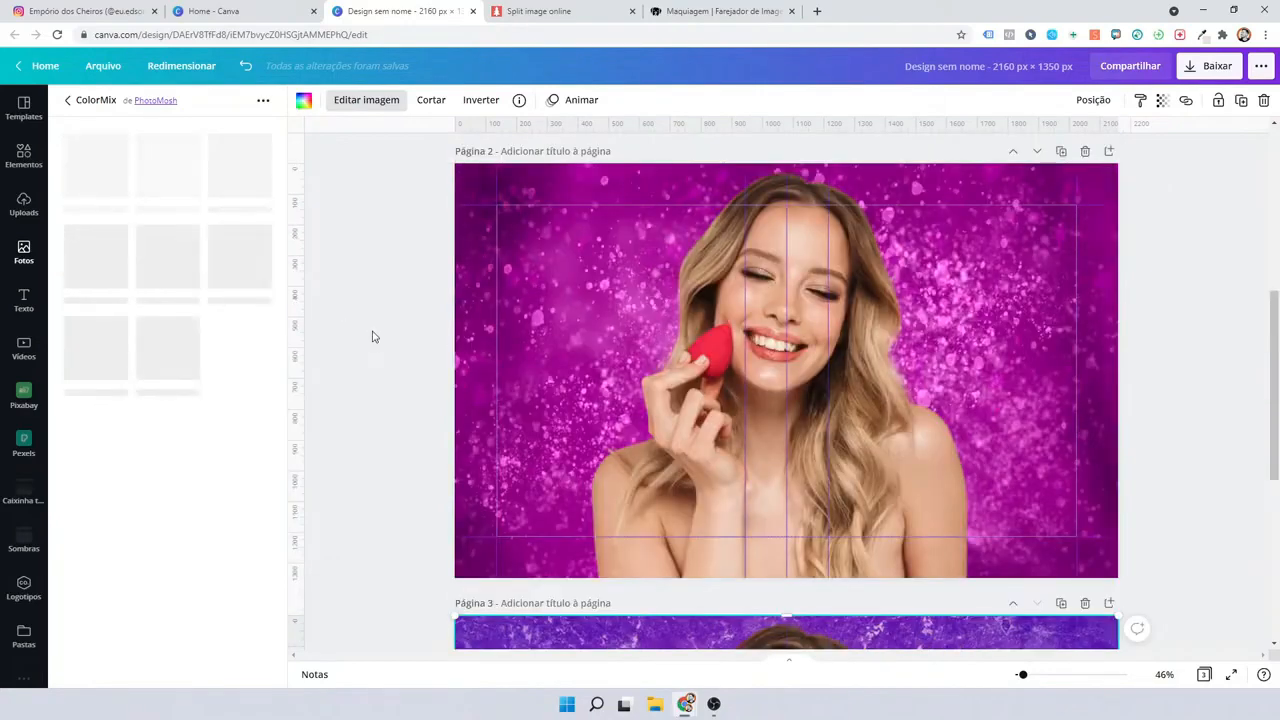
scroll(369, 334, "up", 3)
scroll(364, 329, "up", 2)
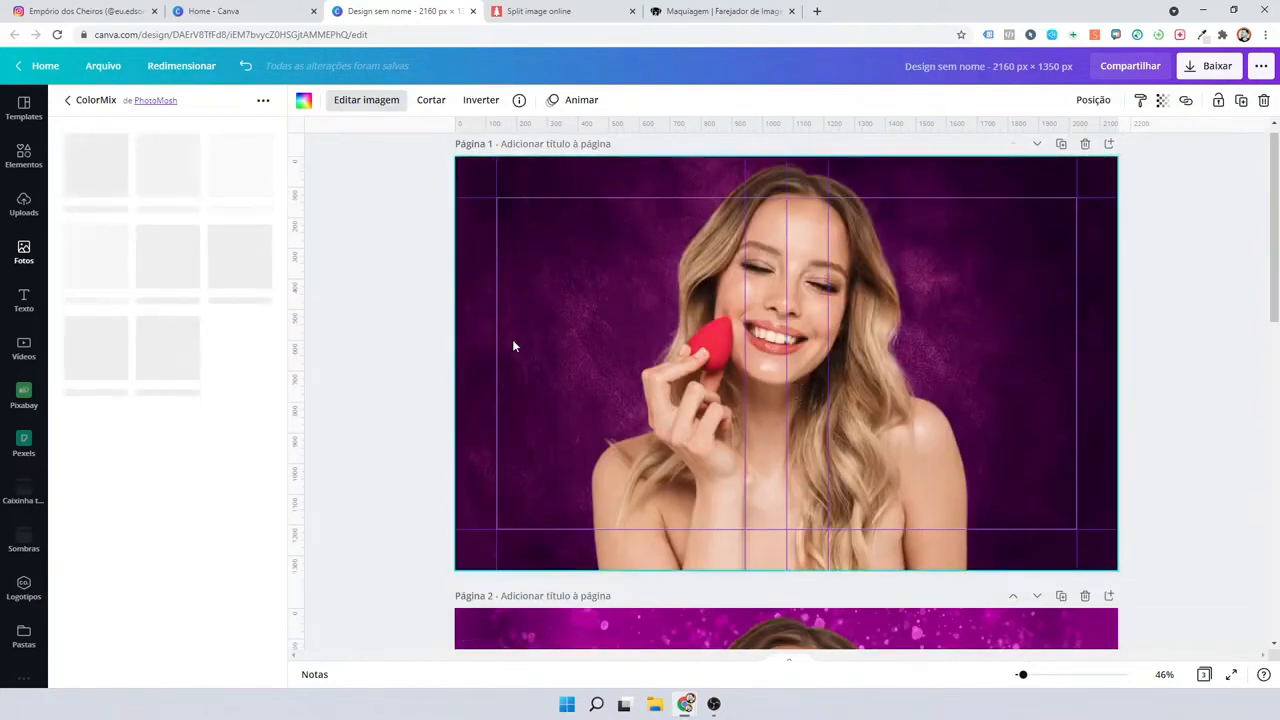
scroll(513, 346, "down", 4)
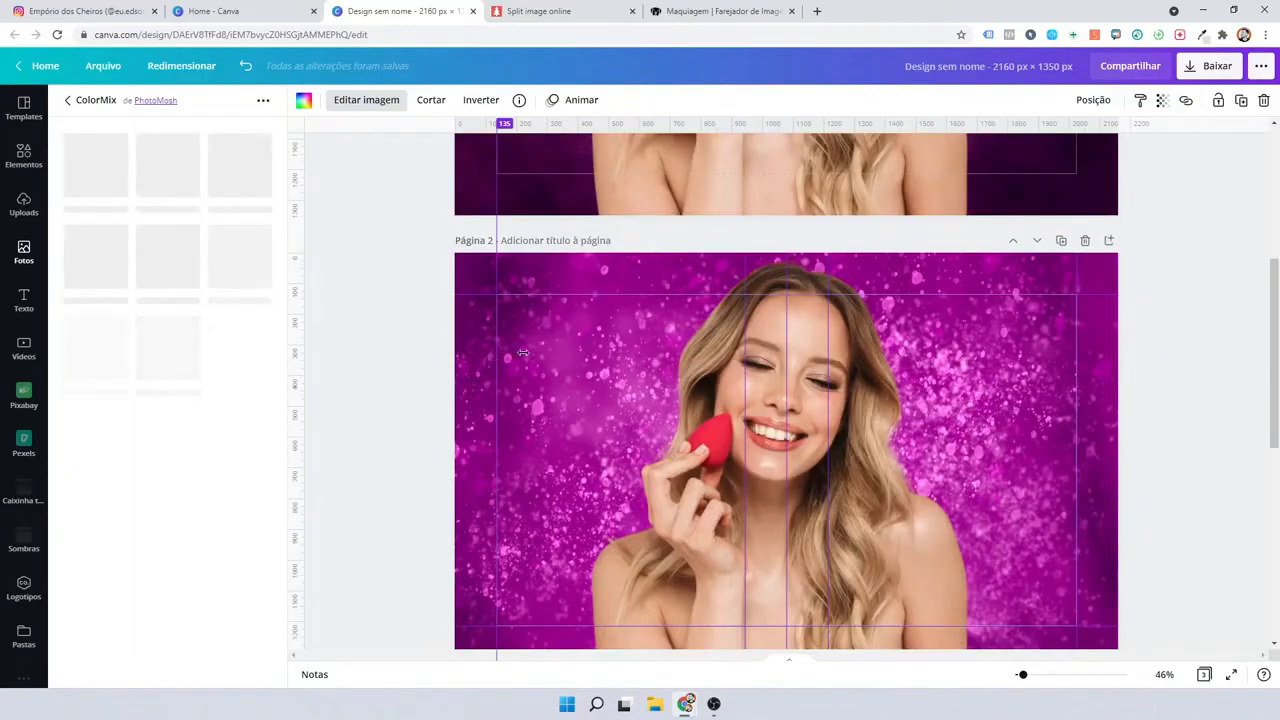
scroll(600, 340, "down", 4)
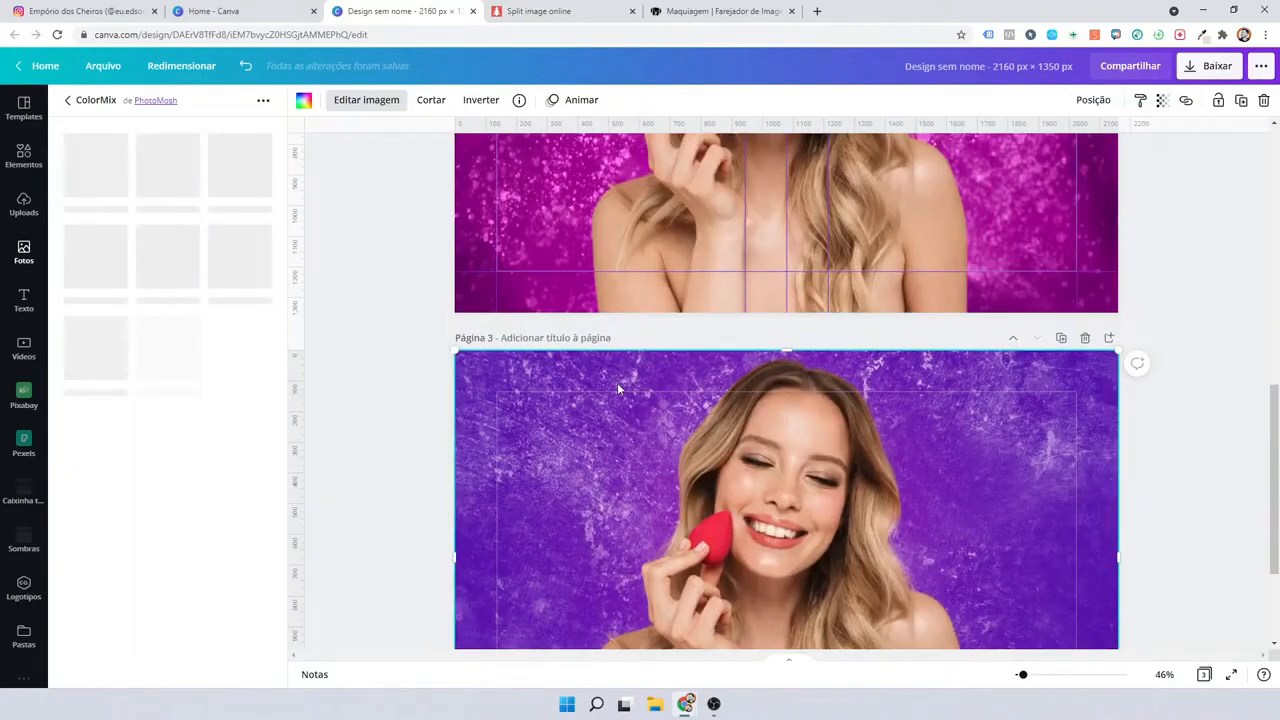
scroll(618, 390, "down", 2)
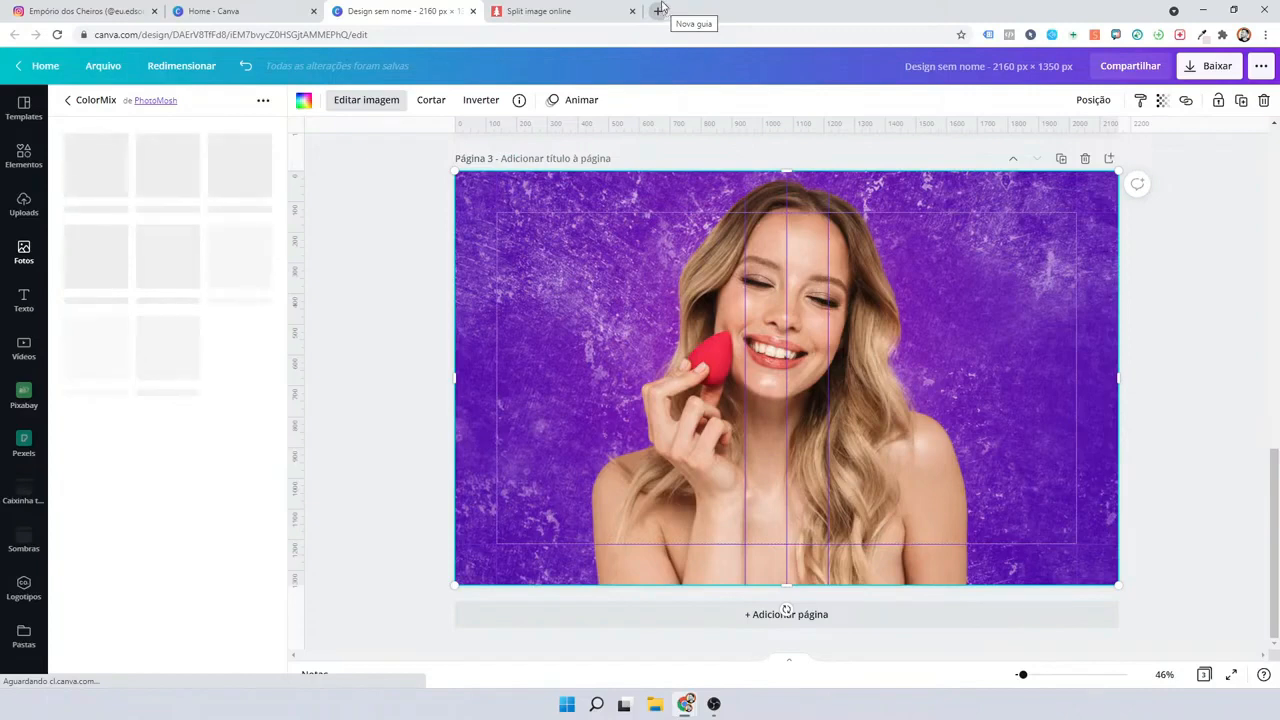
Return from the ColorMix effects to the start of the general image editing options.
left_click(72, 100)
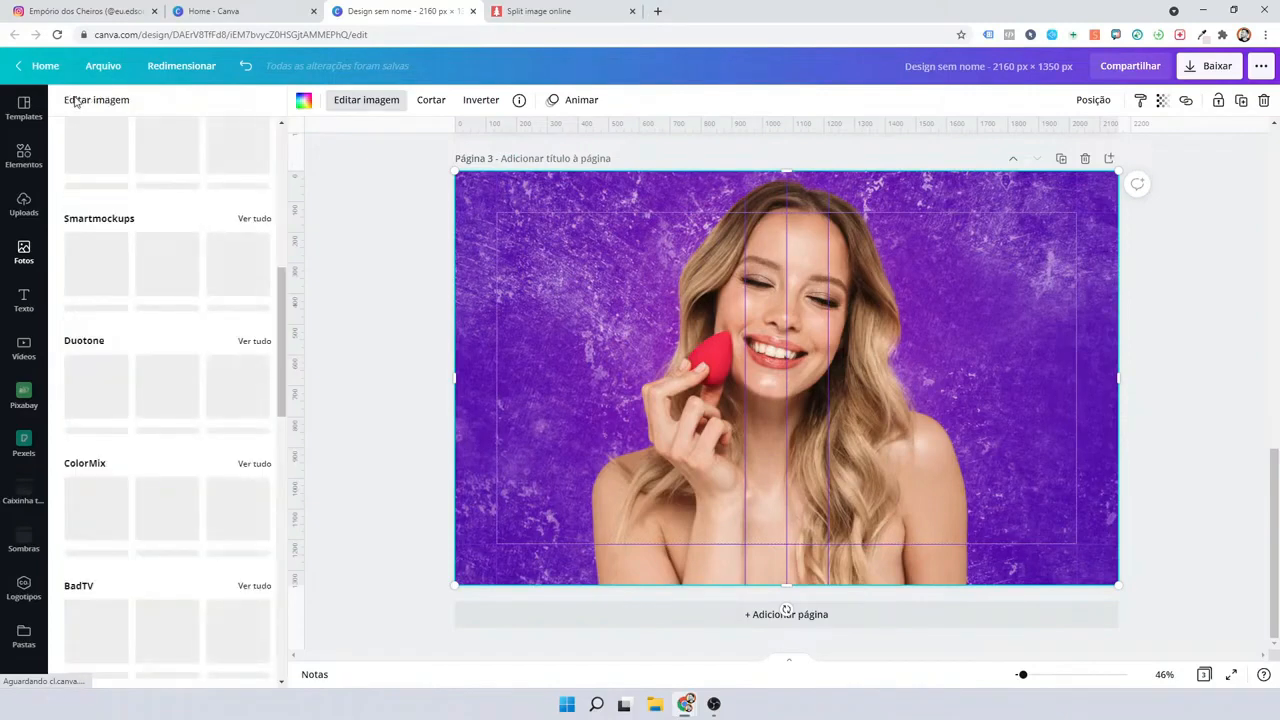
scroll(194, 337, "up", 4)
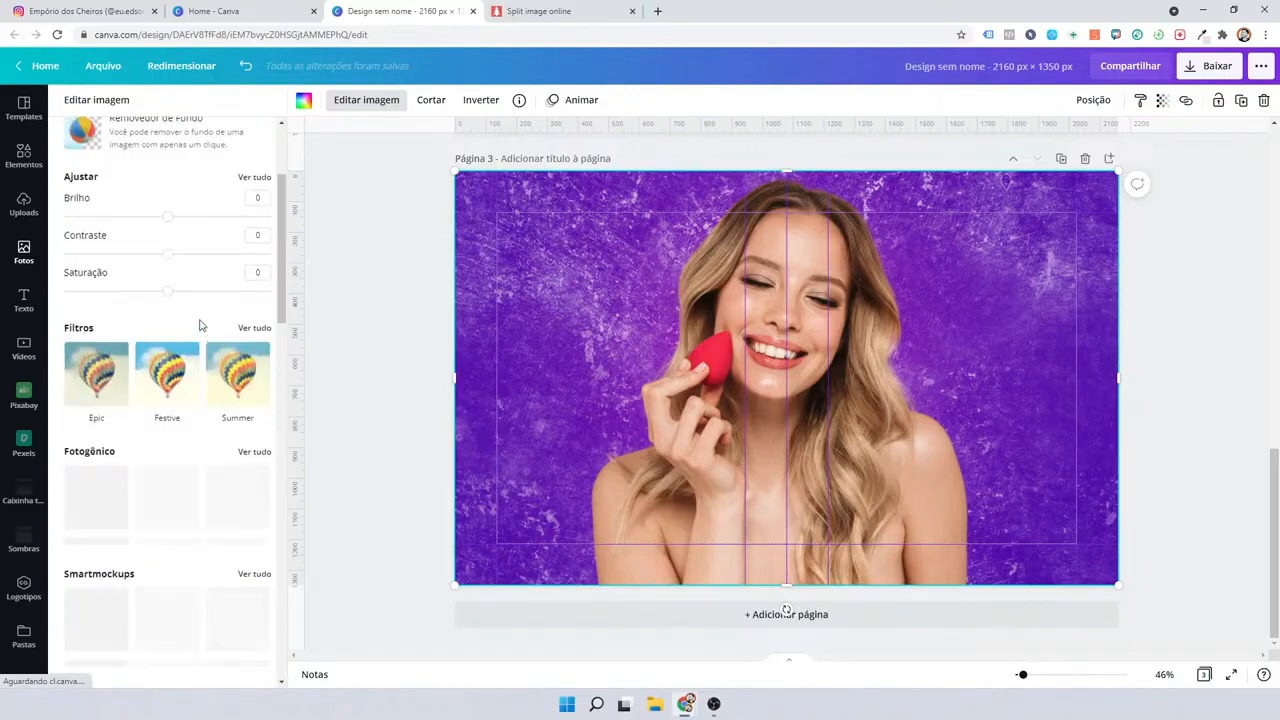
scroll(199, 325, "up", 2)
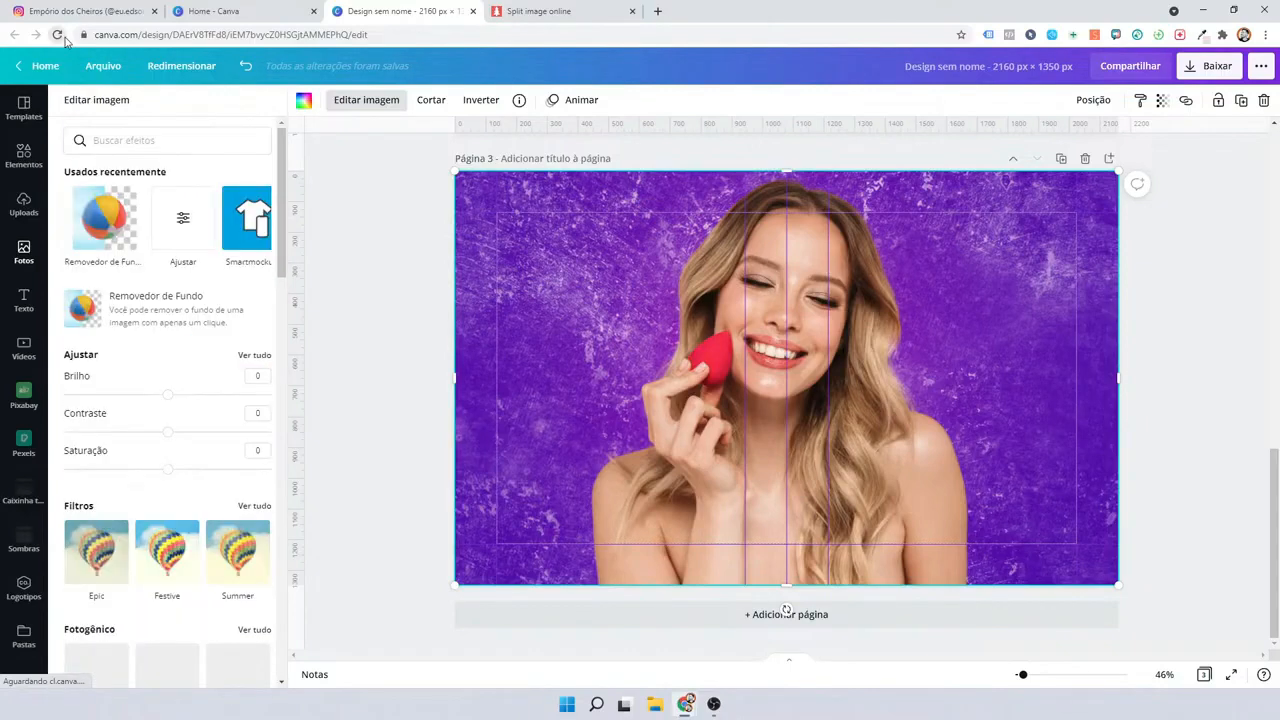
Close the extra Canva home page and reopen the ColorMix effects for page 3's textured background.
left_click(229, 10)
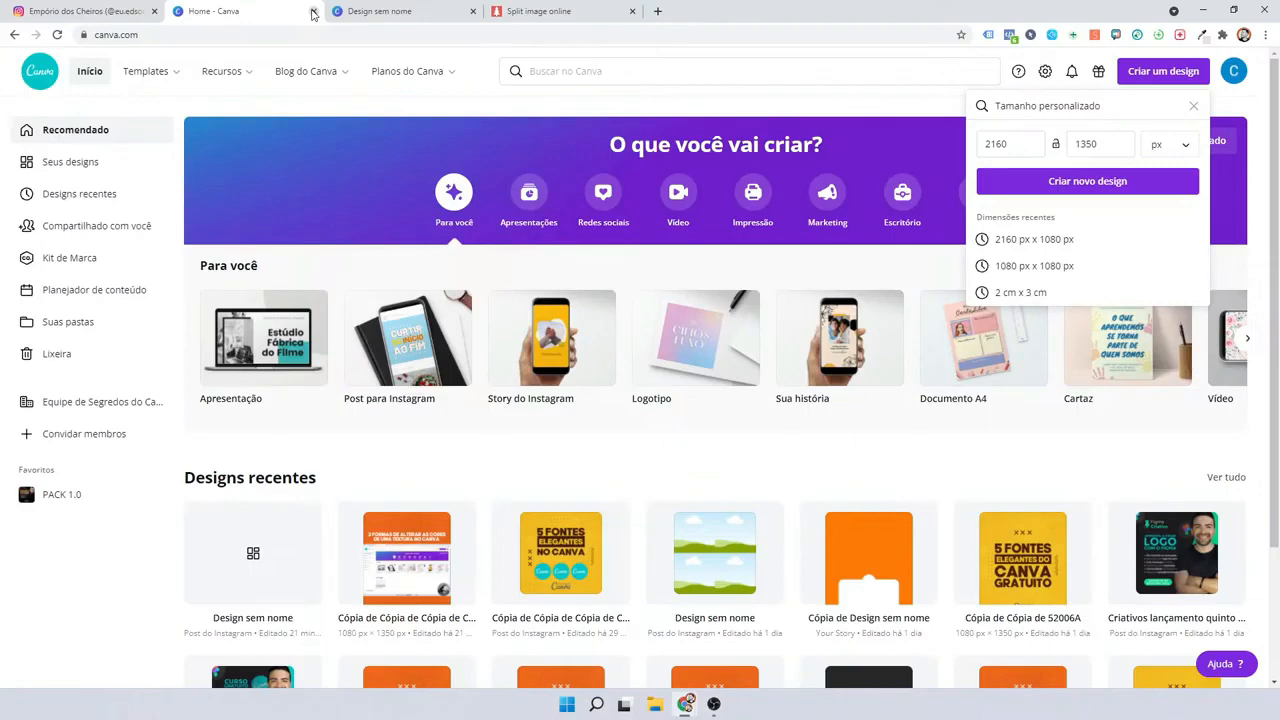
left_click(313, 11)
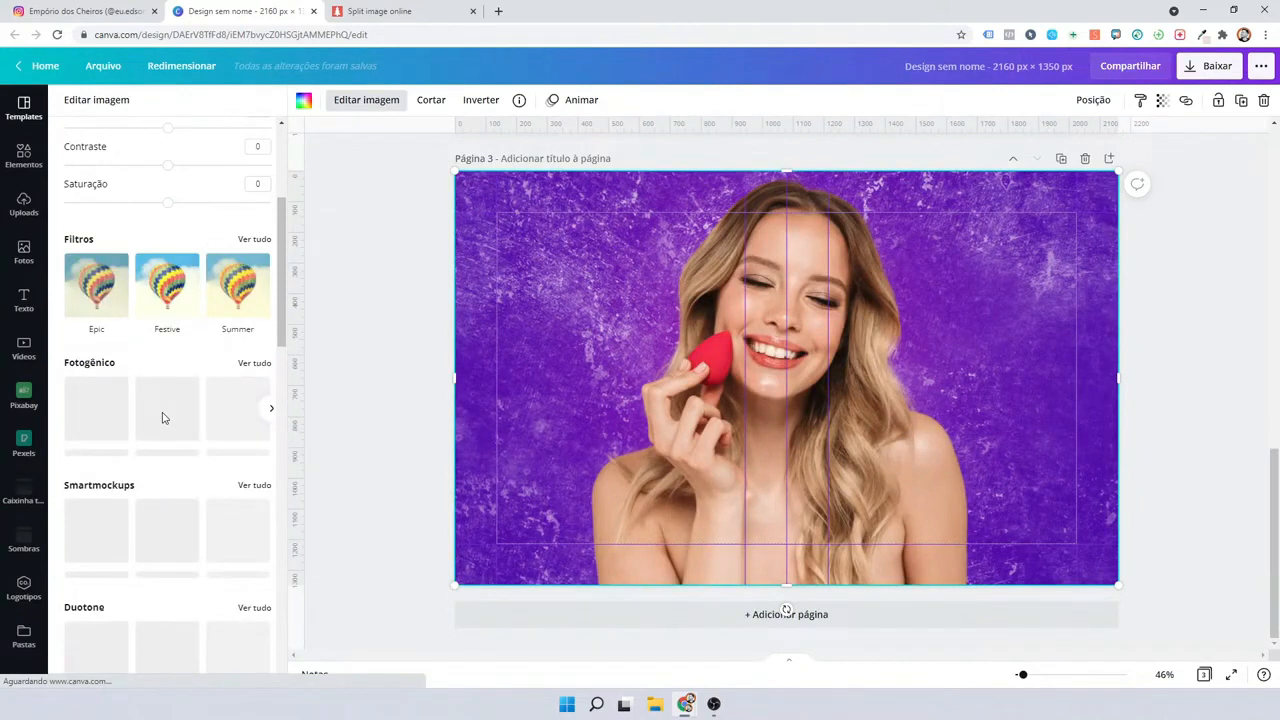
left_click(165, 418)
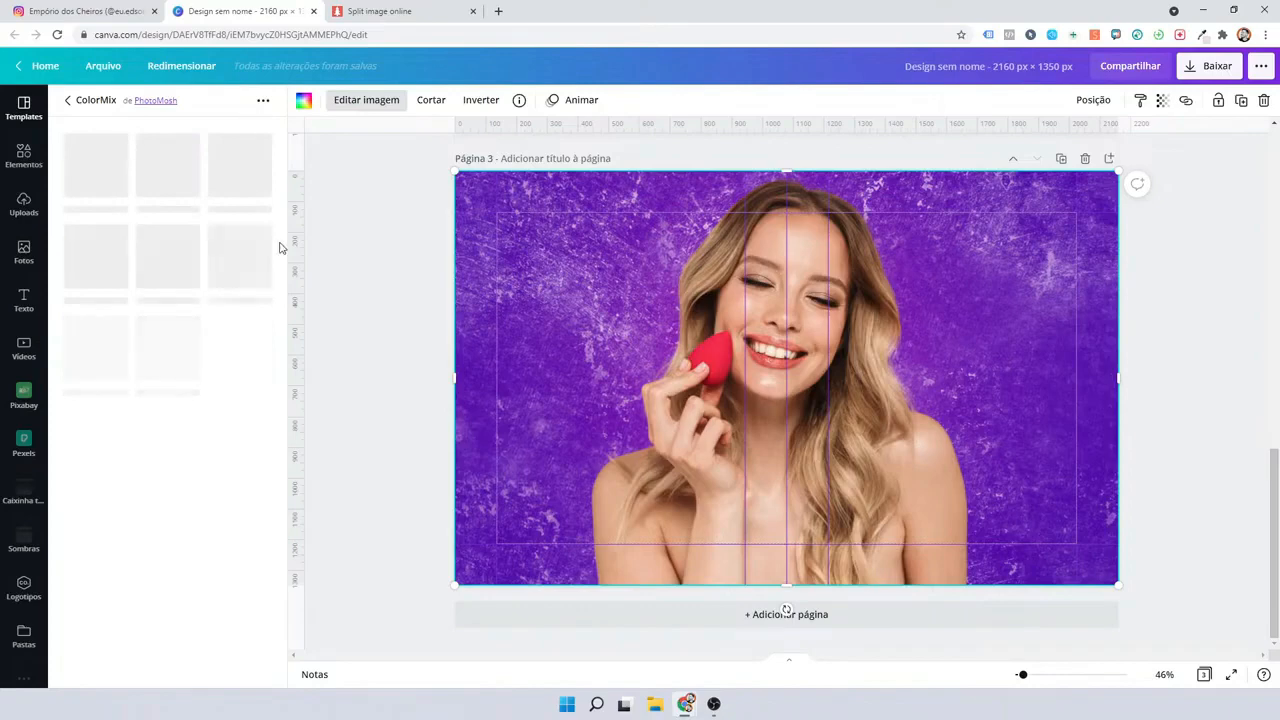
Apply the Marmalade ColorMix effect to page 3's textured background and fine-tune its hue and saturation.
scroll(367, 397, "up", 3)
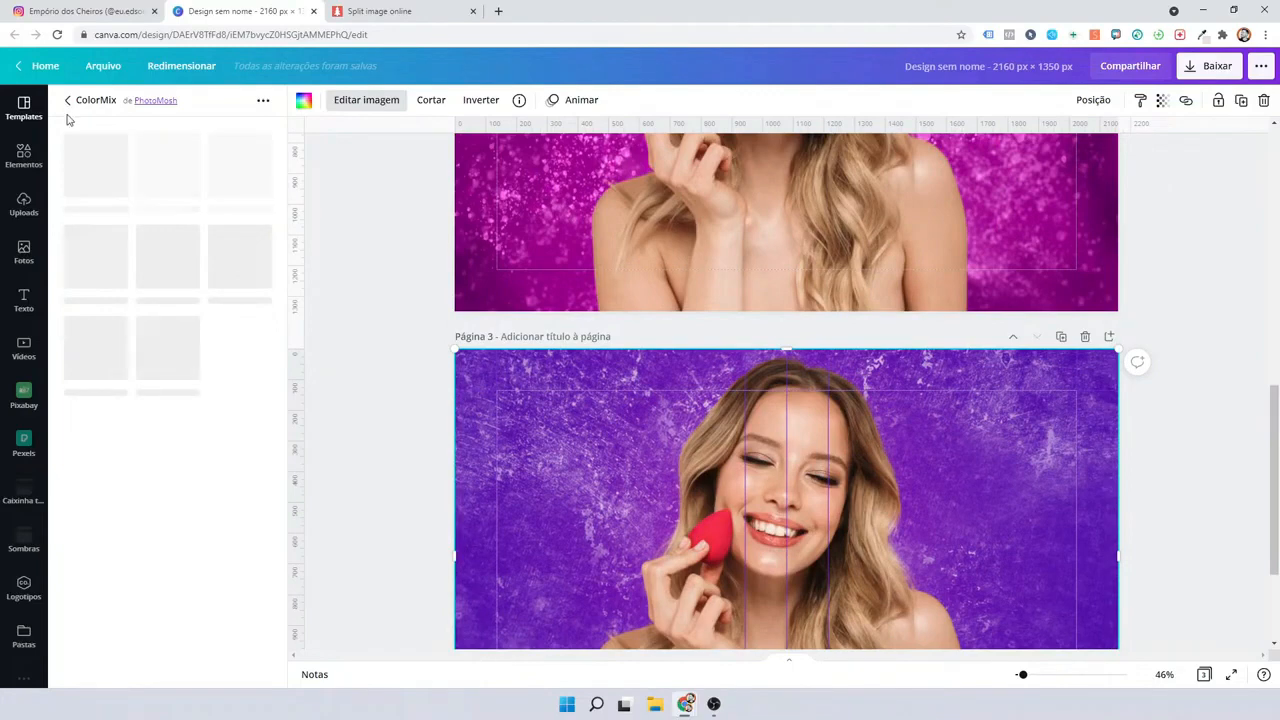
scroll(389, 389, "up", 3)
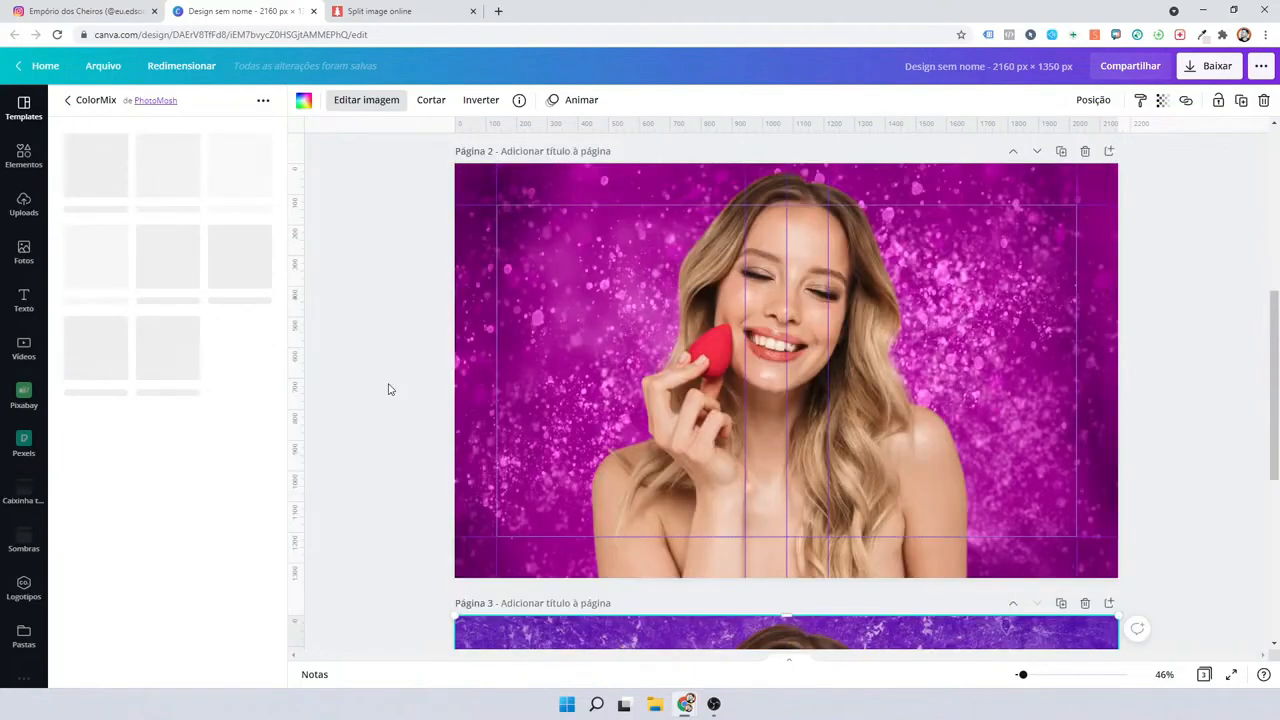
scroll(770, 323, "up", 1)
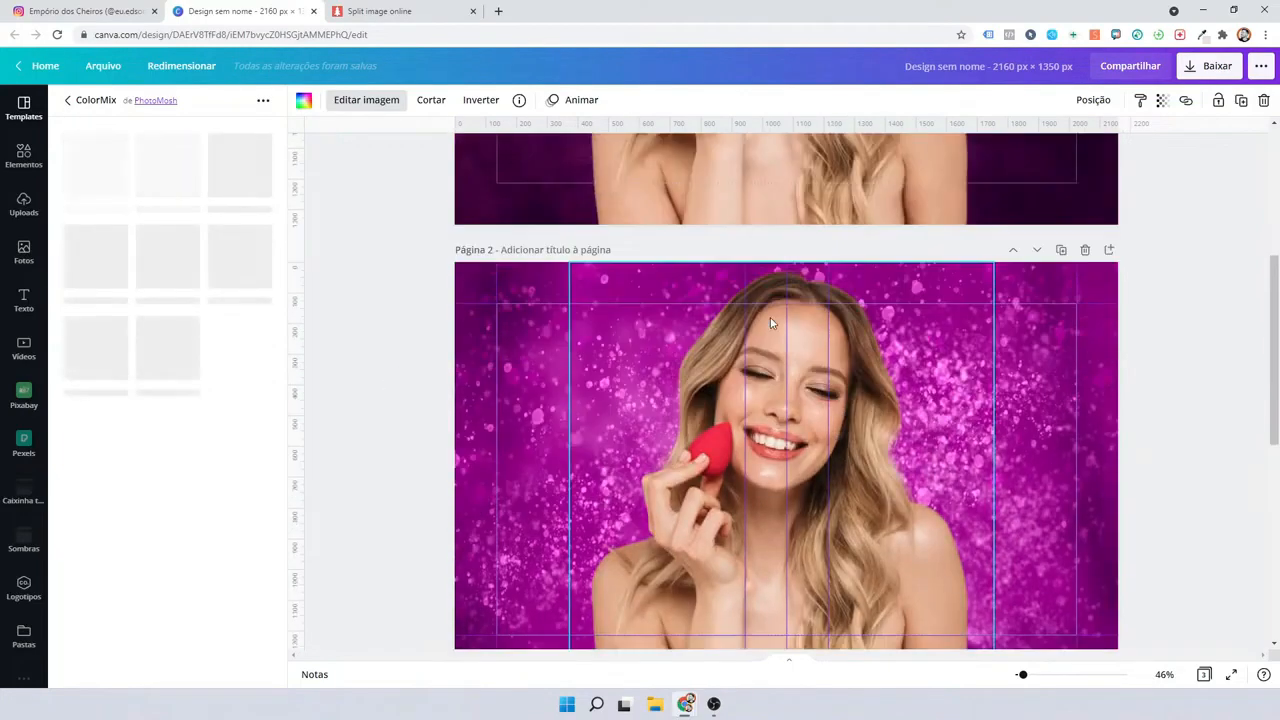
scroll(770, 323, "up", 4)
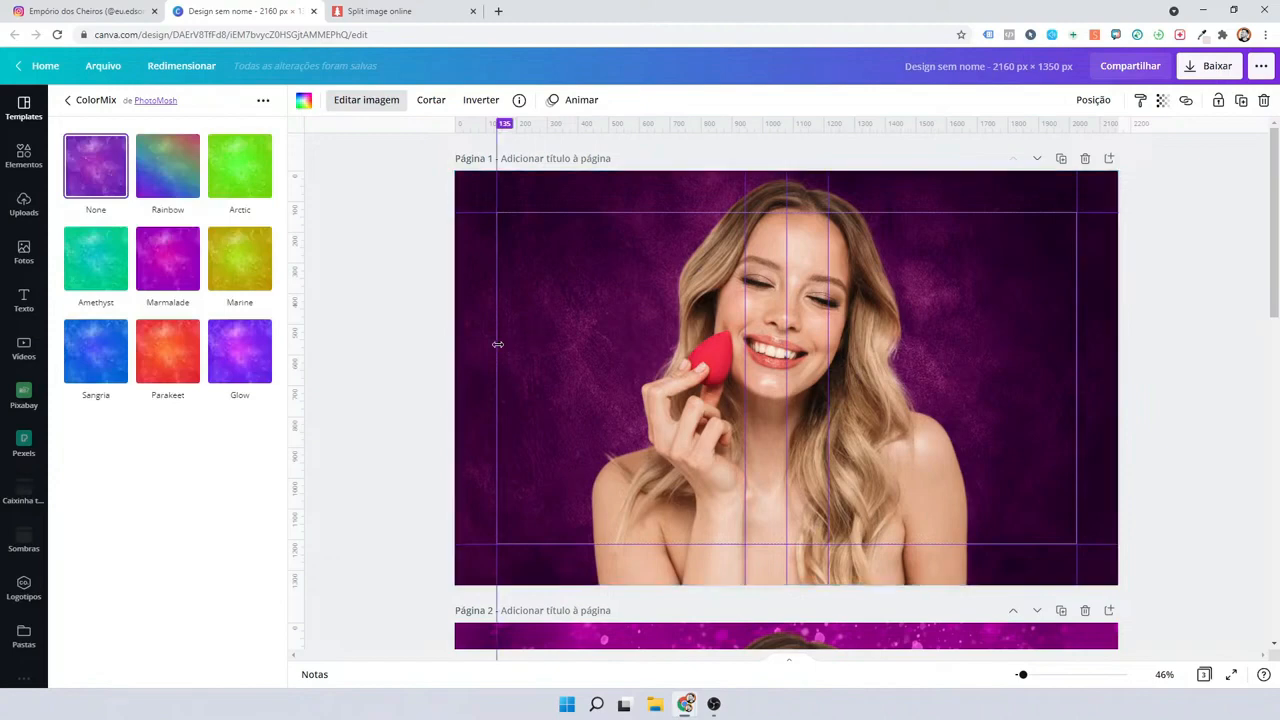
scroll(640, 325, "down", 2)
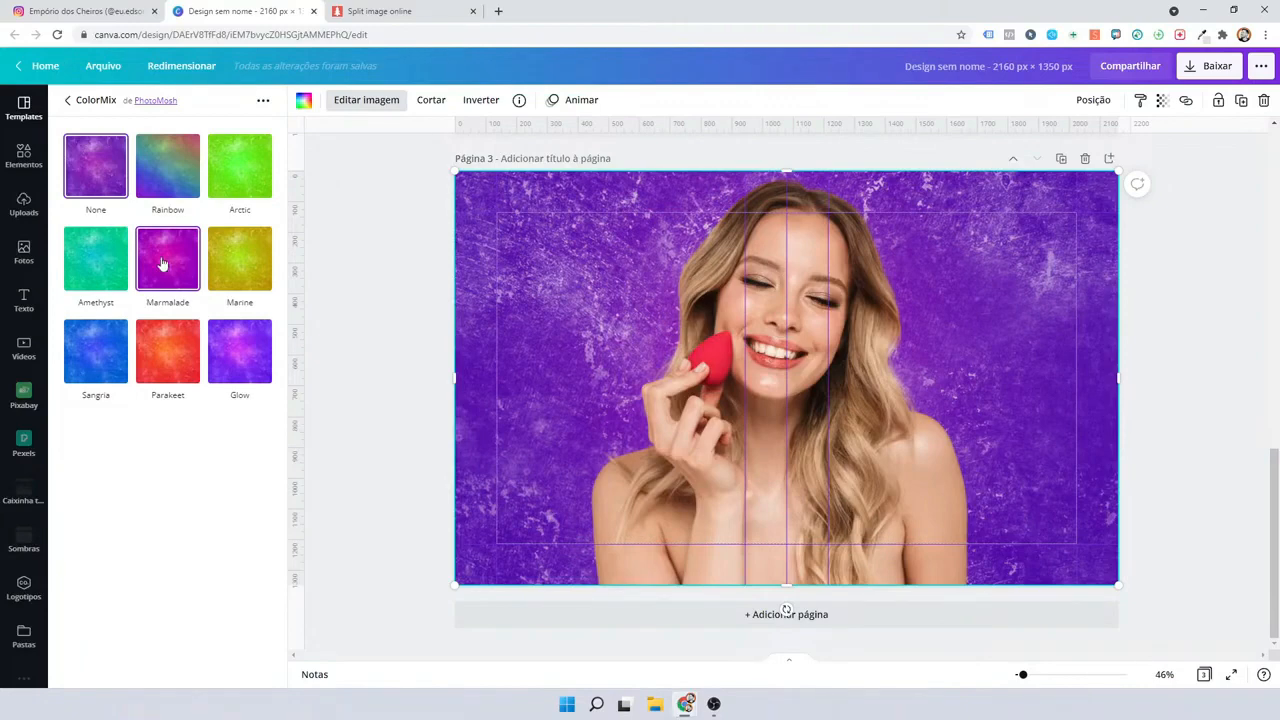
left_click(163, 263)
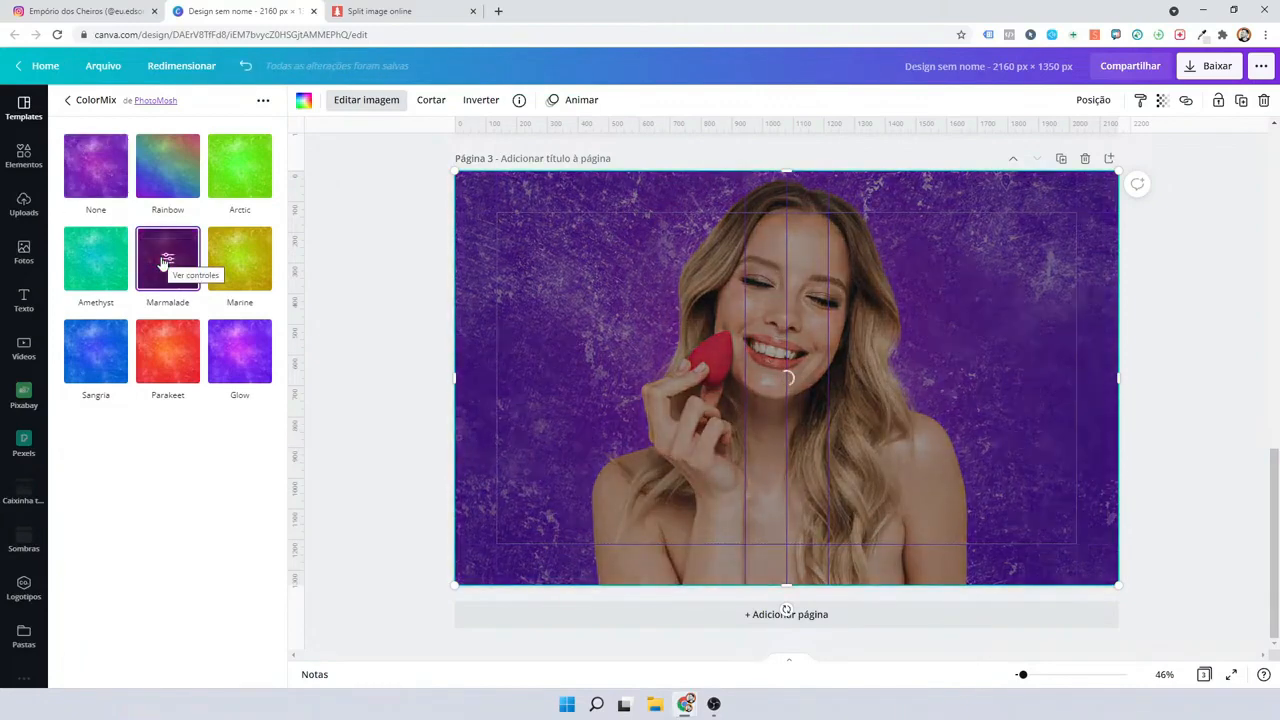
left_click(166, 259)
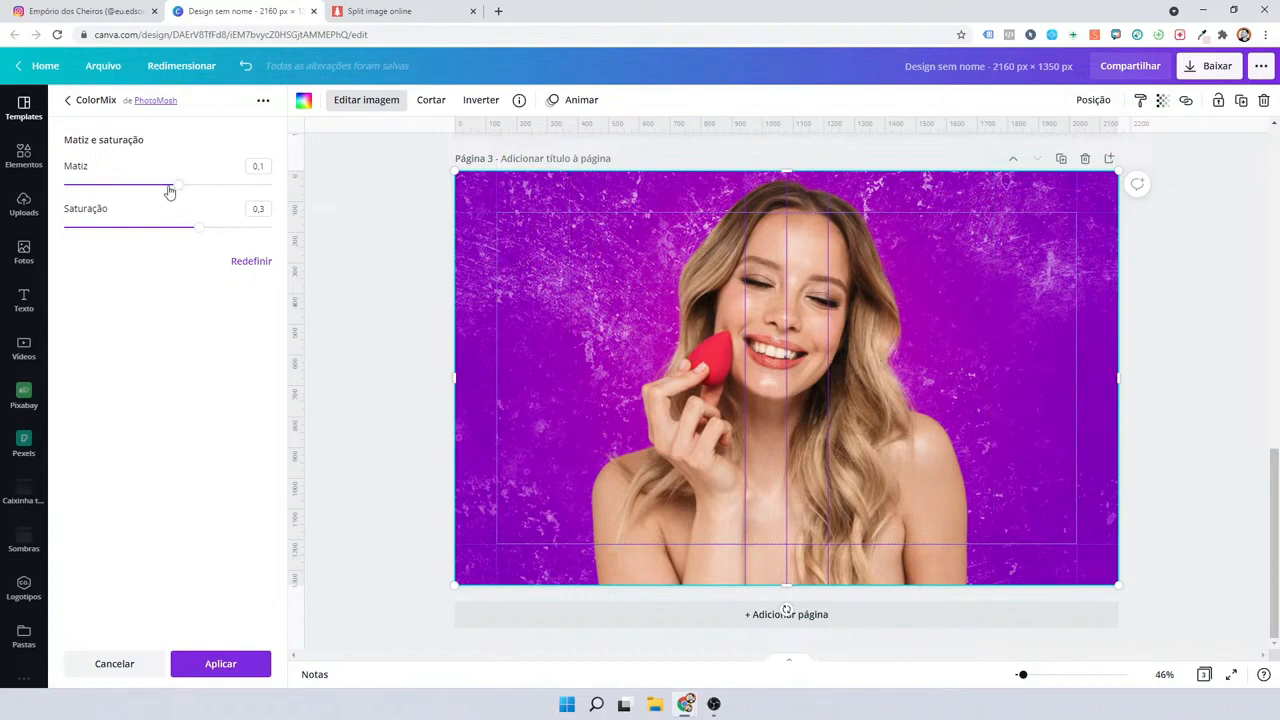
left_click_drag(169, 188, 200, 228)
mouse_move(198, 229)
left_mouse_down()
mouse_move(179, 229)
mouse_move(190, 228)
left_mouse_up()
left_click(220, 663)
left_click(365, 388)
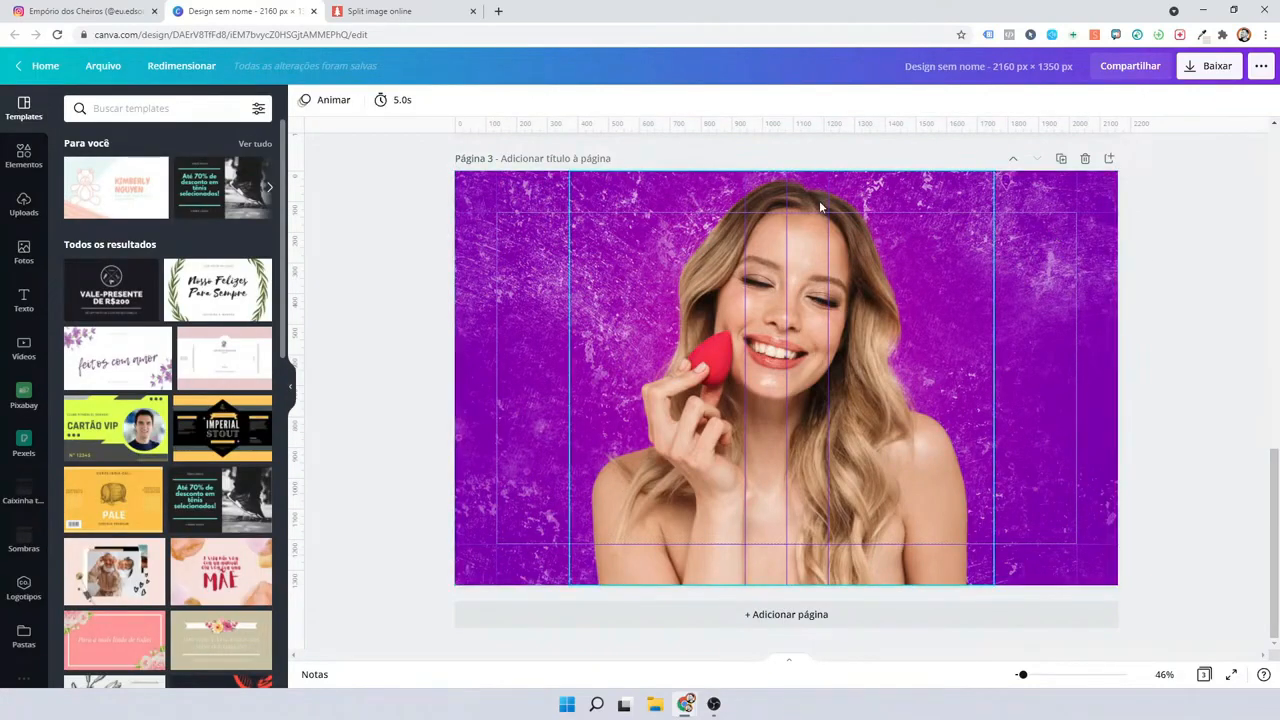
Capture the "Mulher" post image from Instagram, paste it onto page 1 in Canva and move it over the page's lower edge.
scroll(730, 392, "up", 4)
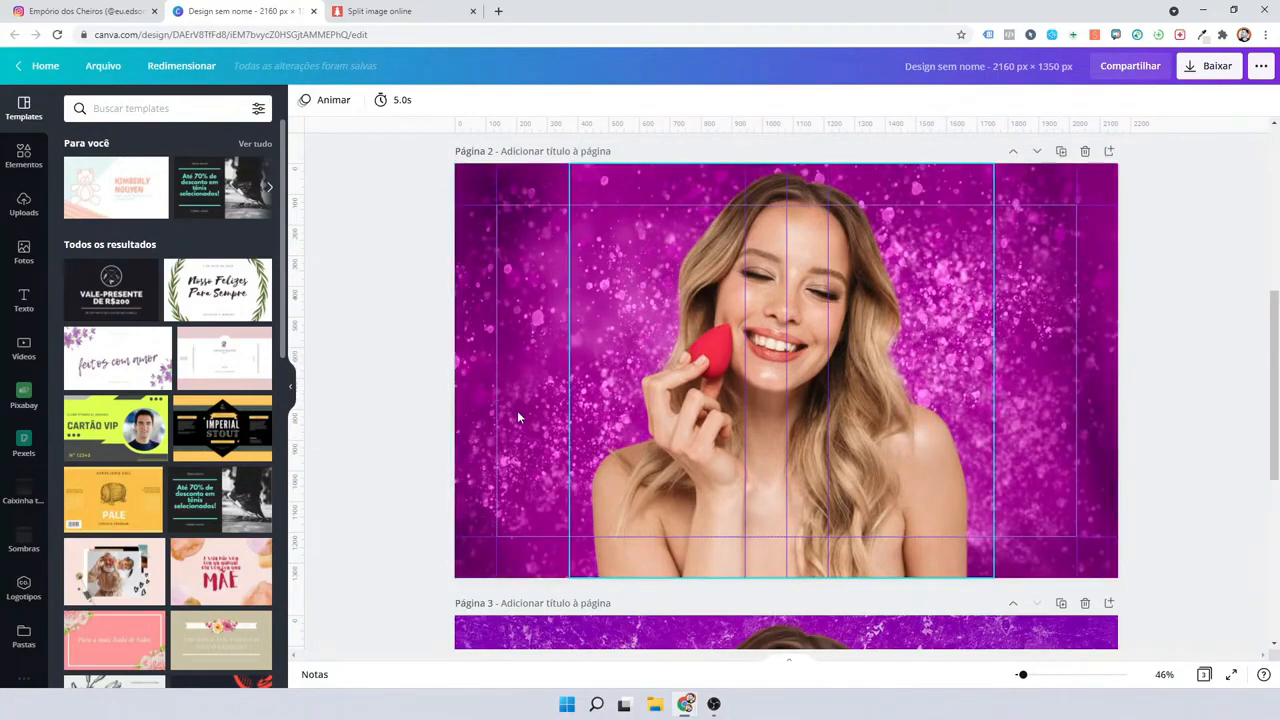
scroll(517, 410, "up", 3)
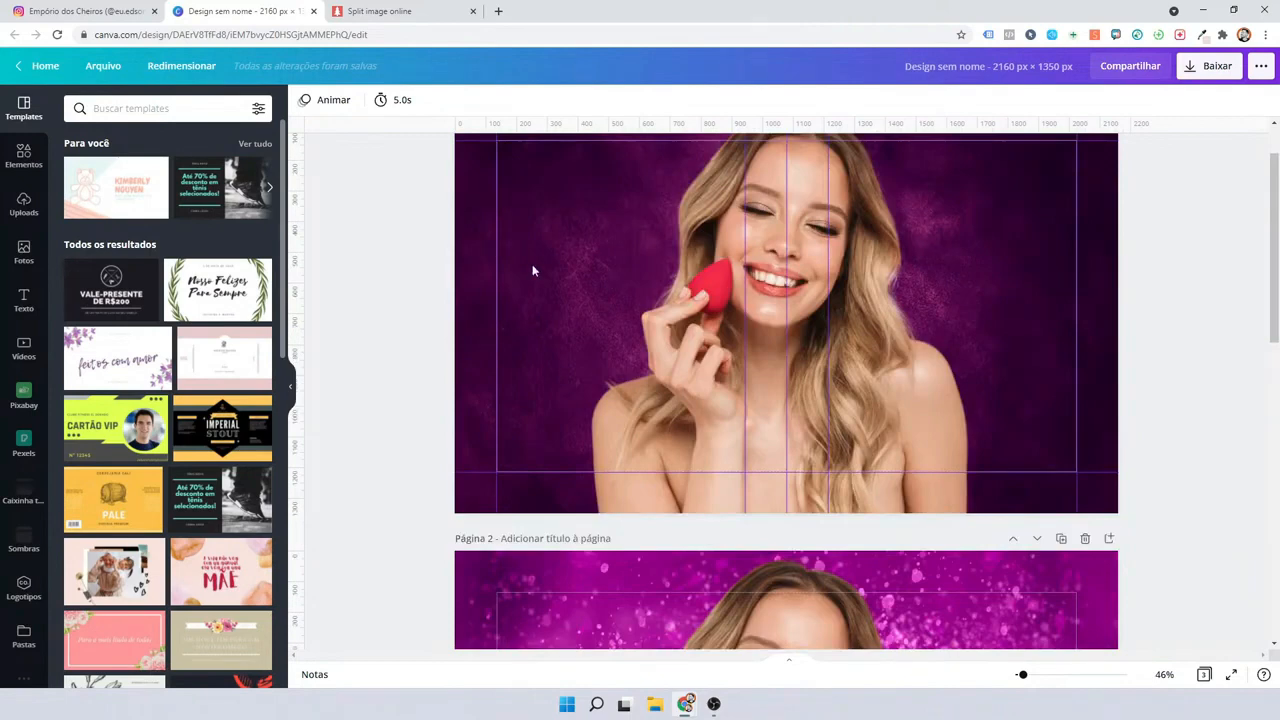
scroll(400, 340, "up", 1)
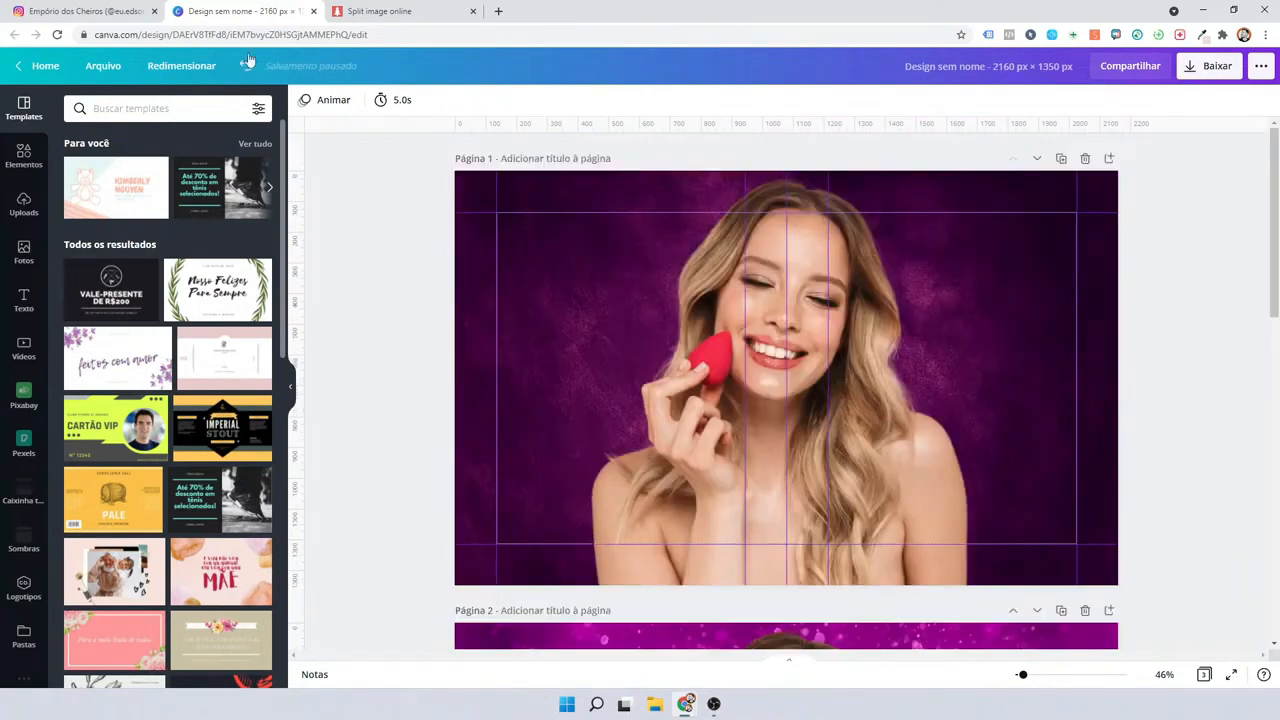
key("ctrl+shift+Tab")
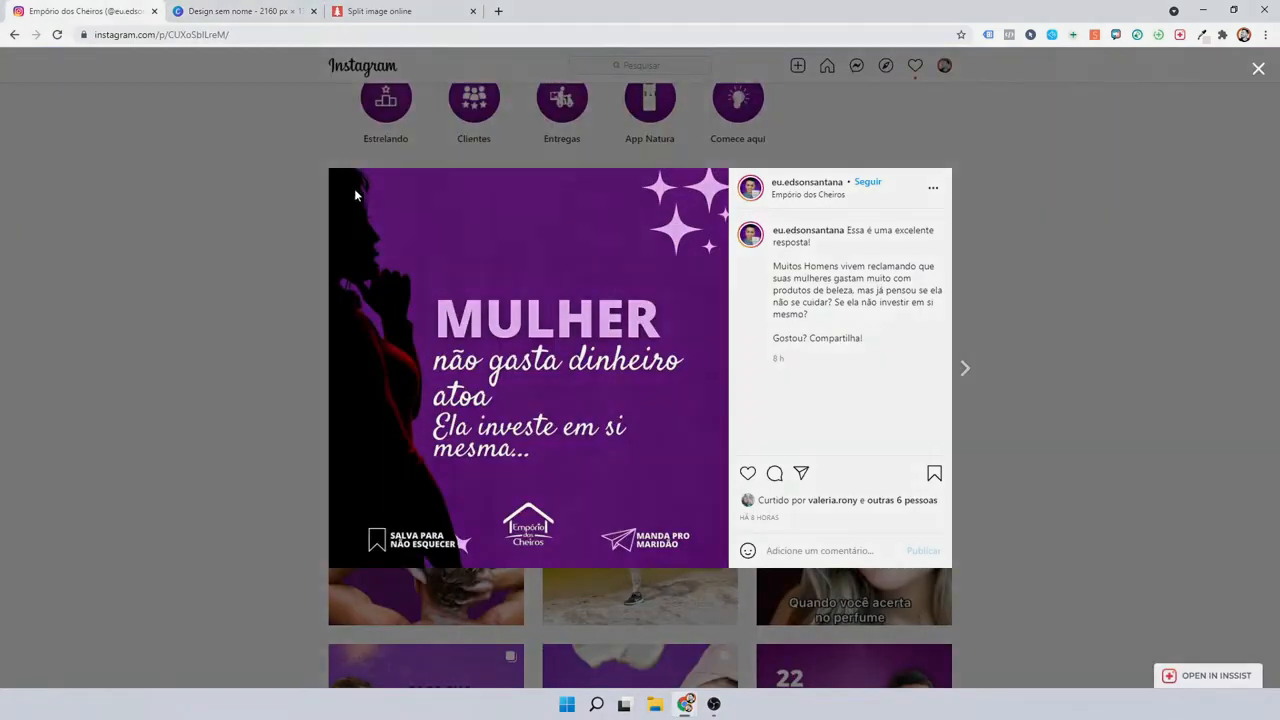
key("super+shift+s")
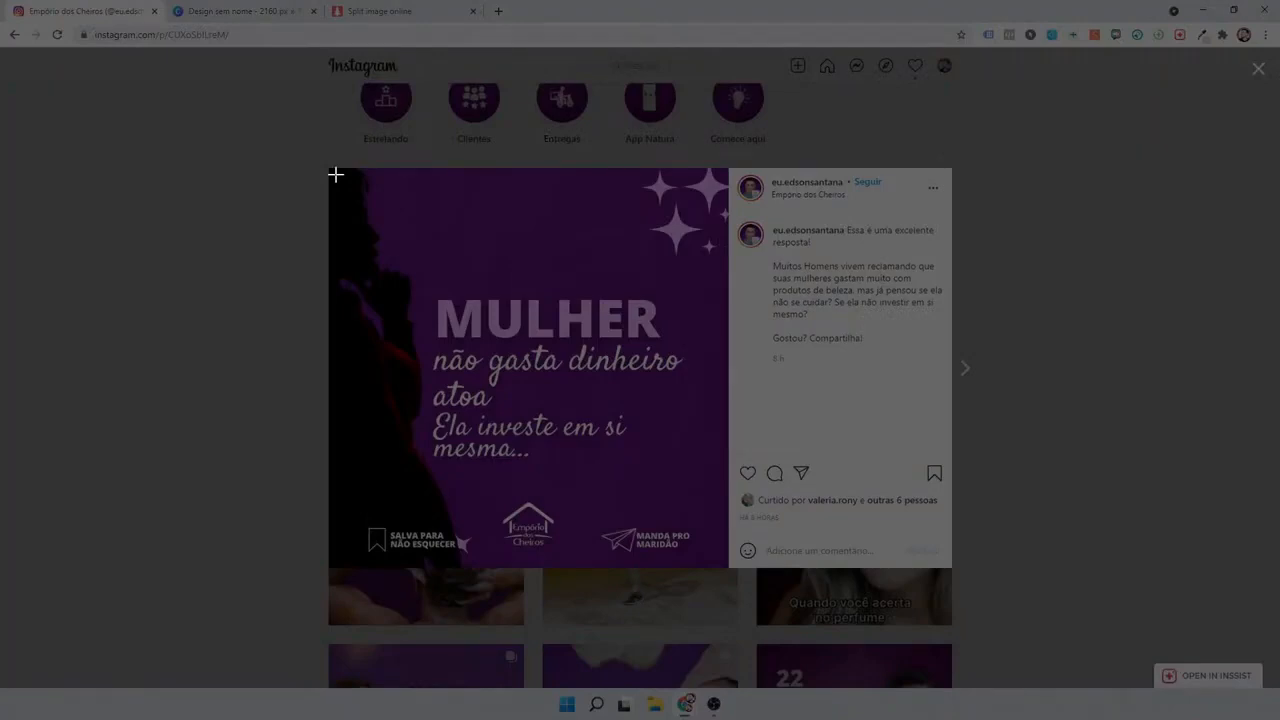
key("Escape")
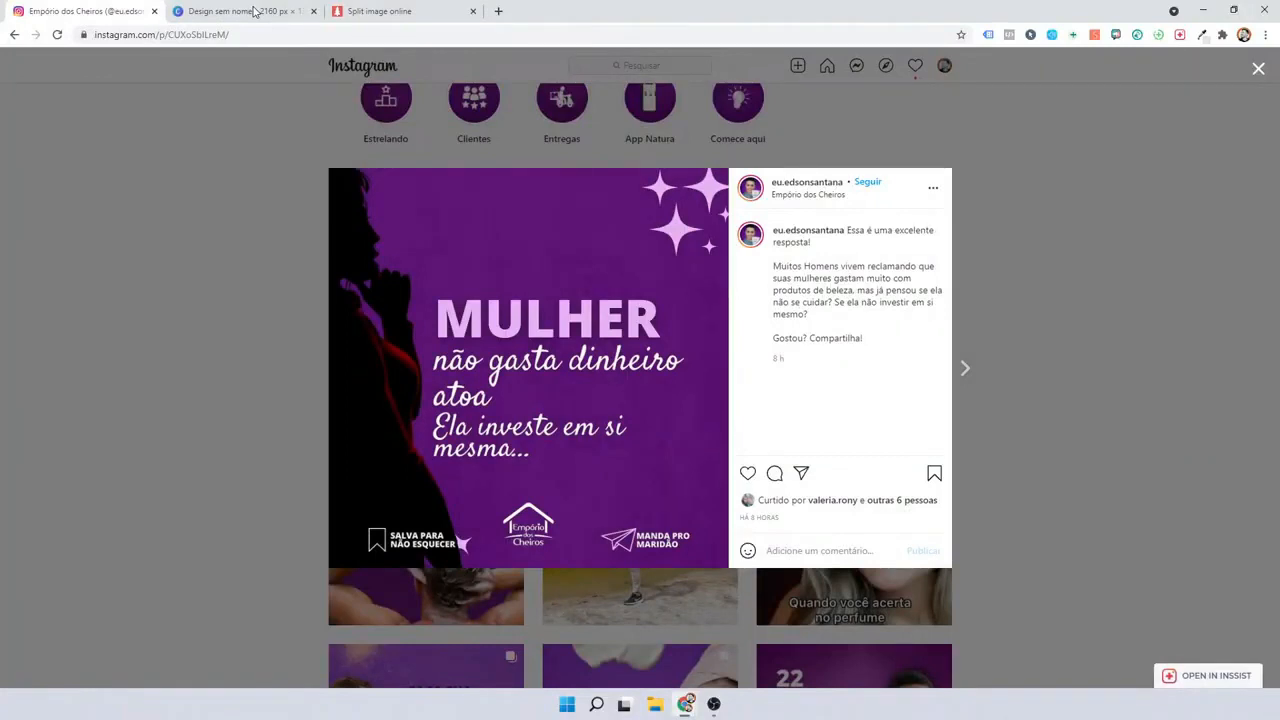
left_click(254, 11)
key("ctrl+v")
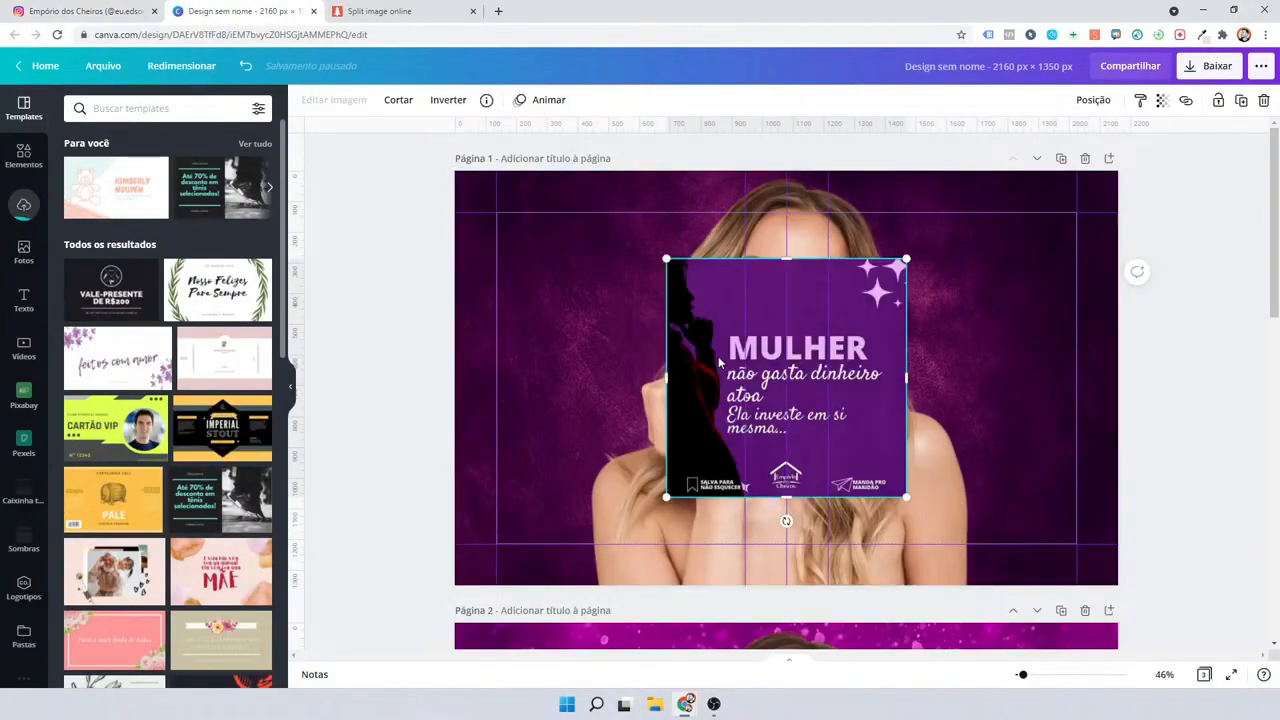
left_click(588, 261)
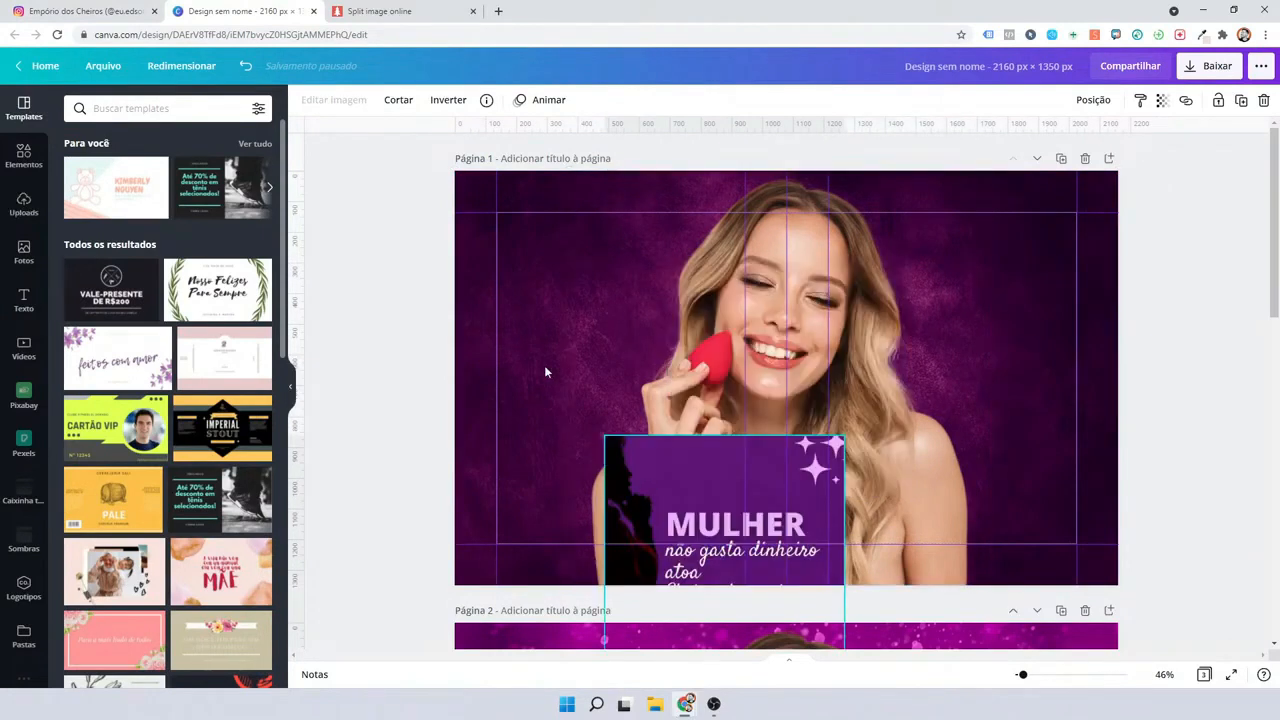
Adjust page 1's purple background to brightness 11, contrast -7, saturation 31 and shadows 10.
left_click(516, 308)
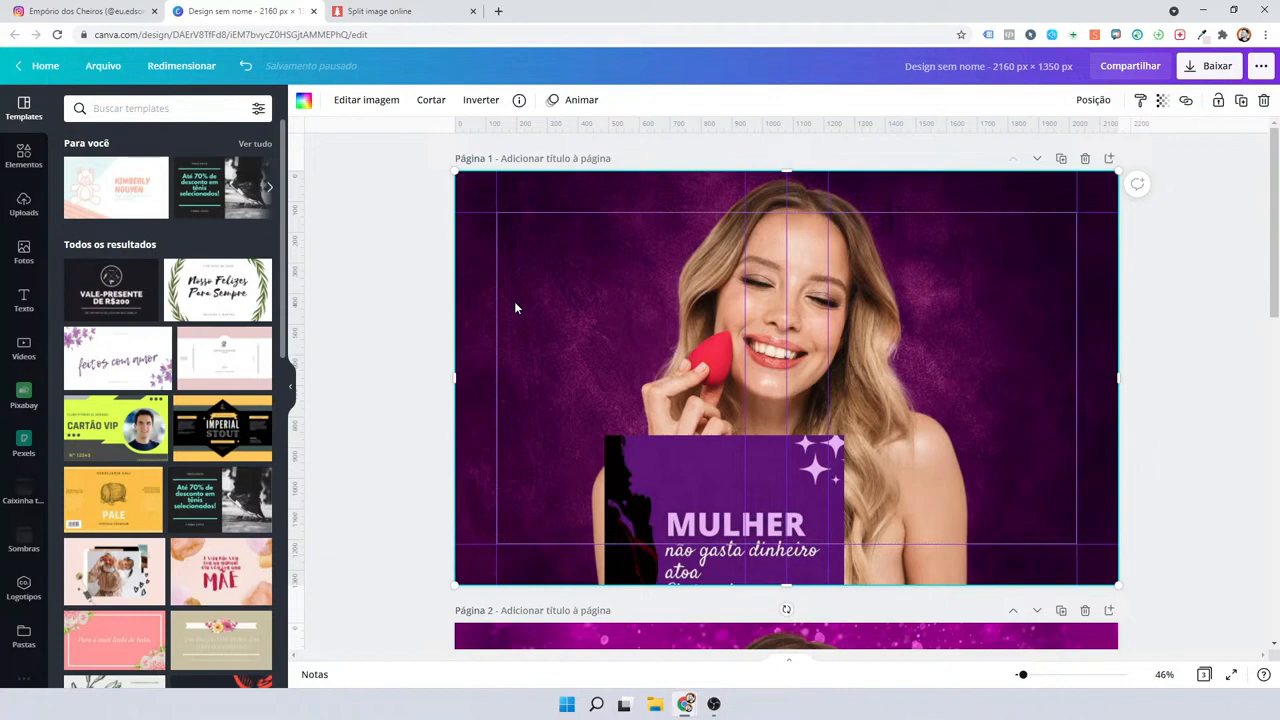
left_click(366, 99)
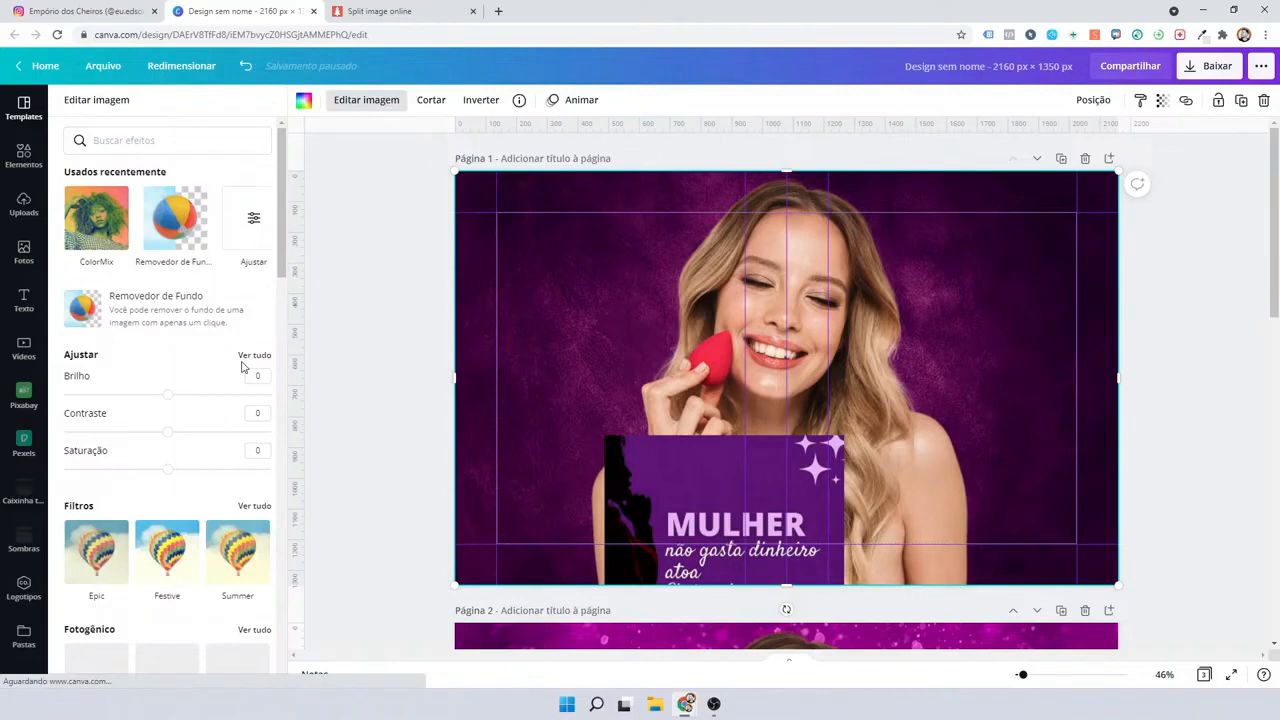
left_click(252, 356)
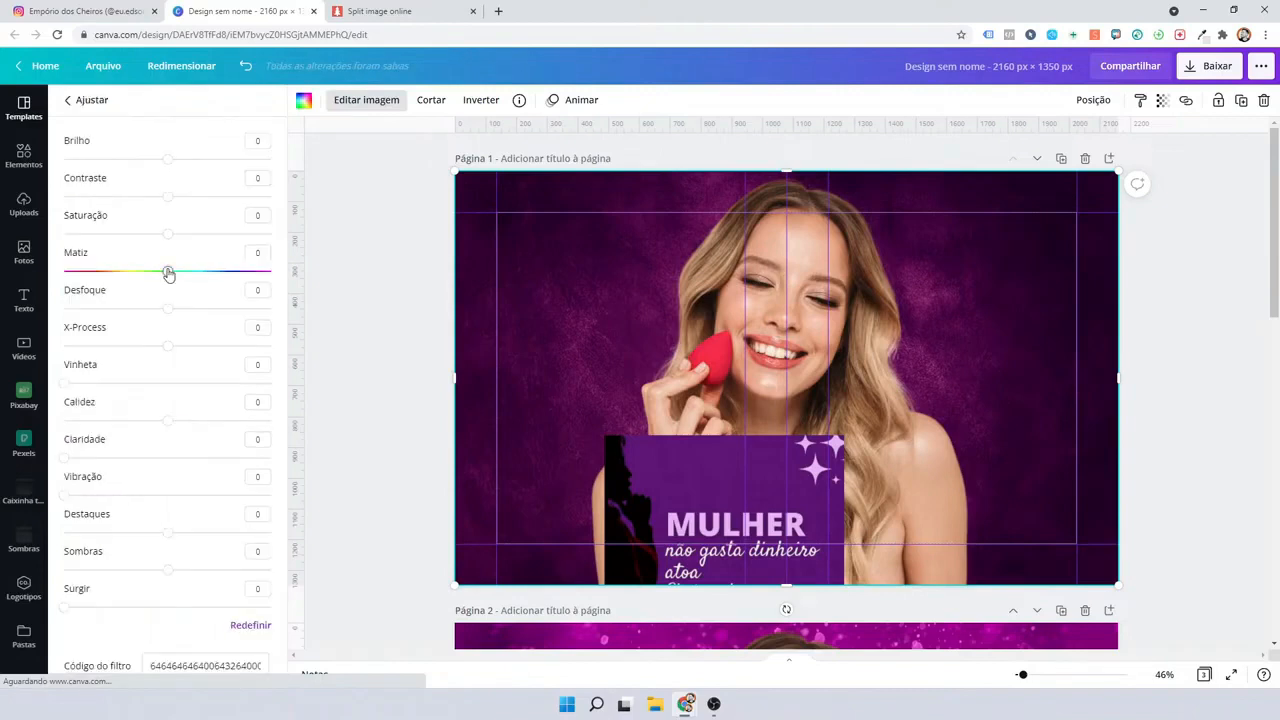
left_click(168, 273)
left_click_drag(168, 233, 200, 246)
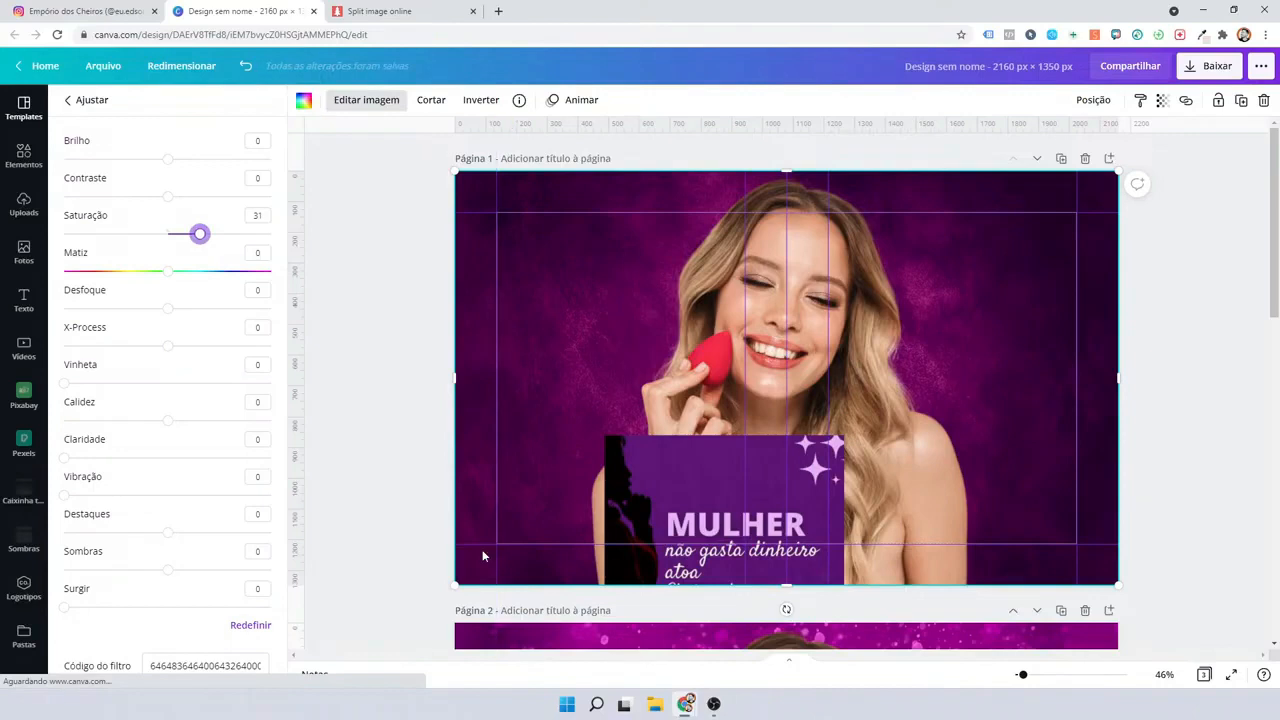
left_click(161, 196)
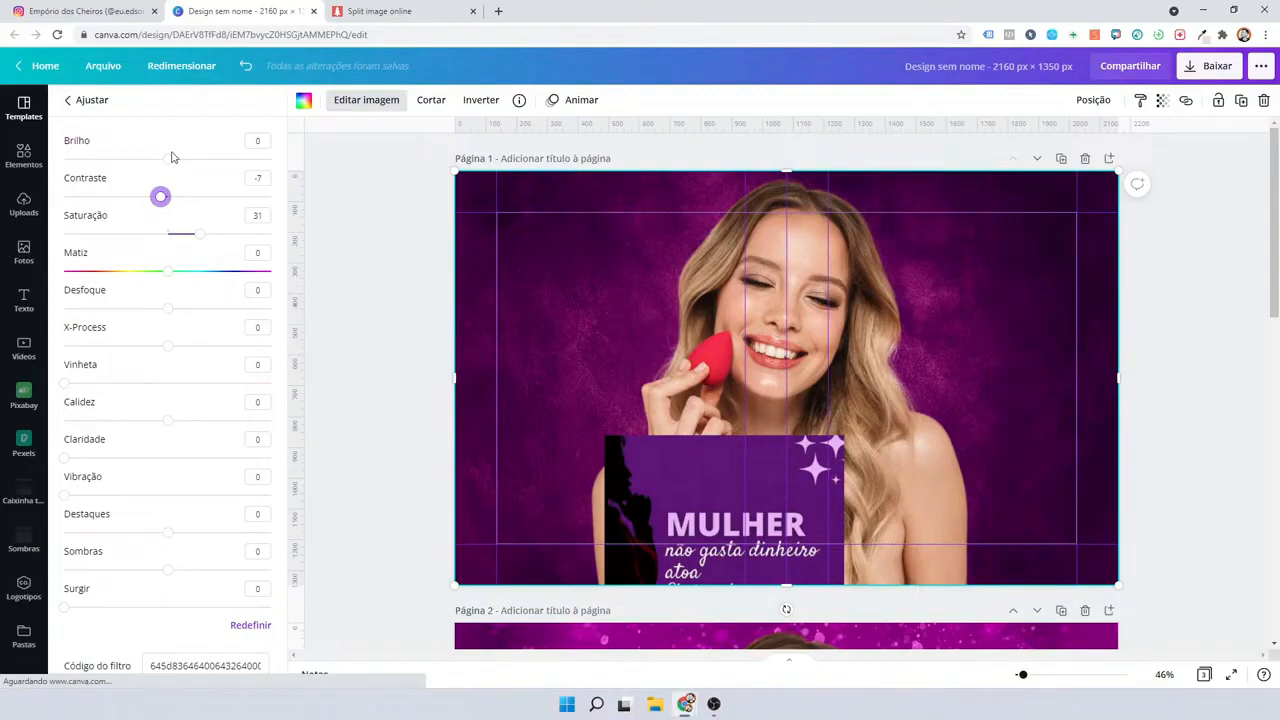
left_click_drag(172, 157, 178, 158)
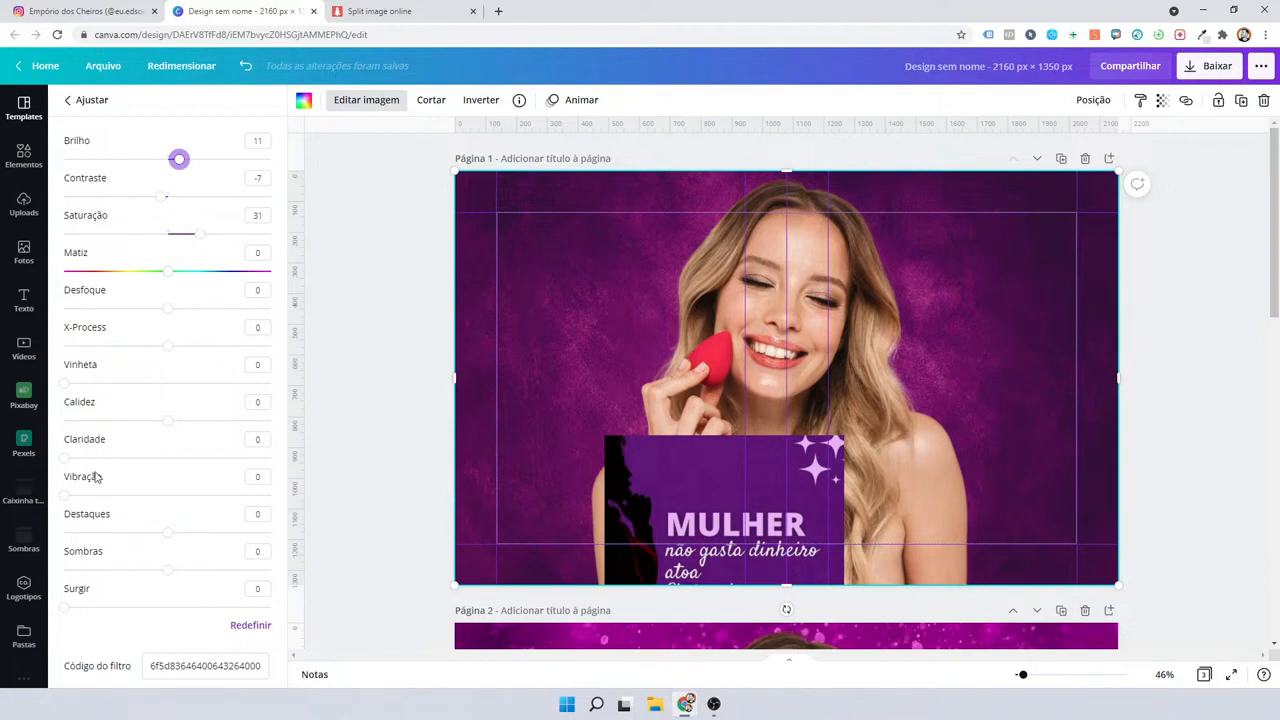
mouse_move(165, 569)
left_mouse_down()
mouse_move(131, 569)
mouse_move(178, 572)
left_mouse_up()
Try a blur of -28 plus vignette and clarity changes on page 1's background, returning each to 0.
left_click_drag(165, 315, 138, 310)
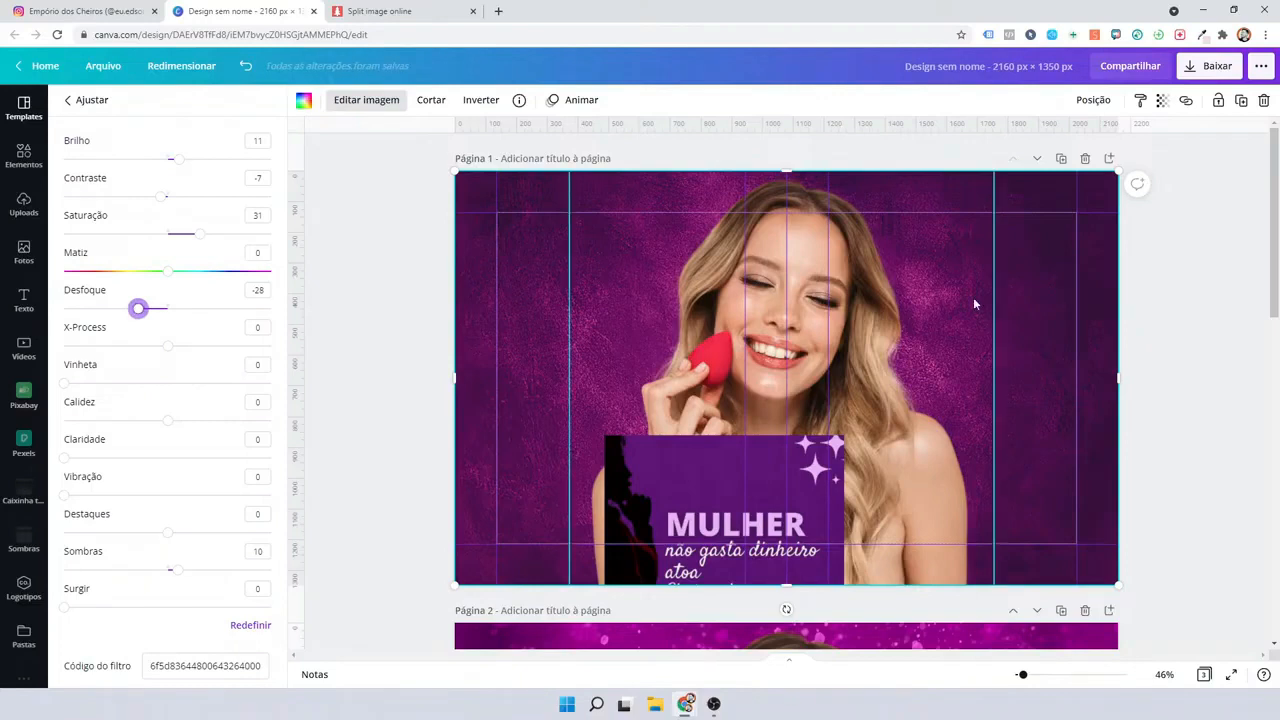
left_click(168, 309)
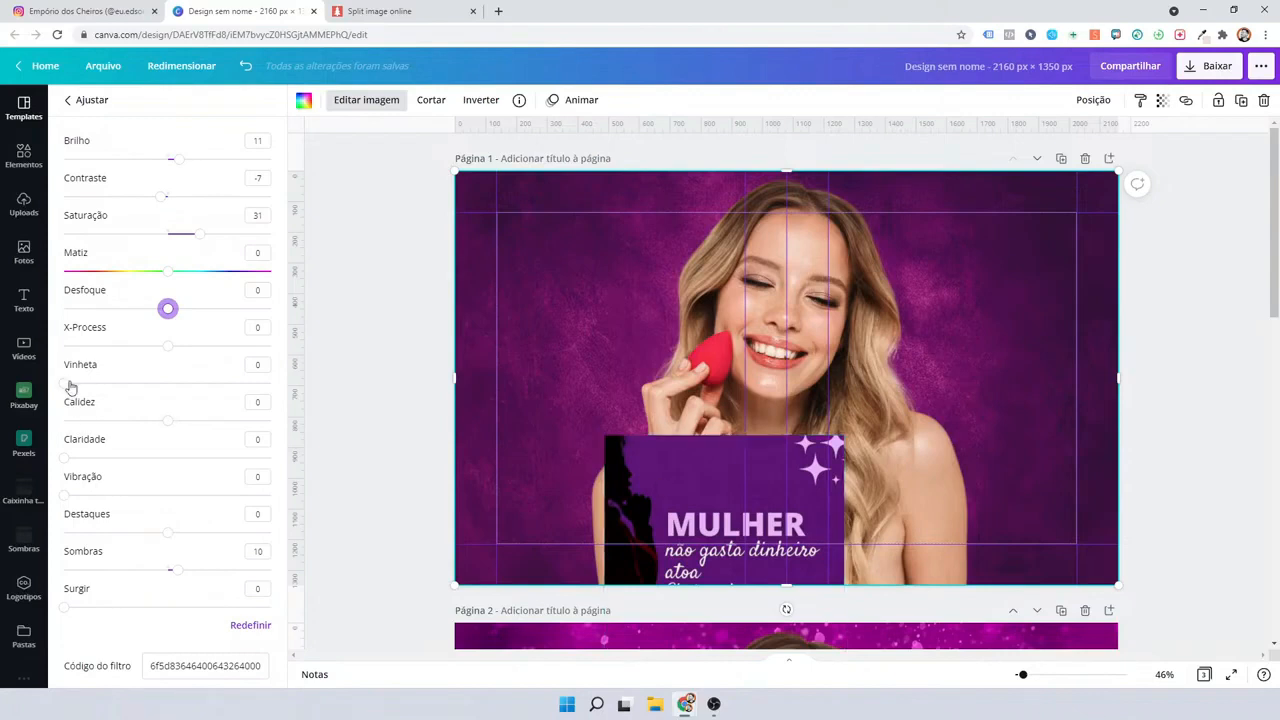
mouse_move(64, 383)
left_mouse_down()
mouse_move(165, 381)
mouse_move(257, 359)
mouse_move(63, 383)
left_mouse_up()
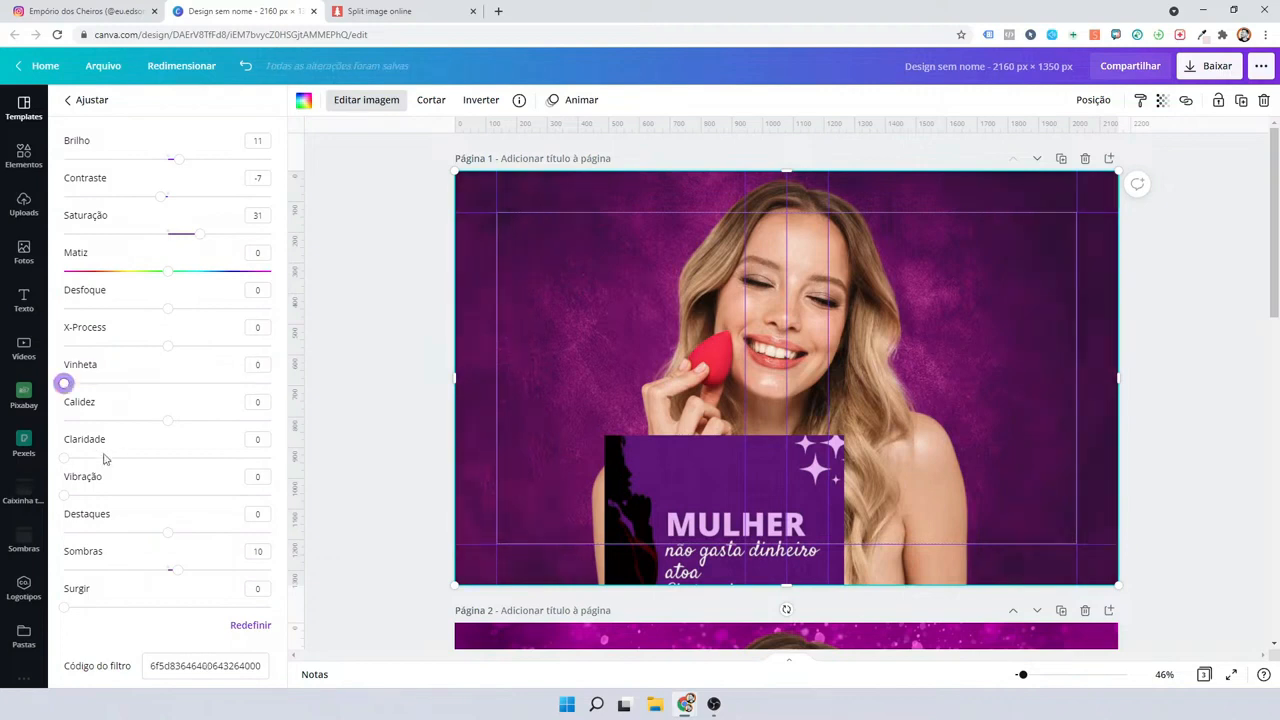
left_click_drag(105, 458, 22, 484)
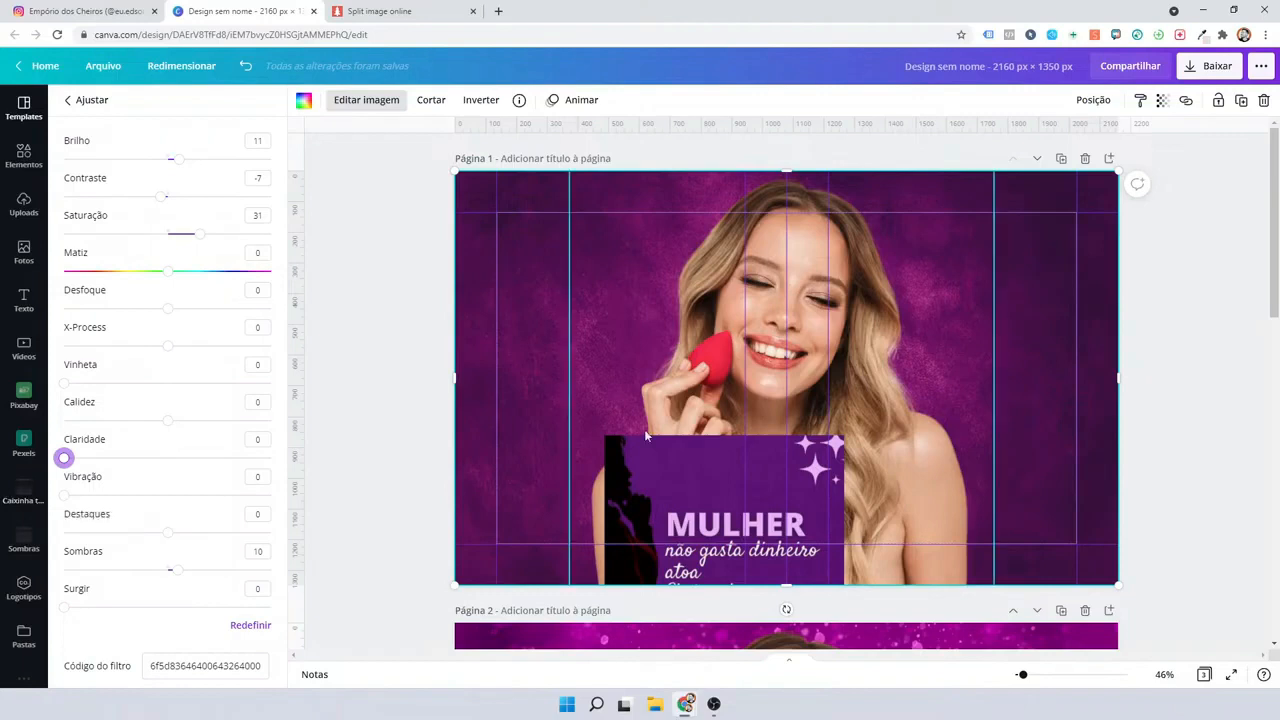
Set the hue of the woman's photo on page 1 to -95 and shift the pasted reference image slightly.
left_click(678, 479)
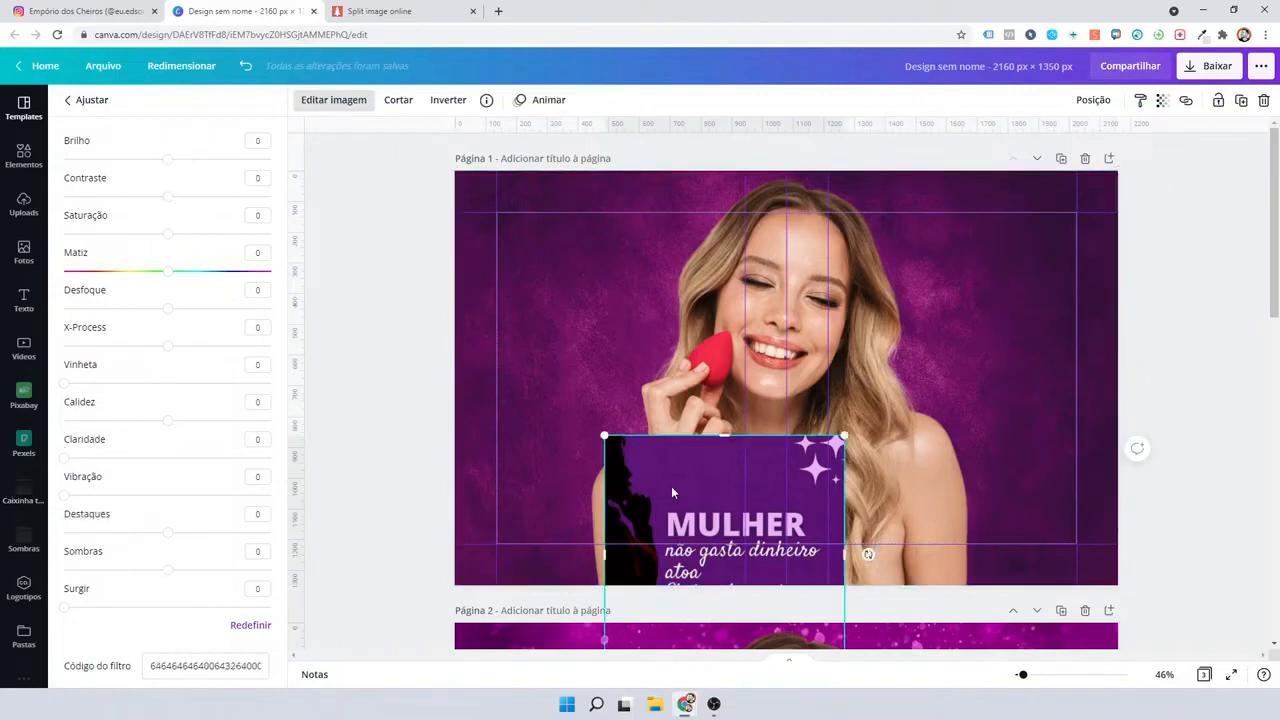
left_click(700, 297)
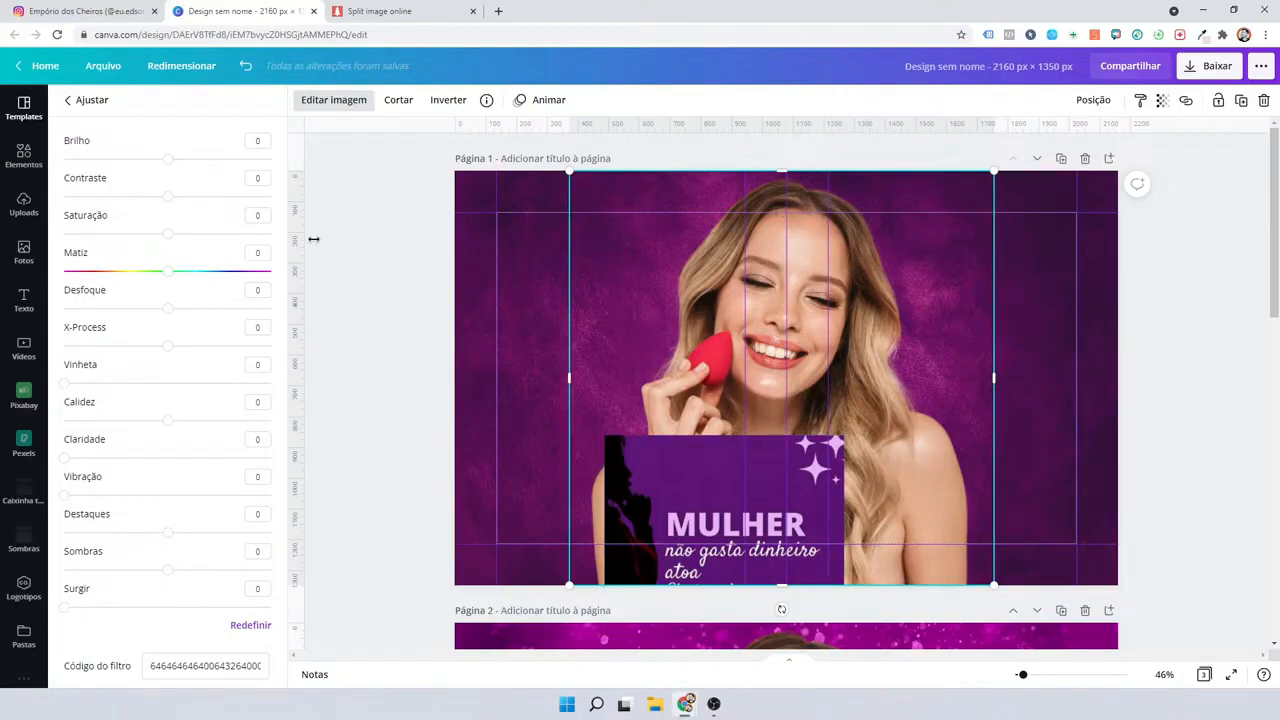
left_click_drag(168, 274, 70, 287)
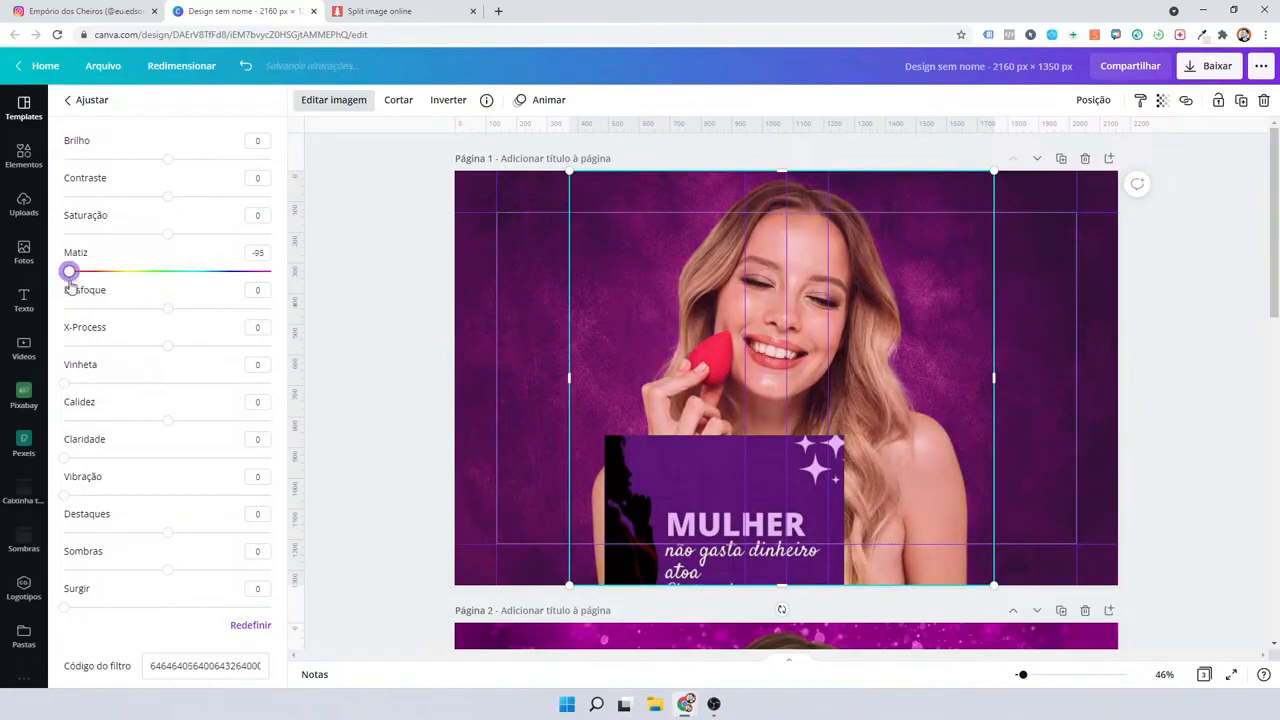
left_click(690, 482)
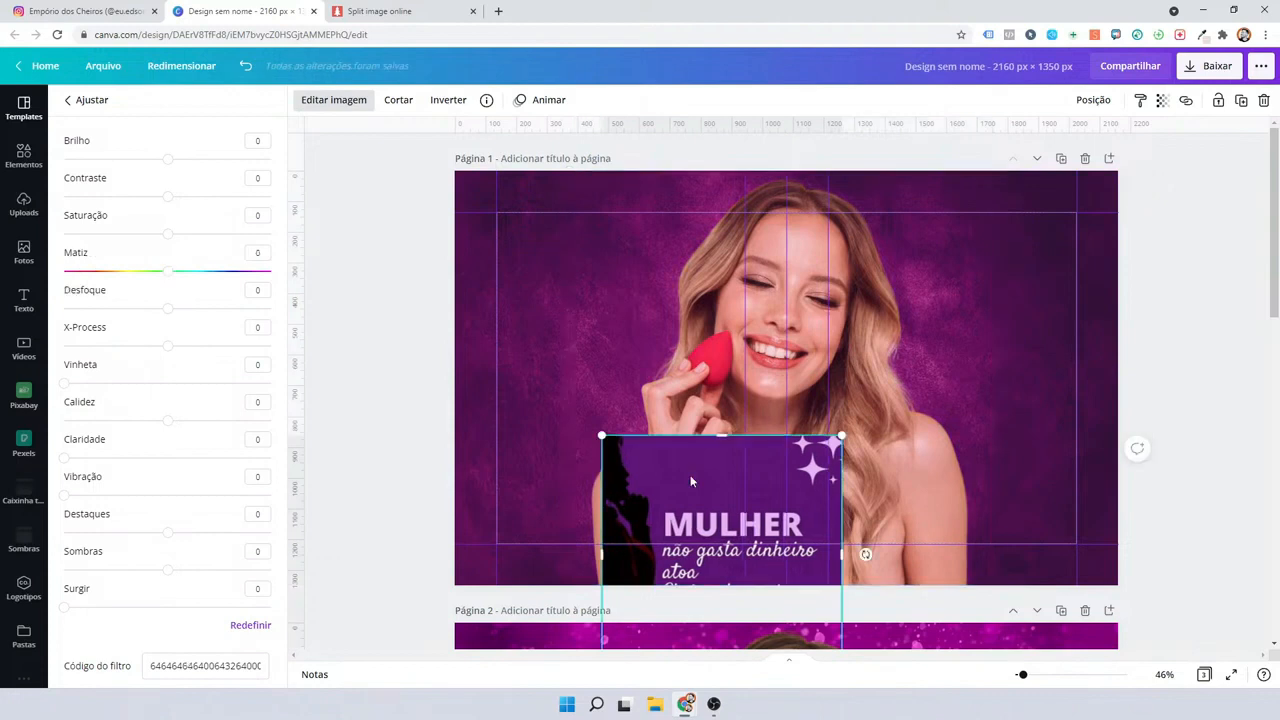
Duplicate page 1 and set the hue of the woman's photo on the copy to 0.
left_click(1060, 159)
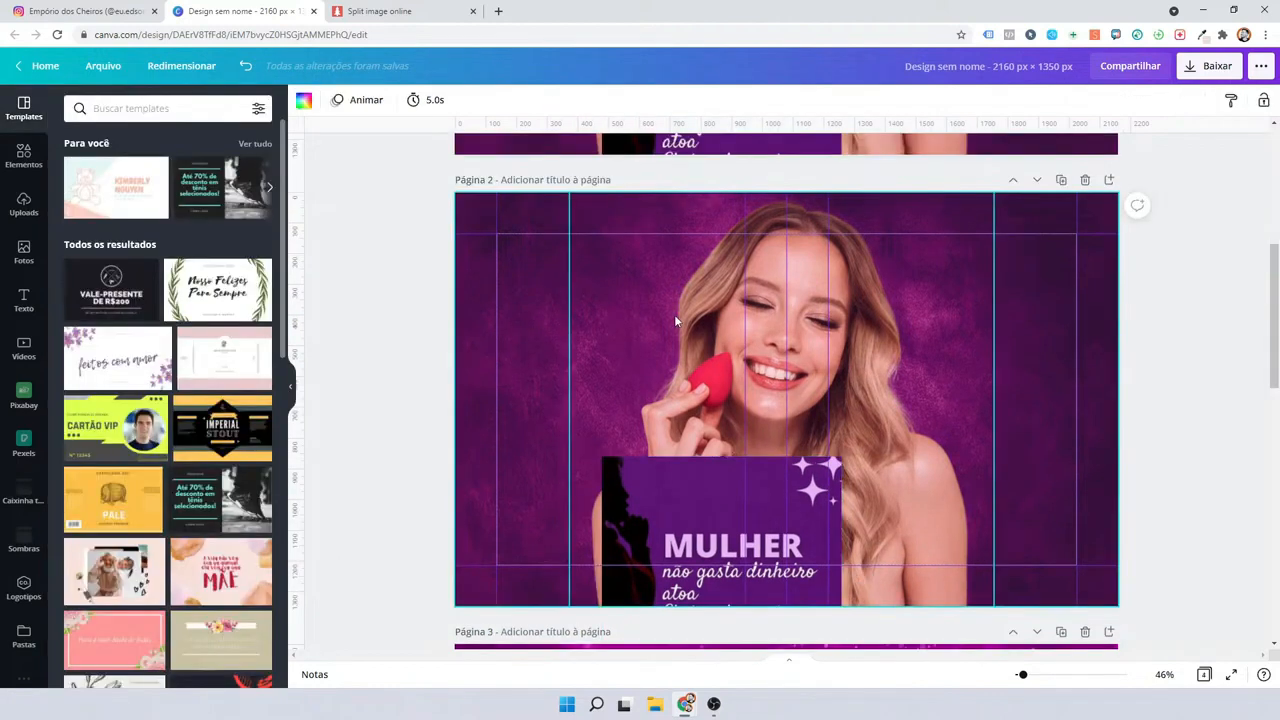
left_click(676, 320)
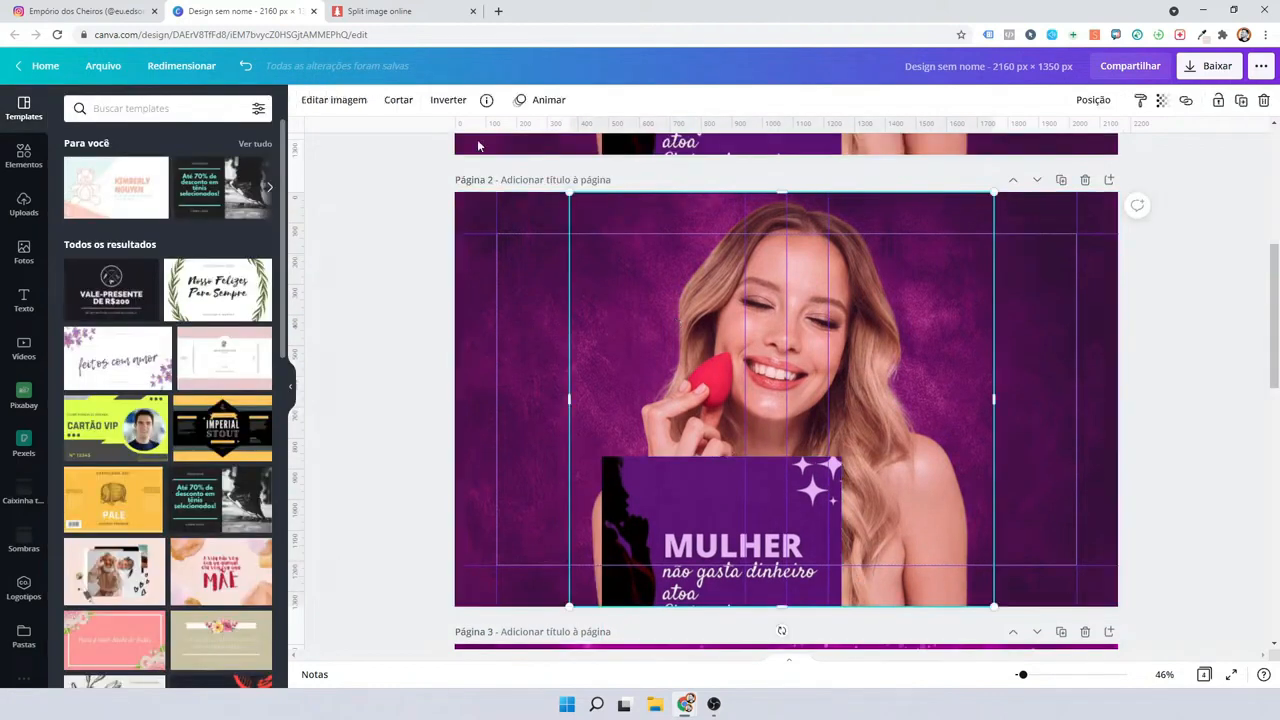
left_click(338, 100)
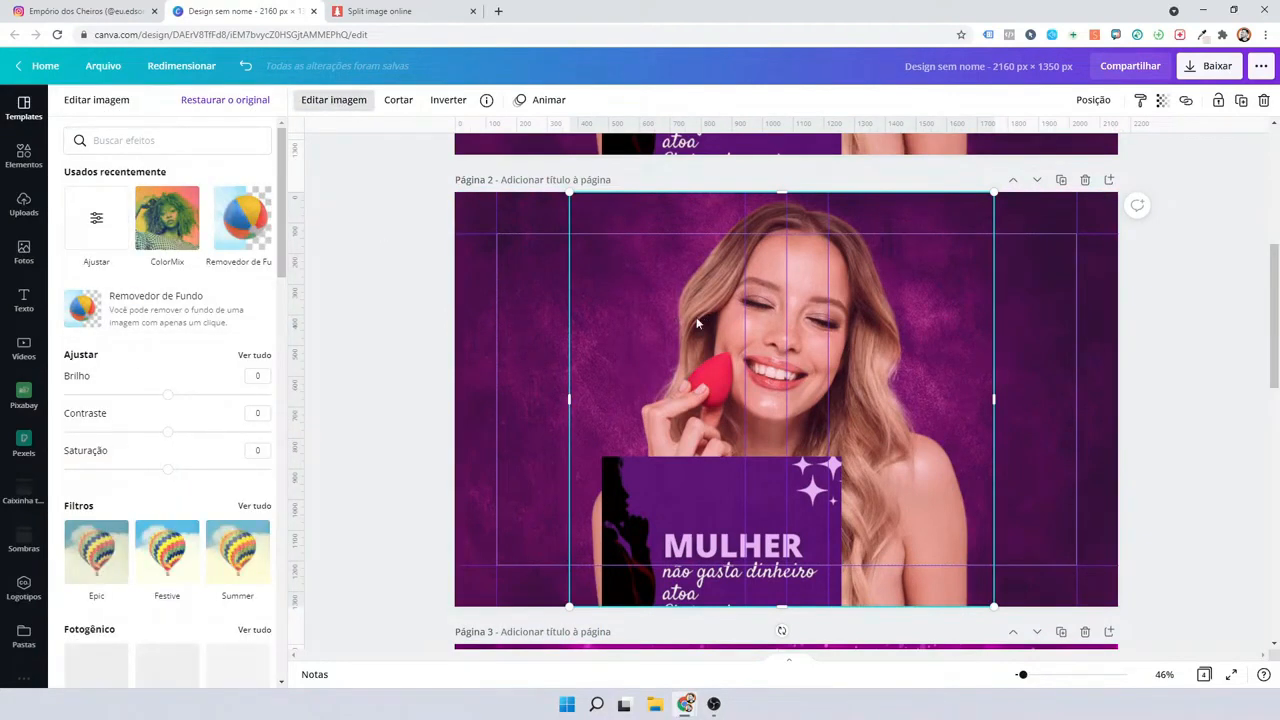
left_click(243, 356)
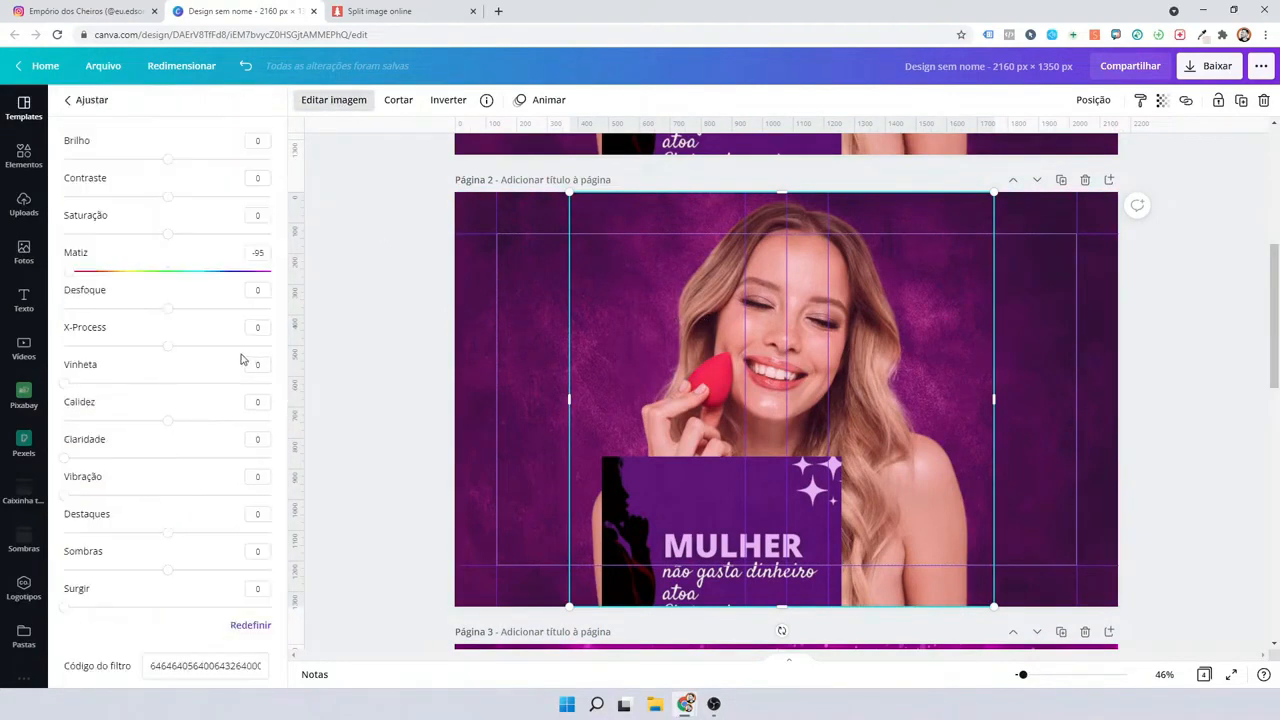
left_click(79, 272)
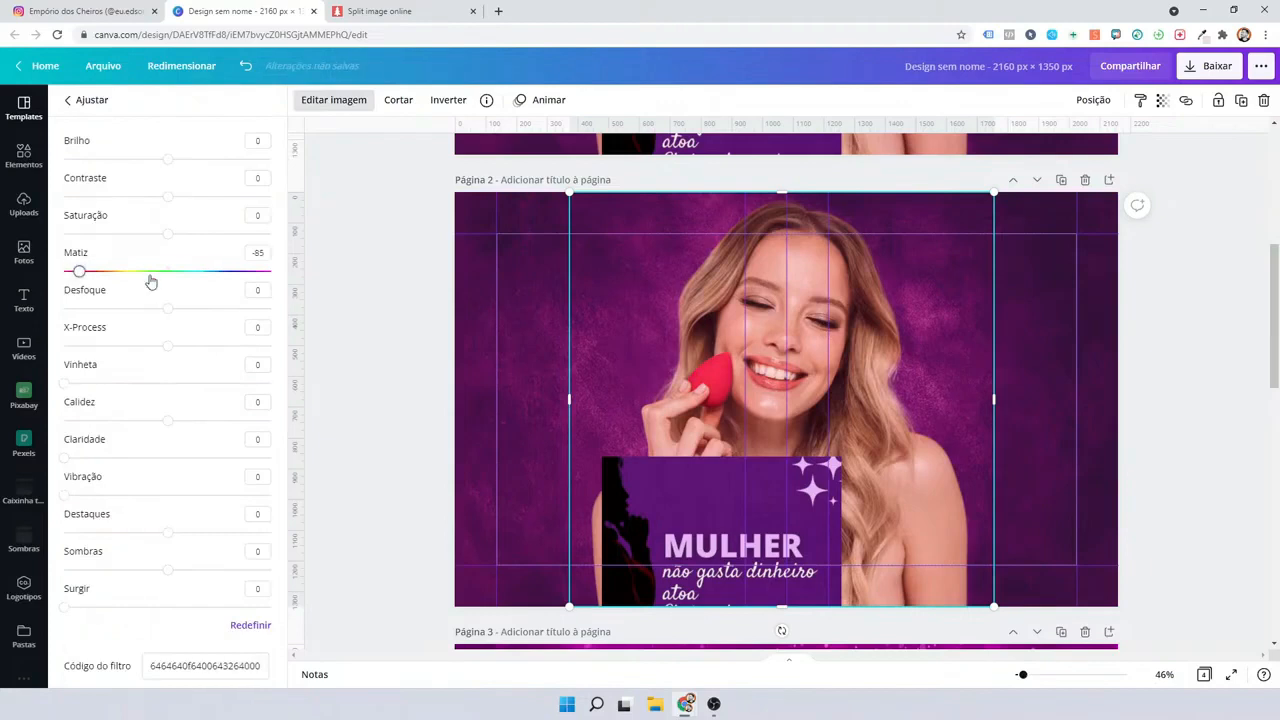
mouse_move(150, 280)
left_mouse_down()
mouse_move(183, 272)
mouse_move(168, 273)
left_mouse_up()
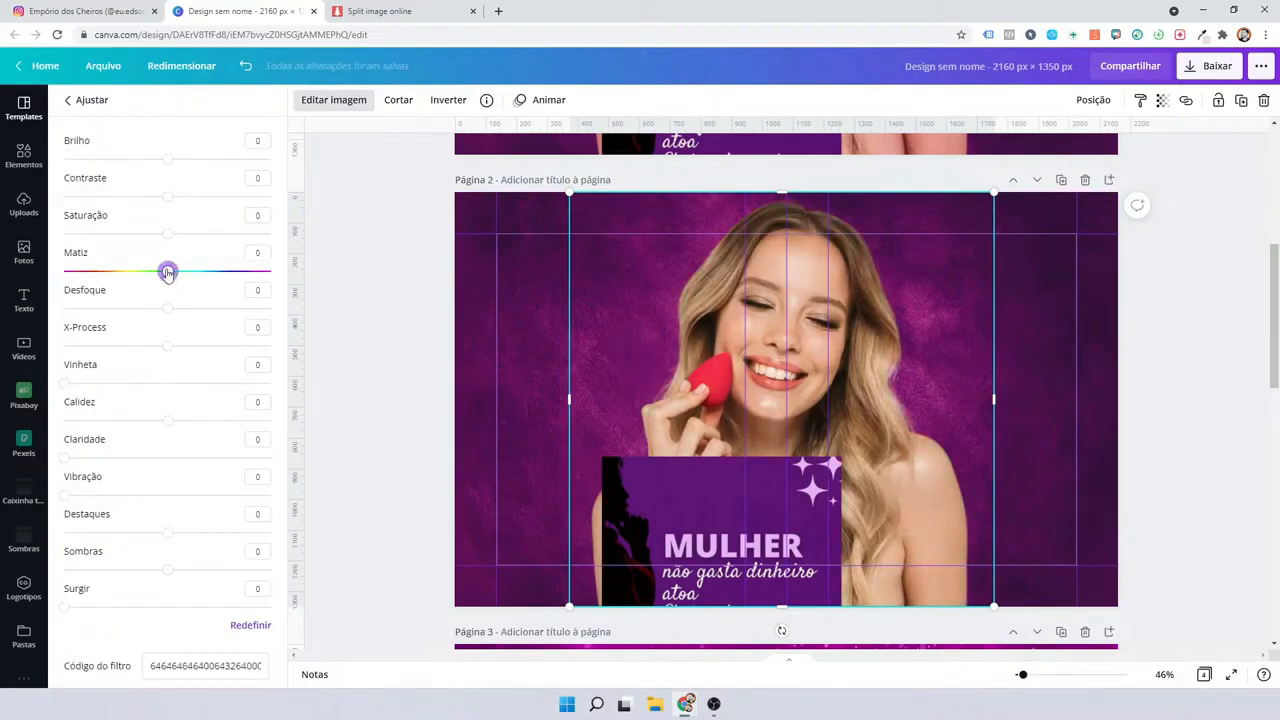
Delete the pasted "Mulher" reference image from pages 2 and 1 and compare the woman's photo colours on both pages.
left_click(638, 490)
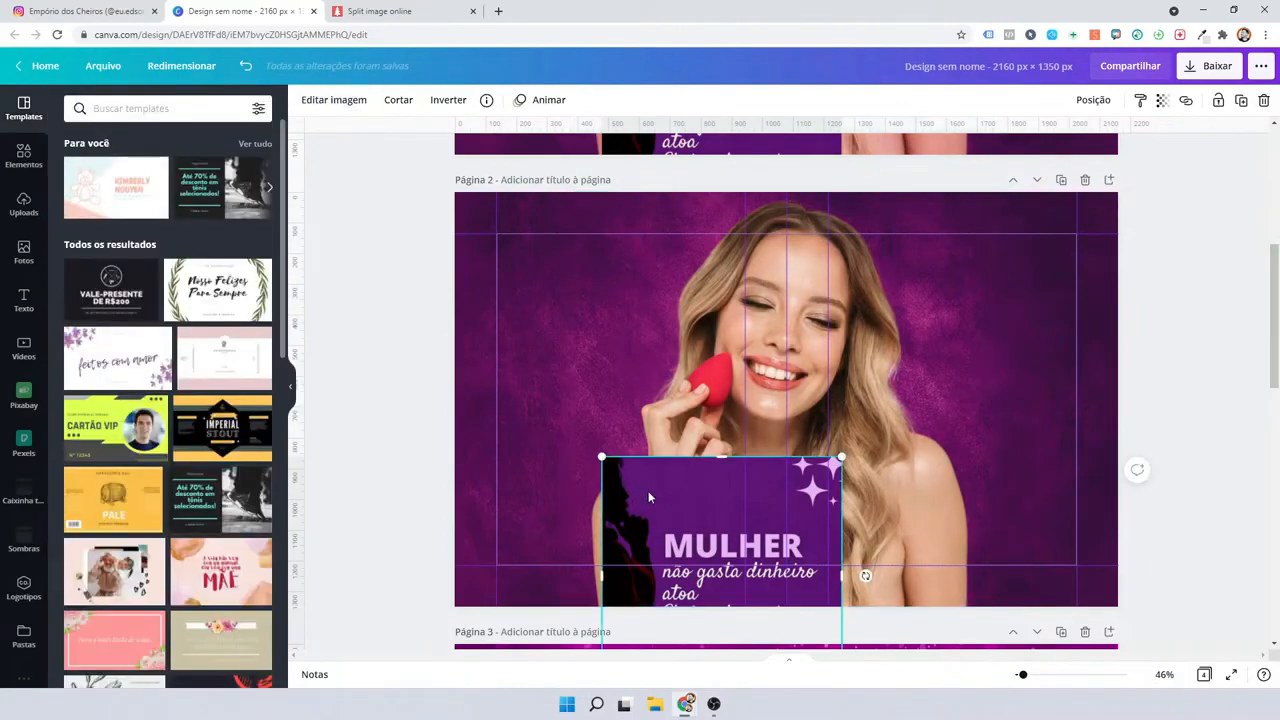
key("Delete")
scroll(668, 510, "up", 1)
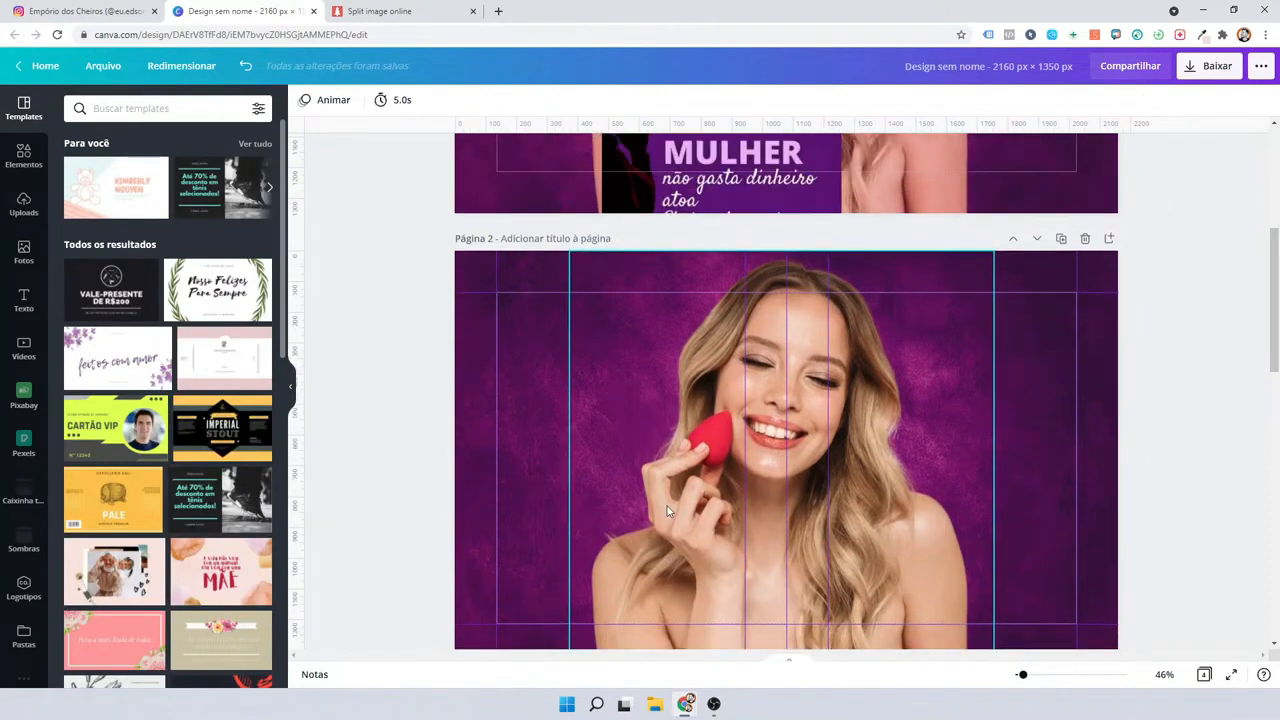
scroll(668, 510, "up", 5)
left_click(696, 402)
key("Delete")
scroll(696, 402, "up", 2)
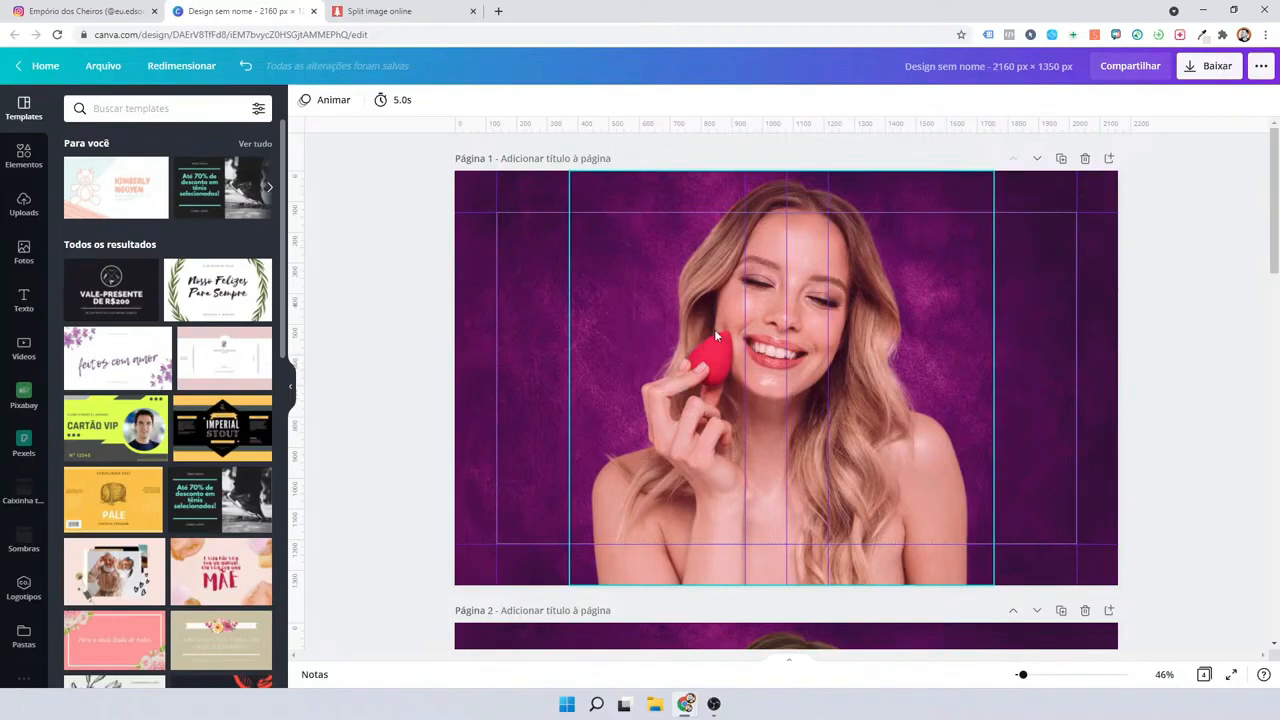
scroll(669, 392, "down", 5)
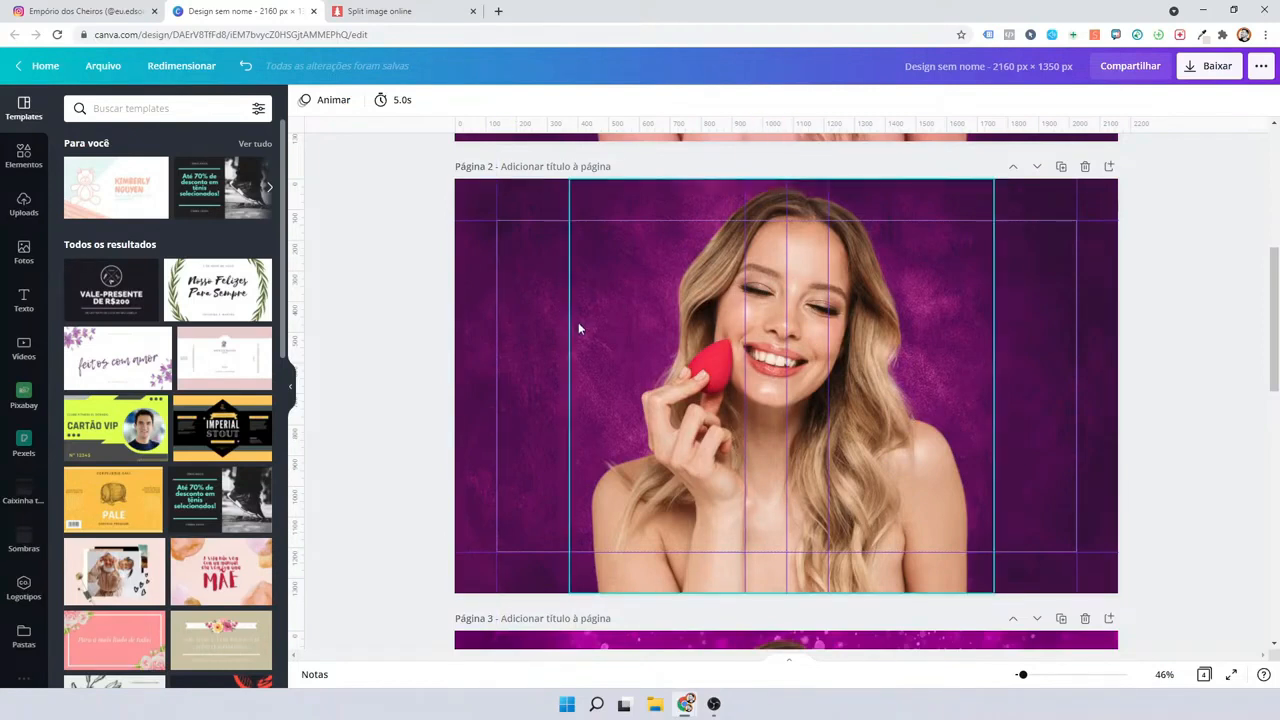
scroll(580, 330, "up", 4)
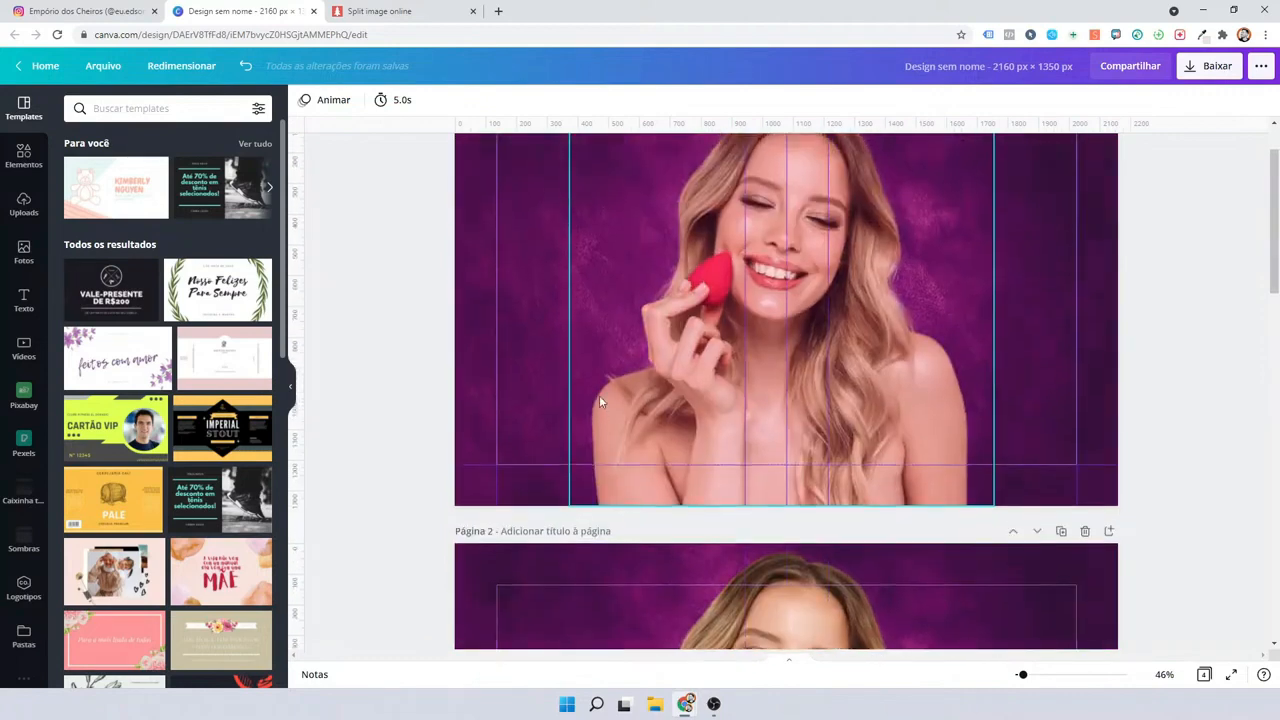
scroll(600, 400, "up", 1)
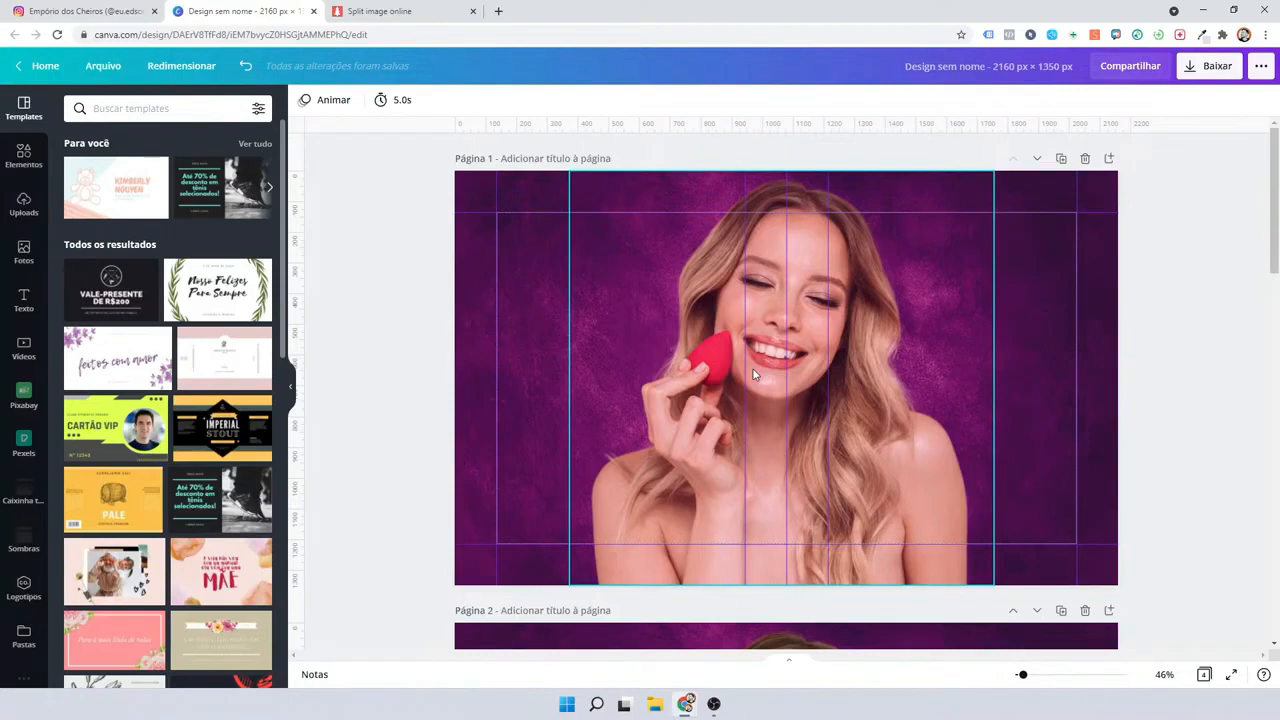
left_click(390, 290)
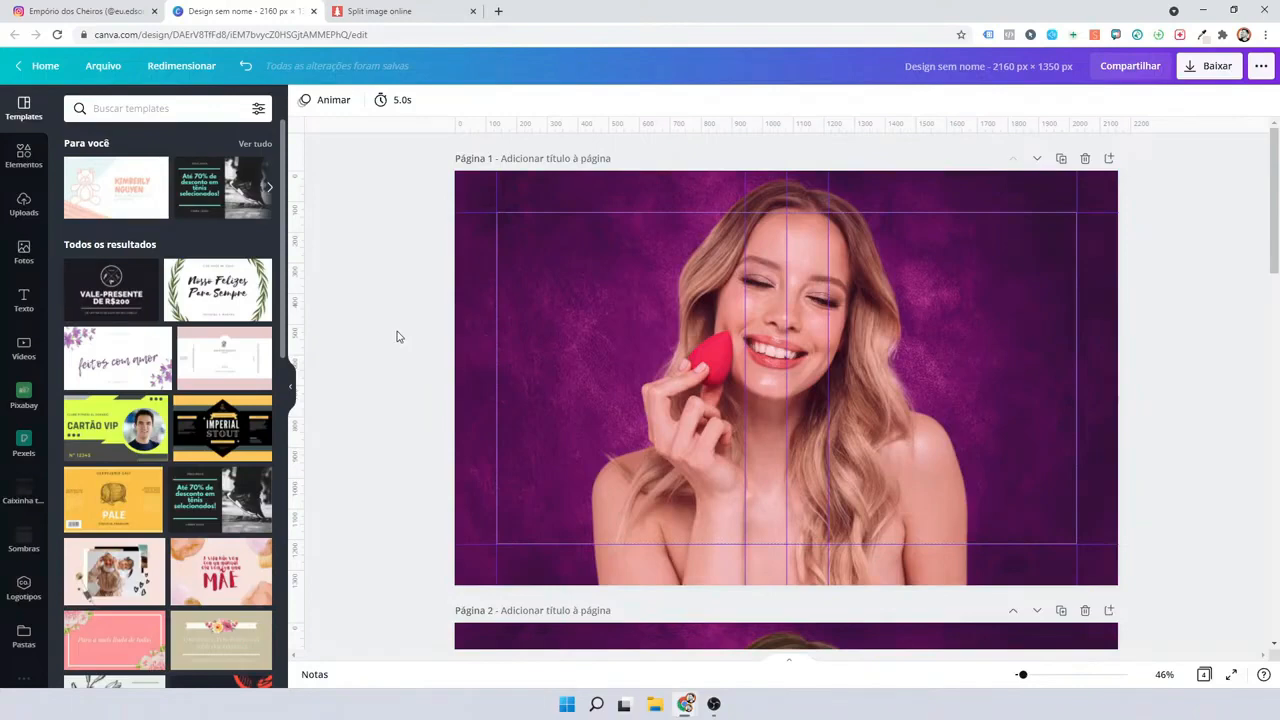
scroll(660, 237, "down", 5)
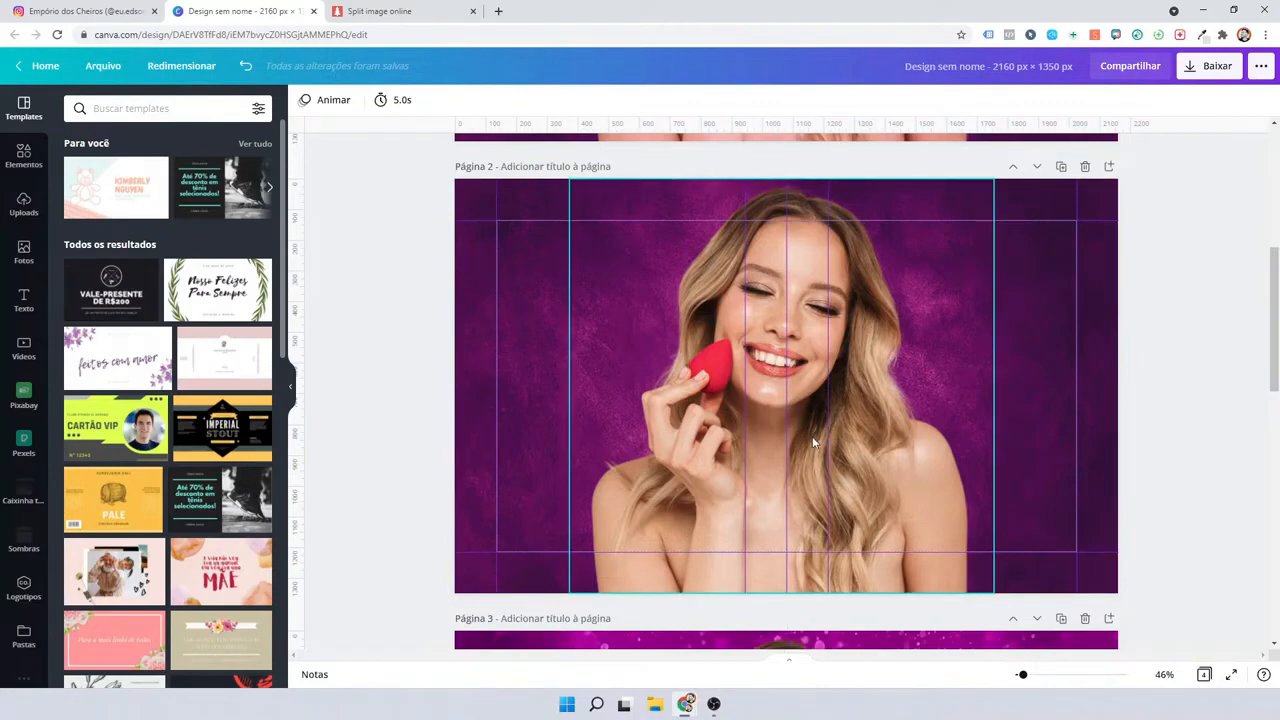
scroll(813, 442, "up", 5)
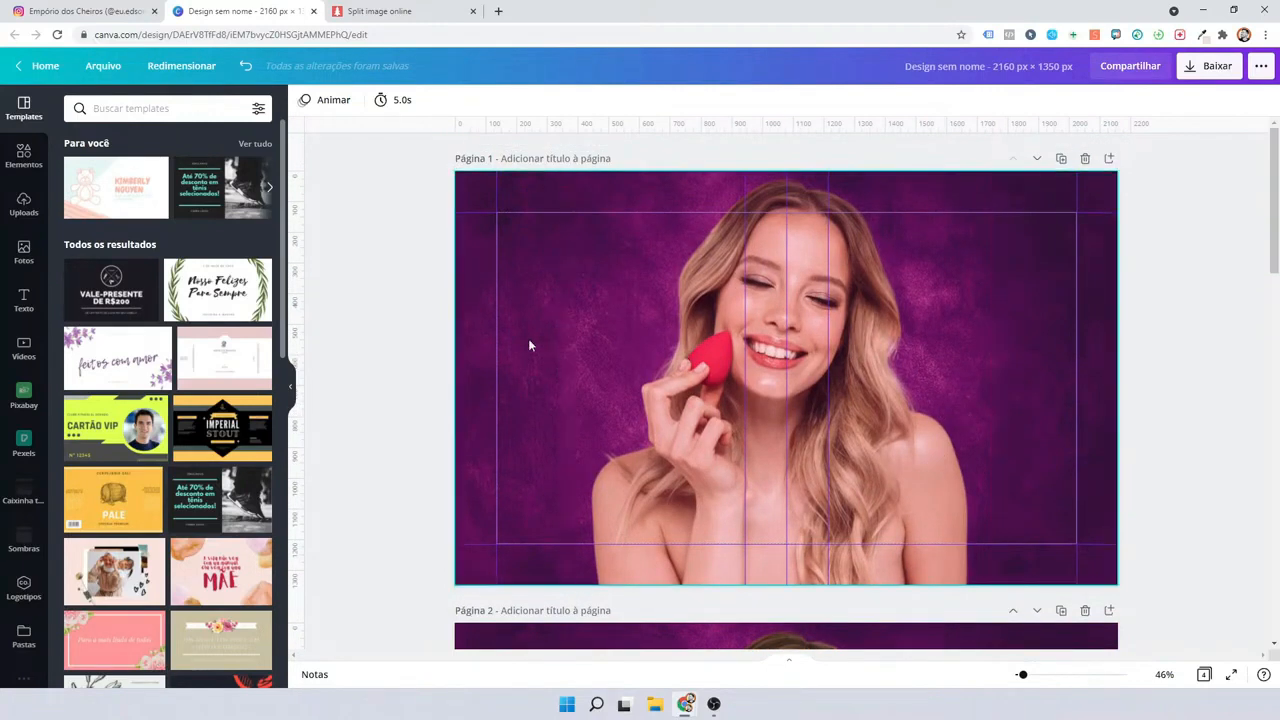
Add the uploaded "MULHER não gasta dinheiro atoa" post image to page 1 as a reference.
left_click(34, 207)
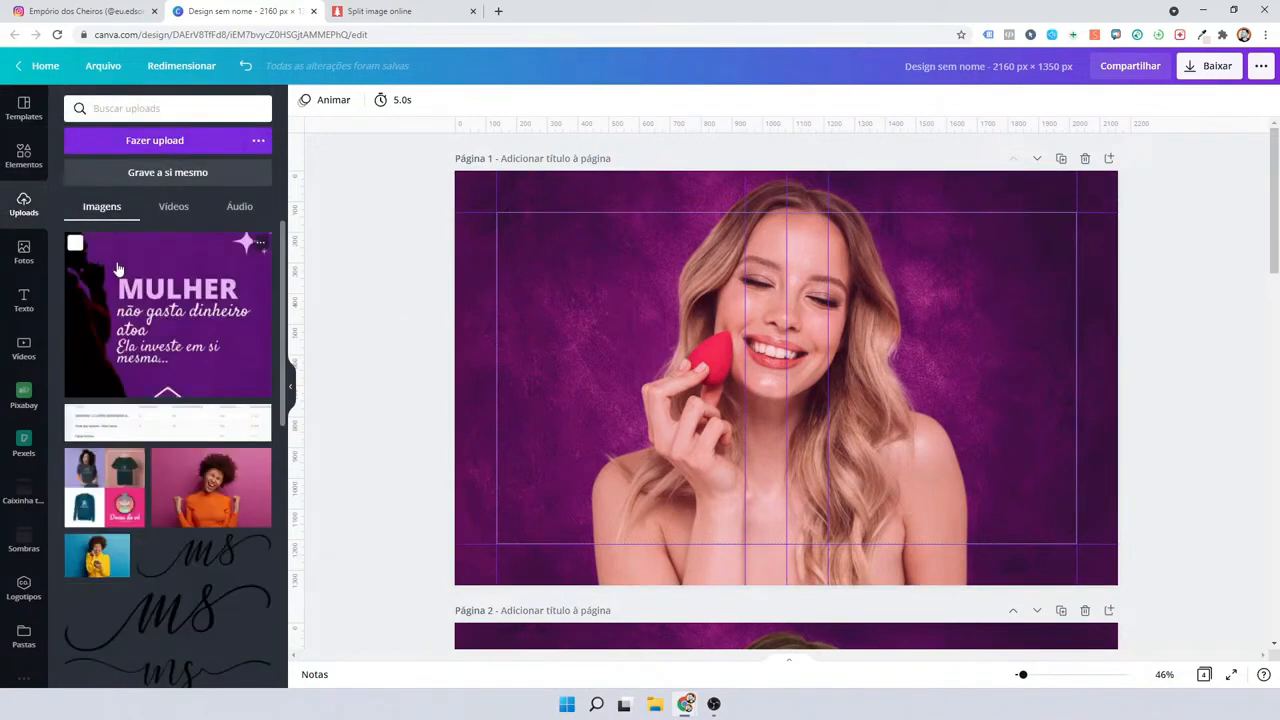
left_click(118, 268)
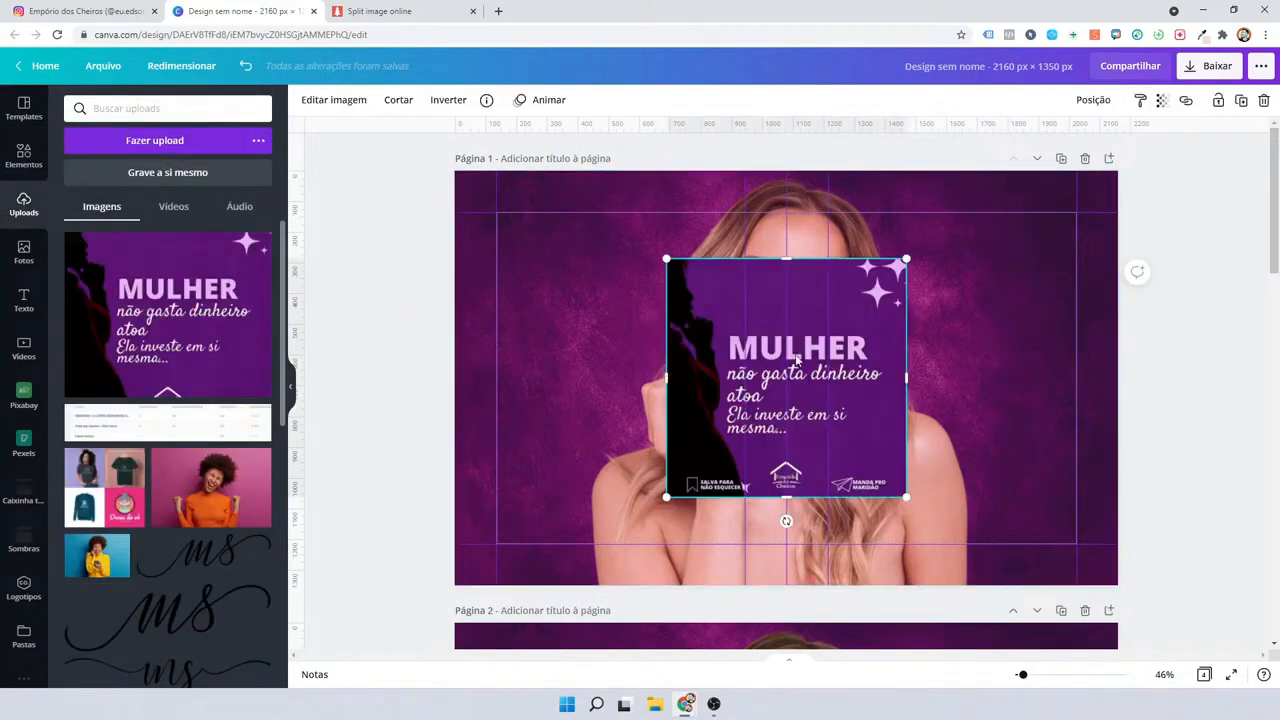
left_click_drag(697, 393, 695, 420)
Lock page 1's background photo and move the reference post image toward the lower right over the woman.
left_click(466, 280)
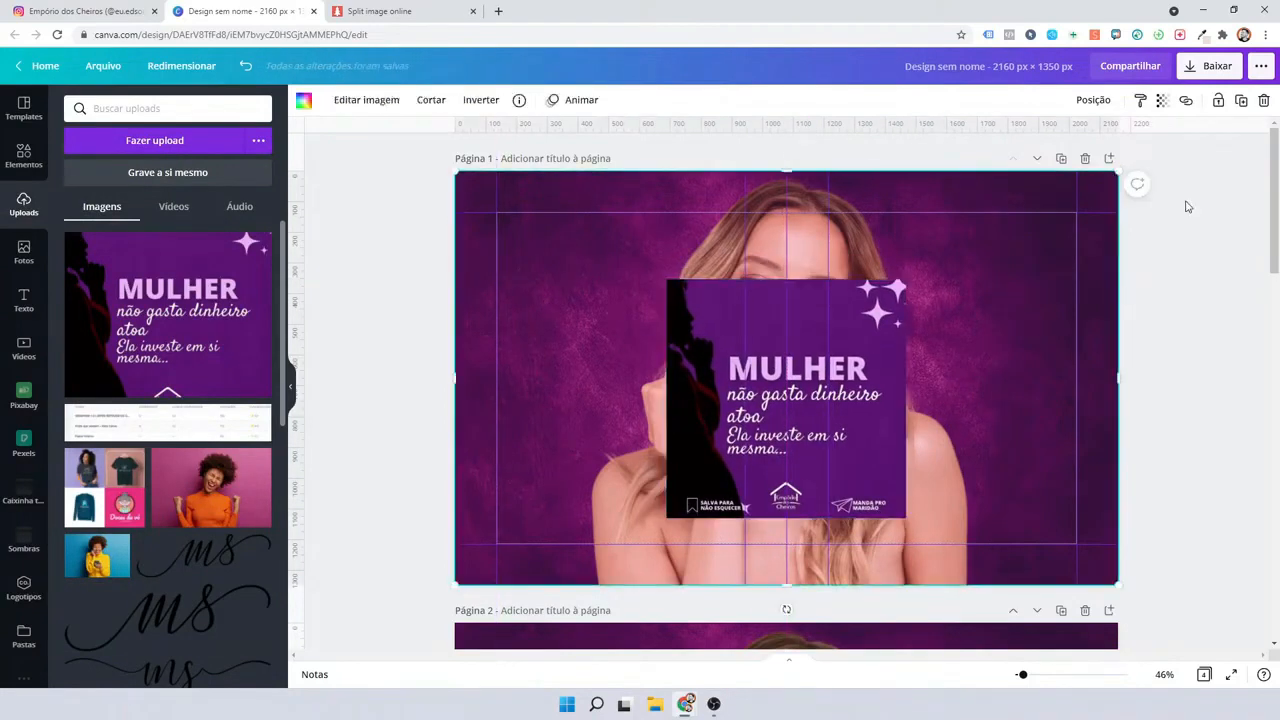
left_click(1216, 103)
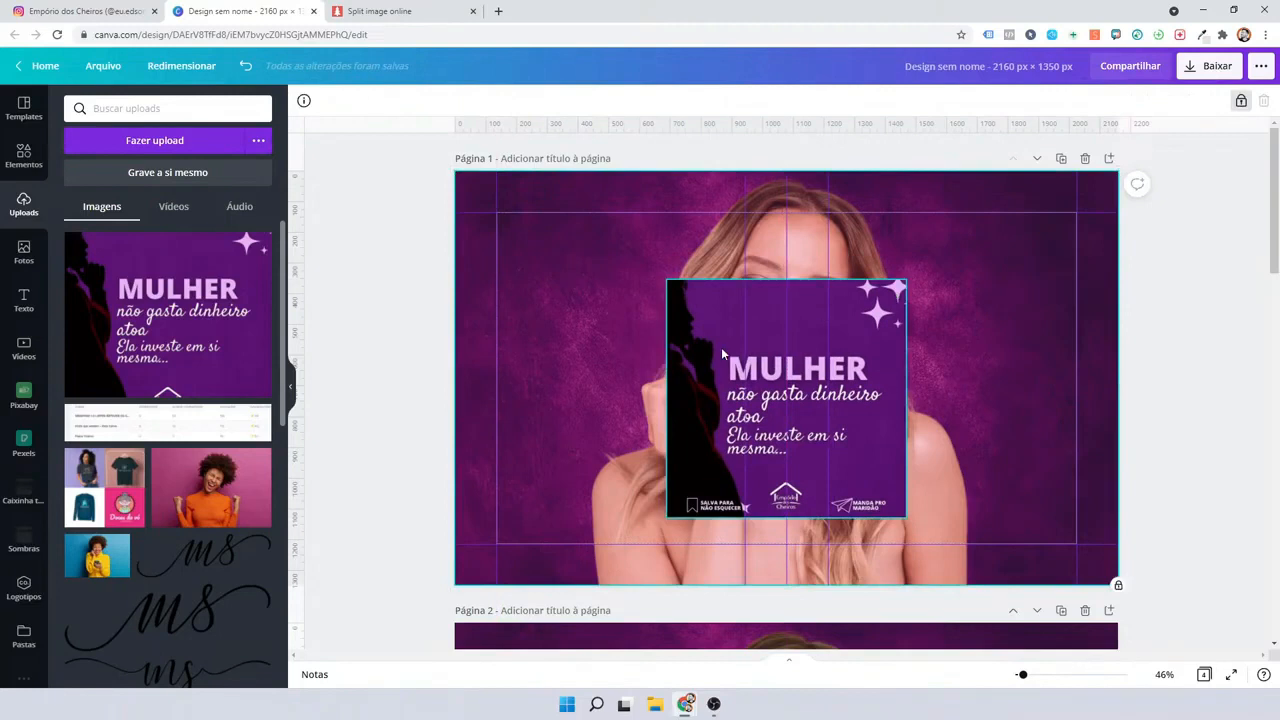
left_click_drag(721, 347, 763, 373)
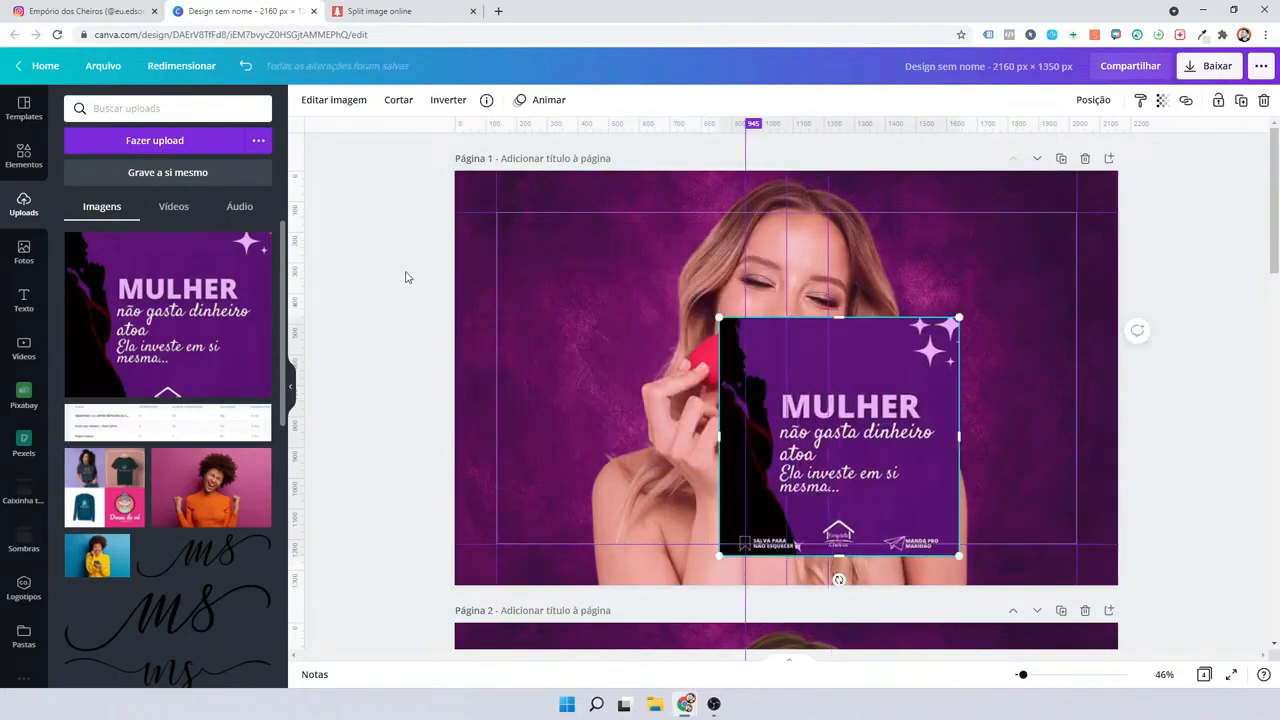
Add a text box reading "Mulher" beside the woman at page 1's left margin guide and enlarge it to about size 128.
left_click(407, 277)
key("t")
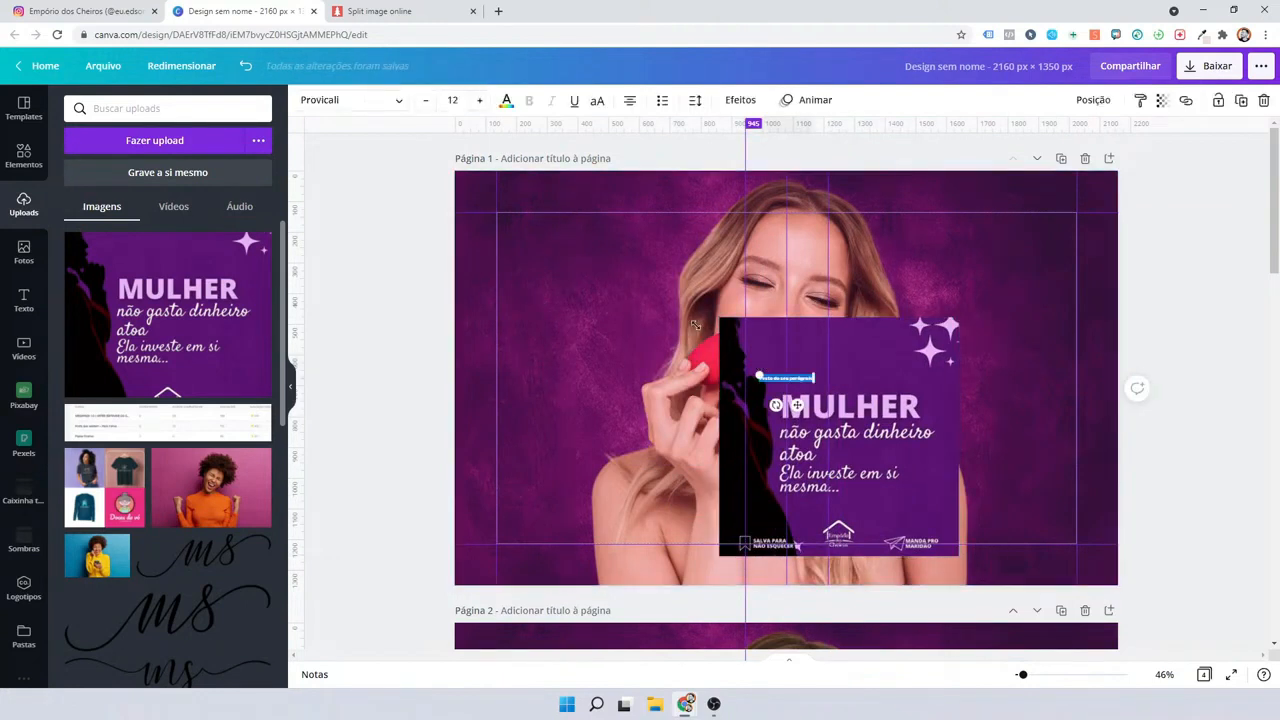
left_click_drag(695, 325, 677, 365)
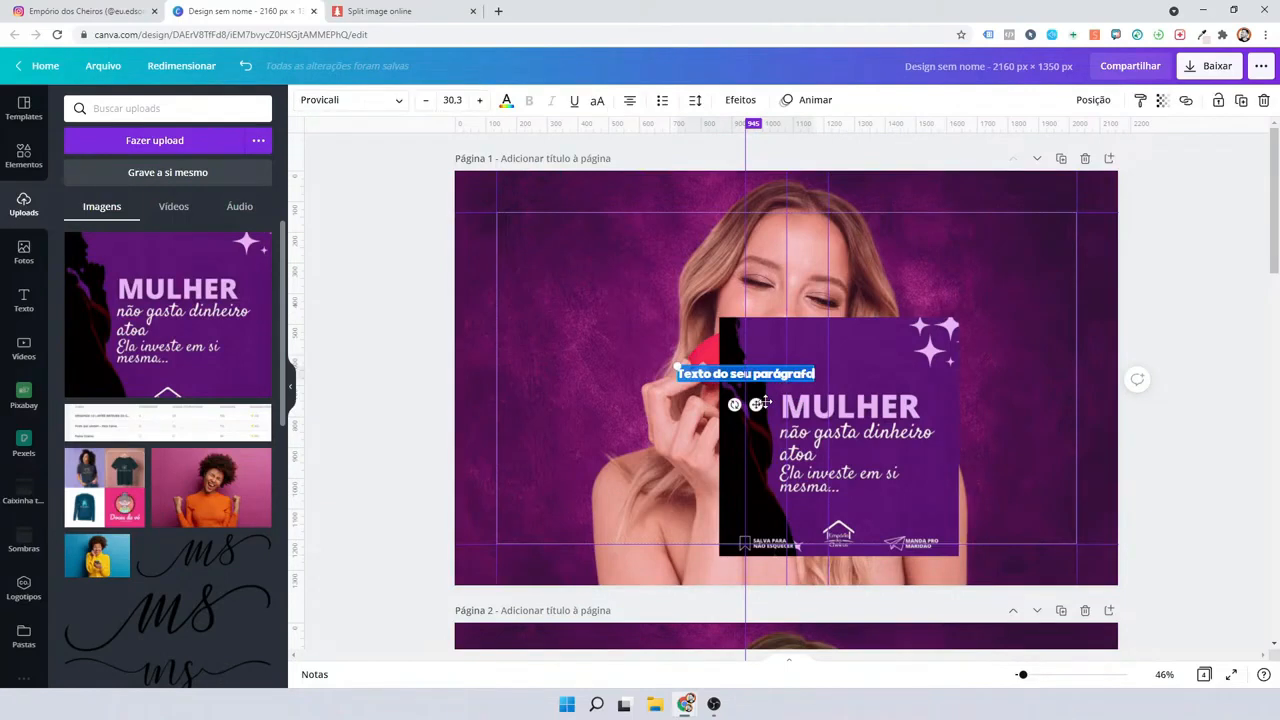
left_click_drag(763, 402, 582, 325)
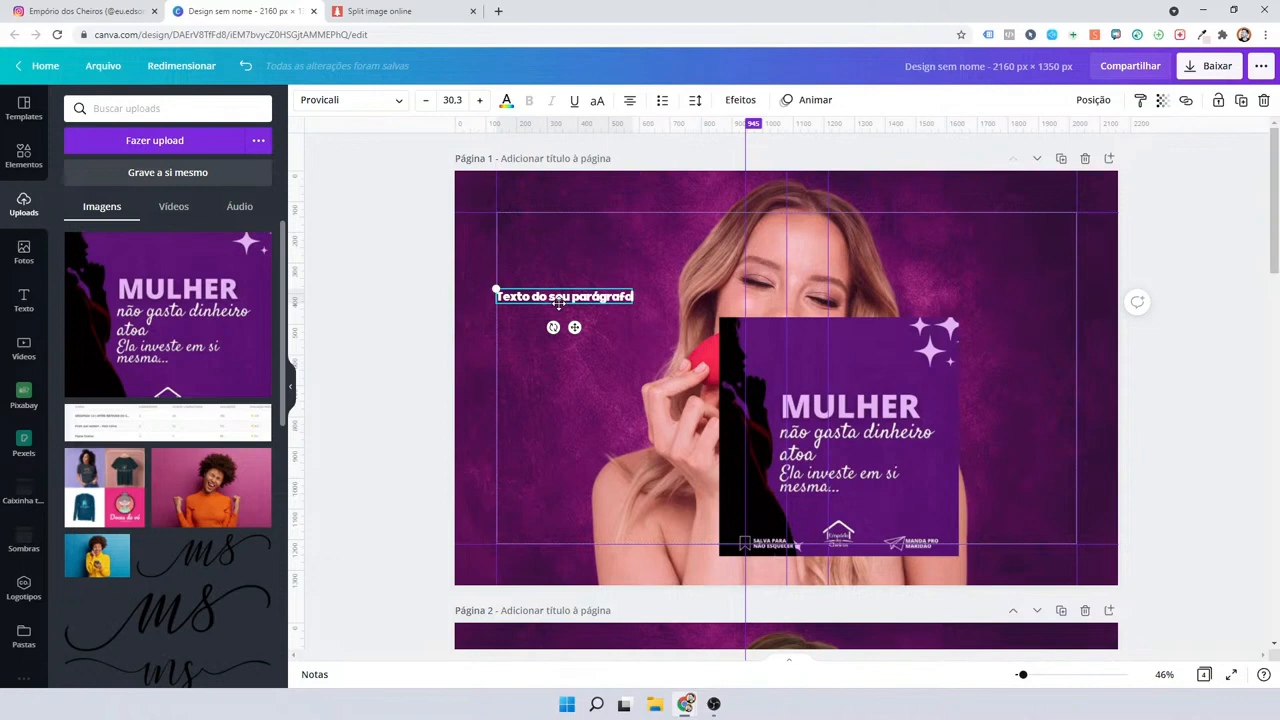
type("Mulher")
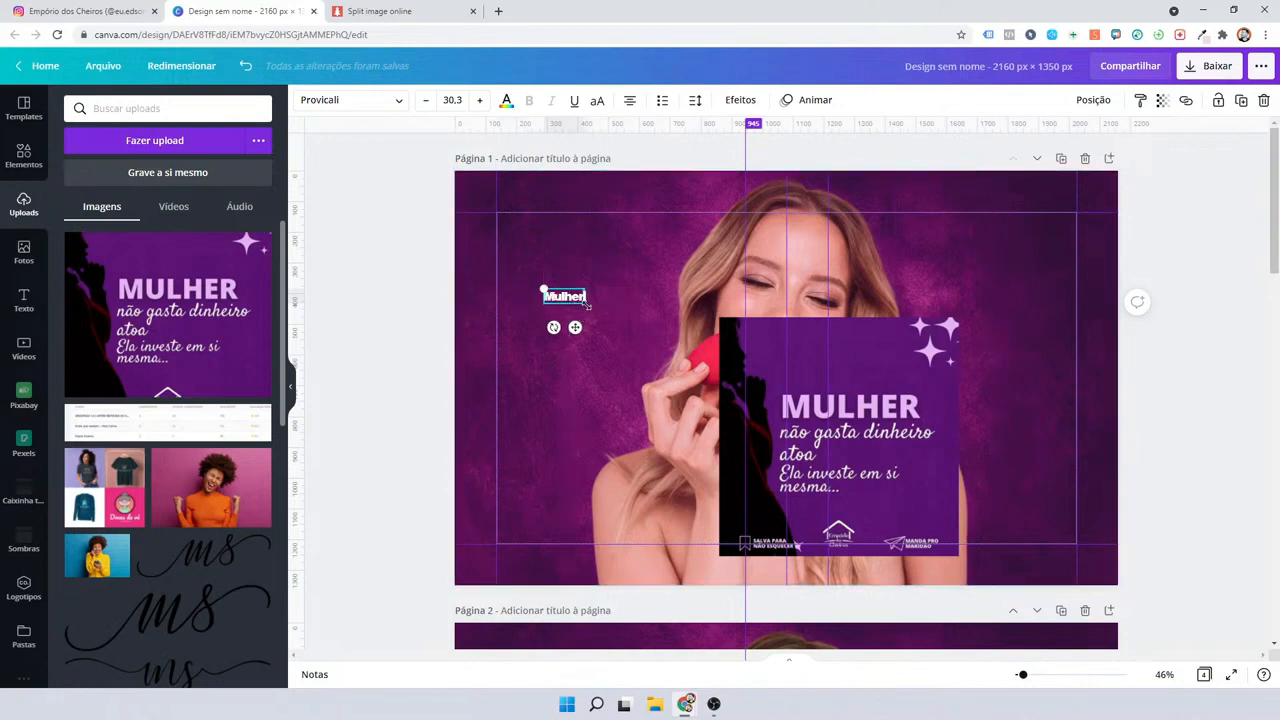
left_click_drag(587, 305, 645, 360)
left_click(343, 266)
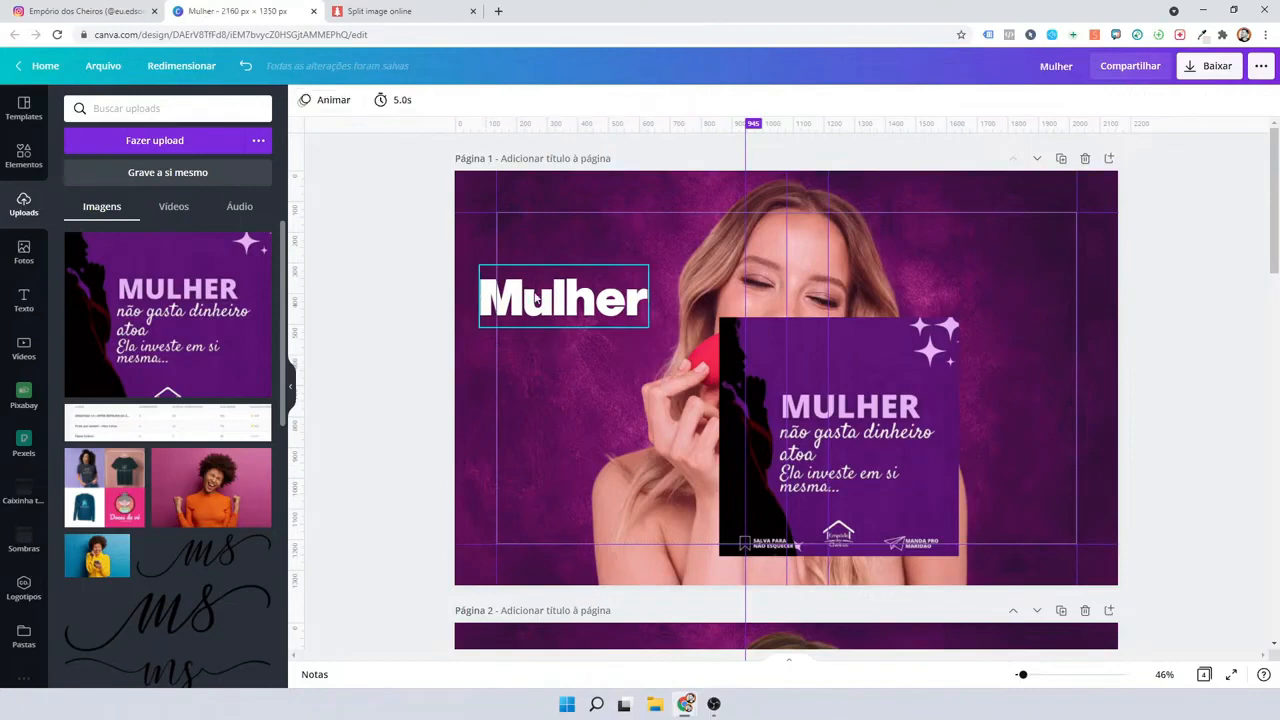
left_click(536, 297)
Switch to Instagram, go to the account's own profile and view the post "5 fontes elegantes do Canva gratuito".
left_click(148, 13)
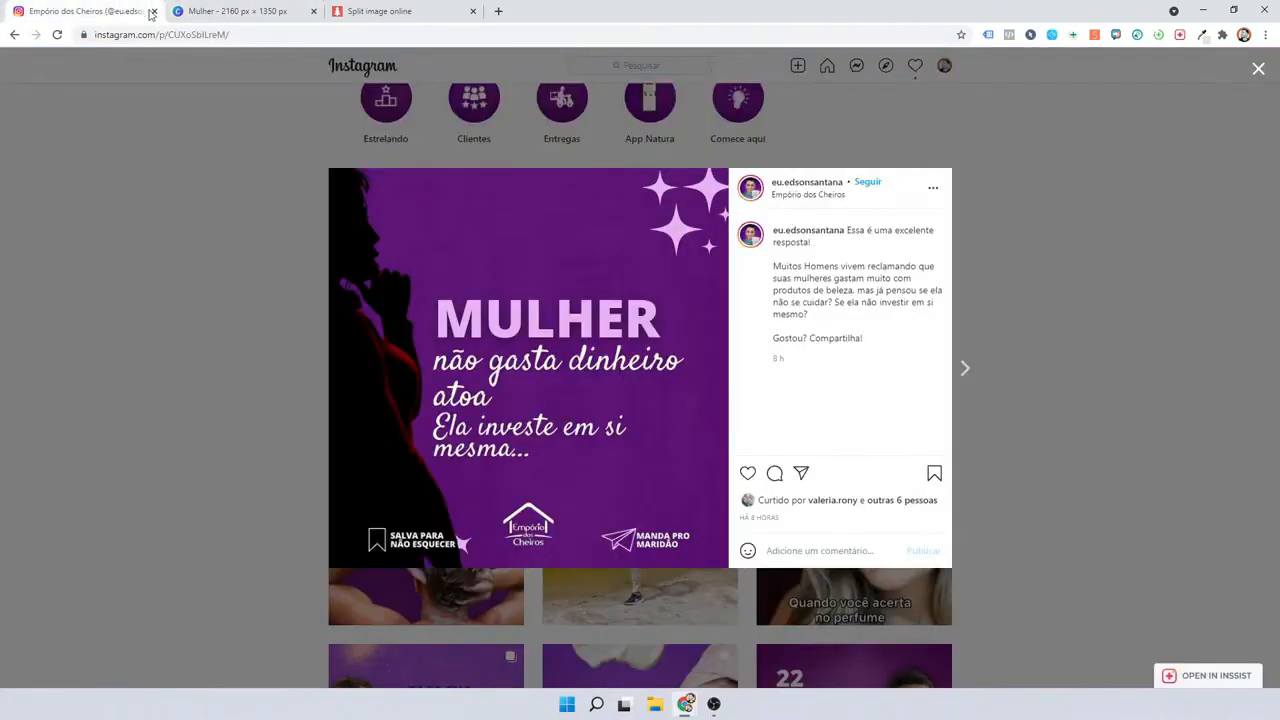
left_click(942, 66)
left_click(938, 67)
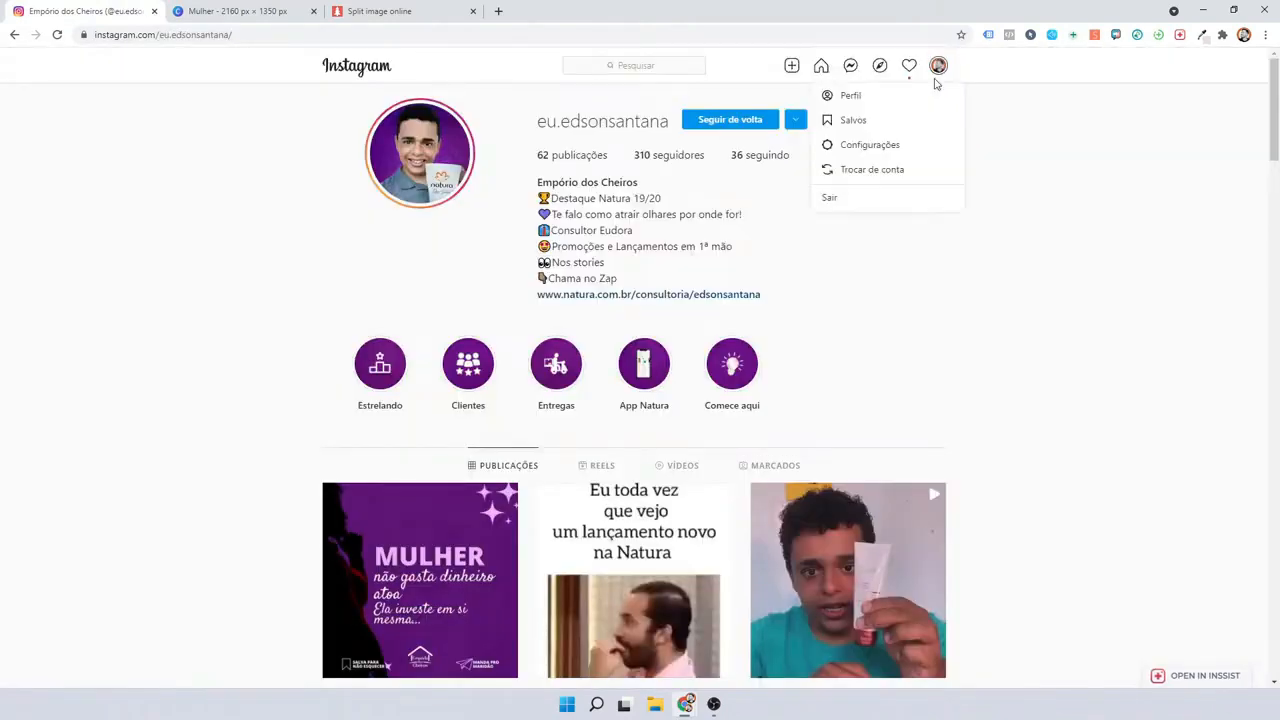
left_click(850, 95)
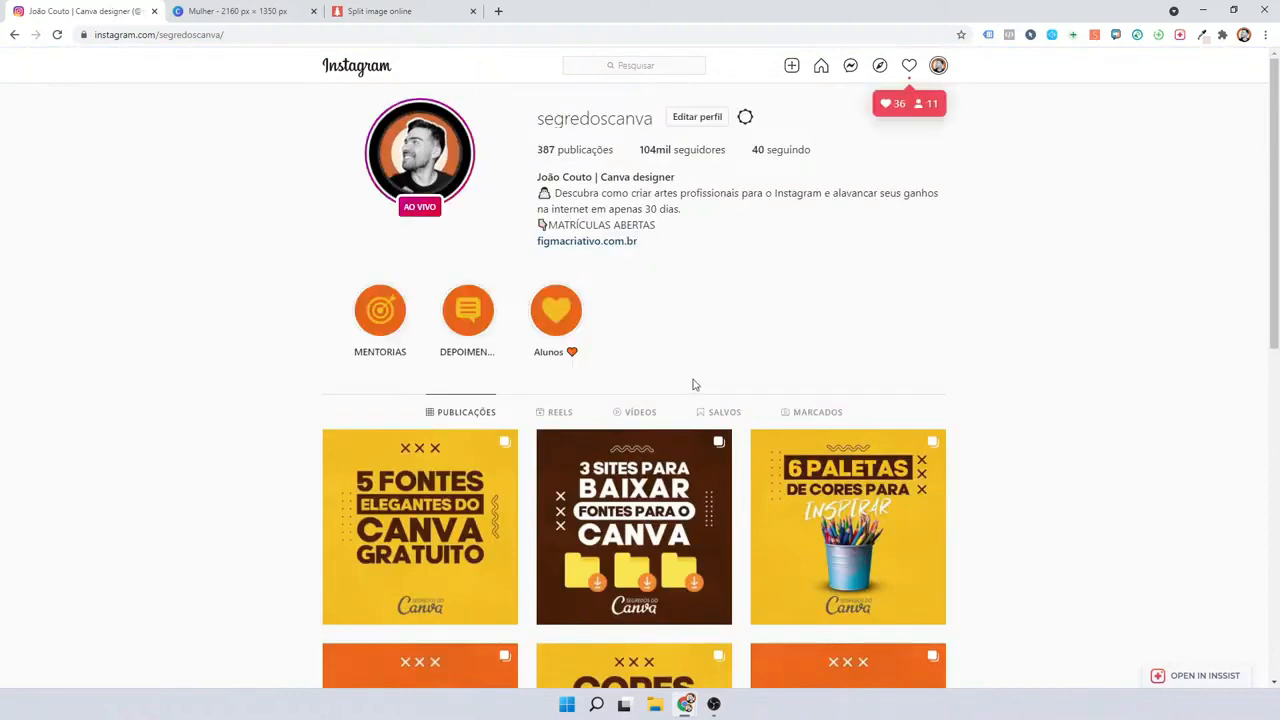
left_click(434, 491)
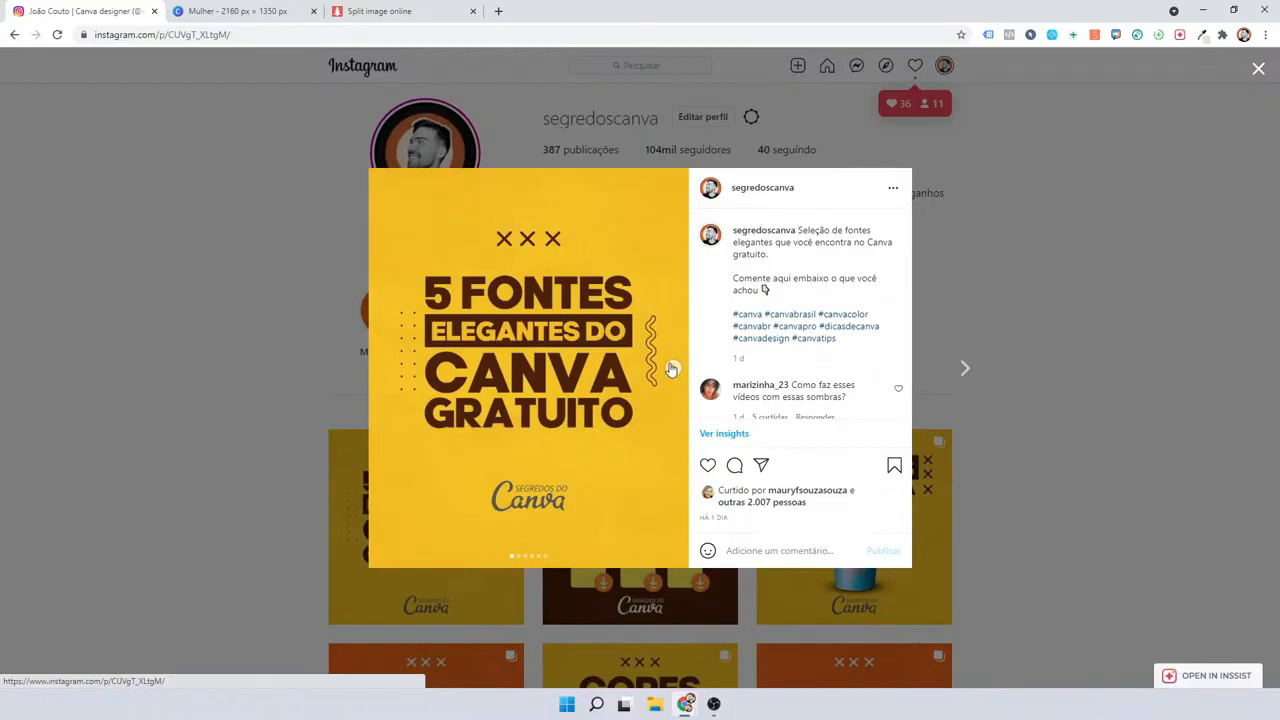
Return to the Canva design and change the "Mulher" heading's font to Kage.
key("ctrl+Tab")
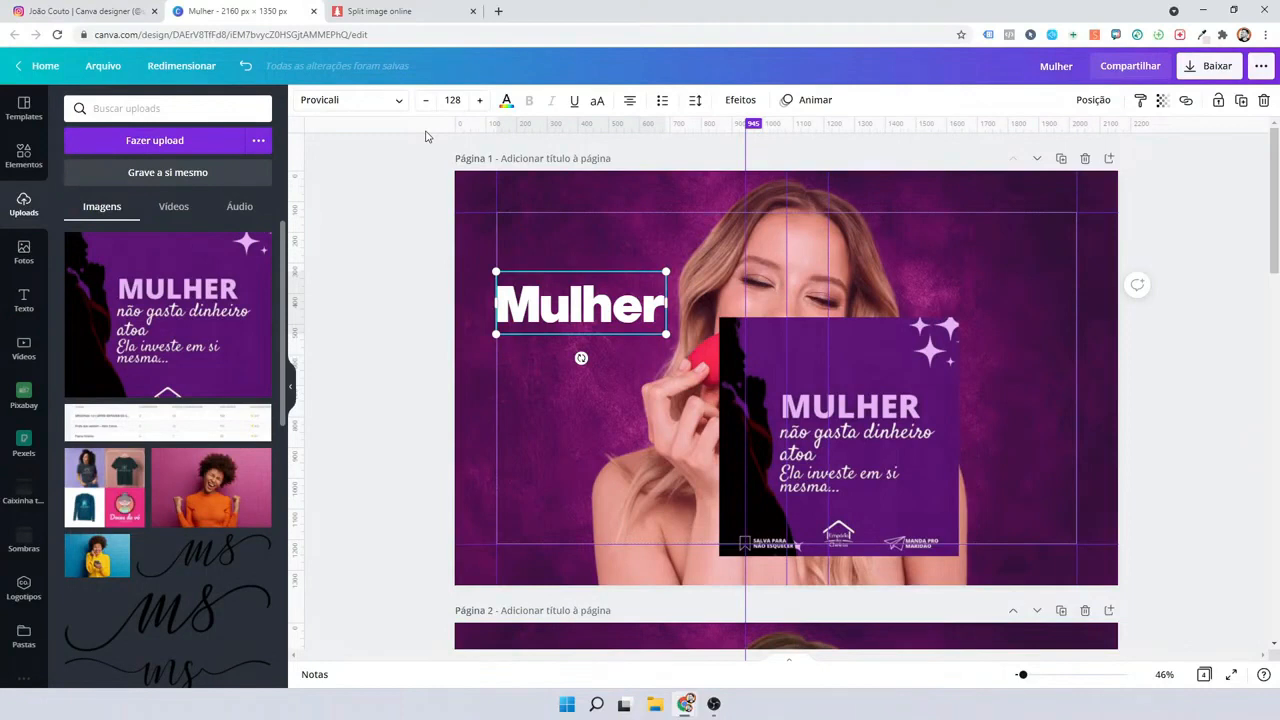
left_click(181, 110)
type("kage")
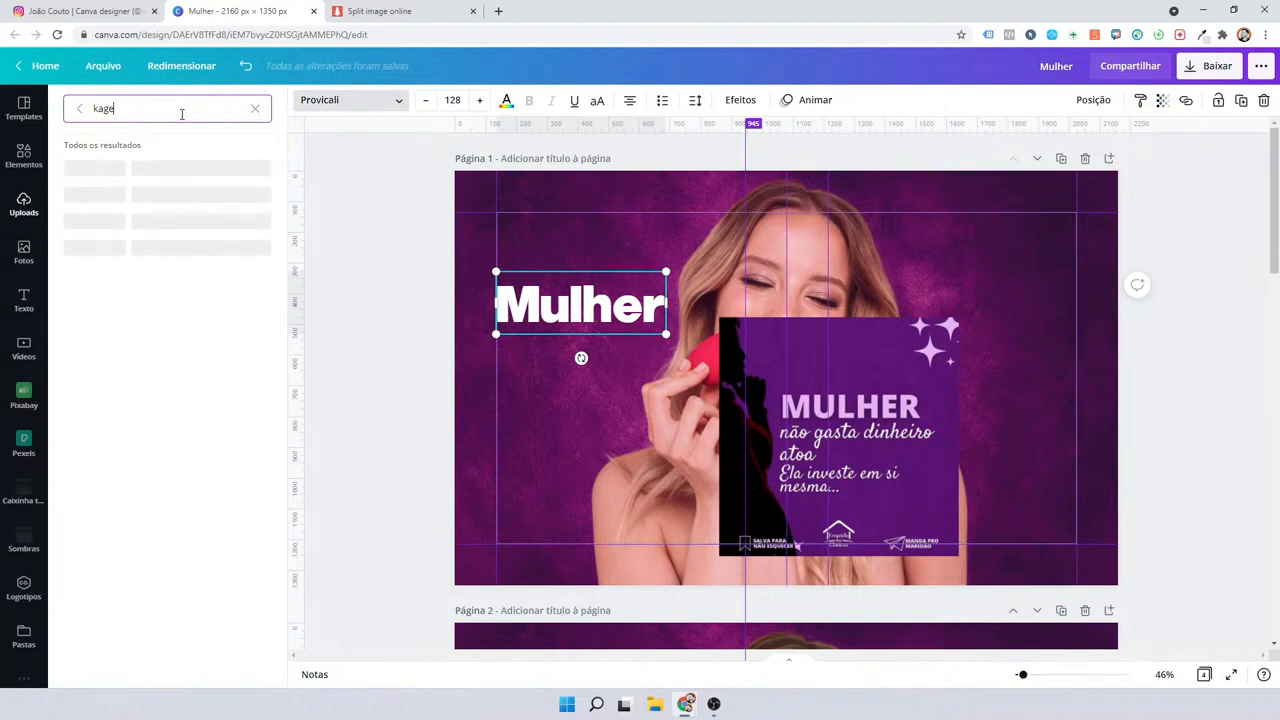
key("Return")
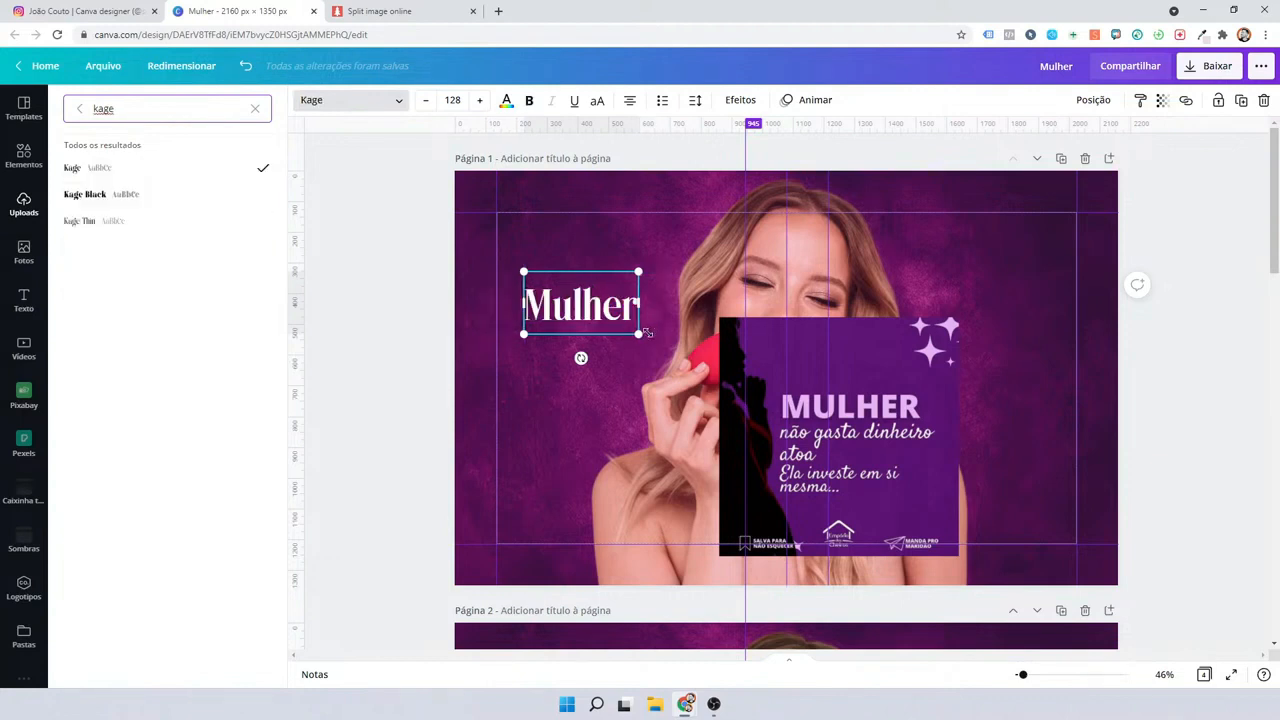
Enlarge the "Mulher" heading to about size 197 and shift it slightly lower along the left margin guide.
left_click_drag(645, 332, 668, 350)
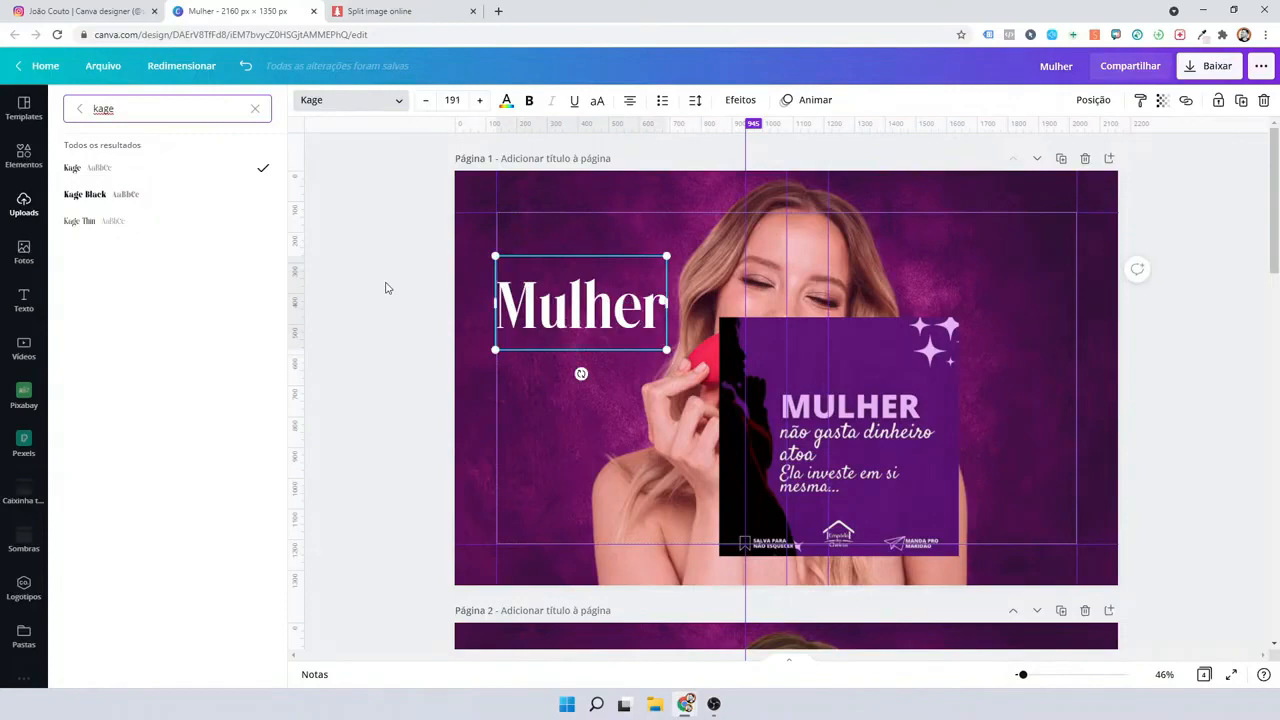
left_click_drag(562, 305, 562, 319)
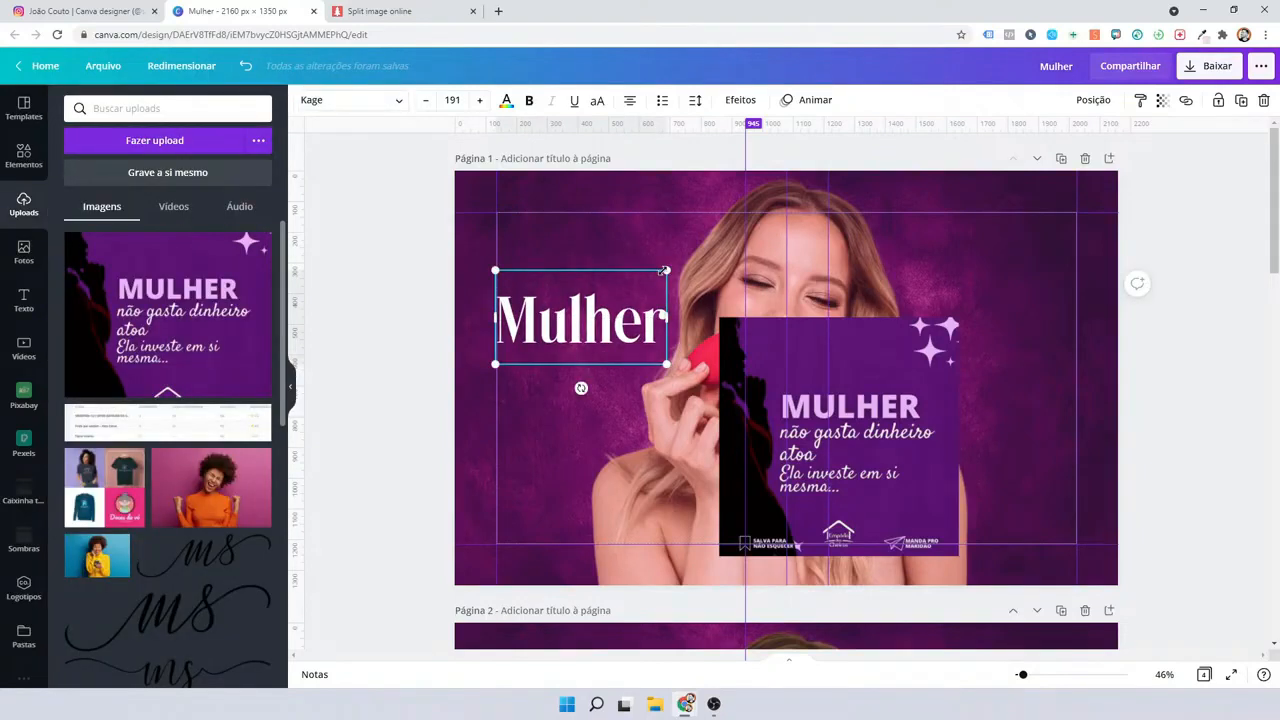
left_click_drag(664, 270, 671, 267)
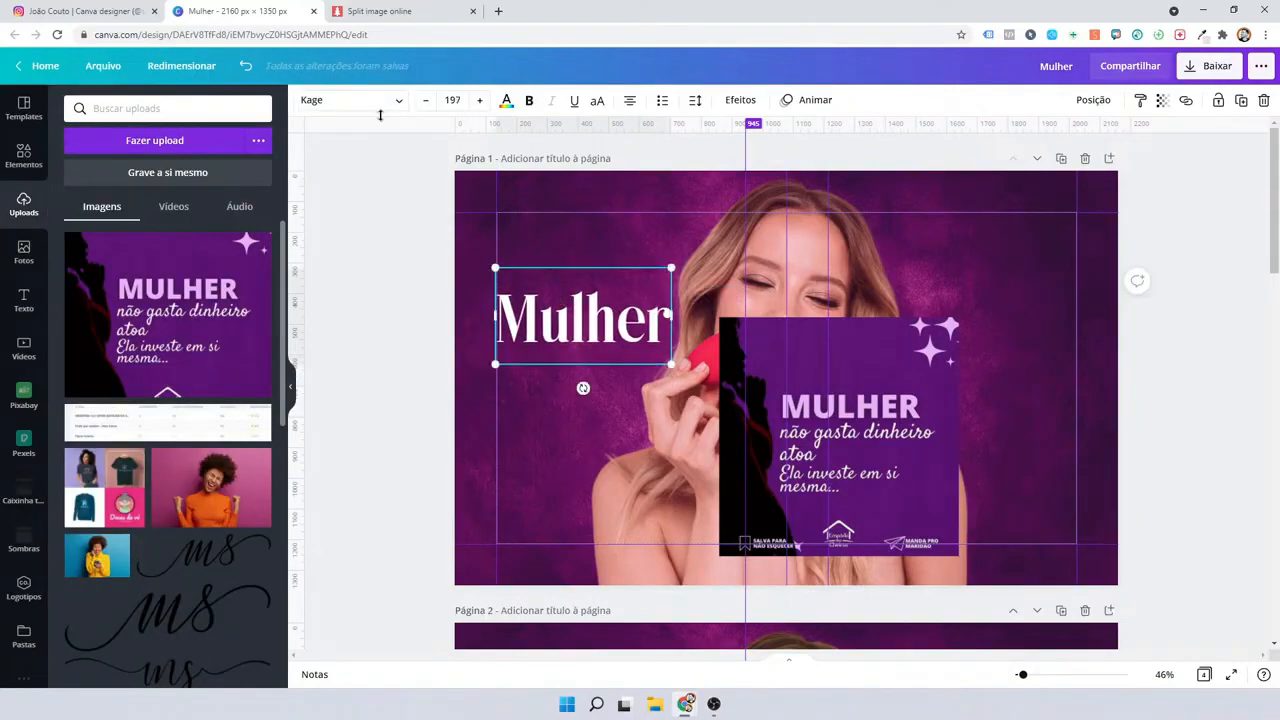
key("Escape")
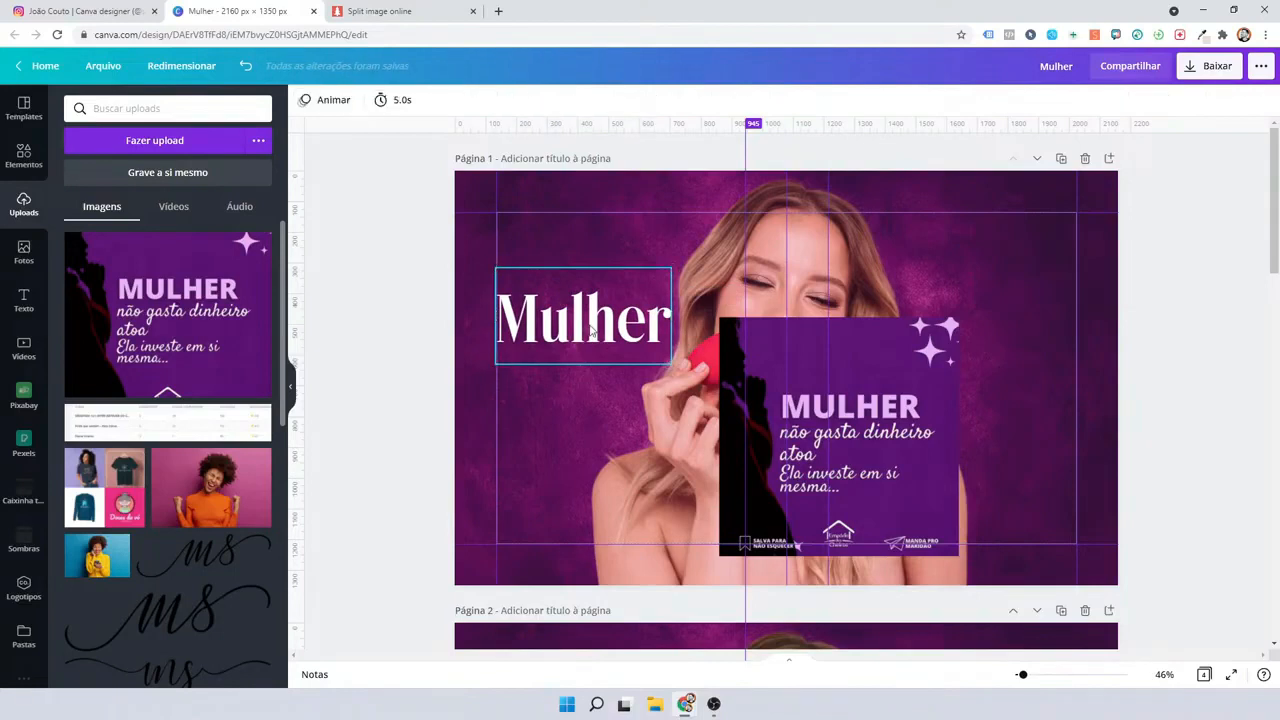
Duplicate the "Mulher" heading just below the original and replace the copy's text with "não gasta".
left_click_drag(591, 330, 600, 379)
double_click(600, 379)
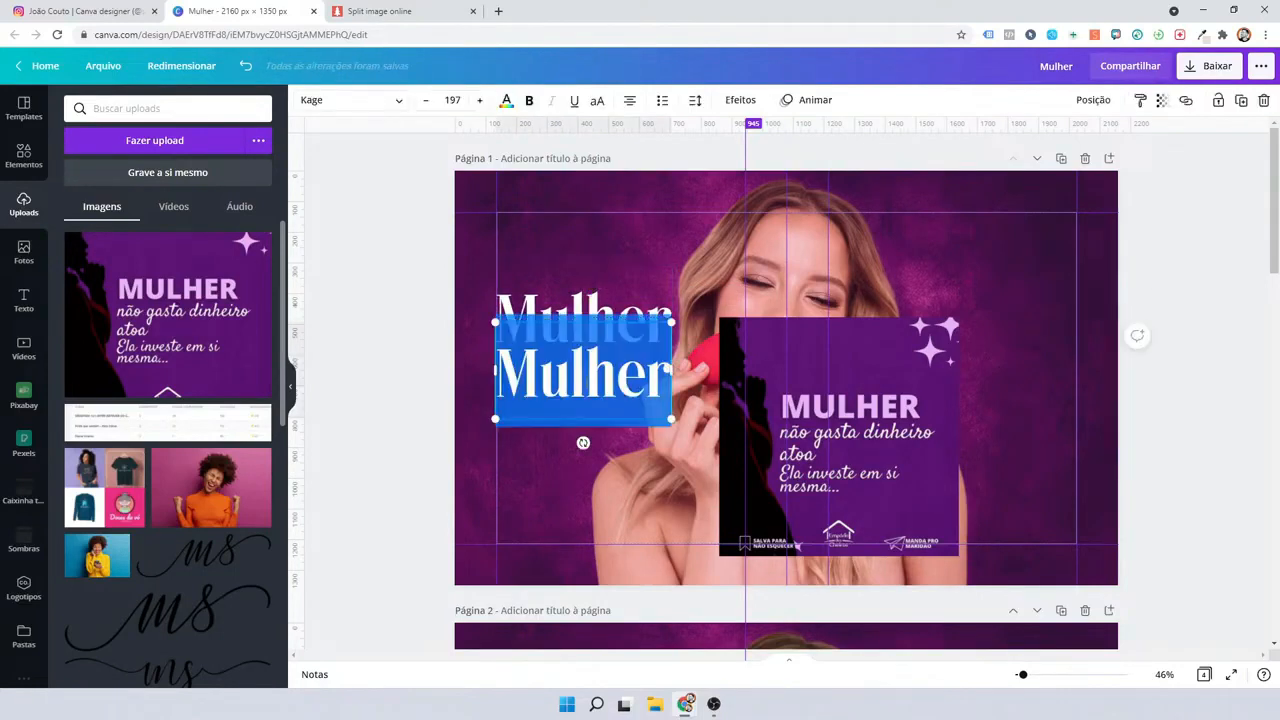
type("n")
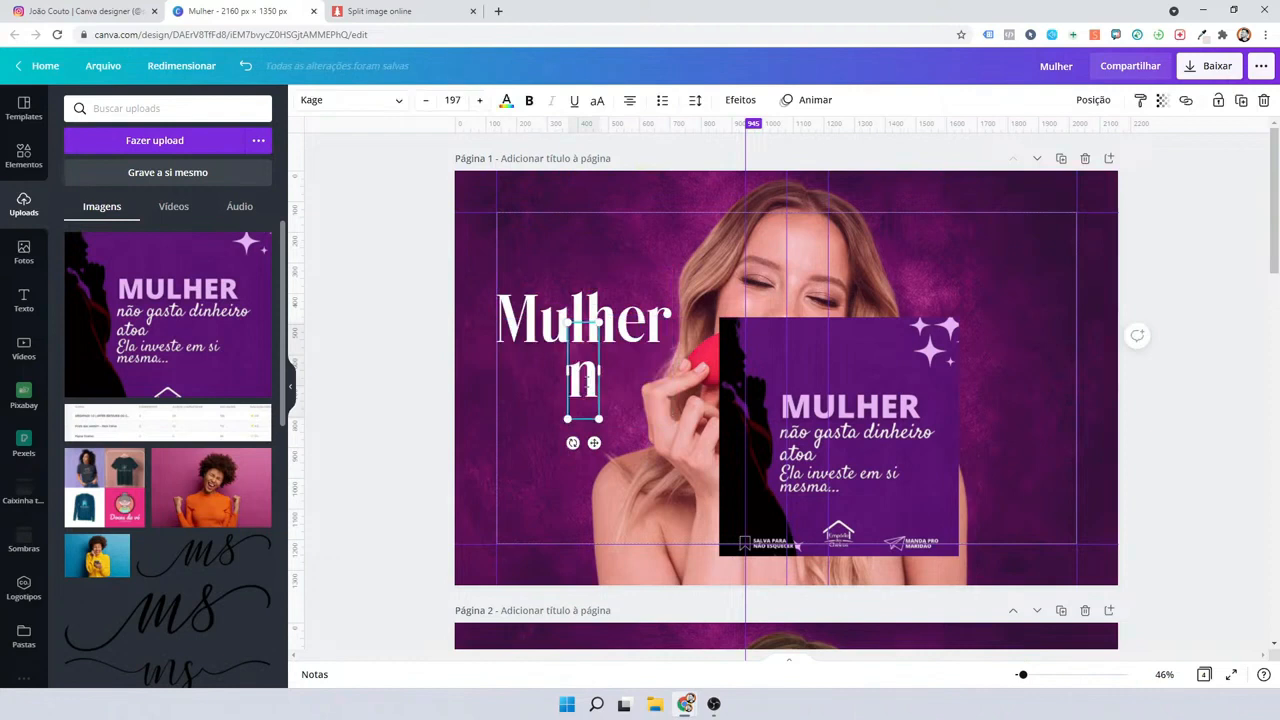
type("ão")
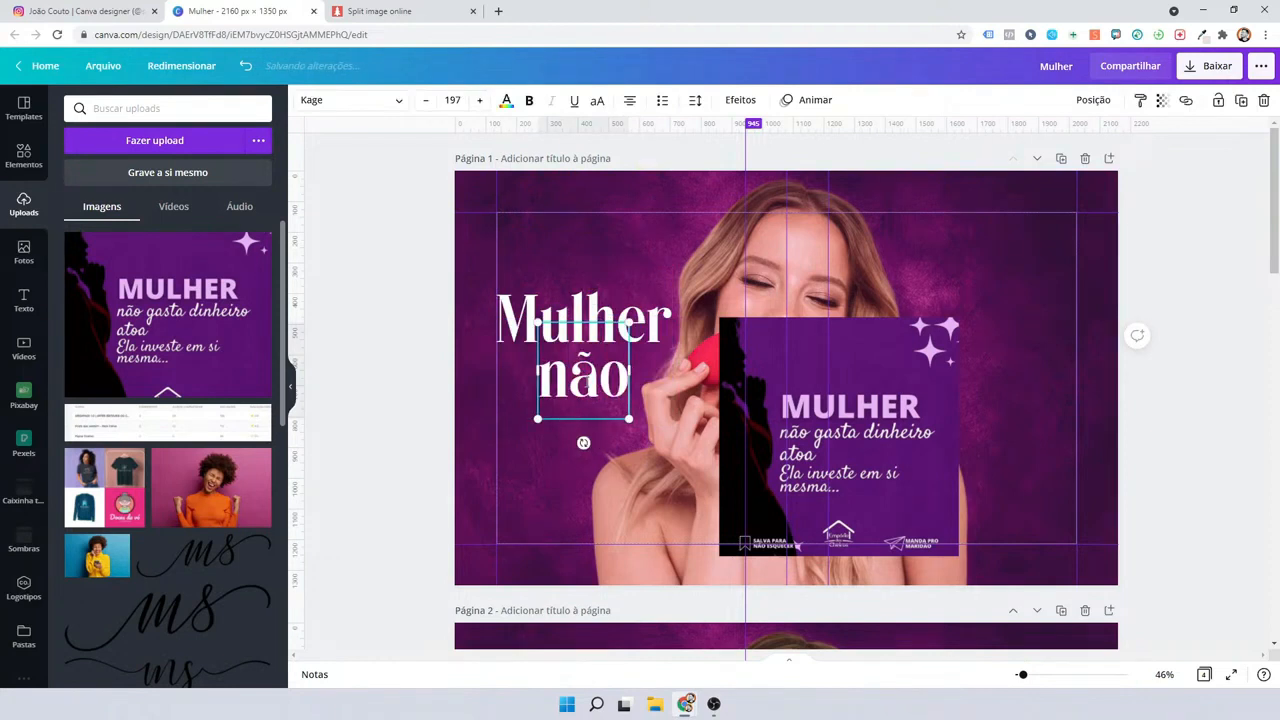
type(" gosta")
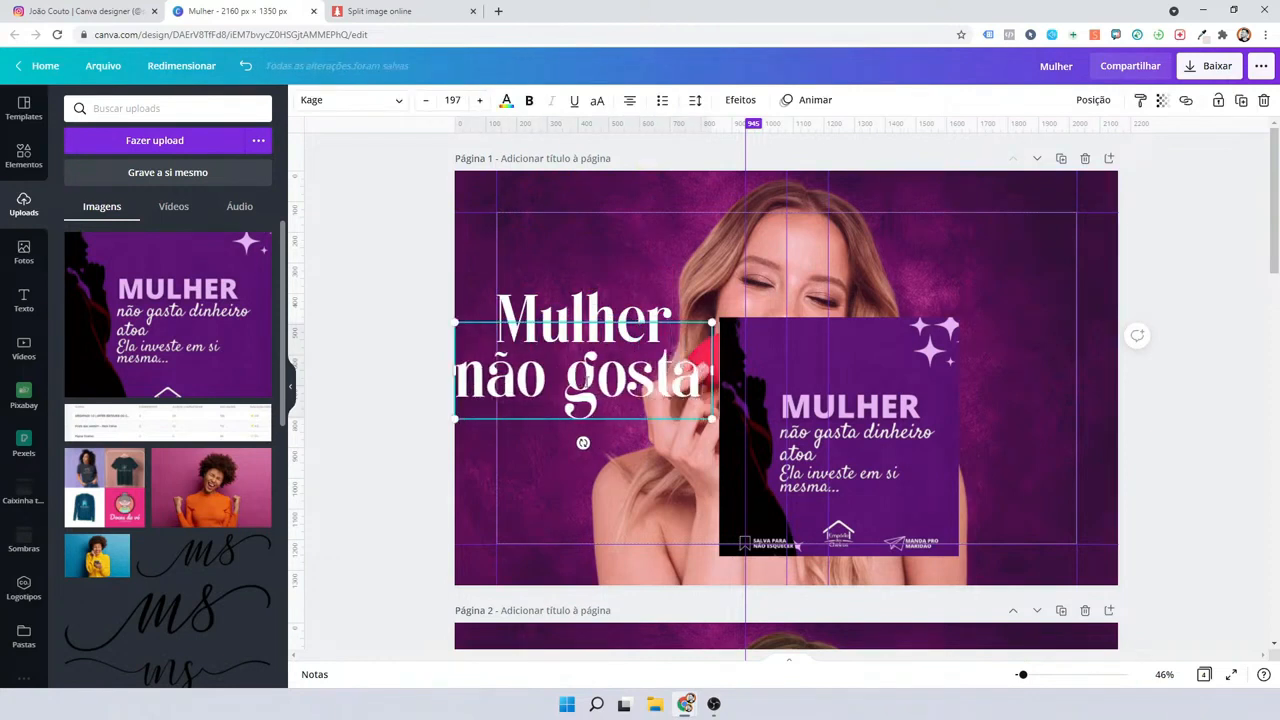
key("BackSpace")
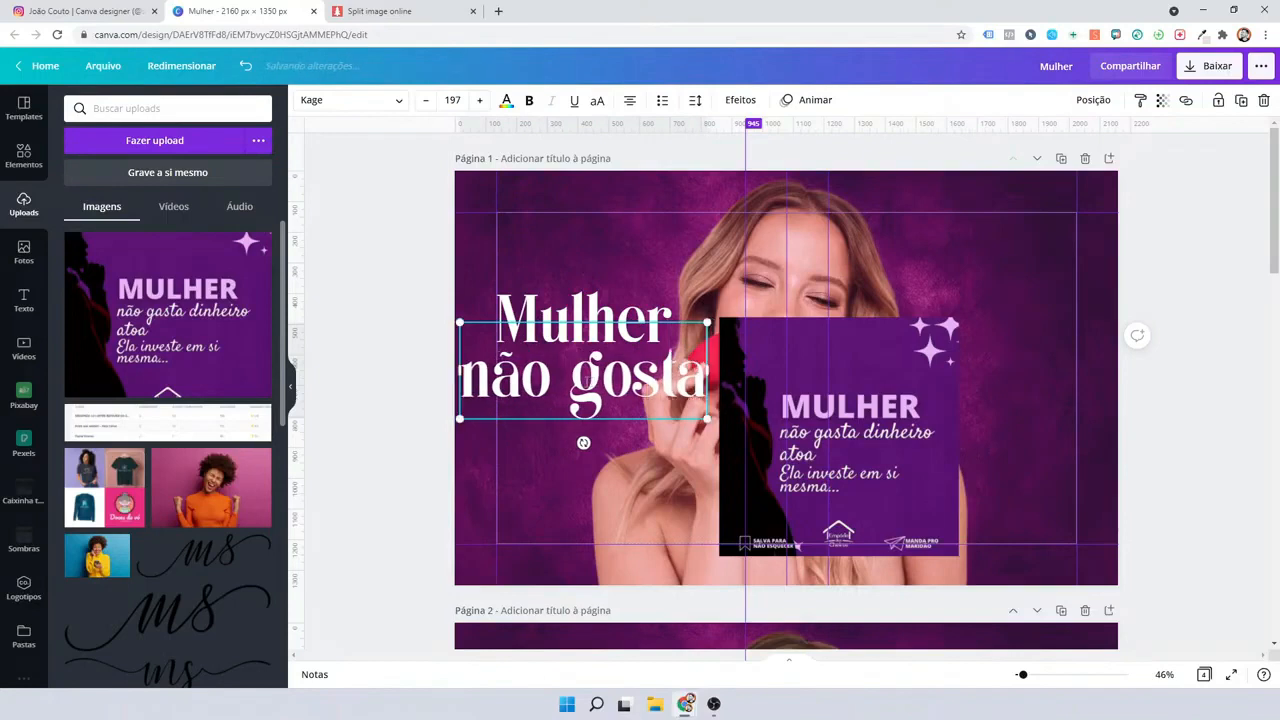
key("BackSpace")
key("BackSpace")
key("BackSpace")
key("BackSpace")
type("asta")
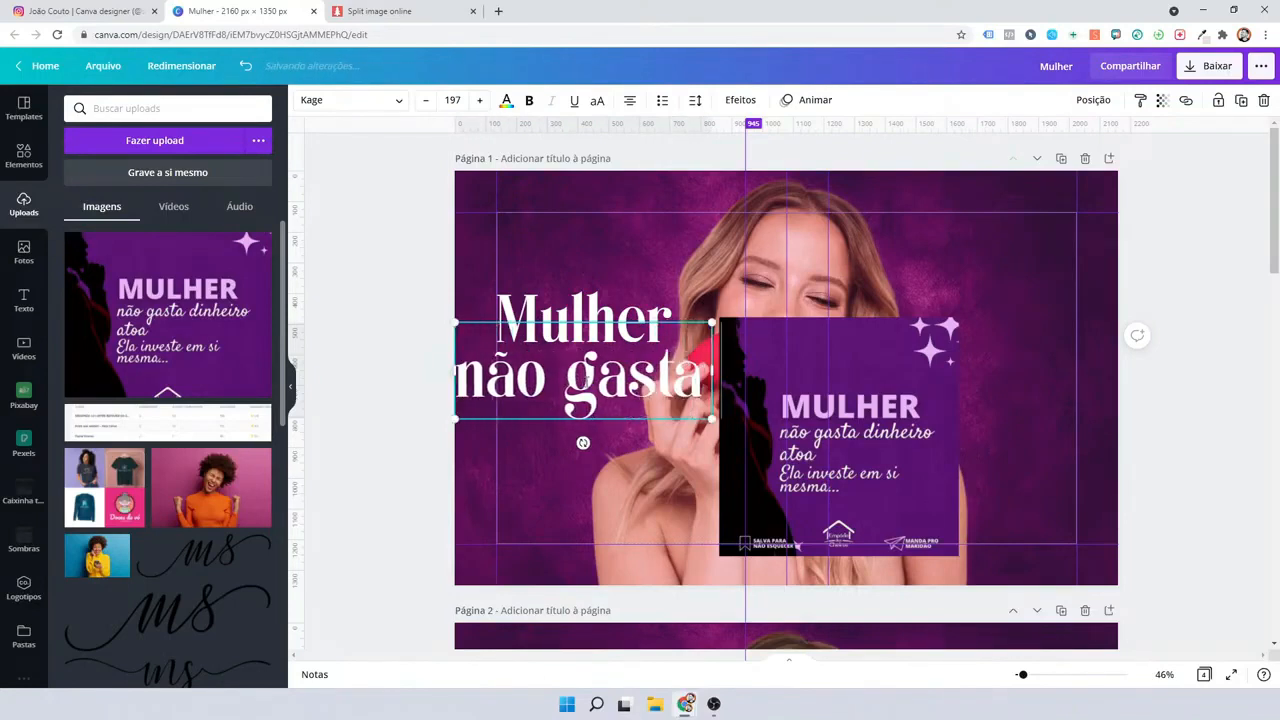
Continue the "não gasta" text with "dinheiro atoa...".
key("Return")
key("Return")
type("dinheiro")
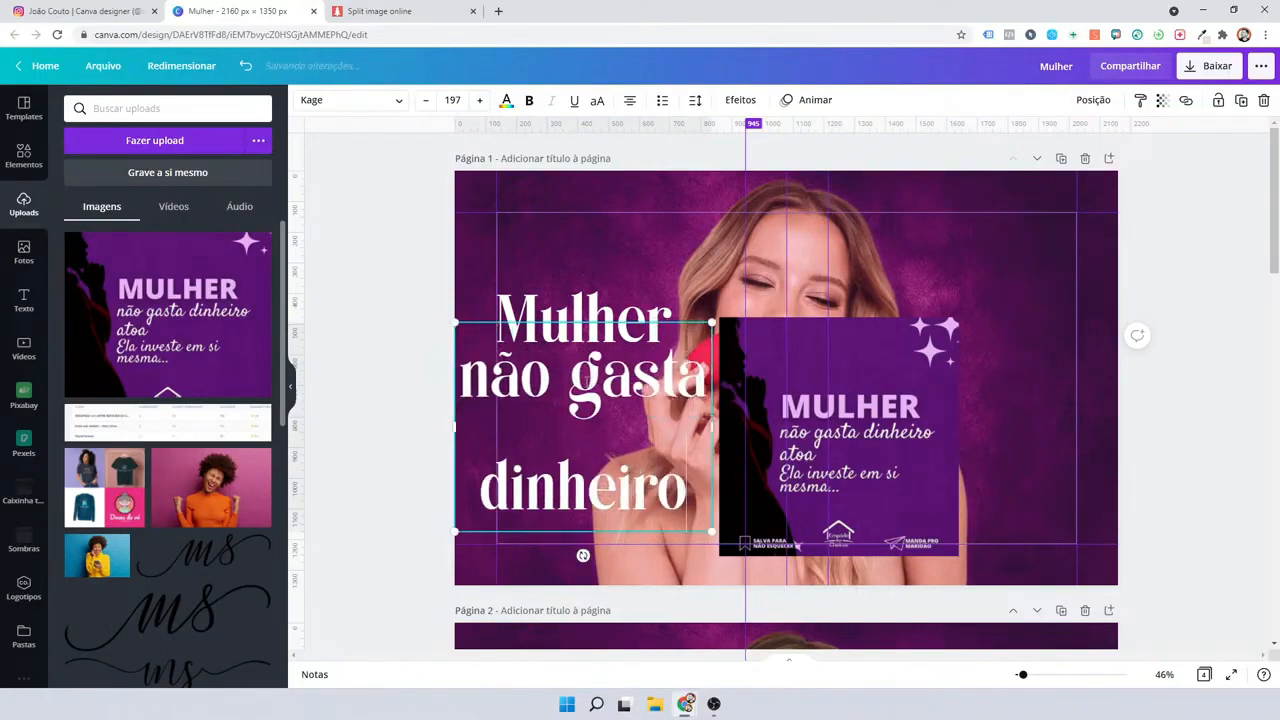
type(" a")
key("BackSpace")
key("BackSpace")
key("Return")
key("Return")
type("atoa...")
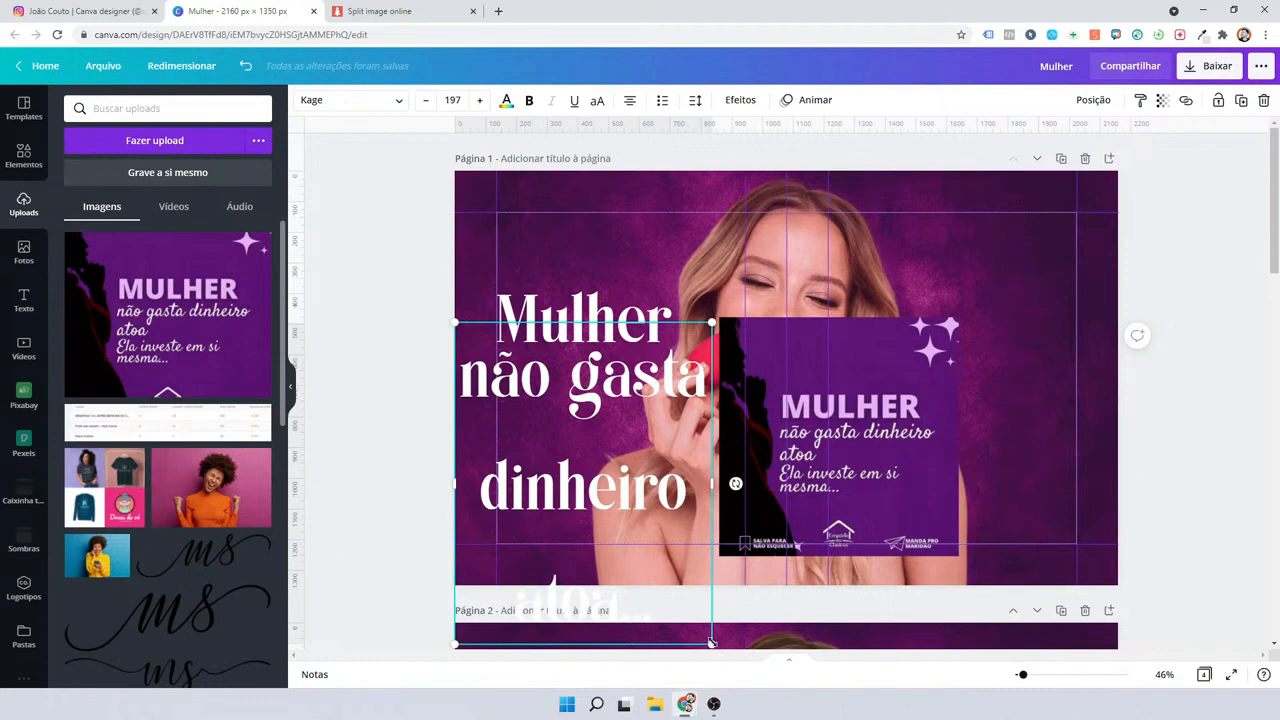
Shrink the "não gasta dinheiro atoa..." text to about size 72.2 and widen its box to fit one line.
left_click_drag(711, 642, 574, 472)
double_click(515, 452)
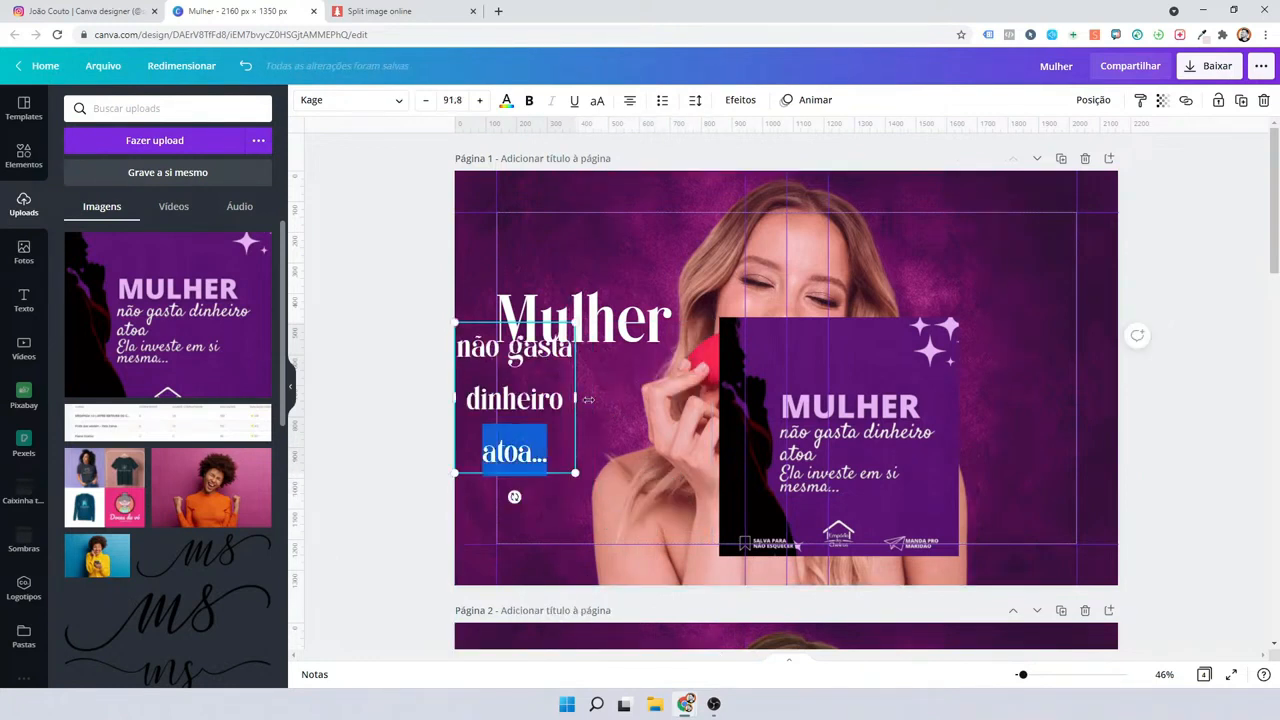
left_click_drag(582, 397, 724, 378)
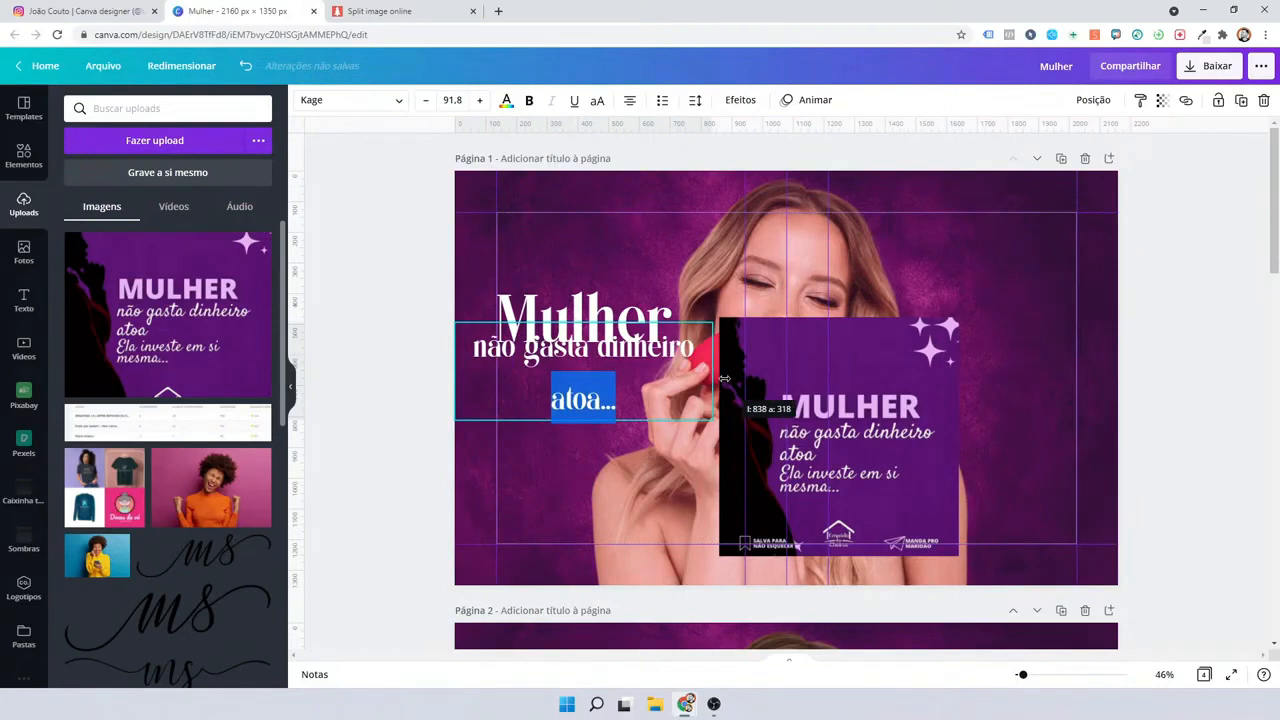
left_click_drag(724, 378, 701, 357)
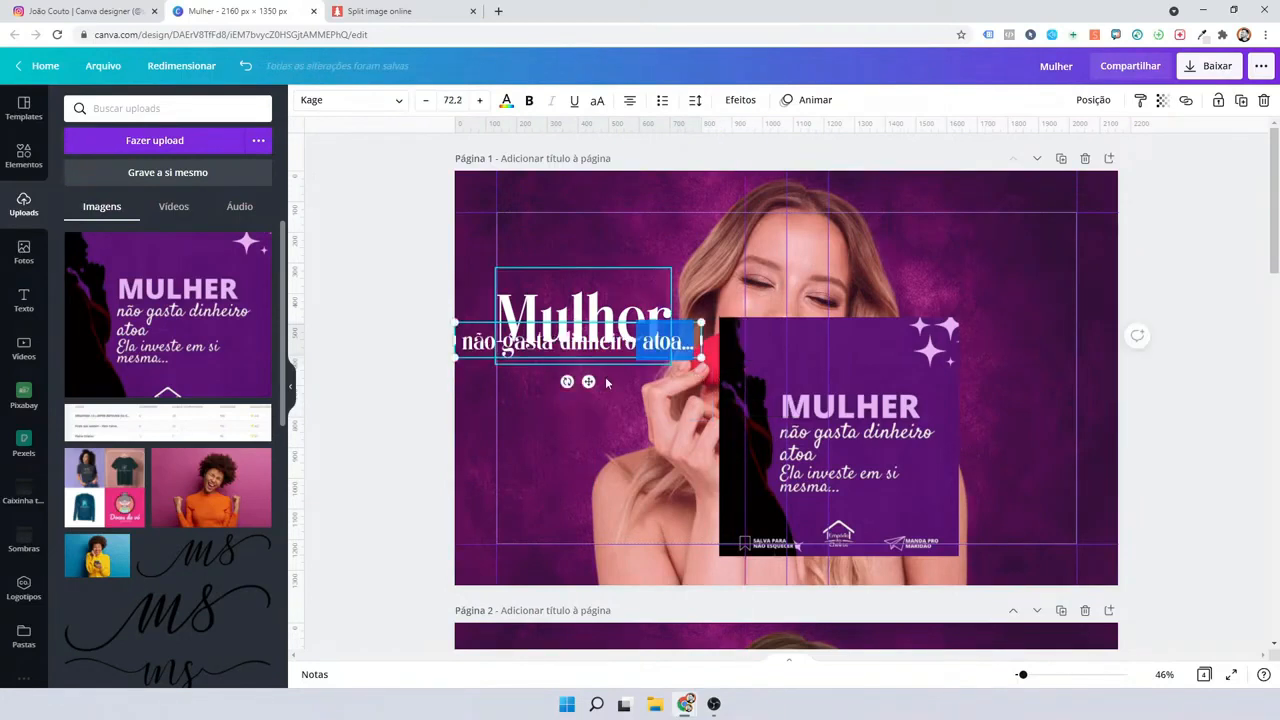
Place "não gasta dinheiro atoa..." below "Mulher" as two left-aligned lines at about size 63.8 with line spacing 0.97.
left_click_drag(606, 382, 631, 411)
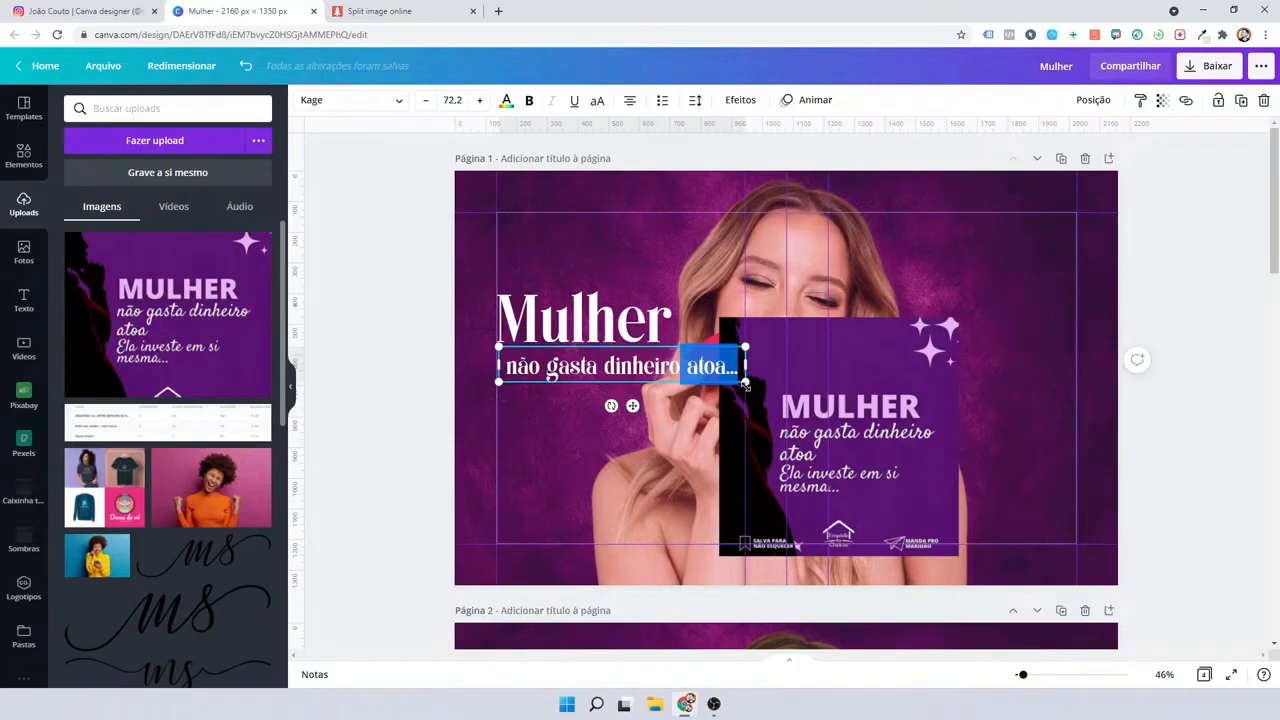
left_click_drag(744, 382, 642, 430)
left_click(632, 100)
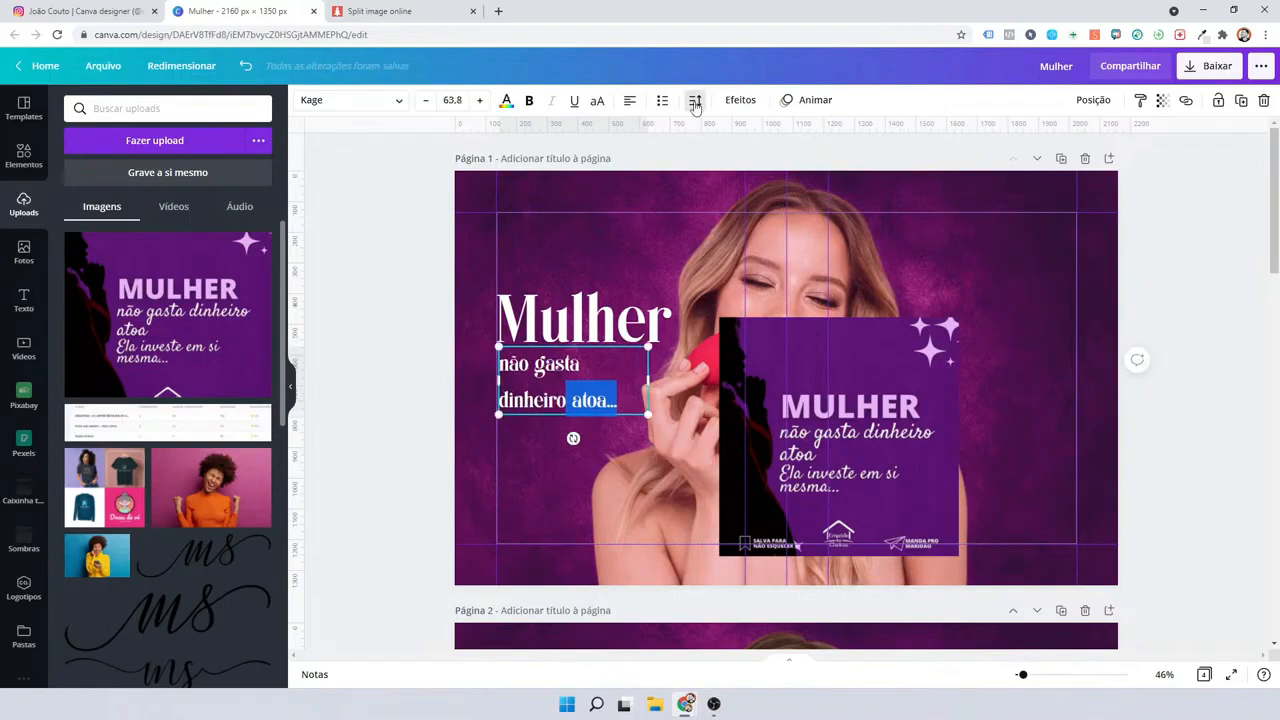
left_click(695, 100)
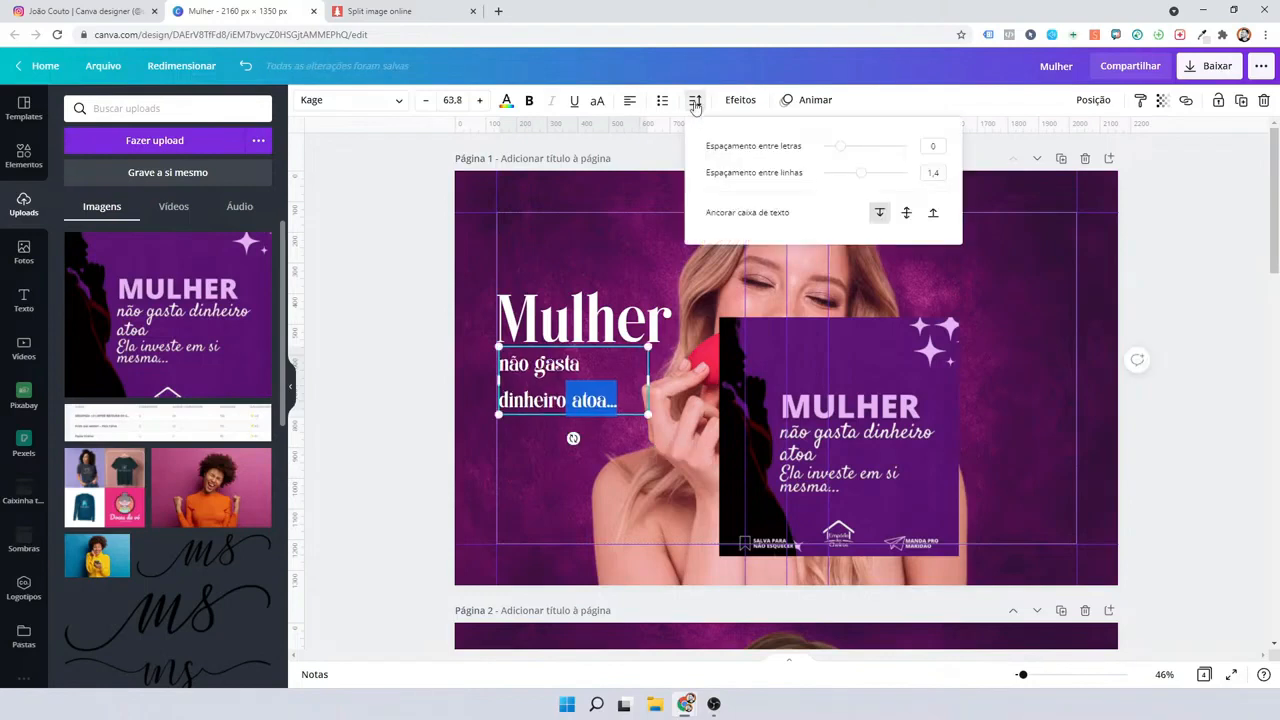
left_click_drag(862, 173, 845, 172)
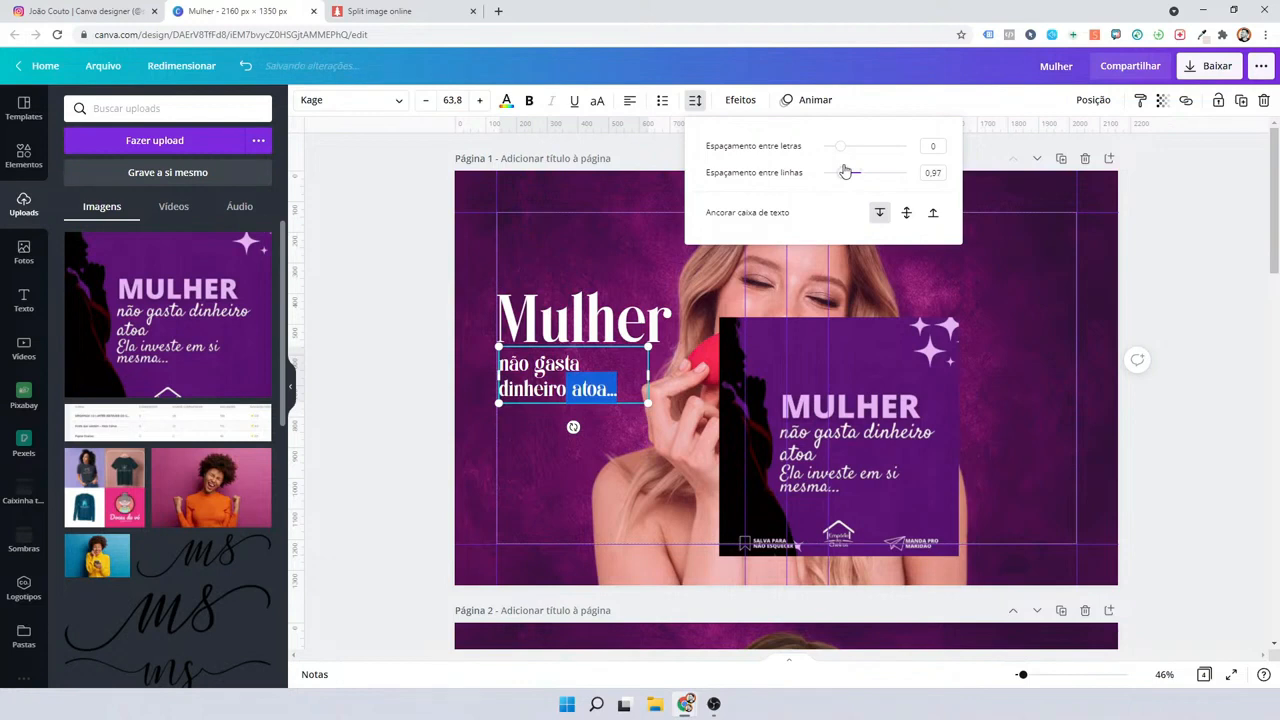
Enlarge the two-line text to about size 73.6, matching the heading's width, and move the reference post image down off the woman's face.
left_click(647, 404)
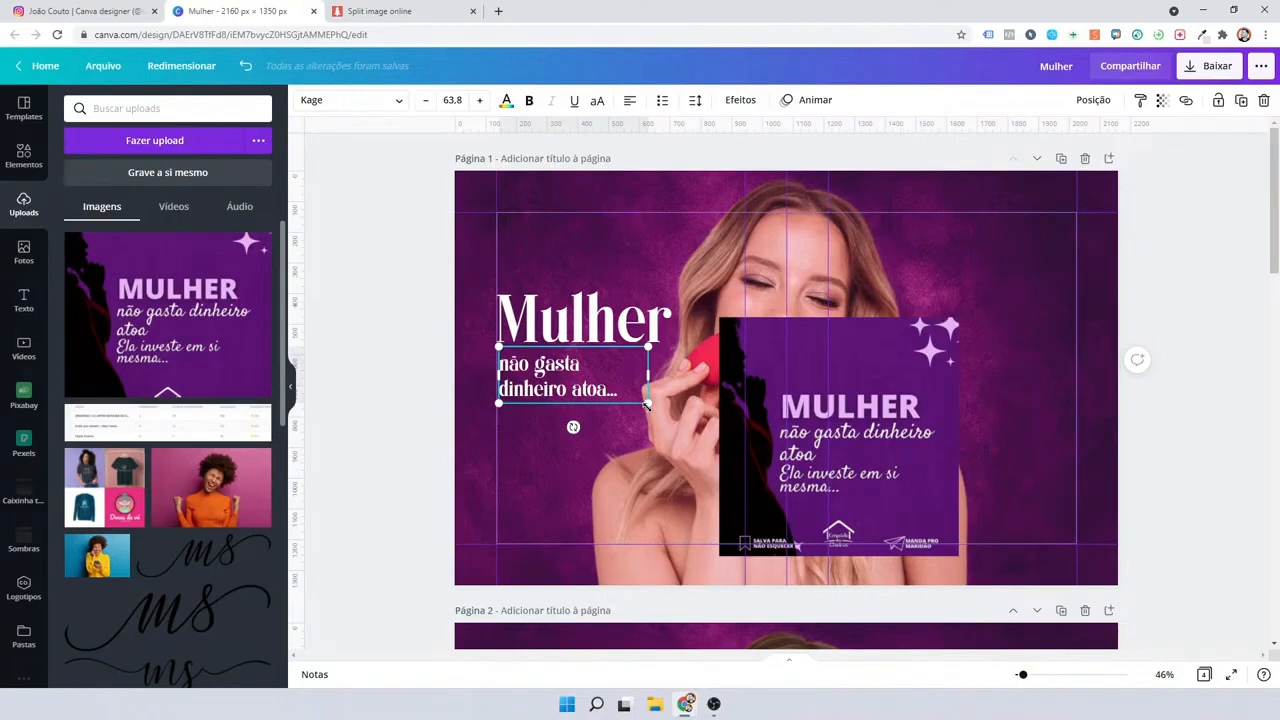
left_click_drag(647, 404, 667, 418)
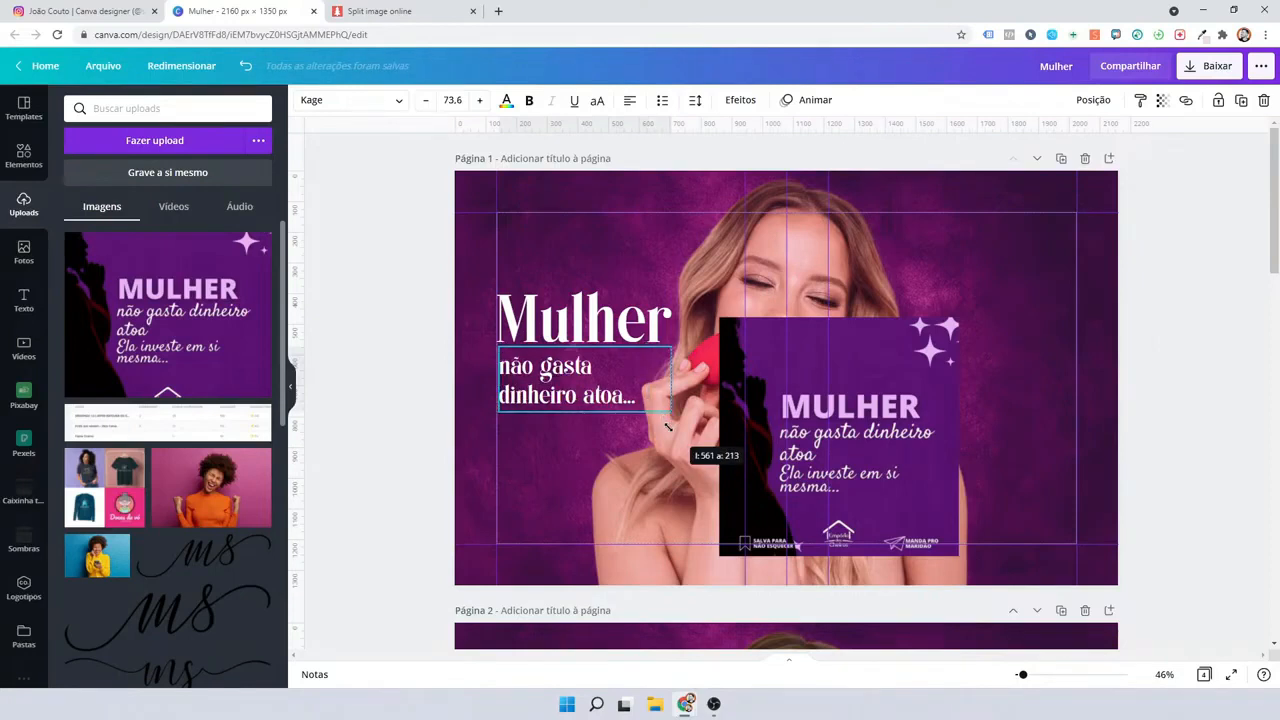
left_click_drag(891, 418, 828, 500)
Try skin tones sampled from the woman's photo on the "Mulher" heading, ending with light peach #FAD6C1.
left_click(610, 333)
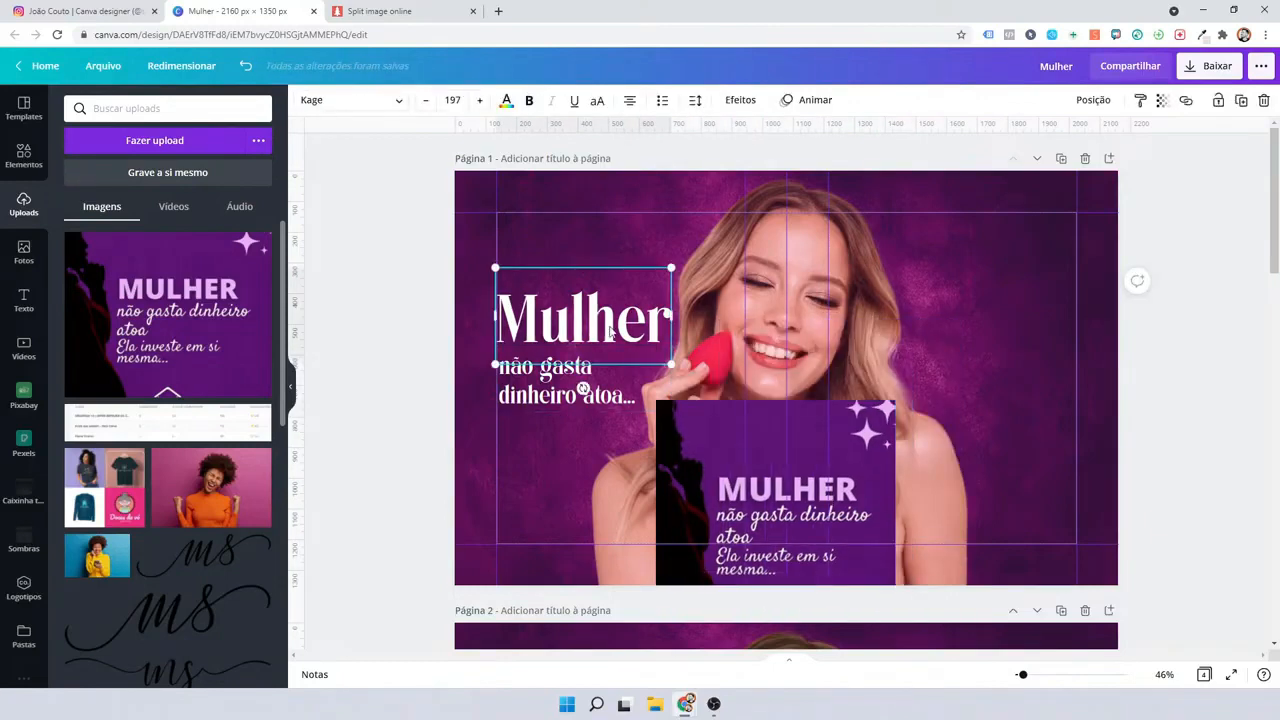
left_click(507, 102)
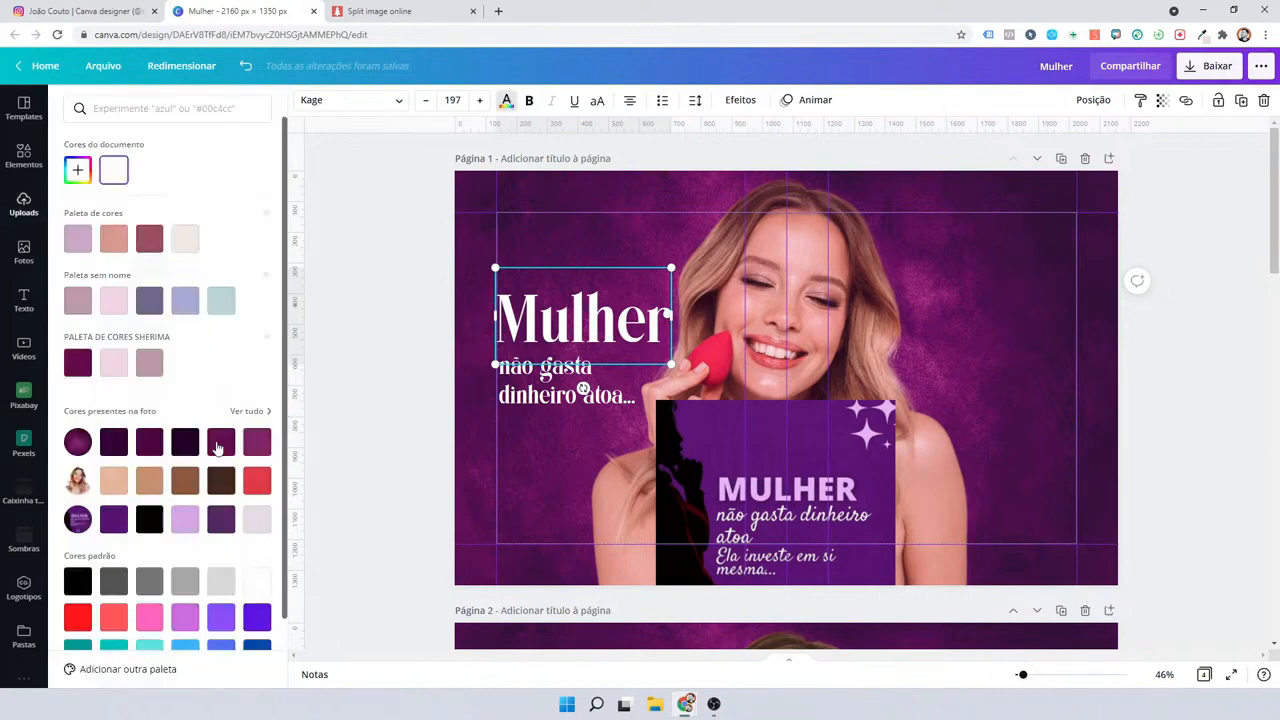
left_click(150, 482)
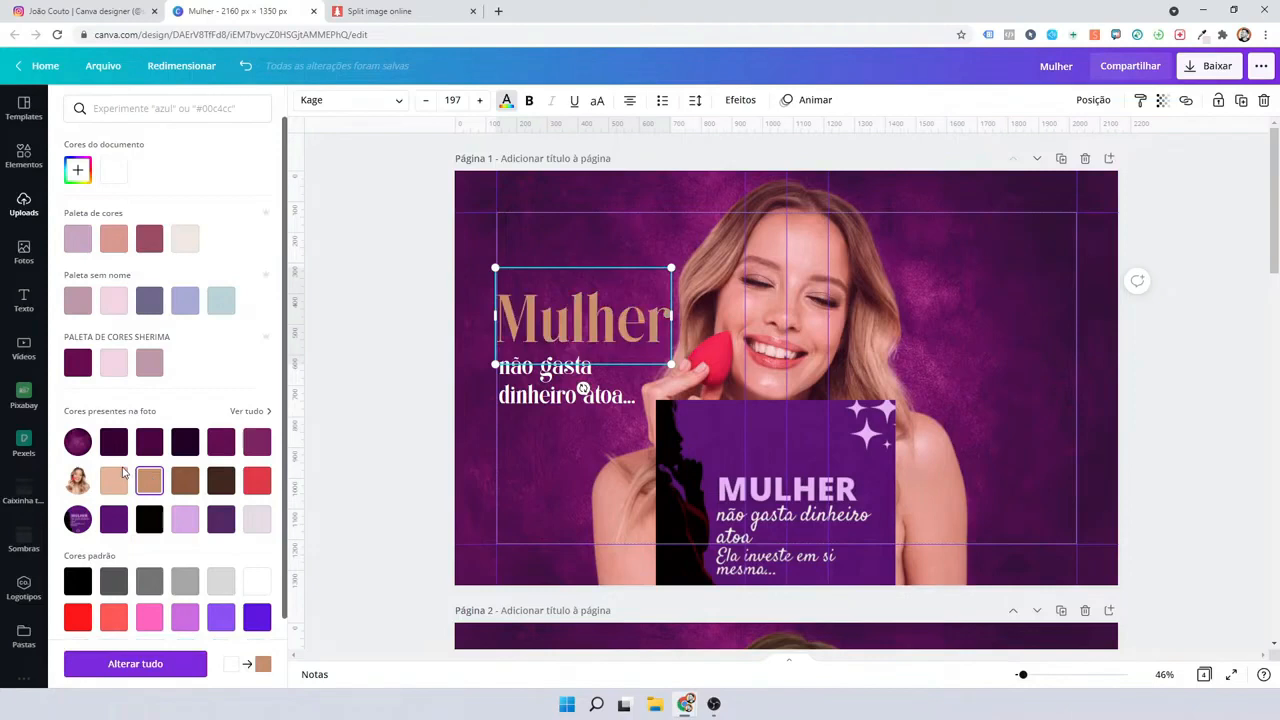
left_click(121, 474)
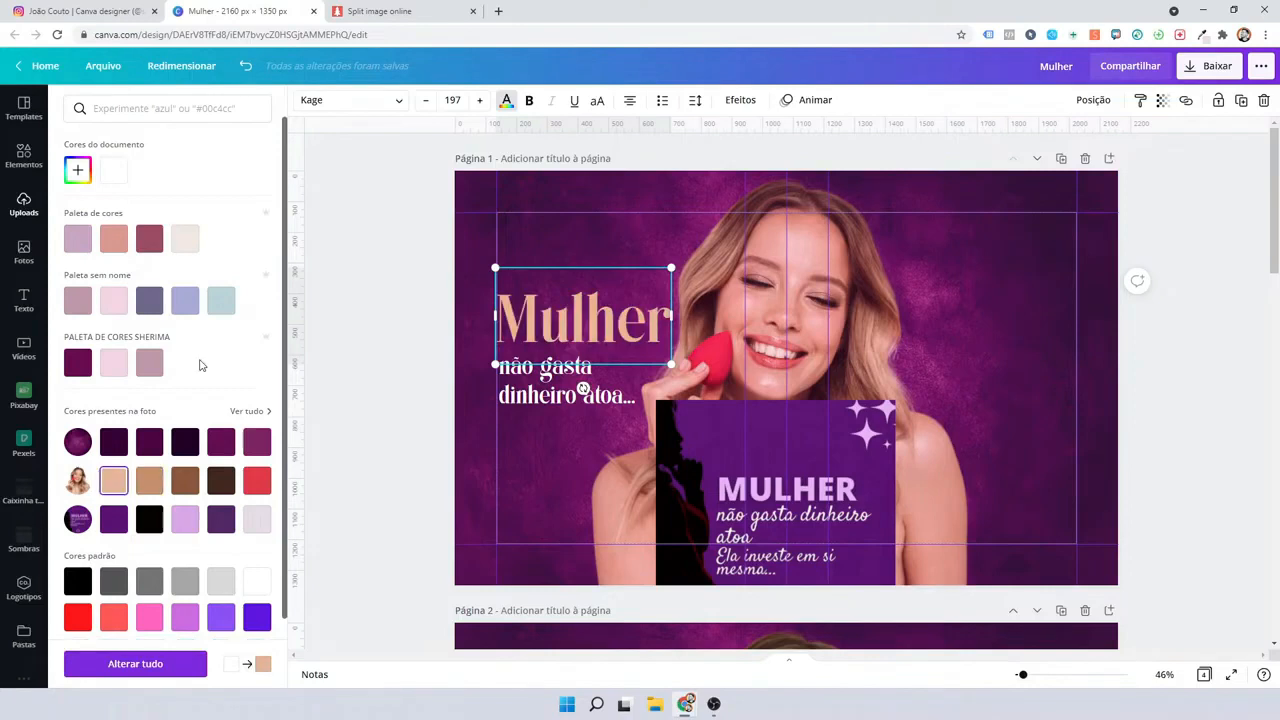
left_click(78, 170)
left_click_drag(109, 204, 115, 204)
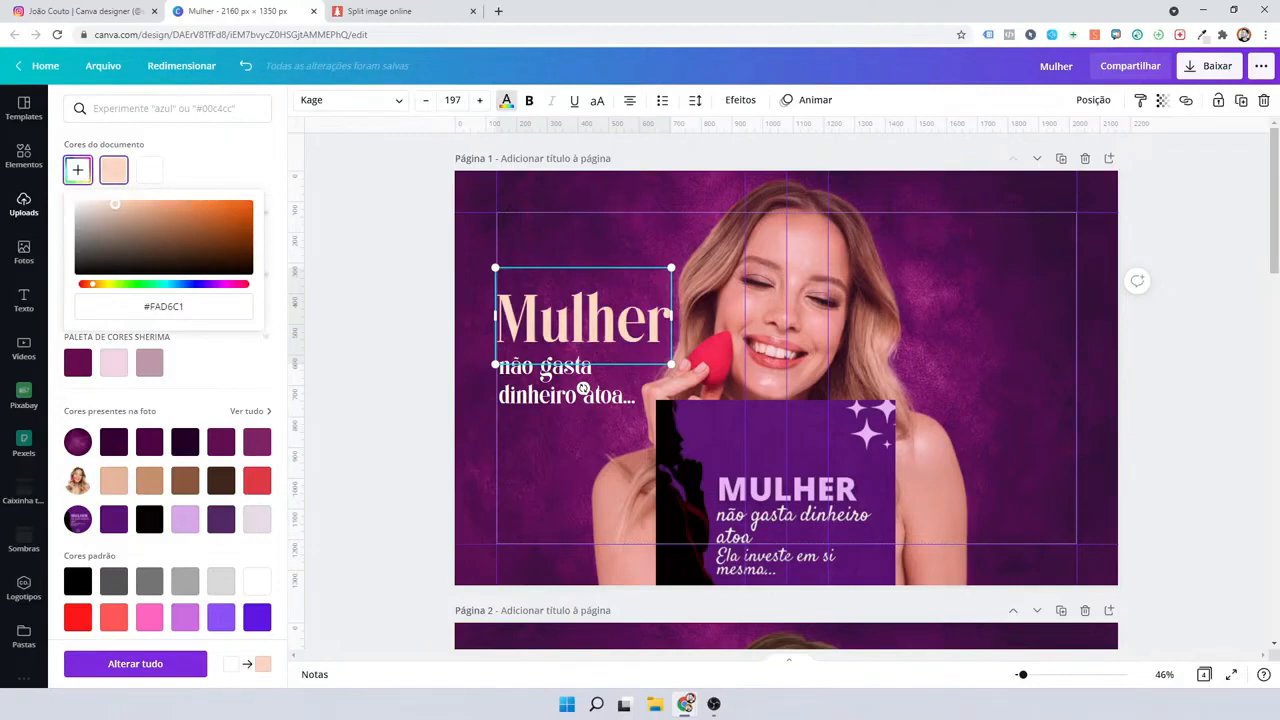
Try light pink #FFBBF4, pale blue and mint green tints on the "Mulher" heading.
left_click(221, 441)
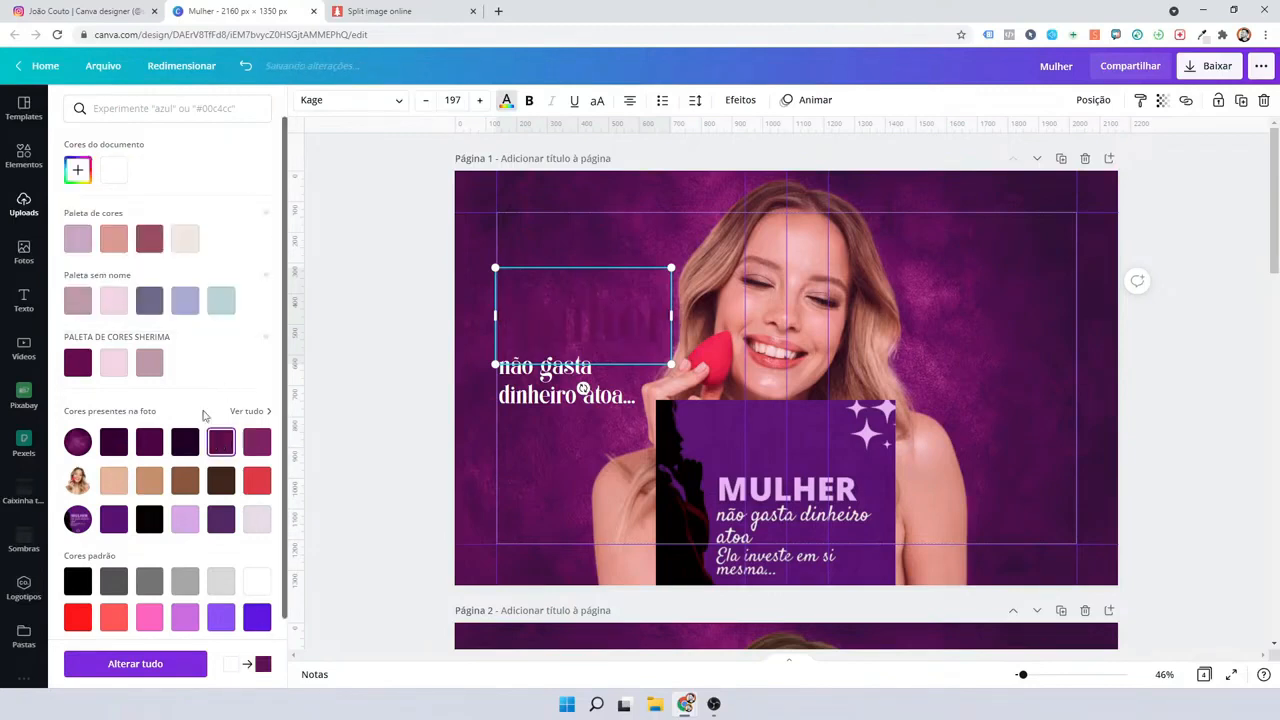
left_click(78, 170)
left_click_drag(129, 219, 120, 172)
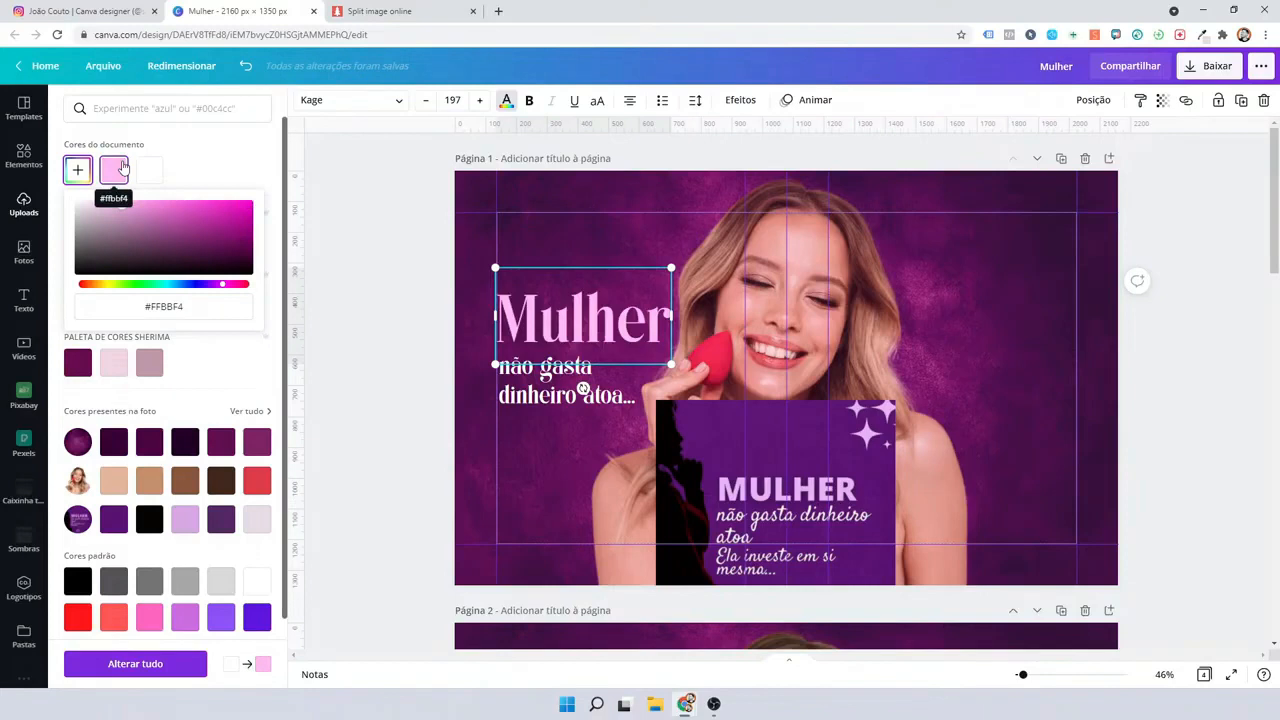
left_click_drag(222, 284, 165, 280)
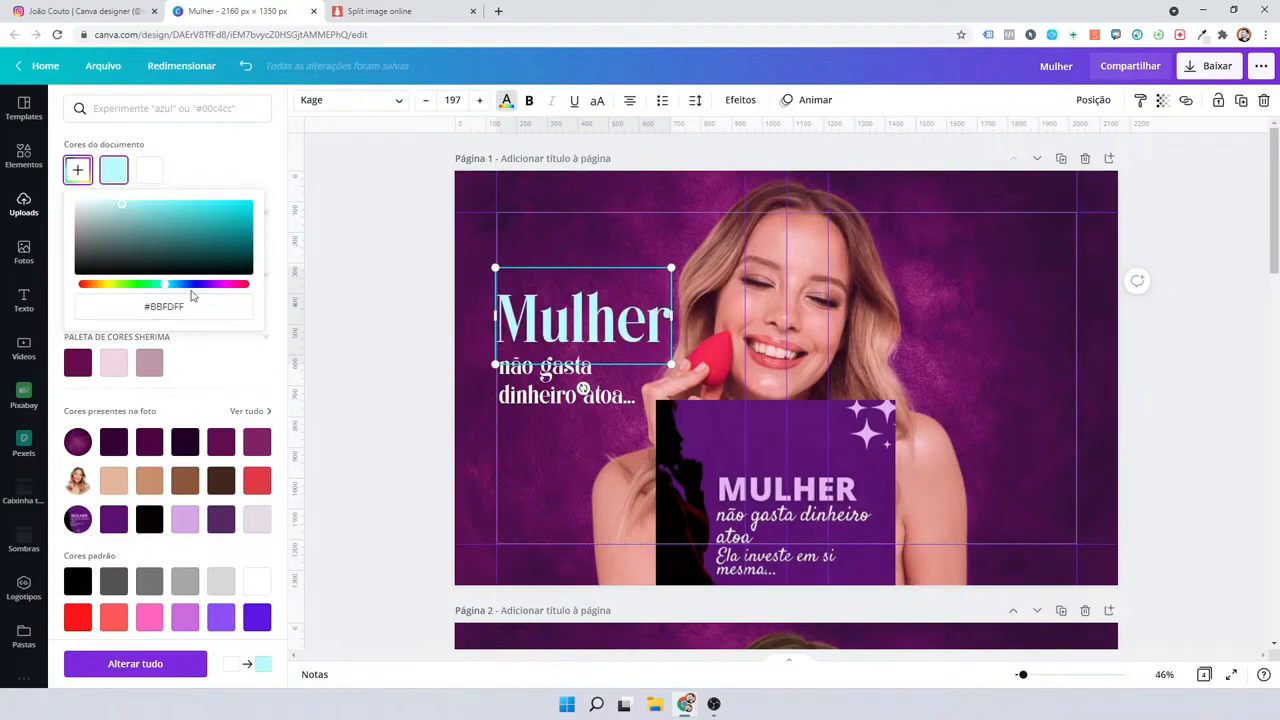
mouse_move(165, 287)
left_mouse_down()
mouse_move(137, 289)
mouse_move(156, 288)
left_mouse_up()
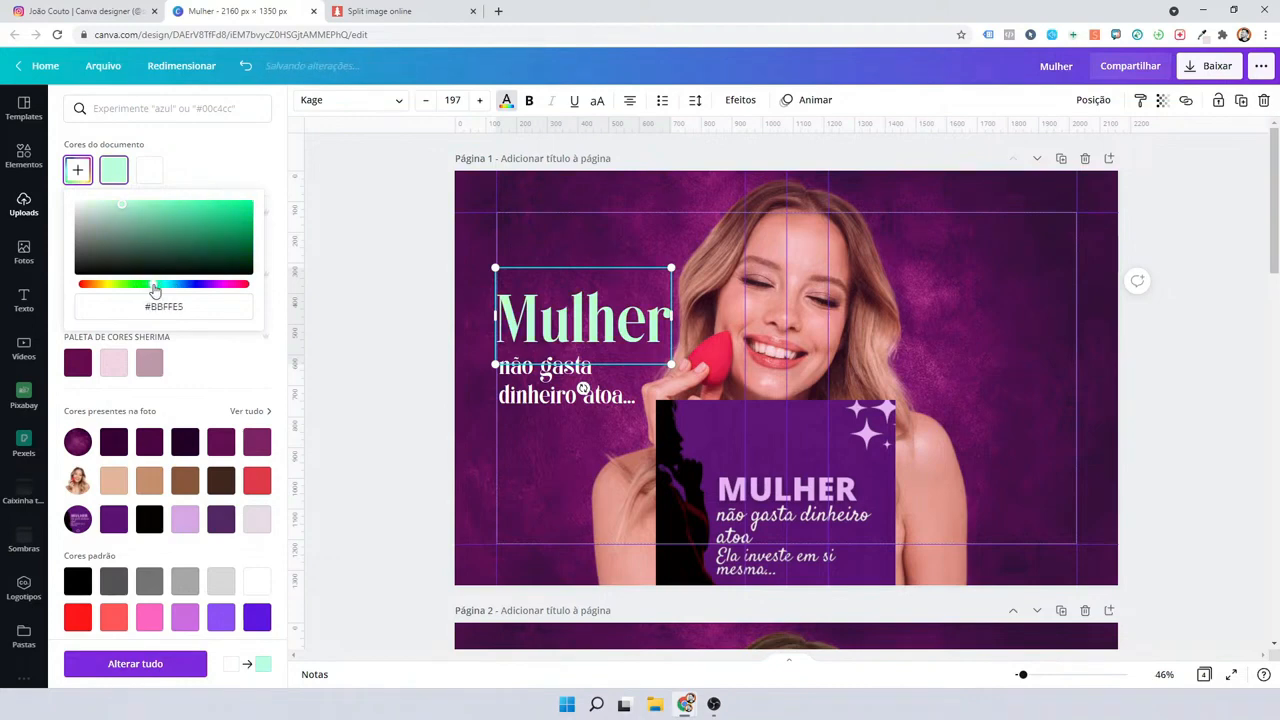
left_click(377, 286)
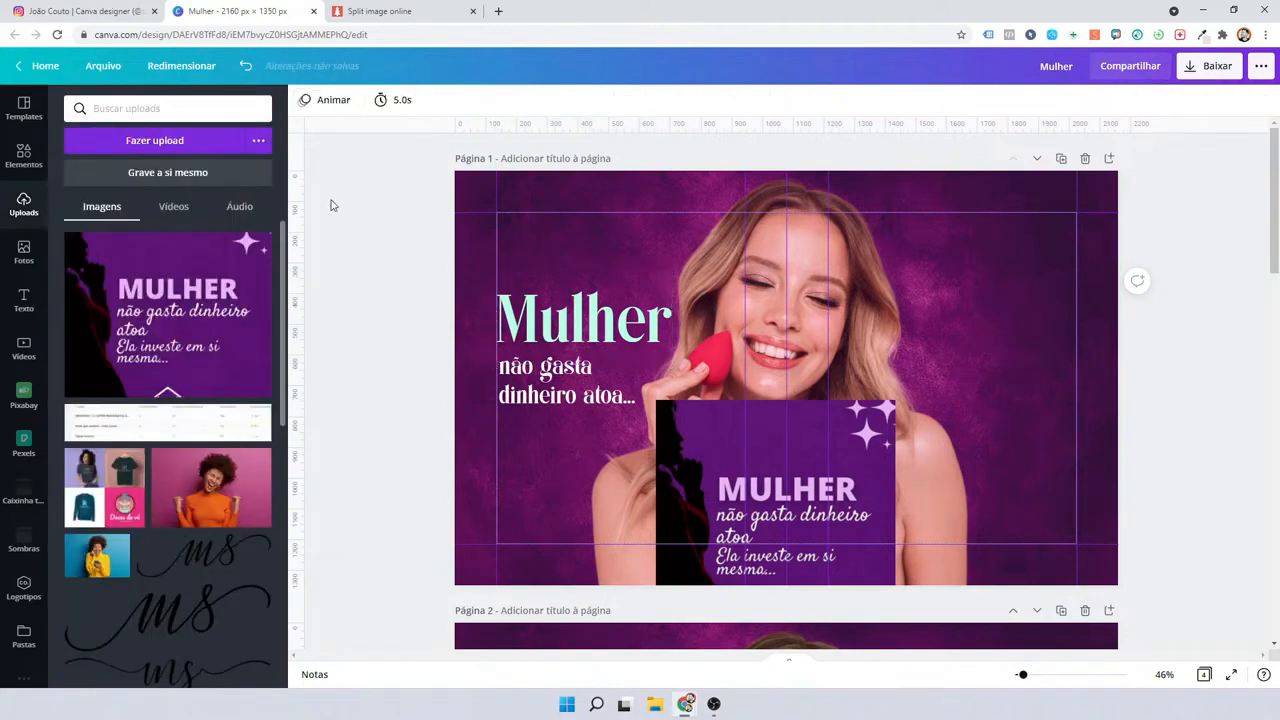
Switch to Instagram, return to the Empório dos Cheiros profile and open its purple and teal "O que ninguém te conta sobre óleo corporal" post.
left_click(80, 8)
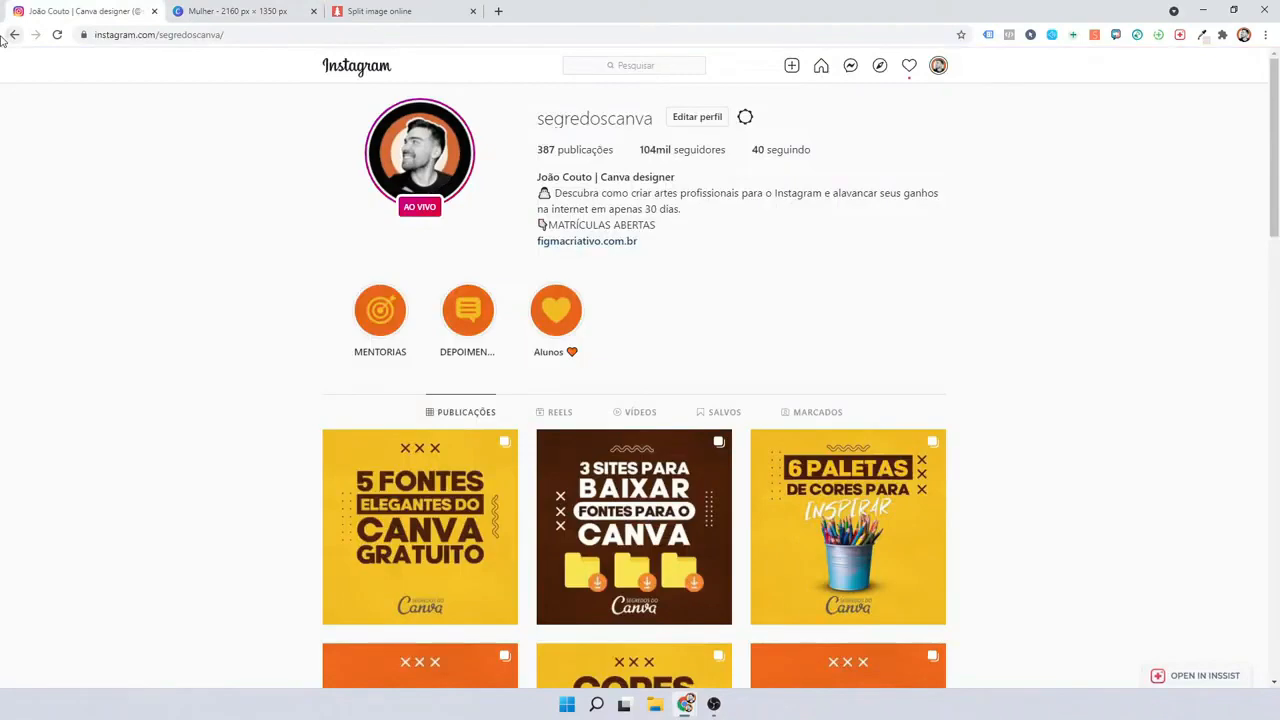
left_click(12, 35)
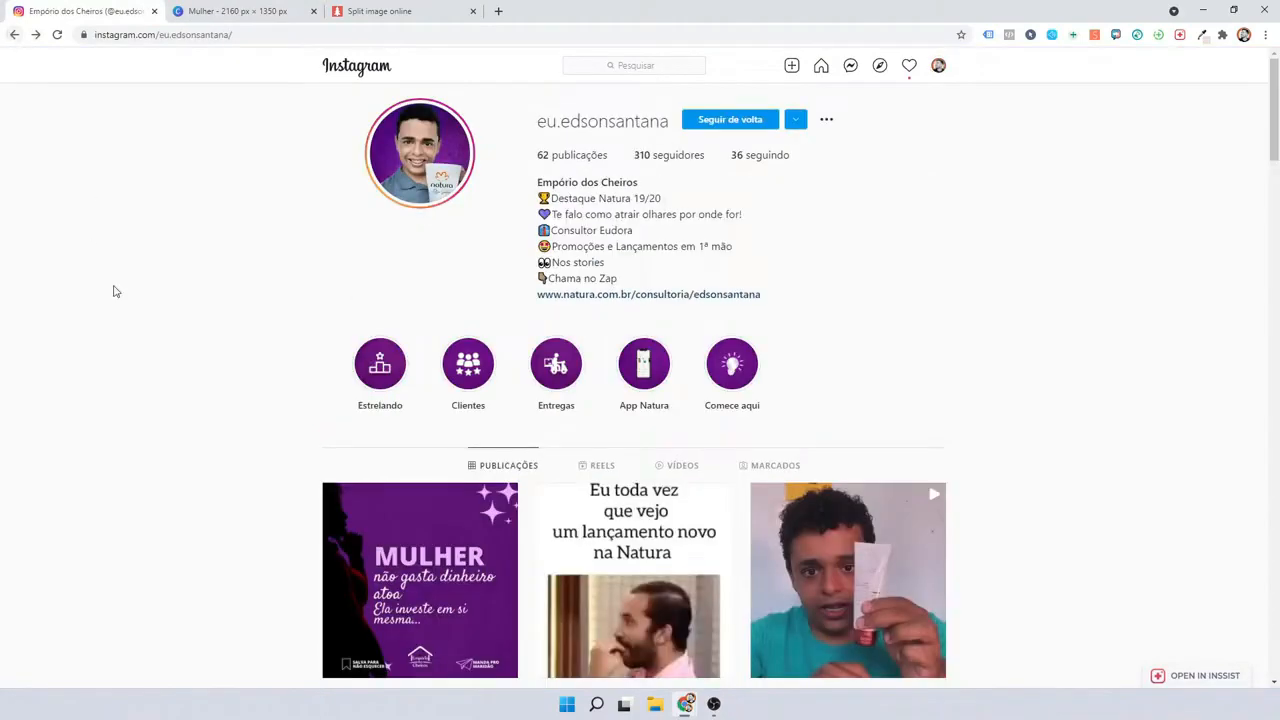
scroll(140, 340, "down", 15)
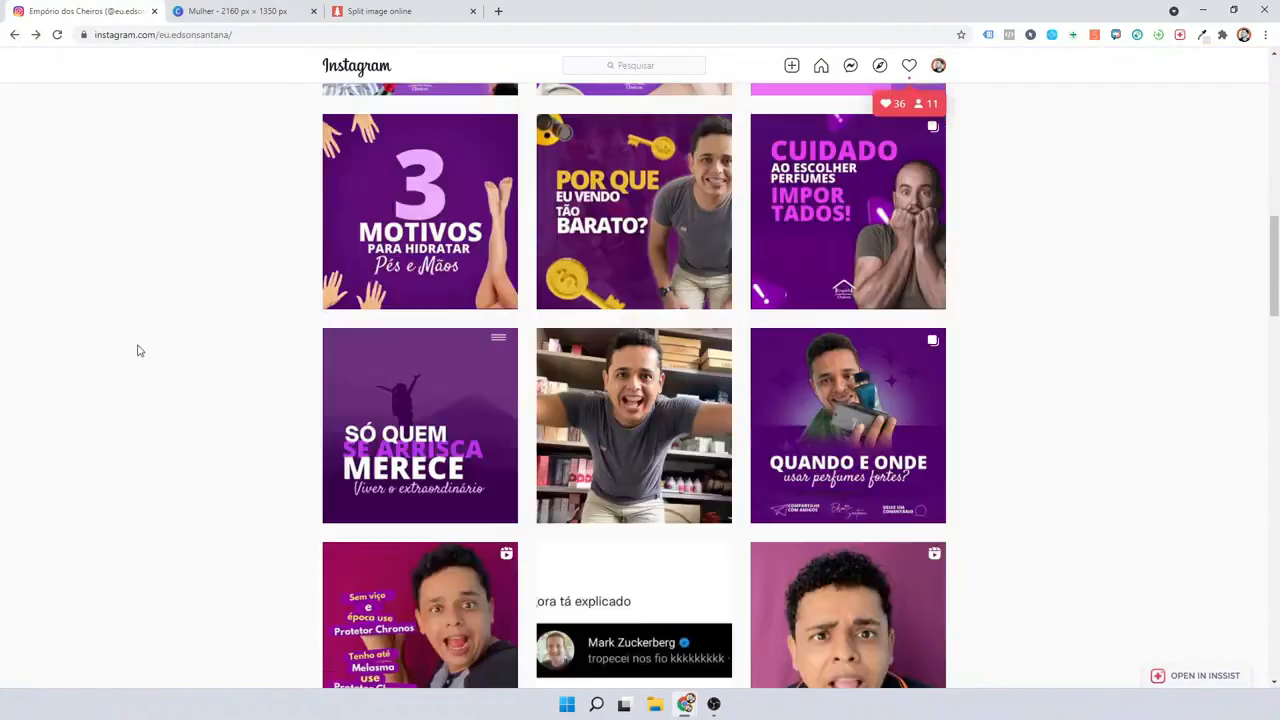
scroll(140, 350, "down", 3)
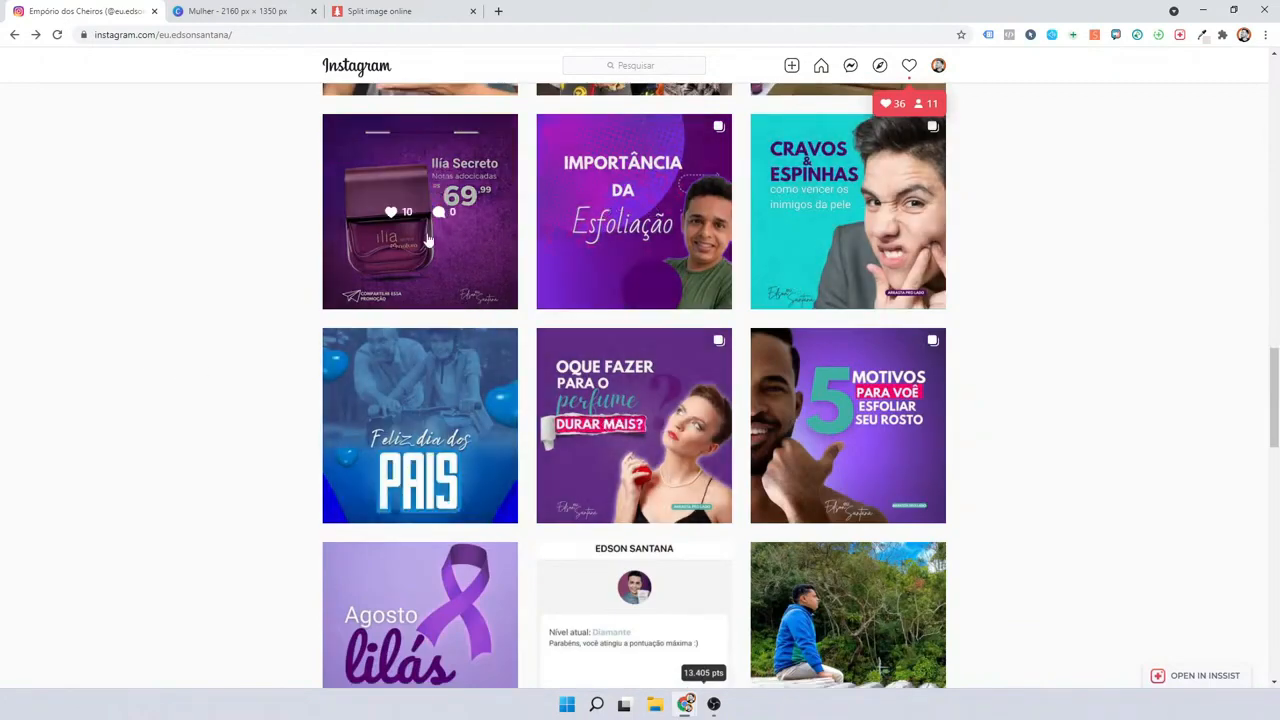
scroll(436, 383, "down", 5)
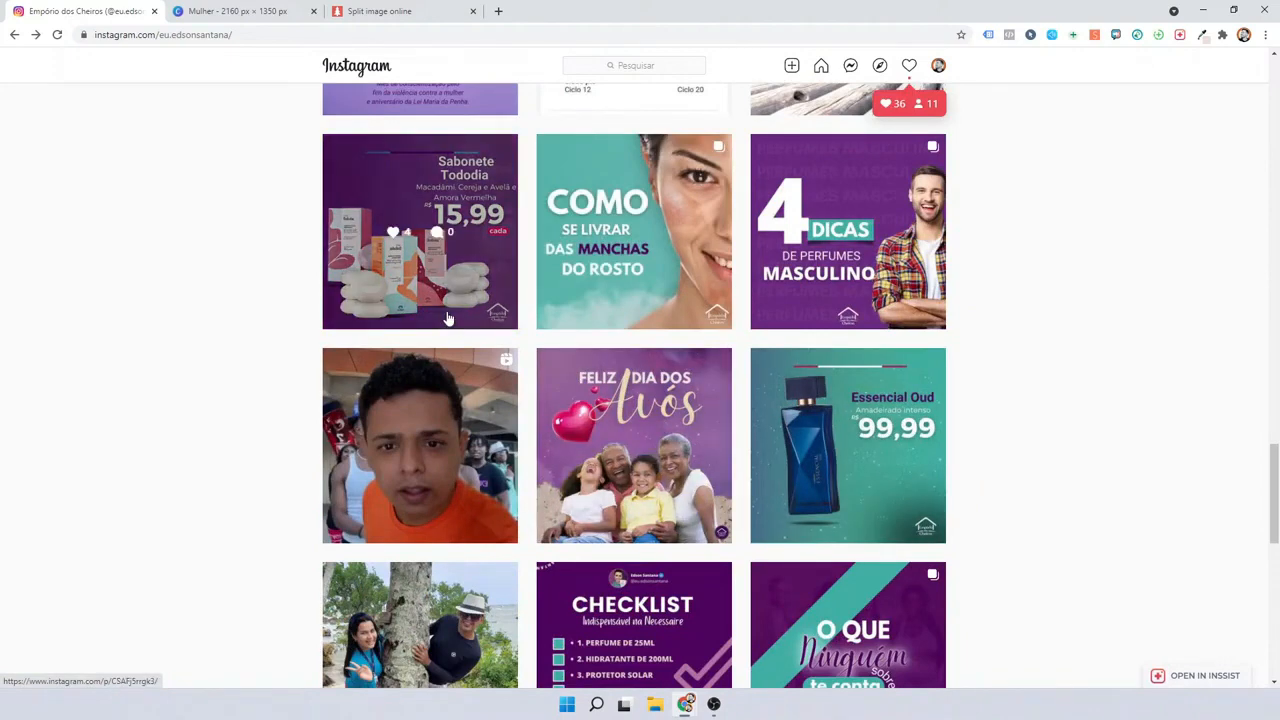
scroll(448, 318, "down", 2)
left_click(790, 310)
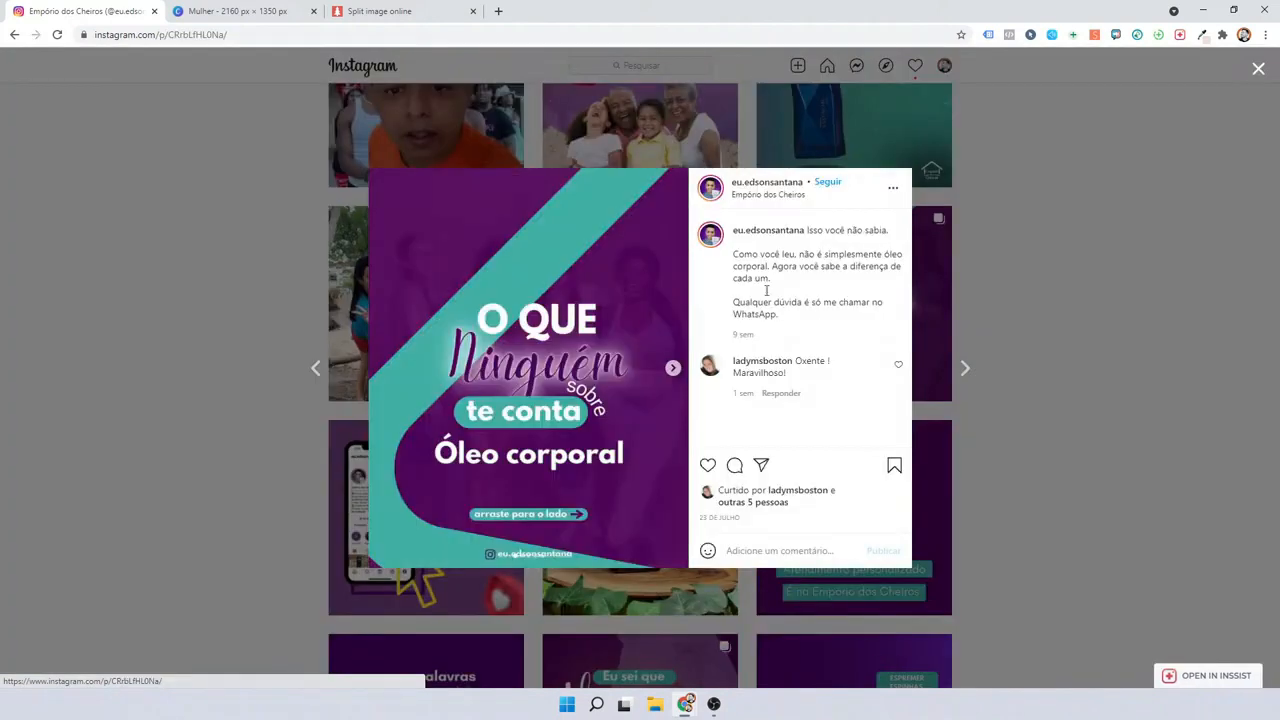
Sample the teal of the post's diagonal stripe with the Eye Dropper extension.
left_click(1202, 34)
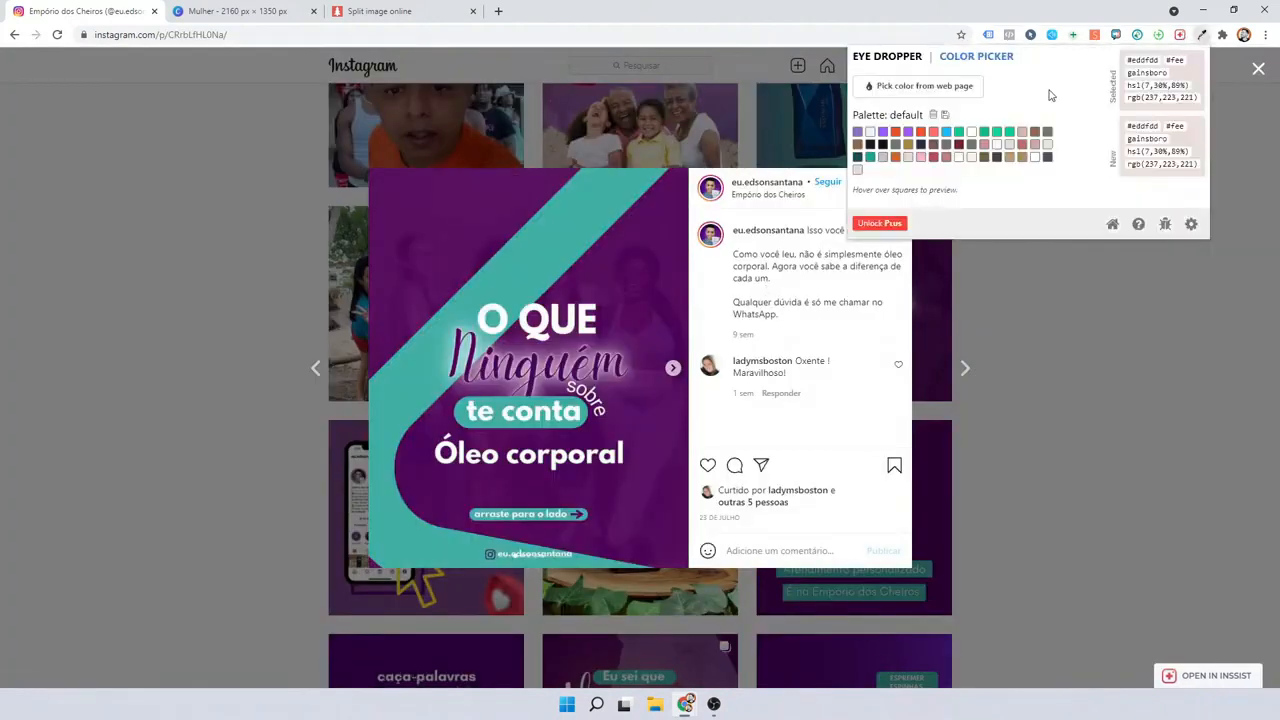
left_click(916, 87)
left_click(539, 253)
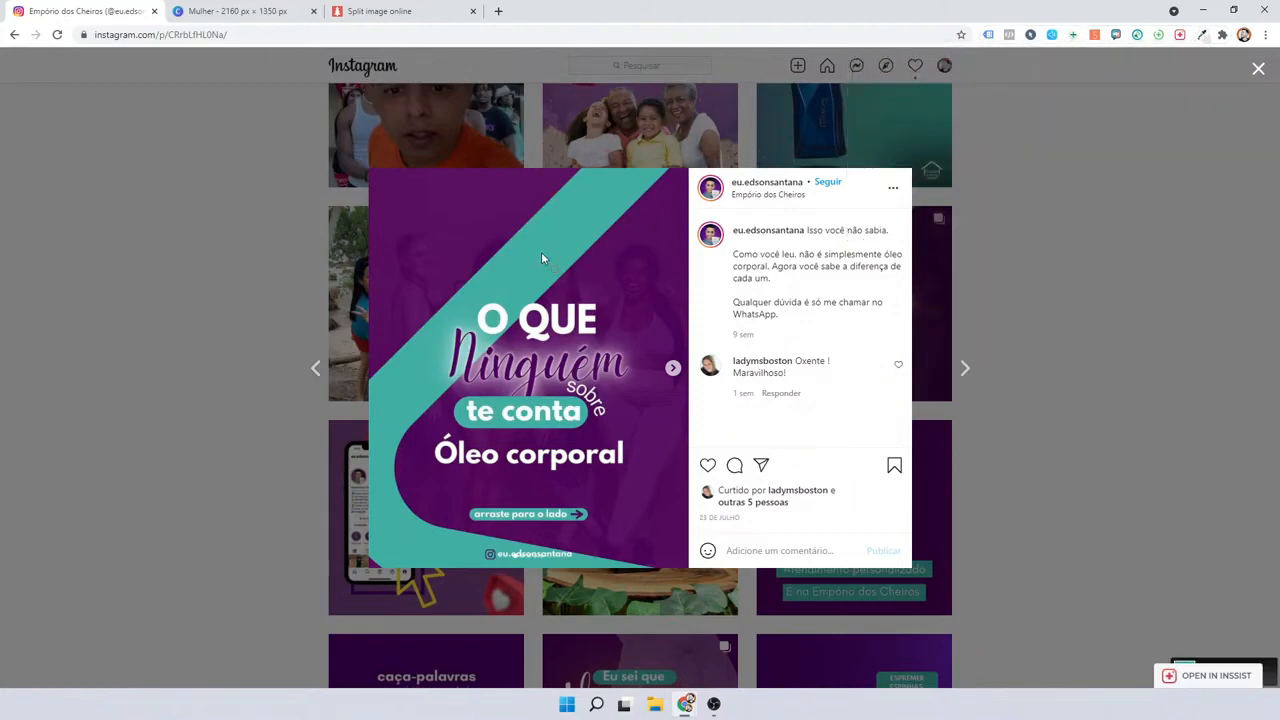
Back in Canva, apply the sampled teal #40AEA5 to the "Mulher" heading and brighten it to #6AF1E6.
key("ctrl+Tab")
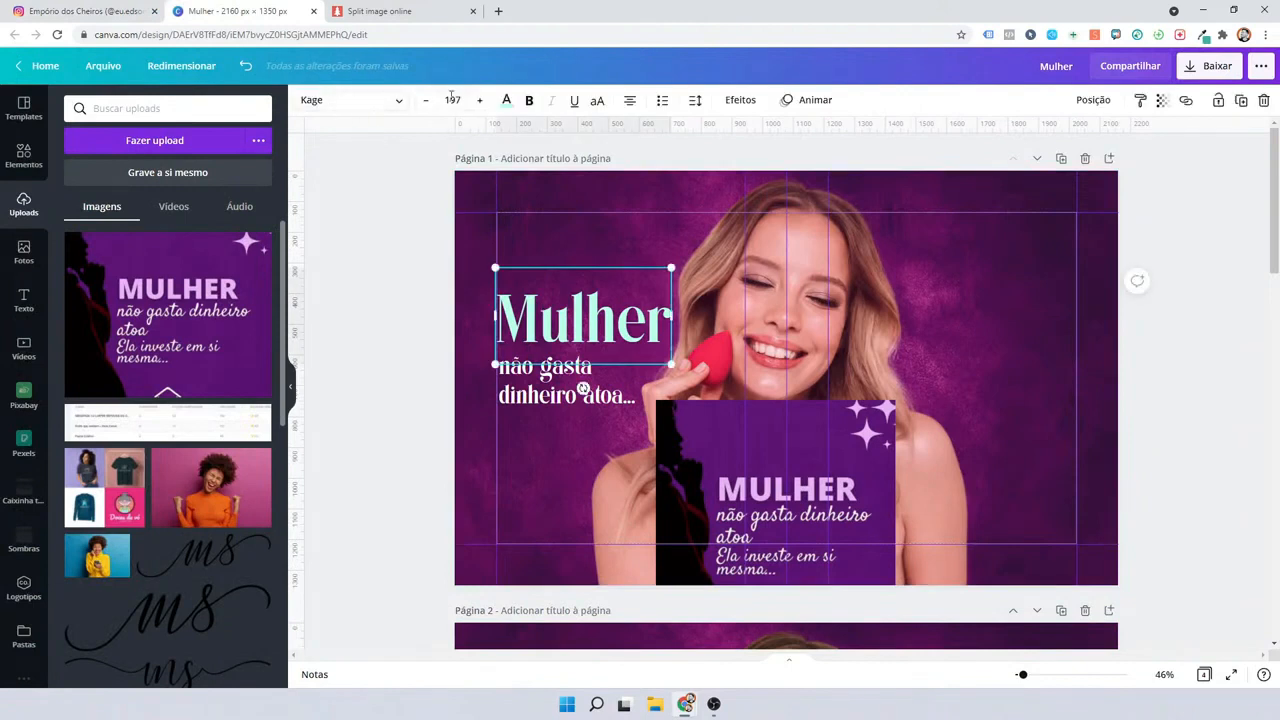
left_click(506, 100)
left_click(77, 170)
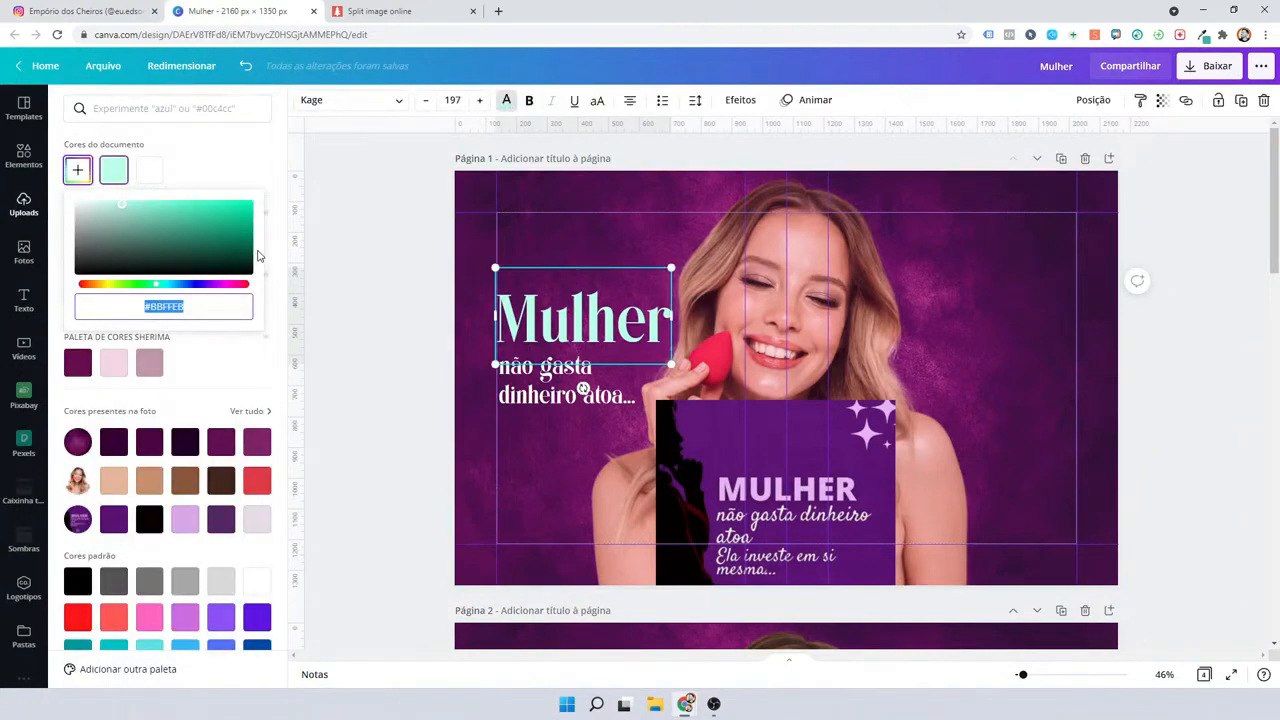
type("#40AEA5")
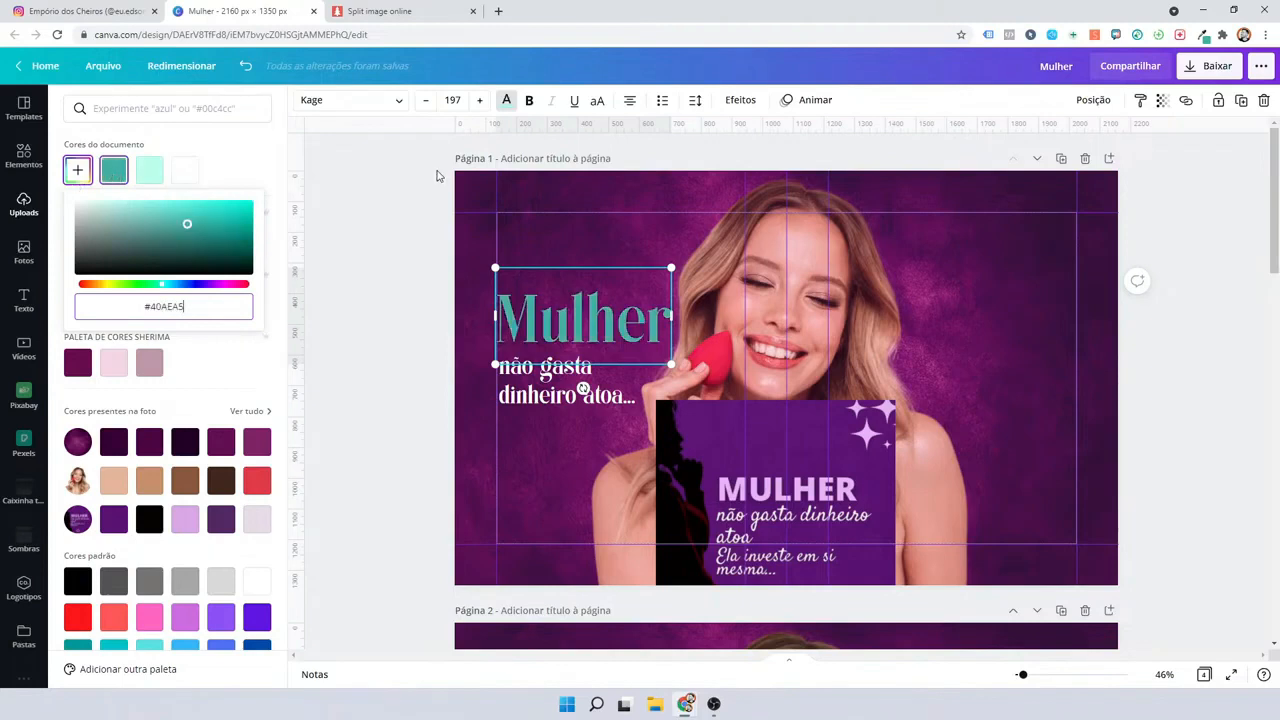
left_click(180, 221)
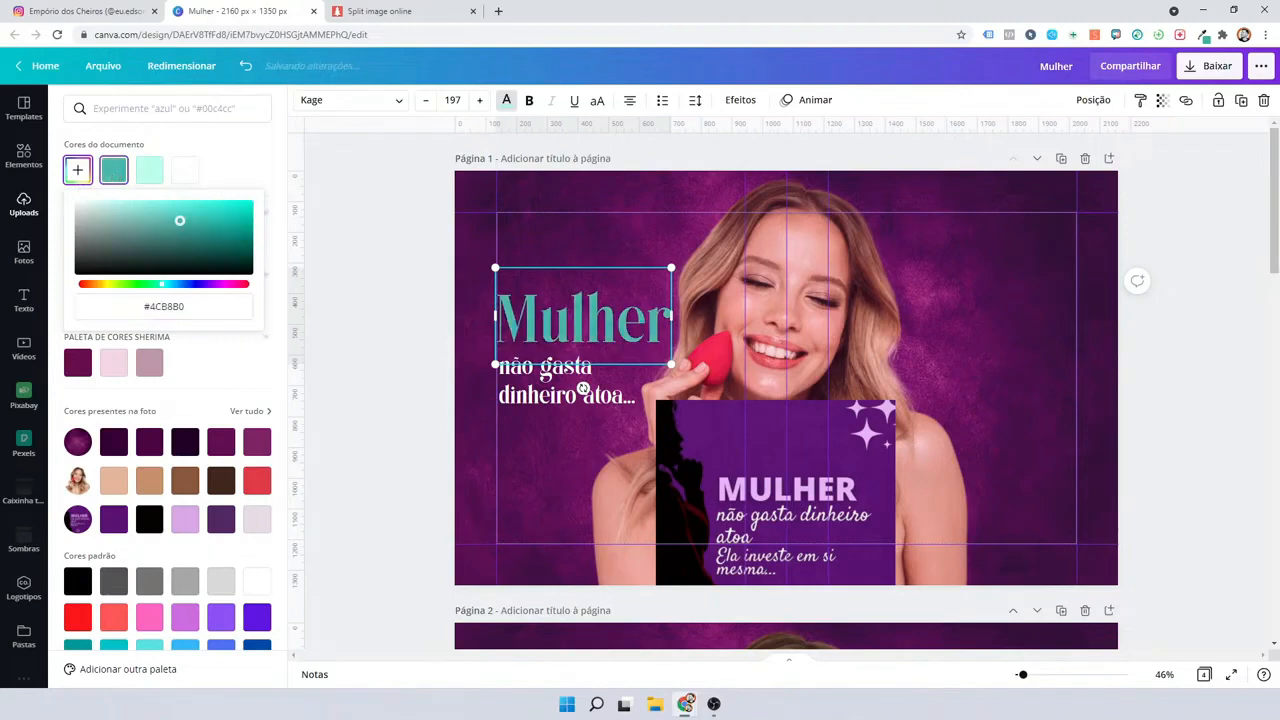
left_click_drag(180, 221, 174, 204)
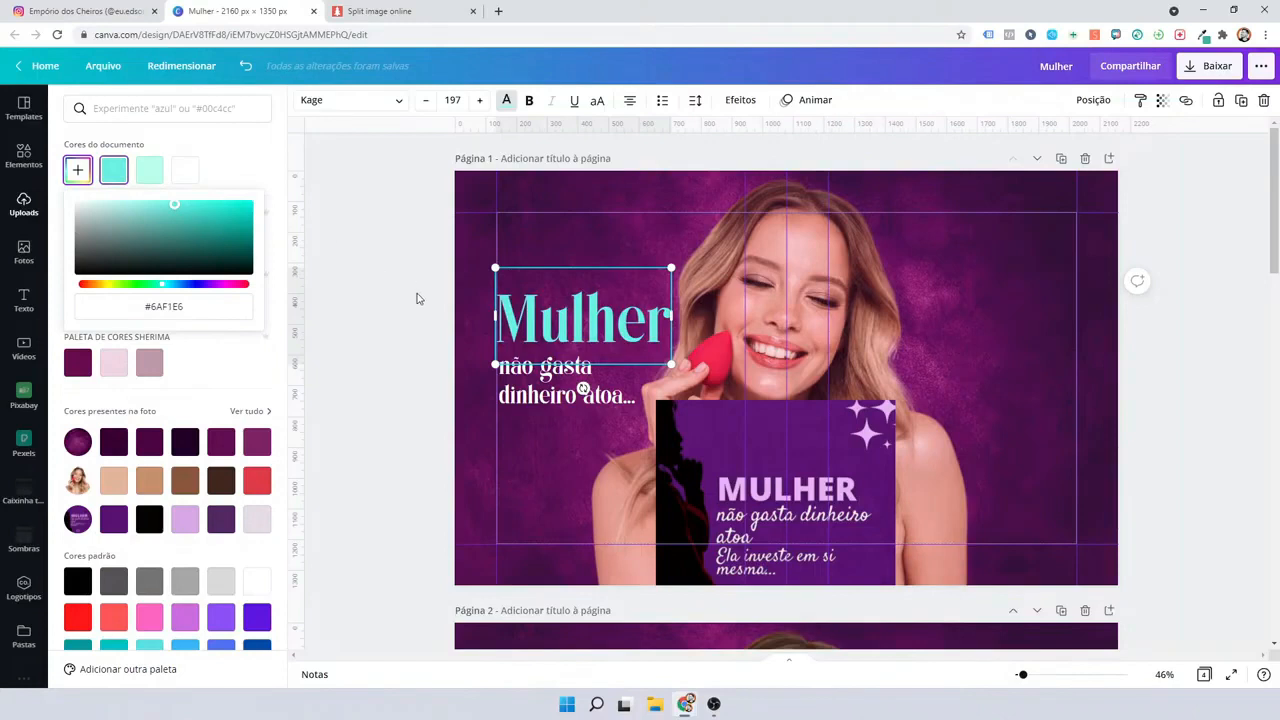
left_click(418, 298)
Convert the "Mulher" heading to uppercase and shrink it to size 163 to fit its previous width.
left_click(560, 337)
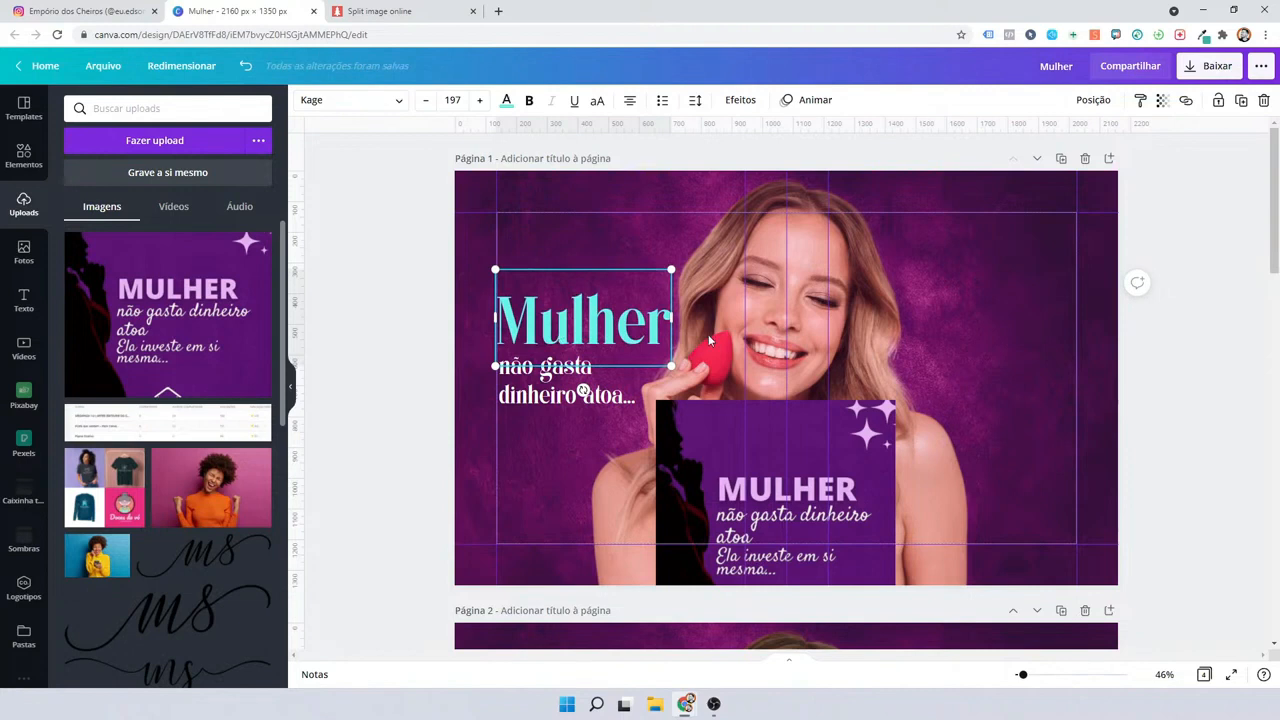
key("ctrl+shift+k")
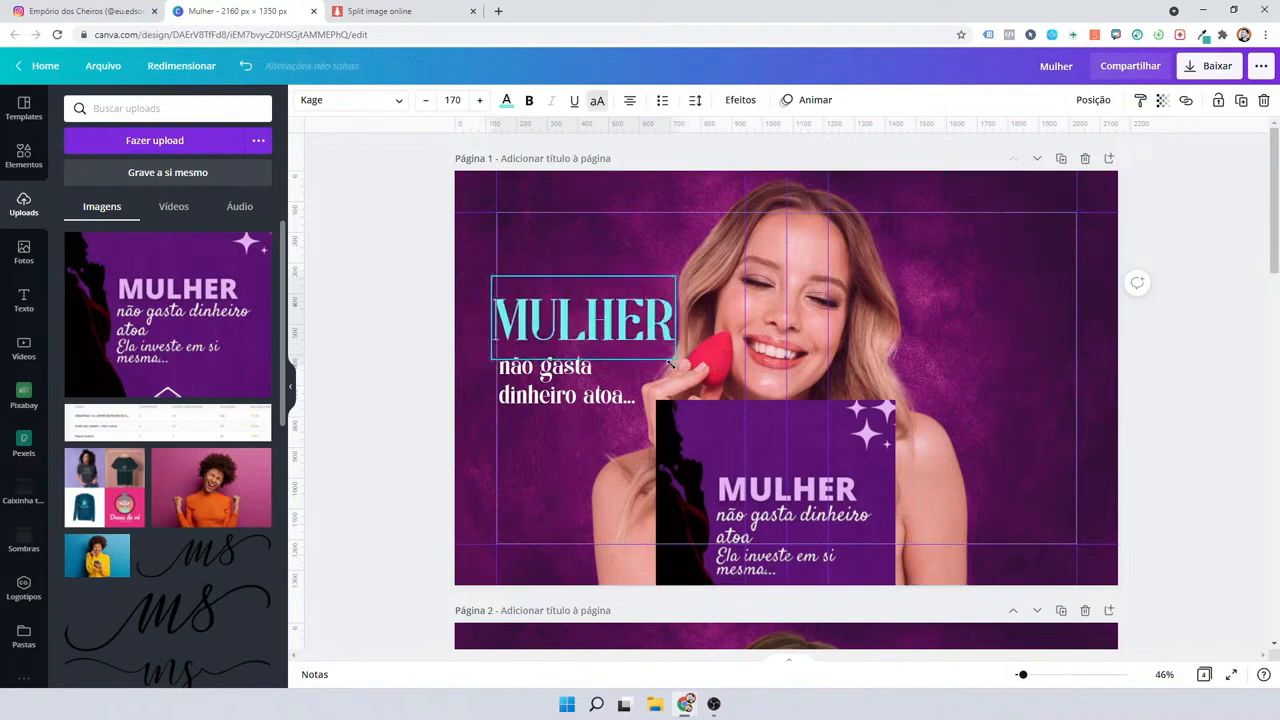
left_click_drag(671, 364, 670, 358)
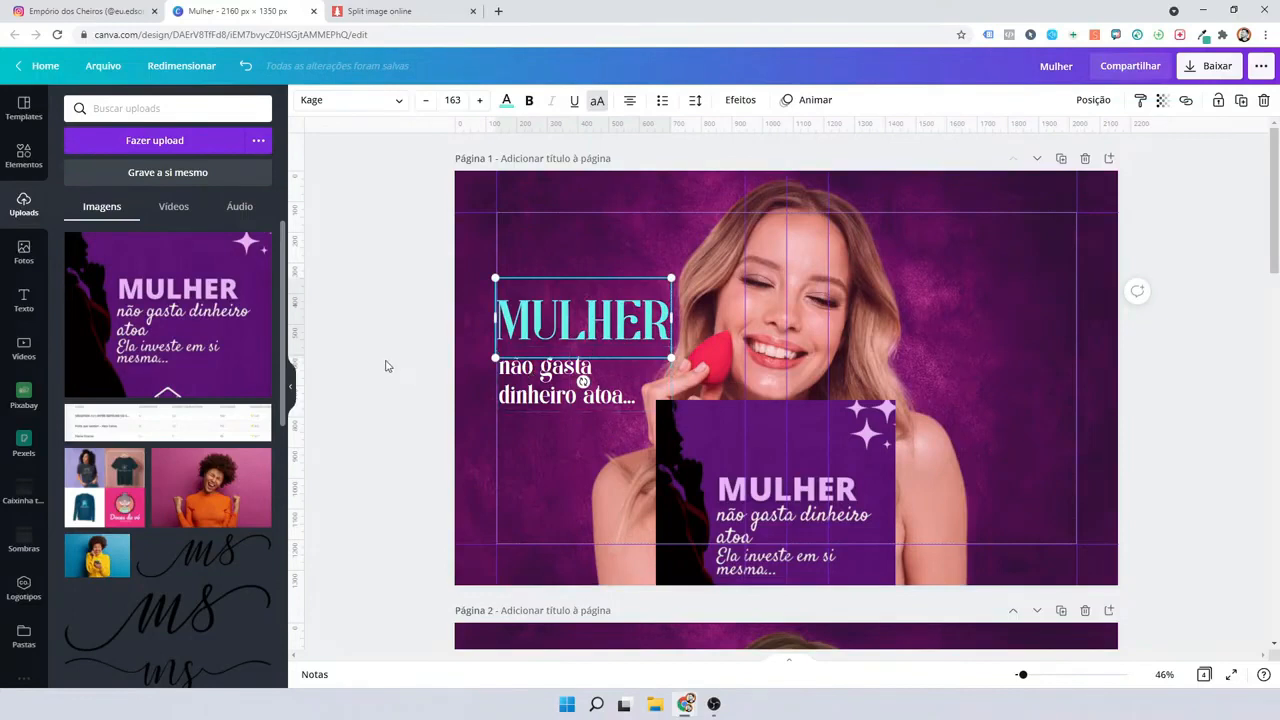
Search the fonts for "condensada" for the "MULHER" heading, leaving its font unchanged.
left_click(360, 111)
key("ctrl+a")
type("co")
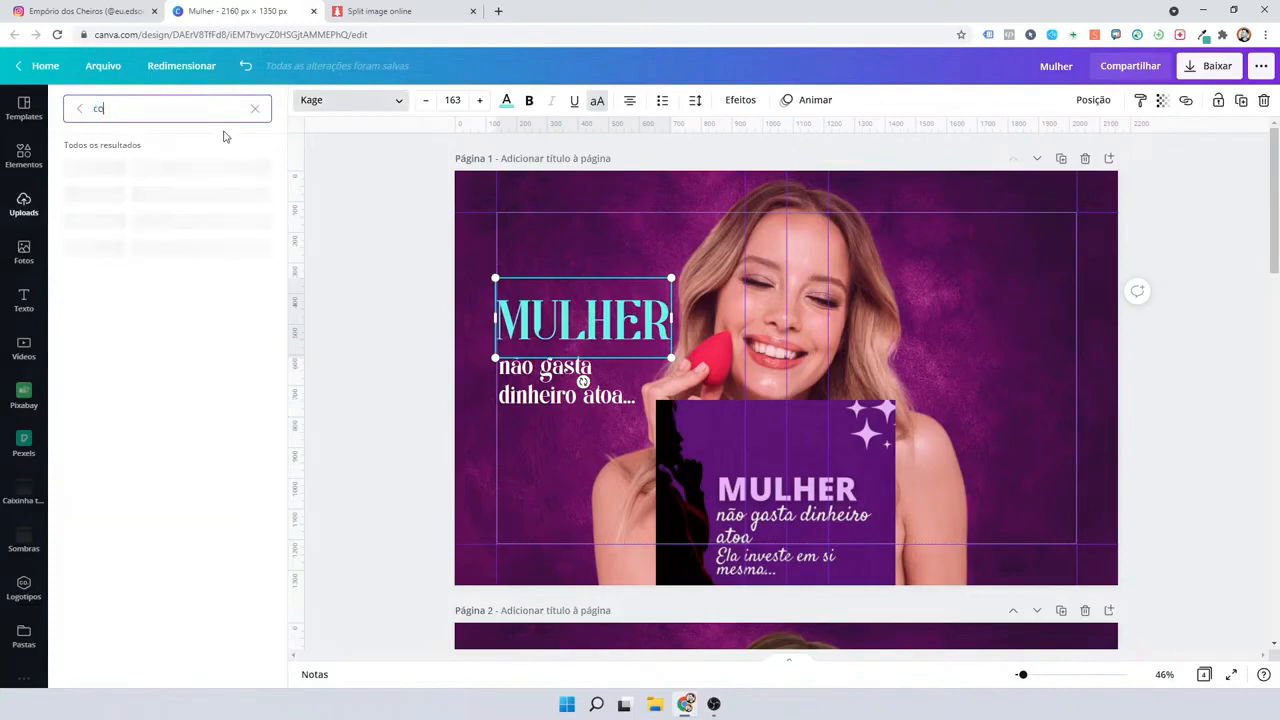
type("ndensada")
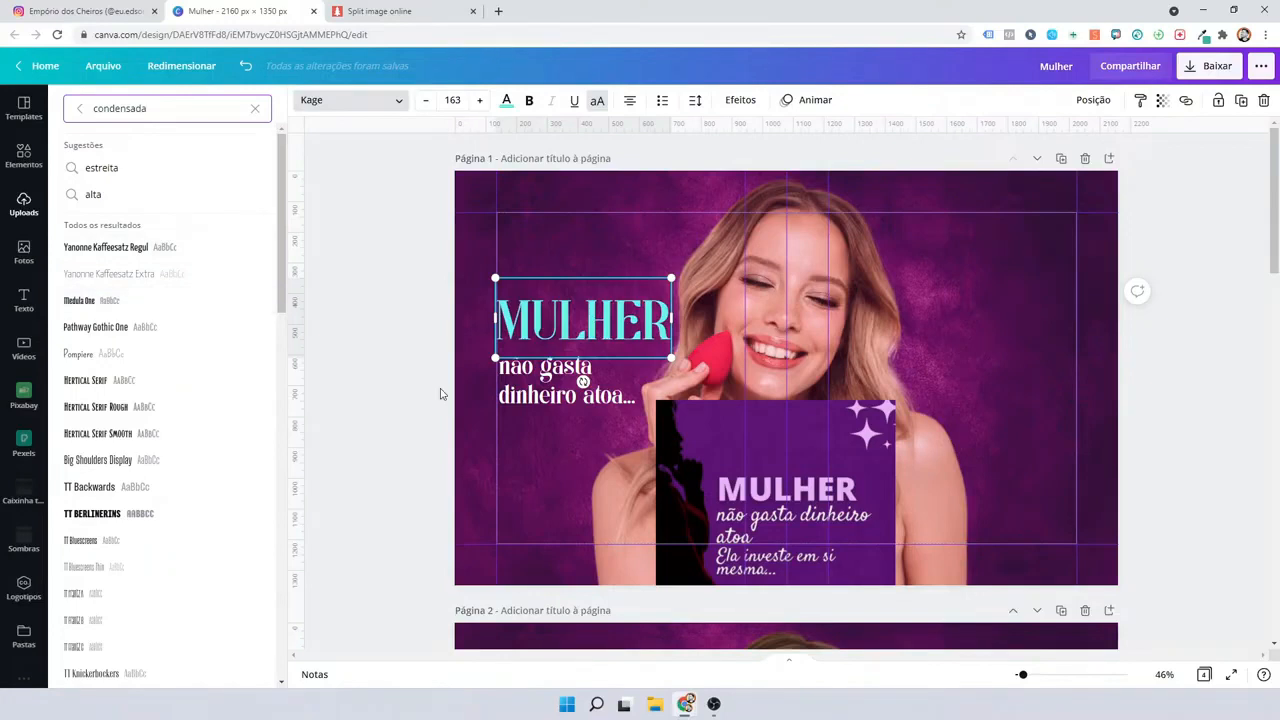
left_click(735, 457)
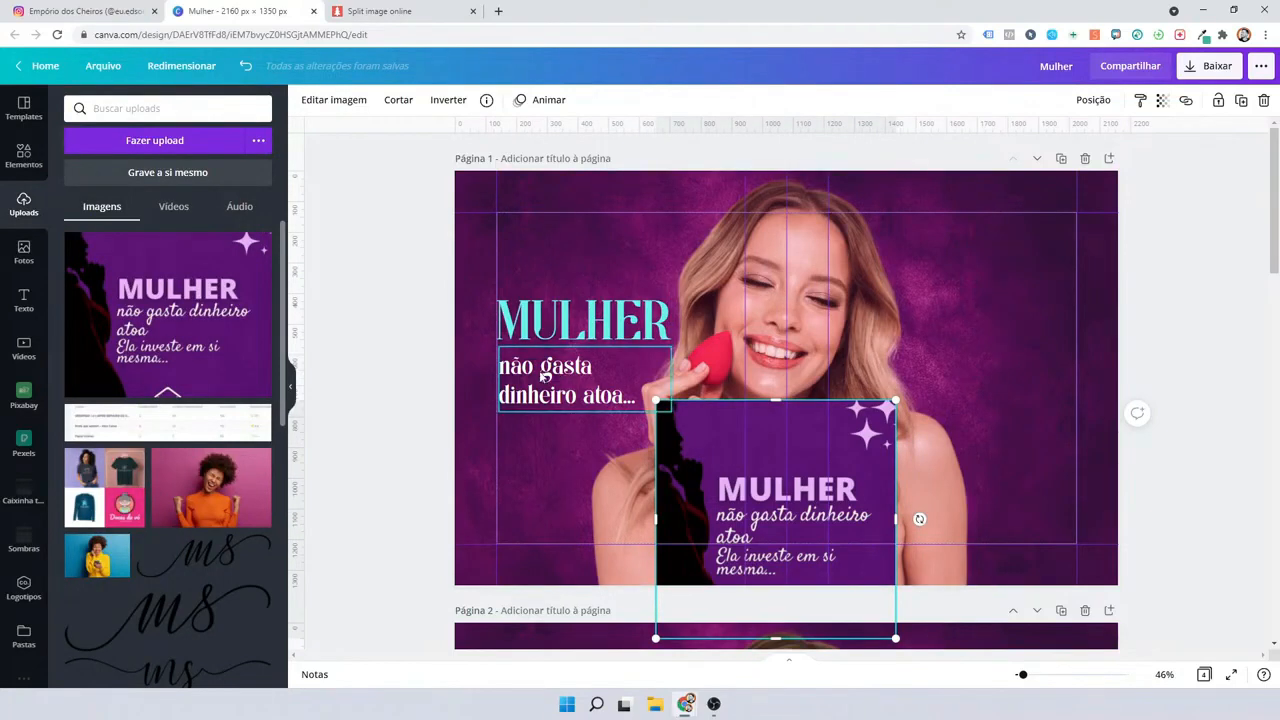
Correct "atoa" to "à toa" in the white subtitle under the "MULHER" heading.
left_click(567, 402)
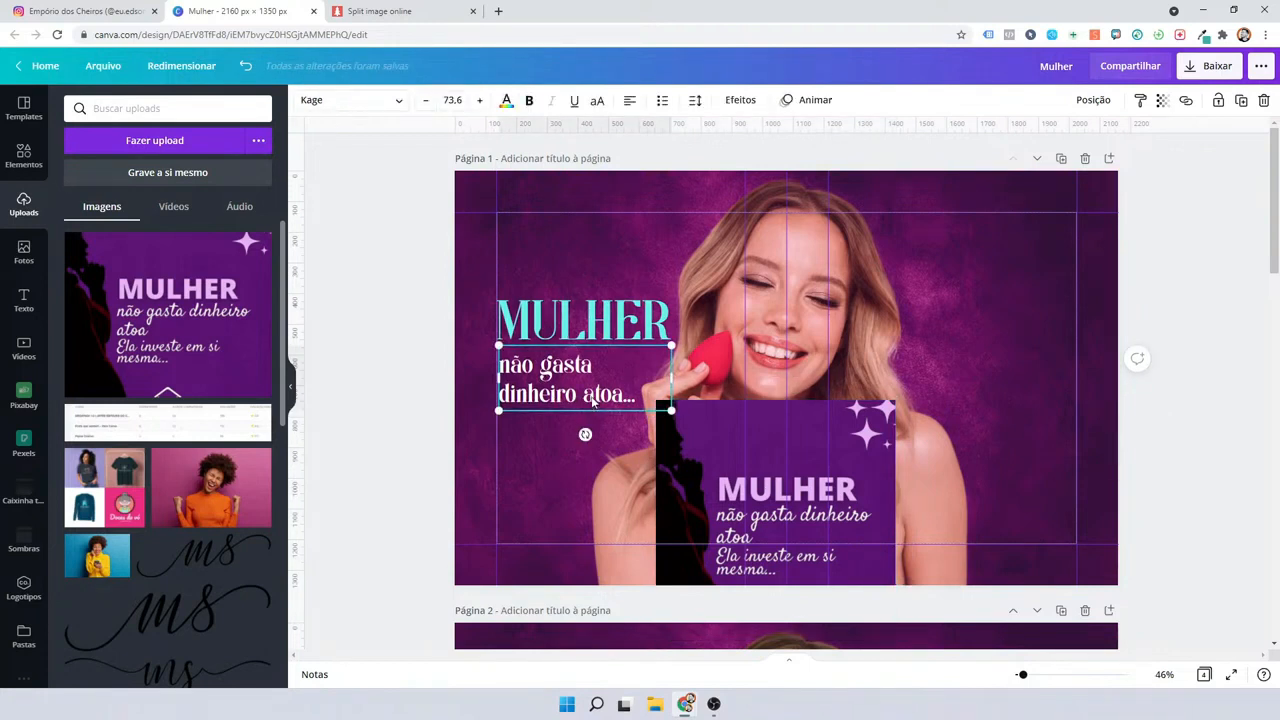
left_click(592, 400)
key("Left")
key("BackSpace")
type("à")
left_click(372, 328)
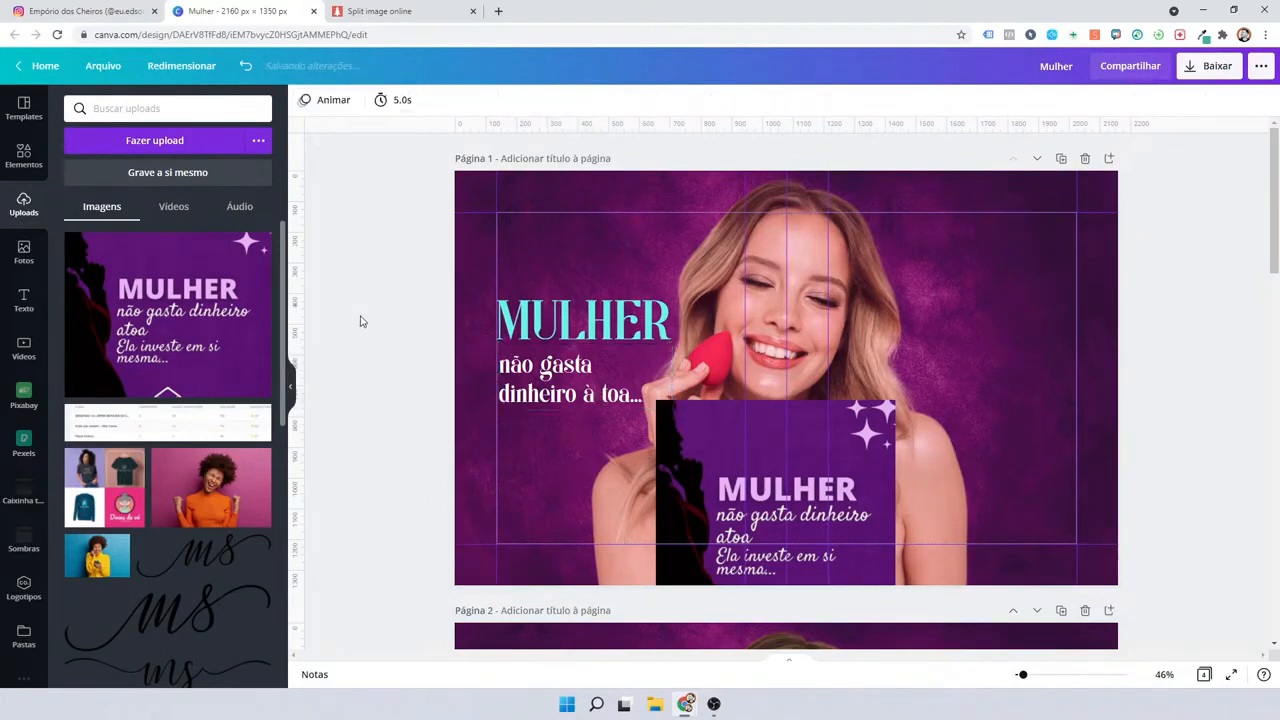
Search the fonts for "condensada" and try Yanonne Kaffeesatz Regul and Pathway Gothic One on the "MULHER" heading.
left_click(537, 327)
left_click(352, 104)
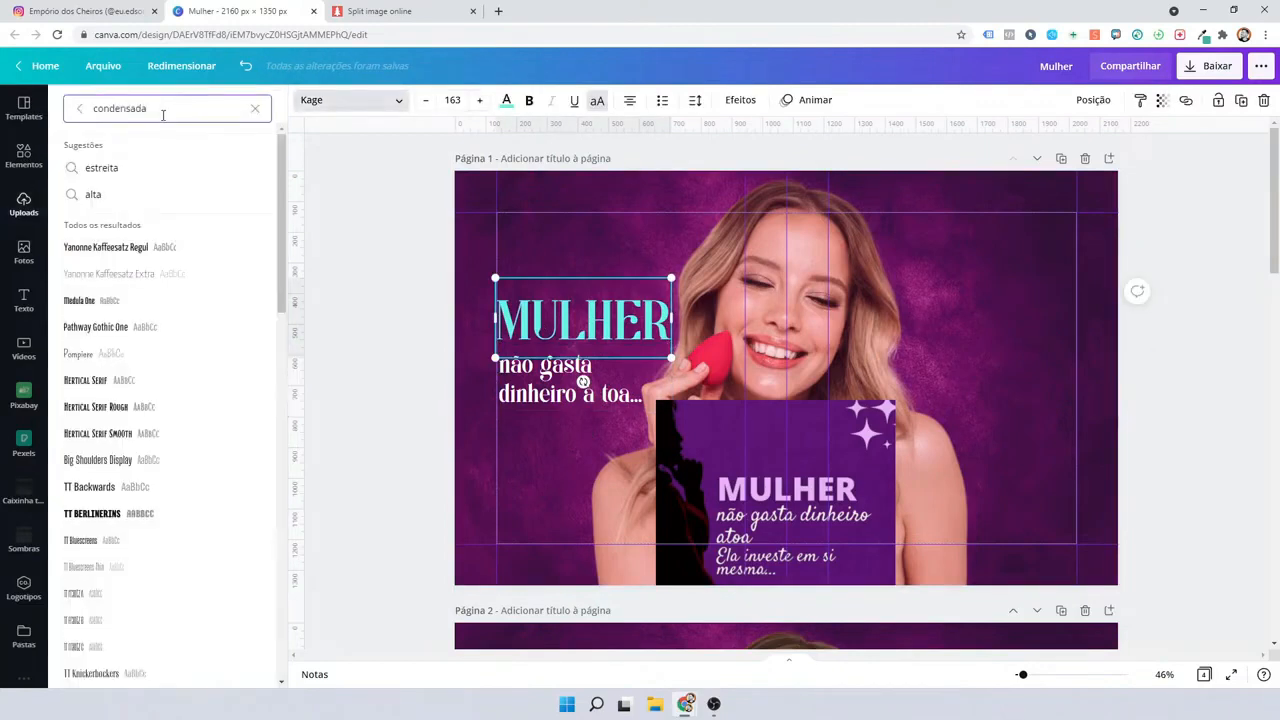
left_click(163, 114)
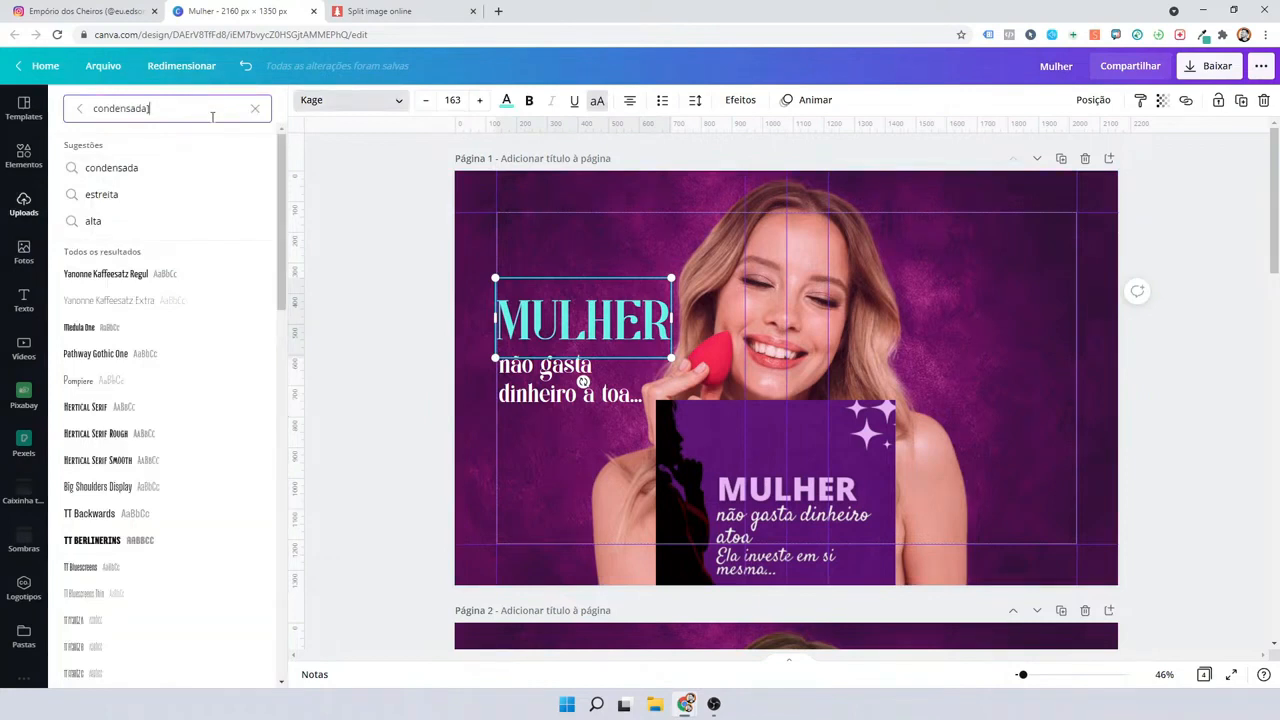
key("Return")
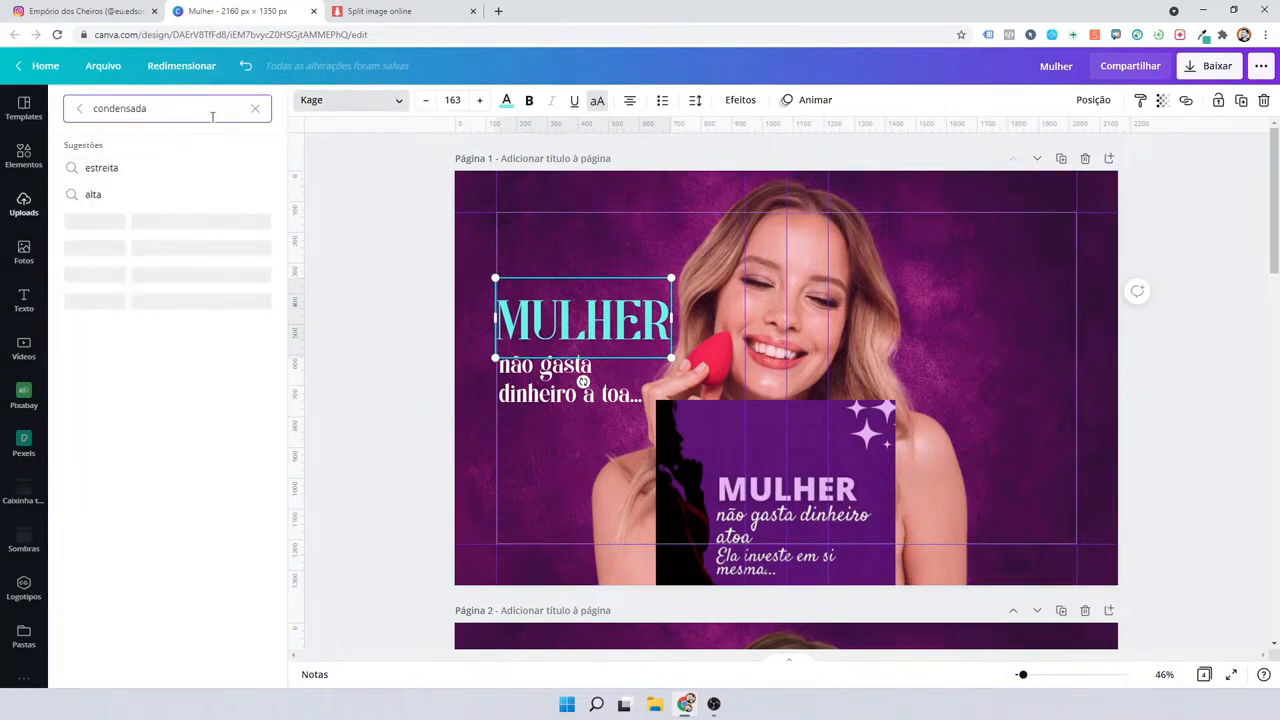
left_click(198, 257)
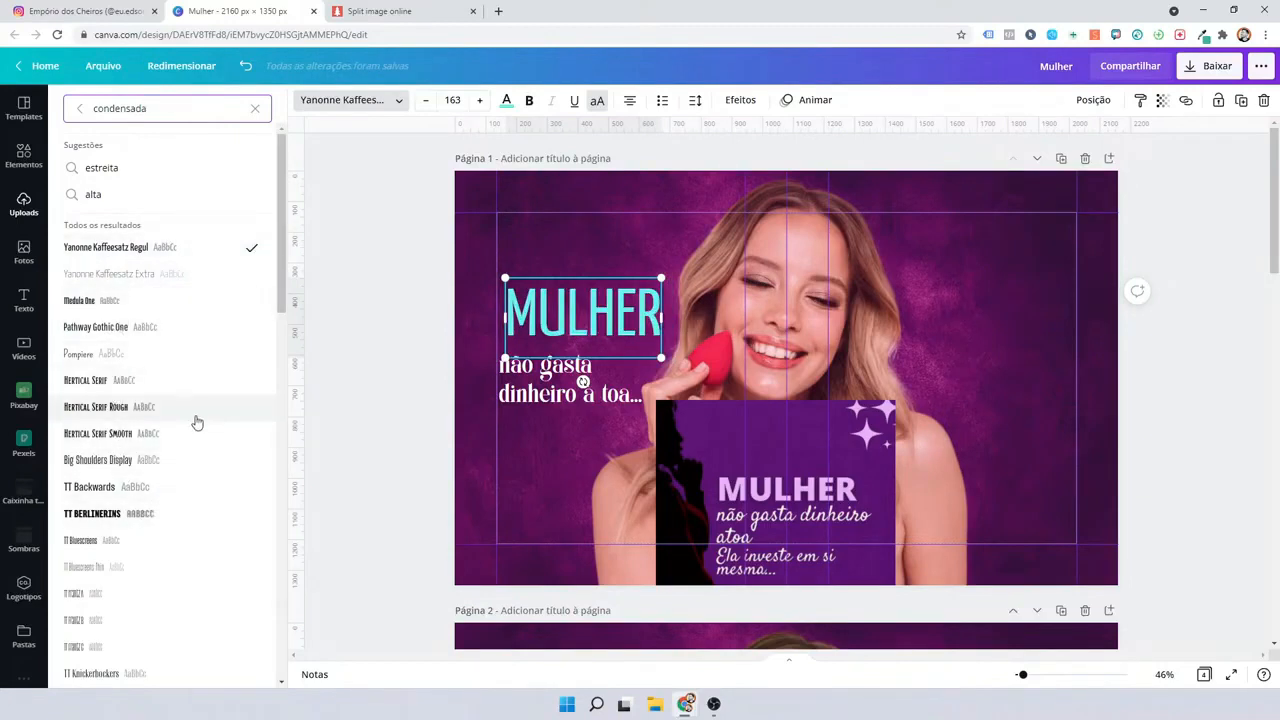
left_click(177, 331)
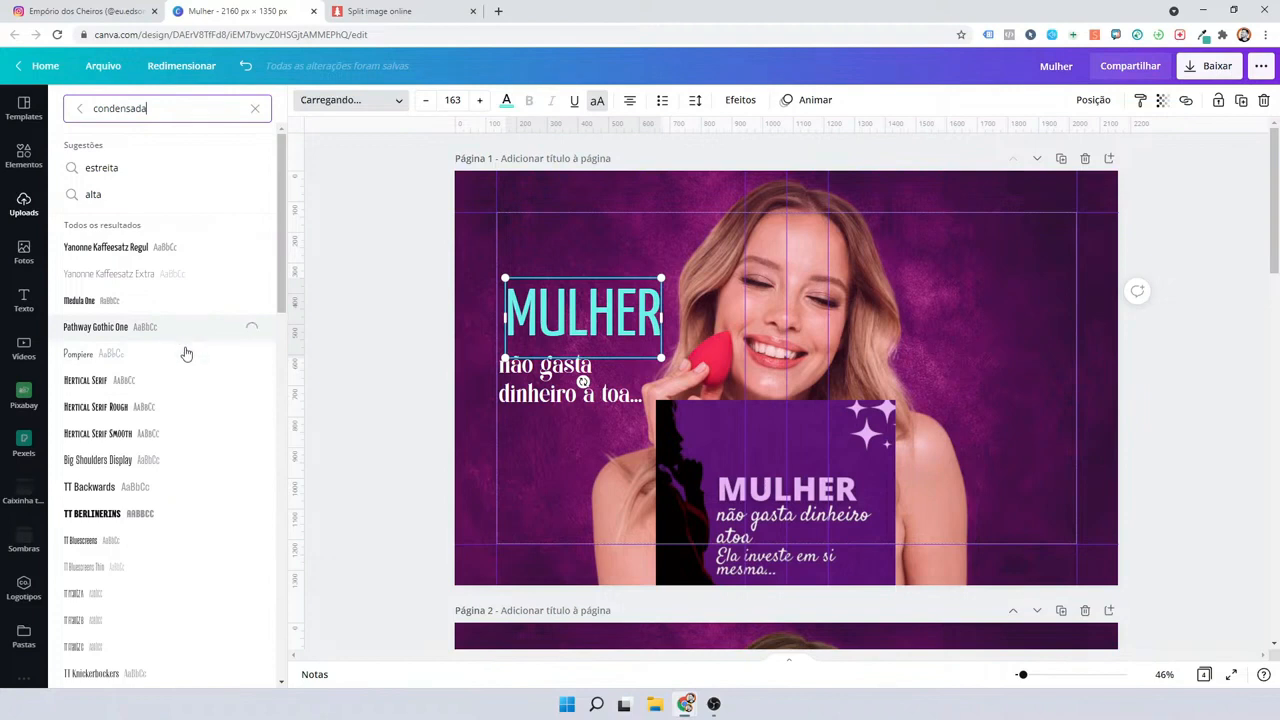
Try the Cinematografica font on the "MULHER" heading and enlarge it to size 283, about as wide as the subtitle.
scroll(186, 355, "down", 2)
scroll(186, 380, "down", 5)
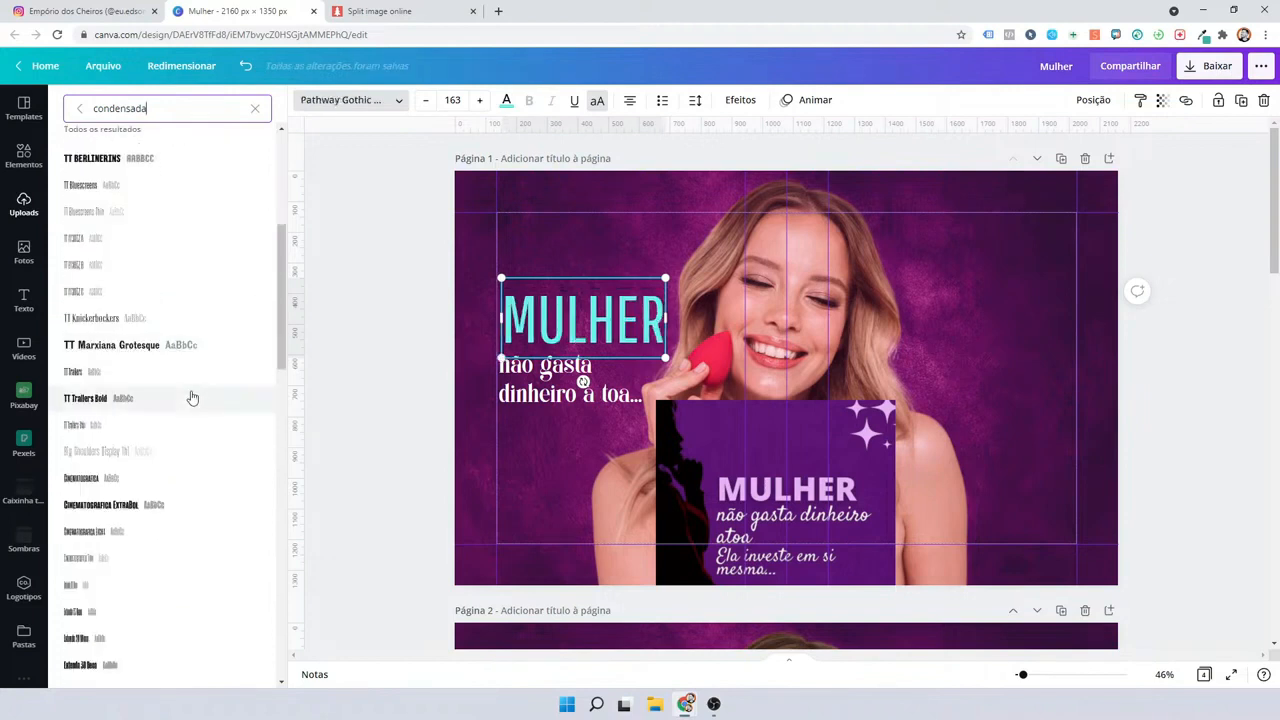
left_click(185, 391)
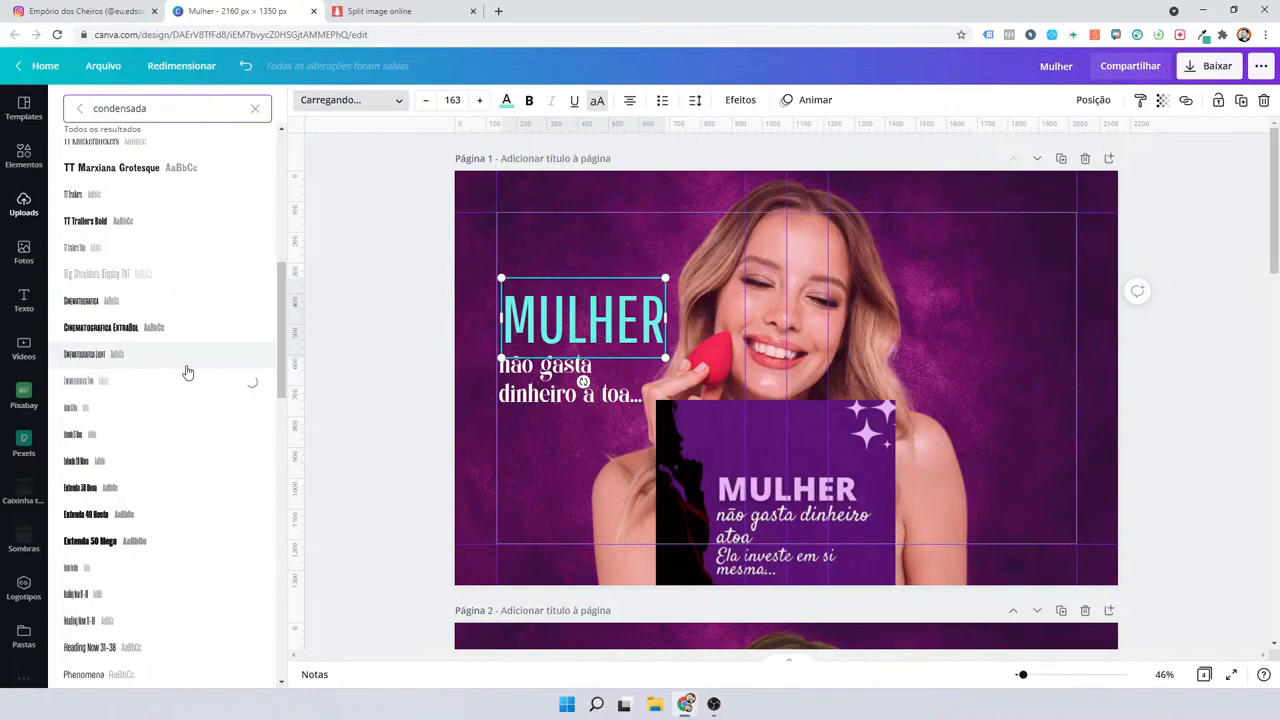
left_click(193, 307)
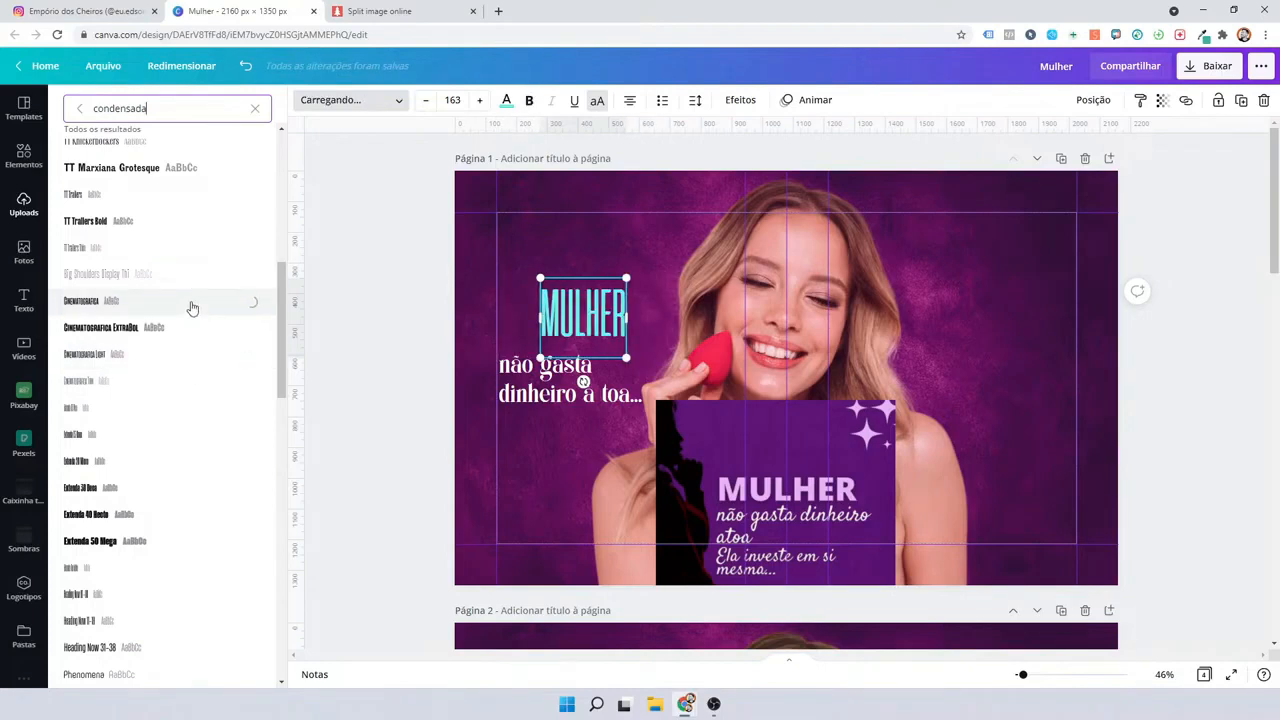
left_click_drag(533, 276, 498, 244)
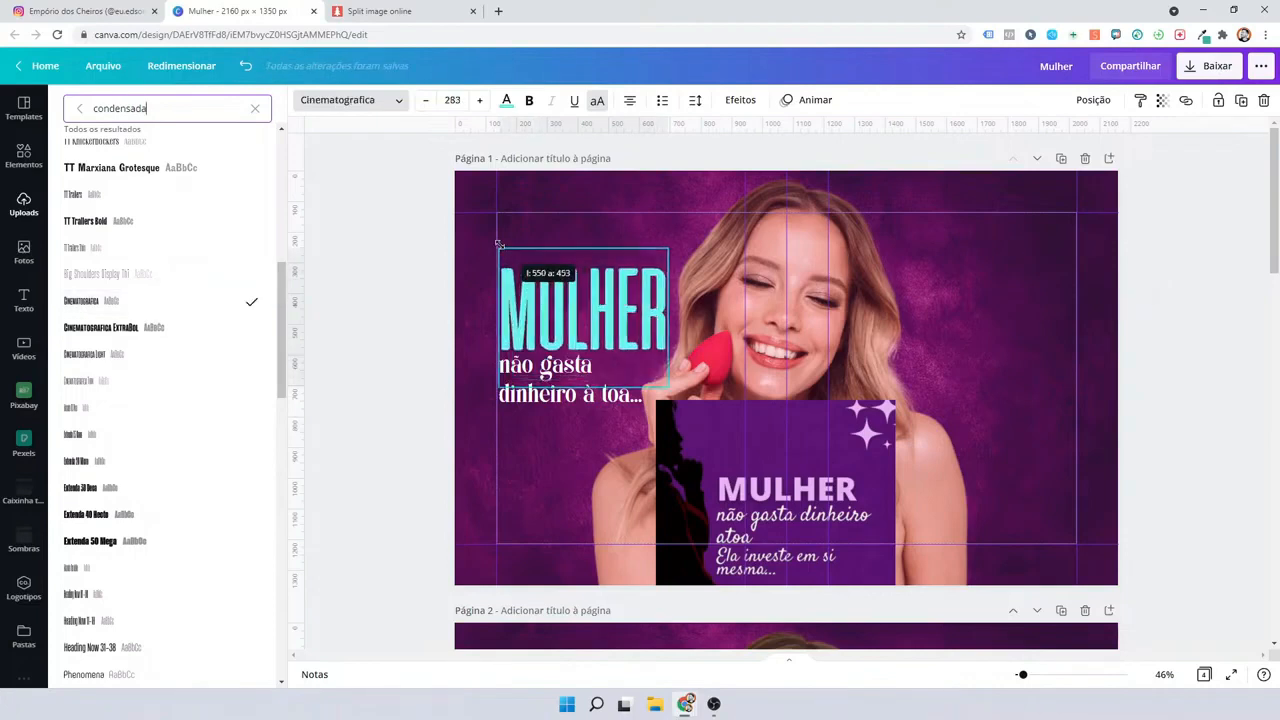
key("Escape")
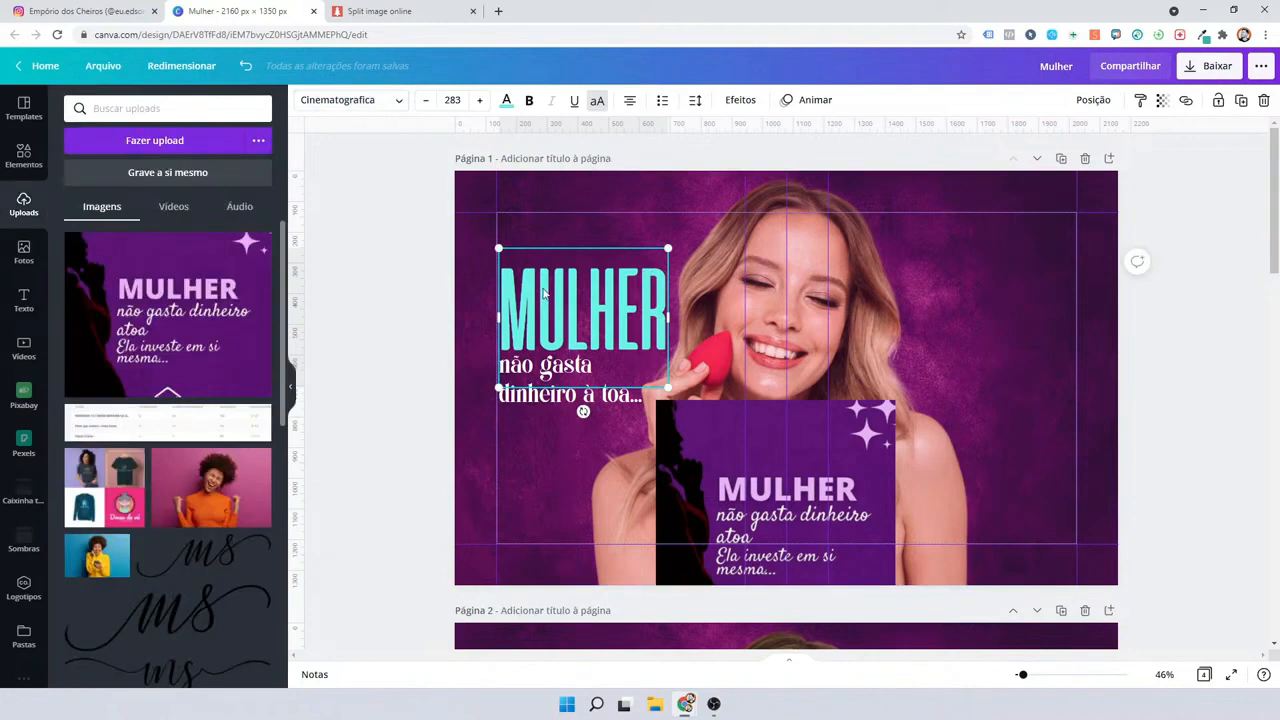
Try Cinematografica Light on the "MULHER" heading, then return it to regular Cinematografica.
left_click(371, 100)
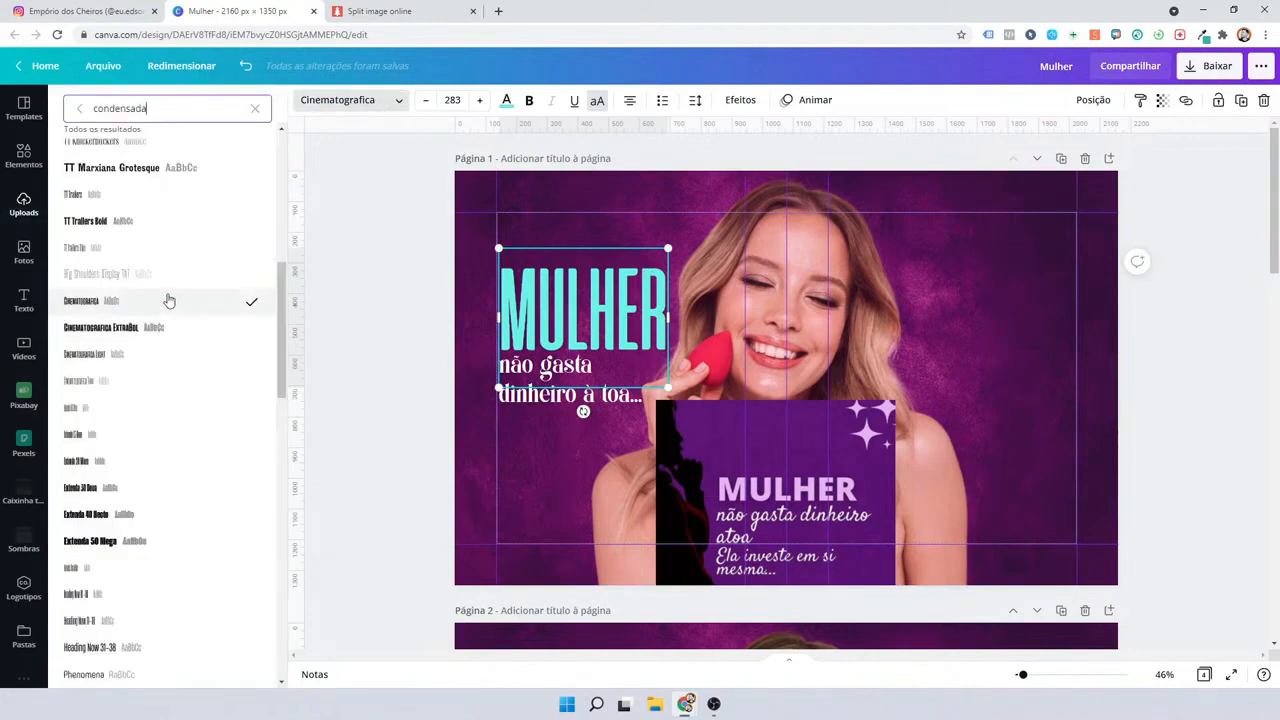
left_click(172, 354)
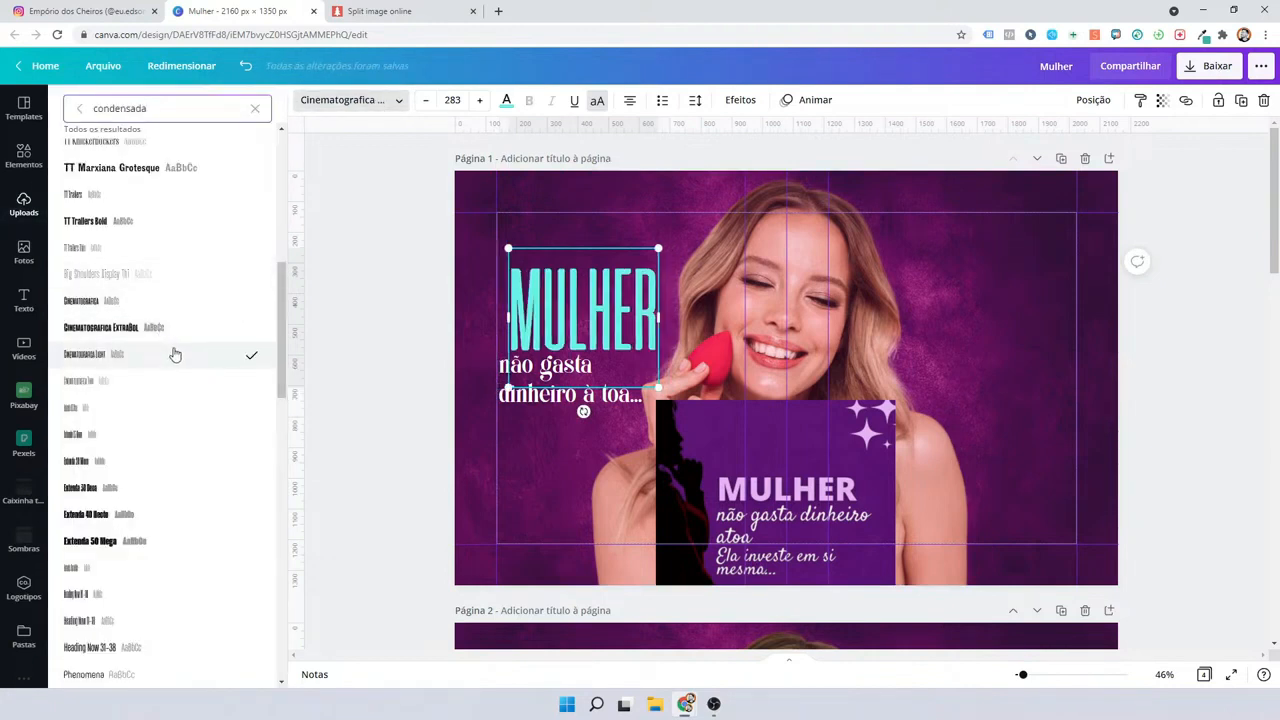
left_click(178, 312)
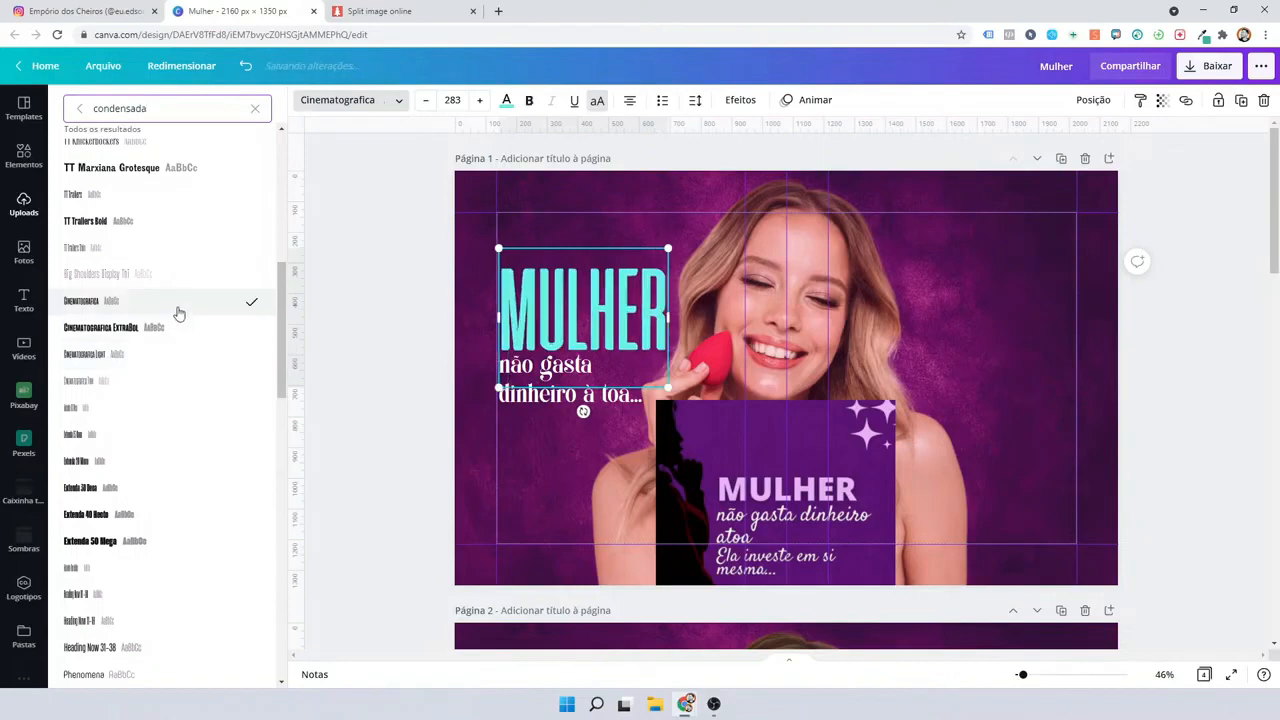
left_click(432, 346)
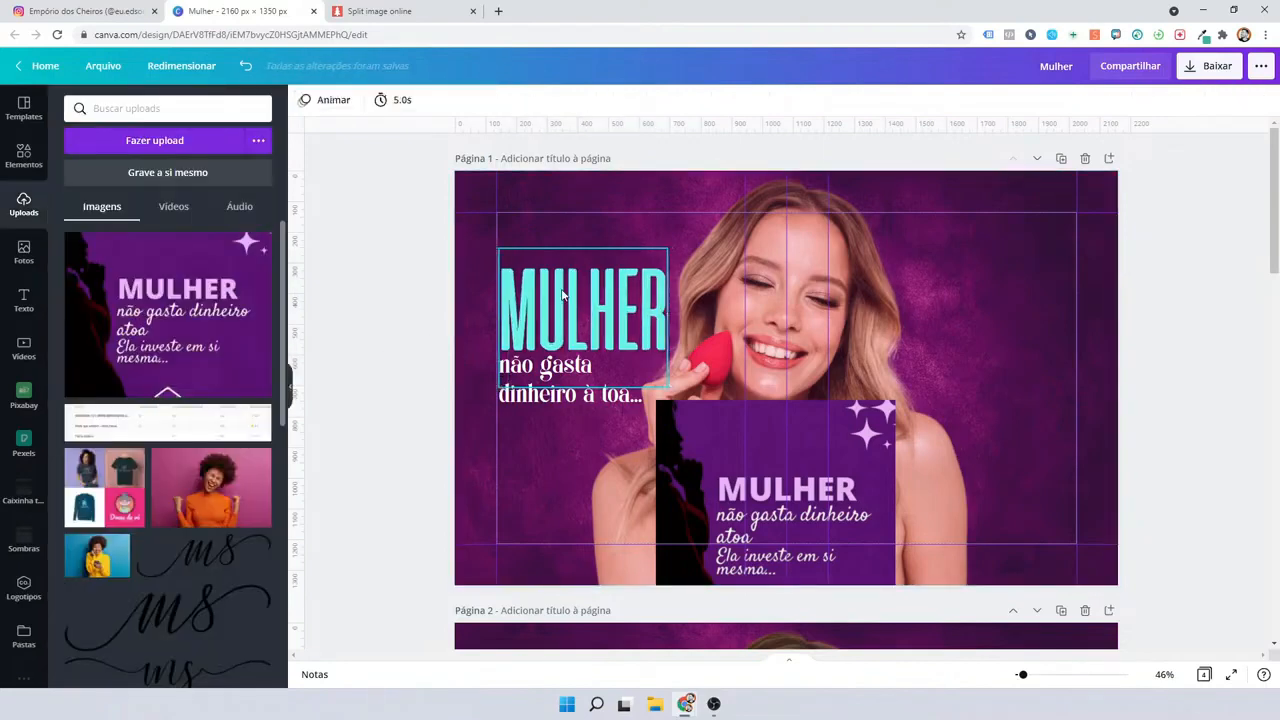
Move the "MULHER" heading and its subtitle together slightly downward.
left_click(565, 385)
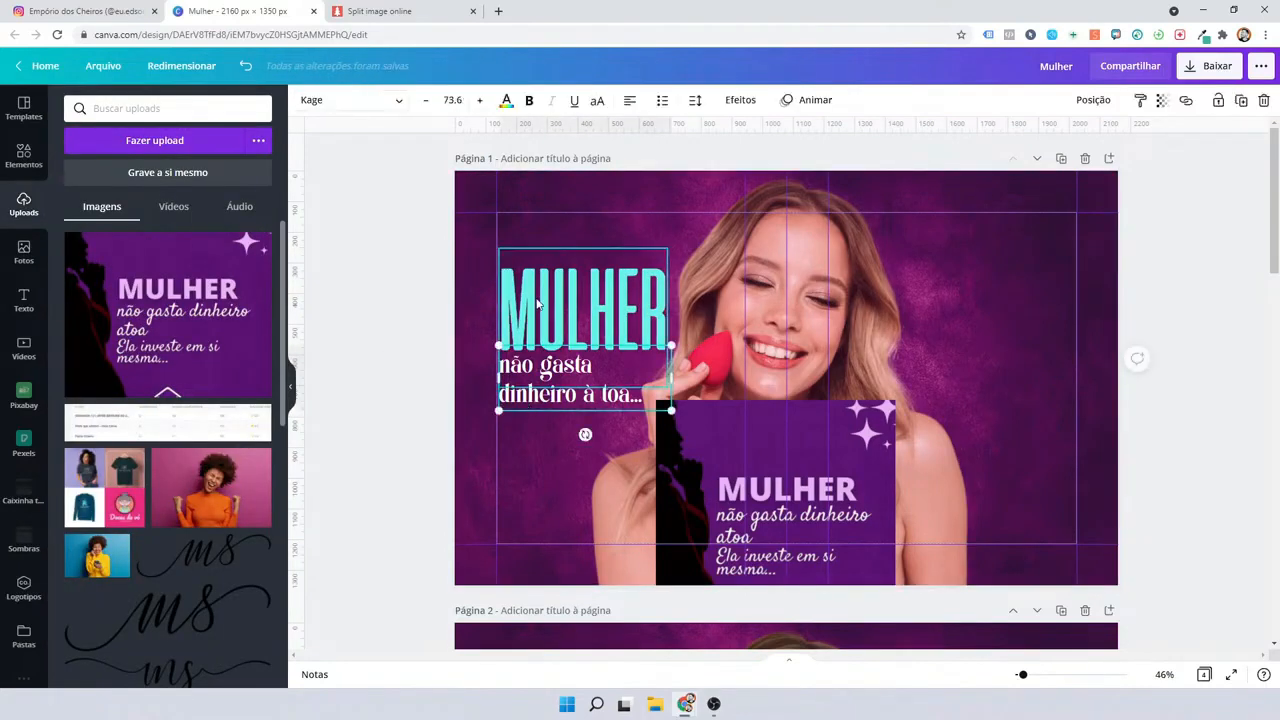
left_click(537, 297, "shift")
left_click_drag(537, 293, 578, 308)
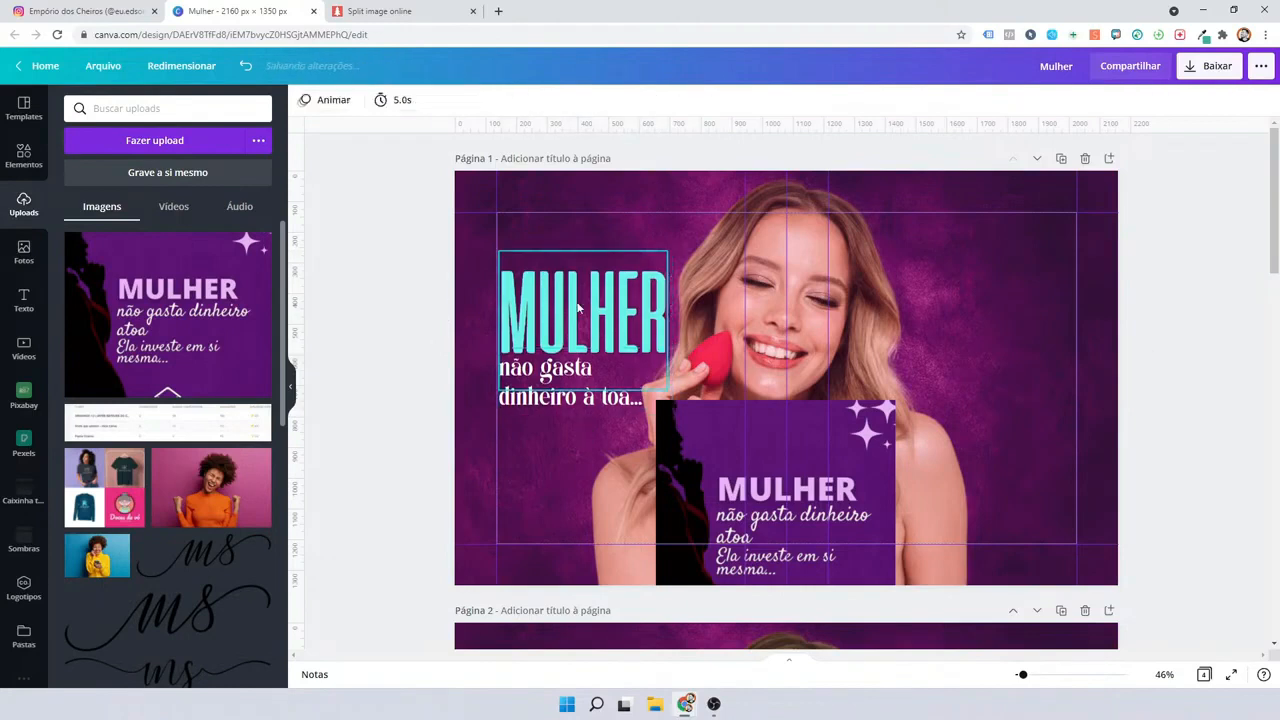
Try the Extenda 40 Hecto, Extenda 30 Deca and Phenomena Light fonts on the "MULHER" heading.
left_click(578, 308)
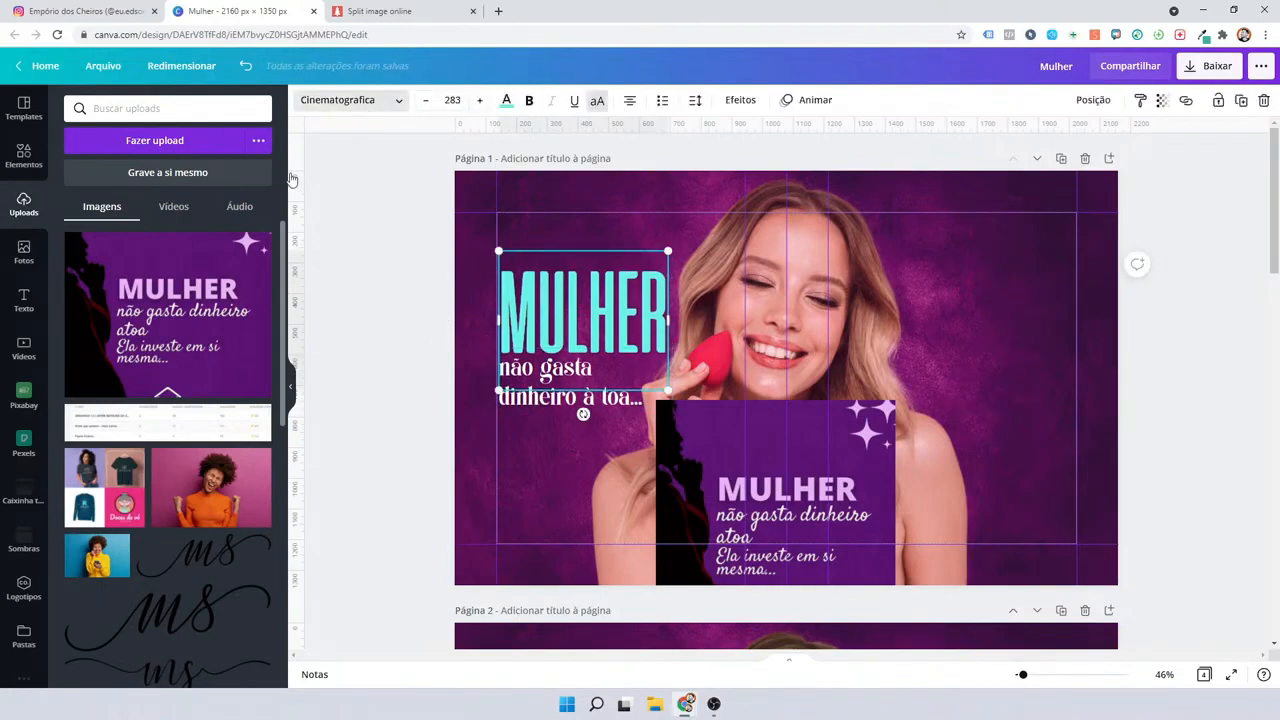
left_click(350, 100)
left_click(140, 408)
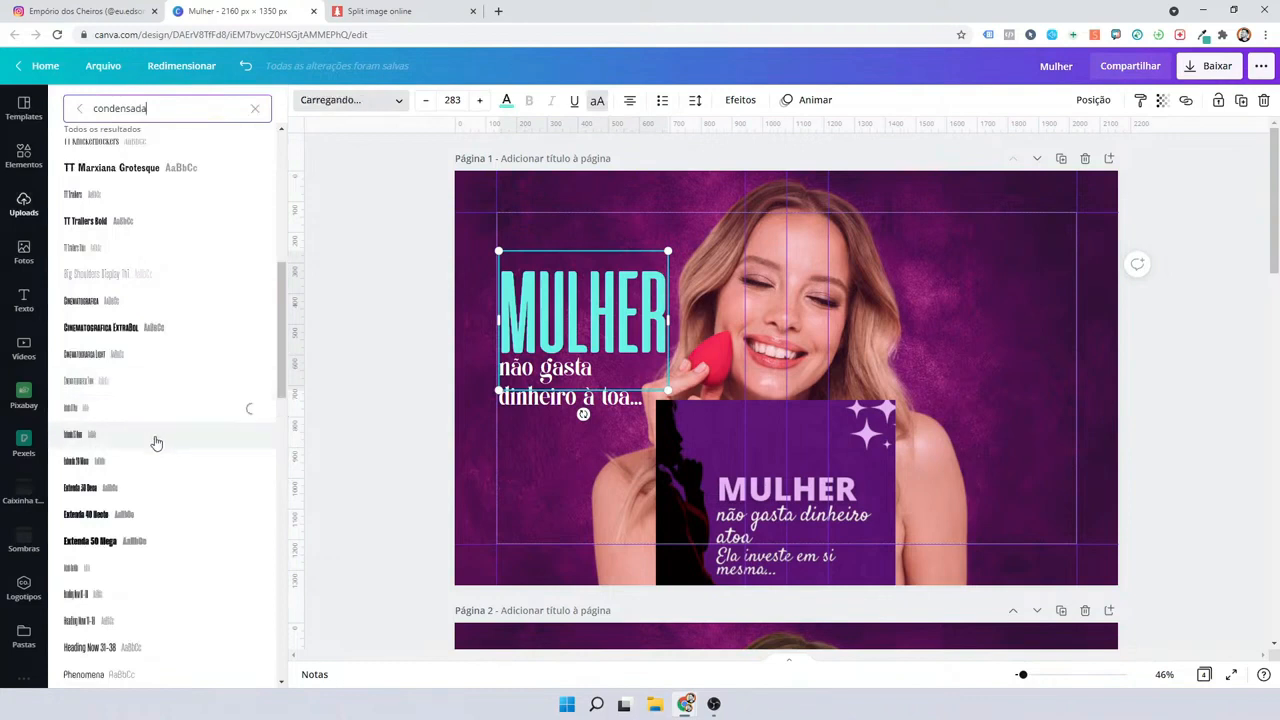
left_click(155, 443)
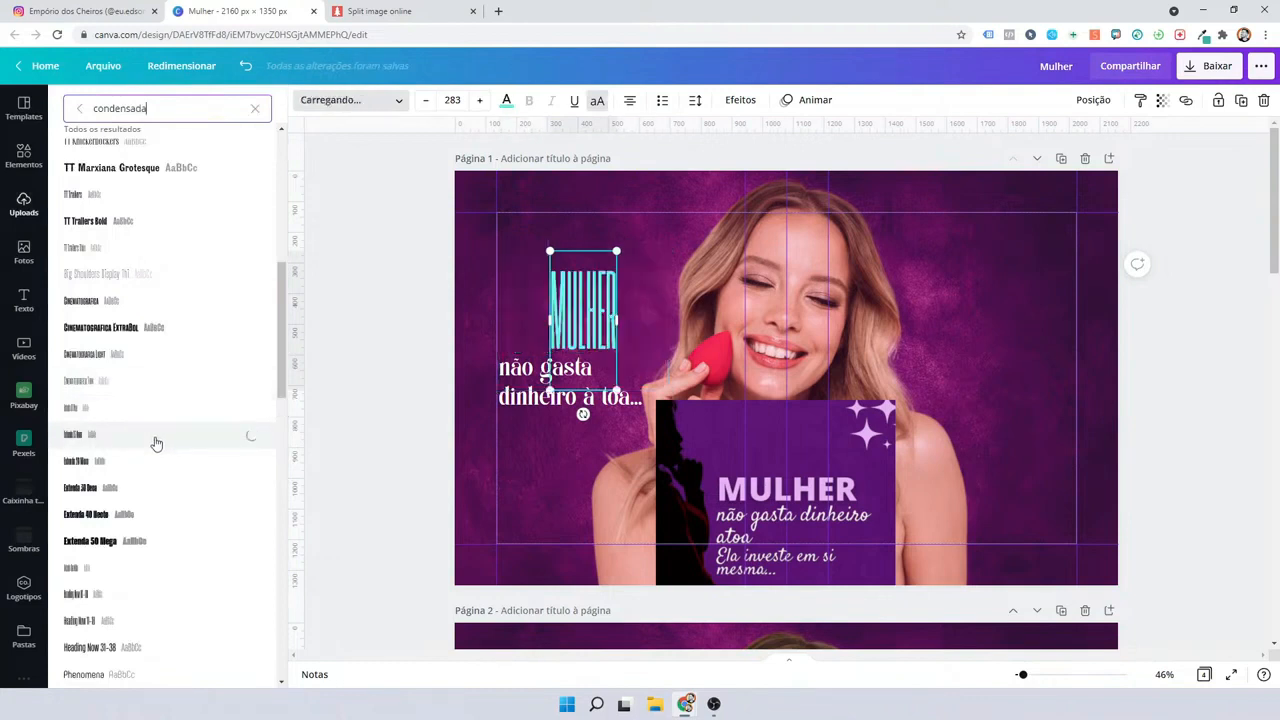
scroll(157, 449, "down", 1)
left_click(166, 432)
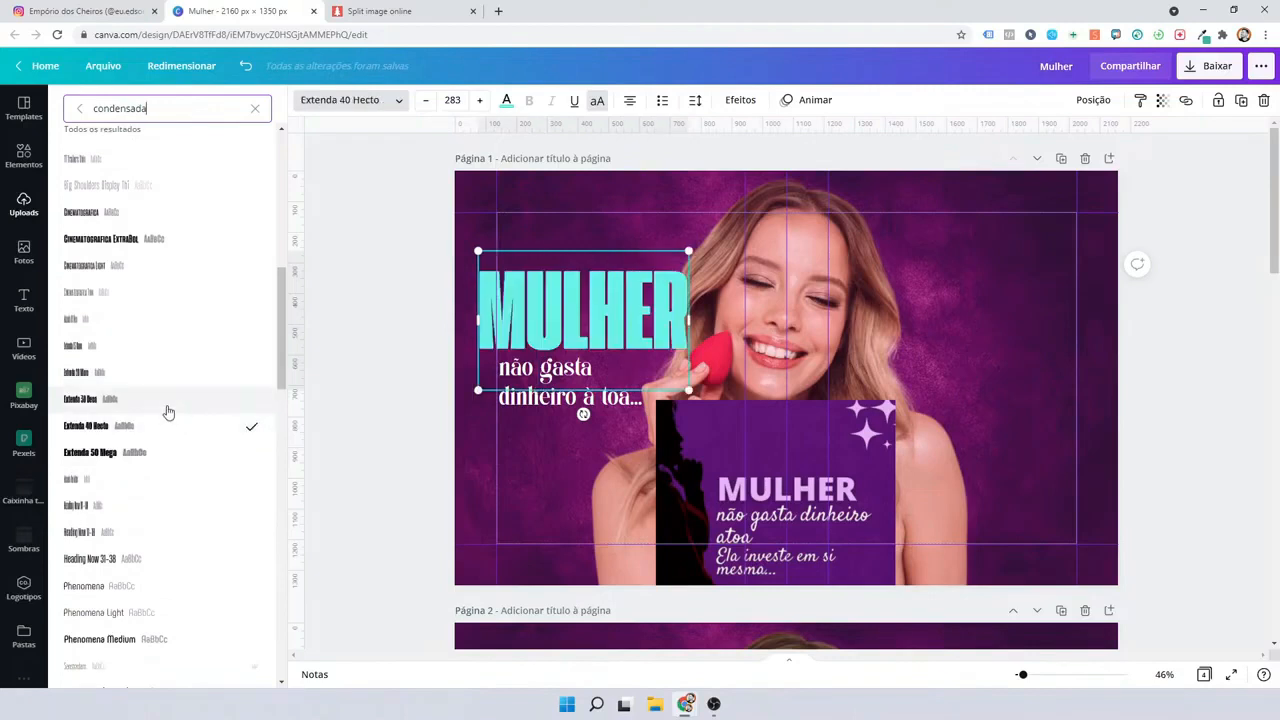
left_click(167, 409)
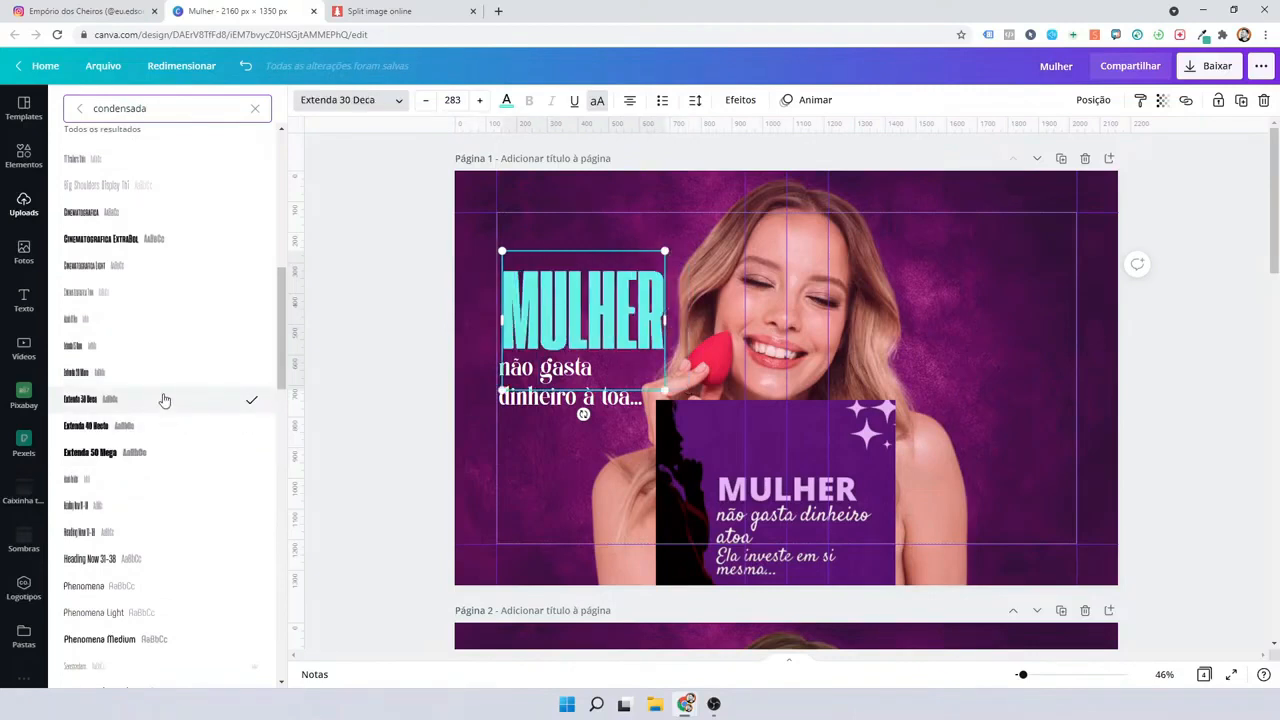
scroll(160, 420, "down", 2)
left_click(156, 436)
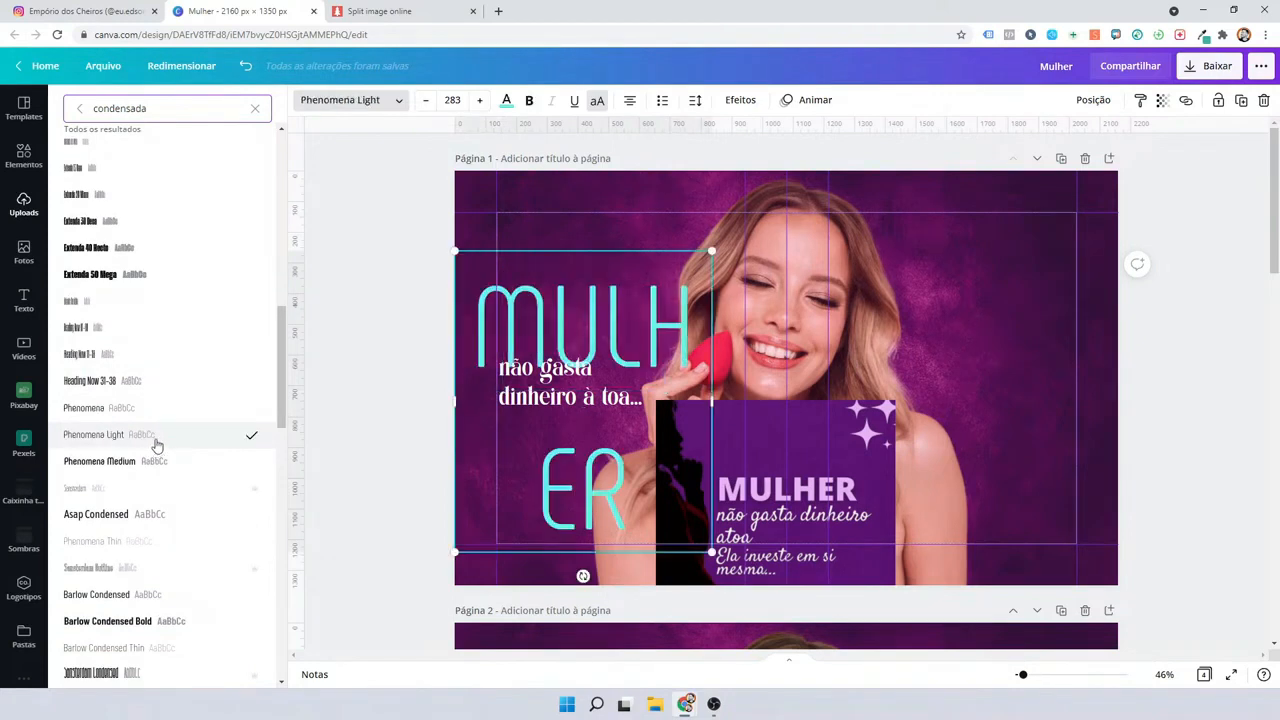
Set the "MULHER" heading in Barlow Condensed Bold at size 153, on one line directly above the subtitle.
scroll(166, 437, "down", 2)
scroll(169, 439, "down", 1)
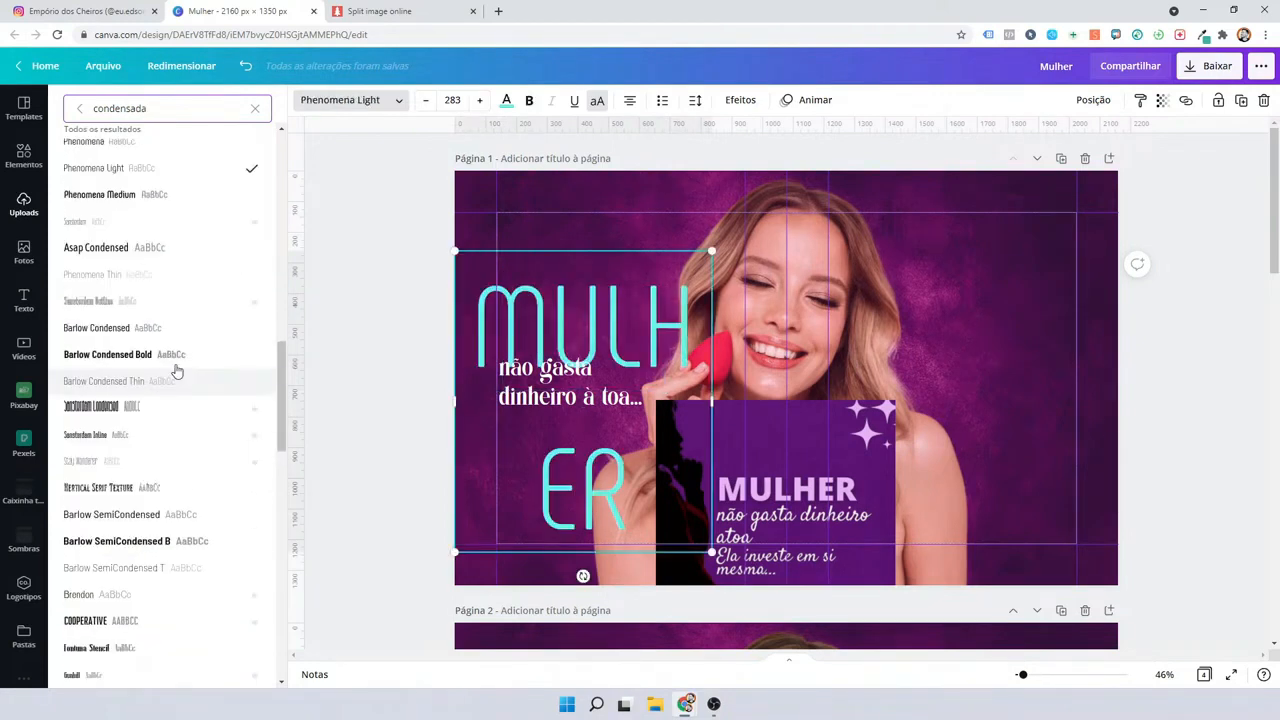
left_click(180, 360)
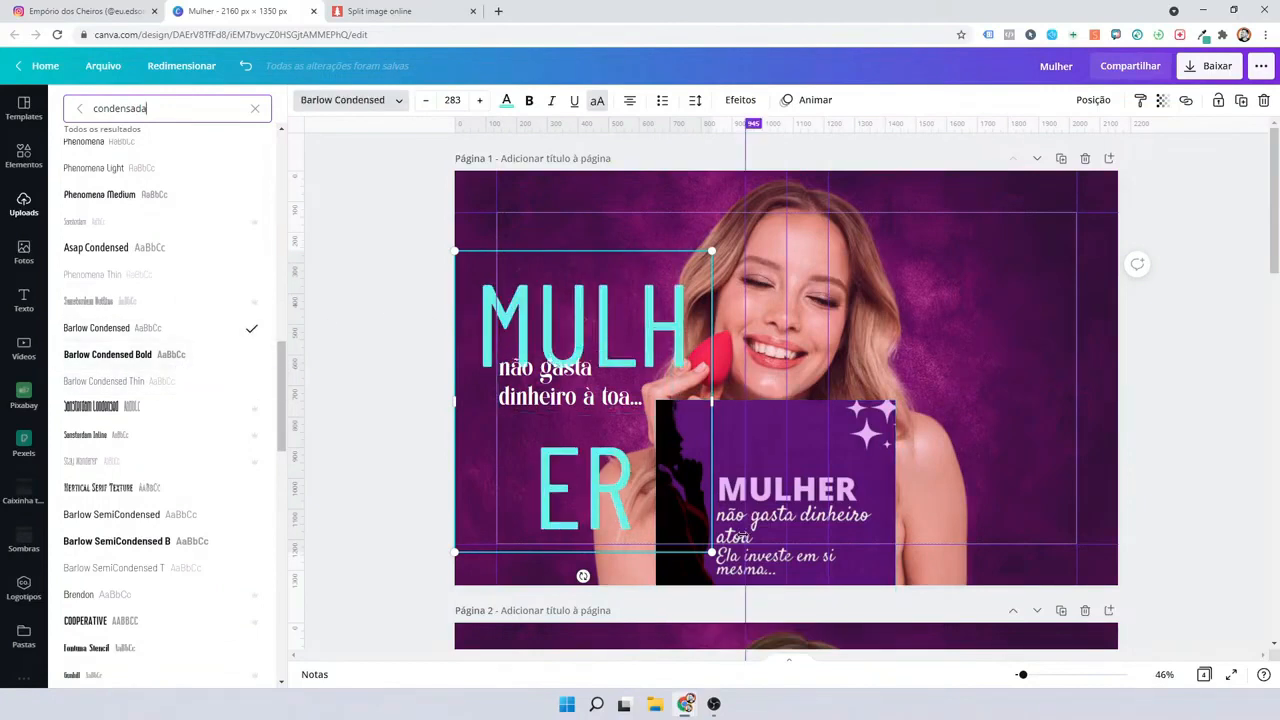
left_click_drag(711, 551, 622, 448)
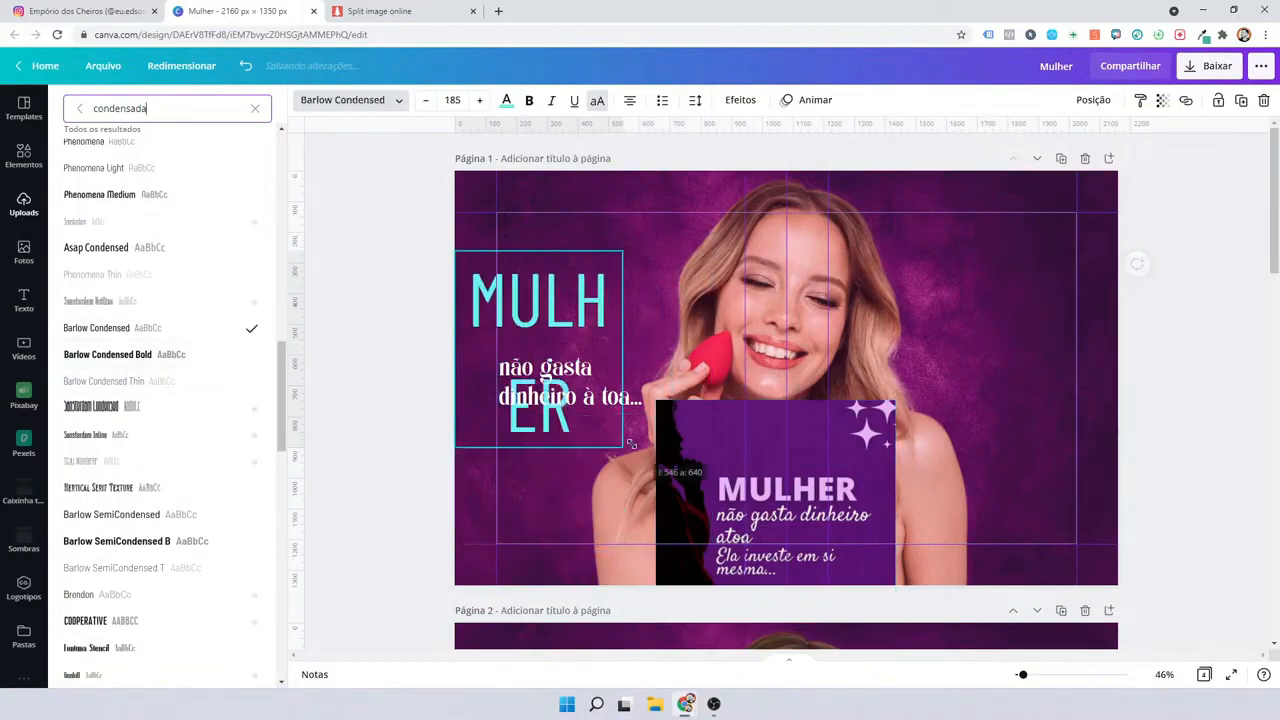
left_click(200, 355)
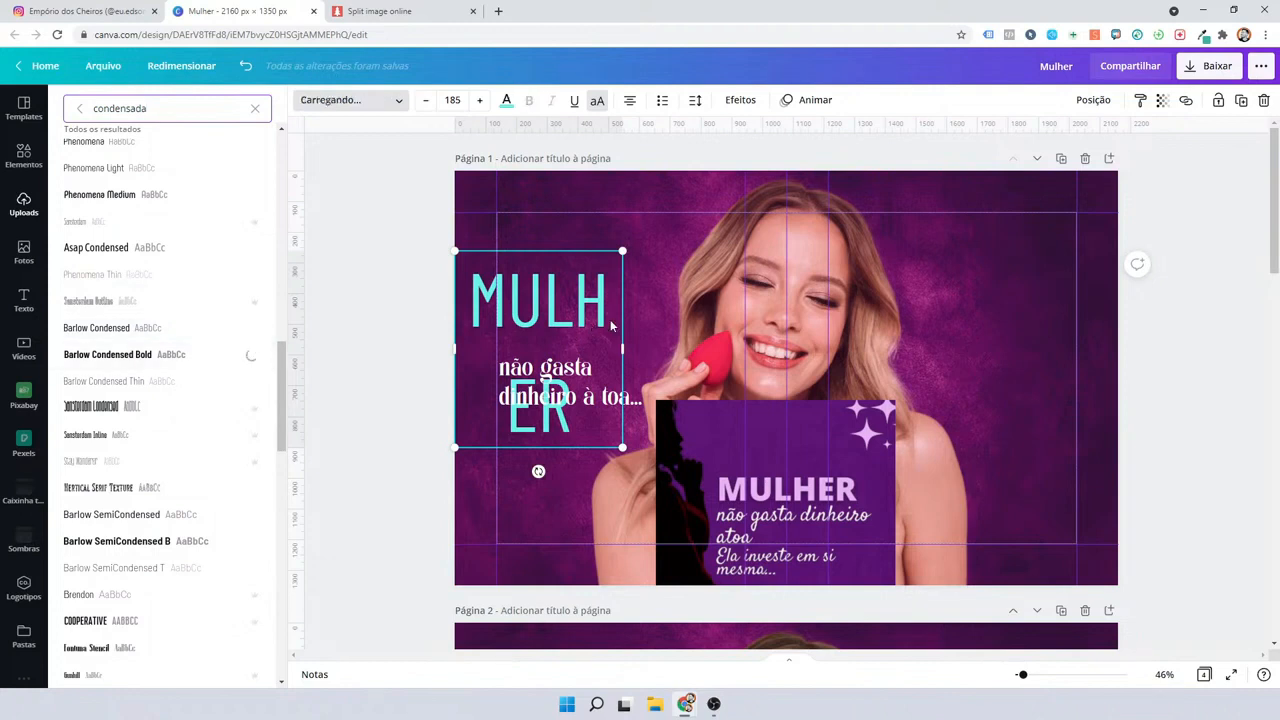
left_click_drag(654, 347, 633, 326)
left_click_drag(587, 291, 623, 330)
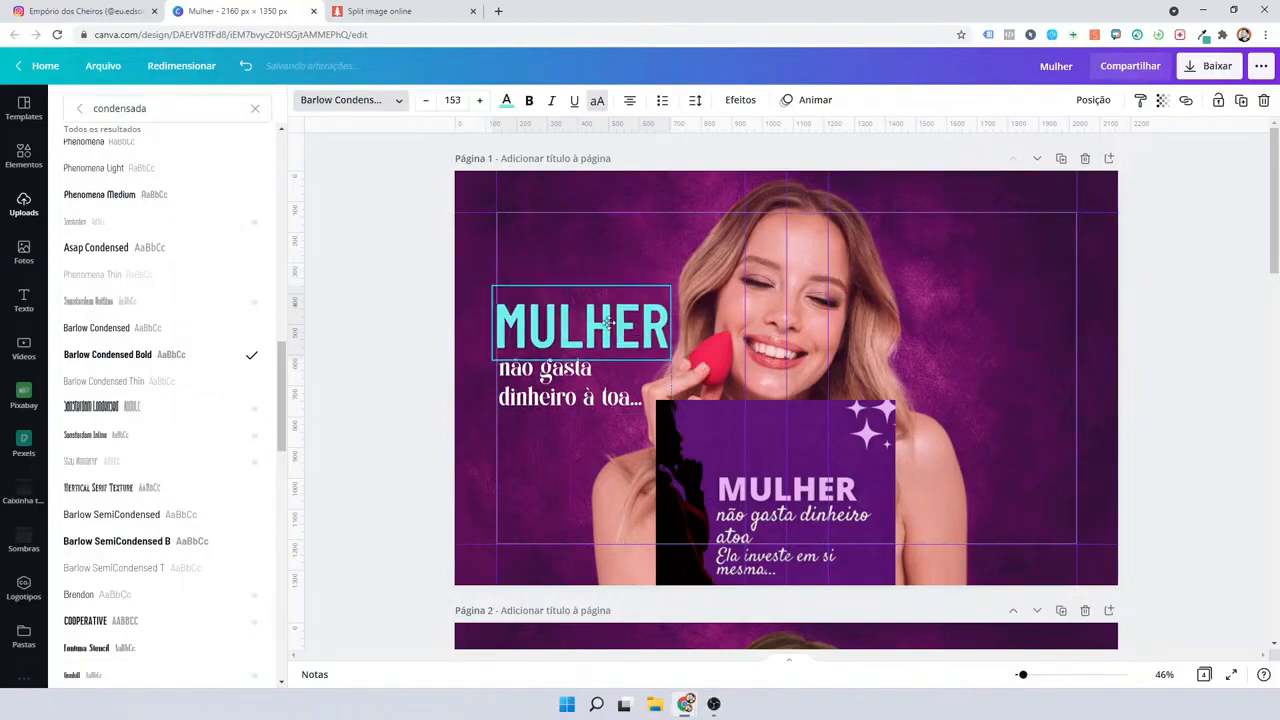
Shrink the "não gasta dinheiro à toa..." subtitle to size 69.6 so it stays narrower than the heading.
left_click(657, 393)
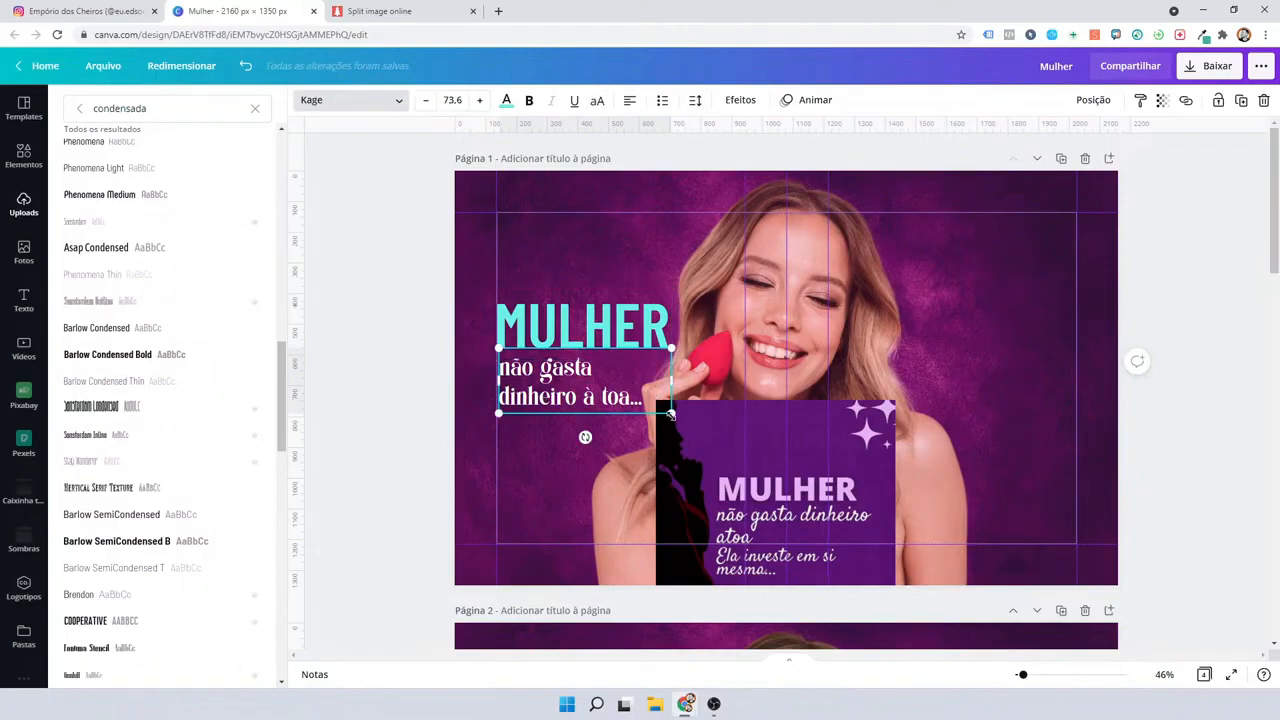
left_click_drag(671, 412, 662, 409)
left_click(615, 332)
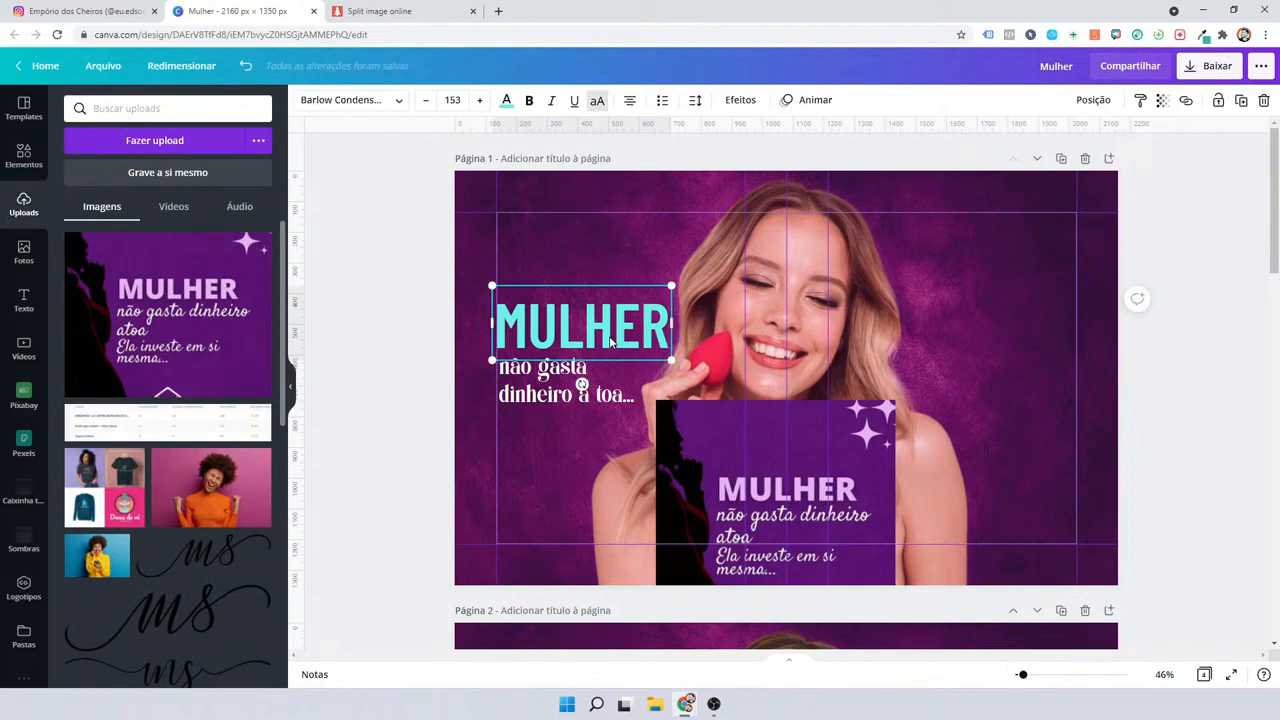
left_click(575, 385)
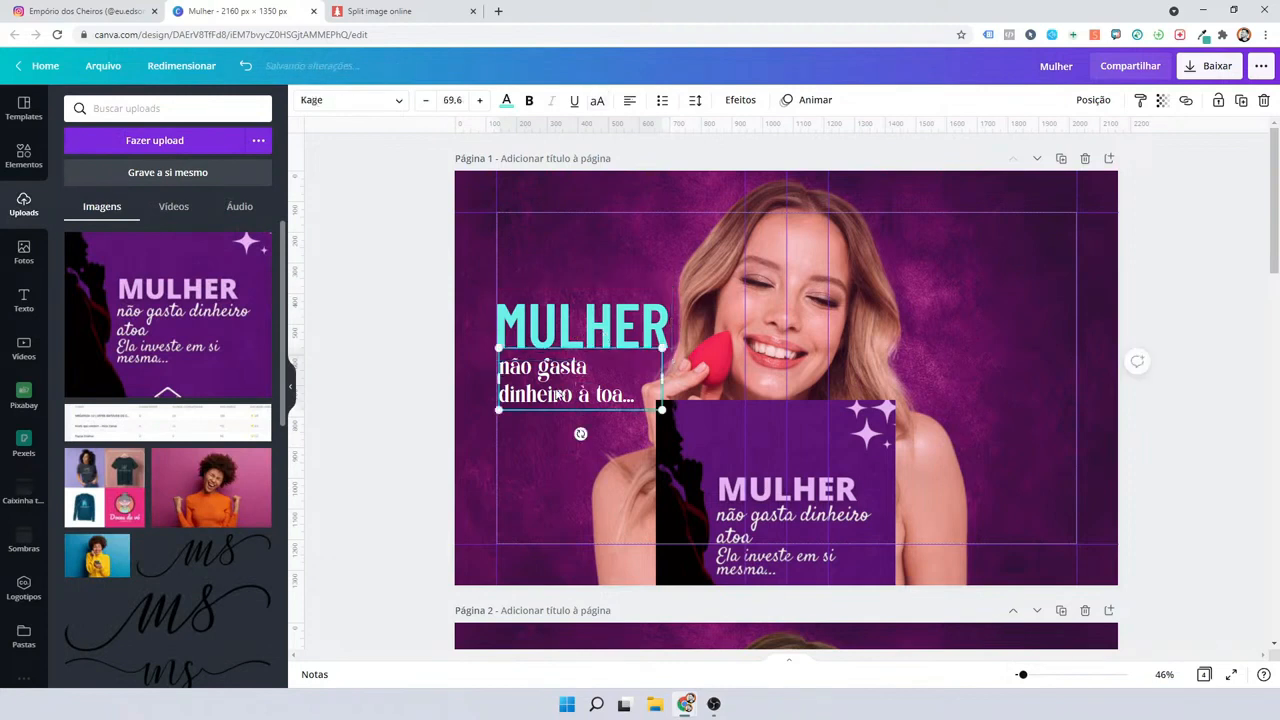
Duplicate the "MULHER" heading and its subtitle together, placing the copy beside the woman against the right margin guide.
left_click(600, 340)
left_click(612, 398)
left_click(595, 355)
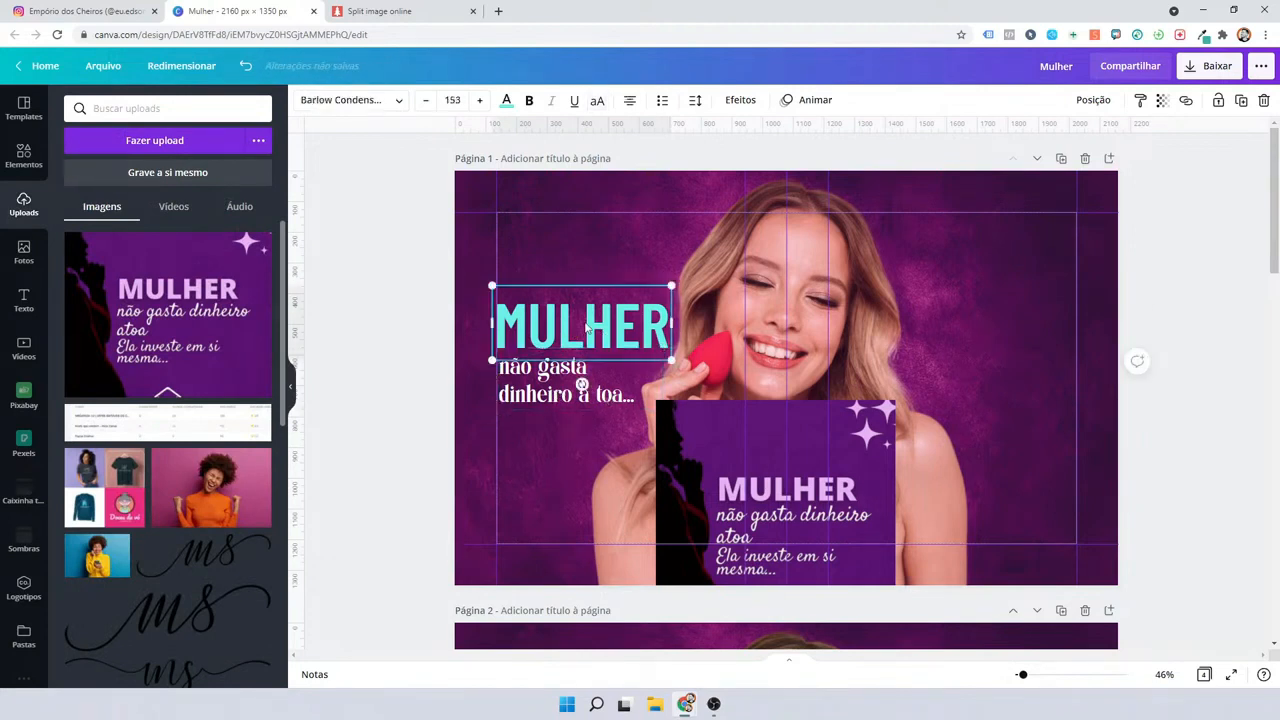
left_click(596, 402, "shift")
left_click_drag(543, 395, 563, 396)
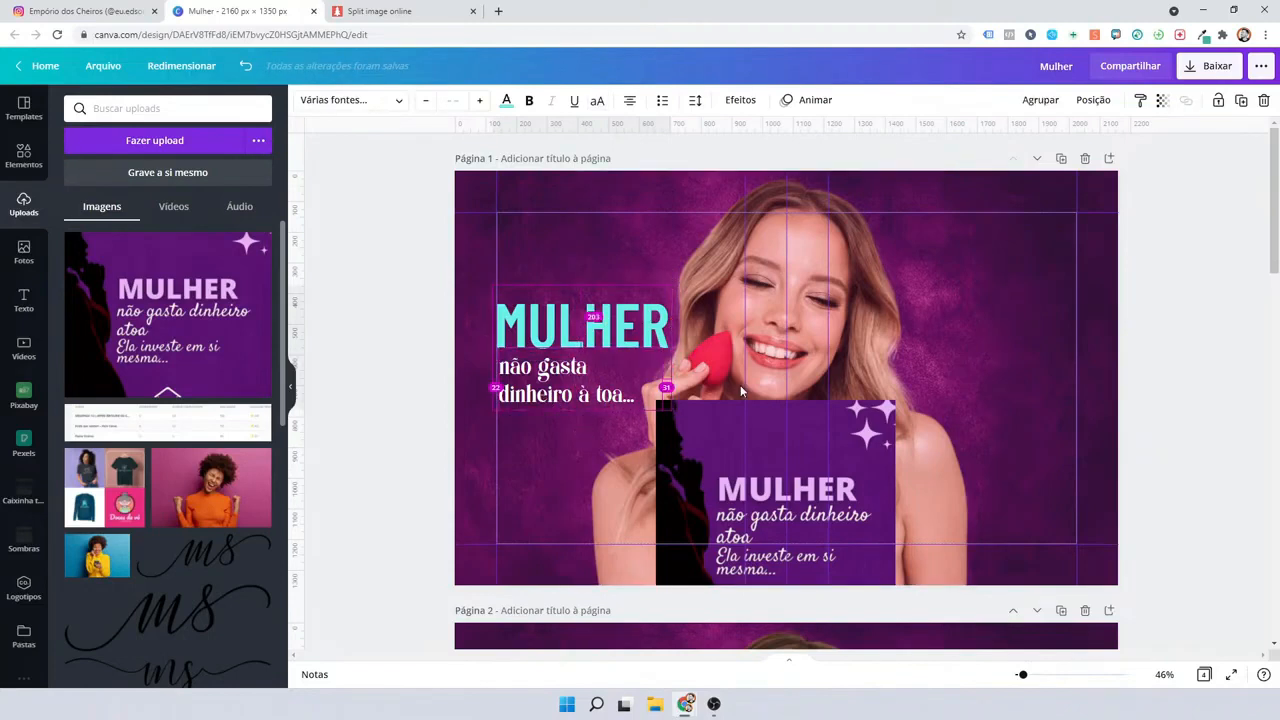
left_click_drag(740, 385, 933, 395)
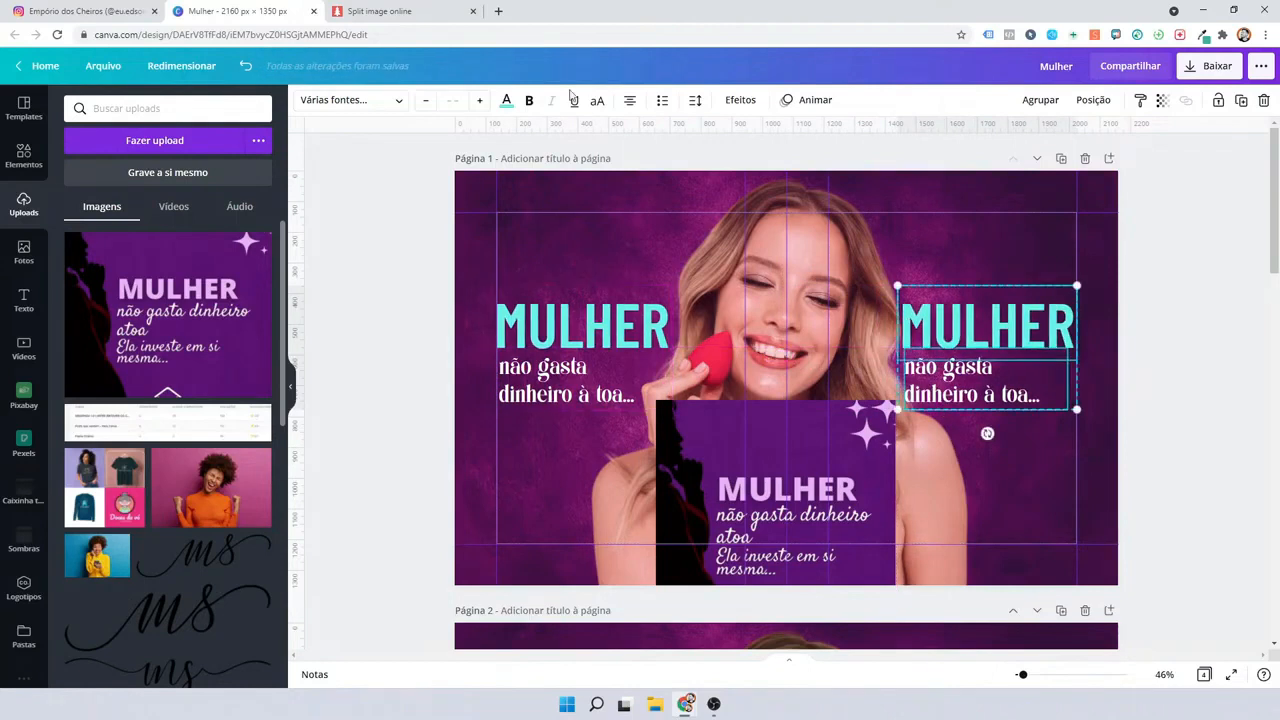
Right-align the copied "não gasta dinheiro à toa..." subtitle beside the woman.
left_click(630, 101)
left_click(1085, 374)
left_click(1051, 392)
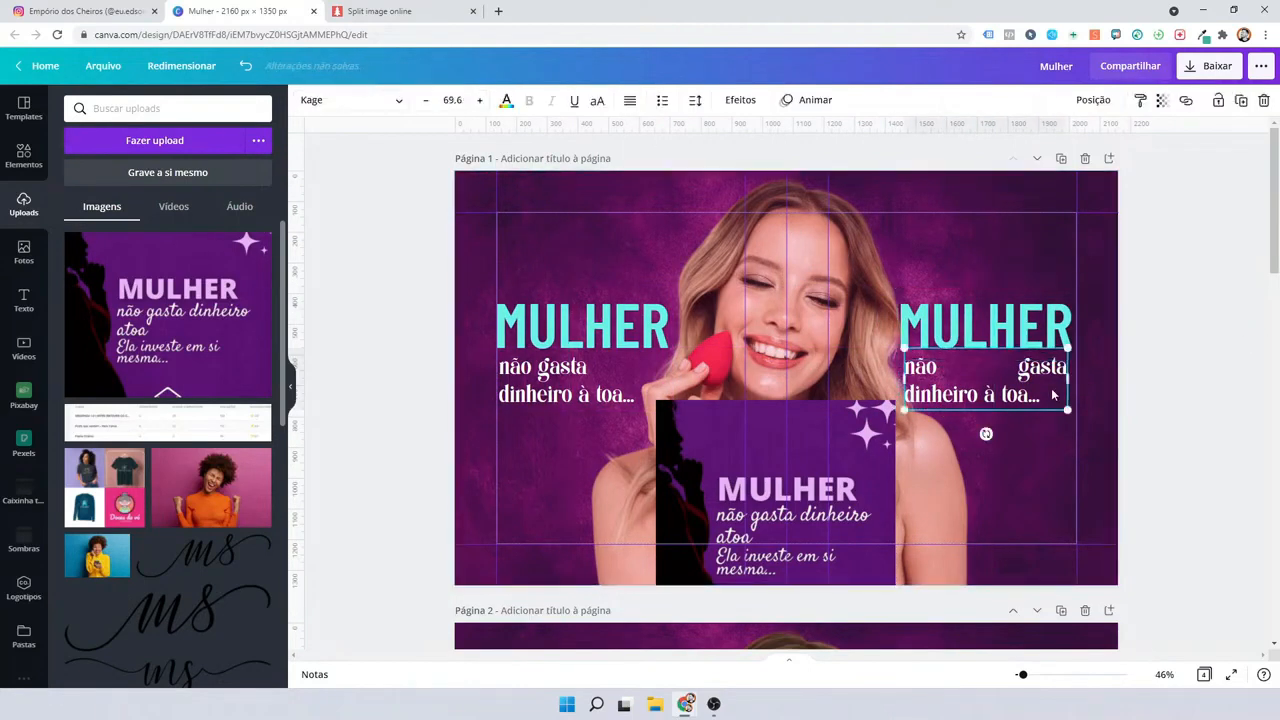
left_click(630, 101)
left_click(630, 101)
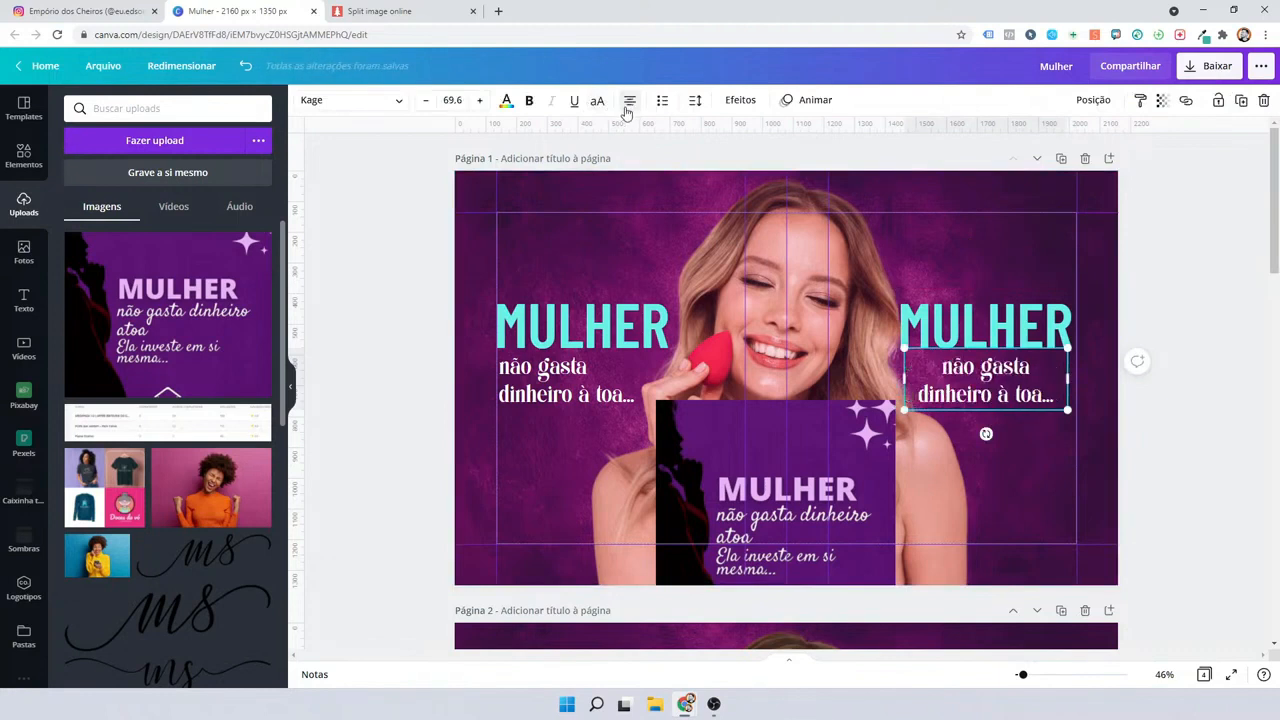
left_click(630, 101)
Raise the reference artwork slightly and replace the copied "MULHER" heading with "INVESTE", widened to fit on one line.
left_click(982, 340)
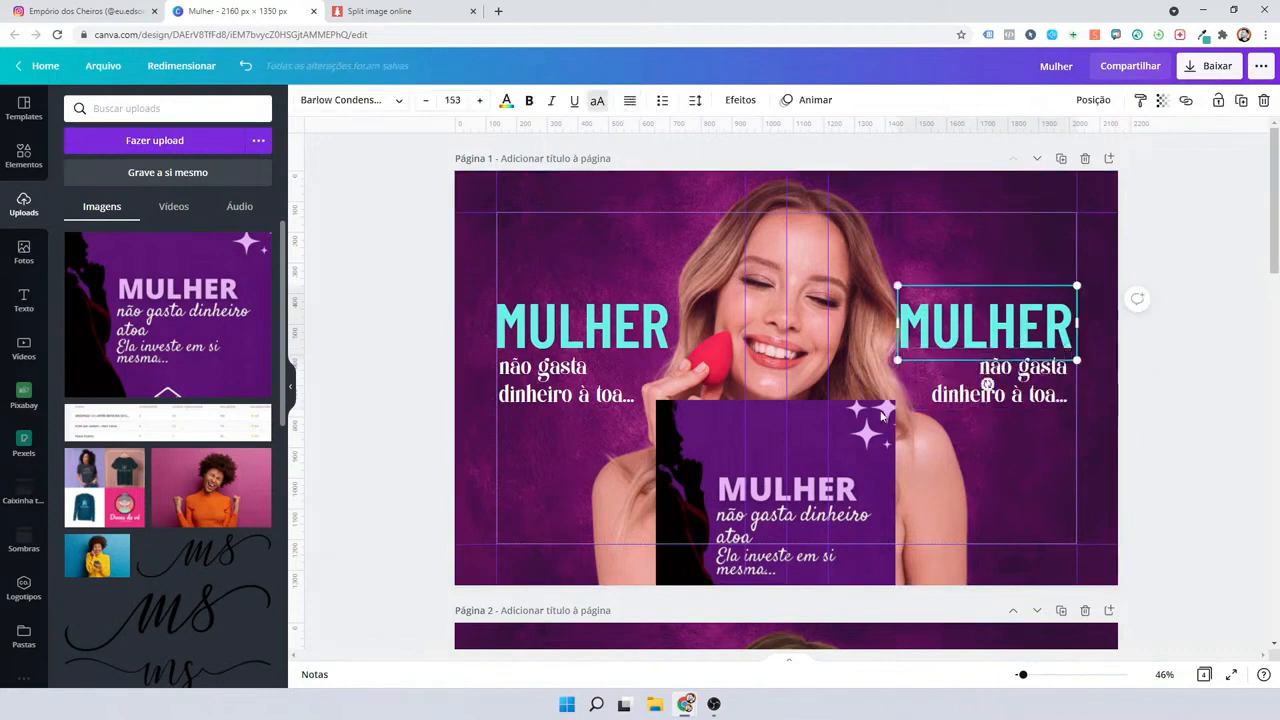
left_click_drag(771, 481, 744, 449)
left_click(984, 334)
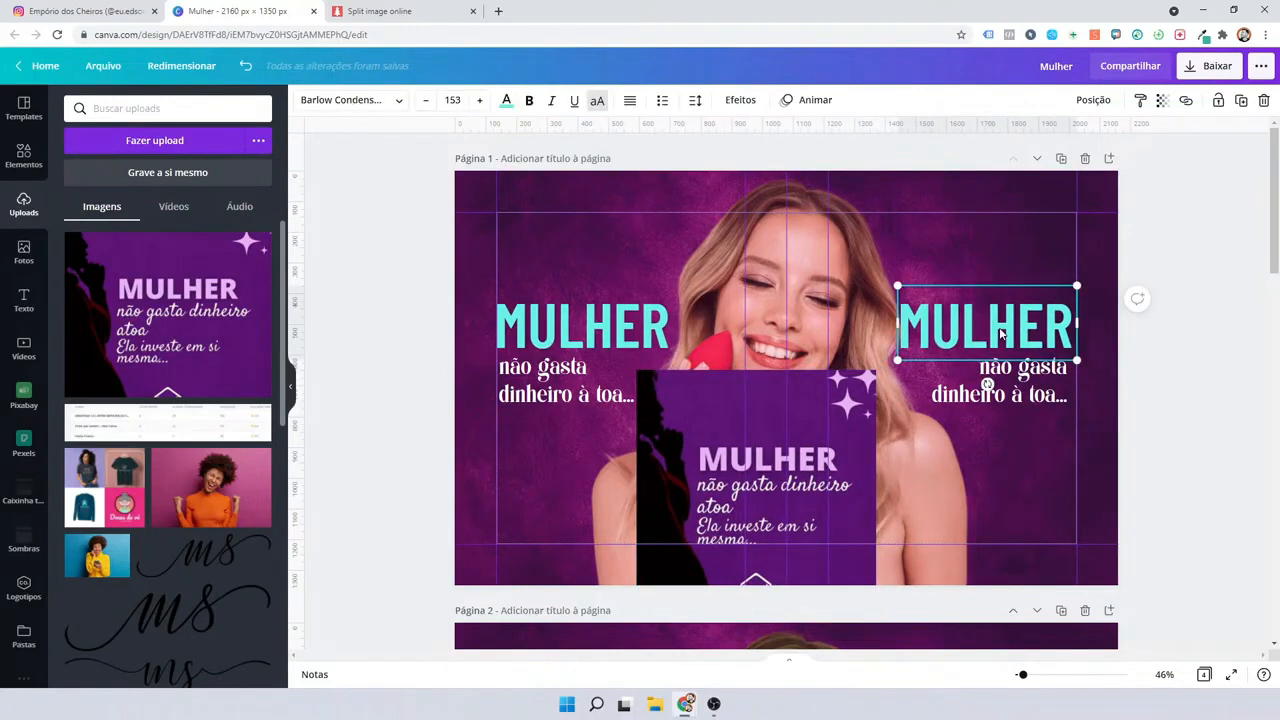
double_click(1001, 333)
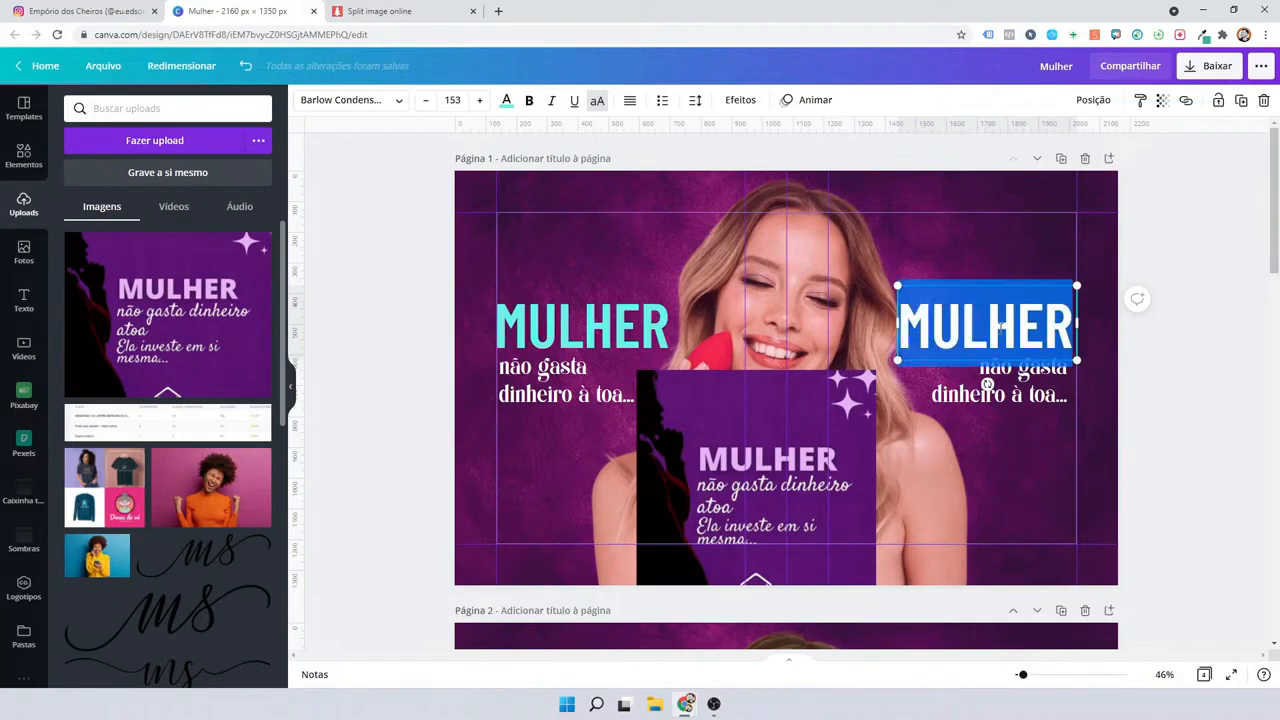
type("INVESTE")
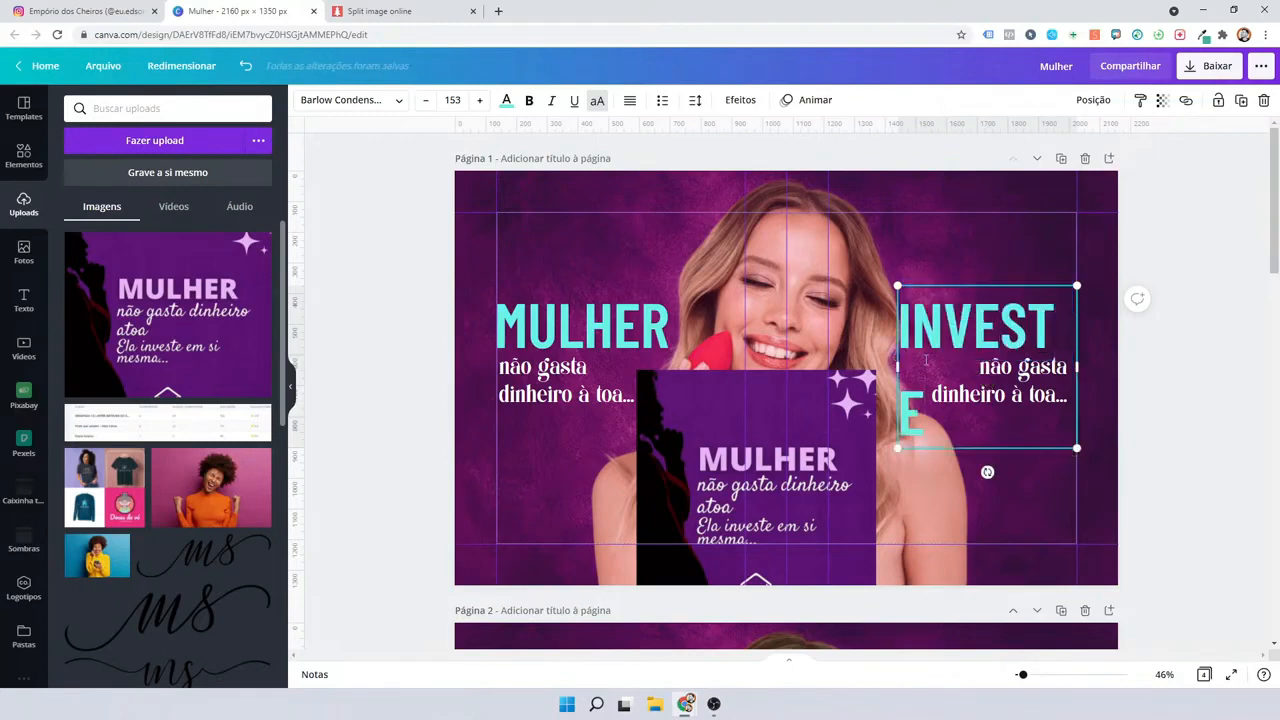
left_click_drag(897, 367, 876, 367)
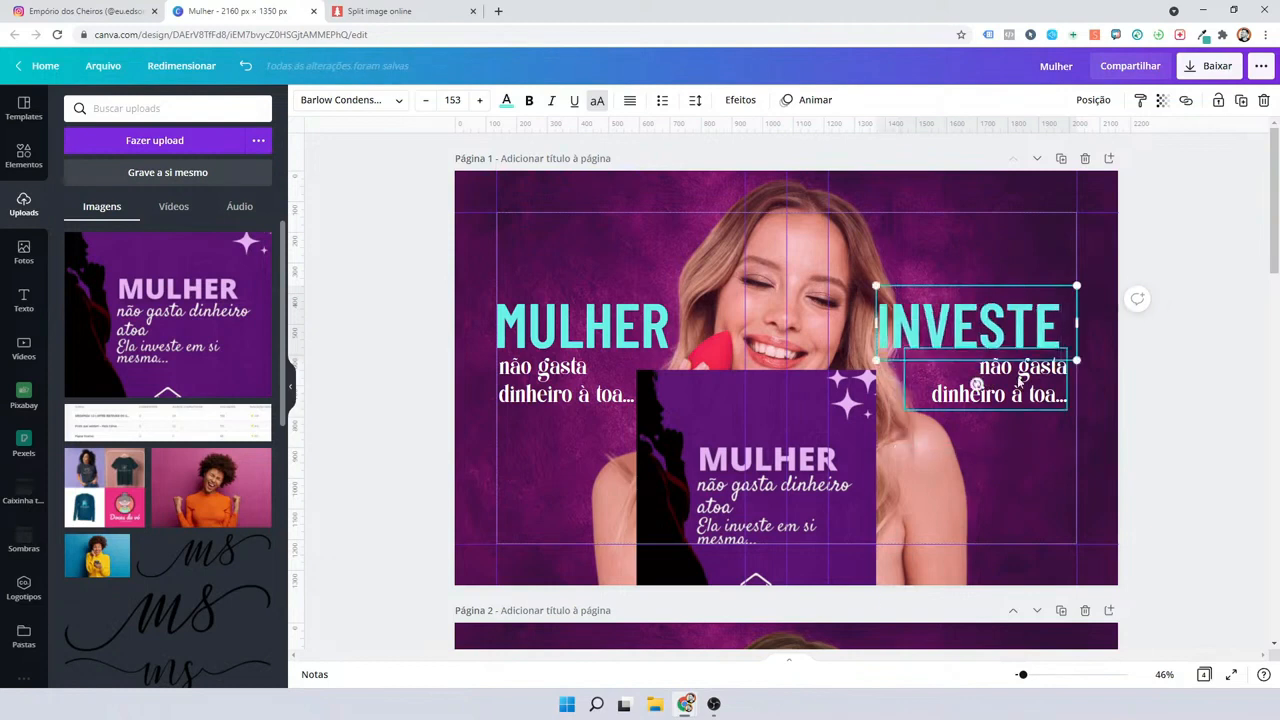
Replace the copied subtitle's text under "INVESTE" with "em si mesma...".
double_click(1019, 381)
type("e")
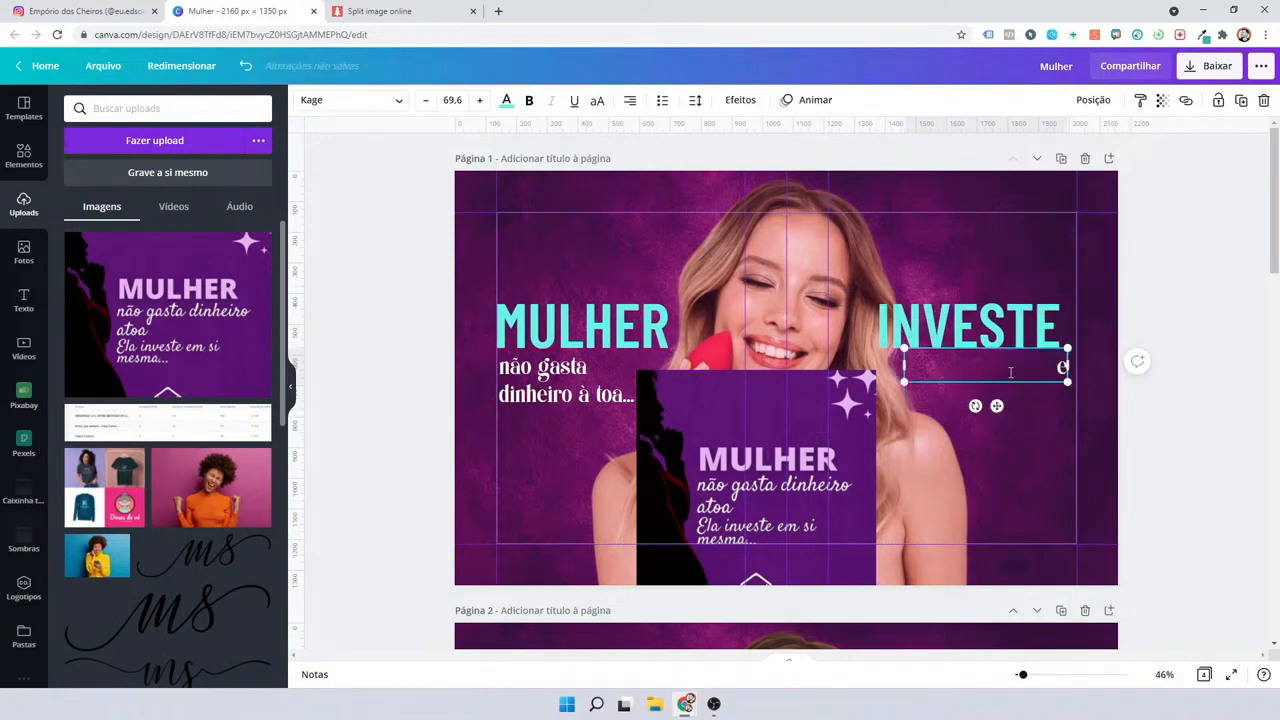
type("m si mesma!")
Shrink the "INVESTE" heading to size 137 and right-align it against the margin guide.
left_click(900, 330)
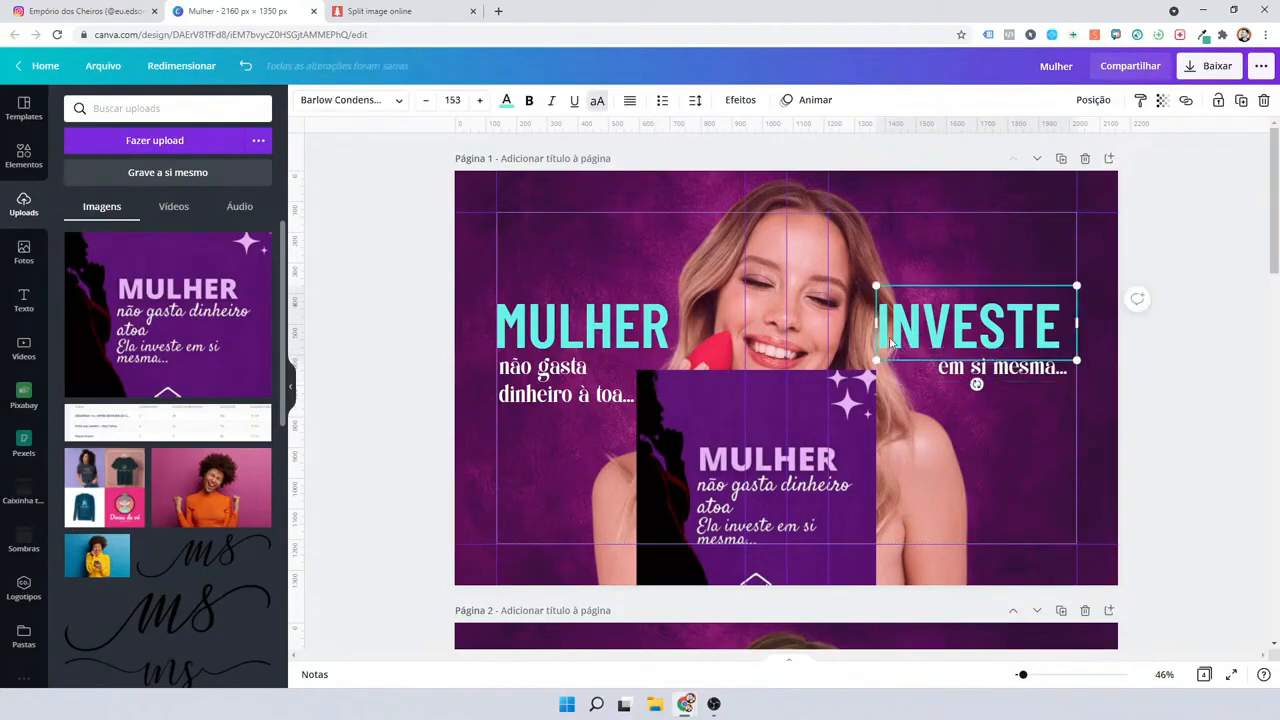
left_click_drag(876, 289, 896, 293)
double_click(1067, 330)
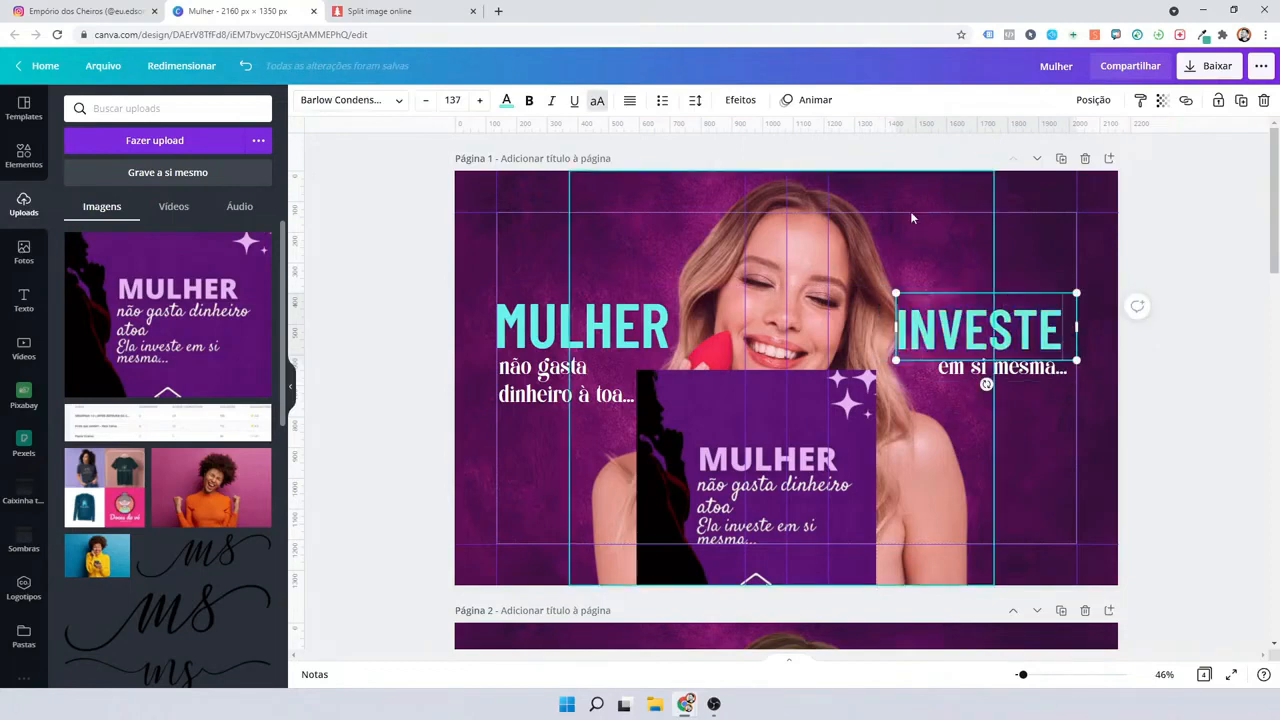
left_click(631, 101)
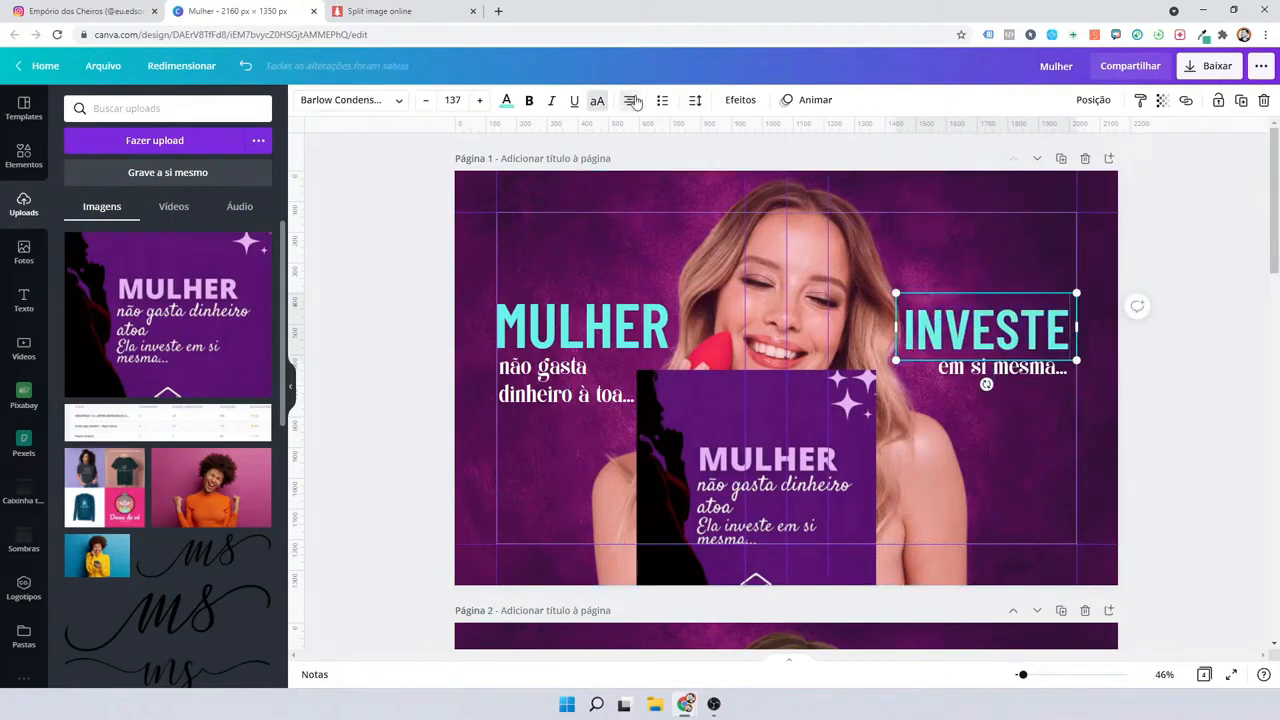
left_click(631, 101)
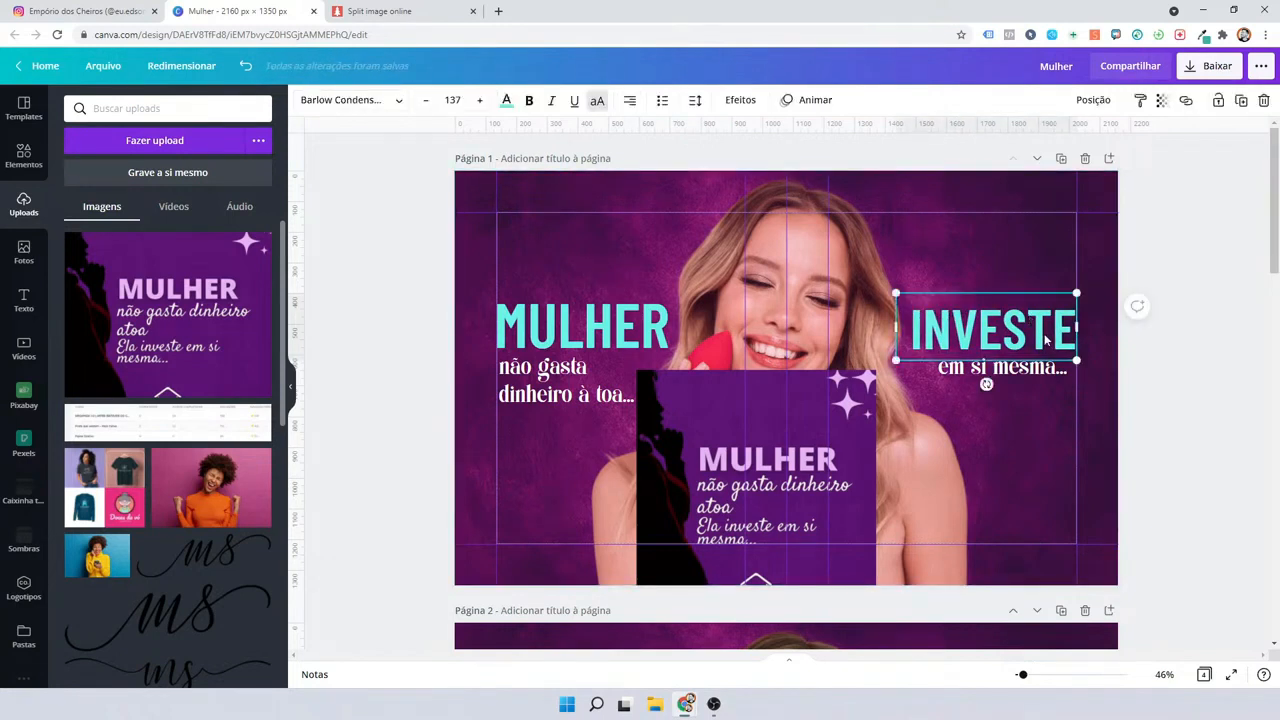
Duplicate the "INVESTE" heading directly above itself and change the copy's text to "ELA".
key("ctrl+d")
left_click_drag(1044, 333, 1040, 283)
double_click(1040, 283)
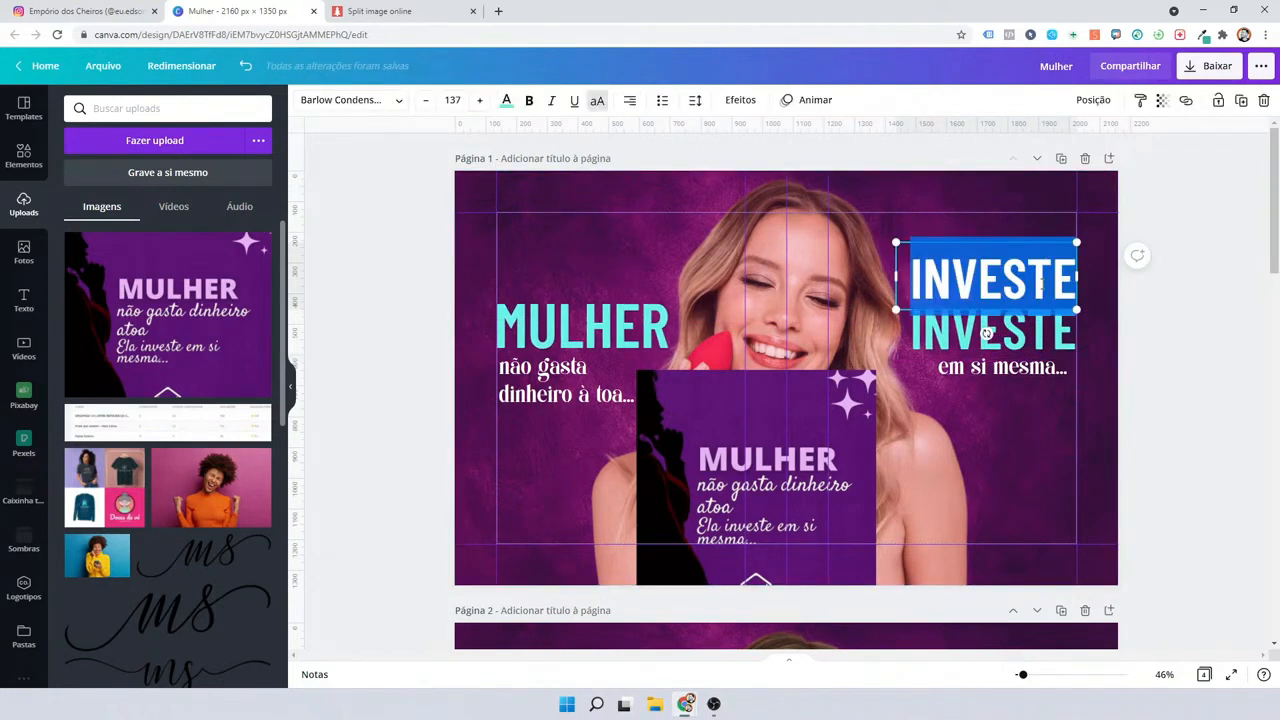
type("ELA")
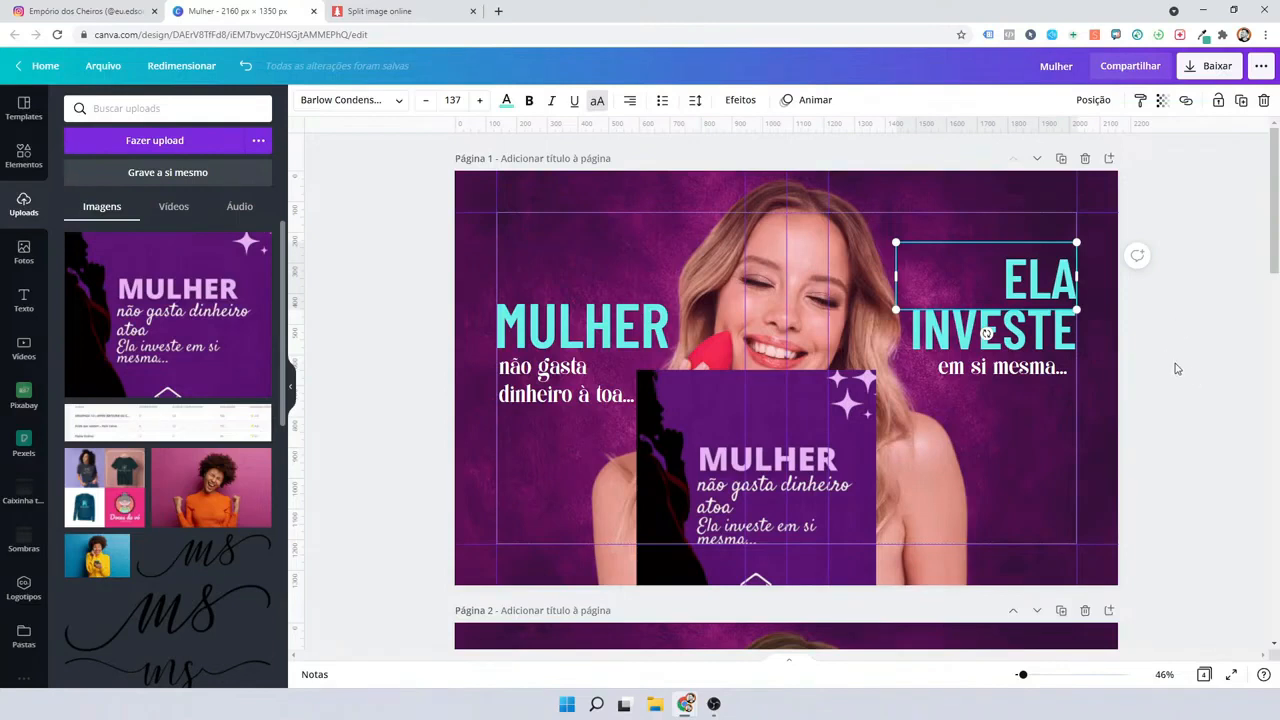
Shorten the subtitle under "INVESTE" to "em si...".
left_click(1066, 367)
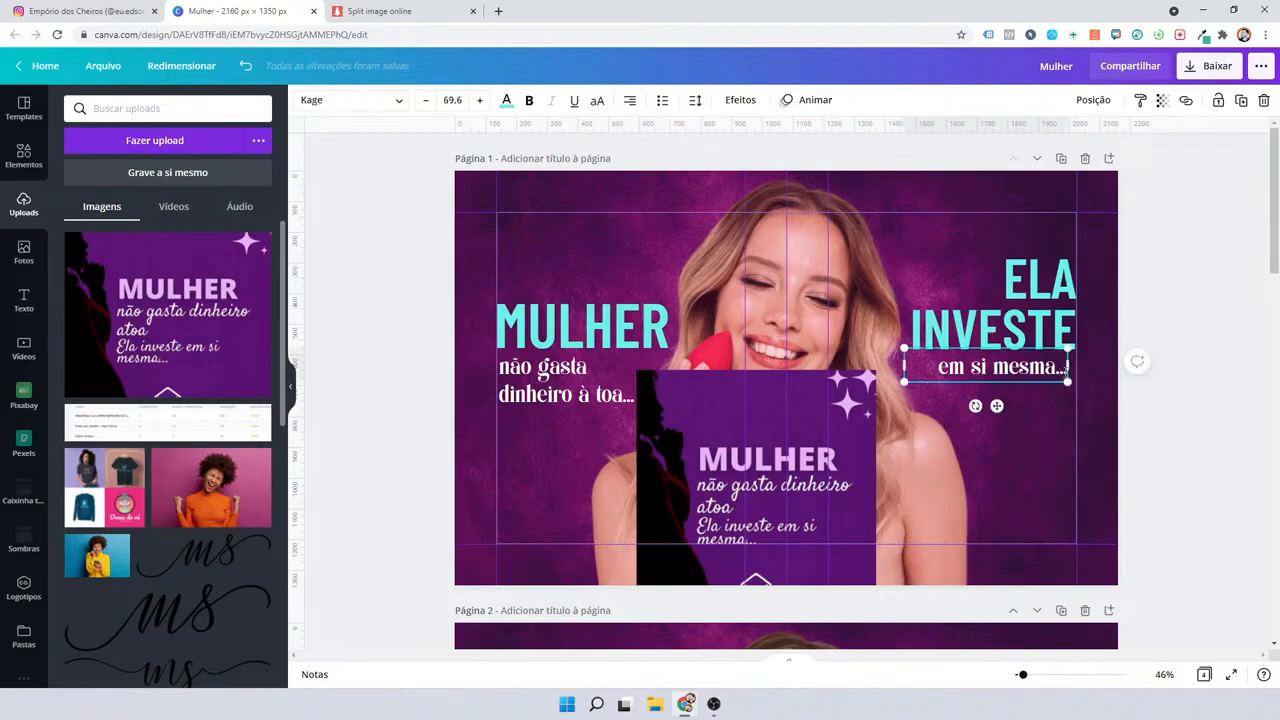
key("BackSpace")
key("BackSpace")
key("BackSpace")
key("BackSpace")
key("BackSpace")
key("BackSpace")
key("BackSpace")
key("BackSpace")
key("BackSpace")
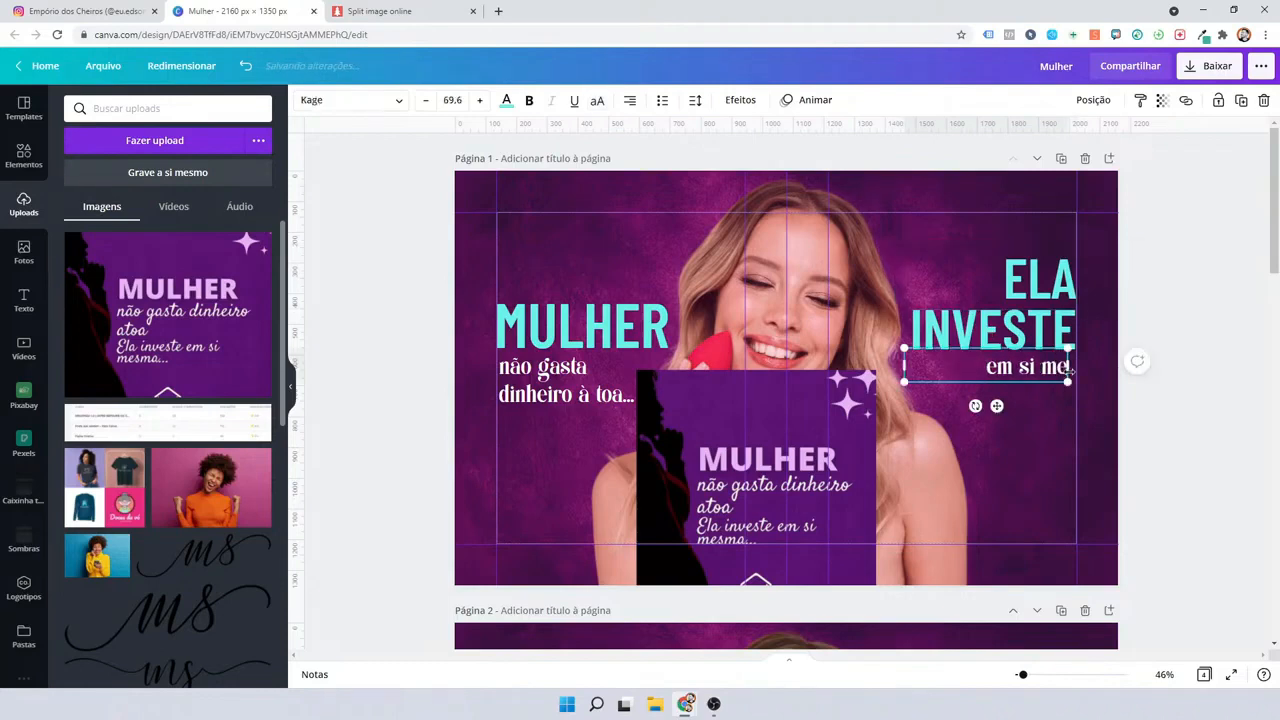
type("...")
left_click(1174, 224)
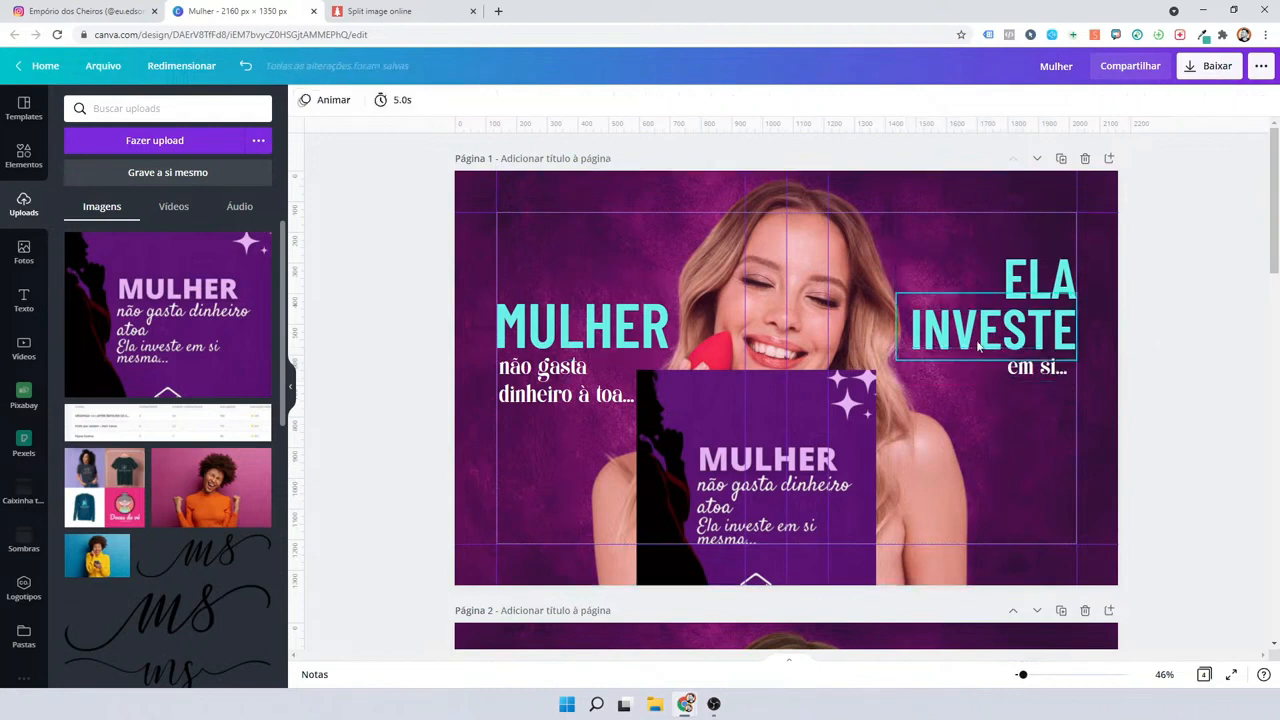
Move the "ELA", "INVESTE" and "em si..." texts down together, with the subtitle's edge on the margin guide.
left_click(1026, 244)
left_click(1038, 370, "shift")
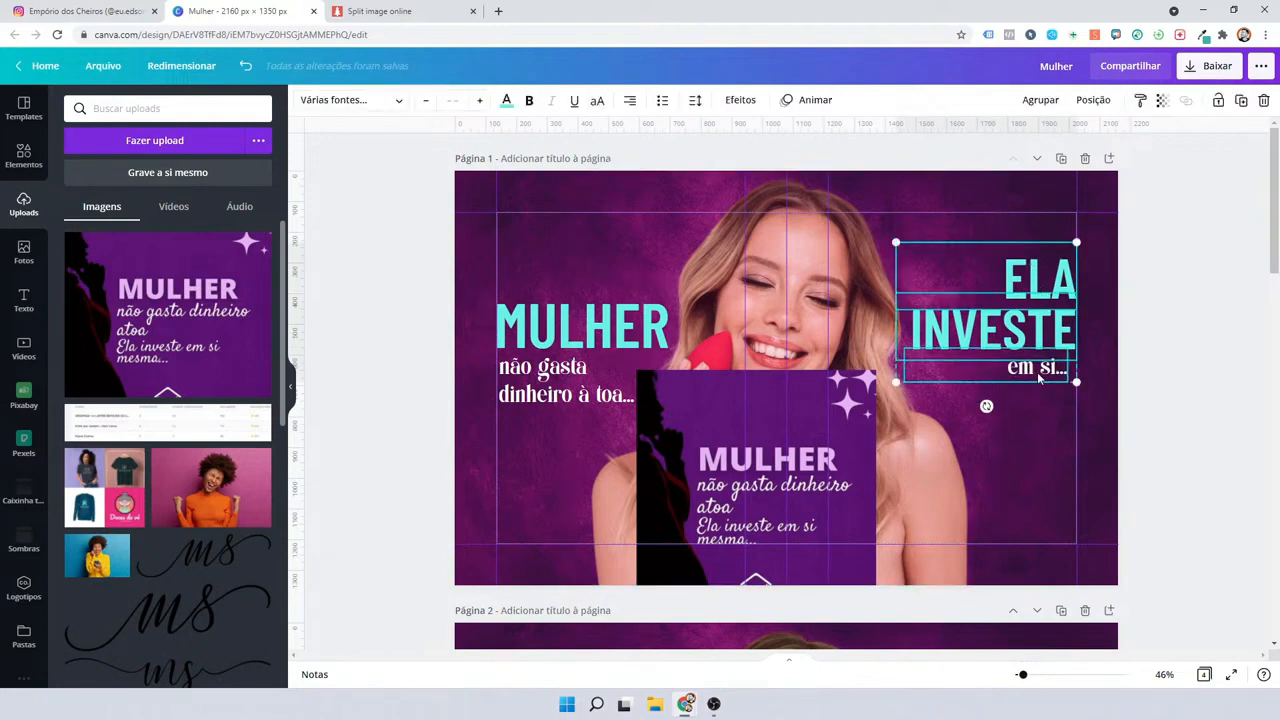
left_click_drag(1040, 380, 1056, 400)
left_click(1088, 402)
Replace the ellipsis in the "em si..." subtitle with a single period.
left_click(1042, 402)
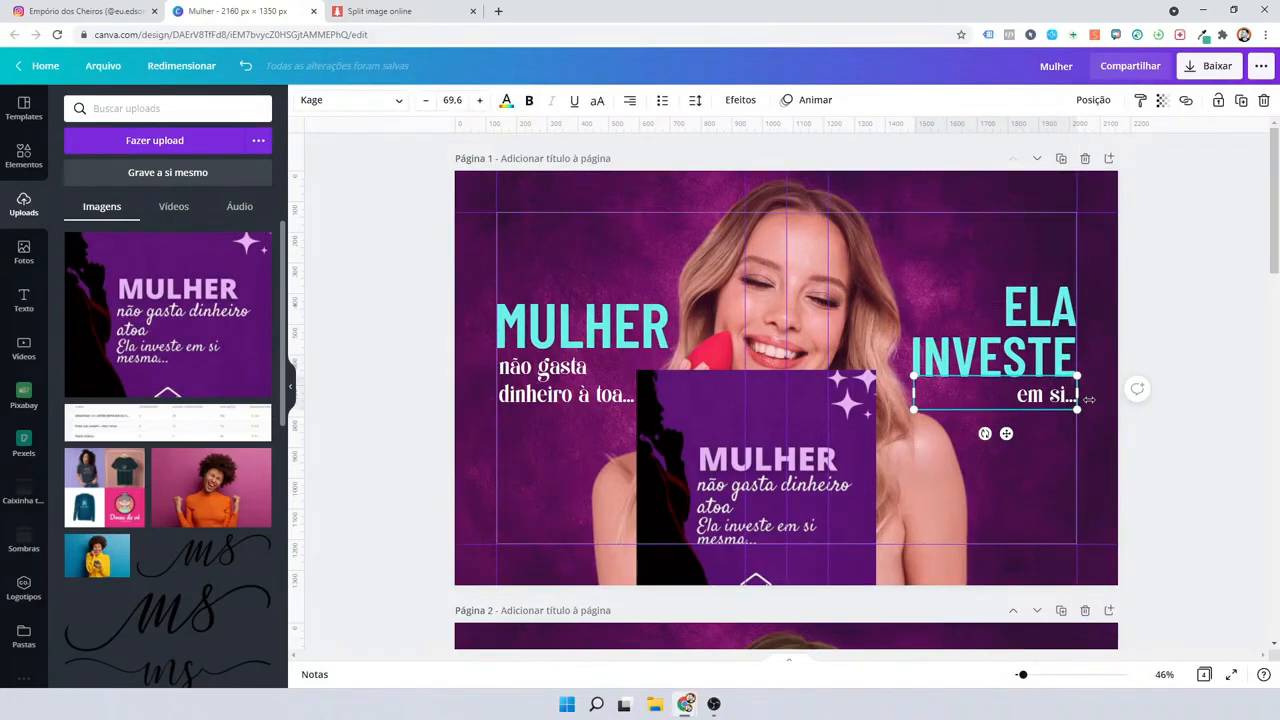
key("BackSpace")
key("BackSpace")
key("BackSpace")
type("!")
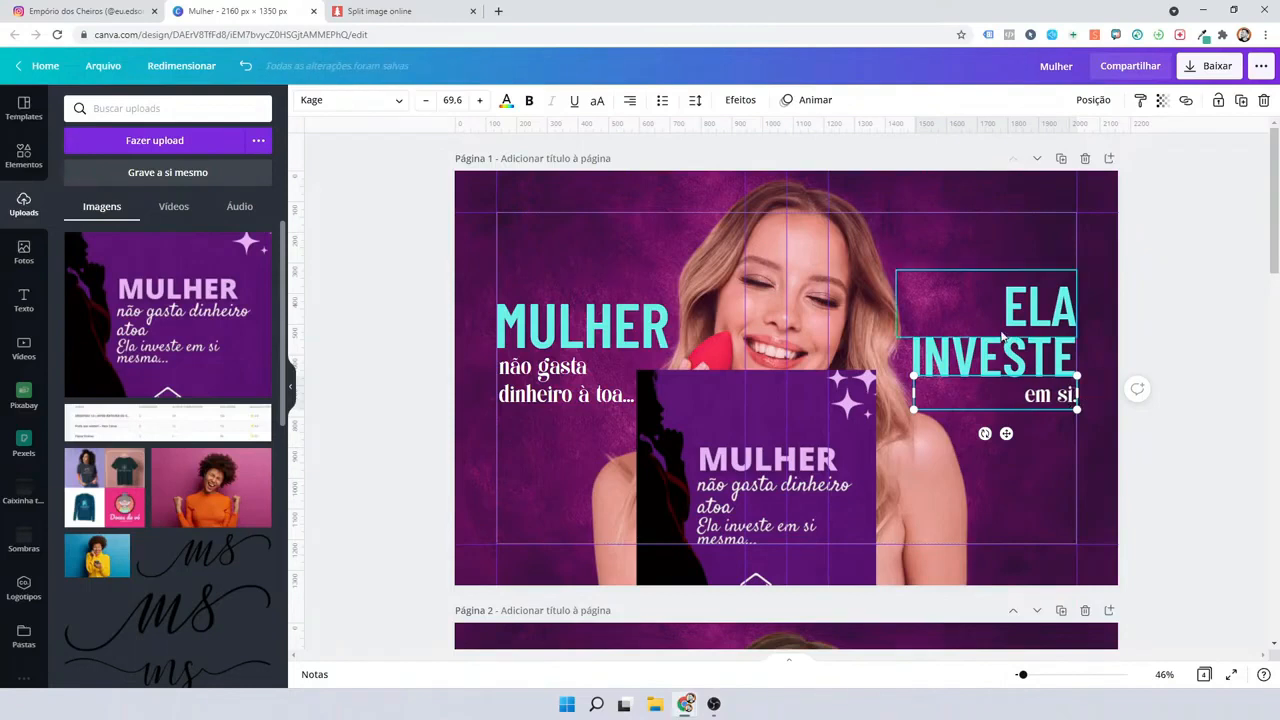
left_click(1158, 372)
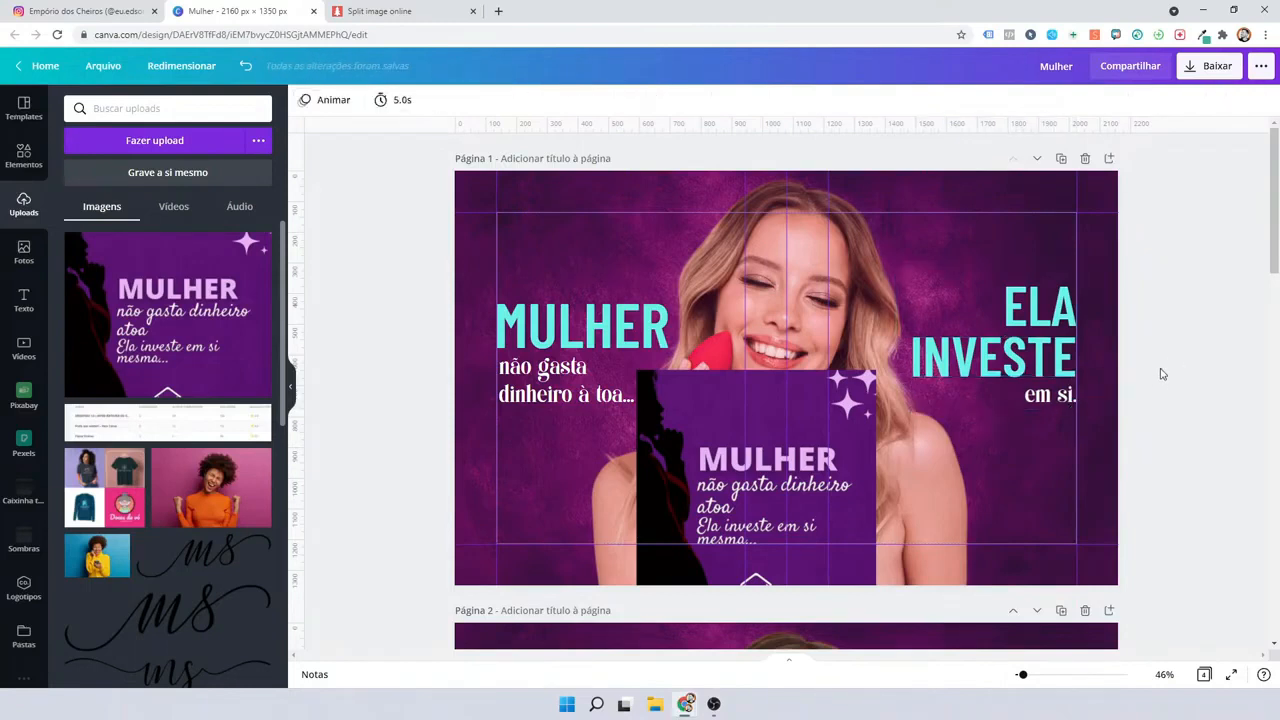
Delete the "em si." subtitle and place a copy of the "INVESTE" heading beneath the original, reading "EM SI.".
left_click(1059, 399)
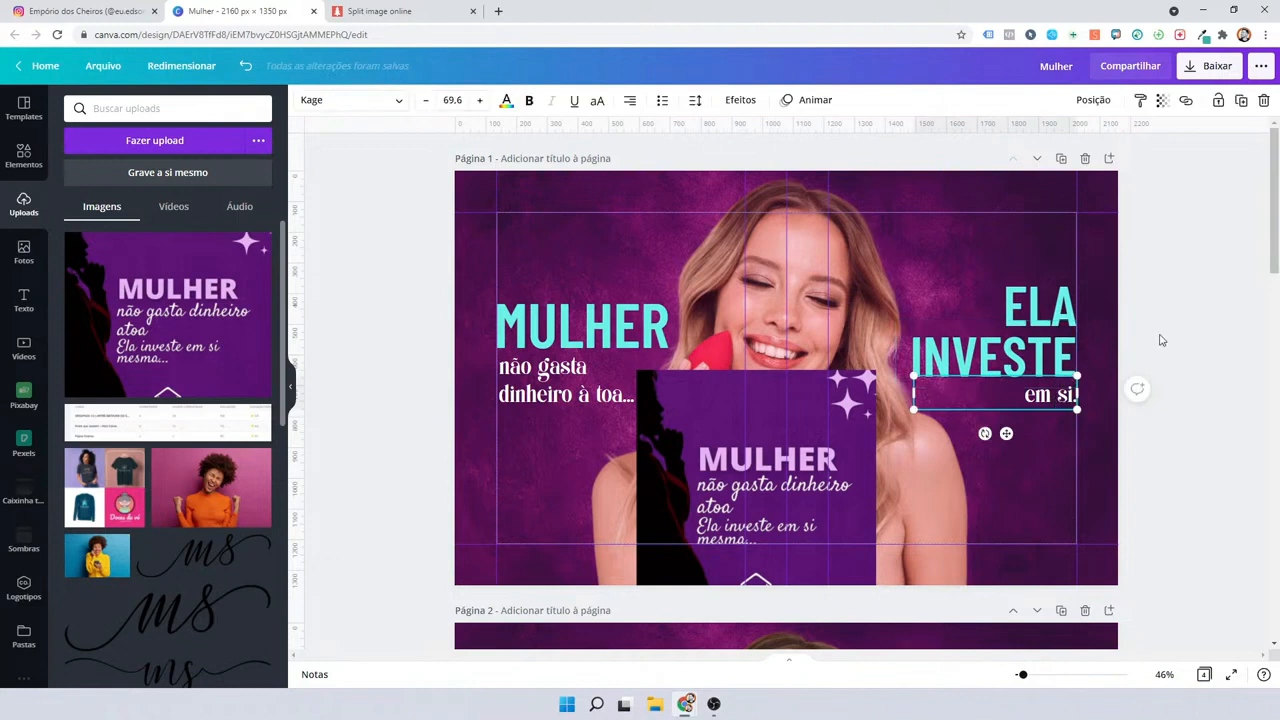
key("Delete")
left_click(1070, 362)
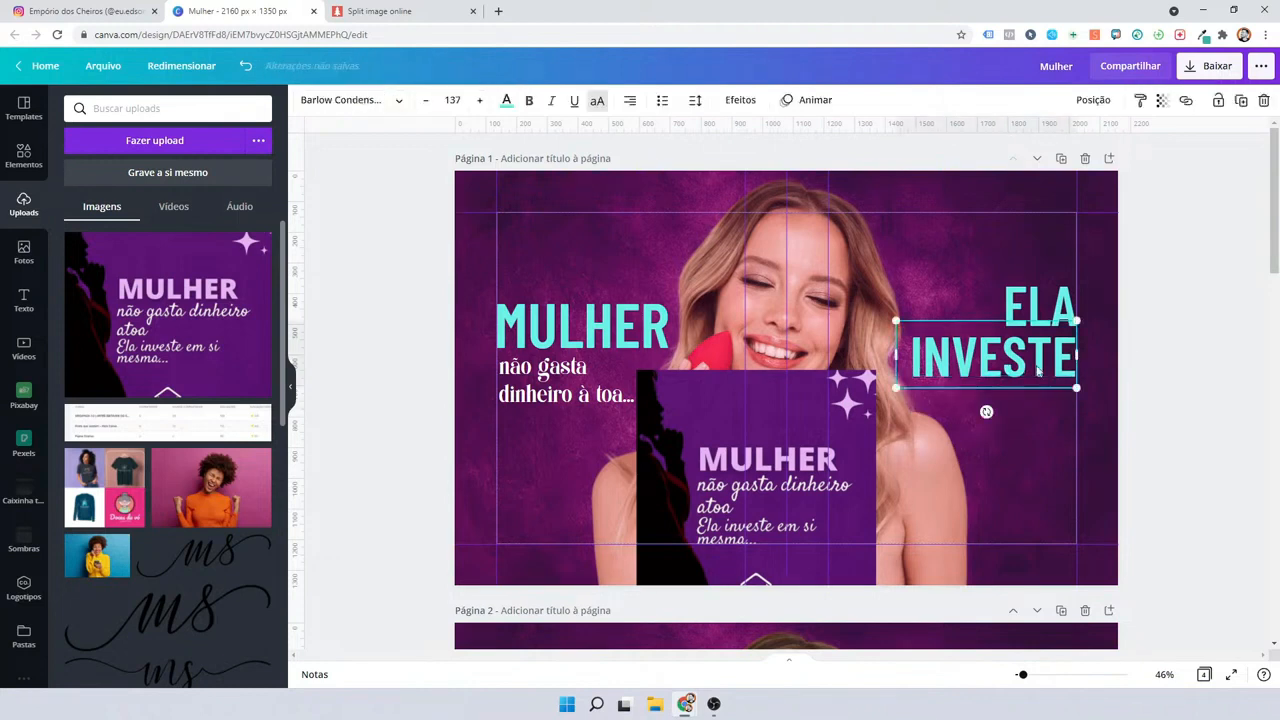
key("ctrl+d")
double_click(1056, 422)
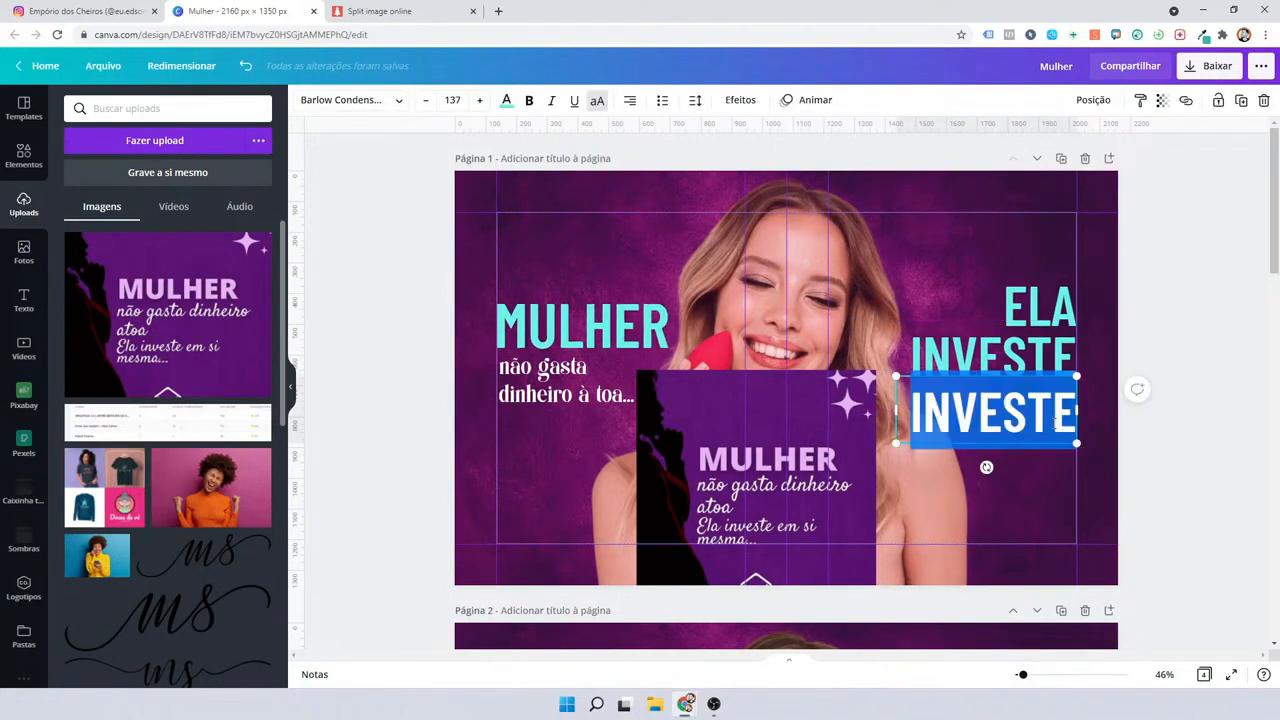
type("EM SI")
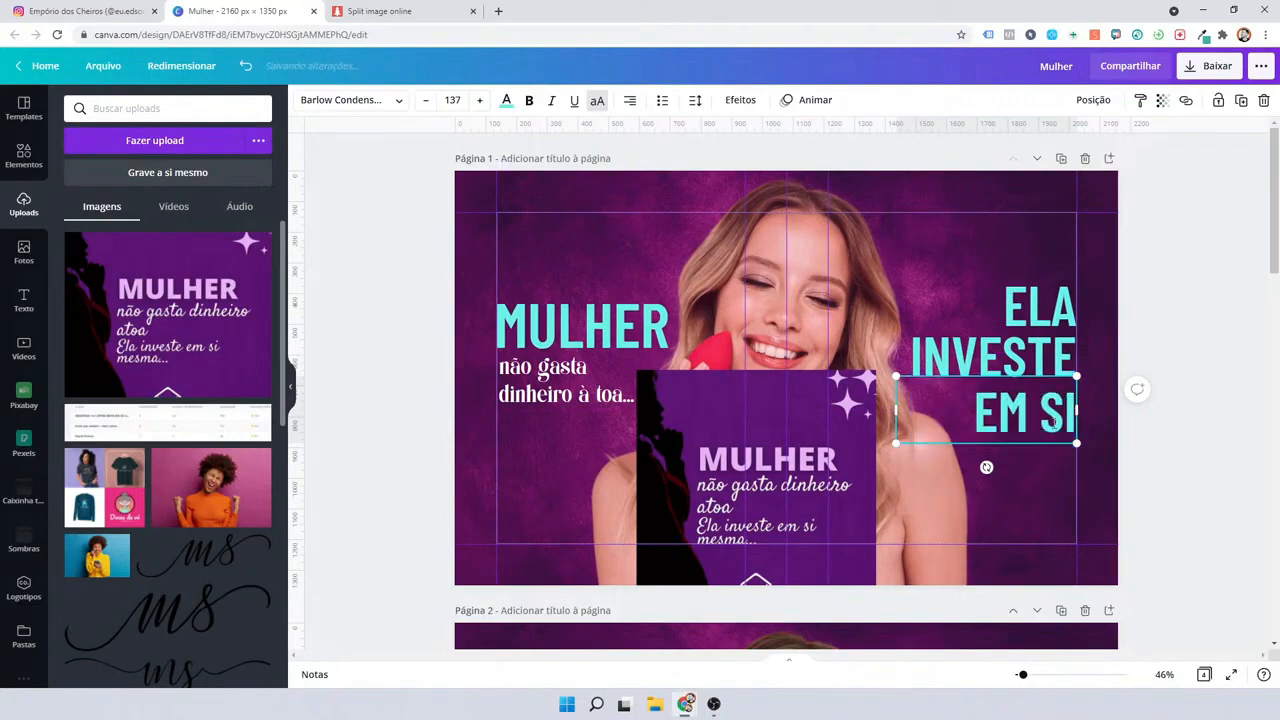
type(".")
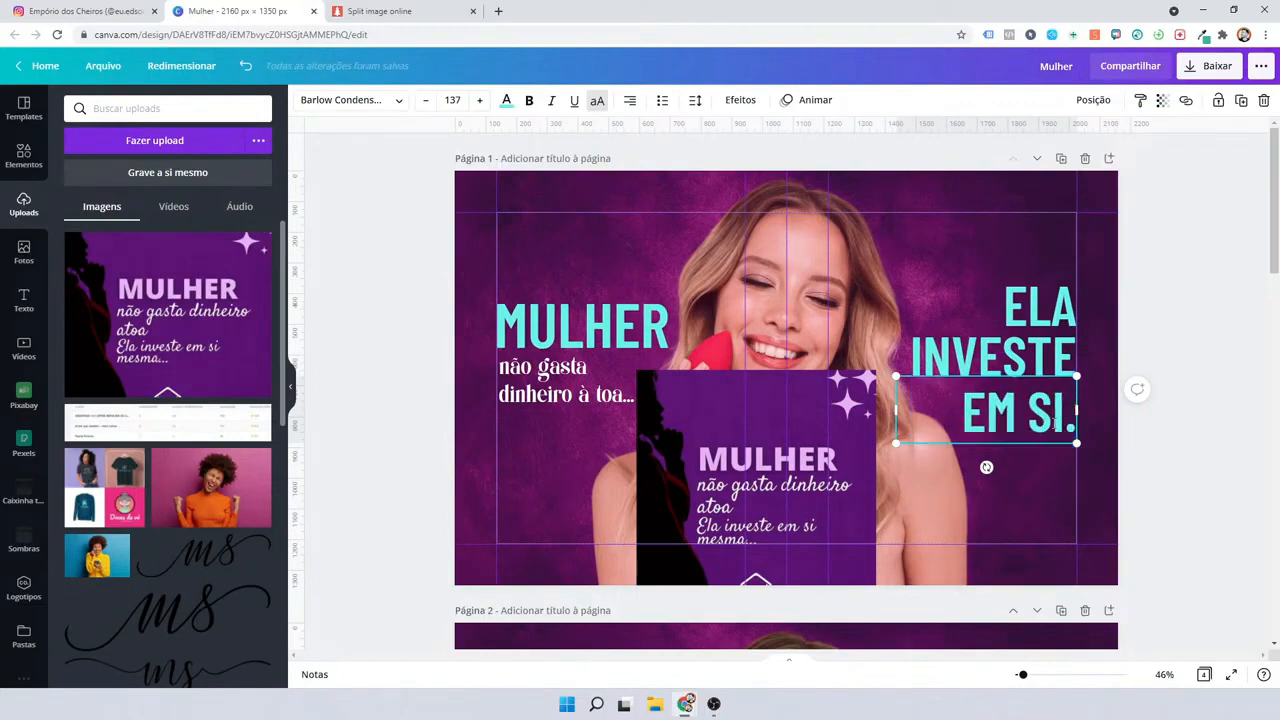
key("BackSpace")
type(".")
left_click(656, 351)
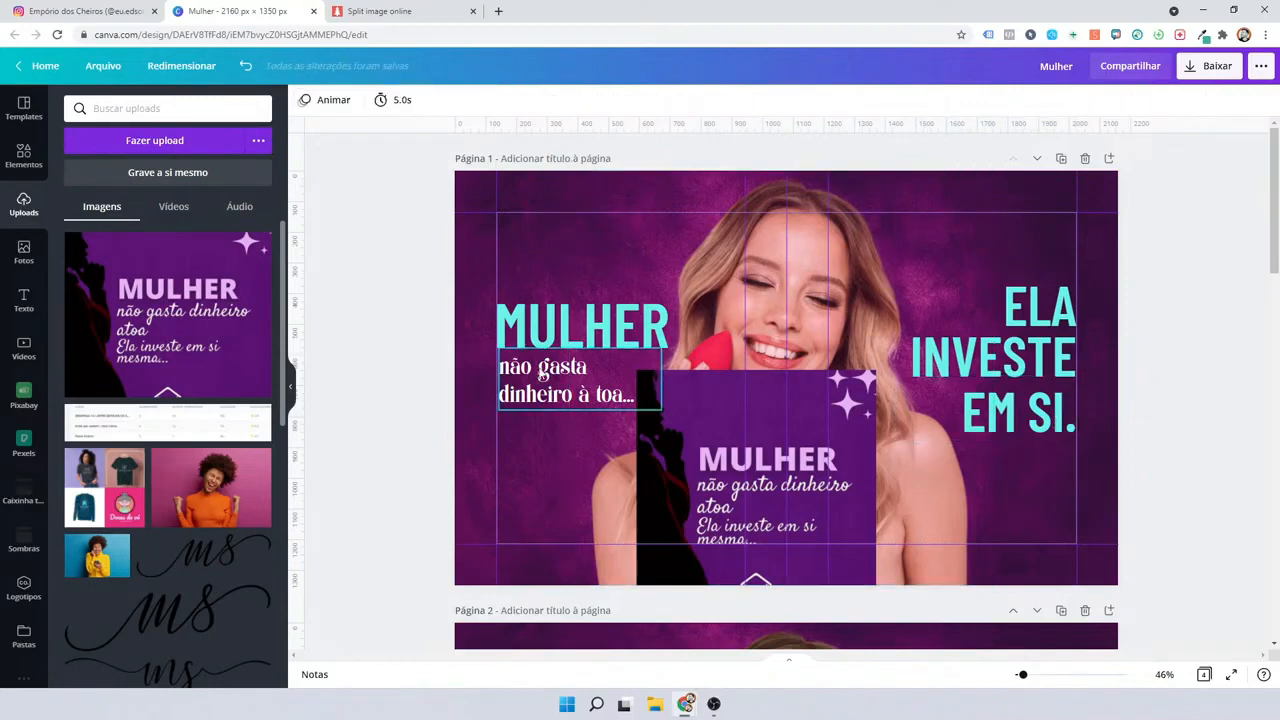
Set the "não gasta dinheiro à toa..." subtitle in uppercase Barlow Condensed Bold at size 67.5, in a narrower box.
left_click(563, 330)
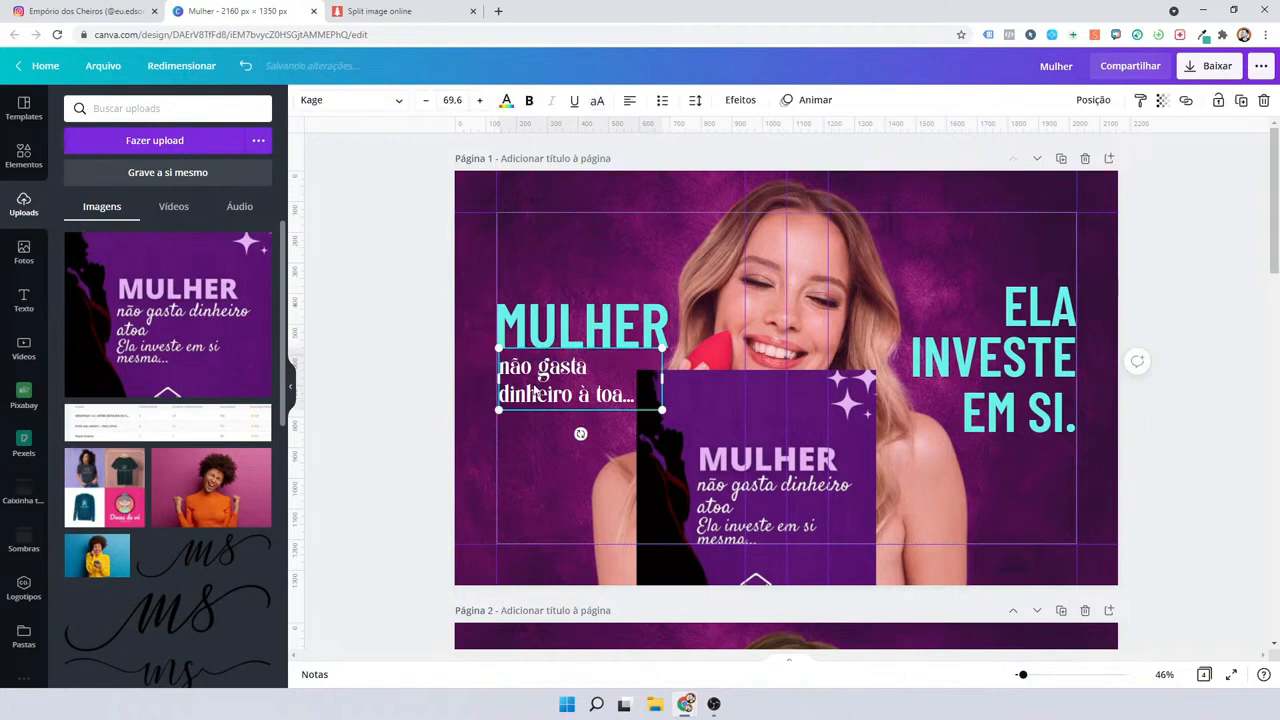
left_click(358, 104)
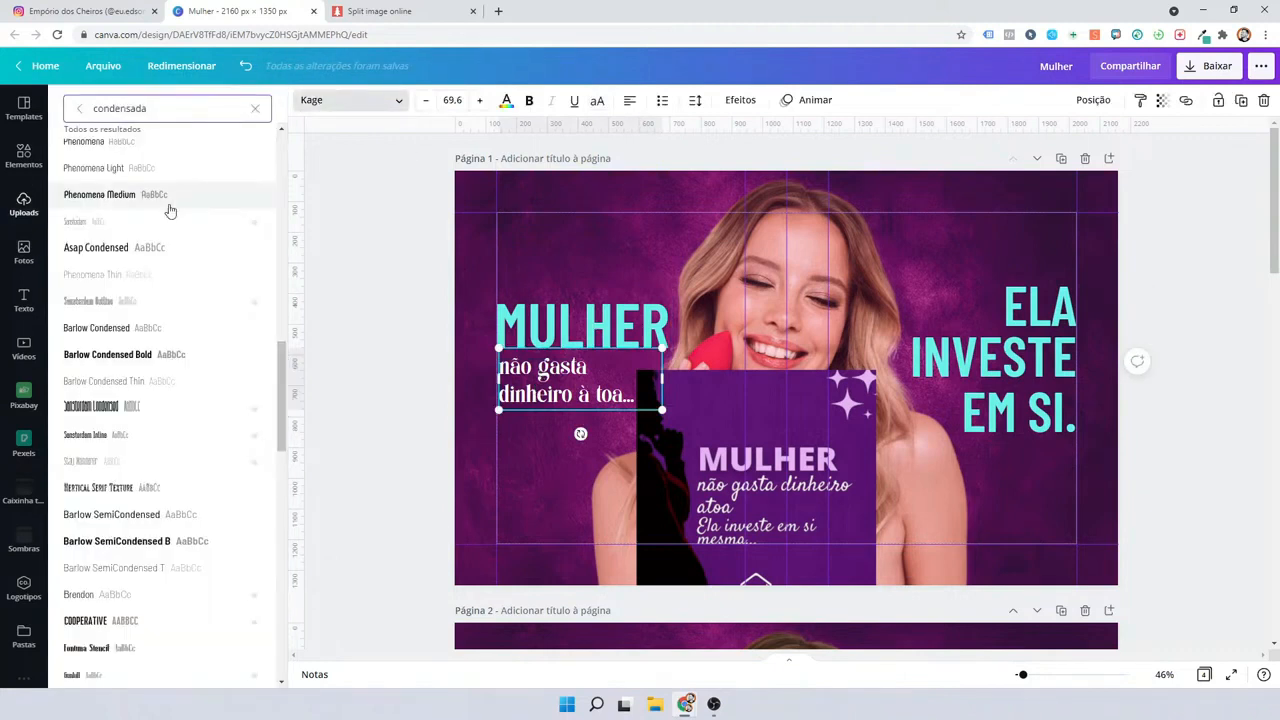
left_click(178, 331)
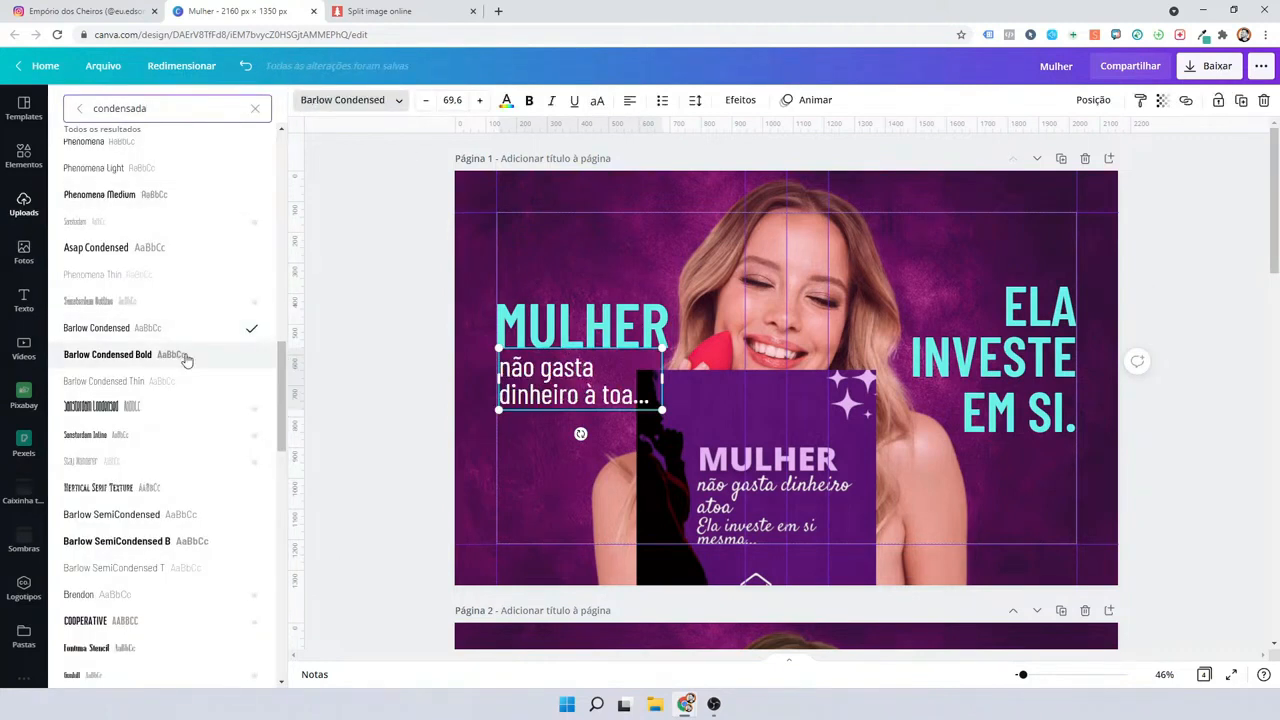
left_click(181, 354)
left_click_drag(663, 377, 632, 378)
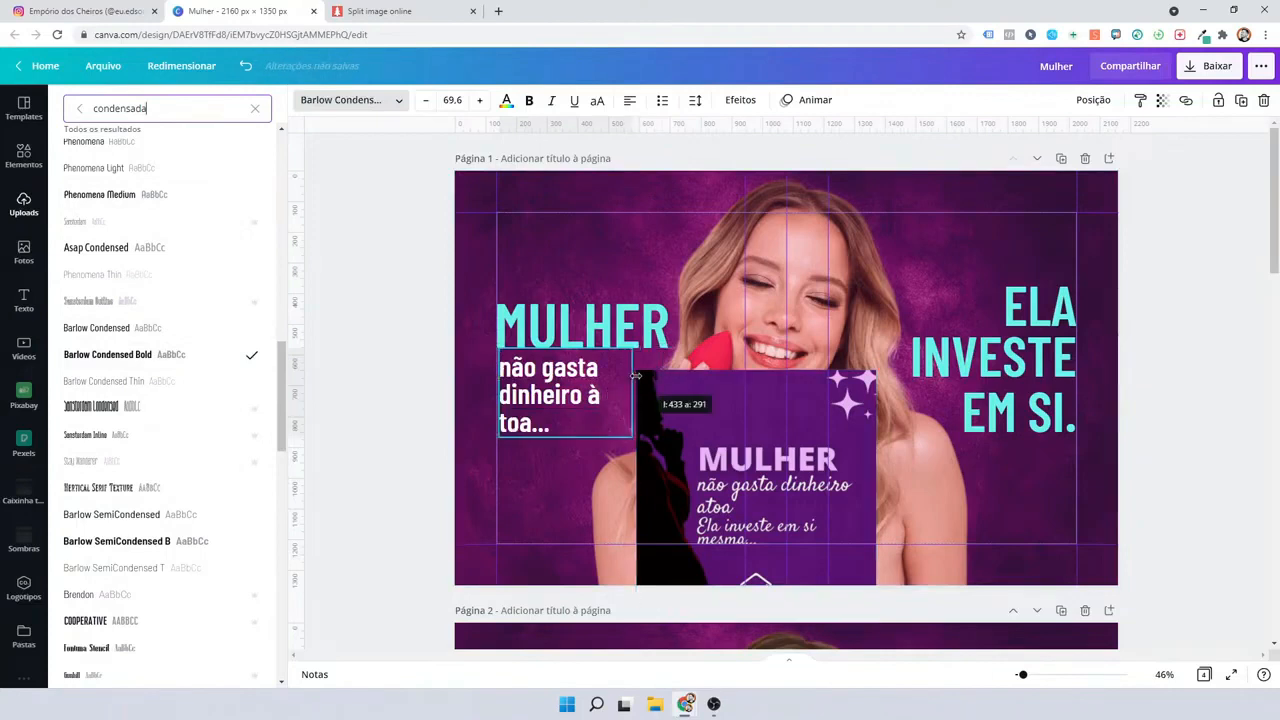
left_click(597, 102)
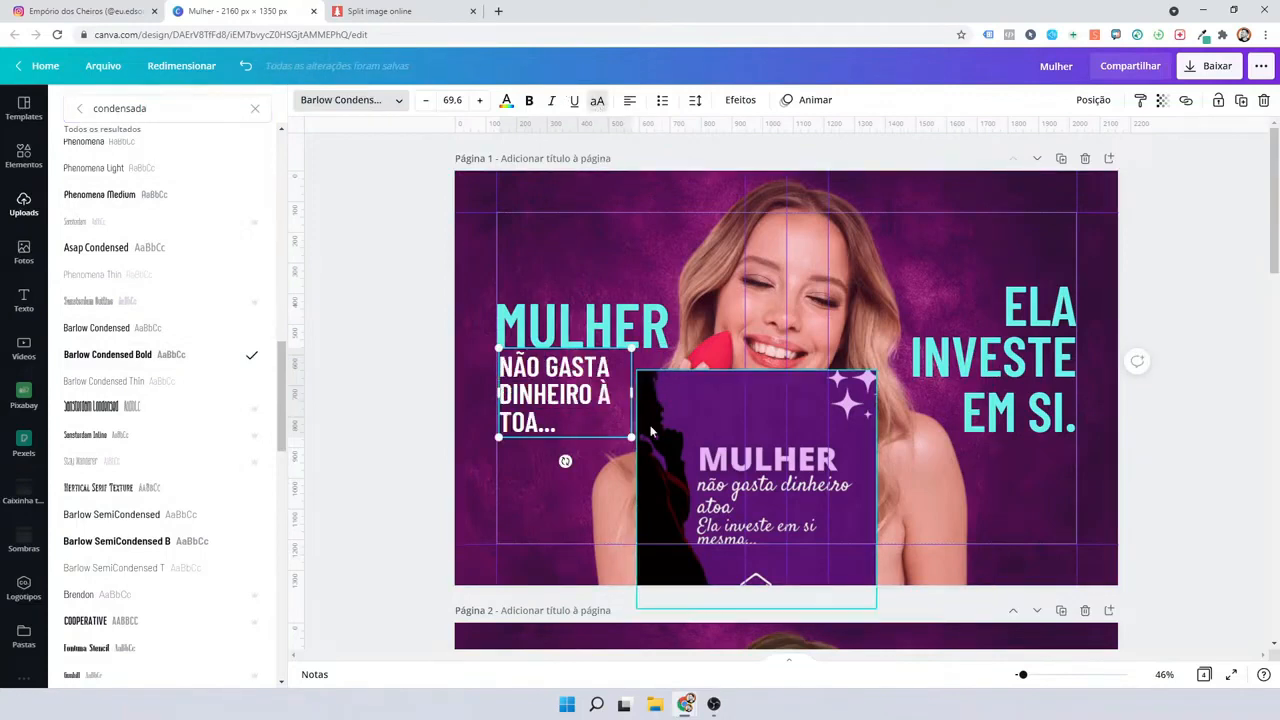
mouse_move(626, 440)
left_mouse_down()
mouse_move(636, 446)
mouse_move(620, 430)
mouse_move(645, 399)
mouse_move(678, 404)
mouse_move(598, 408)
mouse_move(619, 435)
left_mouse_up()
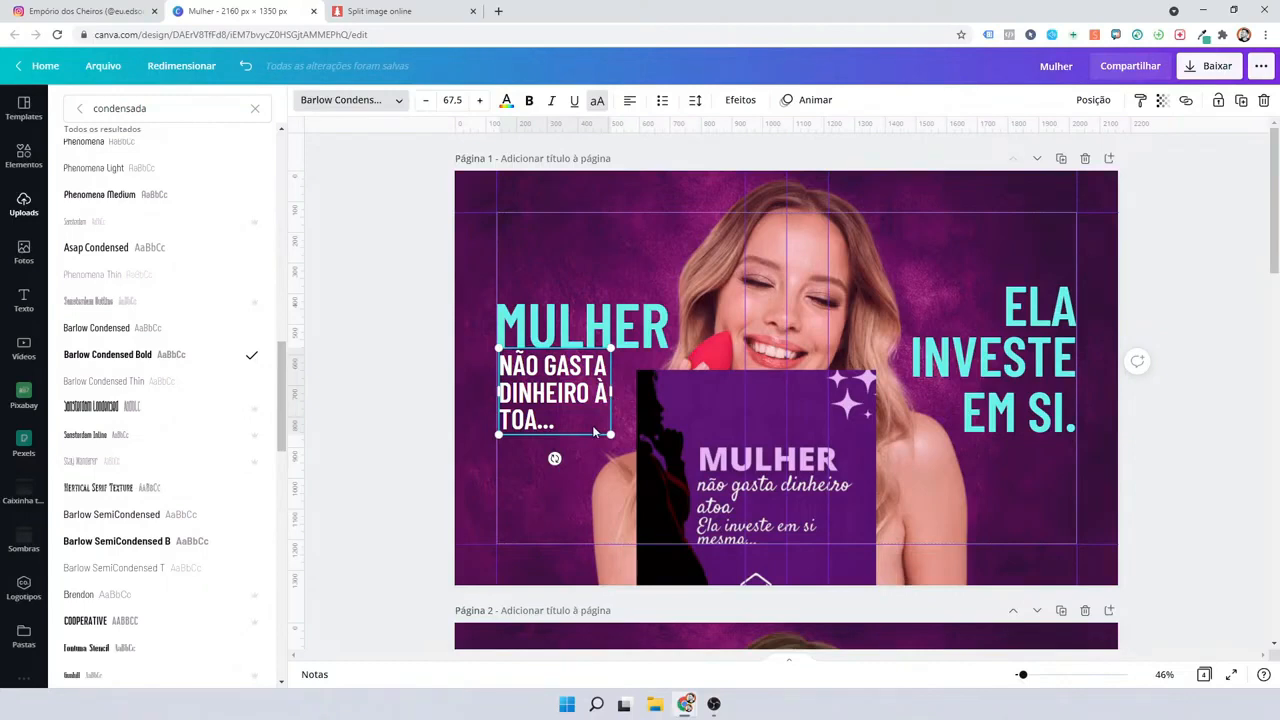
Shorten the subtitle under "MULHER" to "NÃO GASTA DINHEIRO" and enlarge it to nearly the heading's width.
left_click(592, 425)
key("BackSpace")
key("BackSpace")
key("BackSpace")
key("BackSpace")
key("BackSpace")
key("BackSpace")
key("BackSpace")
key("BackSpace")
key("BackSpace")
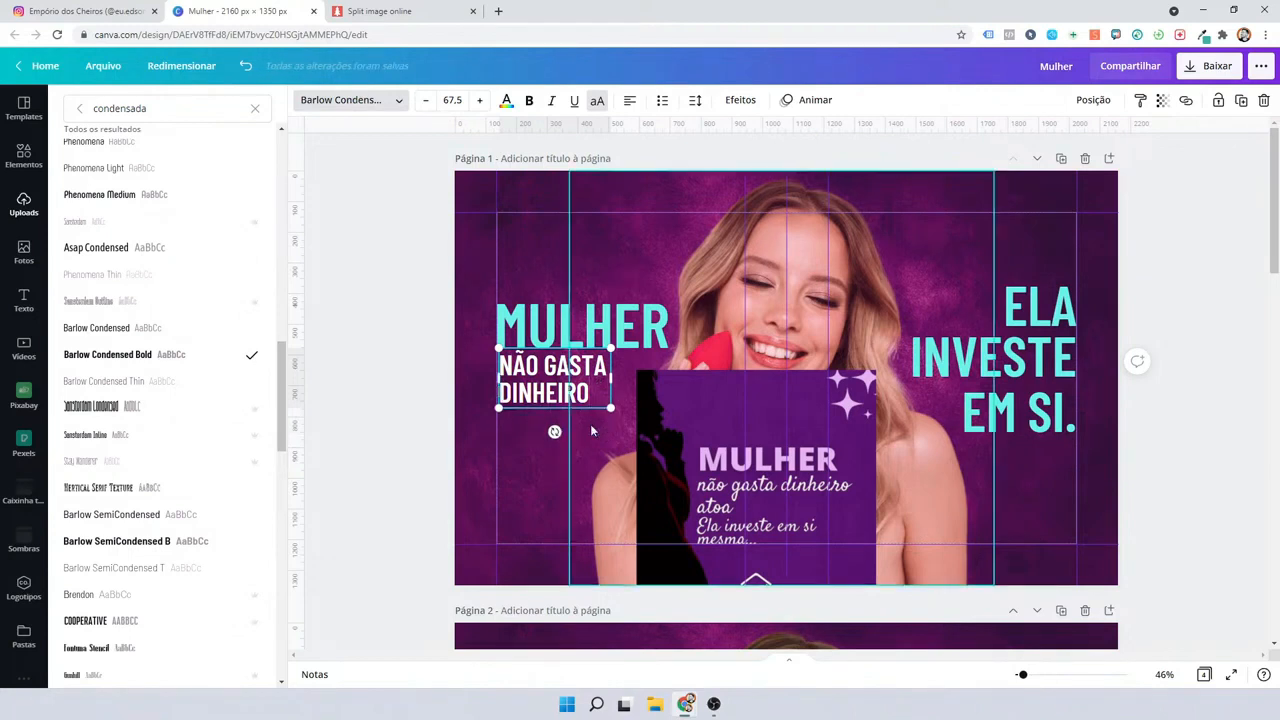
left_click_drag(611, 407, 729, 450)
left_click(736, 450)
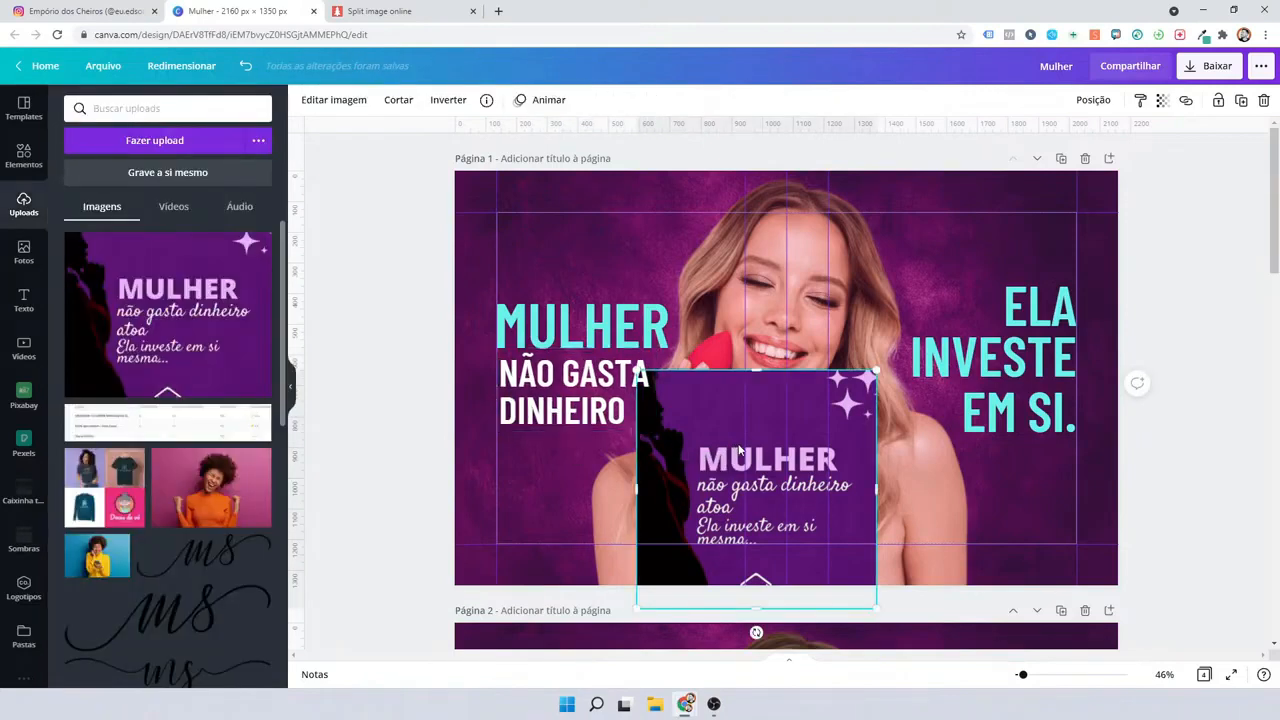
Delete the copy of the original reference artwork covering the woman on page 1.
key("Delete")
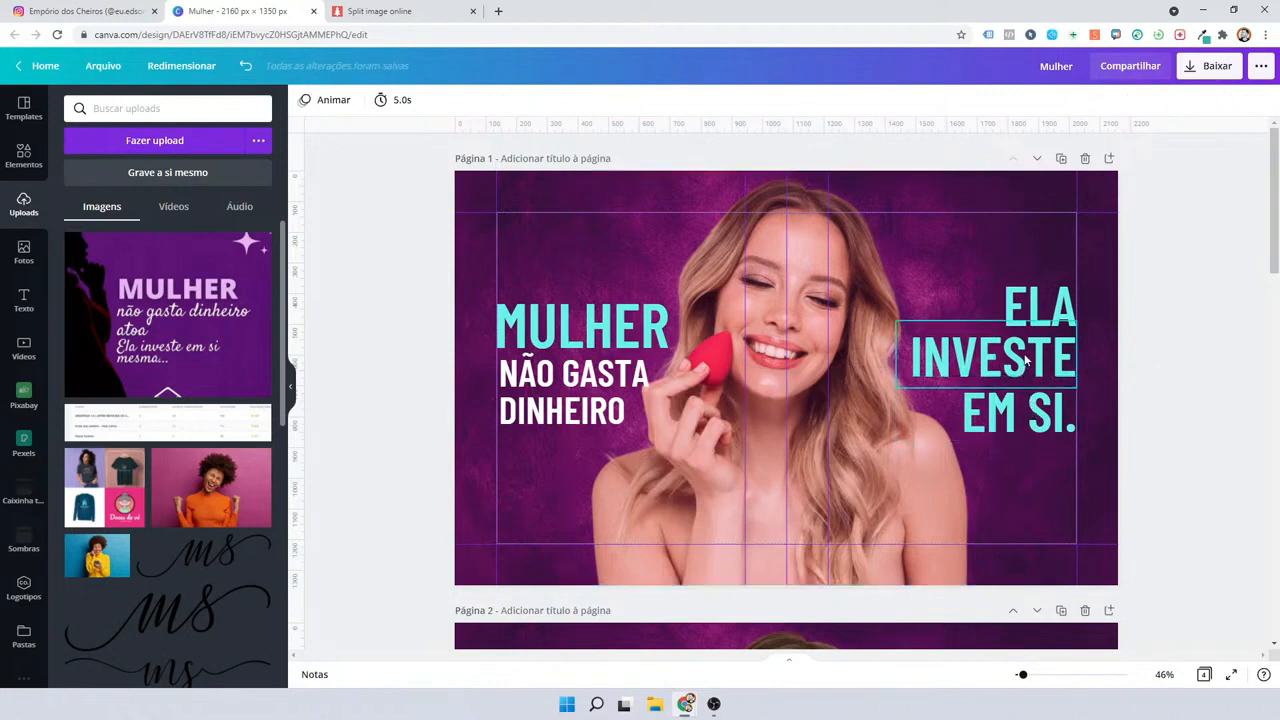
Try reducing the "NÃO GASTA DINHEIRO" subtitle to size 88 beneath the "MULHER" heading.
left_click(590, 400)
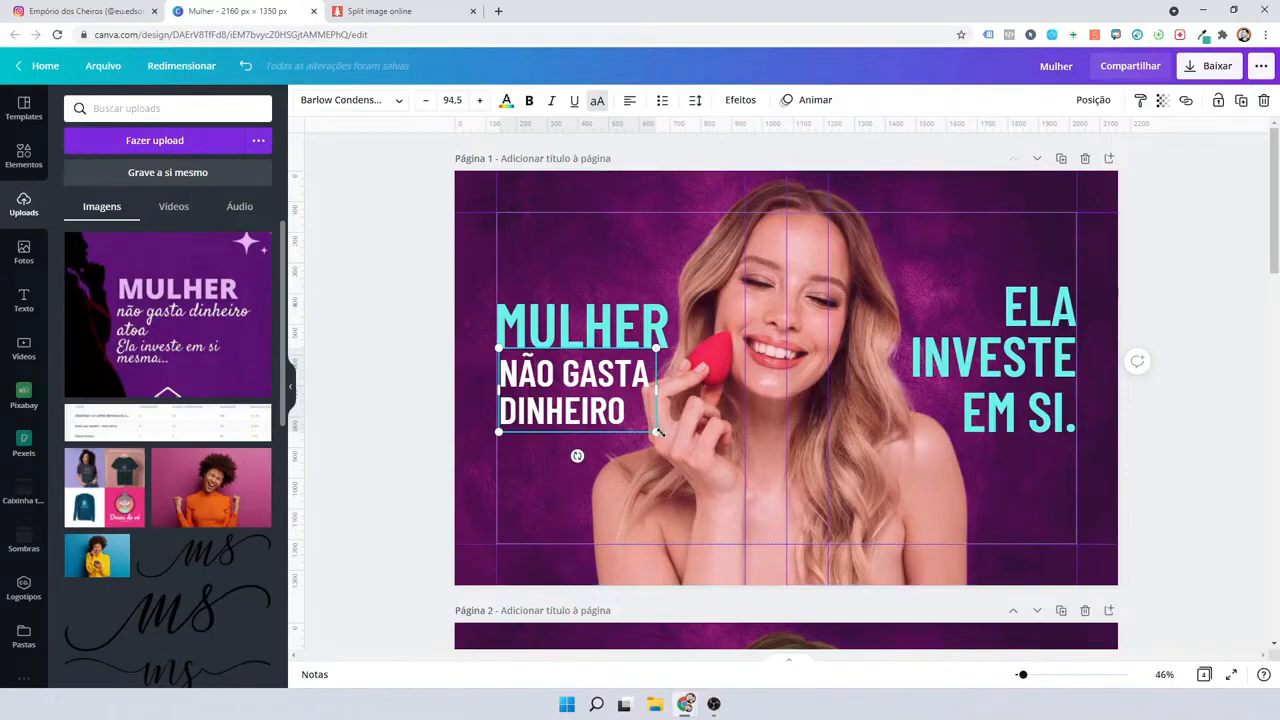
left_click_drag(659, 432, 644, 426)
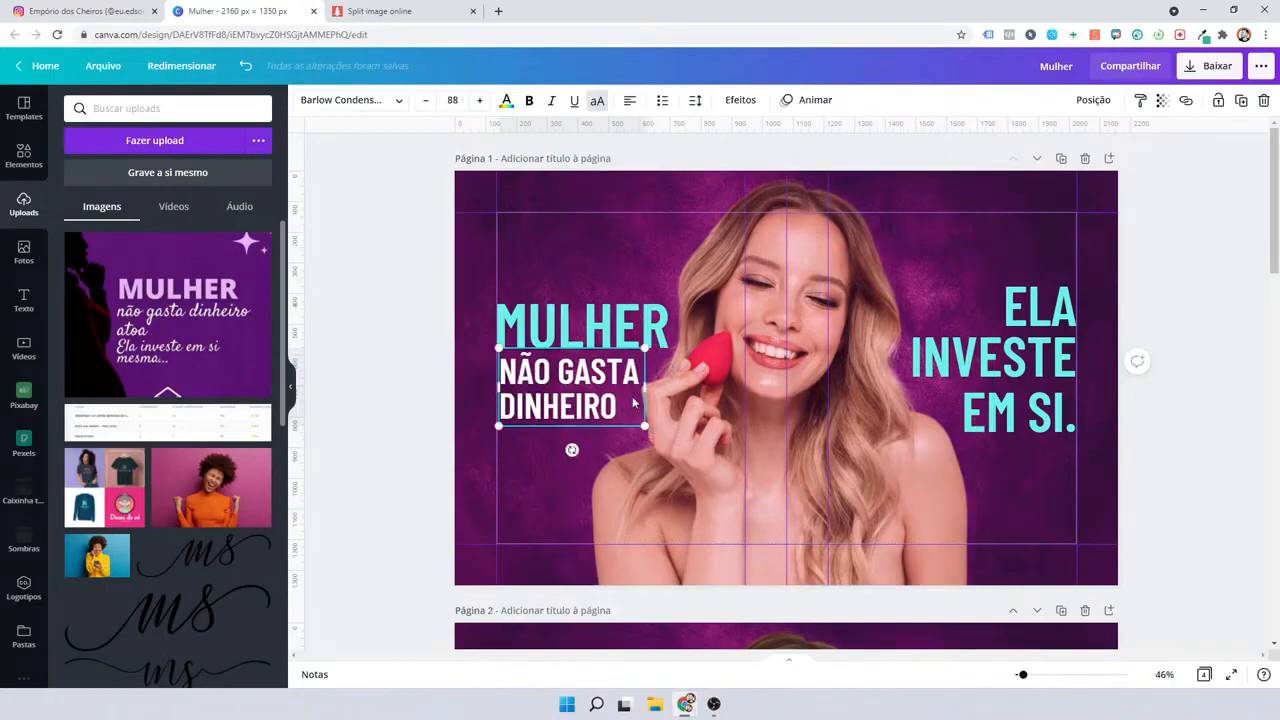
left_click(375, 338)
left_click(580, 325)
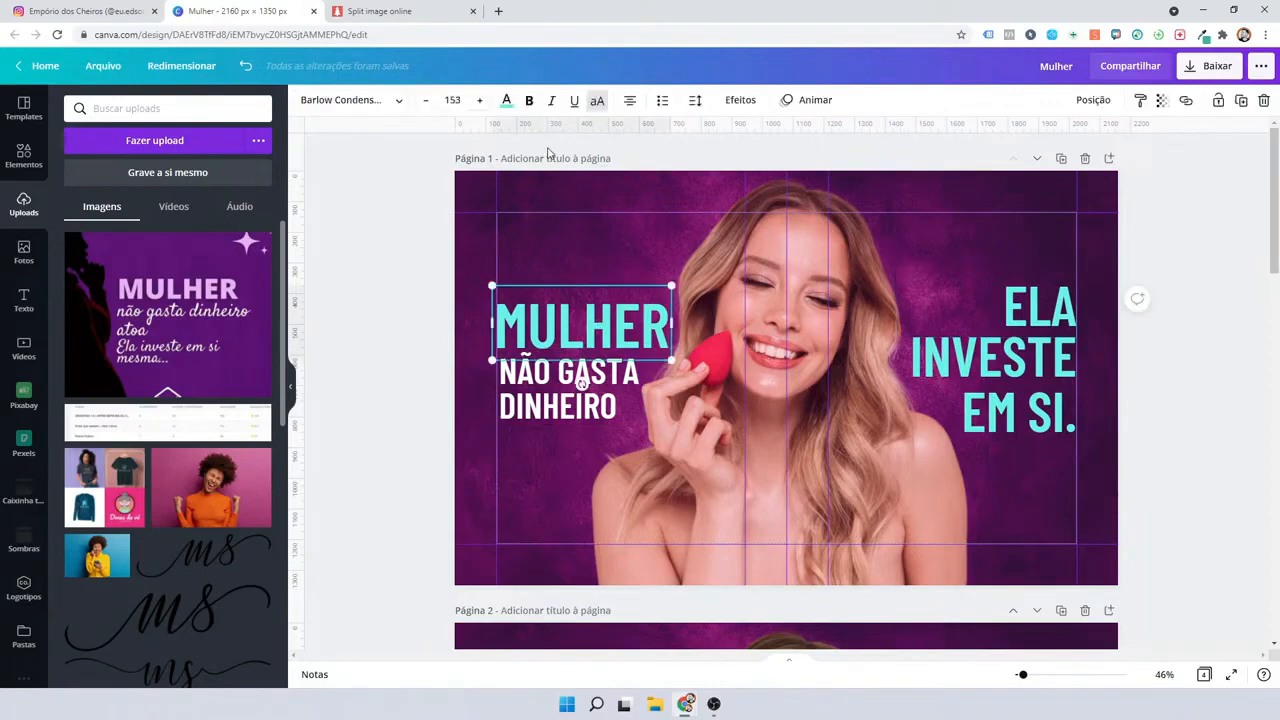
left_click(572, 388)
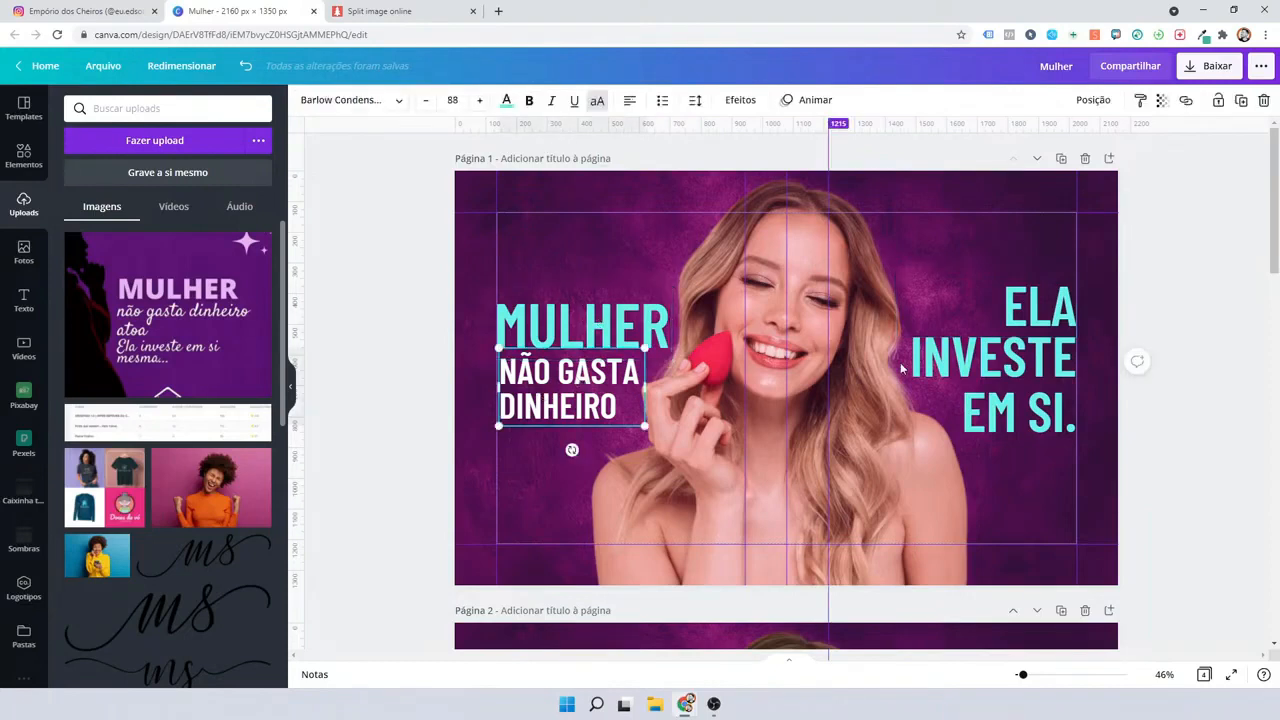
Try replacing the separate "ELA" heading with a single-line "ELA INVESTE" heading above "EM SI.".
left_click(1059, 323)
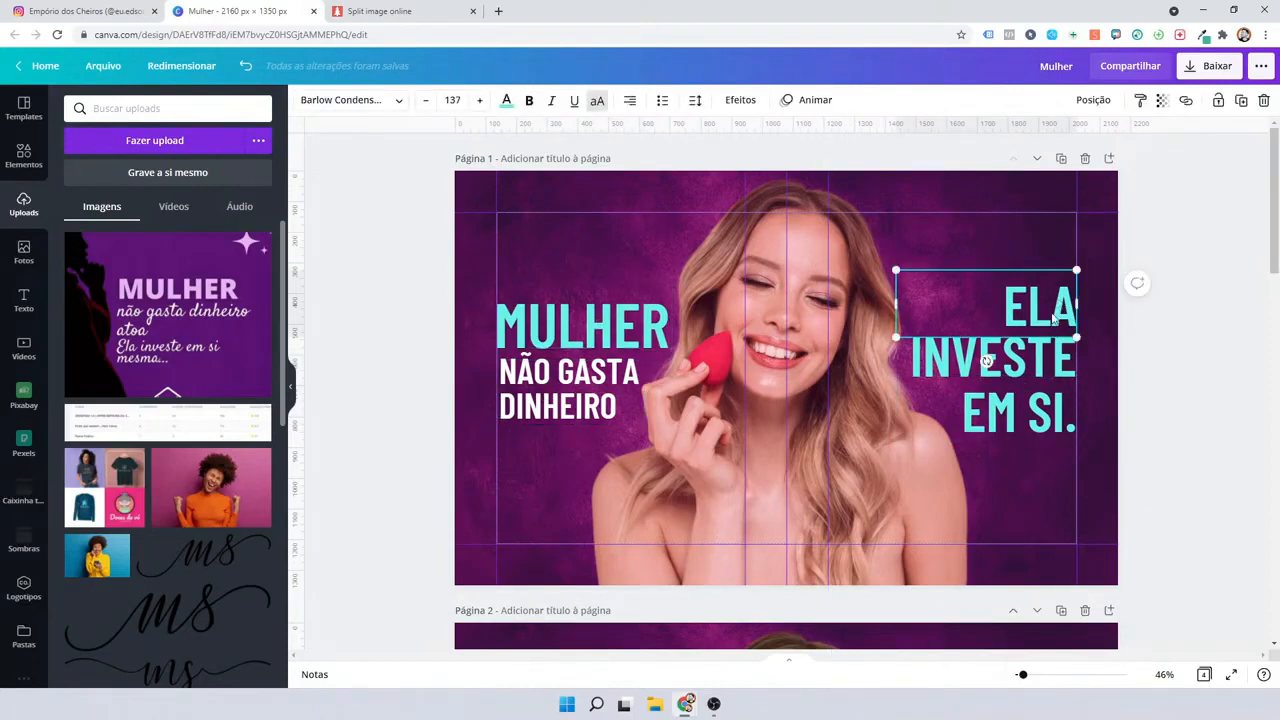
key("Delete")
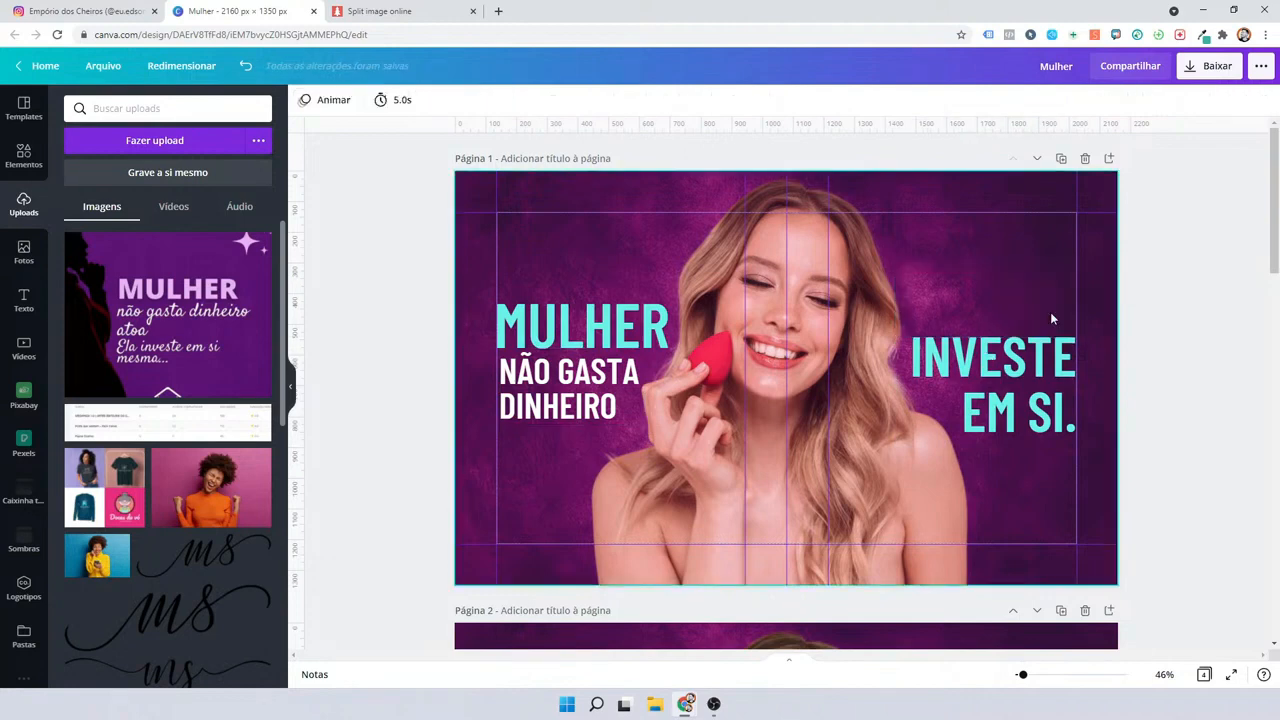
left_click(990, 358)
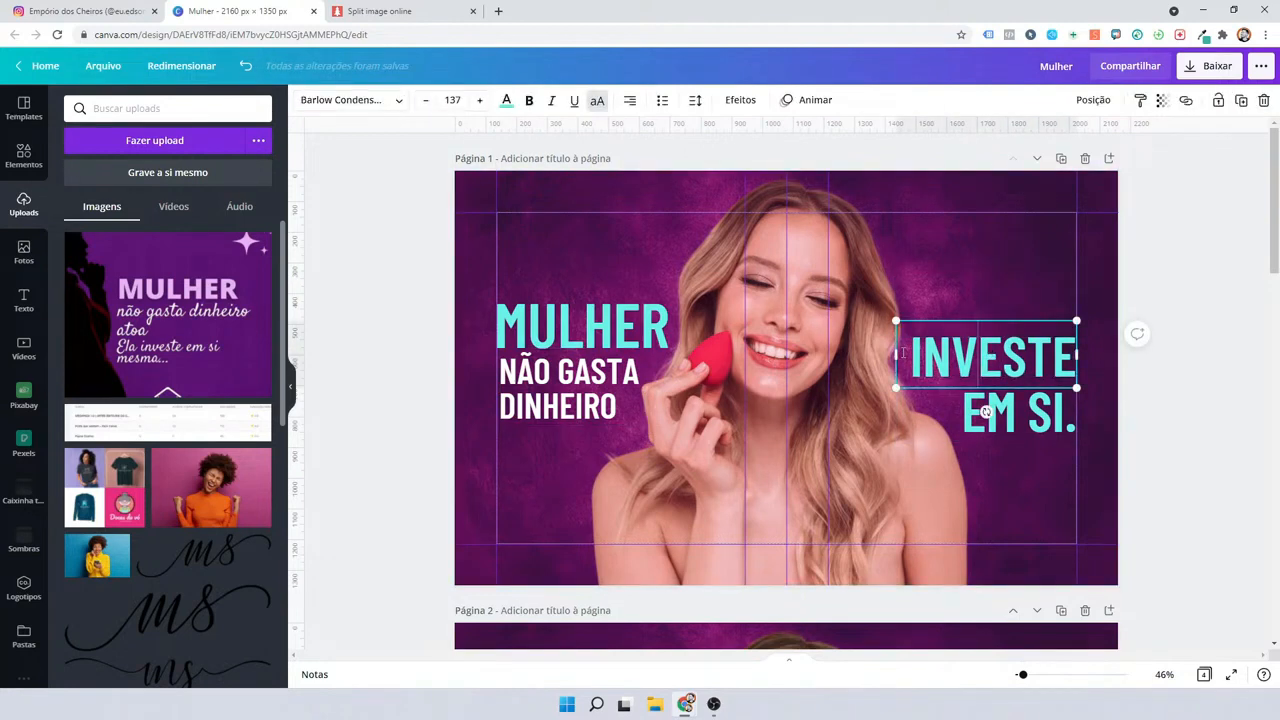
key("ctrl+z")
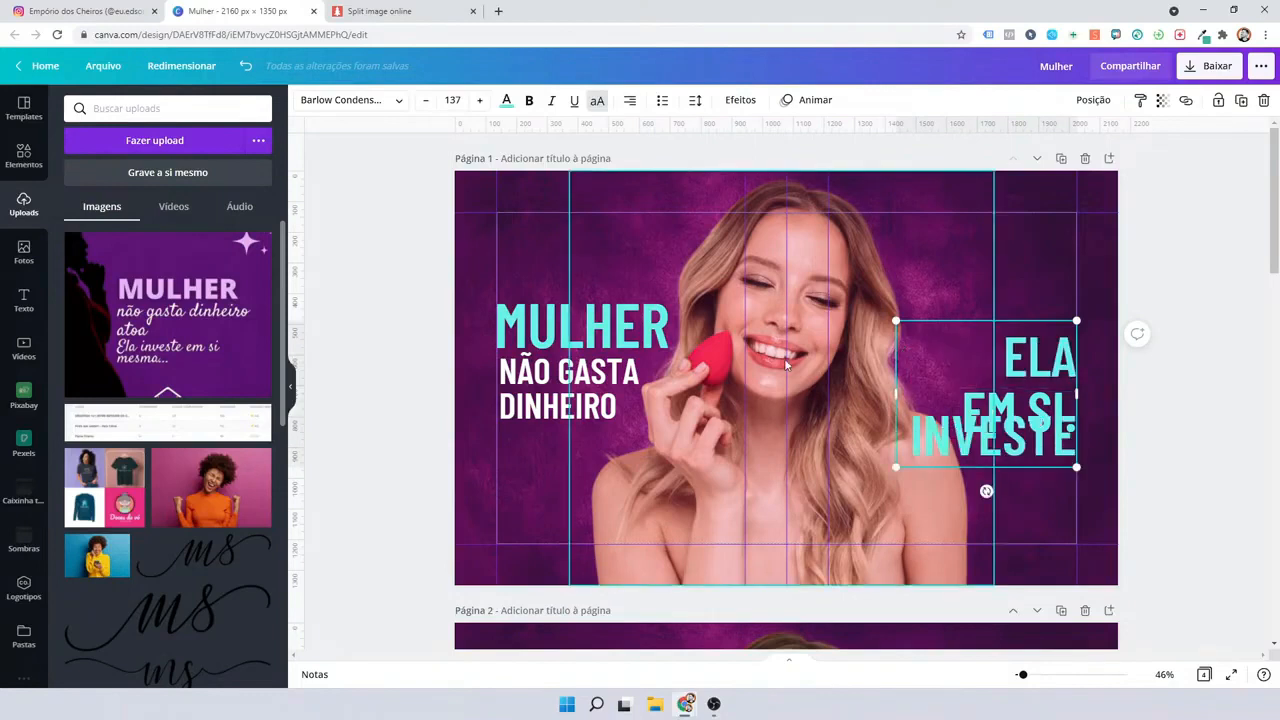
left_click_drag(1074, 450, 854, 387)
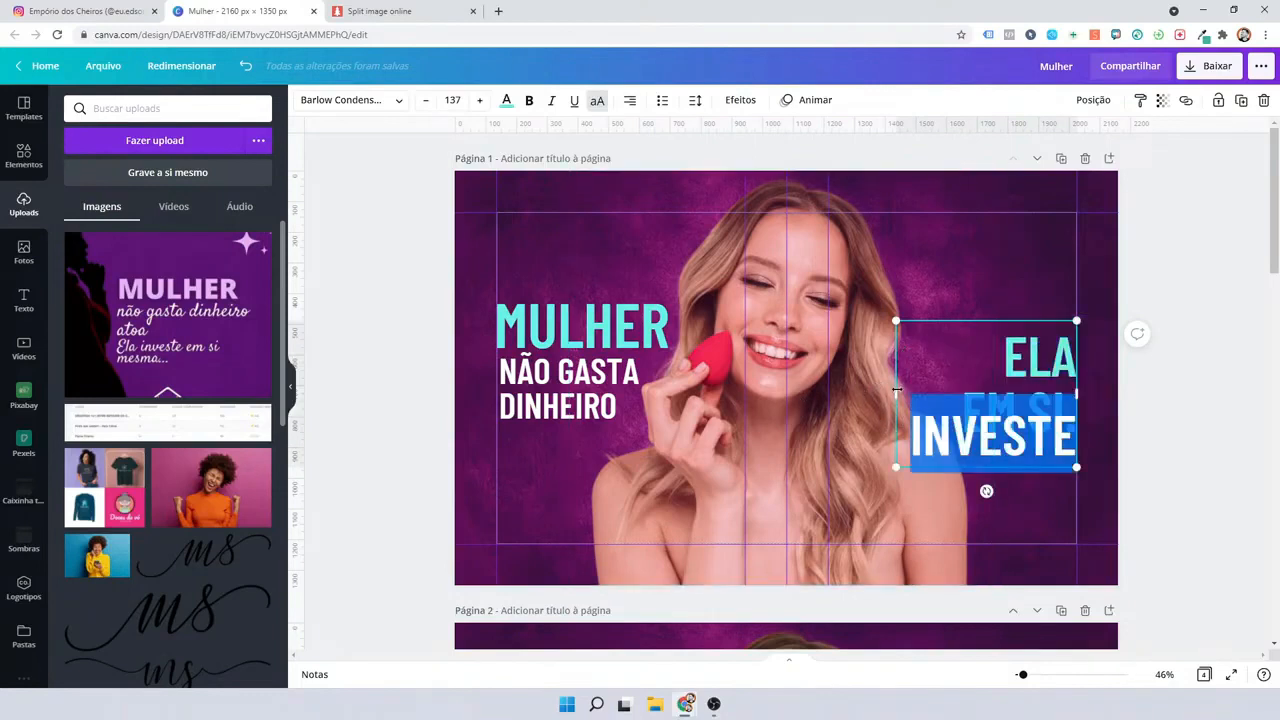
left_click(888, 393)
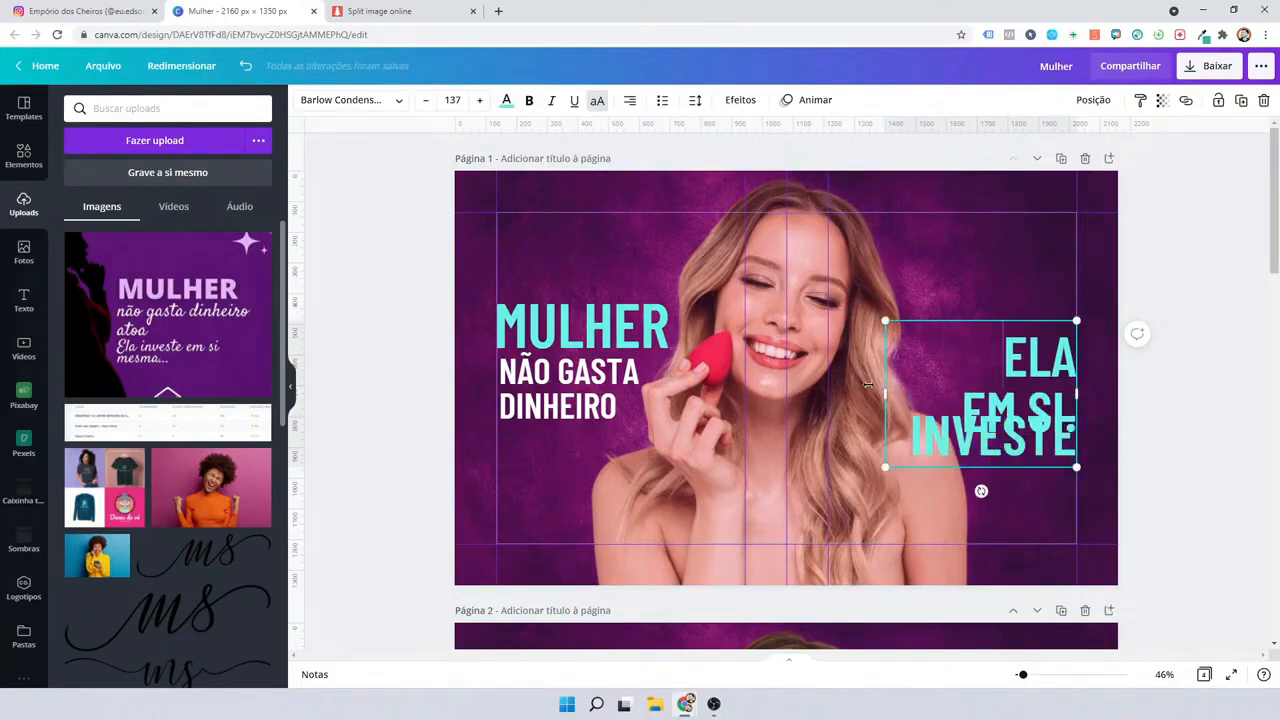
mouse_move(868, 384)
left_mouse_down()
mouse_move(821, 395)
mouse_move(816, 384)
mouse_move(886, 368)
left_mouse_up()
left_click(1030, 418)
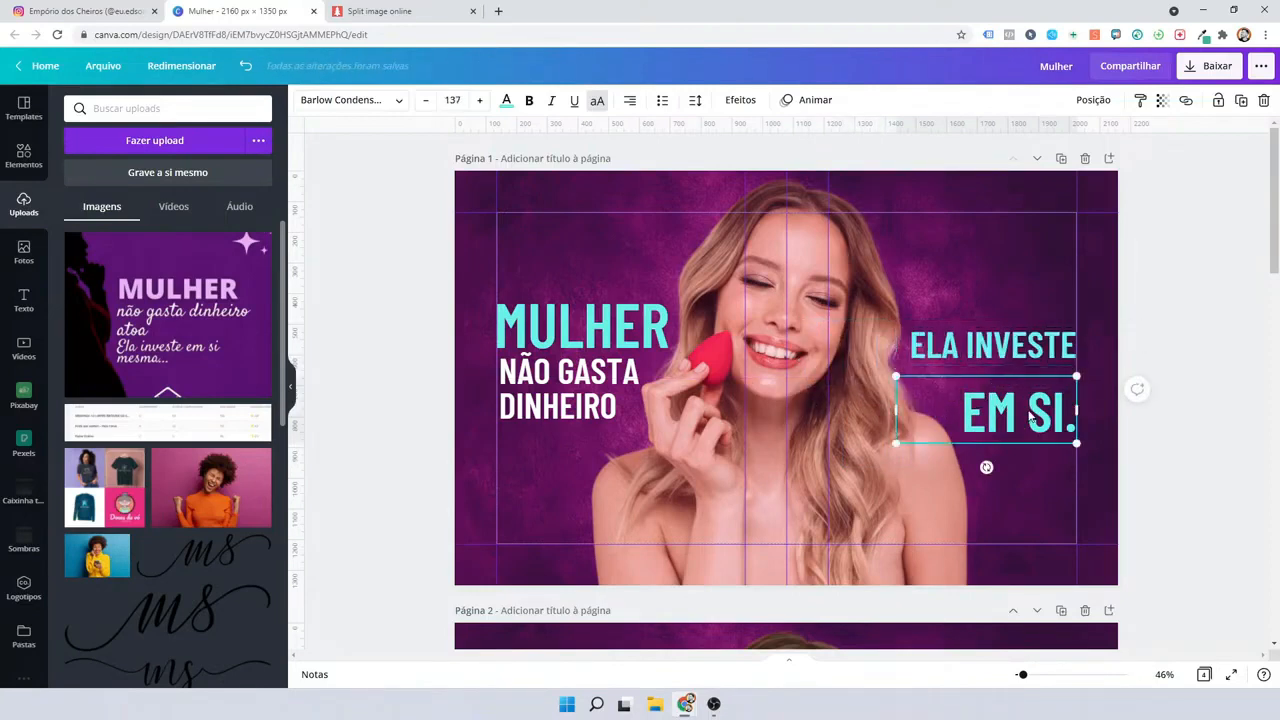
Undo the "ELA INVESTE" merge, the "ELA" deletion and the subtitle size reduction.
left_click(1030, 364)
key("ctrl+z")
key("ctrl+z")
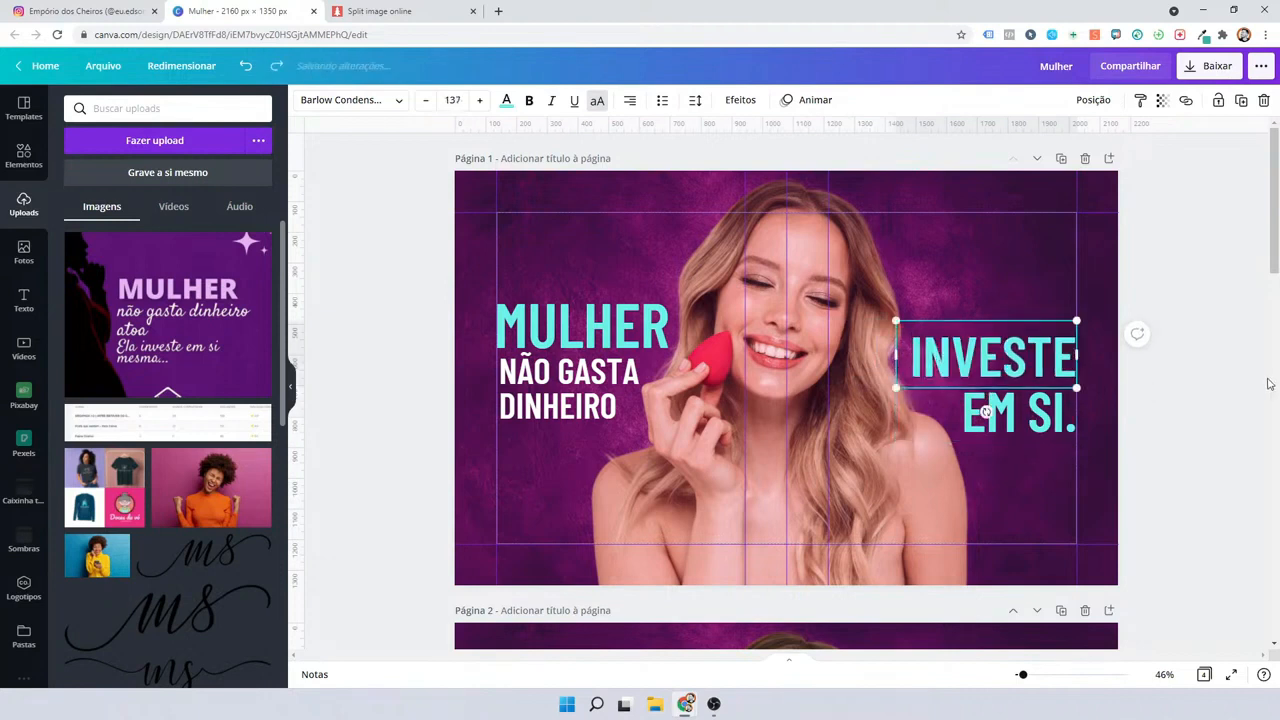
Flip the woman's photo horizontally and shift it slightly towards the "INVESTE" text.
left_click(676, 417)
right_click(682, 417)
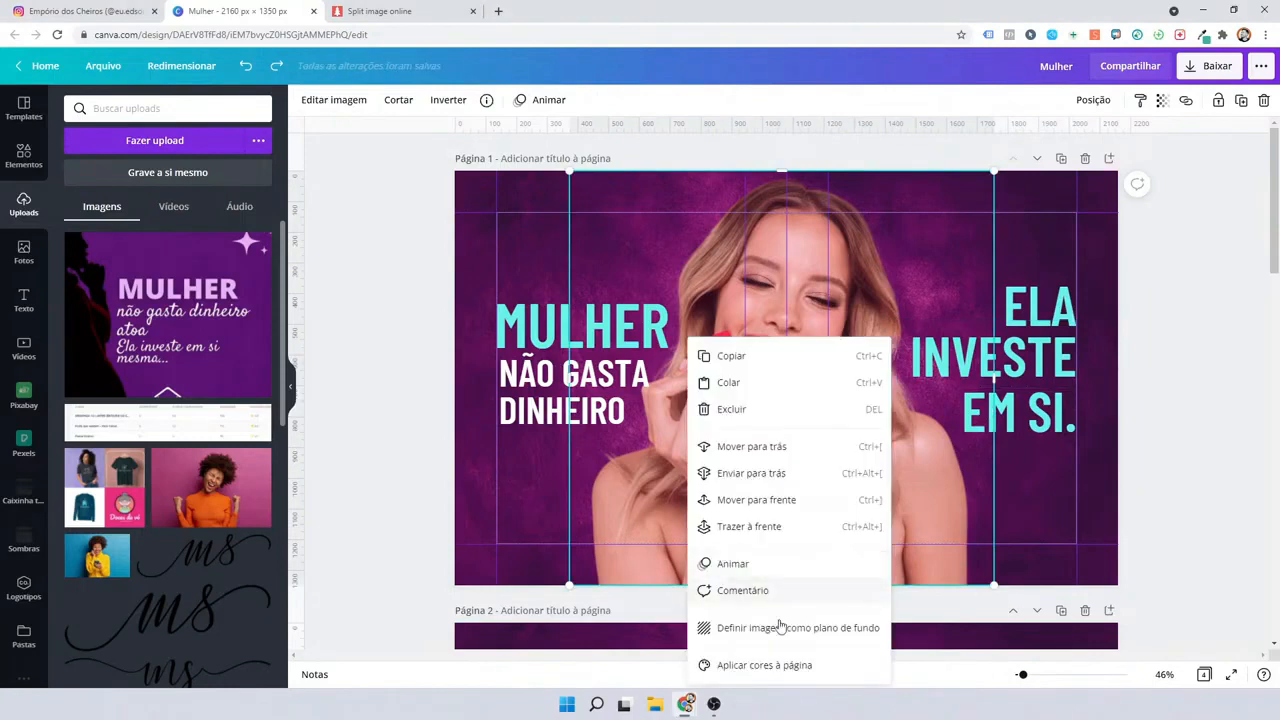
left_click(436, 101)
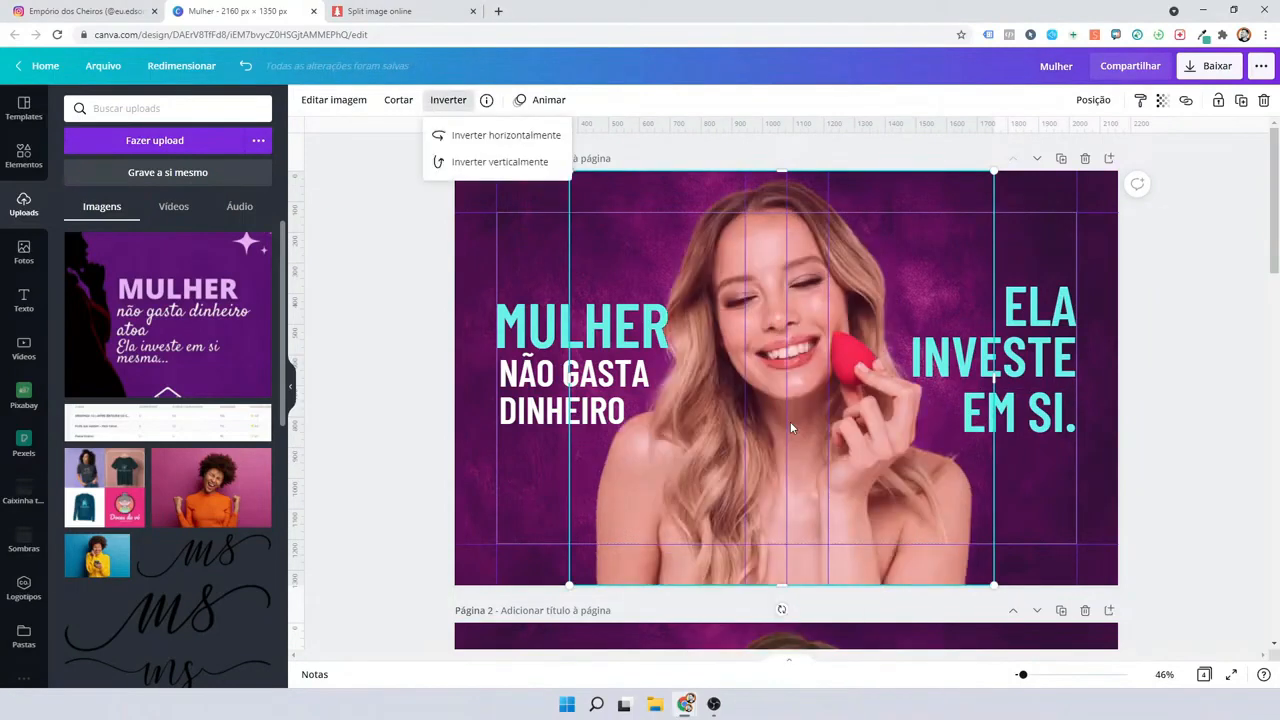
left_click(752, 440)
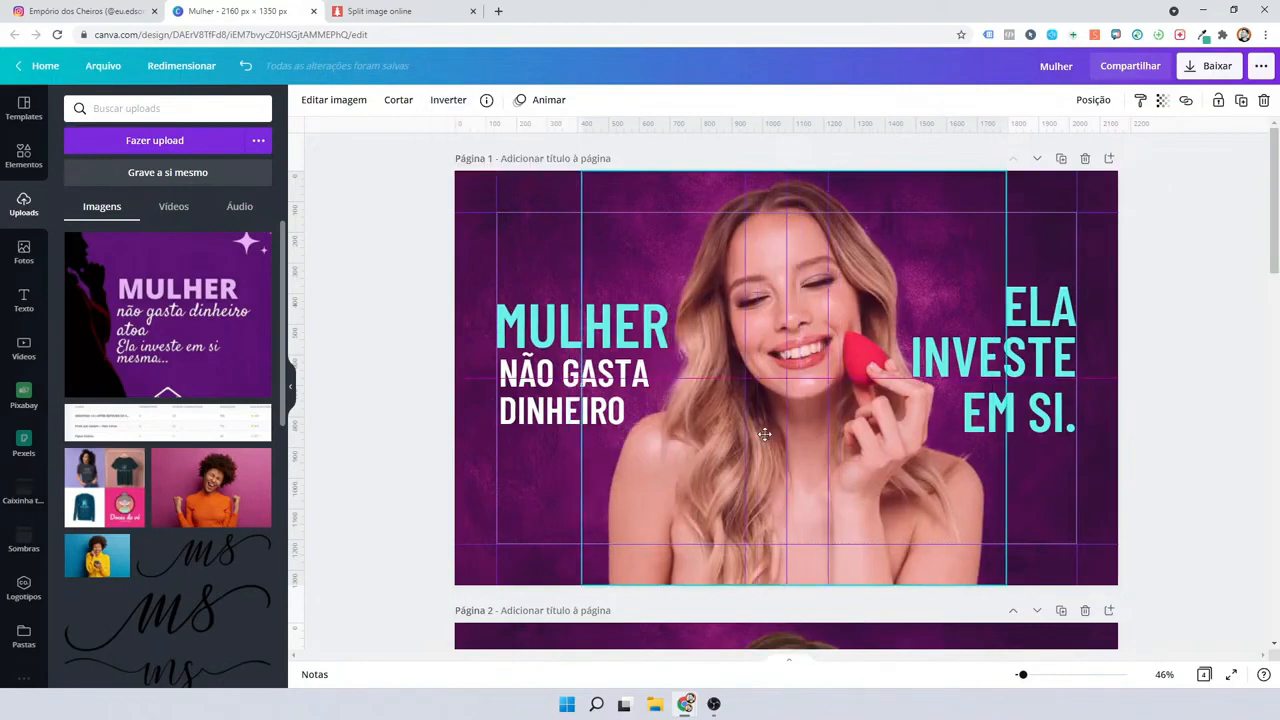
left_click(966, 365)
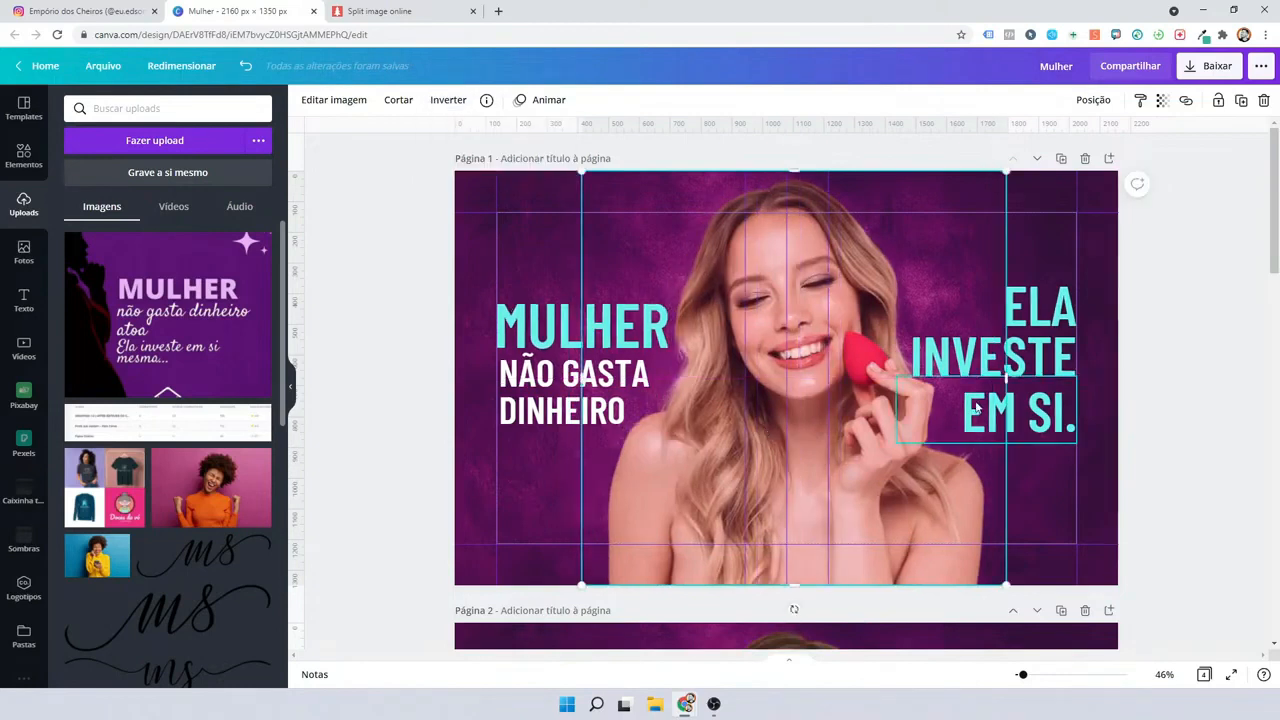
Make the "MULHER" heading slightly smaller and align it and its subtitle with the left margin guide.
left_click(606, 325)
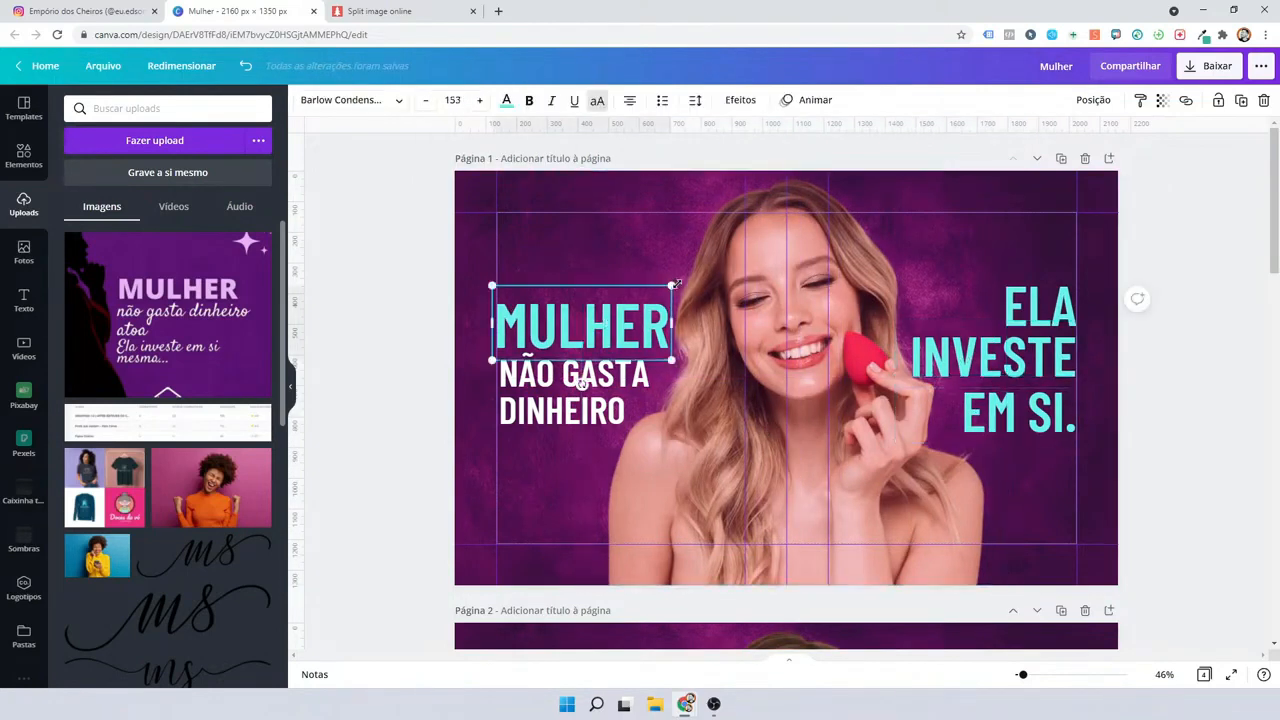
left_click_drag(676, 285, 681, 281)
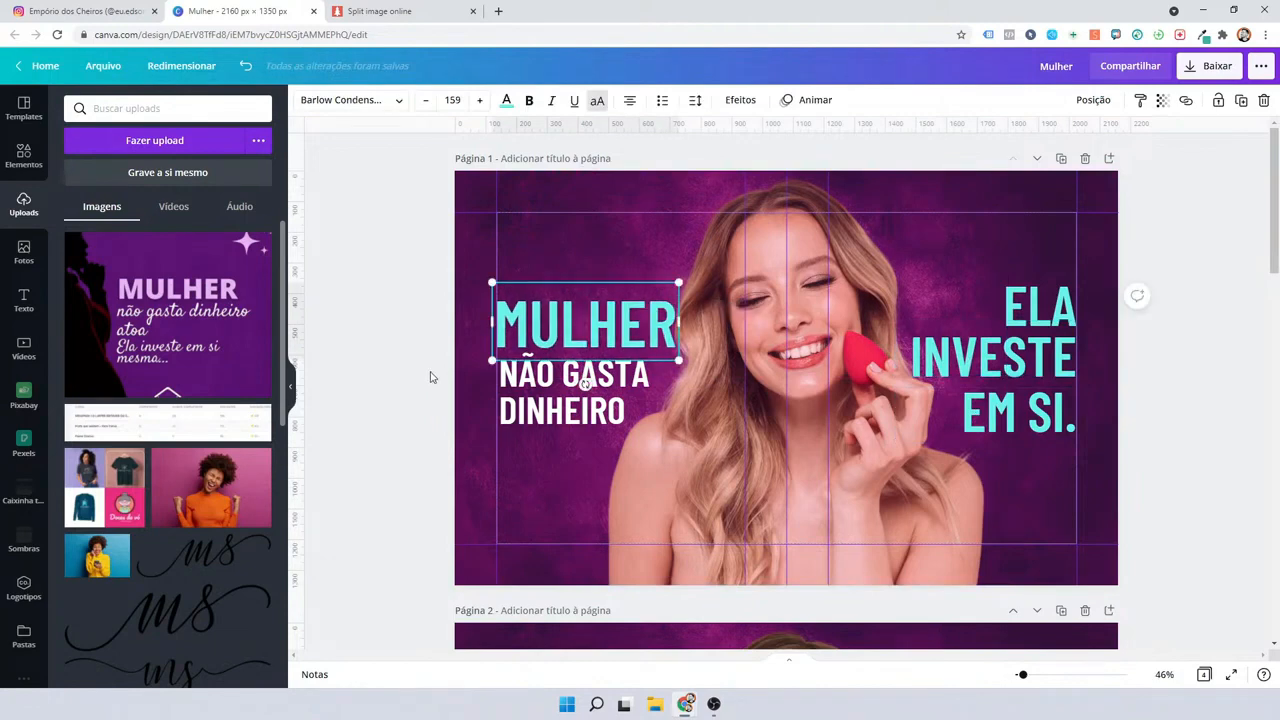
left_click(557, 410)
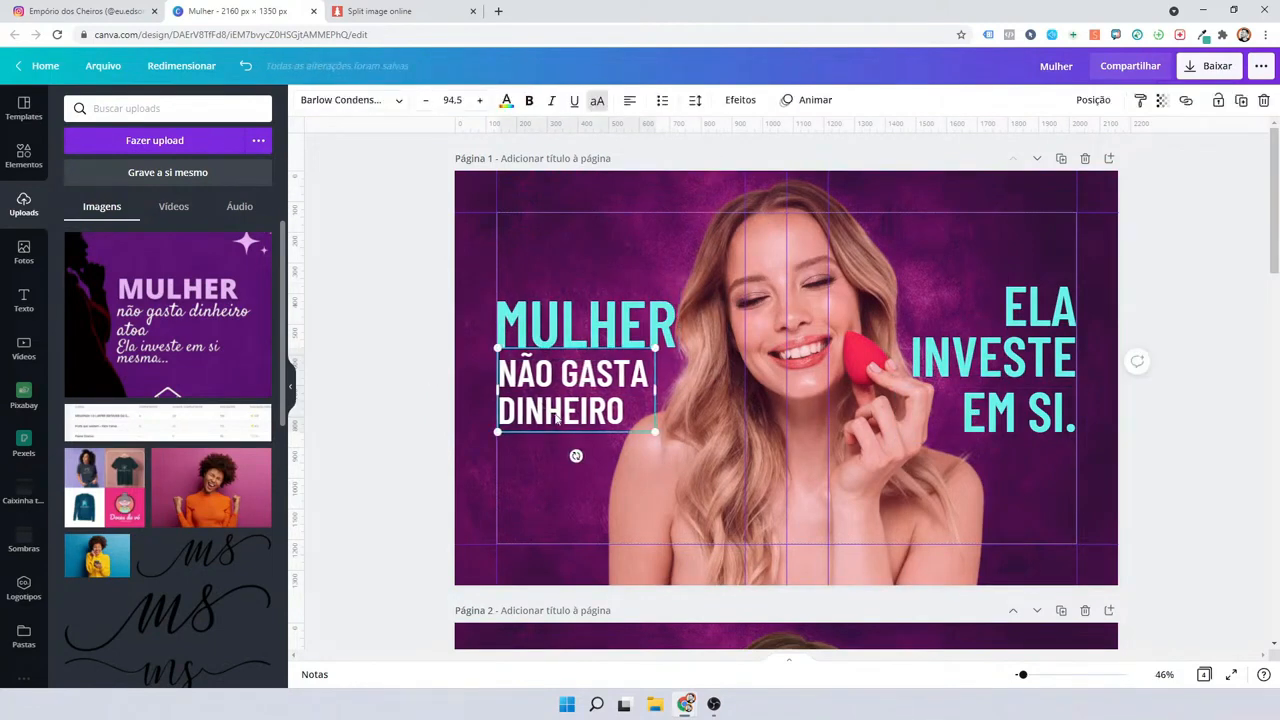
left_click(1017, 412)
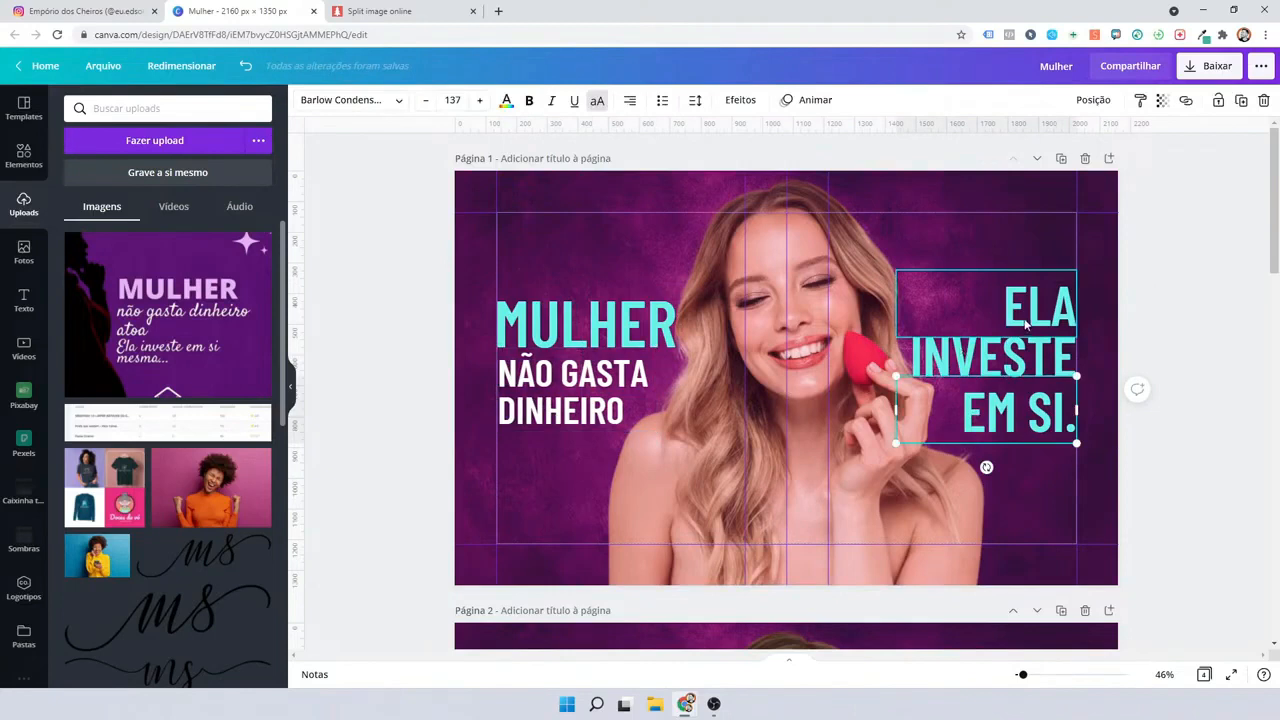
left_click(650, 325)
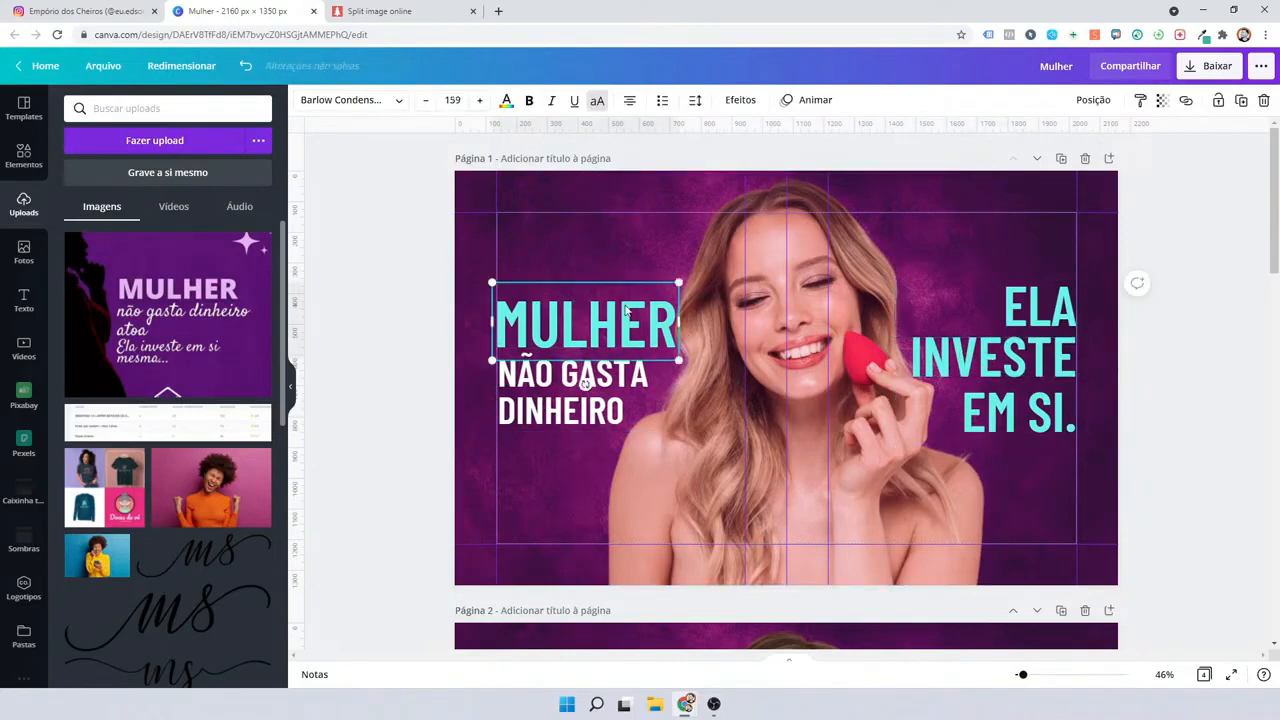
left_click(585, 383)
Color the "ELA" and "EM SI." headings white, leaving out "INVESTE".
left_click(968, 381)
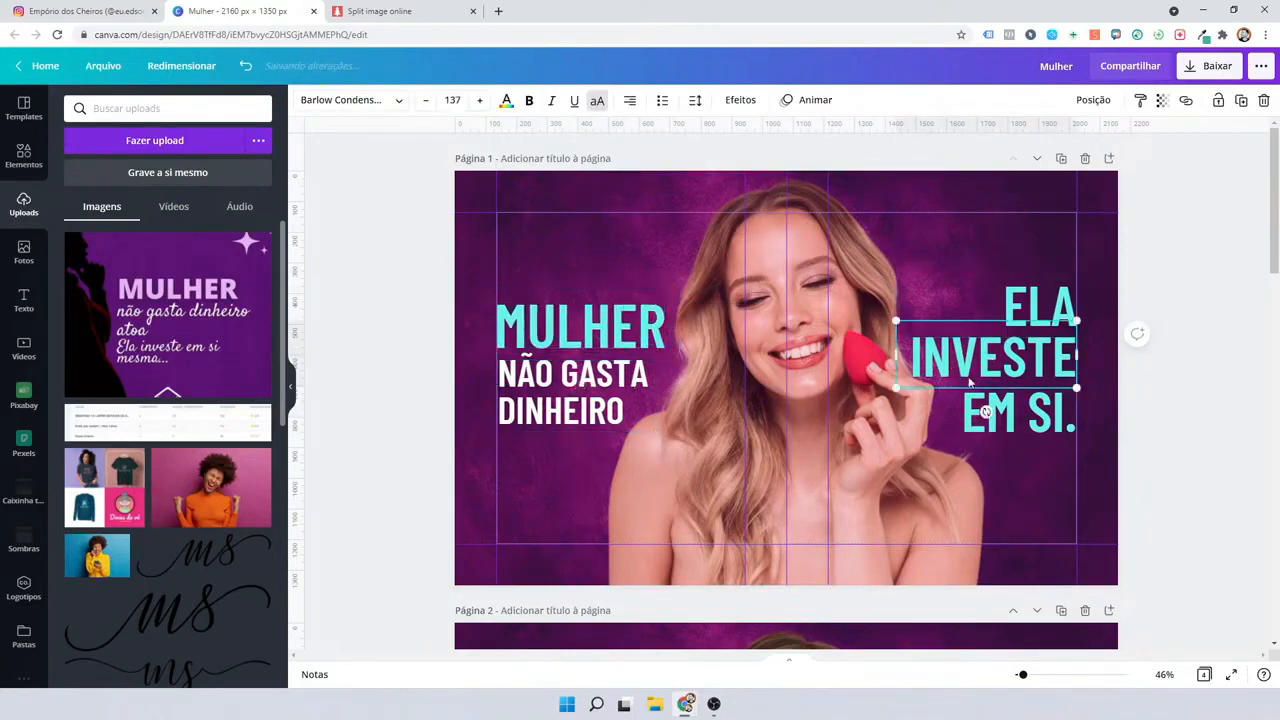
left_click(1010, 415, "shift")
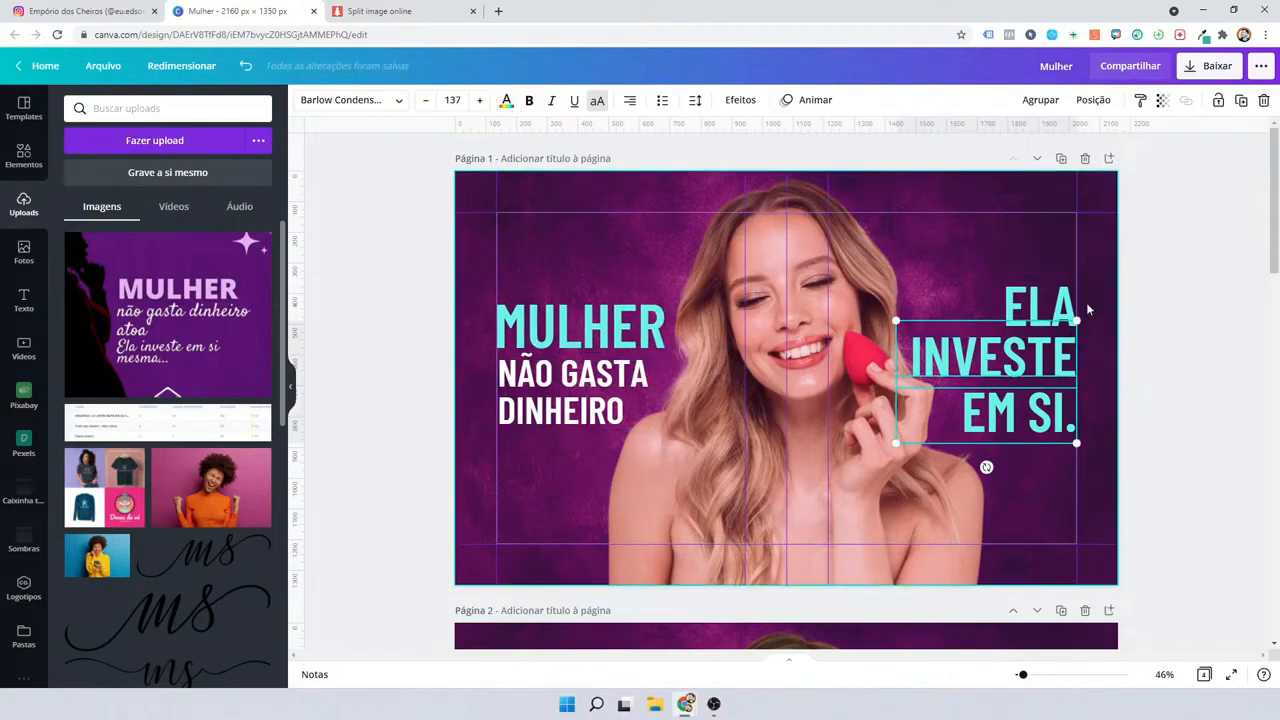
left_click(1128, 303)
left_click(1027, 300)
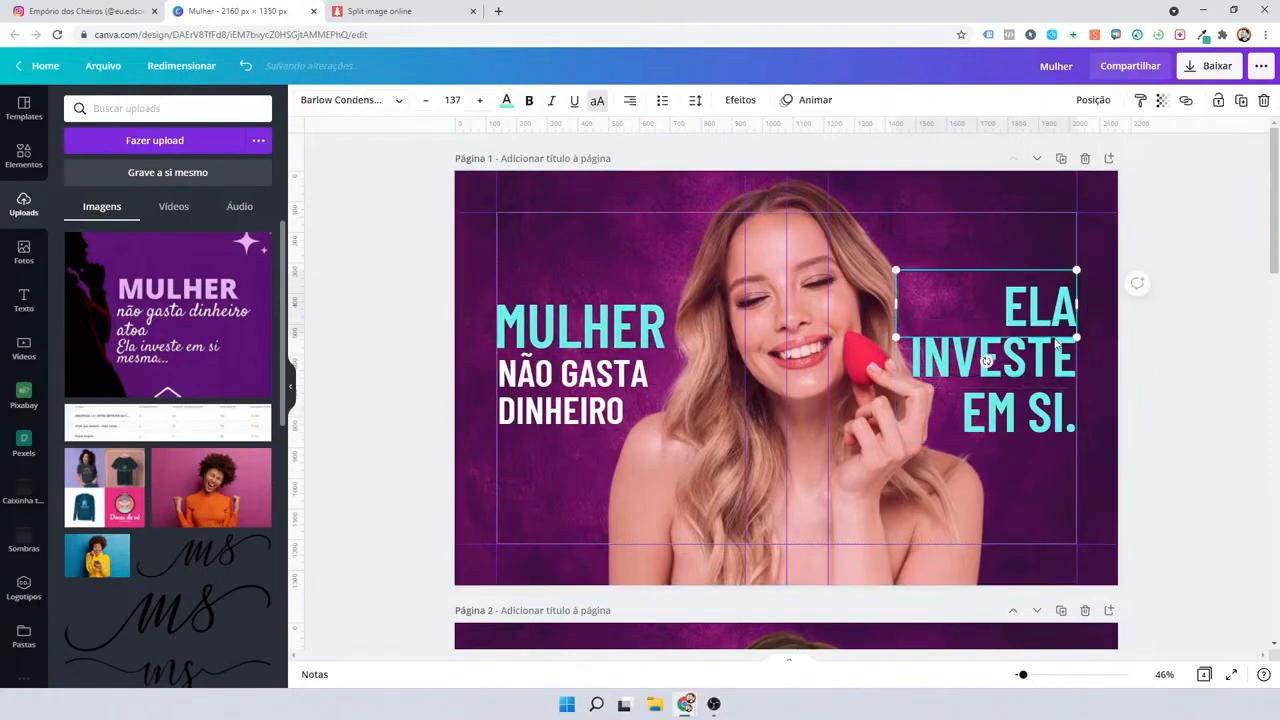
left_click(1045, 400, "shift")
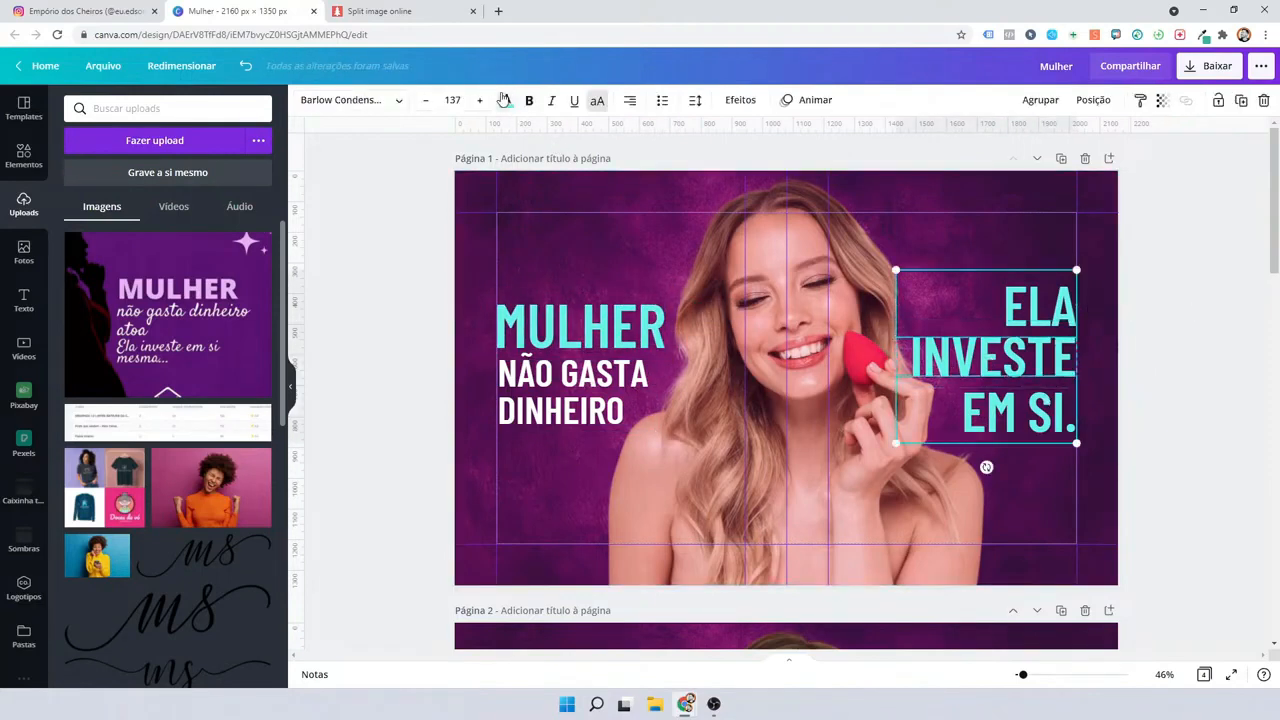
left_click(504, 99)
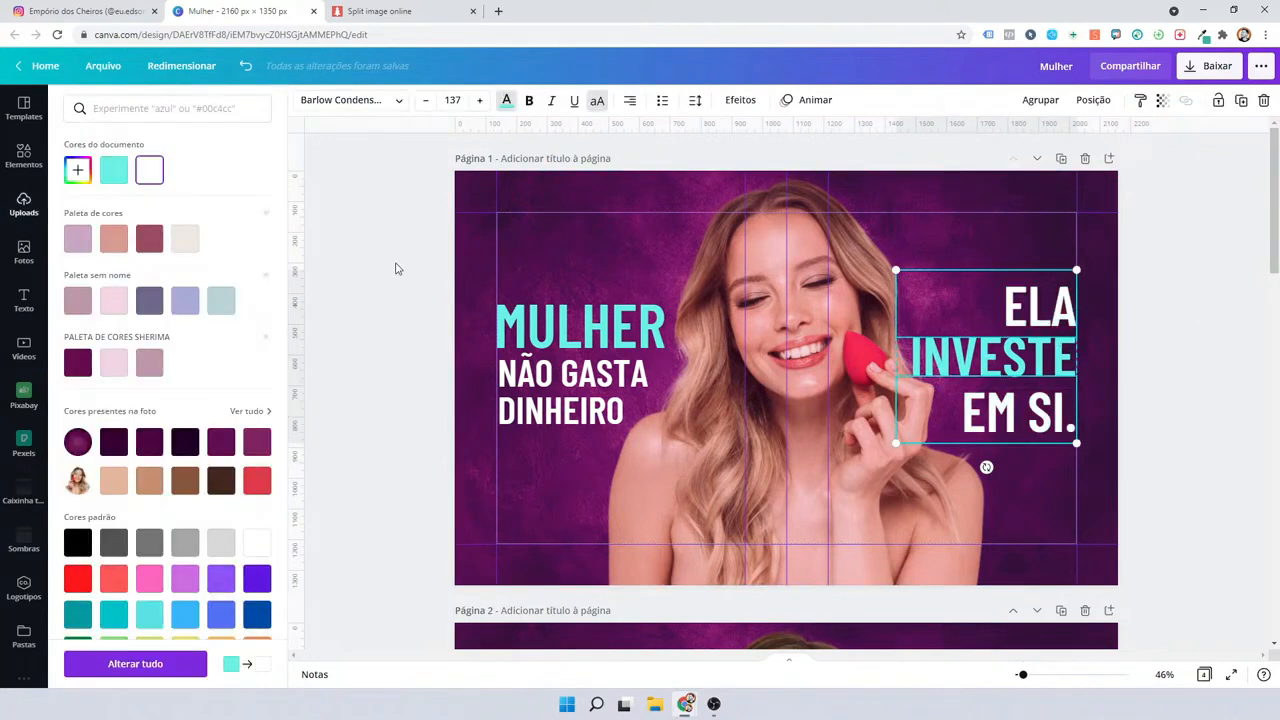
left_click(395, 268)
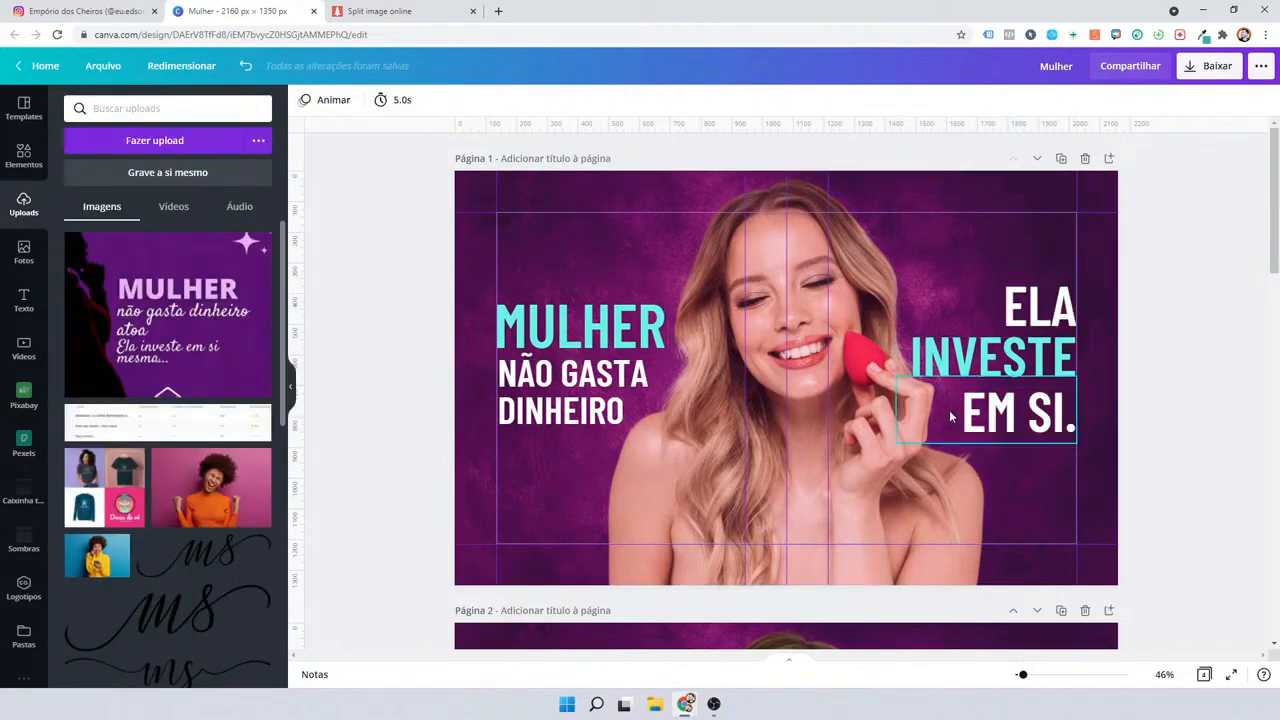
Scale the "ELA", "INVESTE" and "EM SI." headings together to size 111, flush with the right margin guide.
left_click(990, 428)
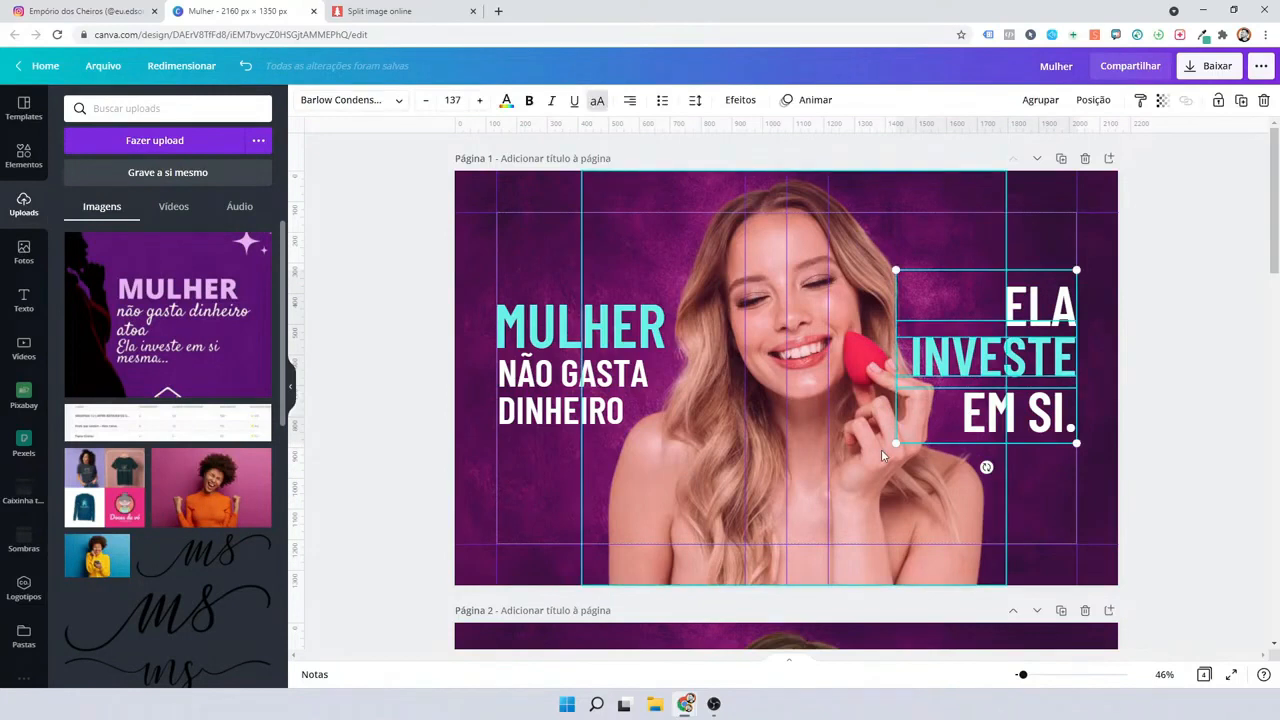
left_click_drag(896, 442, 931, 409)
left_click_drag(1048, 340, 1048, 354)
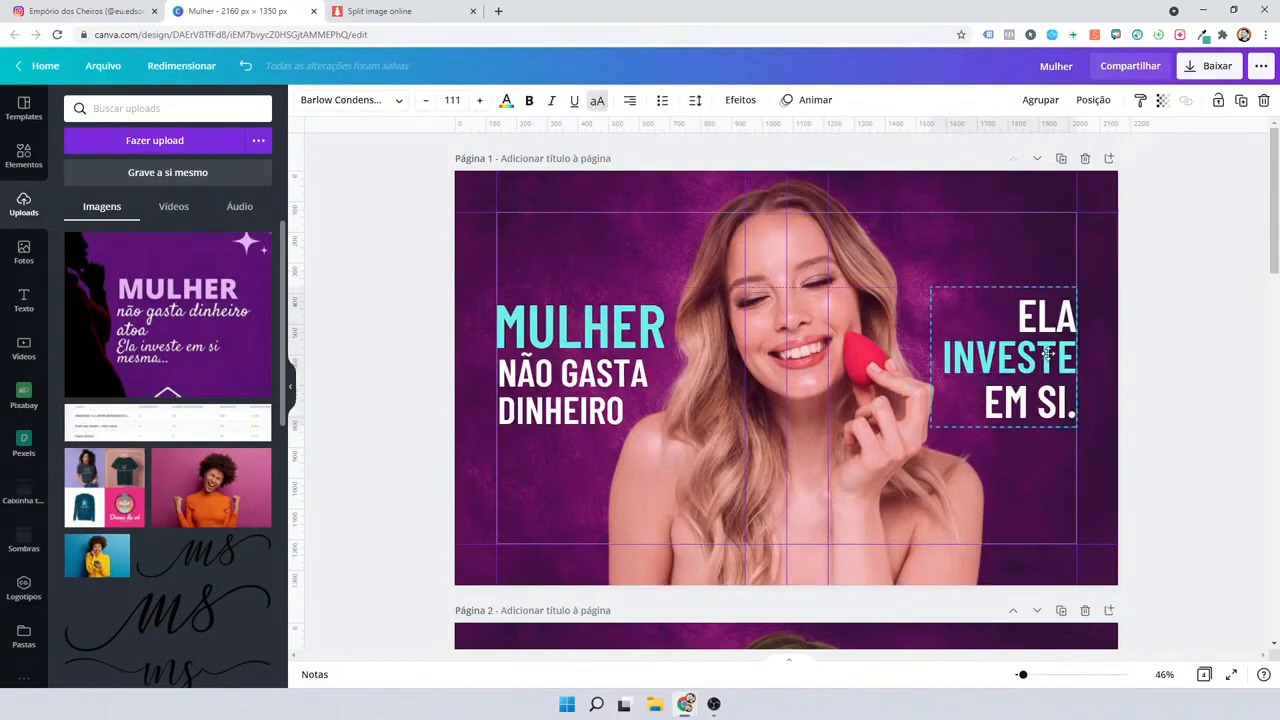
left_click(700, 141)
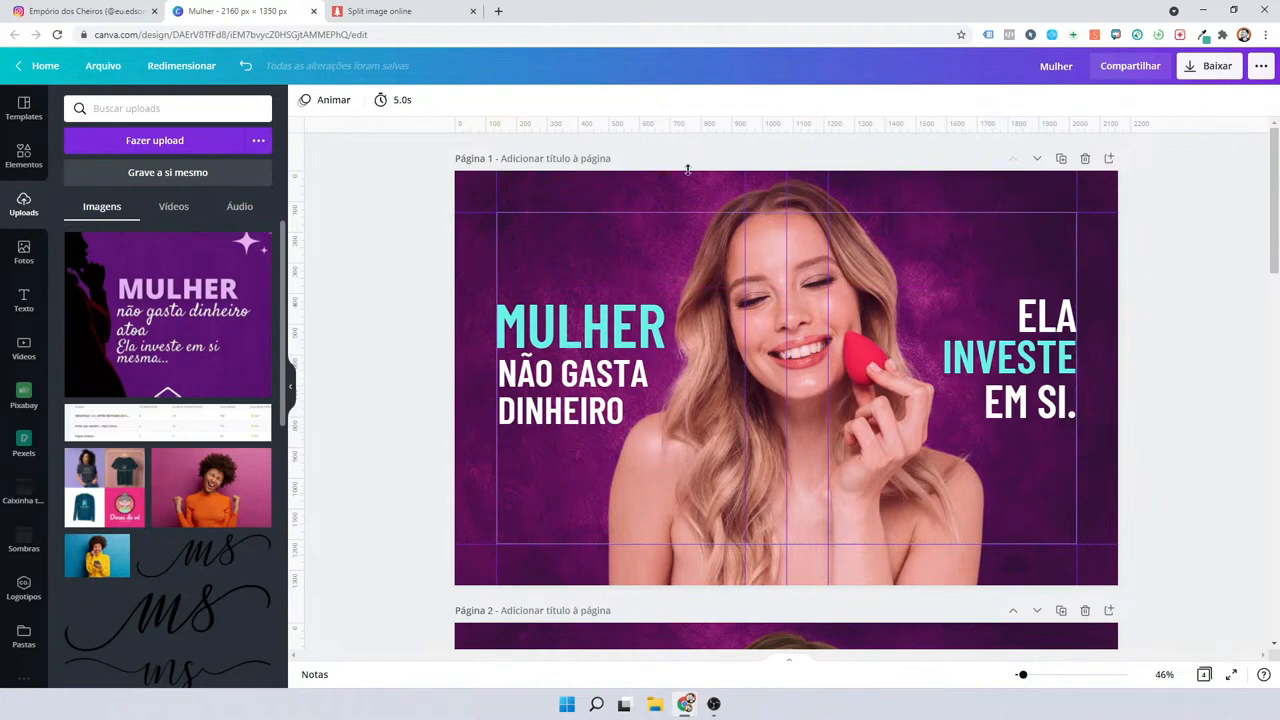
Add horizontal guides at the top of "MULHER" and the bottom of "DINHEIRO", and fit the "ELA INVESTE EM SI." block between them.
left_click_drag(688, 170, 688, 305)
left_click_drag(667, 130, 620, 427)
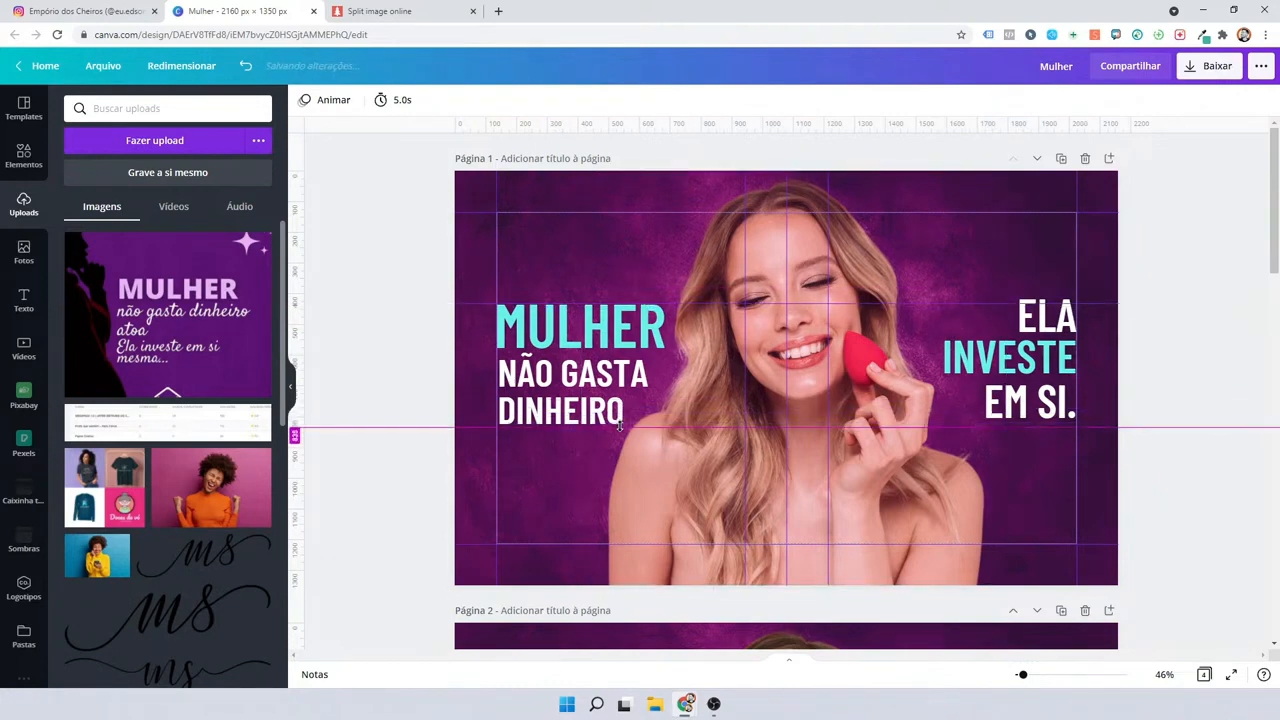
left_click(1022, 408)
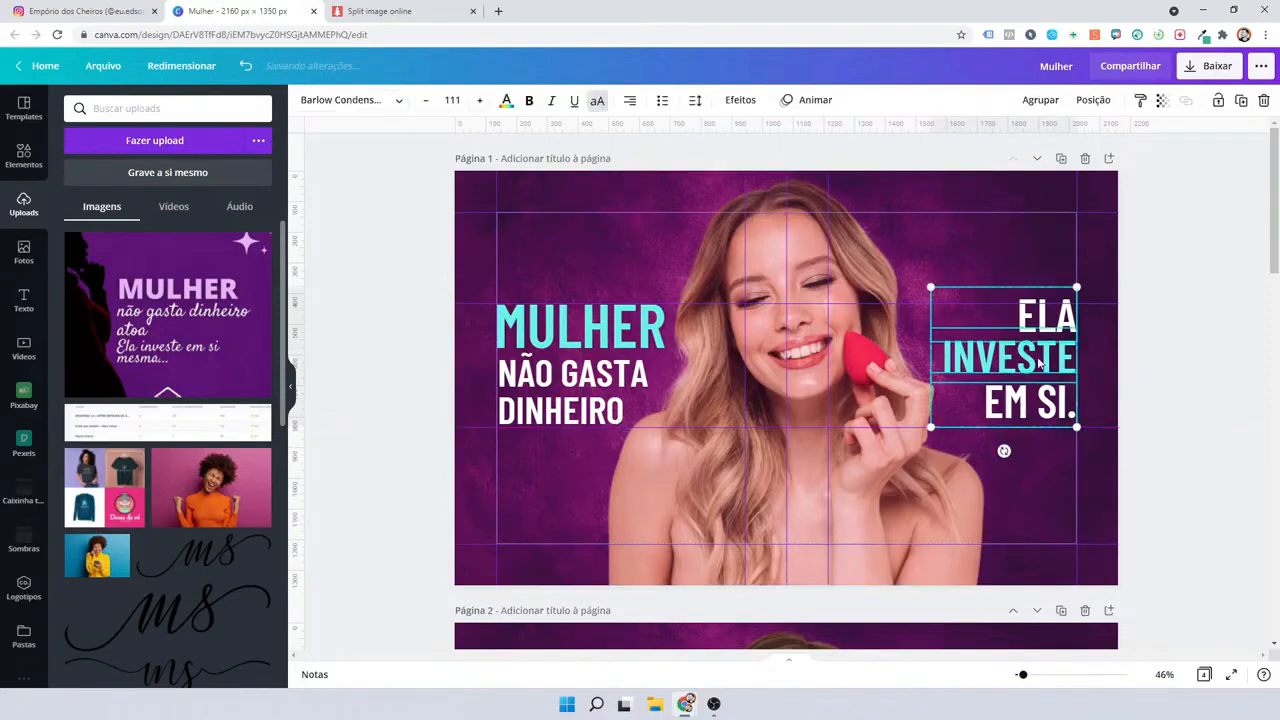
left_click_drag(1010, 363, 1010, 368)
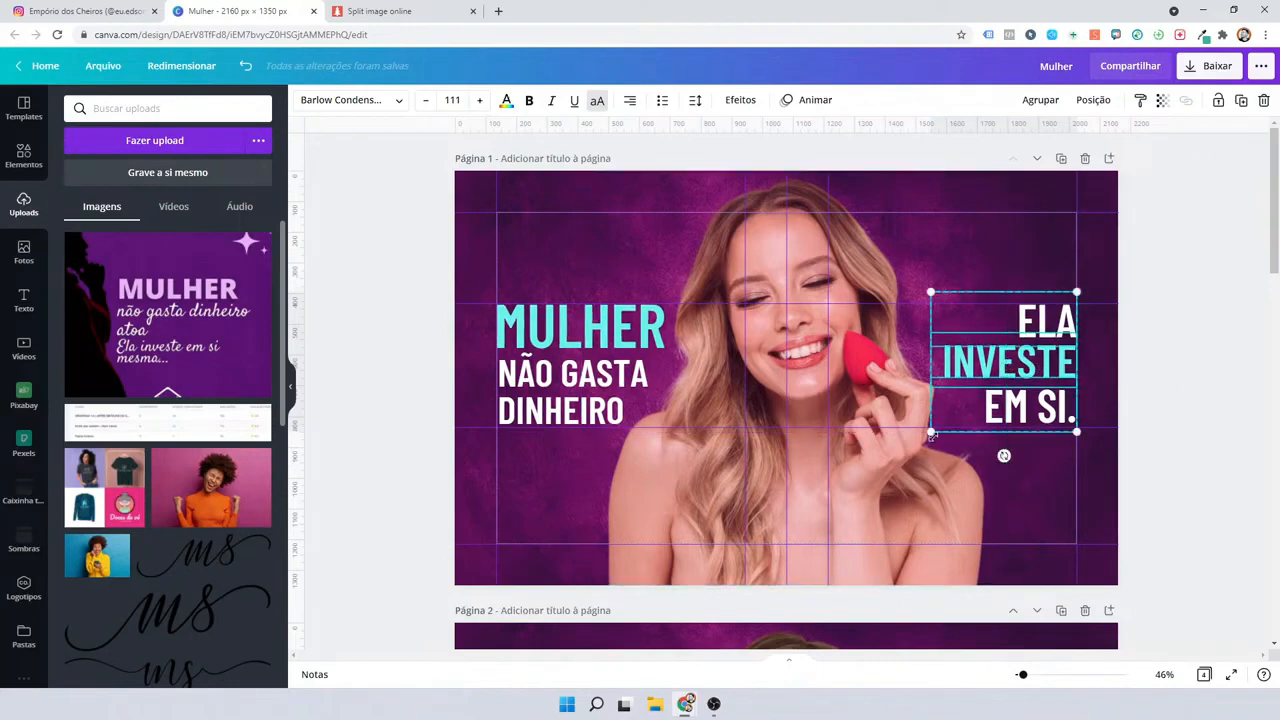
left_click_drag(931, 436, 927, 440)
left_click(1183, 342)
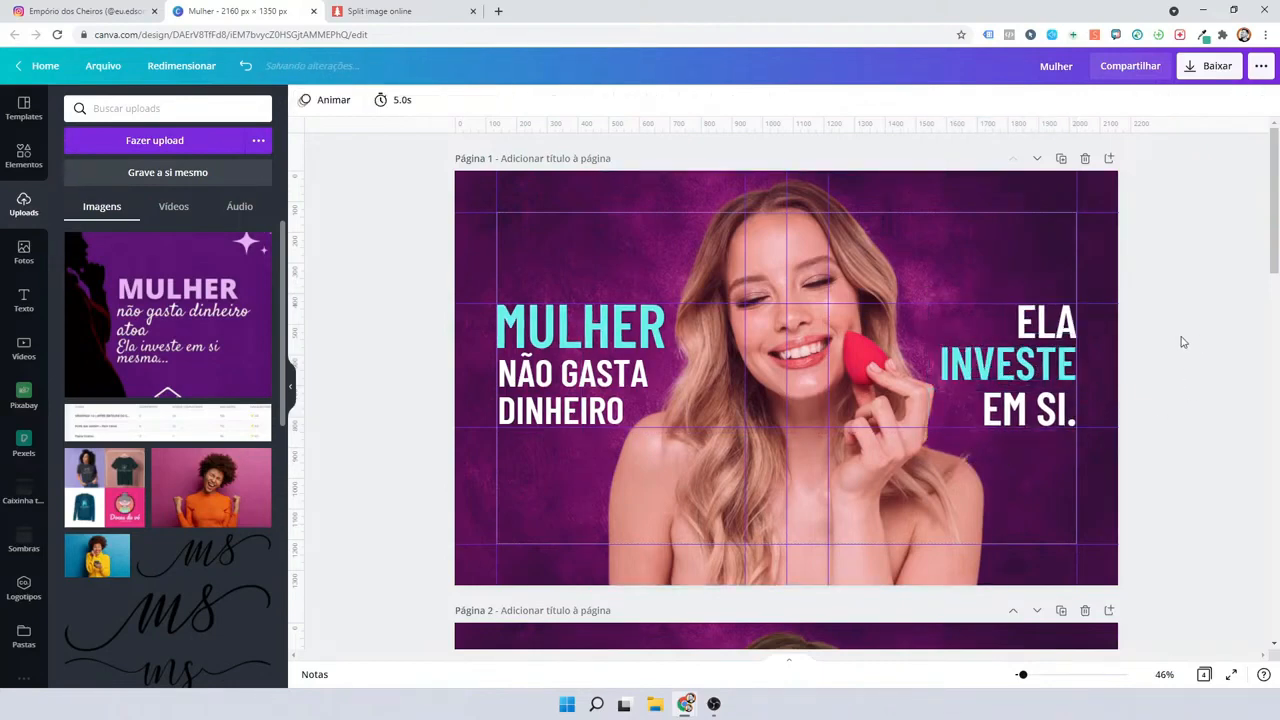
Apply the Sombreado text effect to the "MULHER" heading after trying the Flutuante effect on it.
left_click(600, 324)
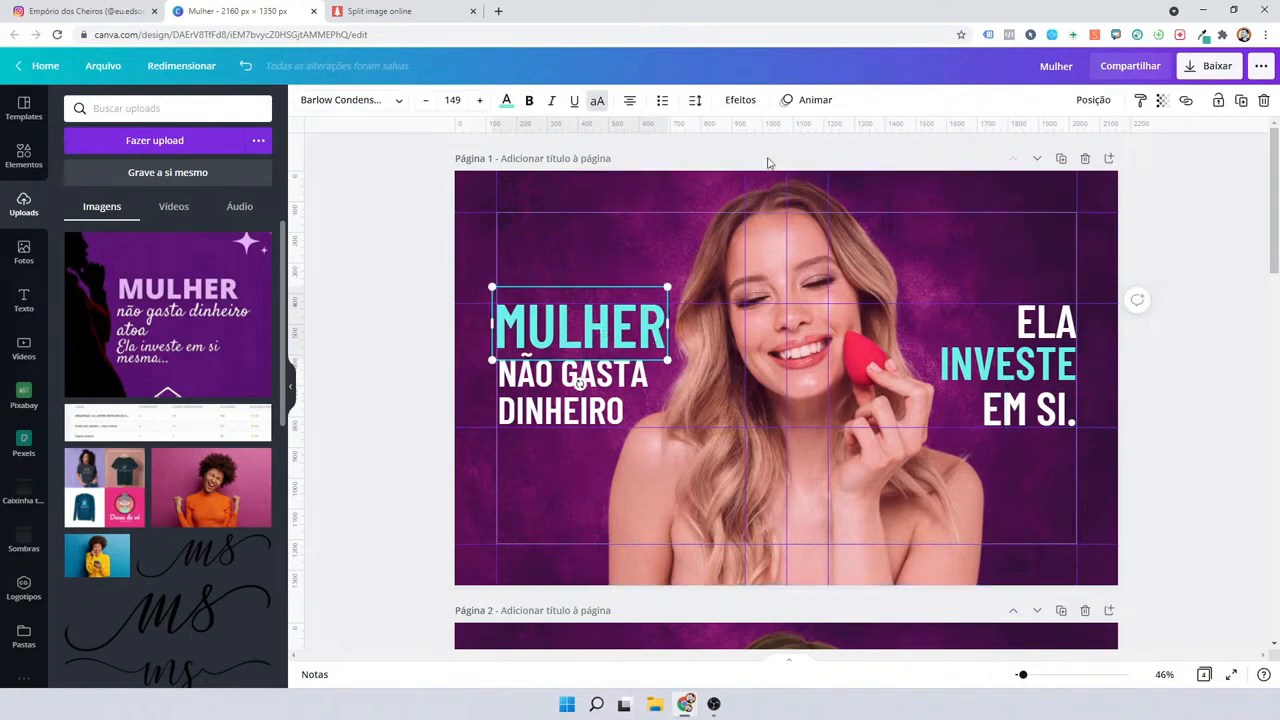
left_click(741, 100)
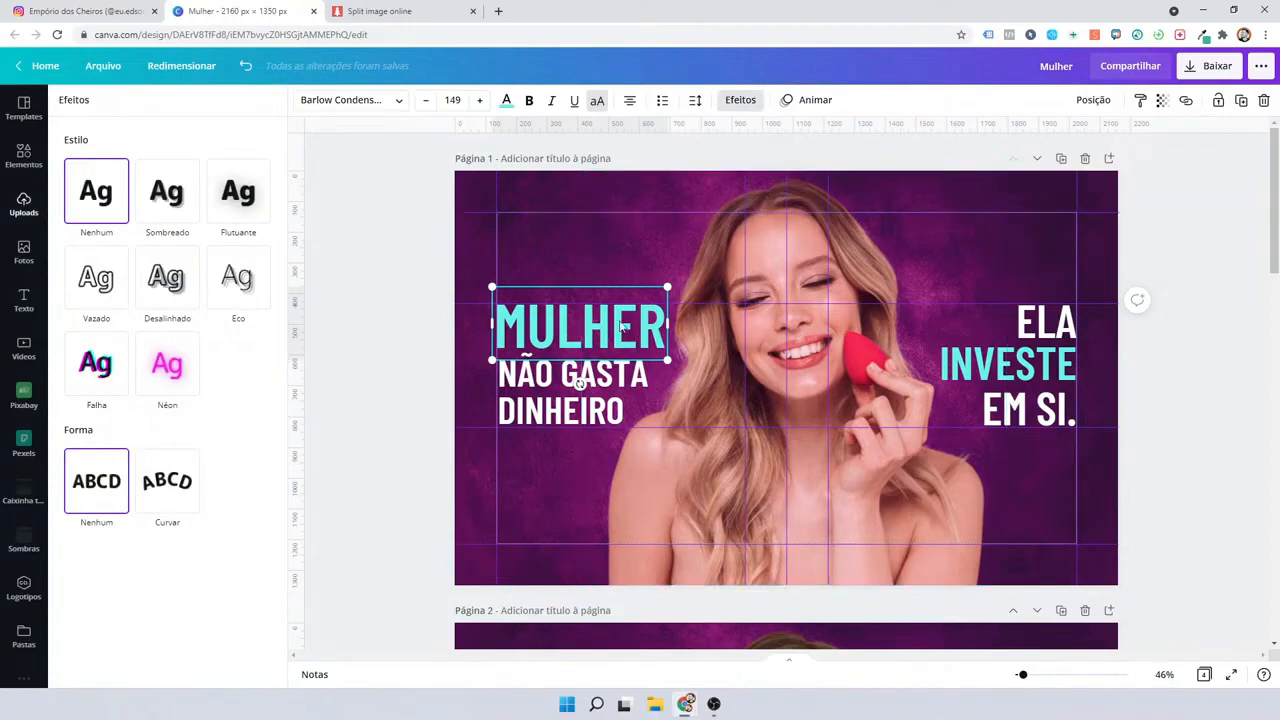
left_click(170, 188)
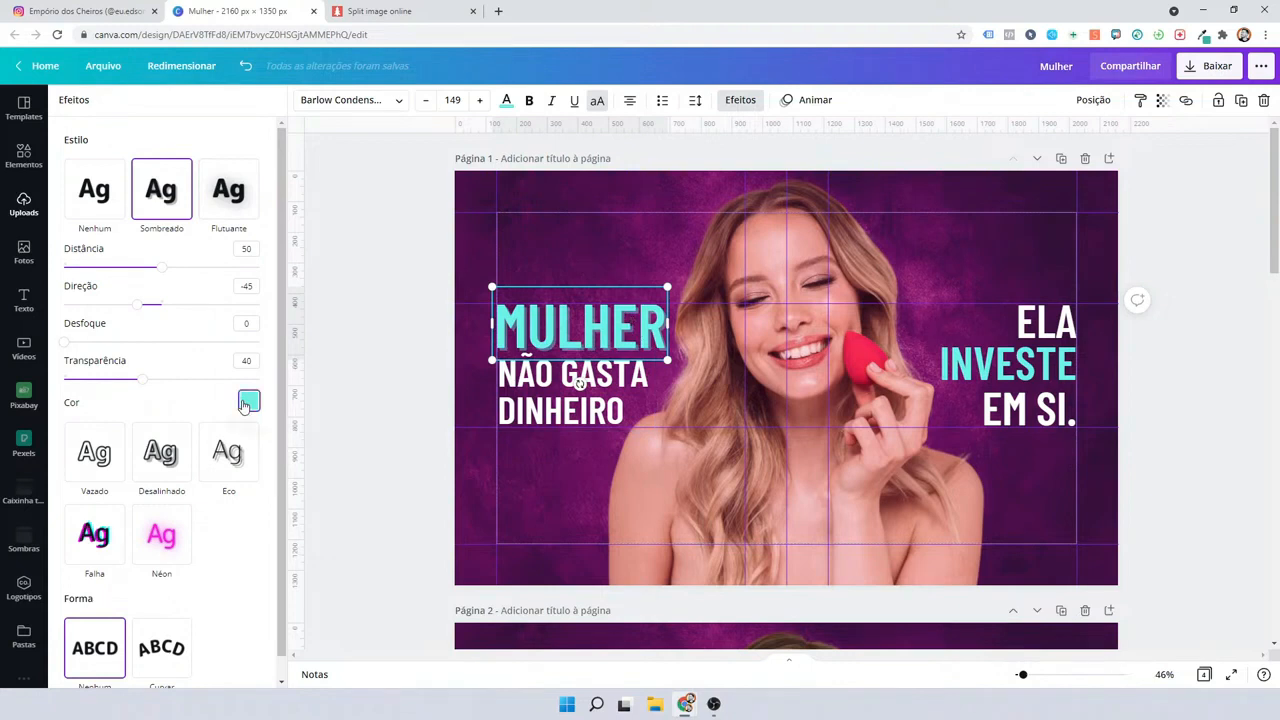
left_click(228, 189)
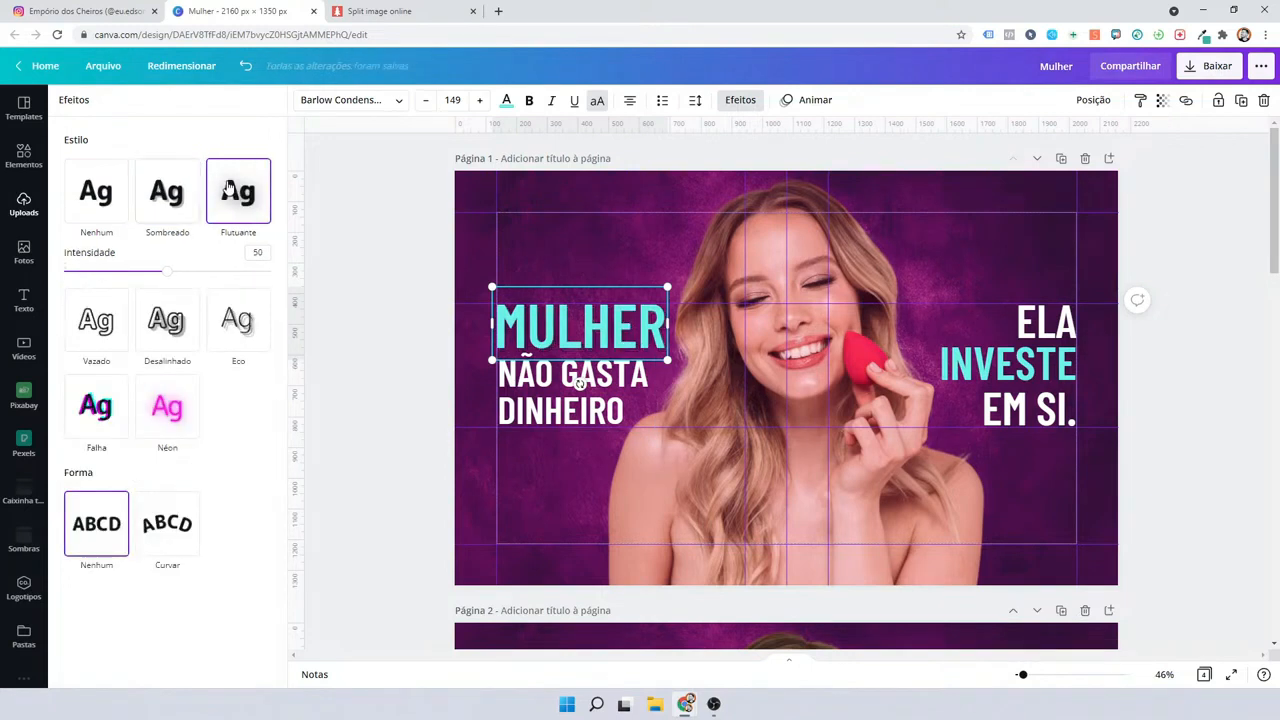
left_click(172, 192)
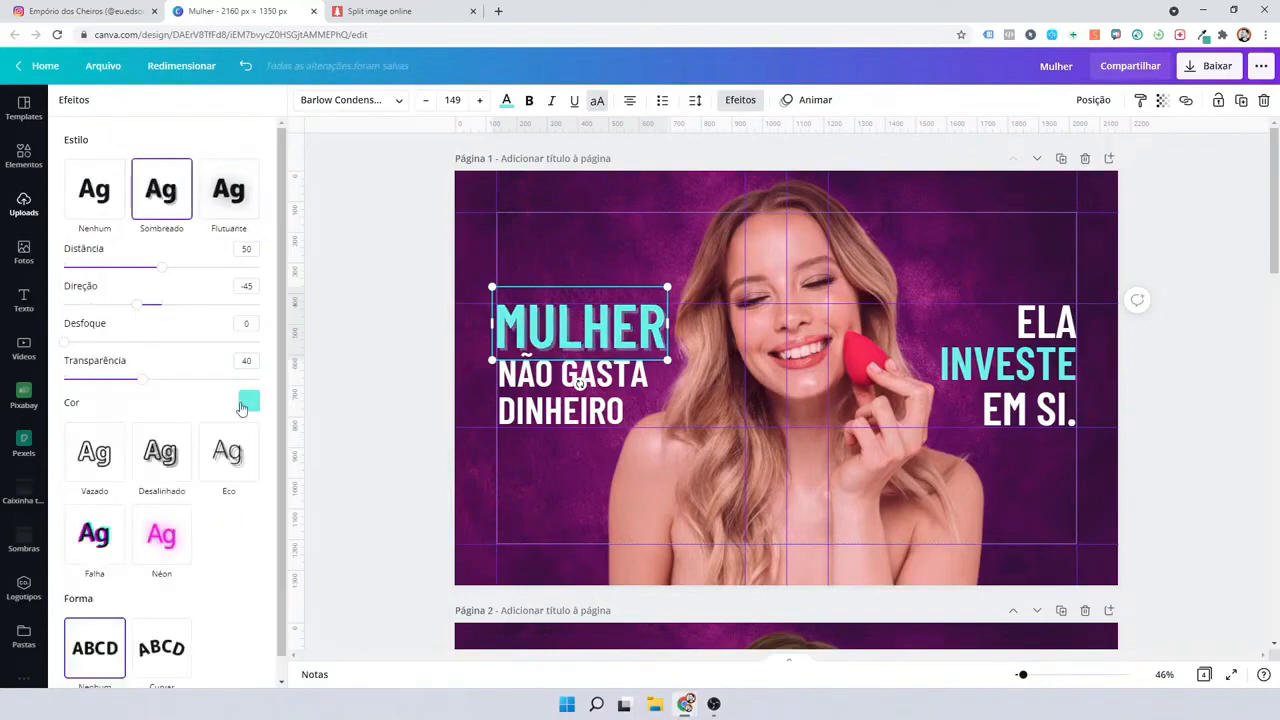
Sample the dark purple background, color the "MULHER" shadow #3A1041 and set its blur to 40.
left_click(246, 402)
scroll(118, 537, "down", 2)
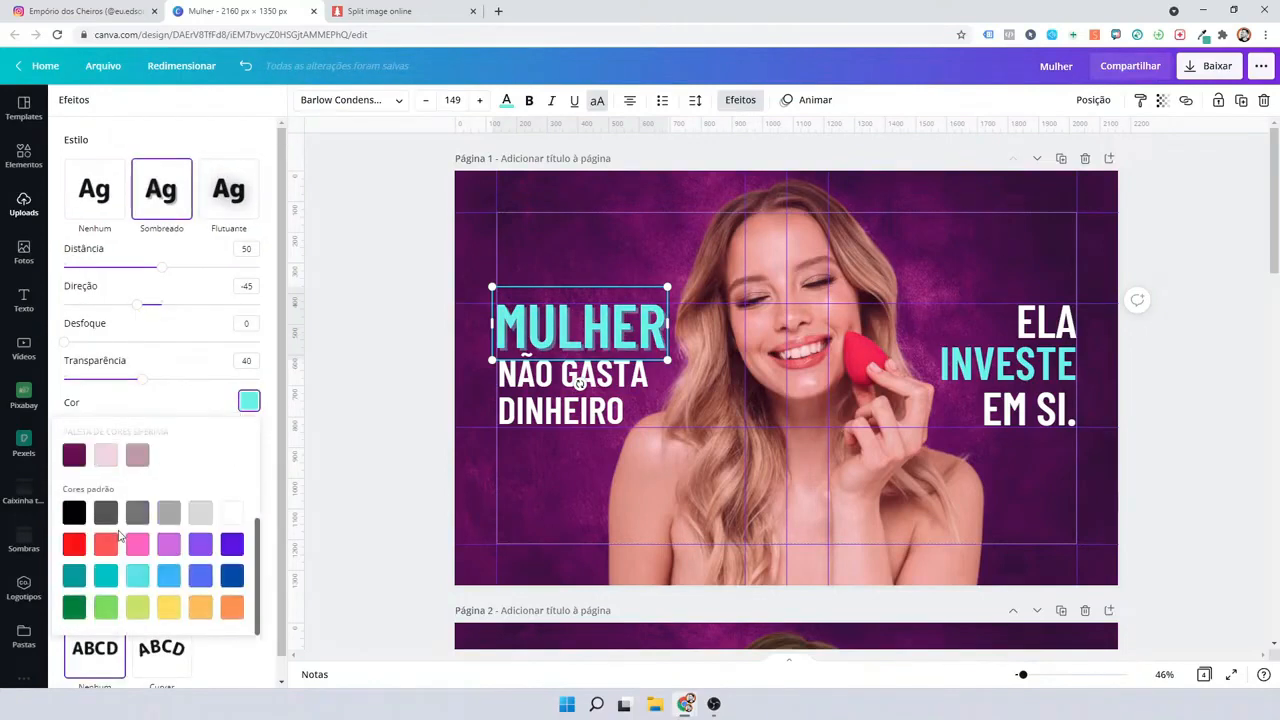
scroll(118, 537, "up", 3)
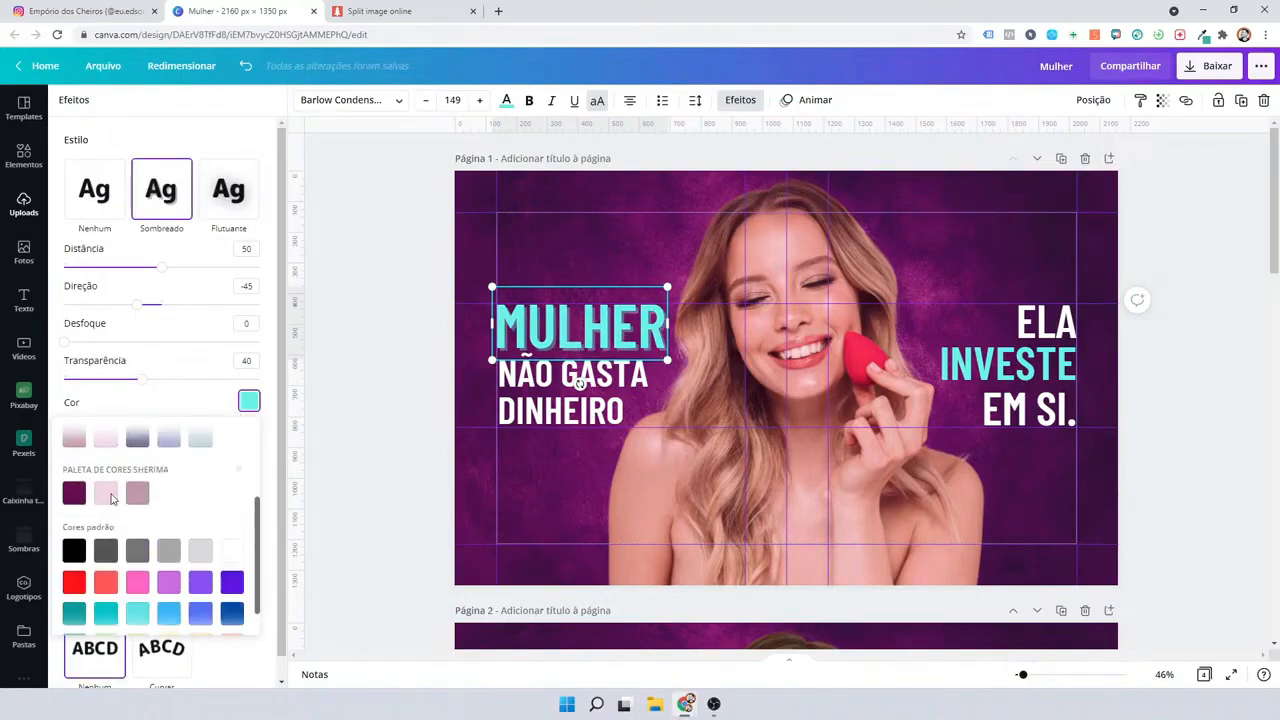
left_click(1204, 40)
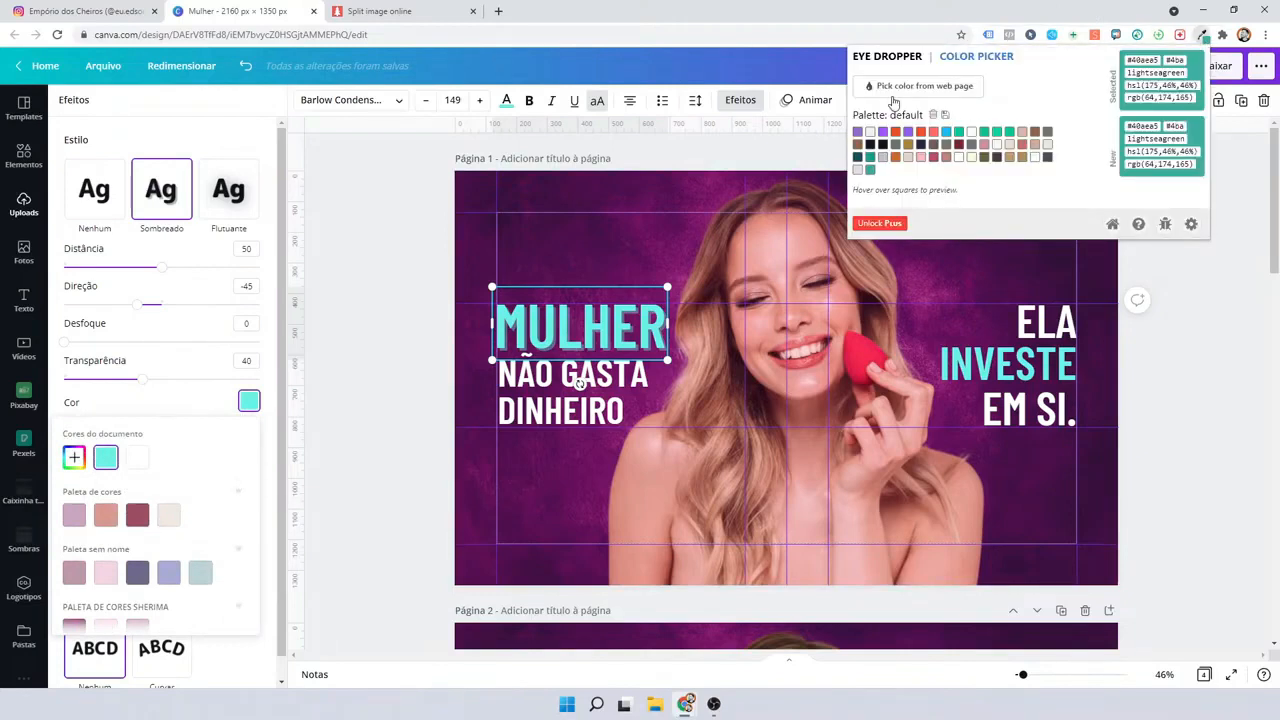
left_click(892, 90)
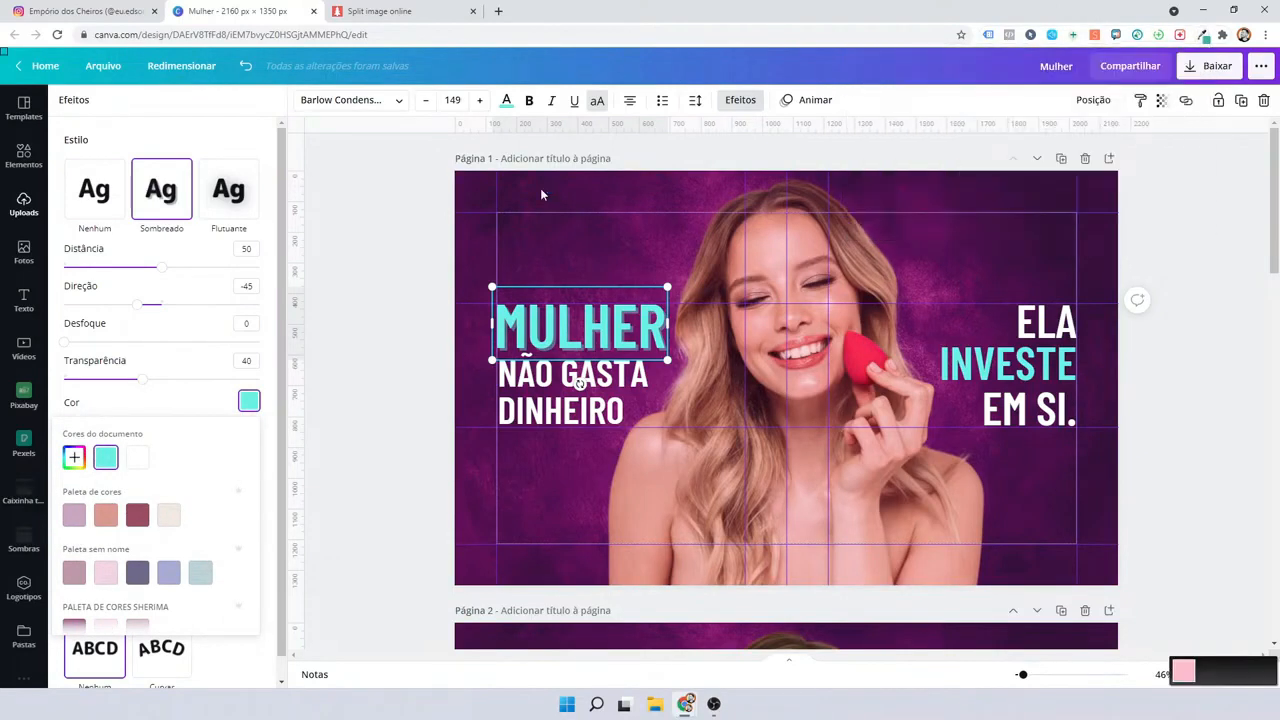
left_click(540, 193)
left_click(250, 403)
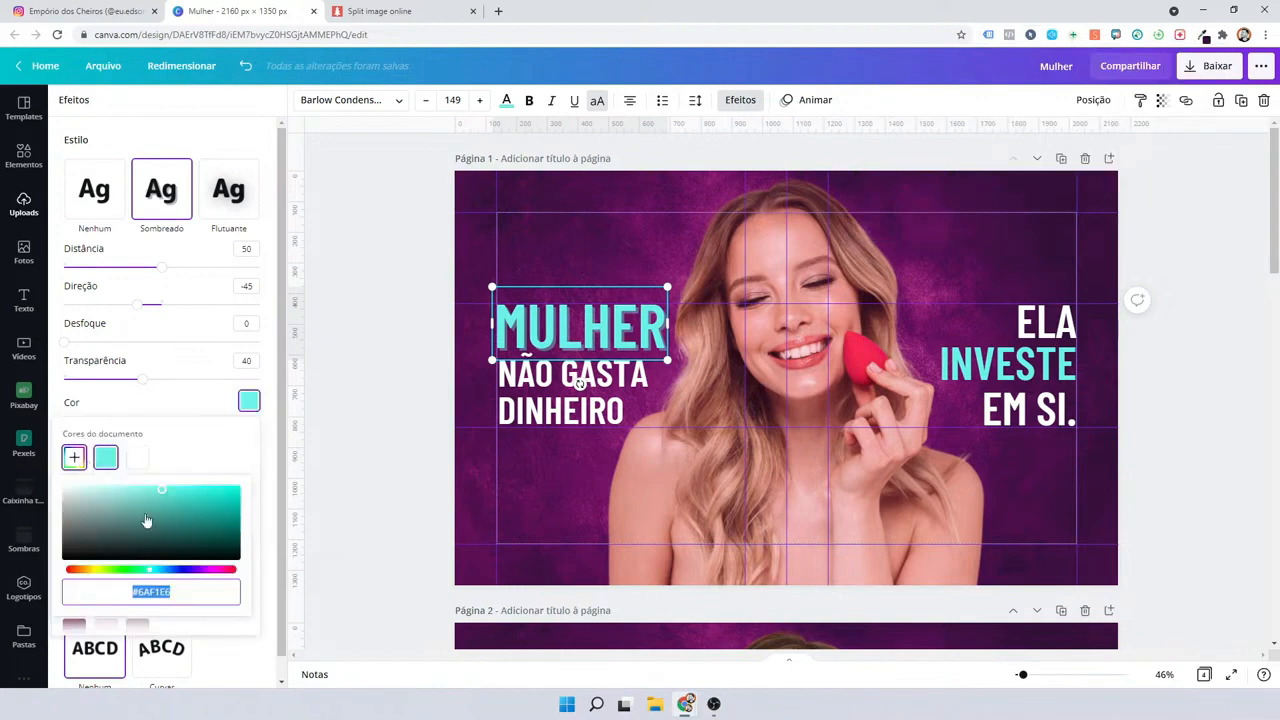
left_click_drag(149, 523, 197, 554)
type("#3A1041")
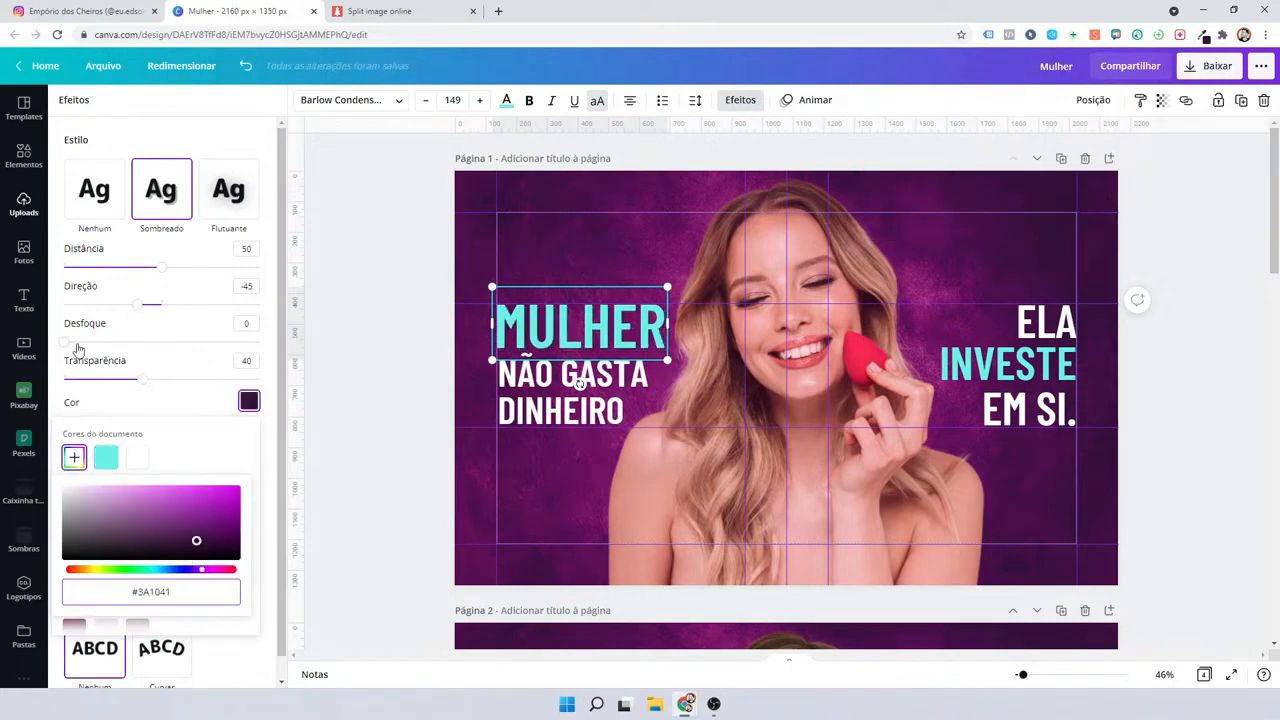
left_click_drag(66, 342, 142, 343)
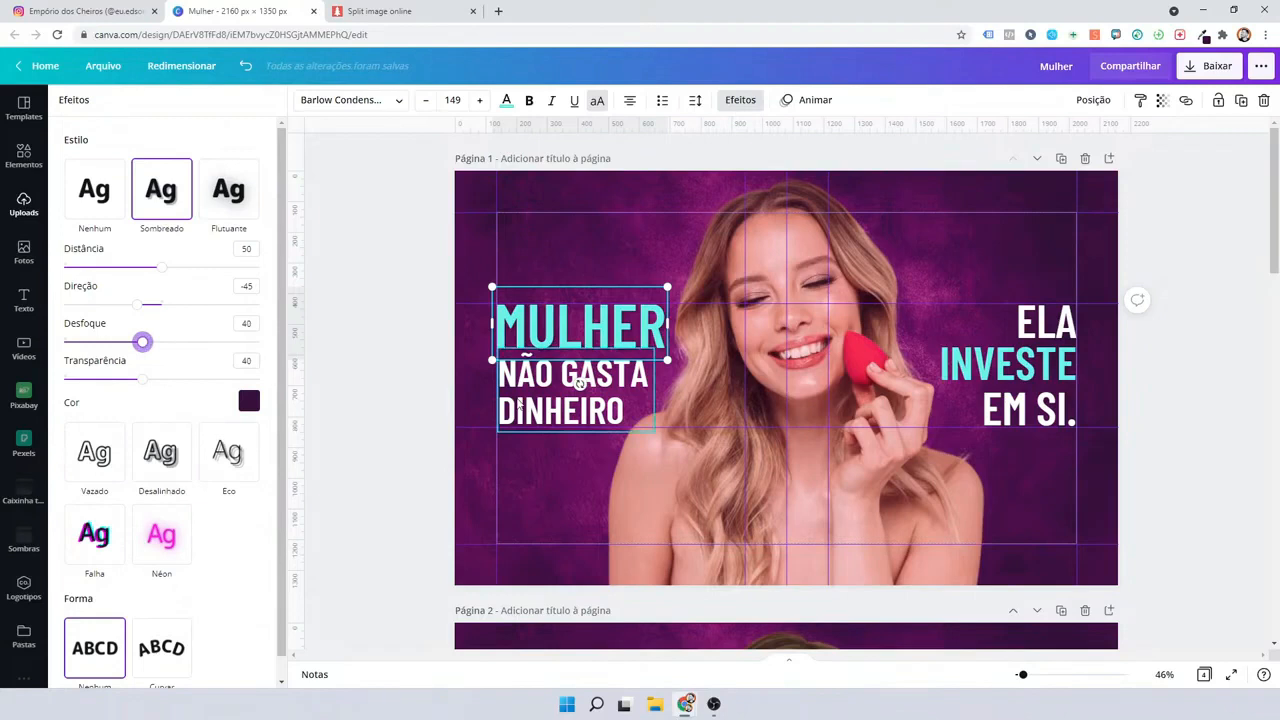
Give the "NÃO GASTA DINHEIRO" text a Sombreado shadow in #3A1041 with blur 40.
left_click(578, 383)
left_click(249, 401)
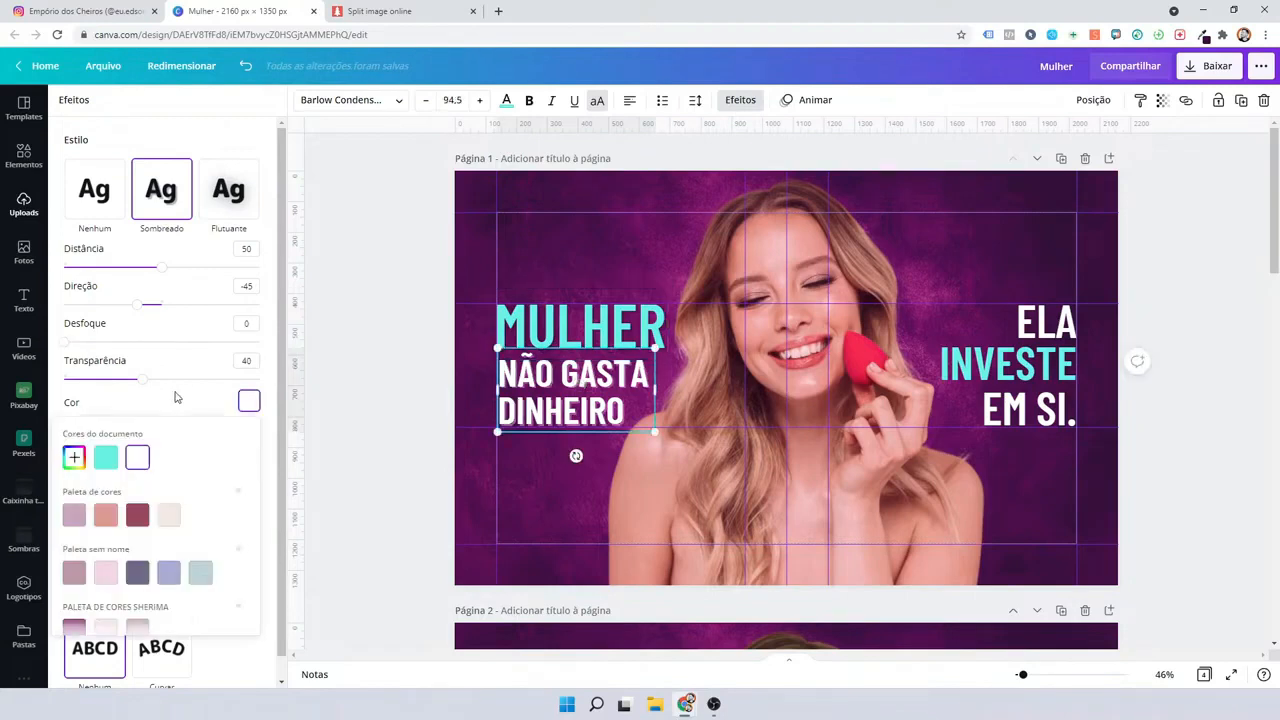
left_click(74, 457)
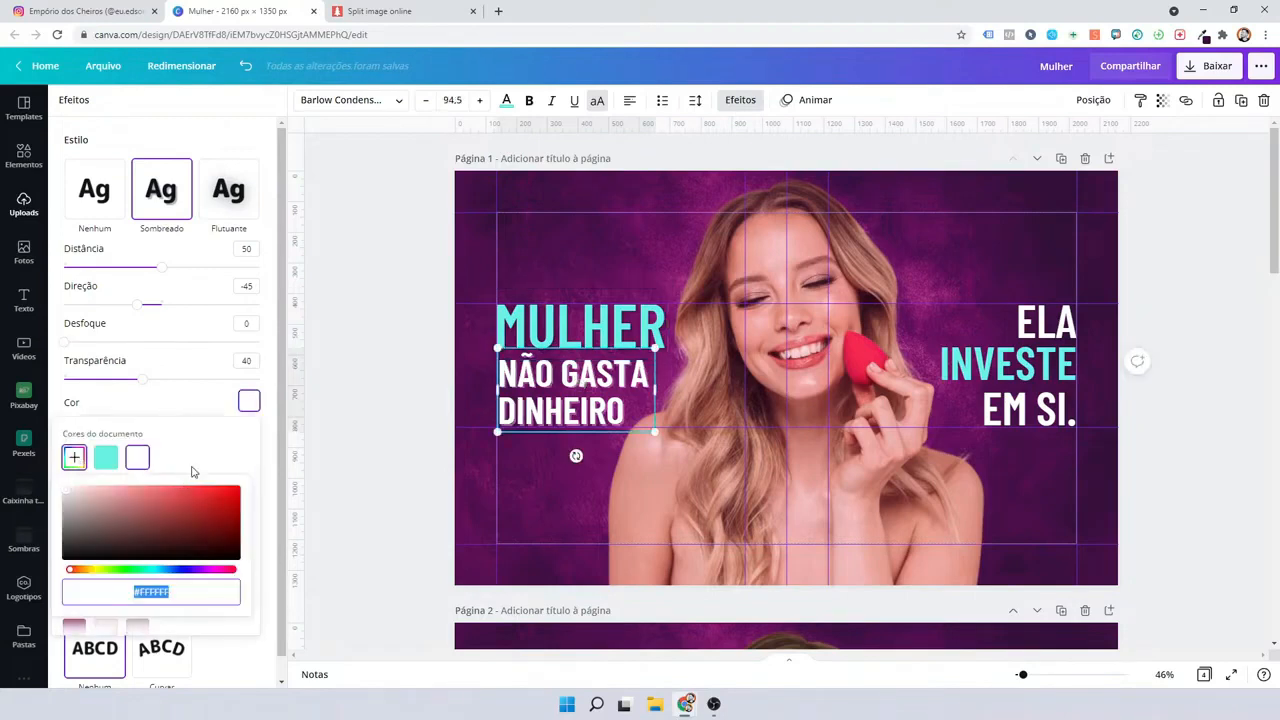
type("#3A1041")
left_click(145, 343)
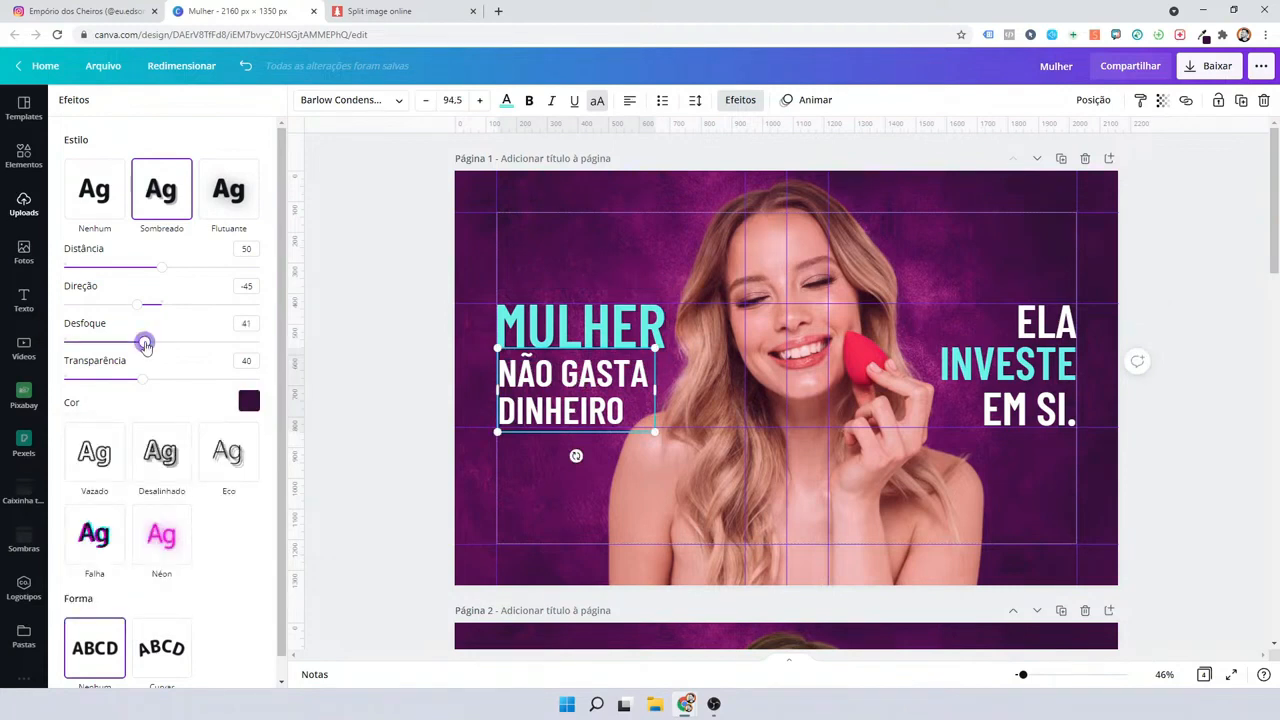
left_click_drag(145, 343, 142, 342)
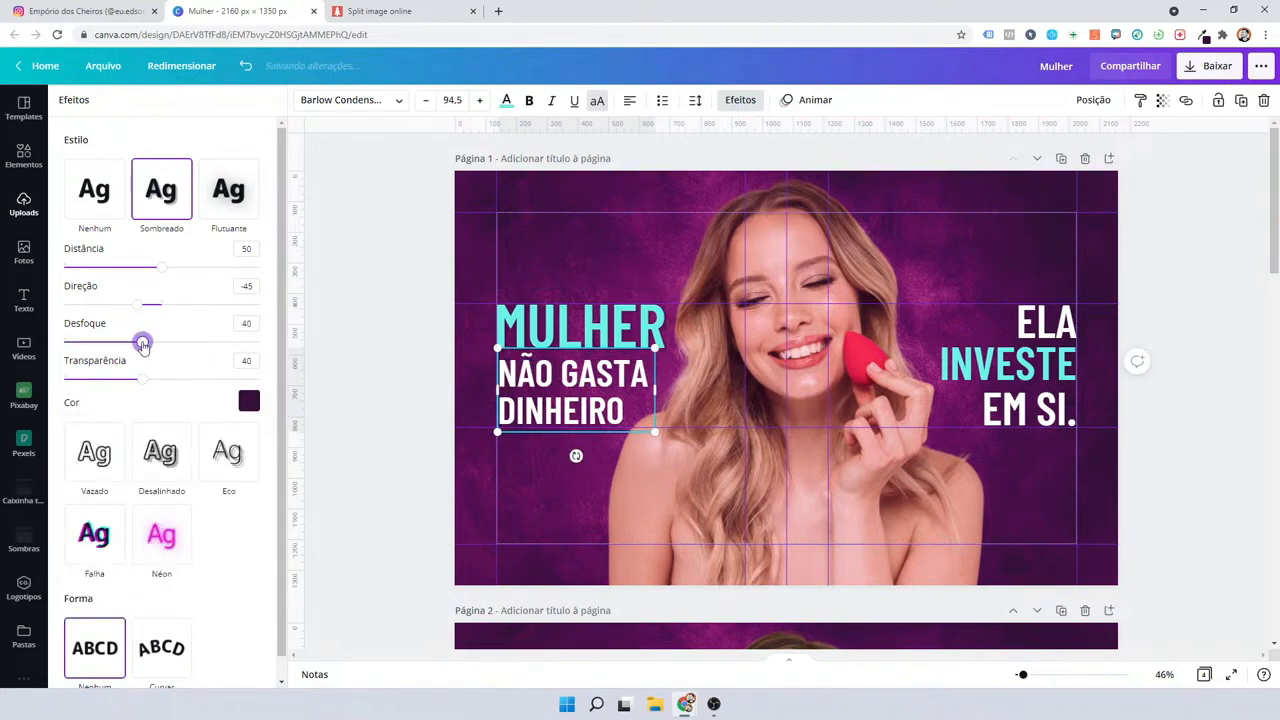
Apply the Sombreado effect to the "ELA", "INVESTE" and "EM SI." headings together, with shadow color #3A1041.
left_click(1038, 333)
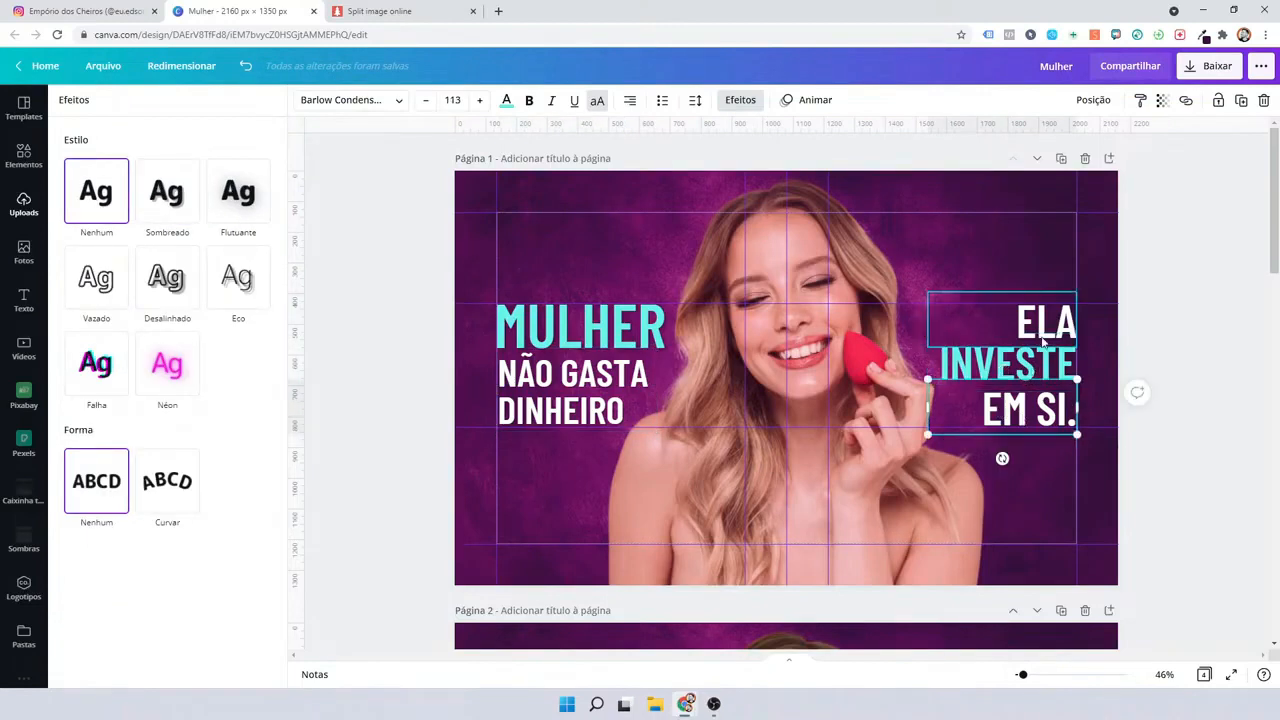
left_click(1040, 370, "shift")
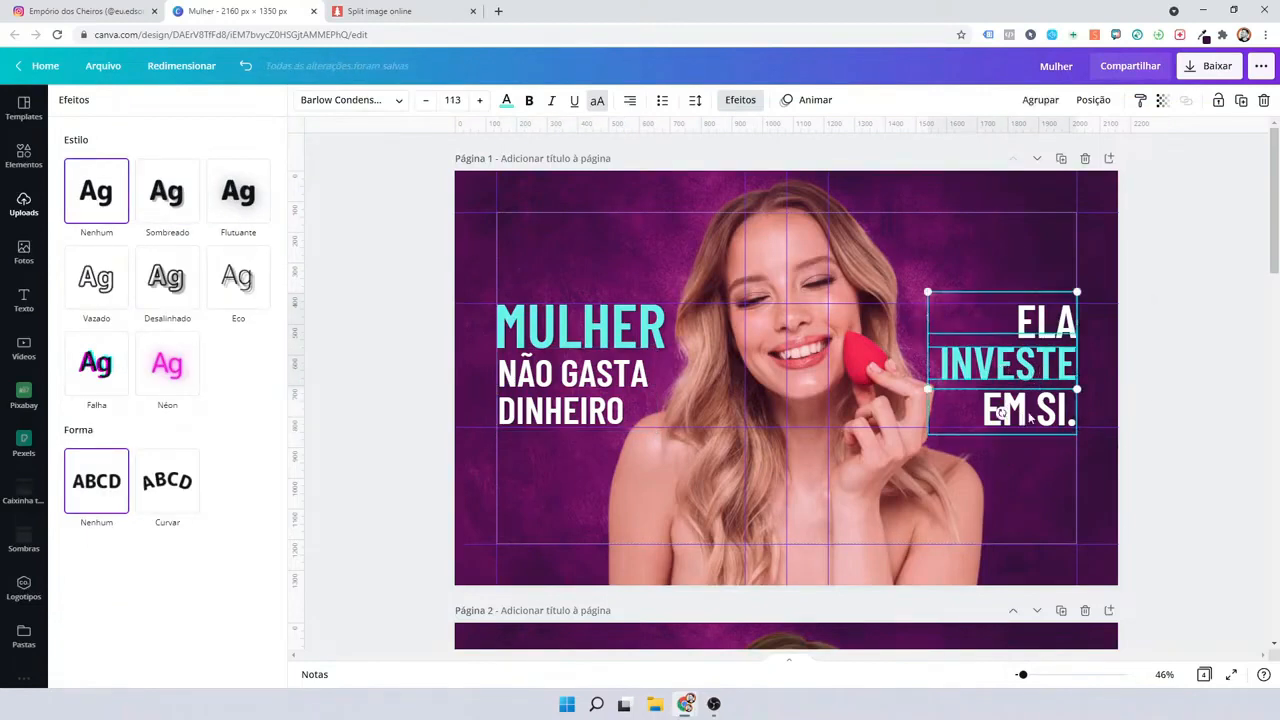
left_click(1030, 418, "shift")
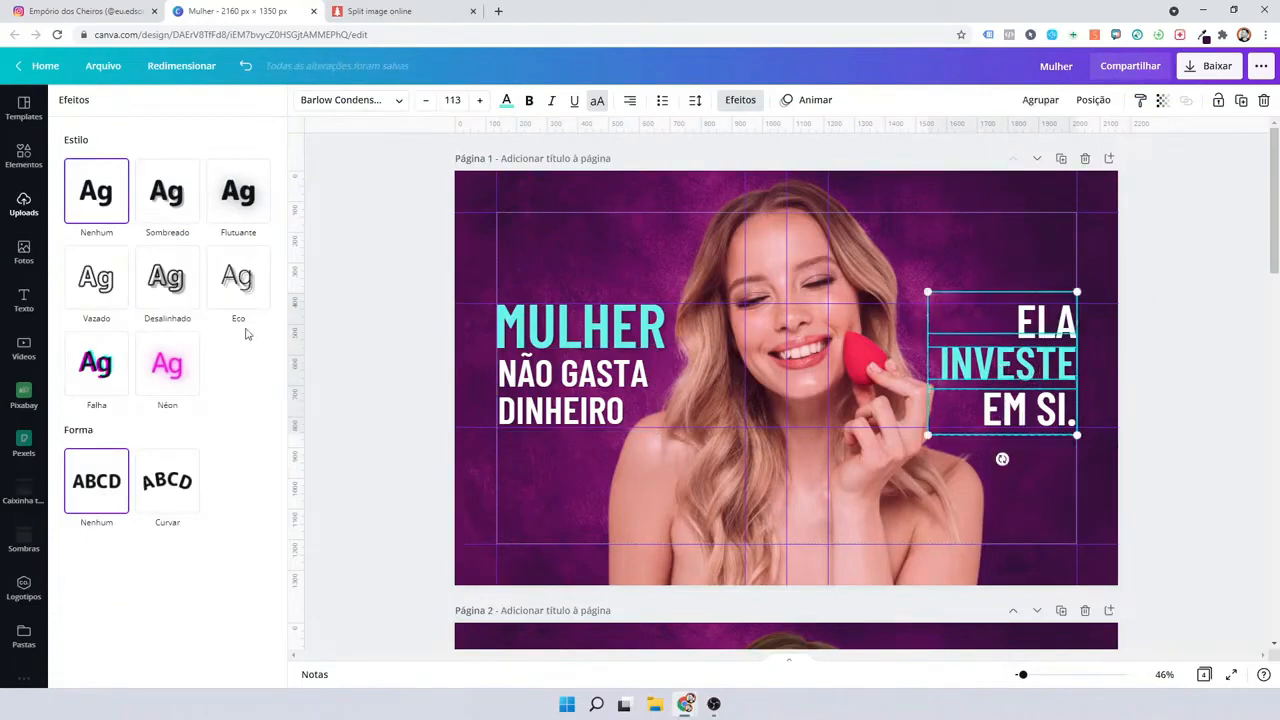
left_click(180, 210)
left_click(249, 400)
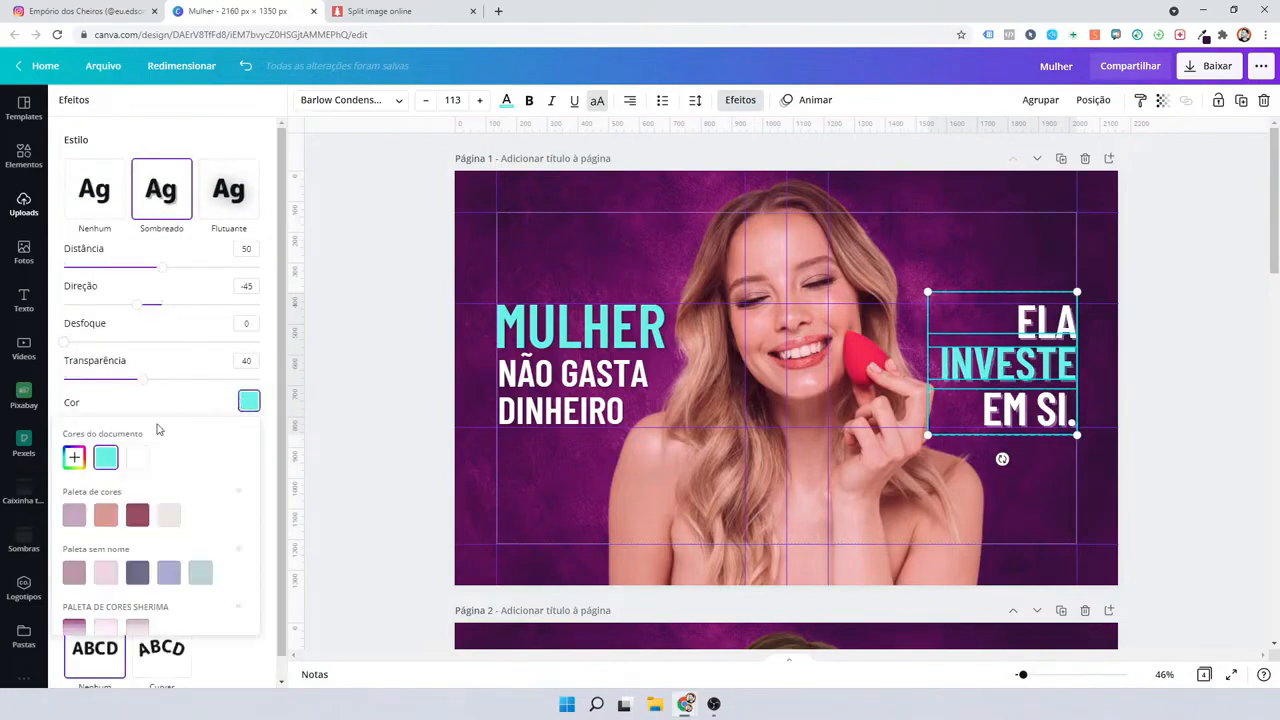
left_click(73, 458)
type("#3A1041")
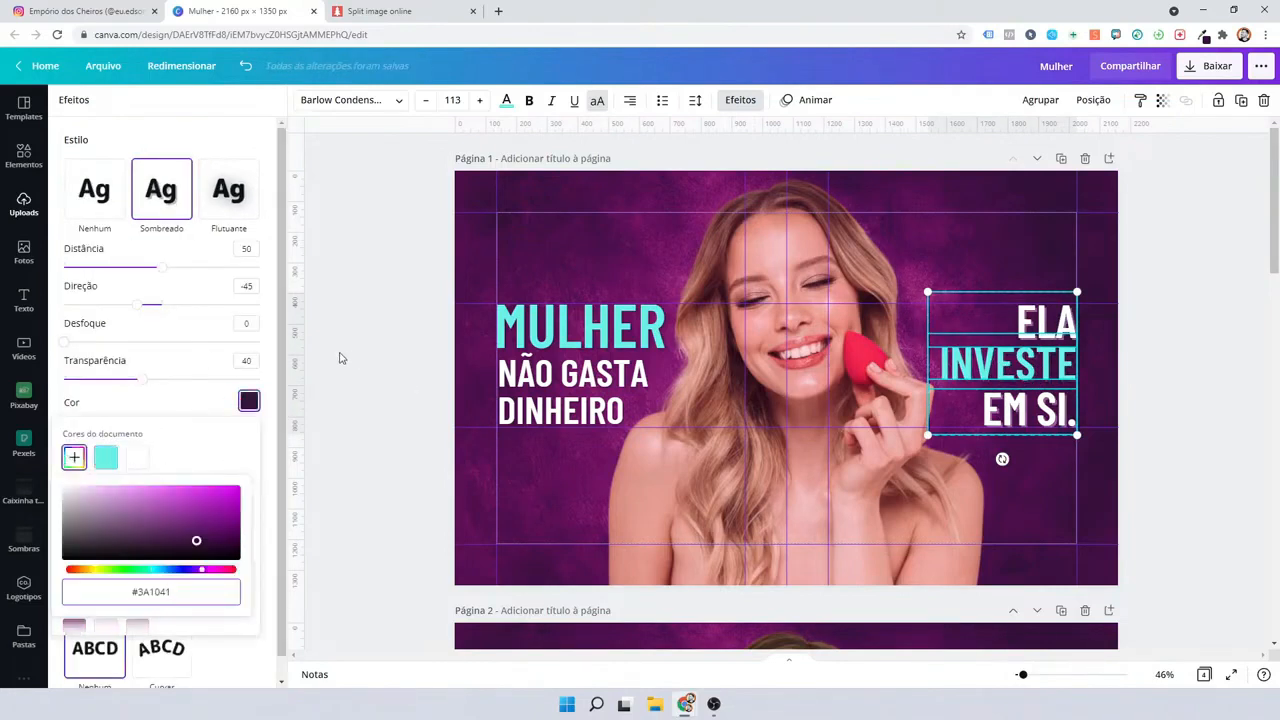
left_click(379, 430)
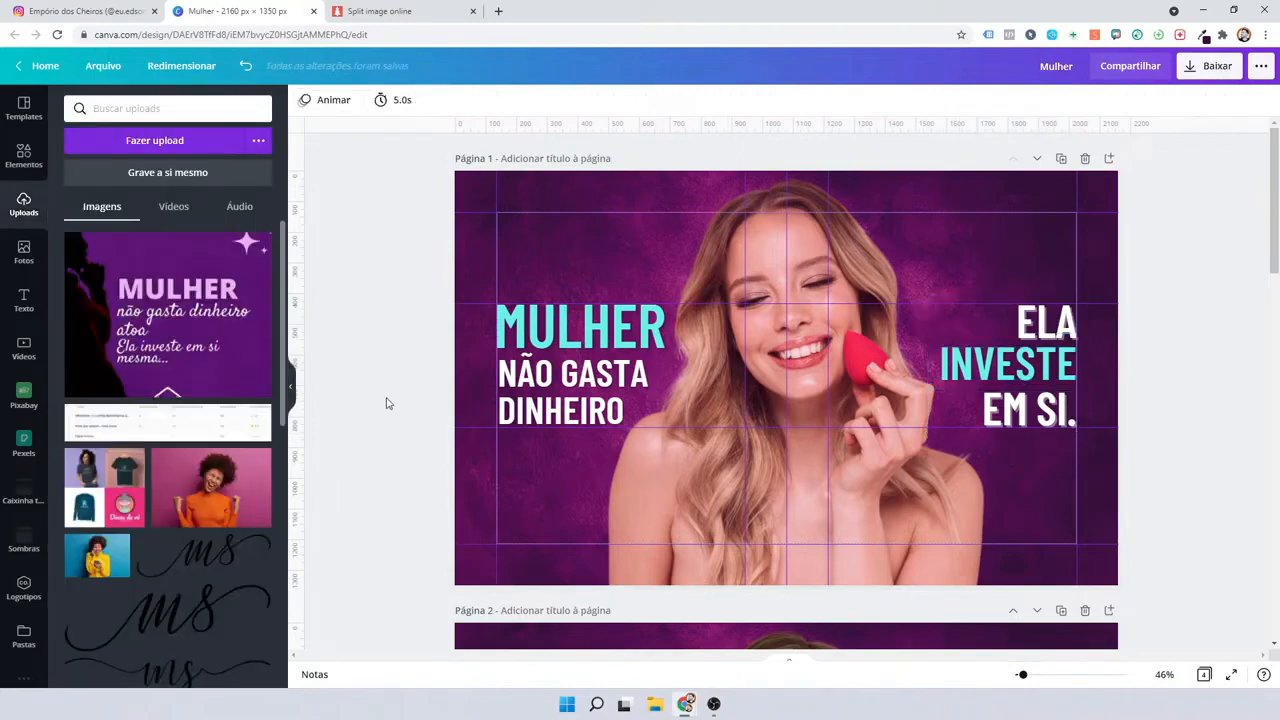
Reselect the "ELA", "INVESTE" and "EM SI." headings and try to set their shadow blur together to 40.
left_click(1030, 362)
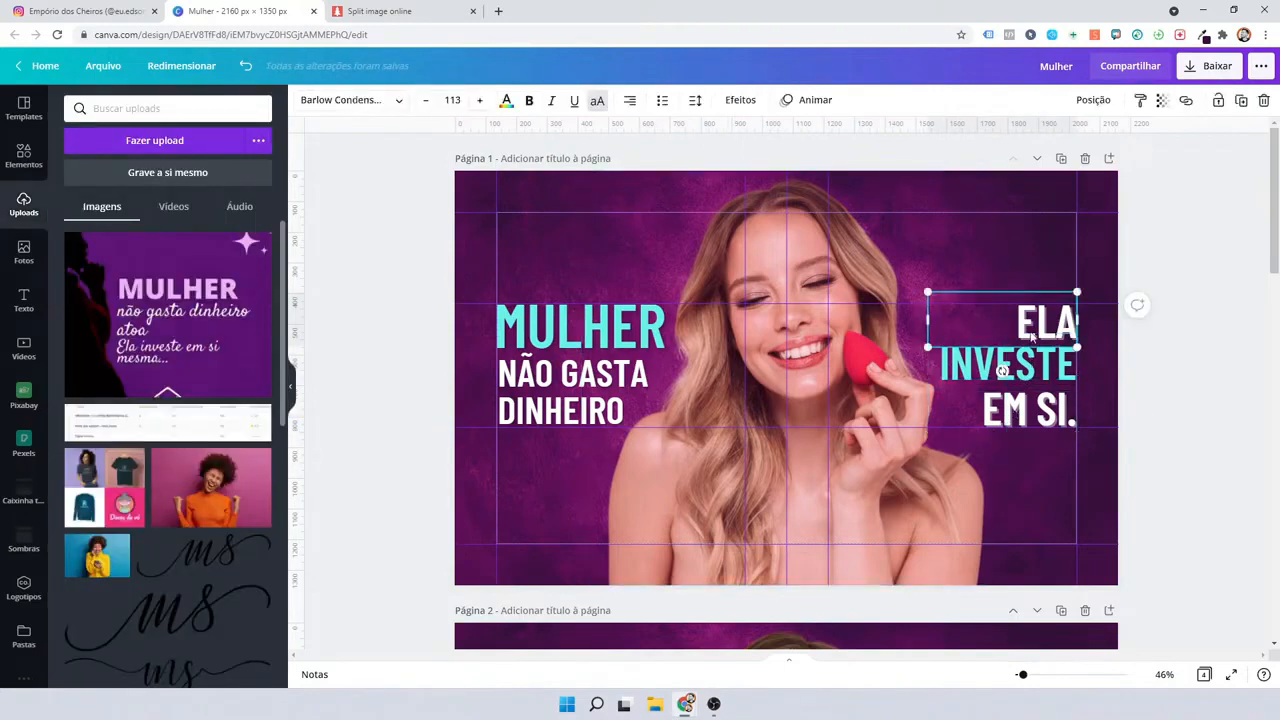
left_click(1045, 322, "shift")
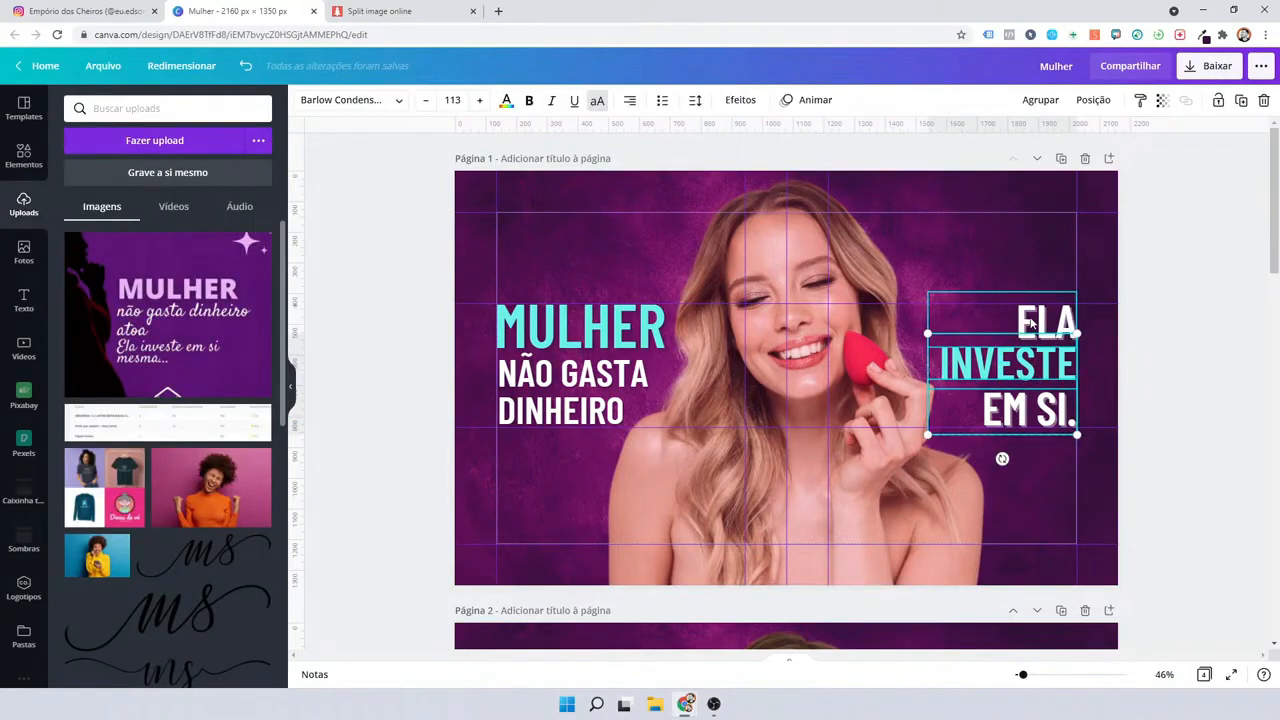
left_click(740, 100)
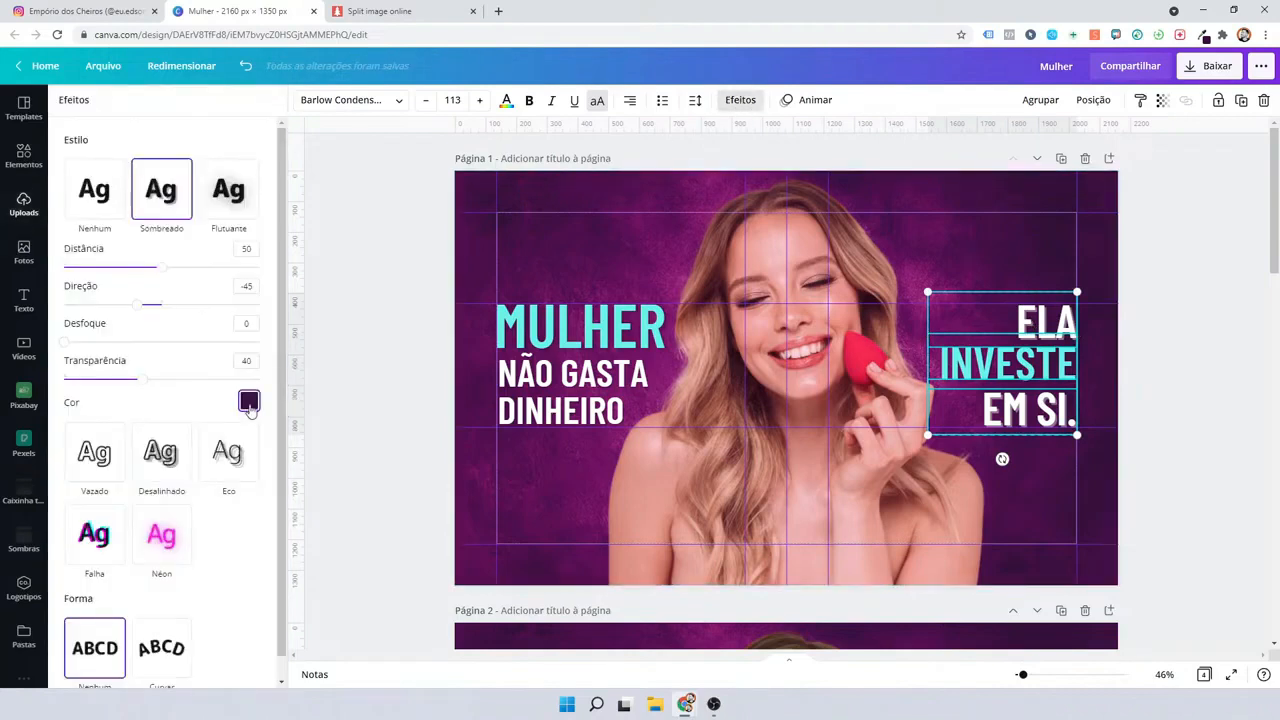
left_click(155, 343)
left_click_drag(155, 343, 143, 343)
left_click(1018, 325)
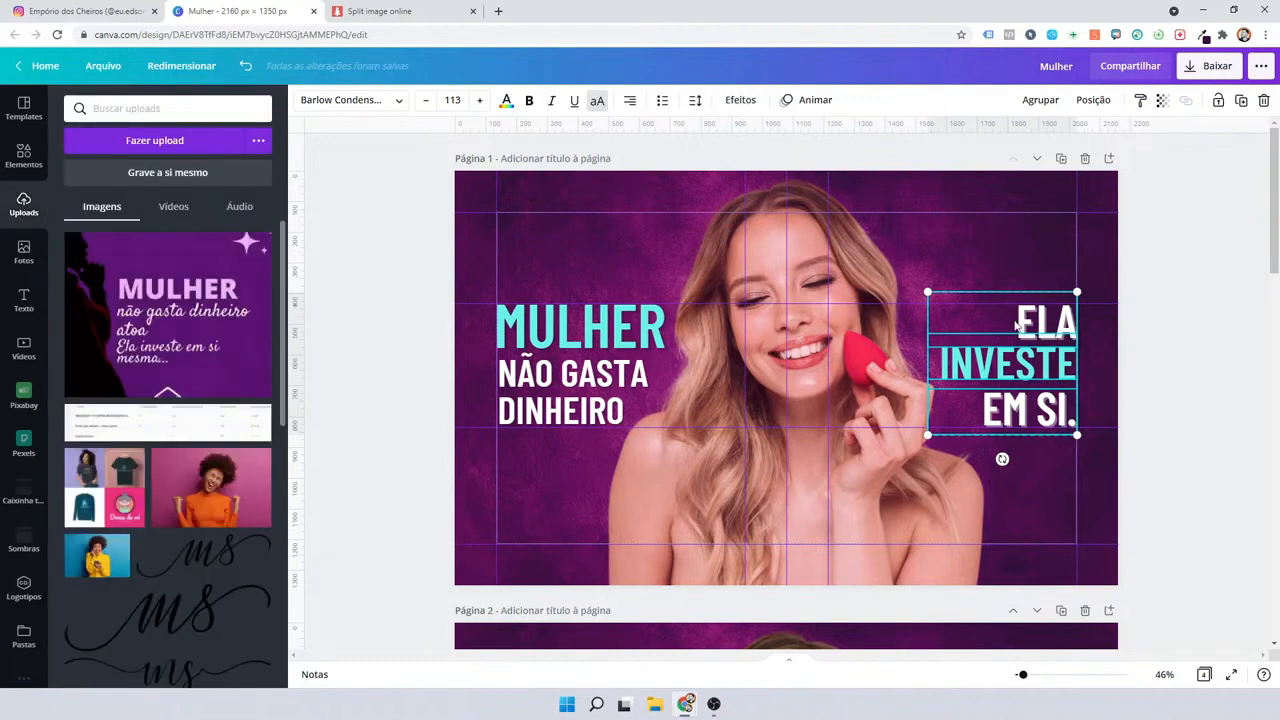
key("Escape")
Set the "ELA" heading's shadow color to #3A1041 and its blur to 40.
left_click(1054, 320)
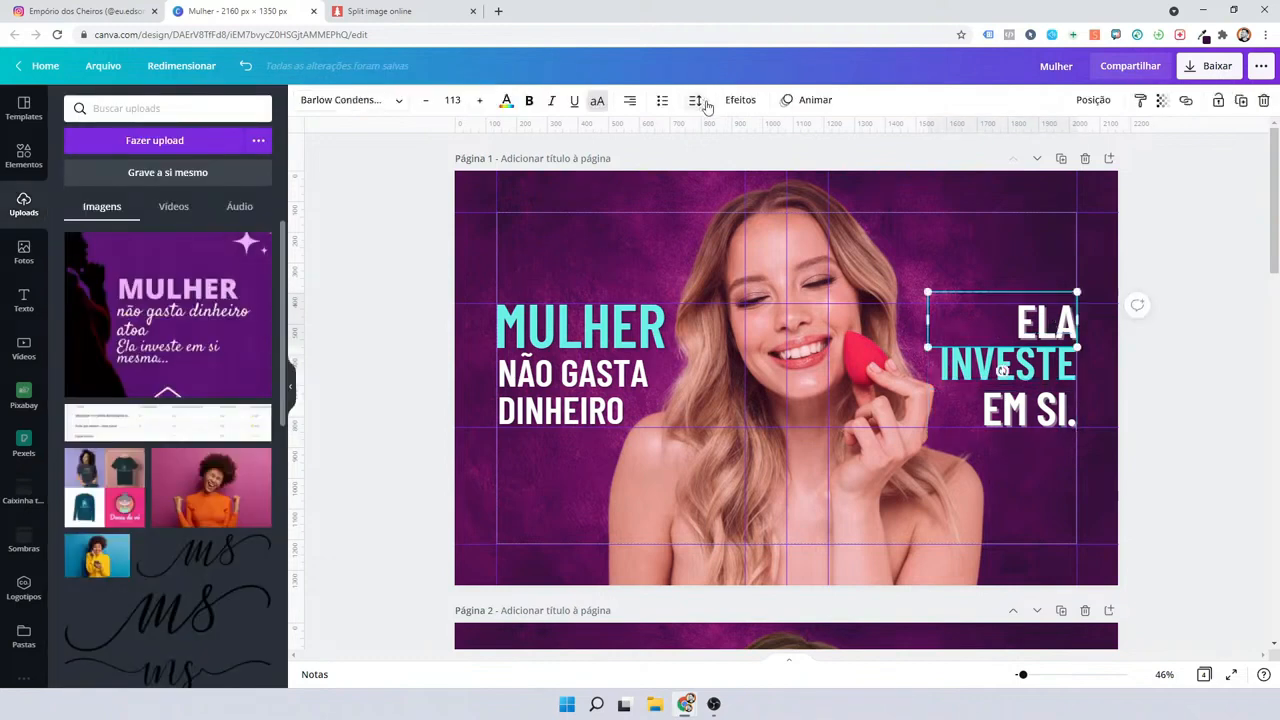
left_click(738, 100)
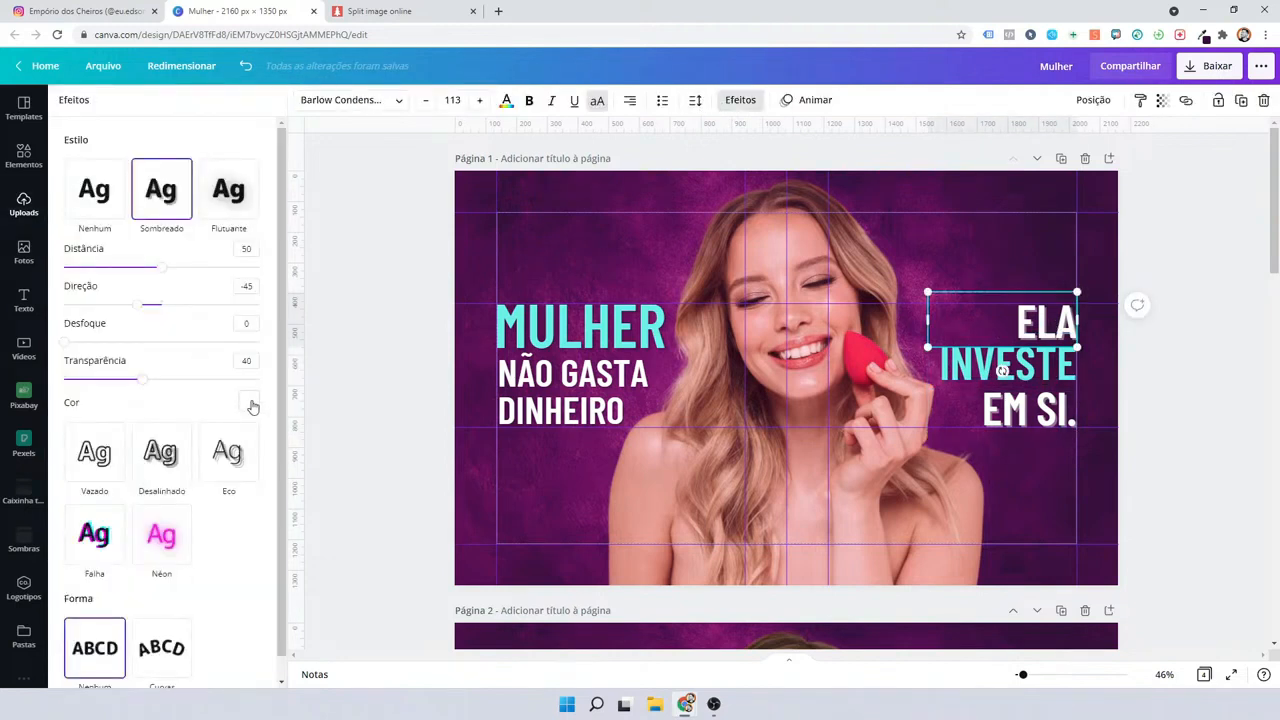
left_click(251, 403)
left_click(72, 458)
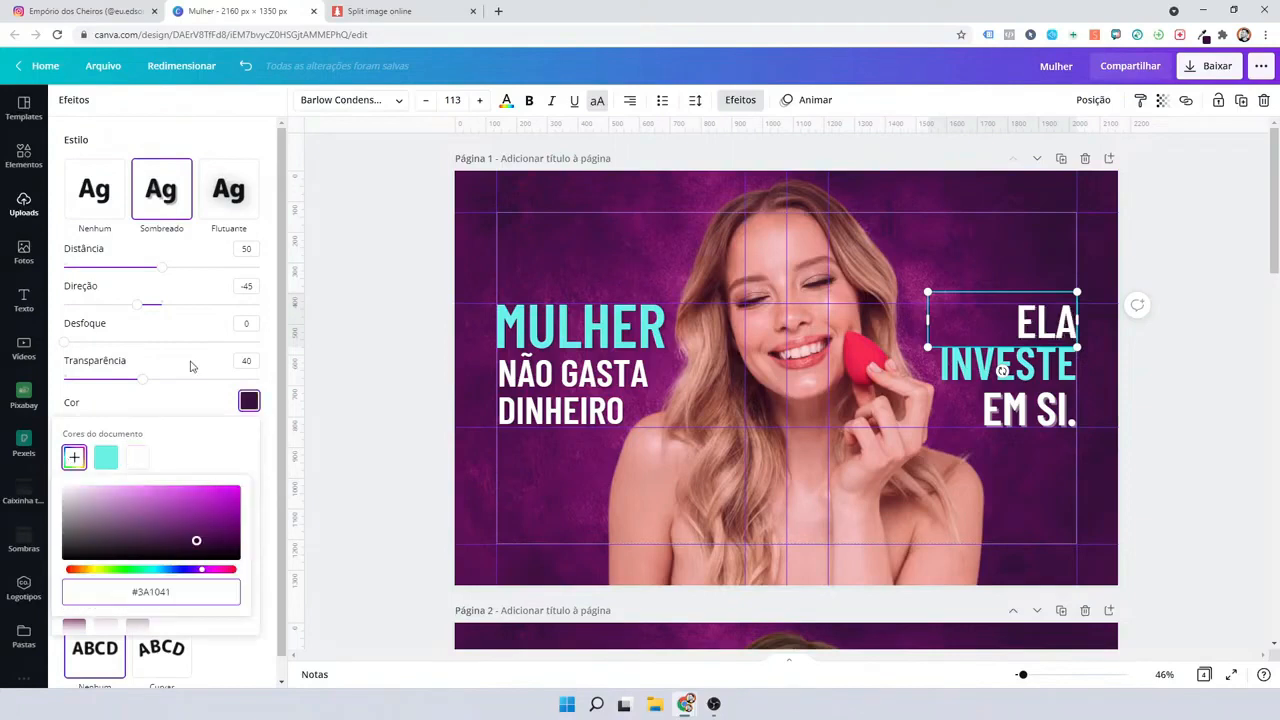
left_click_drag(140, 341, 146, 342)
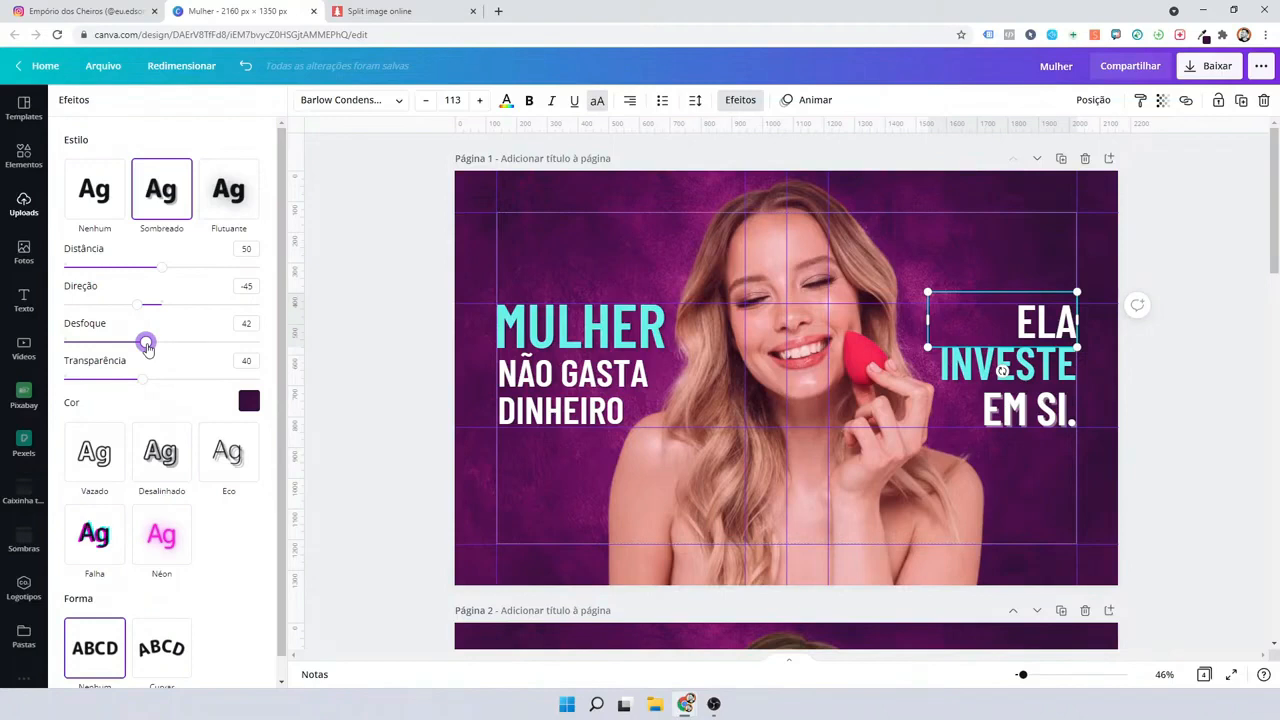
left_click_drag(146, 344, 142, 341)
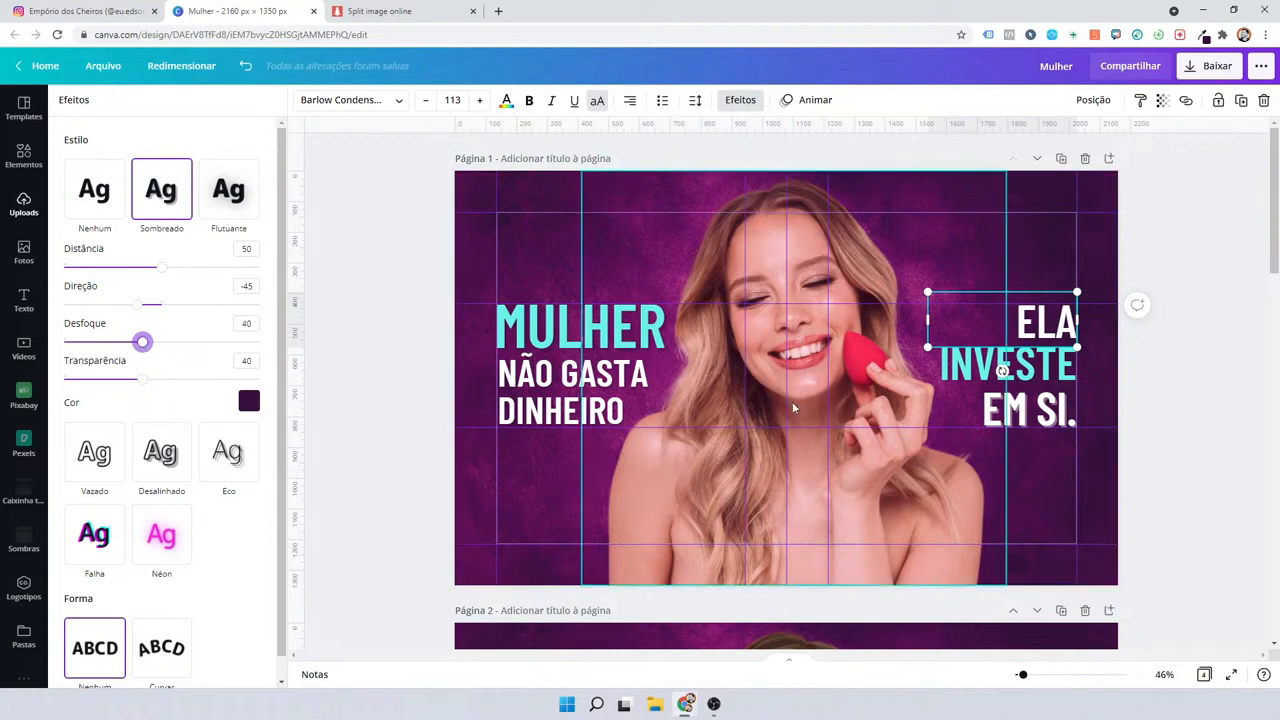
Set the "EM SI." heading's shadow blur to 40 and its shadow color to #3A1041.
left_click(1058, 402)
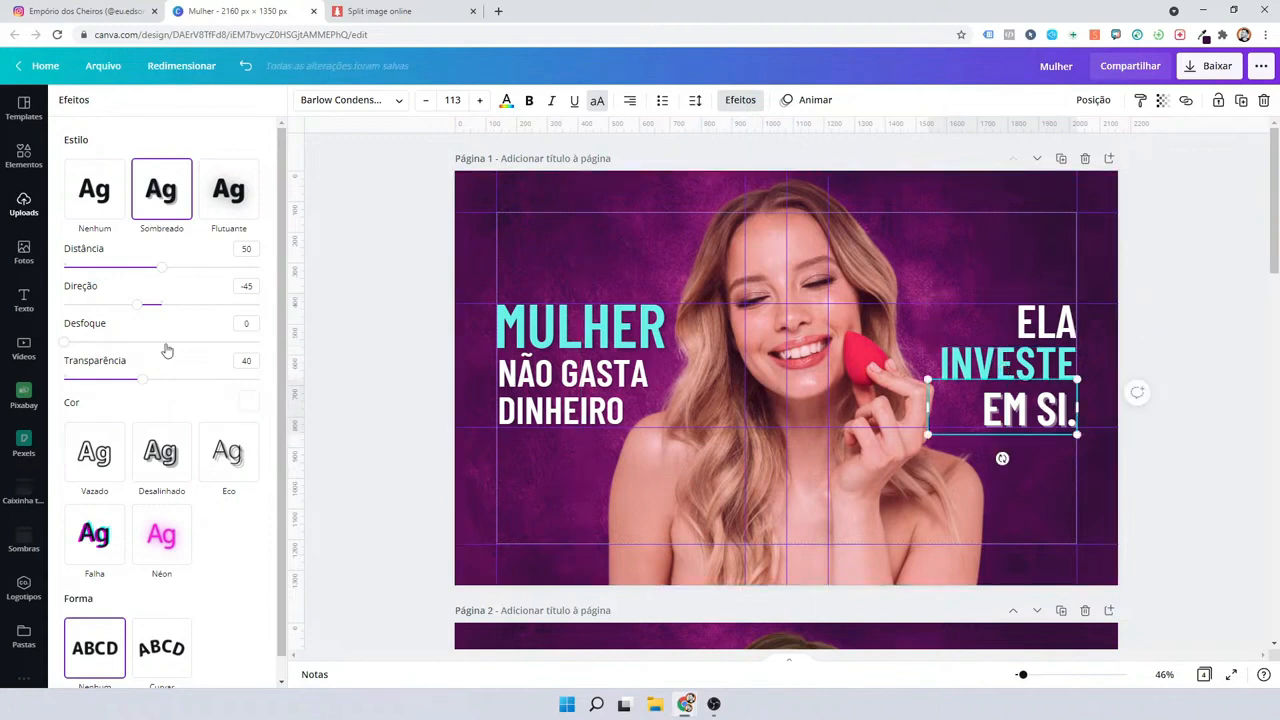
left_click(148, 343)
left_click_drag(148, 343, 143, 345)
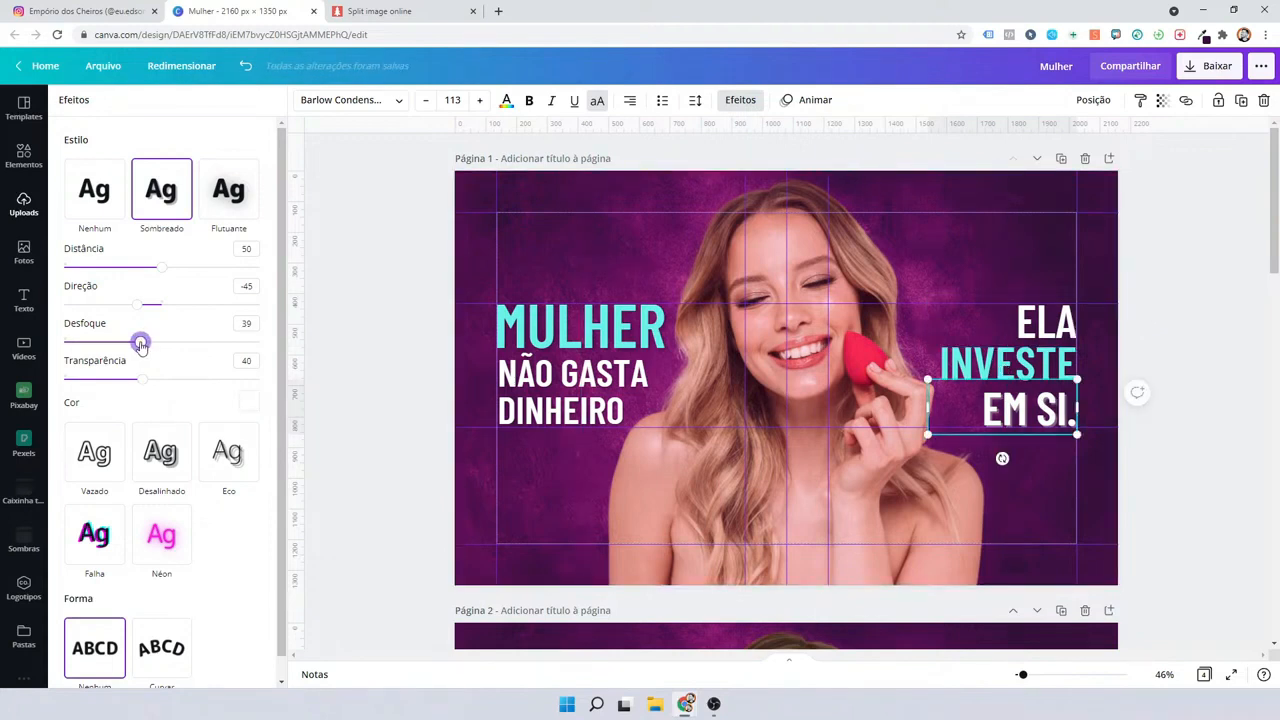
left_click(249, 402)
left_click(74, 458)
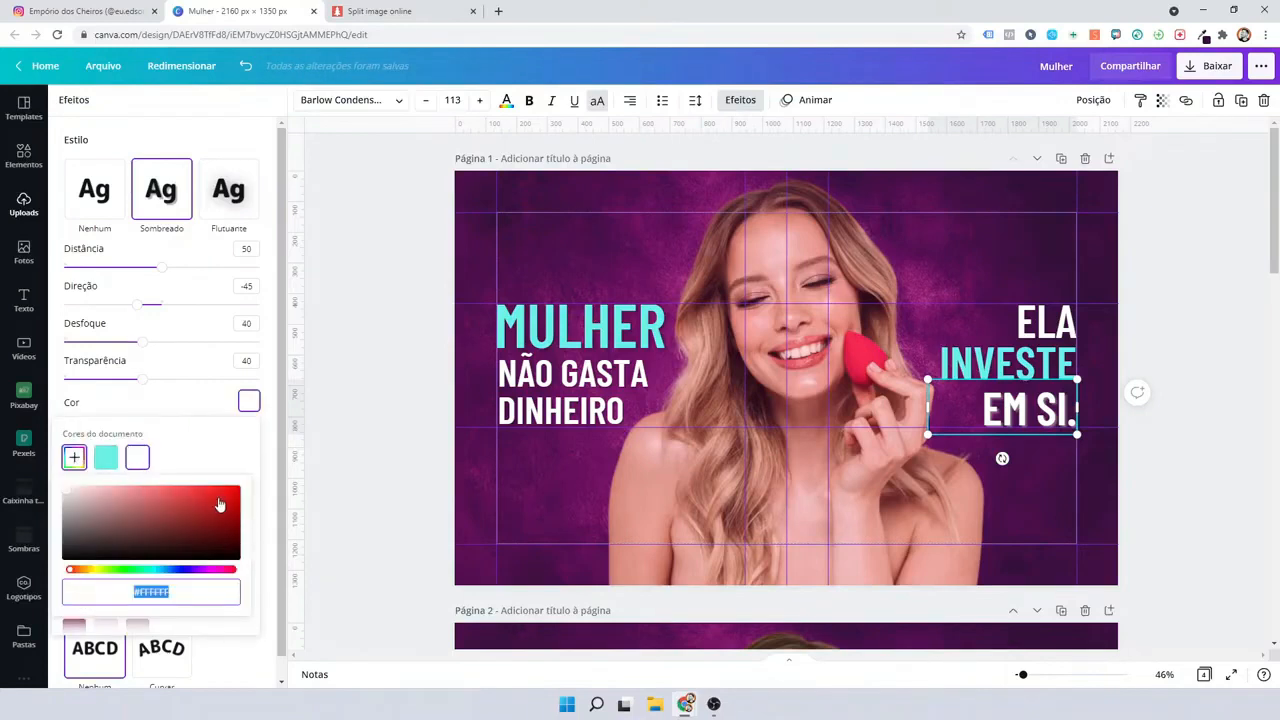
type("#3A1041")
left_click(363, 444)
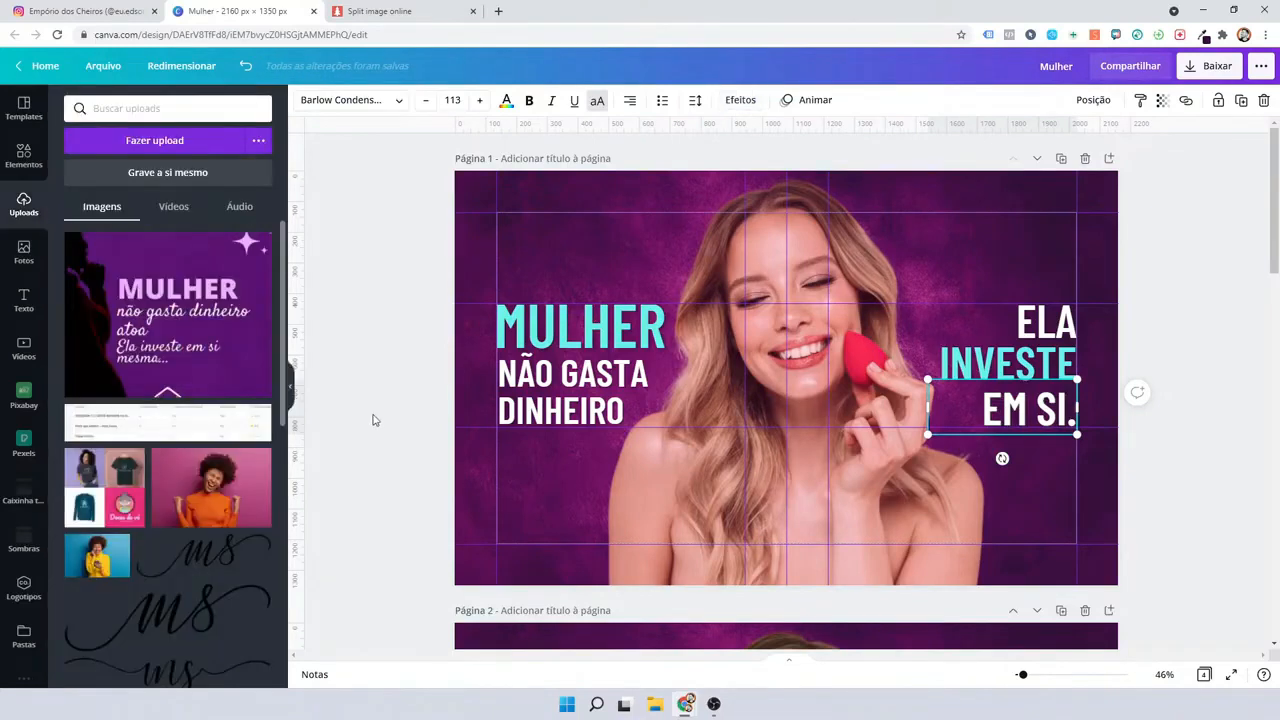
Enlarge the "NÃO GASTA DINHEIRO" text to a font size of 97,8.
left_click(565, 392)
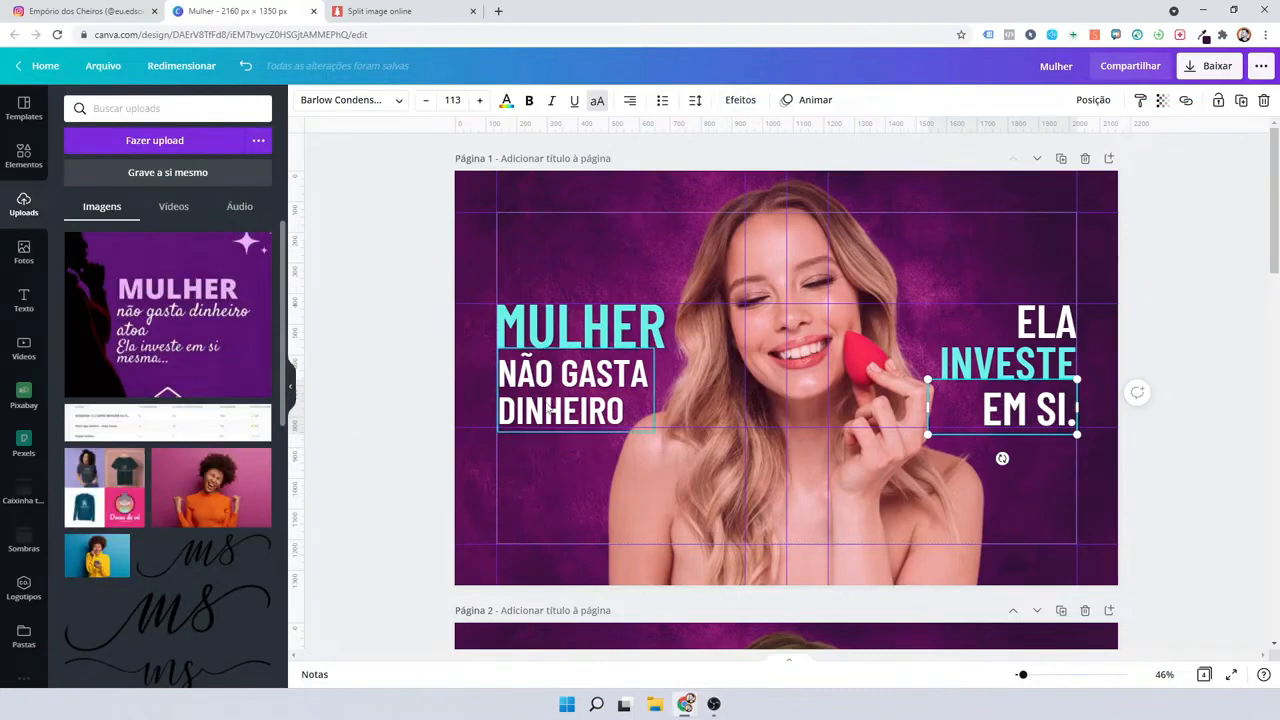
left_click_drag(651, 434, 660, 434)
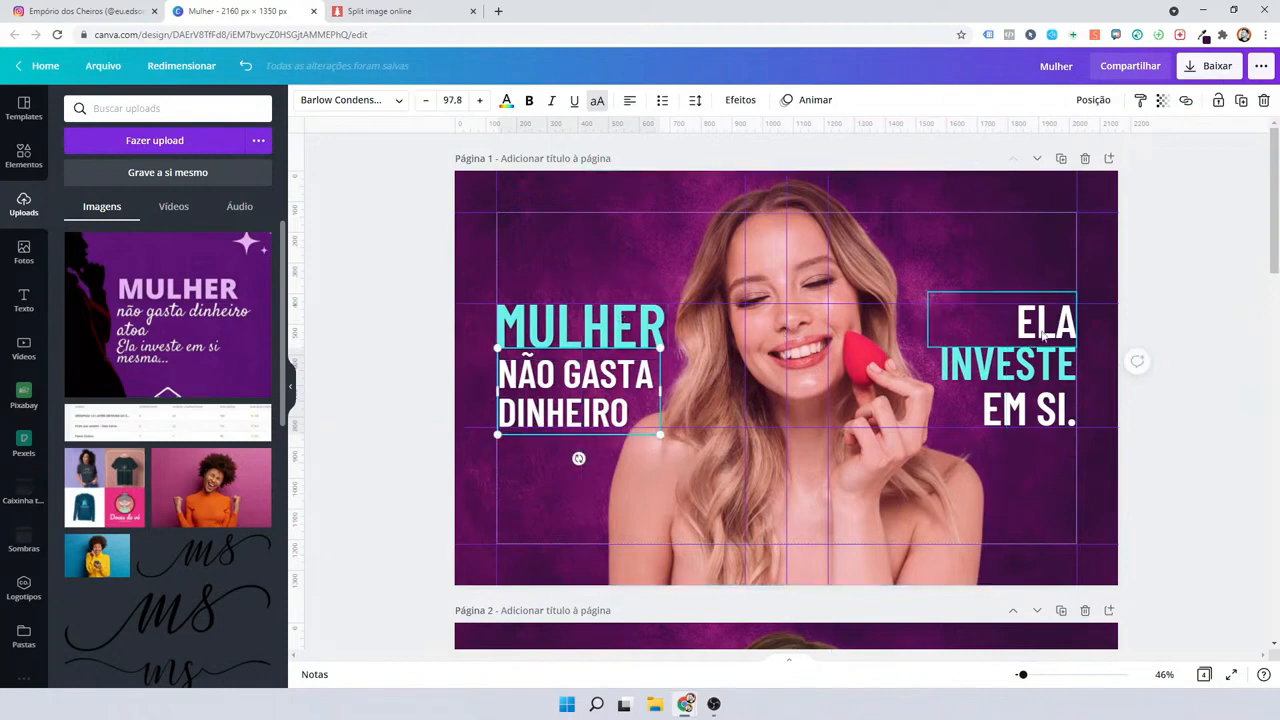
left_click(1172, 288)
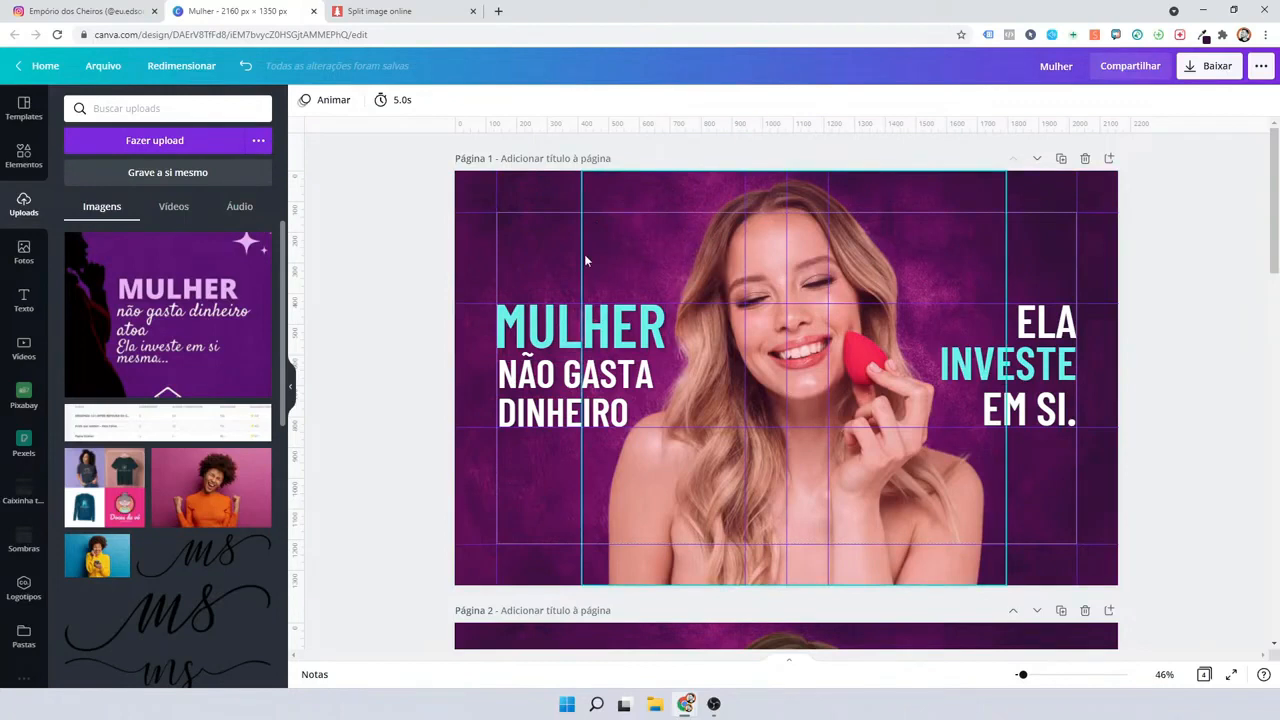
Sample the purple background color above the "MULHER" heading with the Eye Dropper.
left_click(1204, 36)
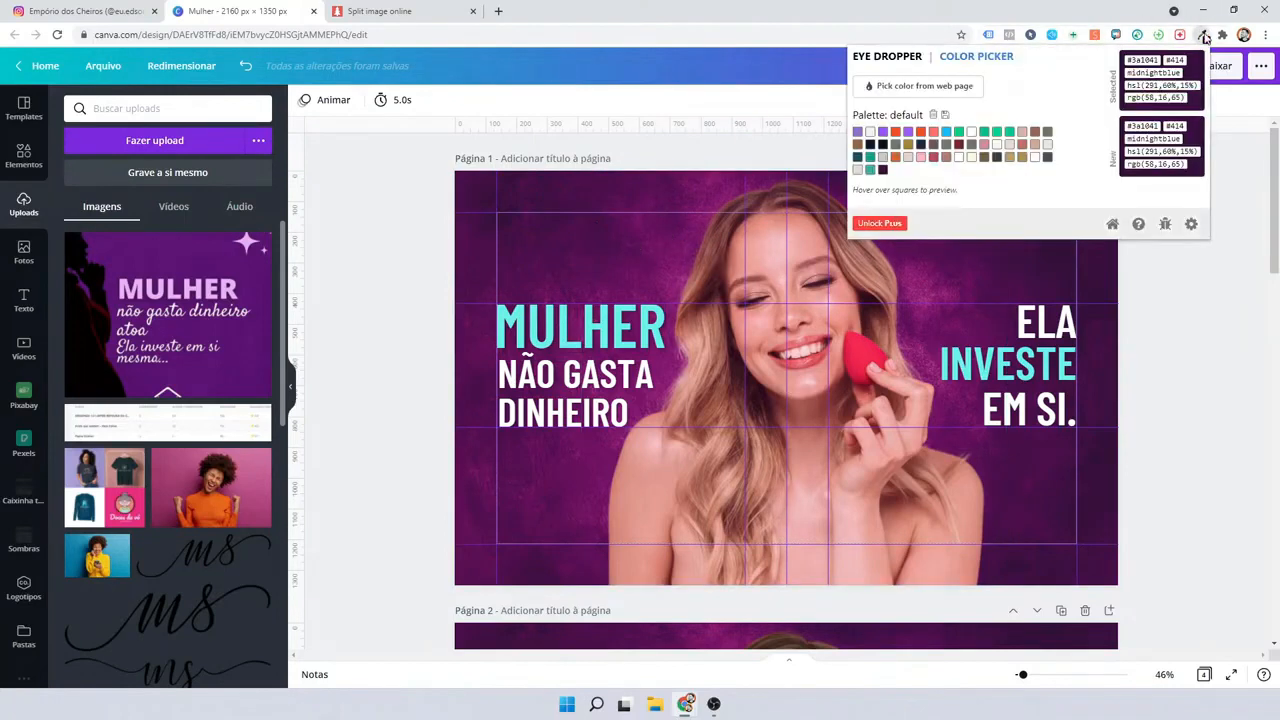
left_click(873, 88)
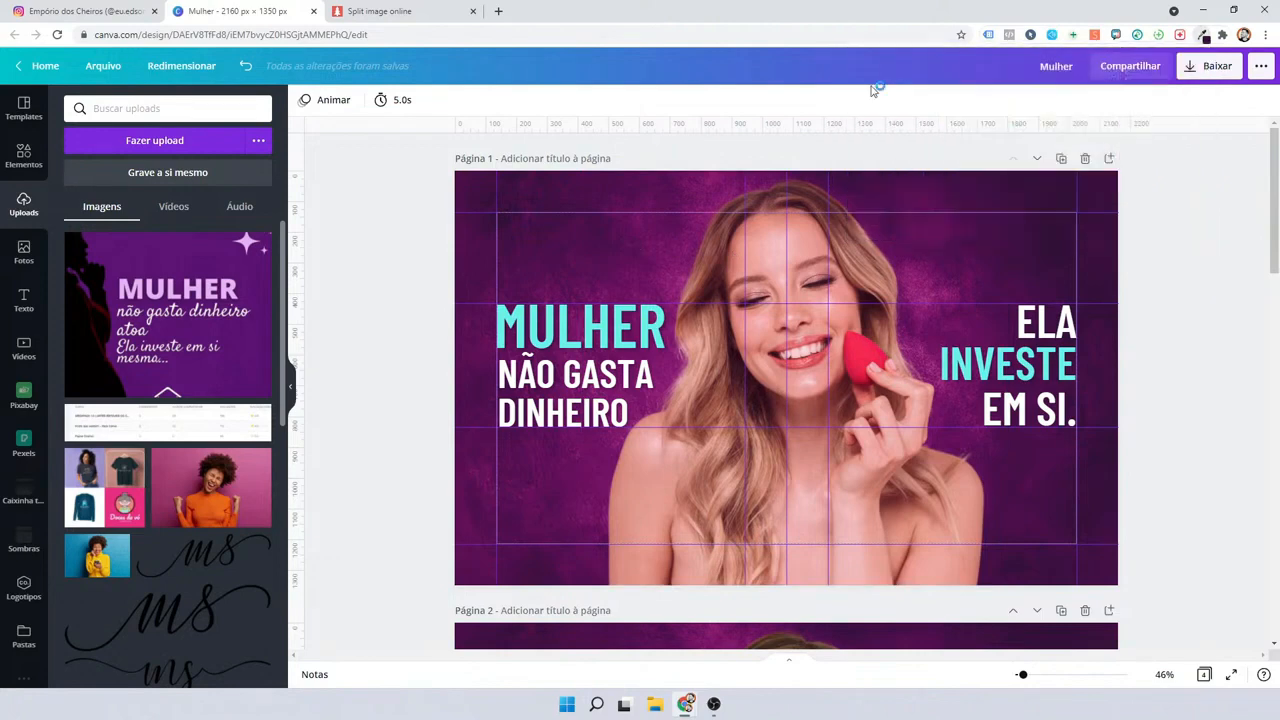
left_click(543, 240)
Place the uploaded original "MULHER" post image on page 1 as a layout reference.
left_click(190, 338)
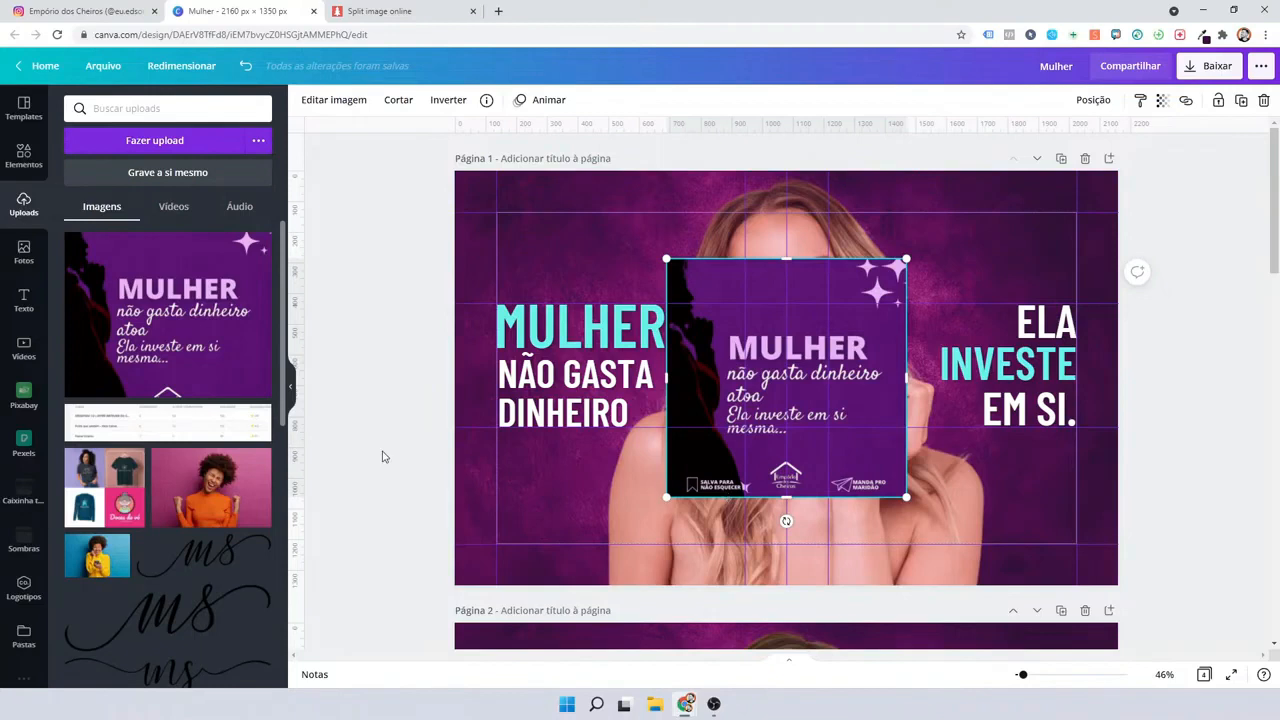
left_click(430, 492)
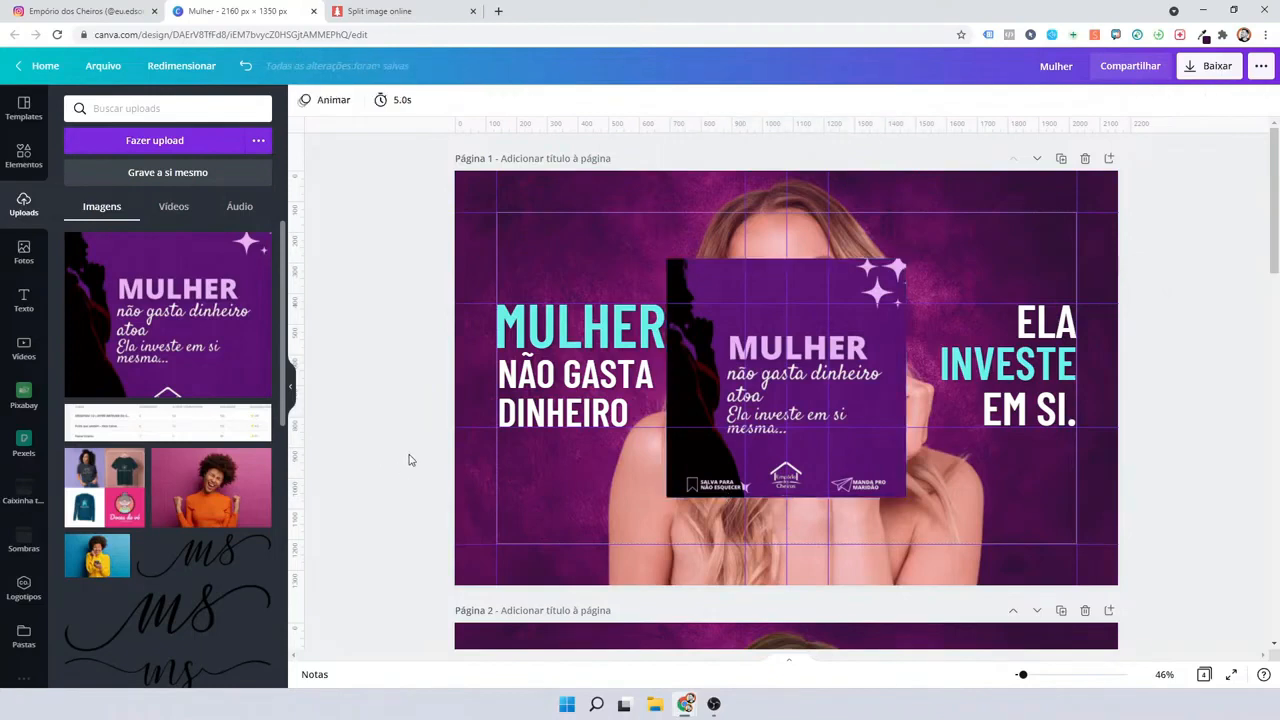
Search the elements library for "salvar" and browse the results for a bookmark icon.
left_click(23, 155)
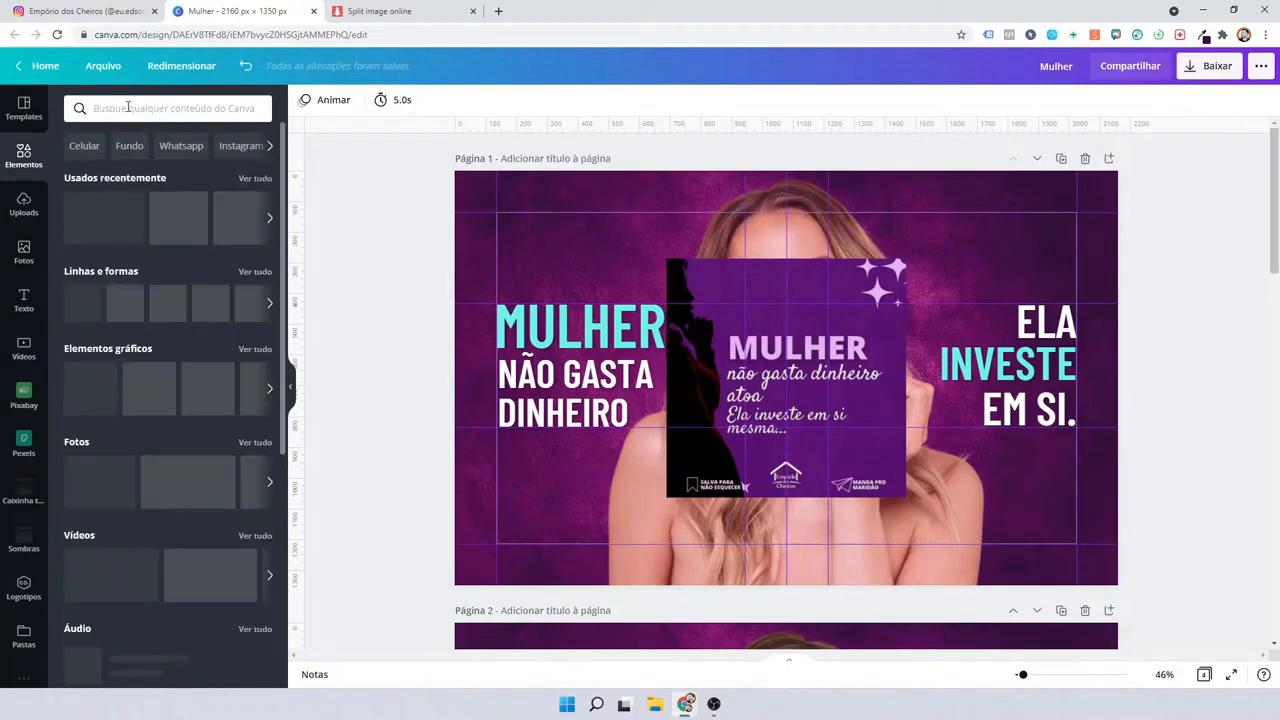
left_click(128, 107)
type("salvar")
key("Return")
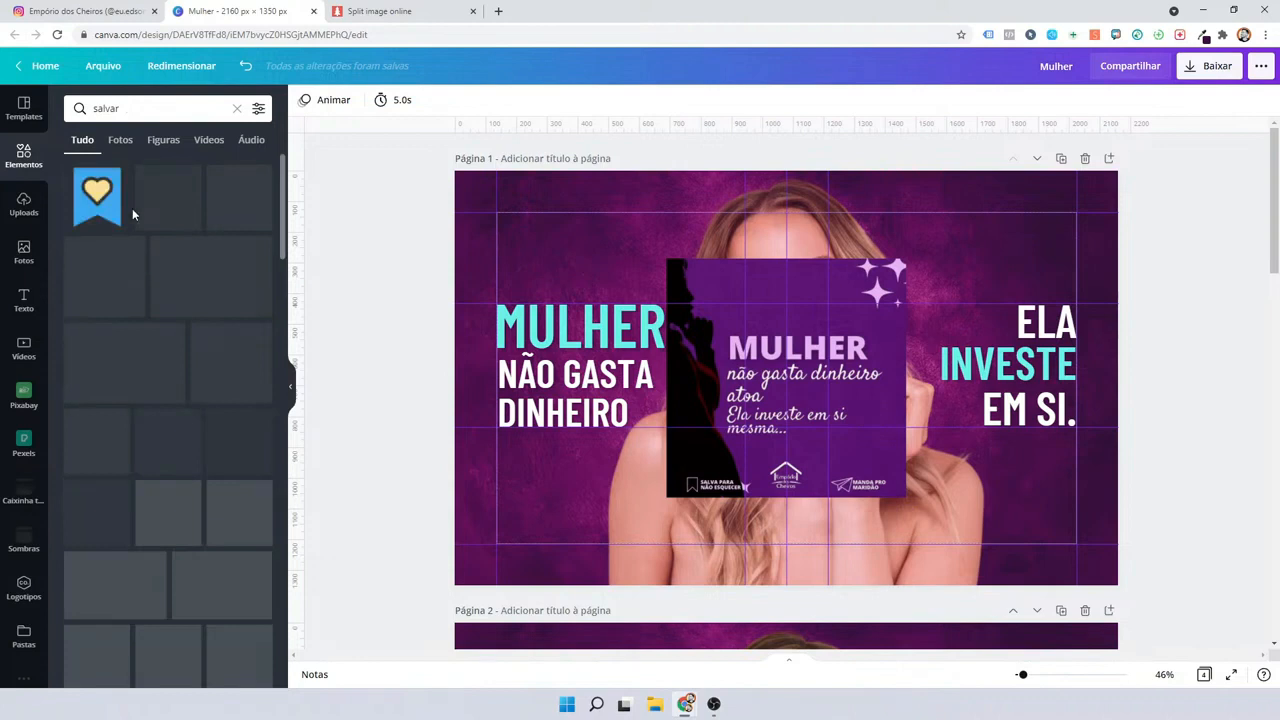
scroll(170, 265, "down", 2)
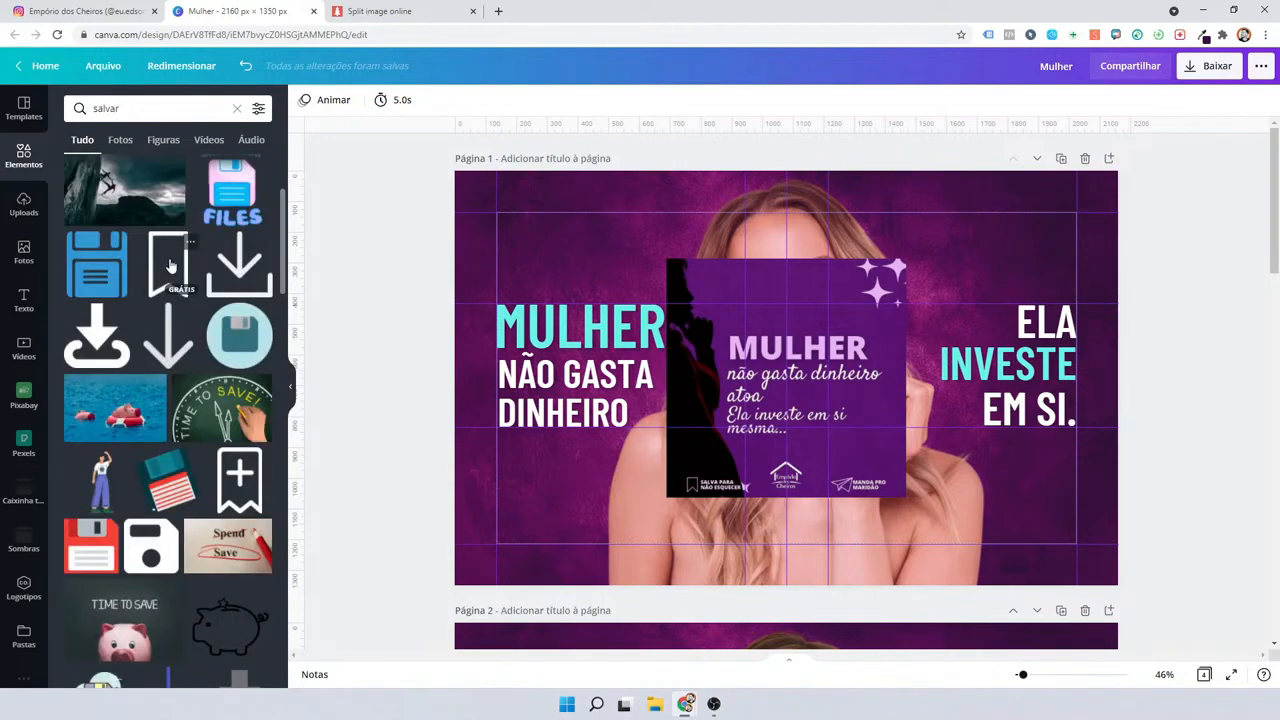
scroll(170, 265, "down", 3)
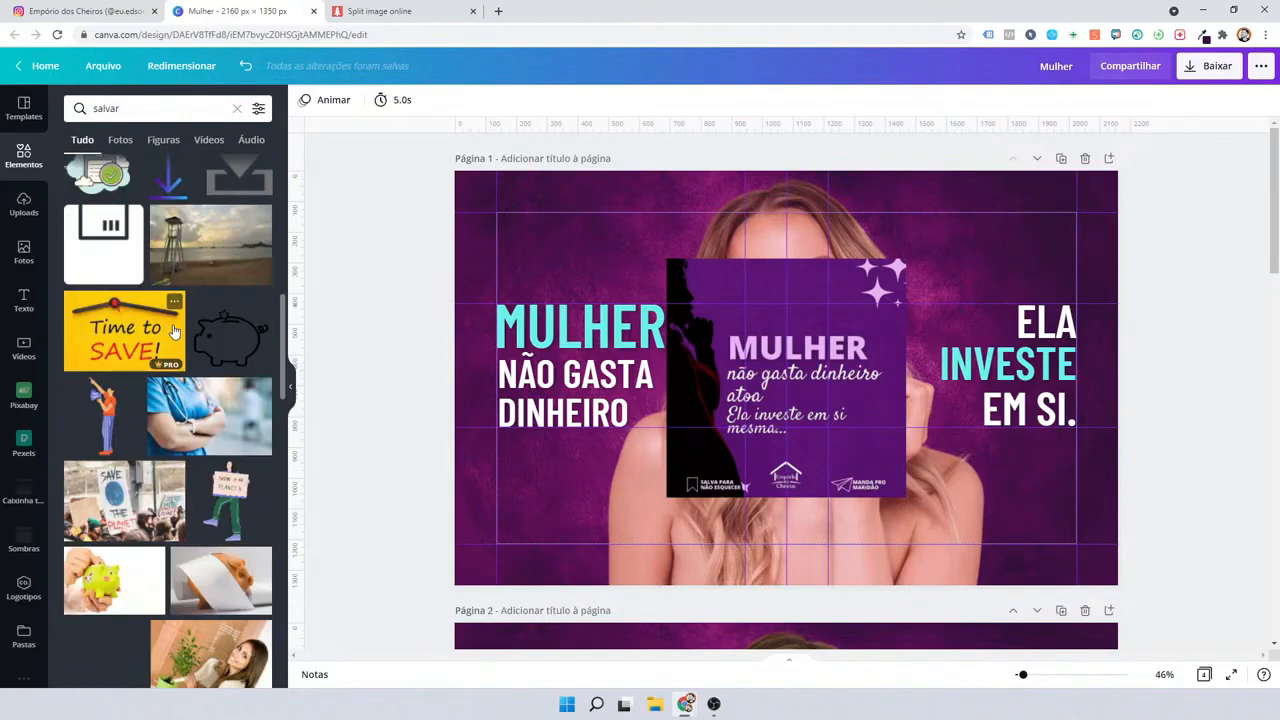
scroll(170, 230, "up", 5)
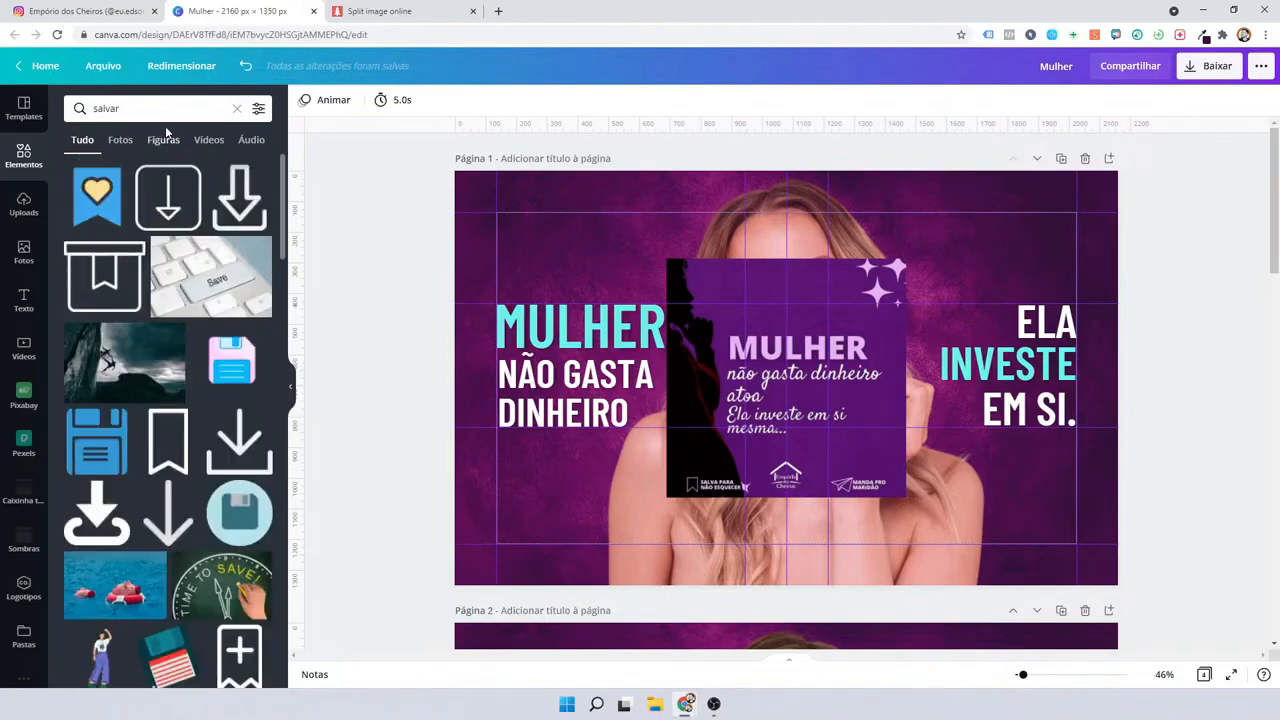
Search the elements library for "airplane" and add the outlined paper airplane icon to page 1.
left_click(157, 110)
type("airpl")
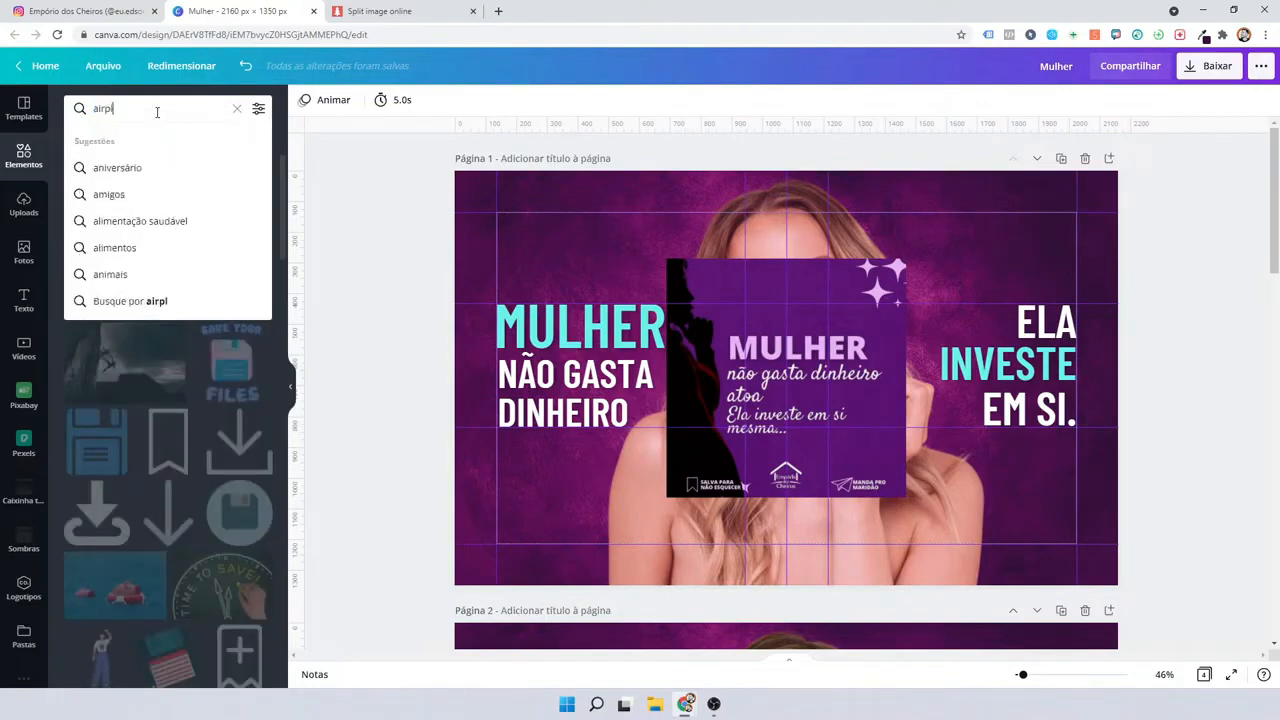
type("ane")
key("Return")
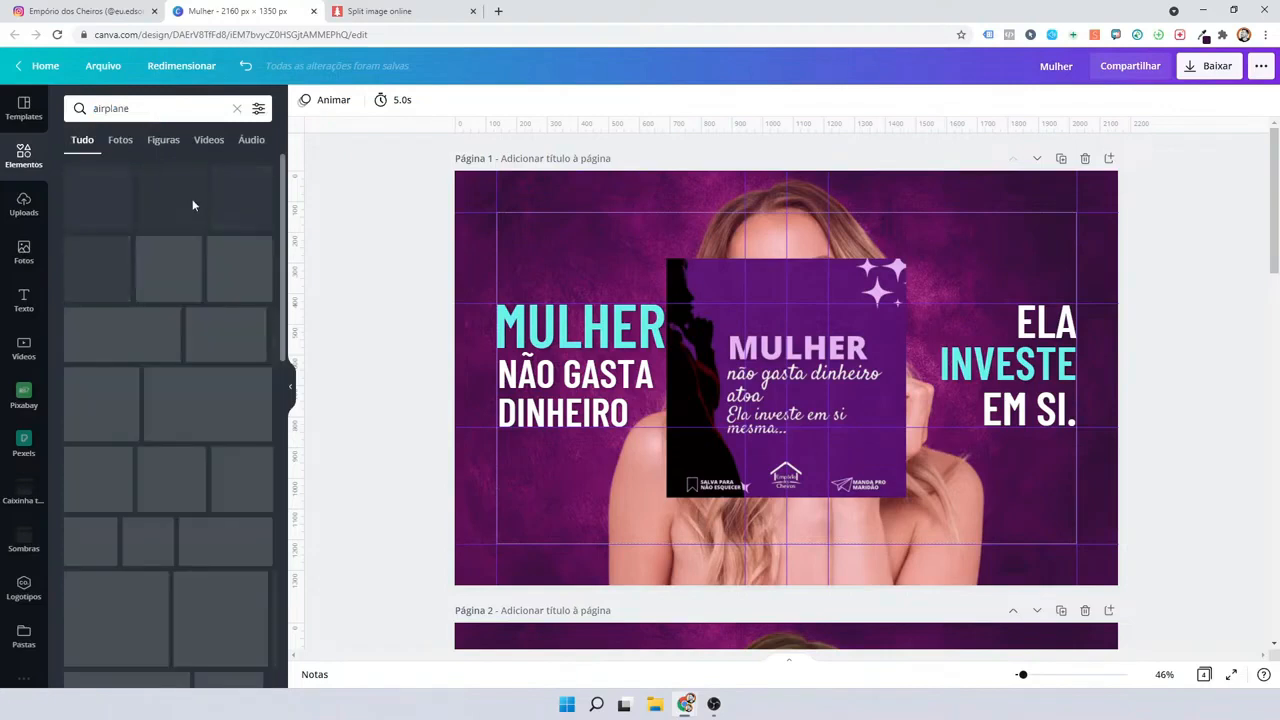
scroll(191, 346, "down", 1)
scroll(150, 400, "down", 1)
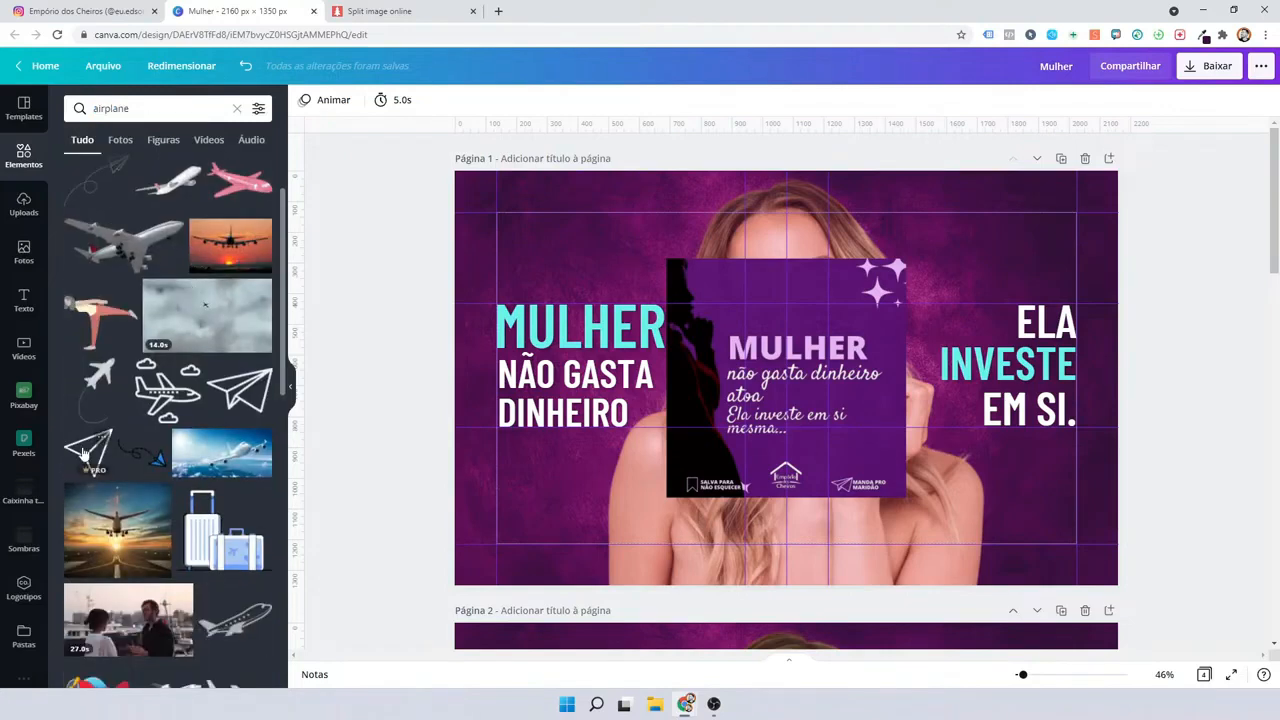
left_click(83, 452)
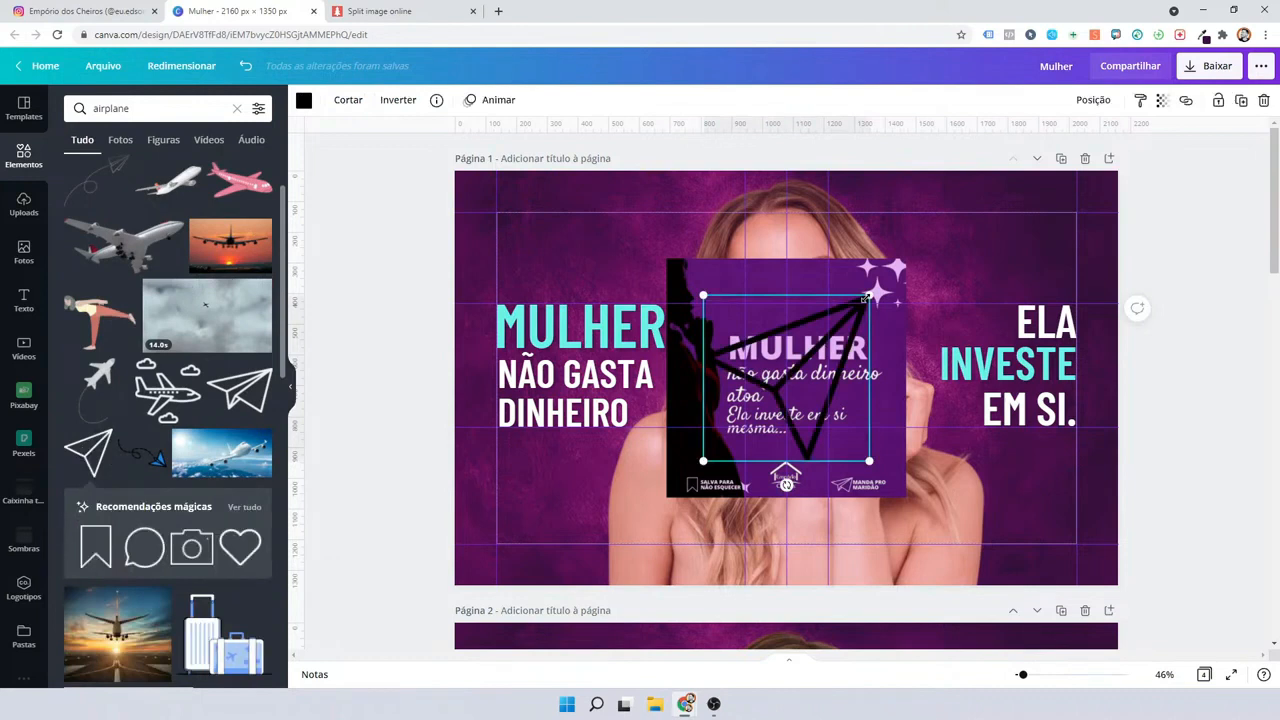
Add a small bookmark icon at the page's lower left margin and place the shrunken paper airplane near the lower right margin.
left_click_drag(865, 298, 758, 376)
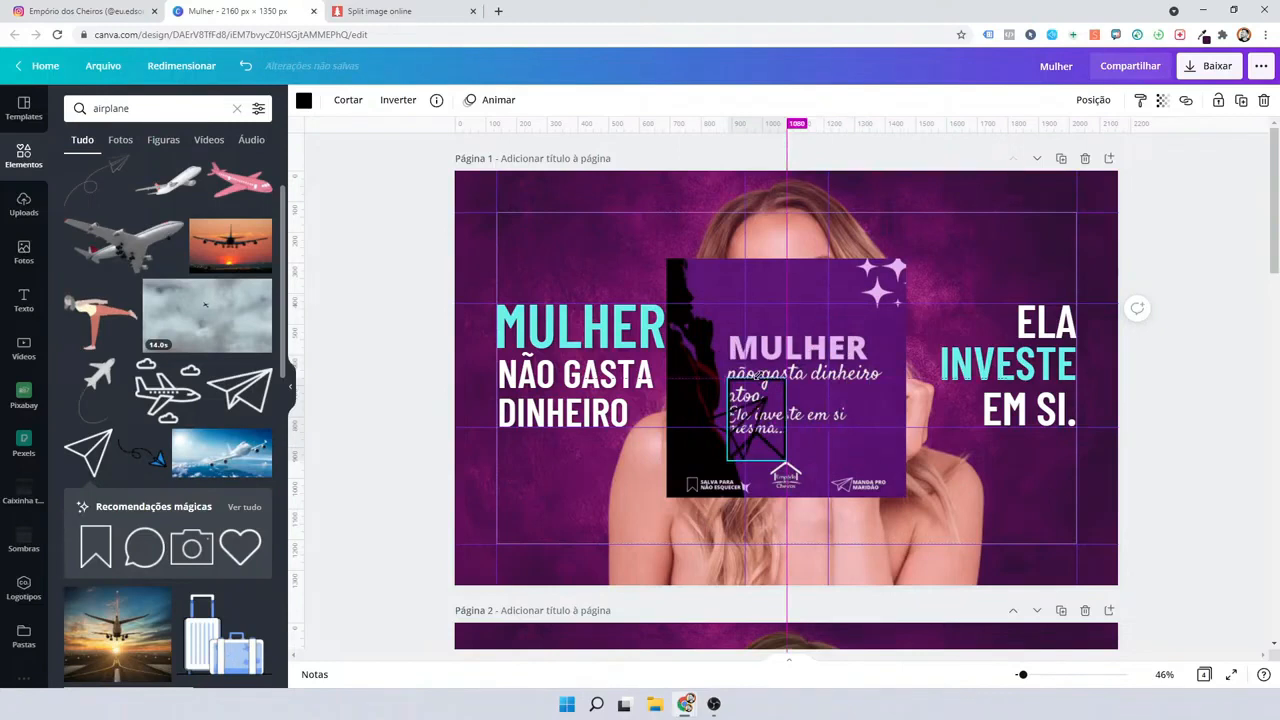
left_click_drag(757, 377, 505, 565)
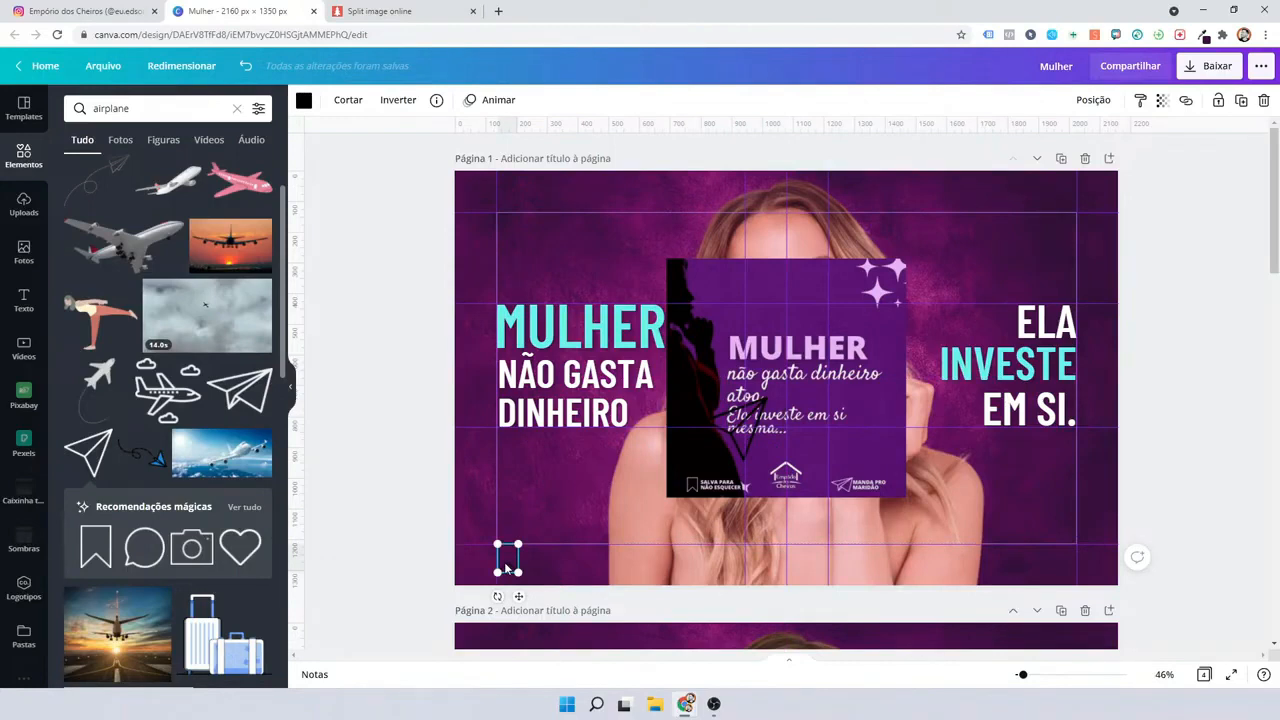
key("ctrl+z")
left_click_drag(722, 444, 1014, 547)
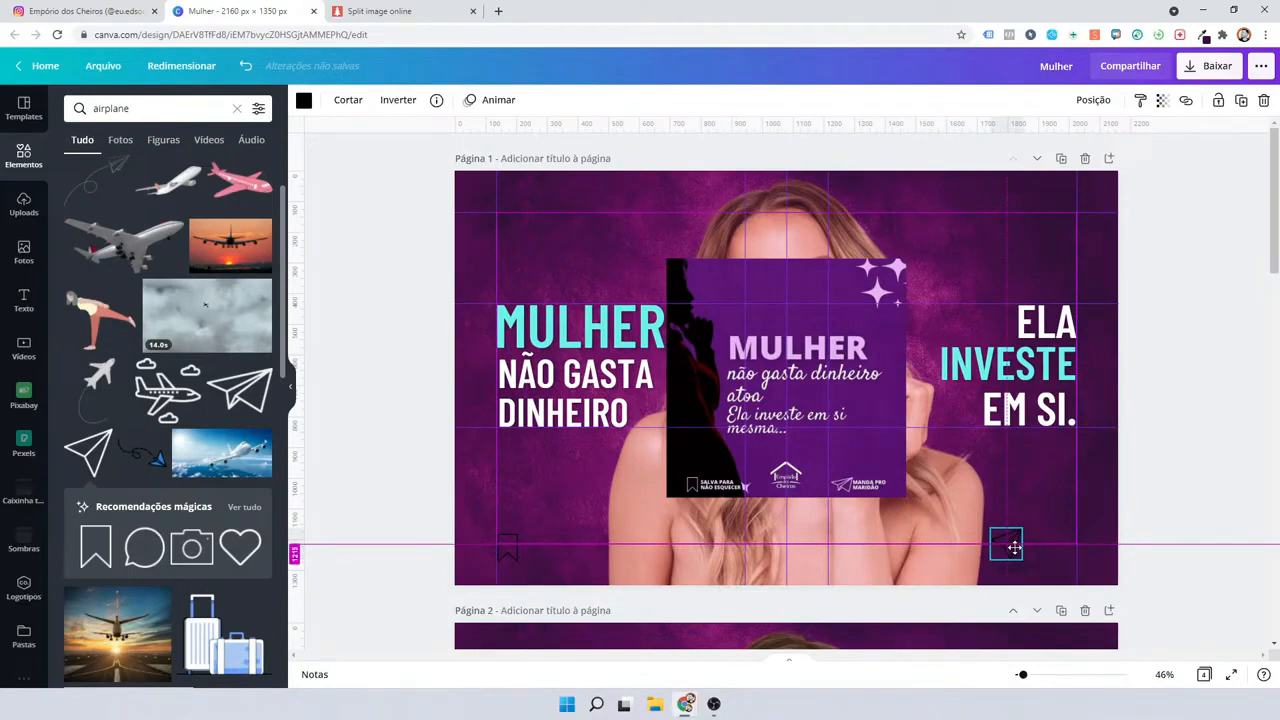
Recolor the bookmark and paper airplane icons to the headings' teal.
left_click(497, 554)
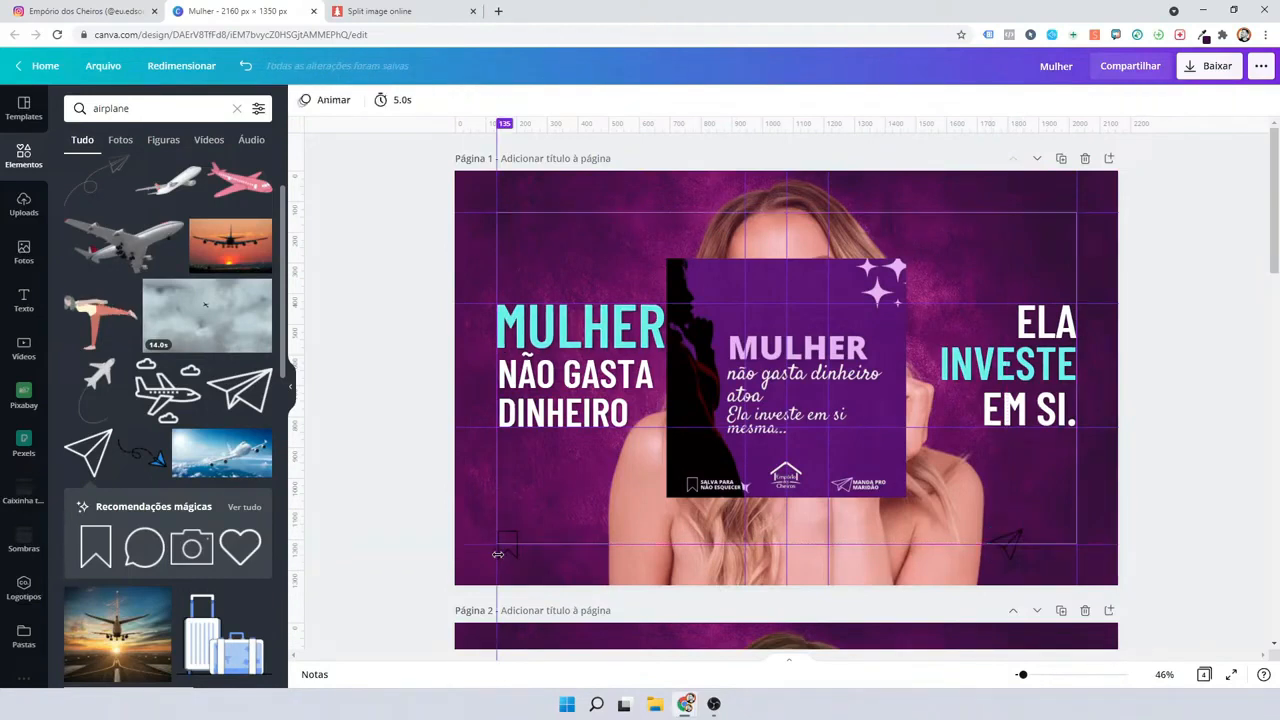
left_click(508, 549)
left_click(1010, 546, "shift")
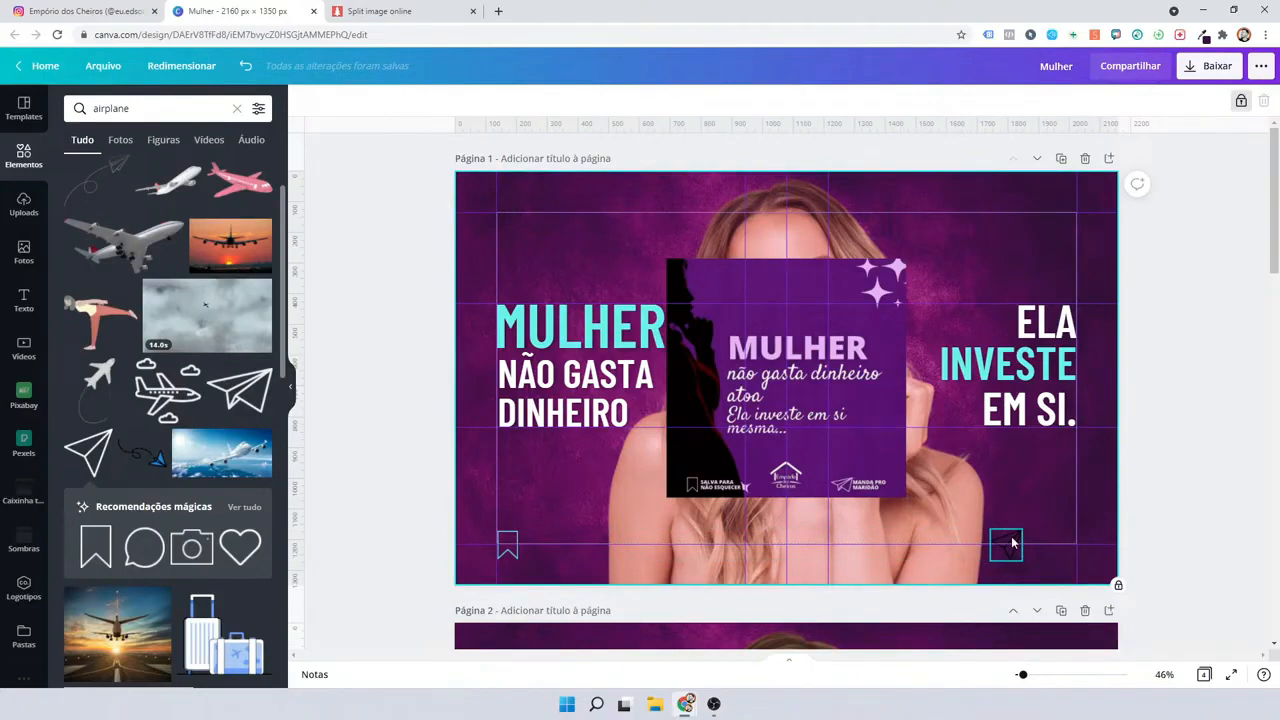
left_click(387, 375)
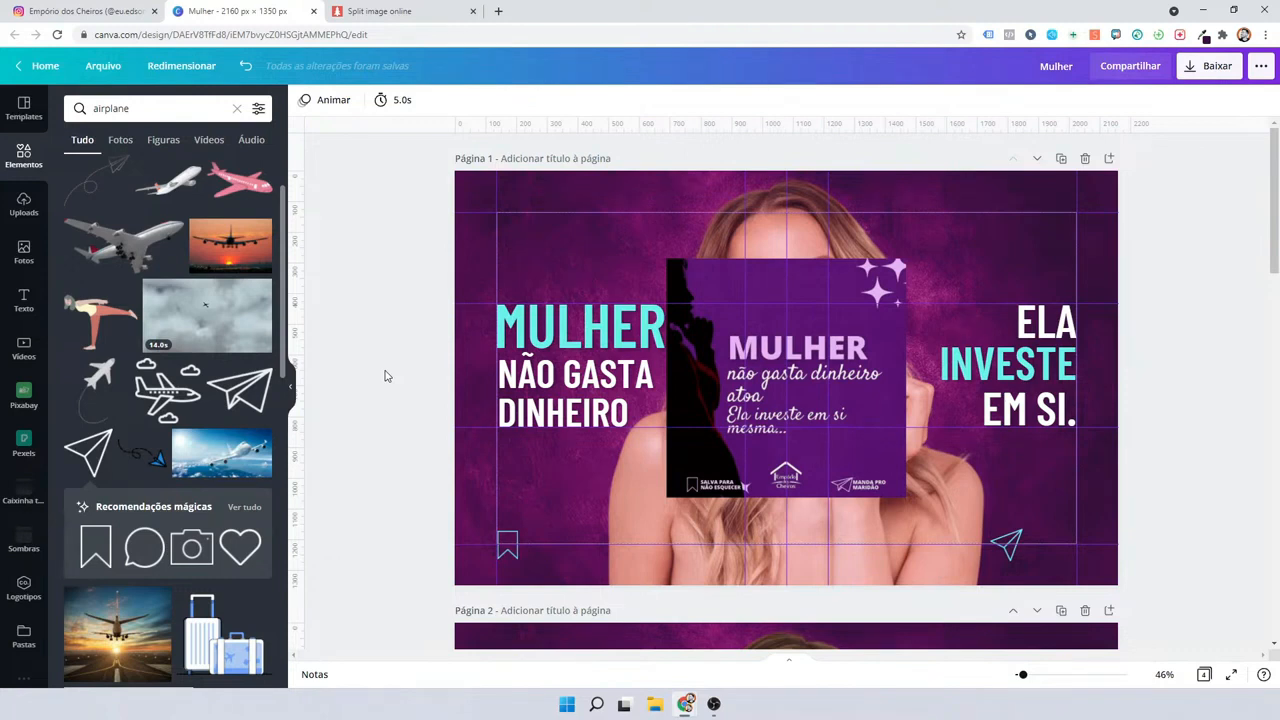
Add the white caption "SALVE PARA VER MAIS TARDE" at size 31,1 beside the bookmark icon, with tightened line spacing.
key("ctrl+v")
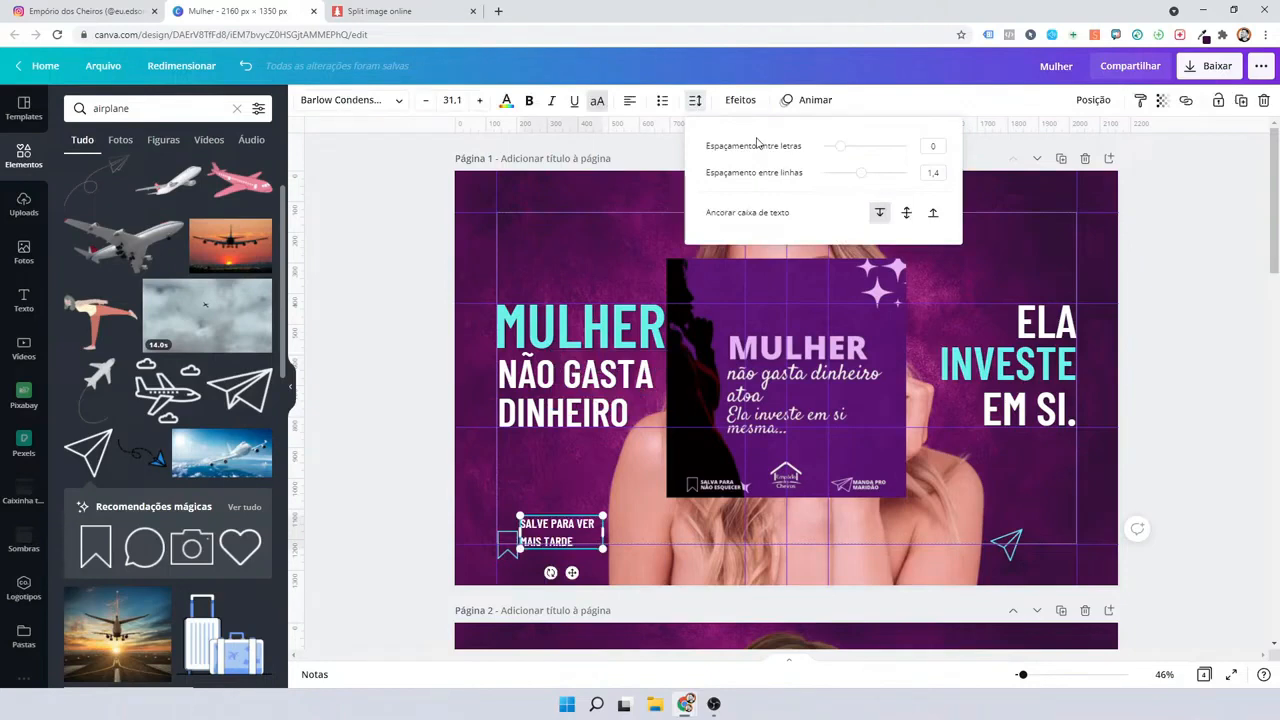
left_click_drag(572, 572, 576, 580)
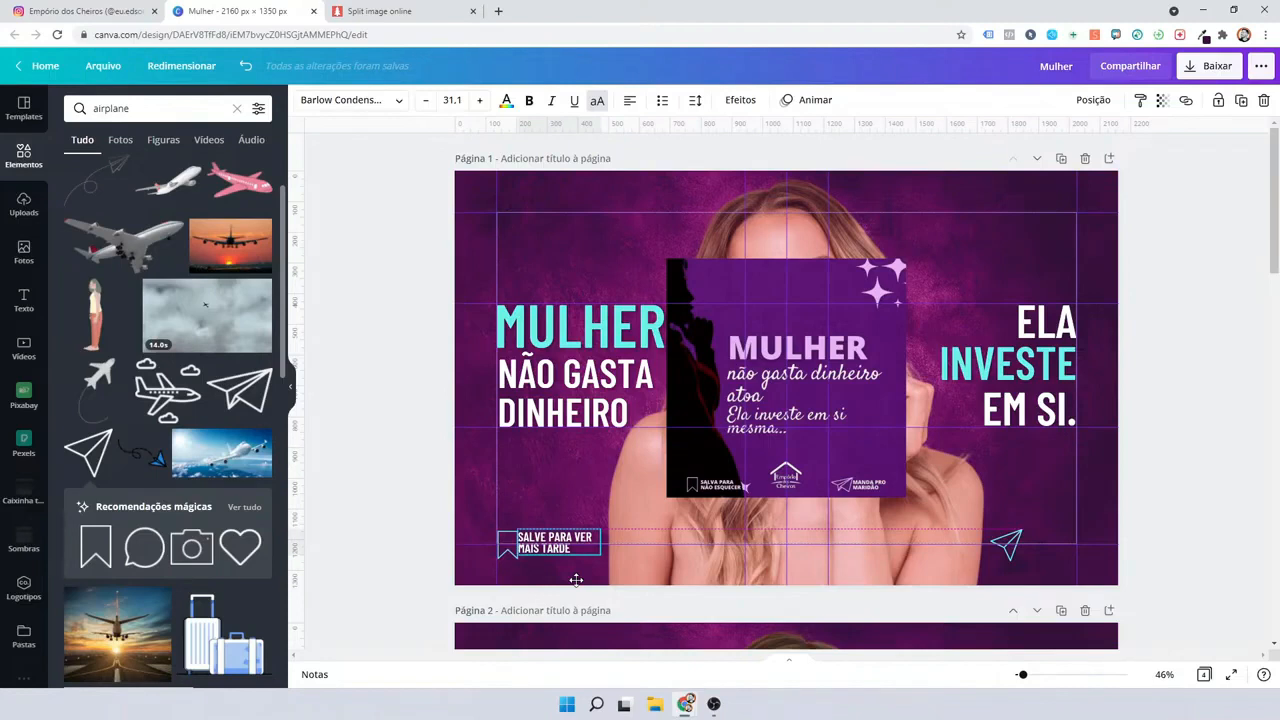
Duplicate the bookmark caption beside the paper airplane and rewrite it as "MANDE PARA O MARIDÃO", breaking the line after "PARA".
left_click_drag(576, 580, 1058, 580)
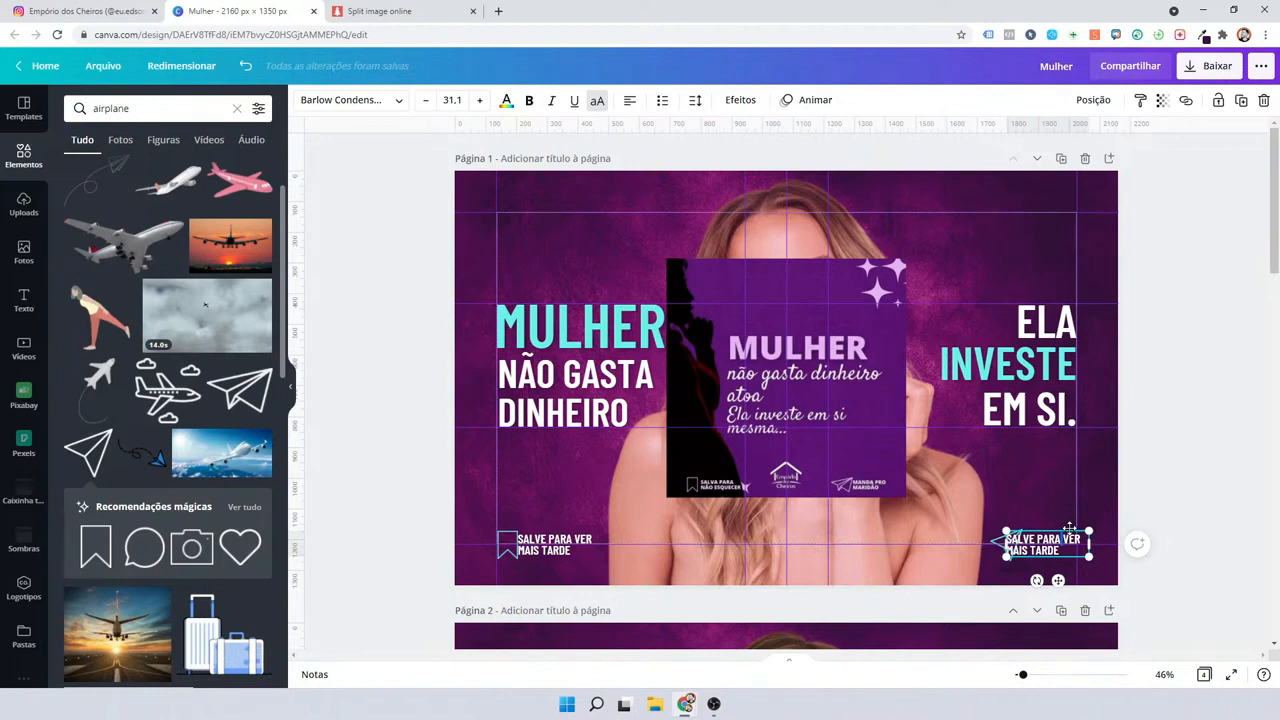
key("ctrl+z")
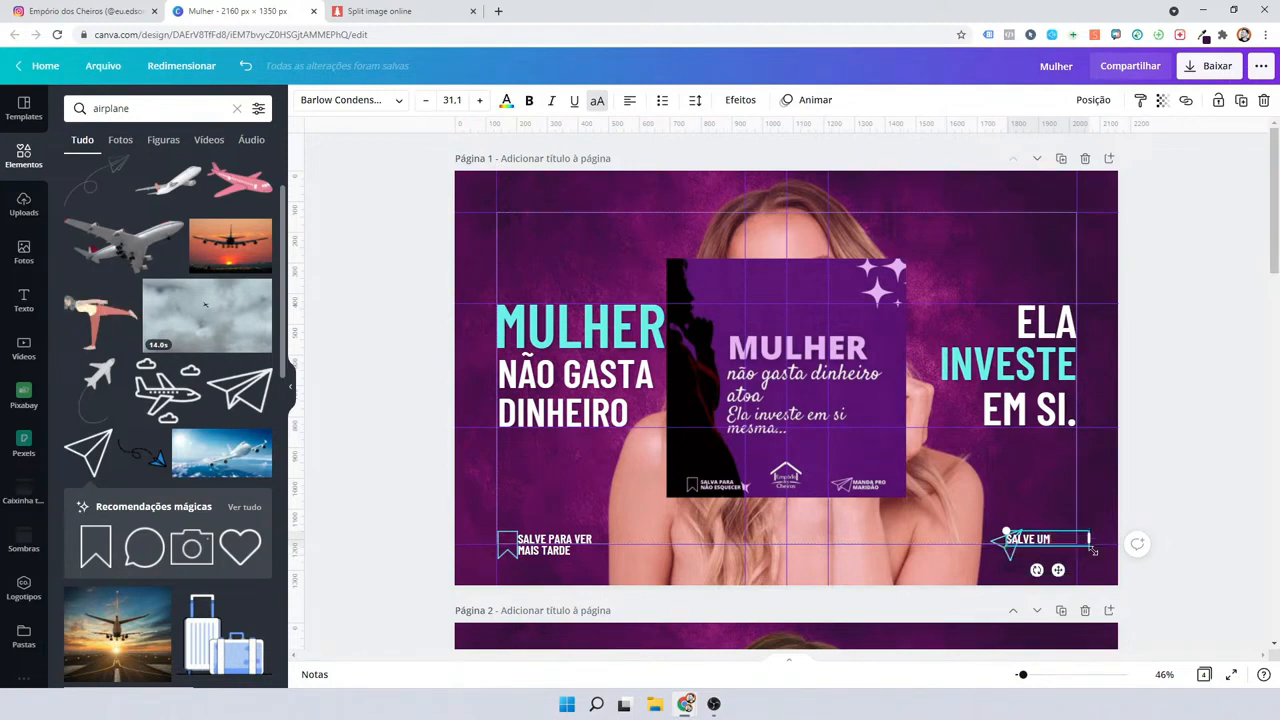
key("ctrl+z")
key("ctrl+z")
key("ctrl+z")
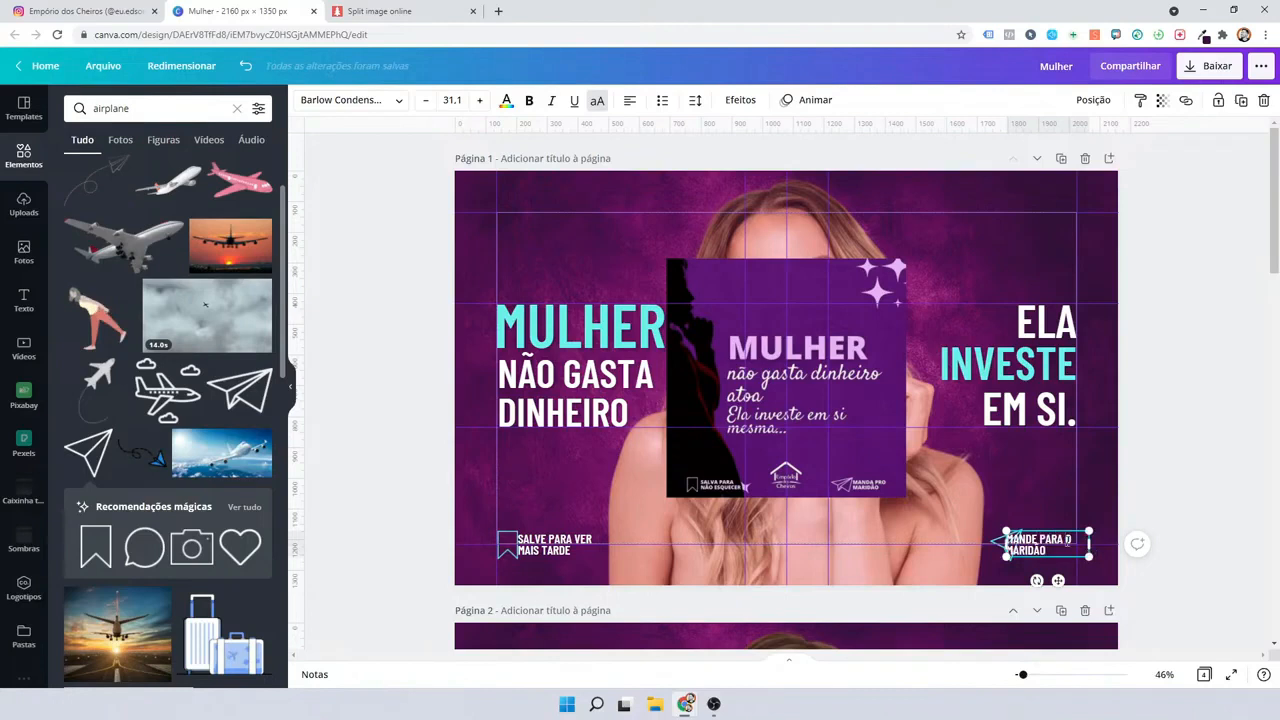
key("ctrl+z")
key("ctrl+z")
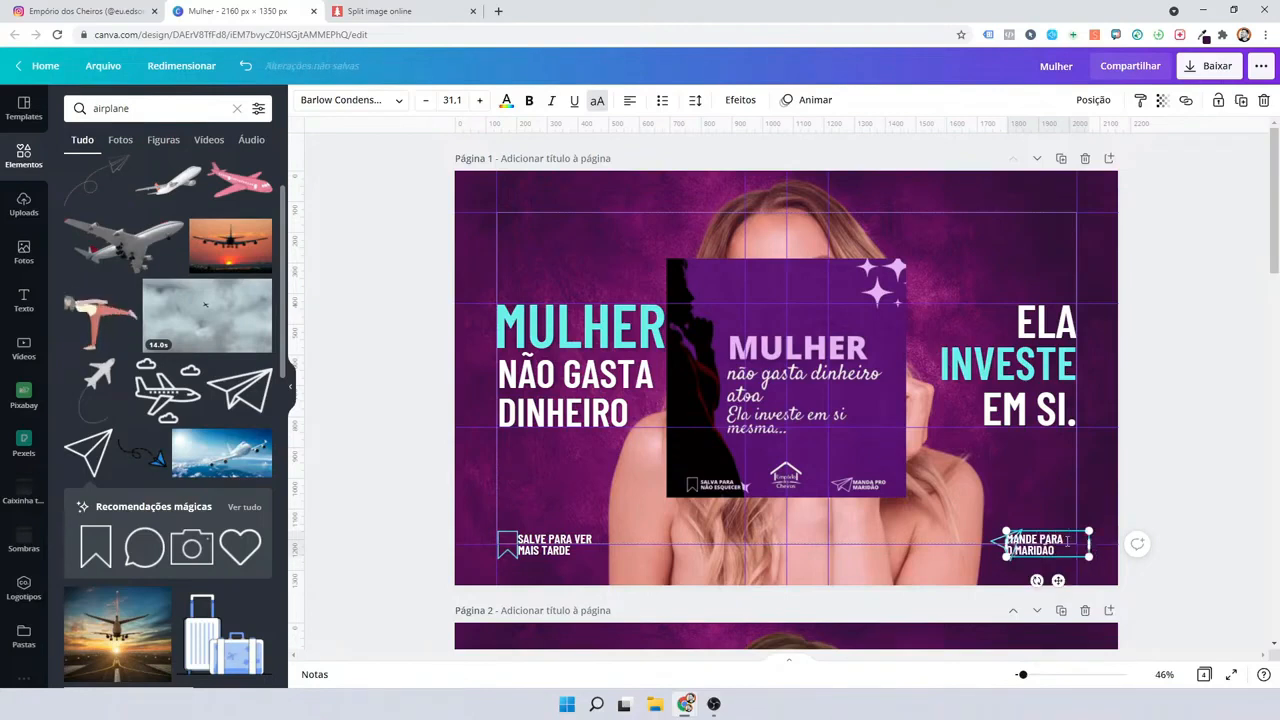
left_click(1100, 542)
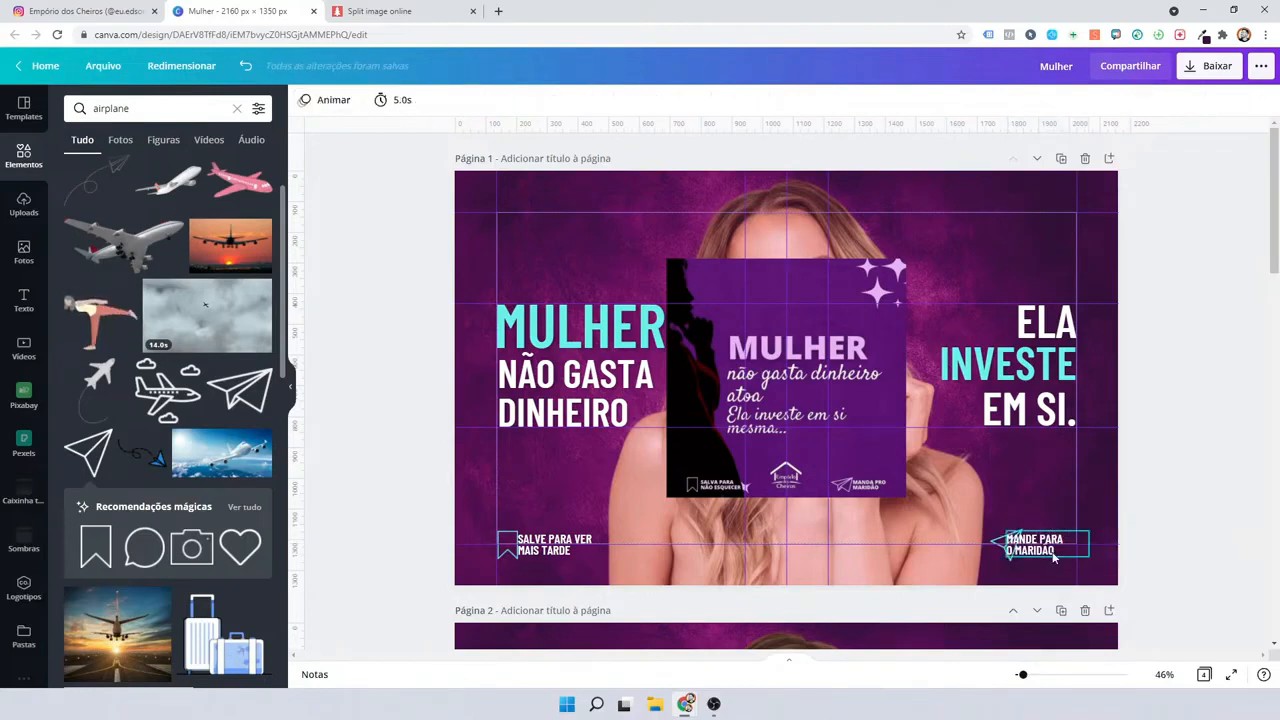
Move the "MANDE PARA O MARIDÃO" caption right of the paper airplane and nudge the icon left to separate them.
left_click_drag(1048, 552, 1065, 556)
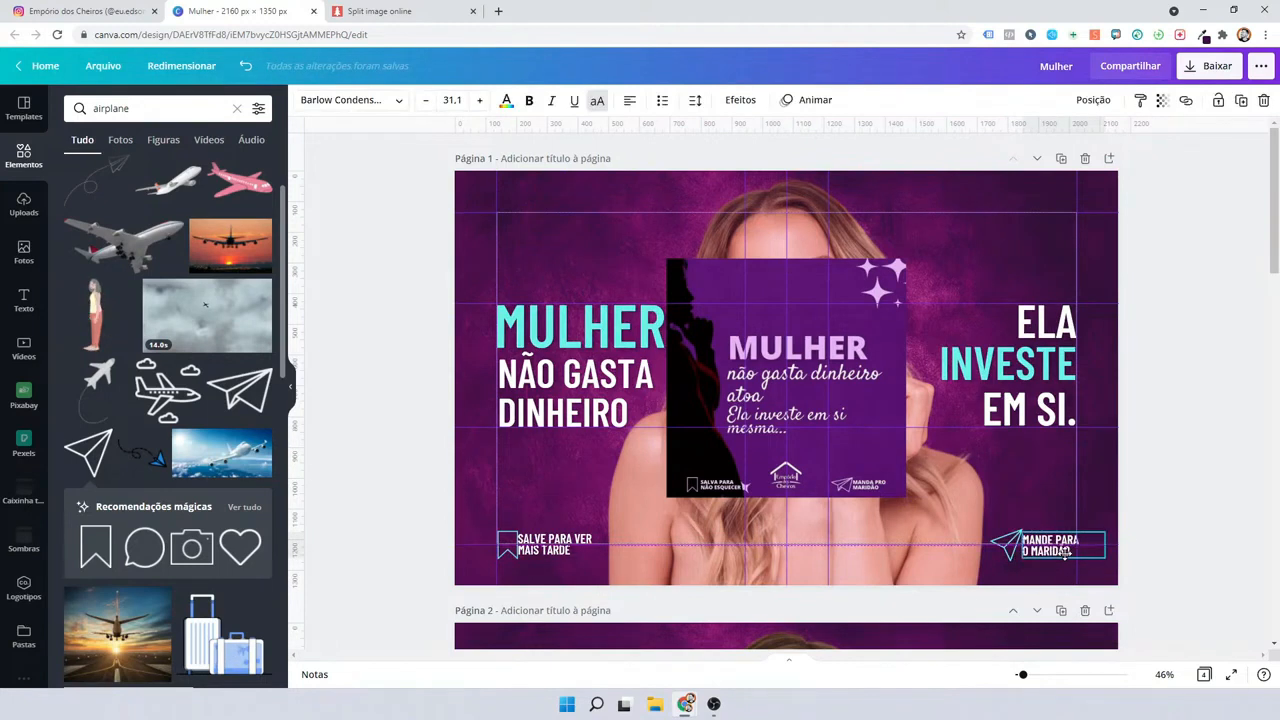
left_click(999, 552)
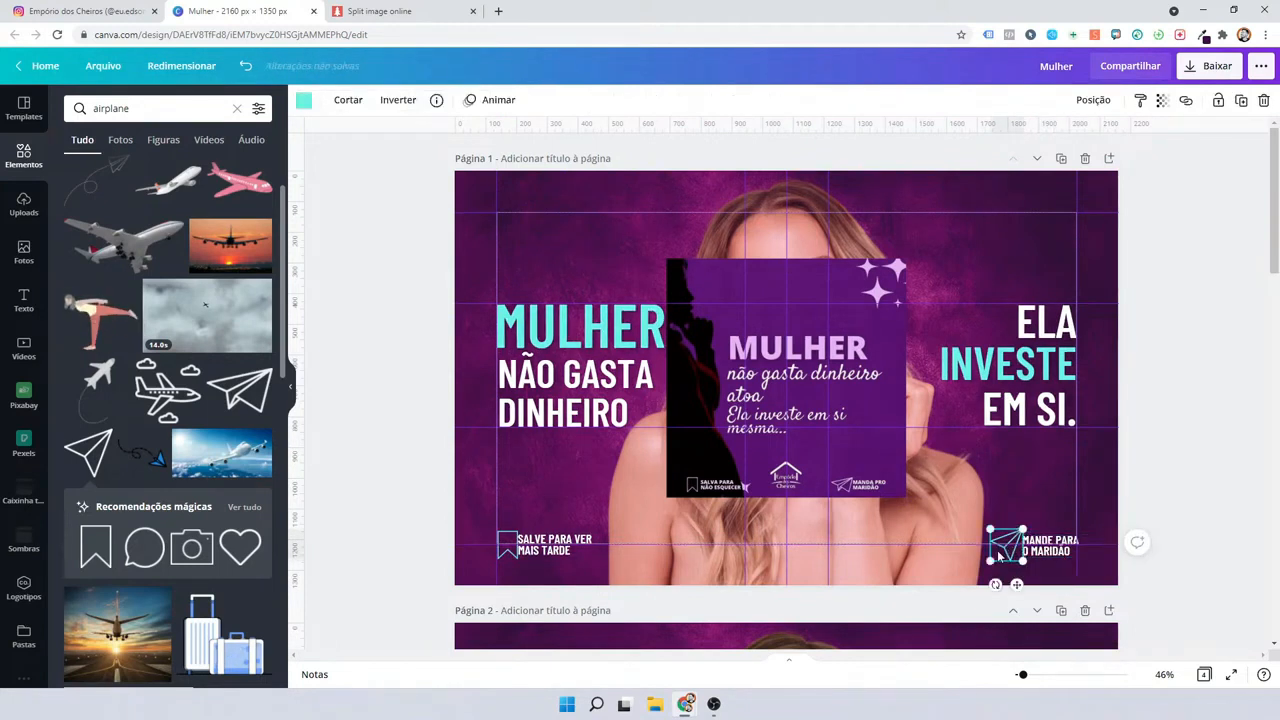
key("Left")
key("Left")
key("Left")
key("Left")
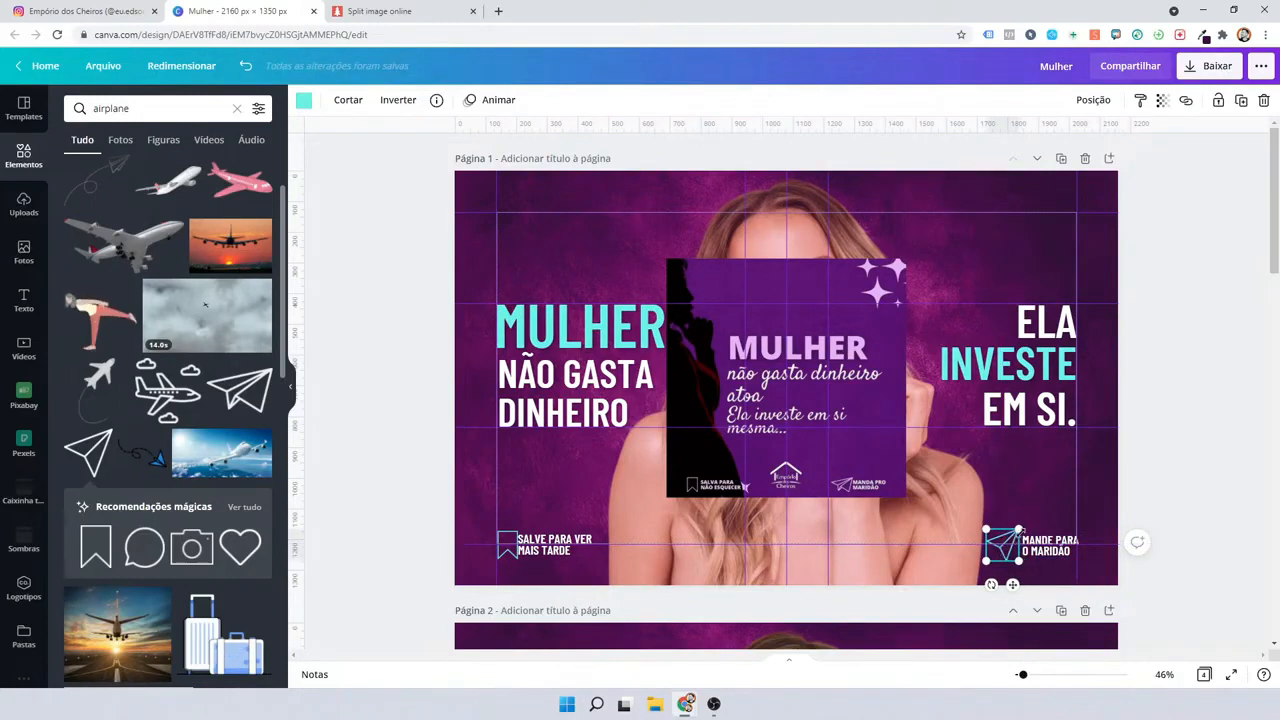
Shrink the paper airplane icon slightly and nudge its caption left so the text fits inside the right margin guide.
left_click_drag(1018, 532, 1014, 561)
left_click(1040, 553)
key("shift+Left")
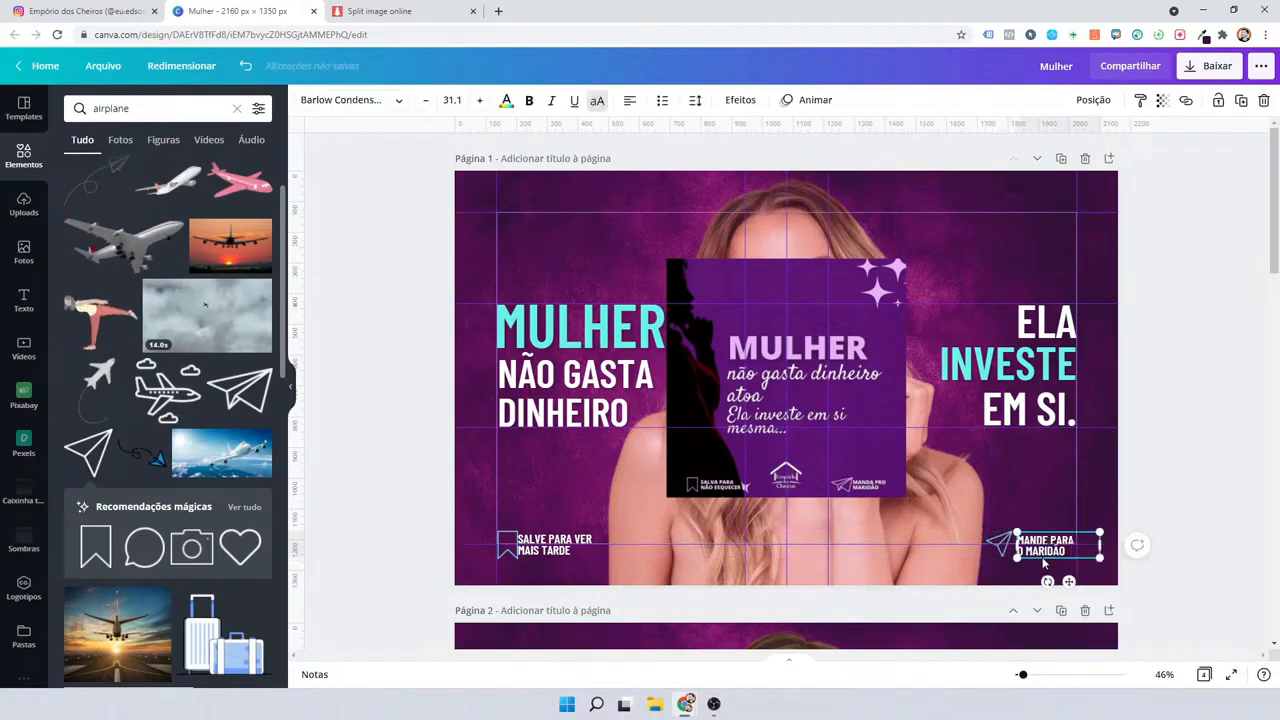
key("Right")
key("Right")
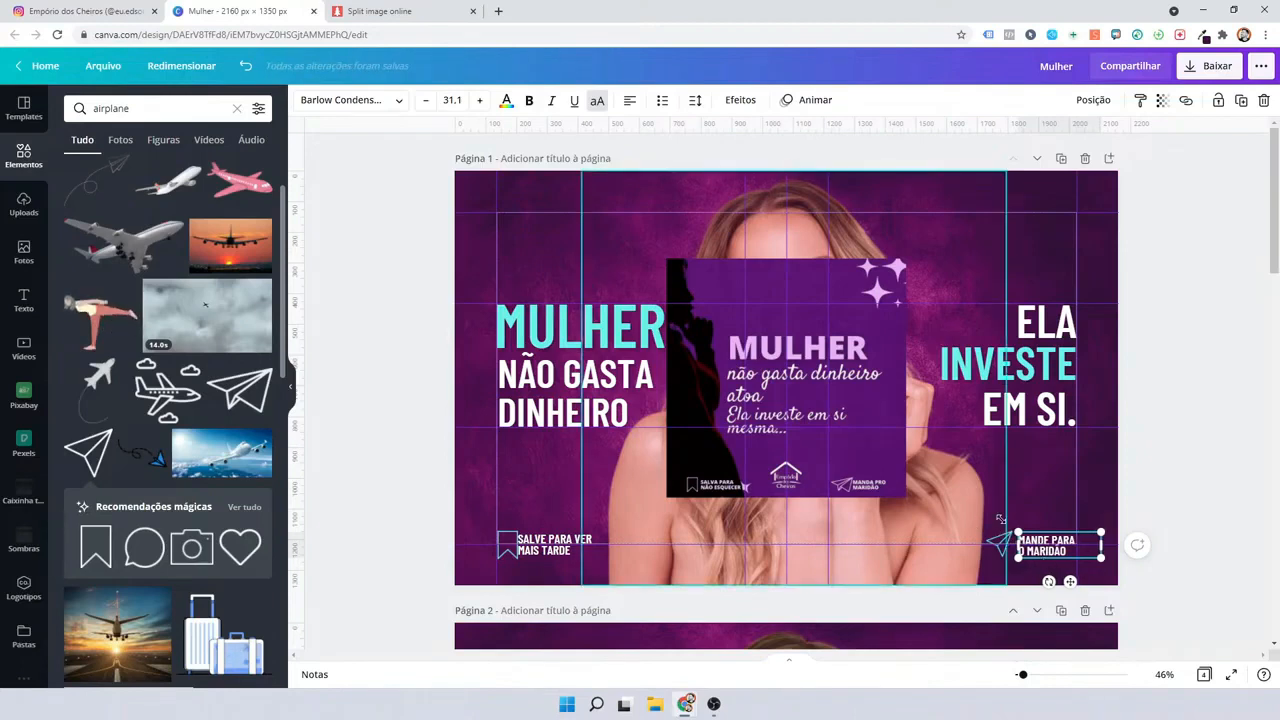
Nudge the "SALVE PARA VER MAIS TARDE" caption slightly right, away from the bookmark icon.
left_click(532, 506)
left_click(548, 541)
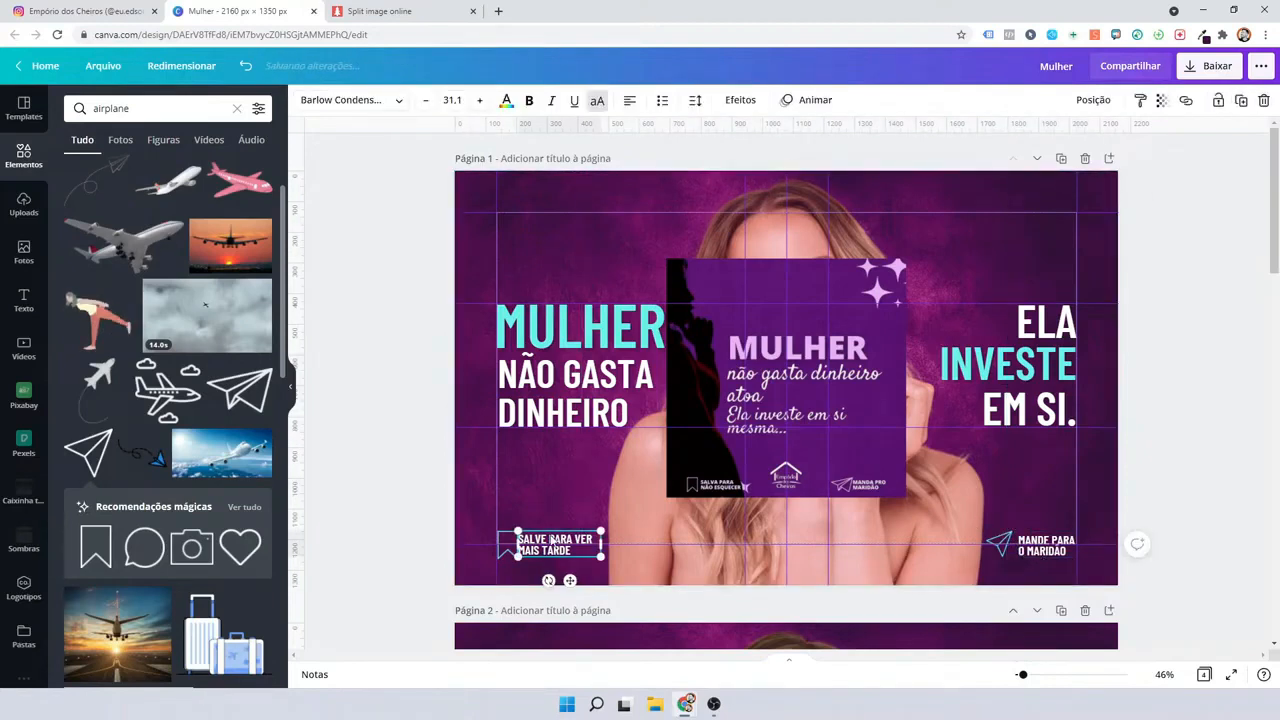
key("Right")
key("Right")
key("Right")
key("Right")
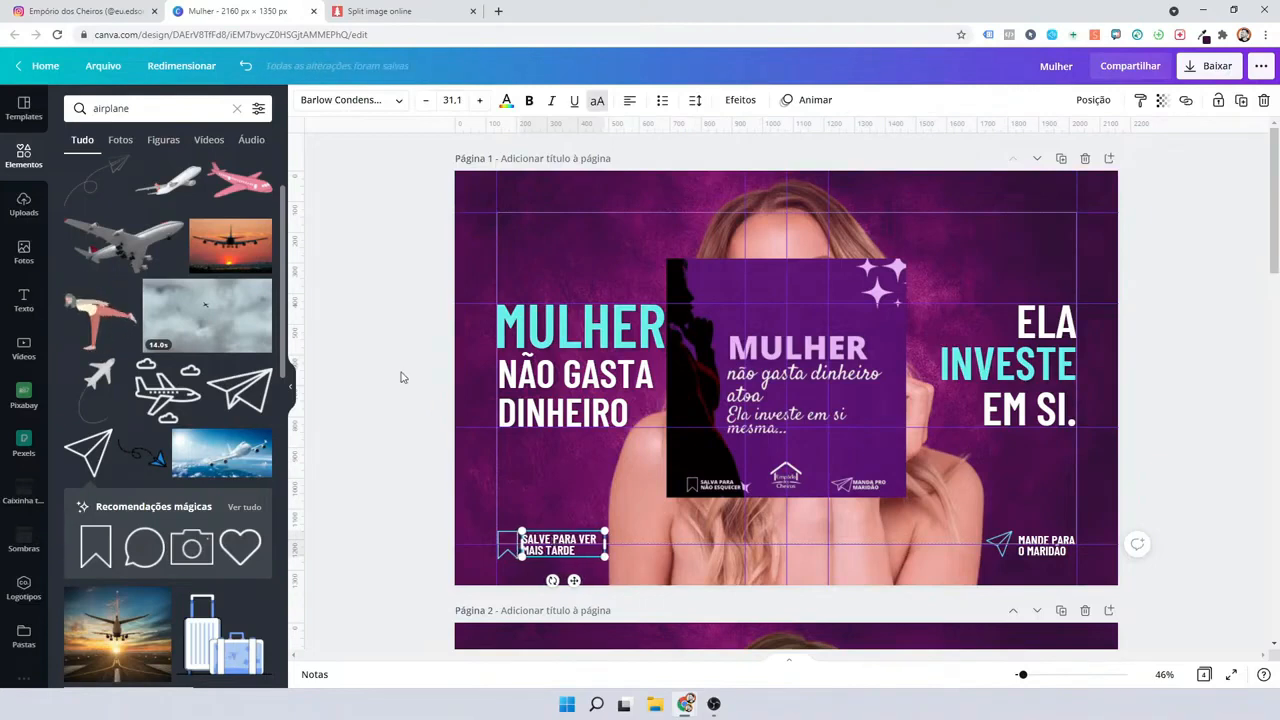
Remove the original reference post image from the centre of page 1.
left_click(866, 335)
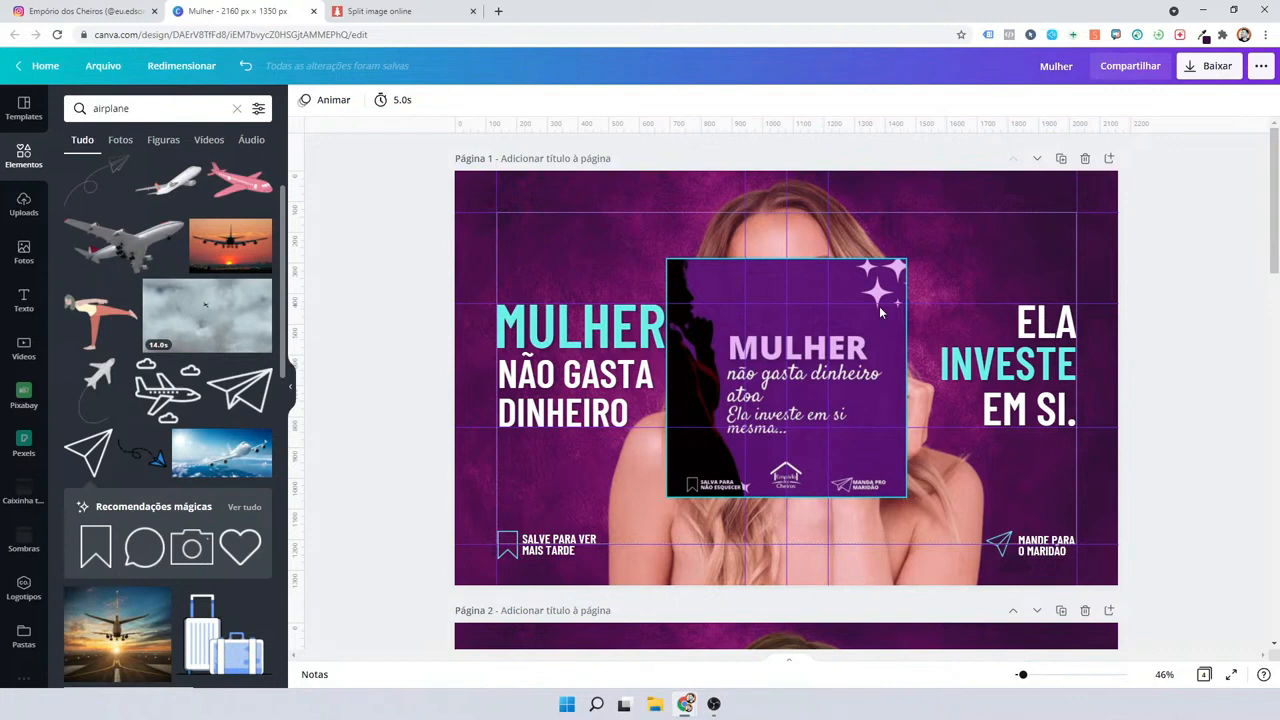
left_click(117, 108)
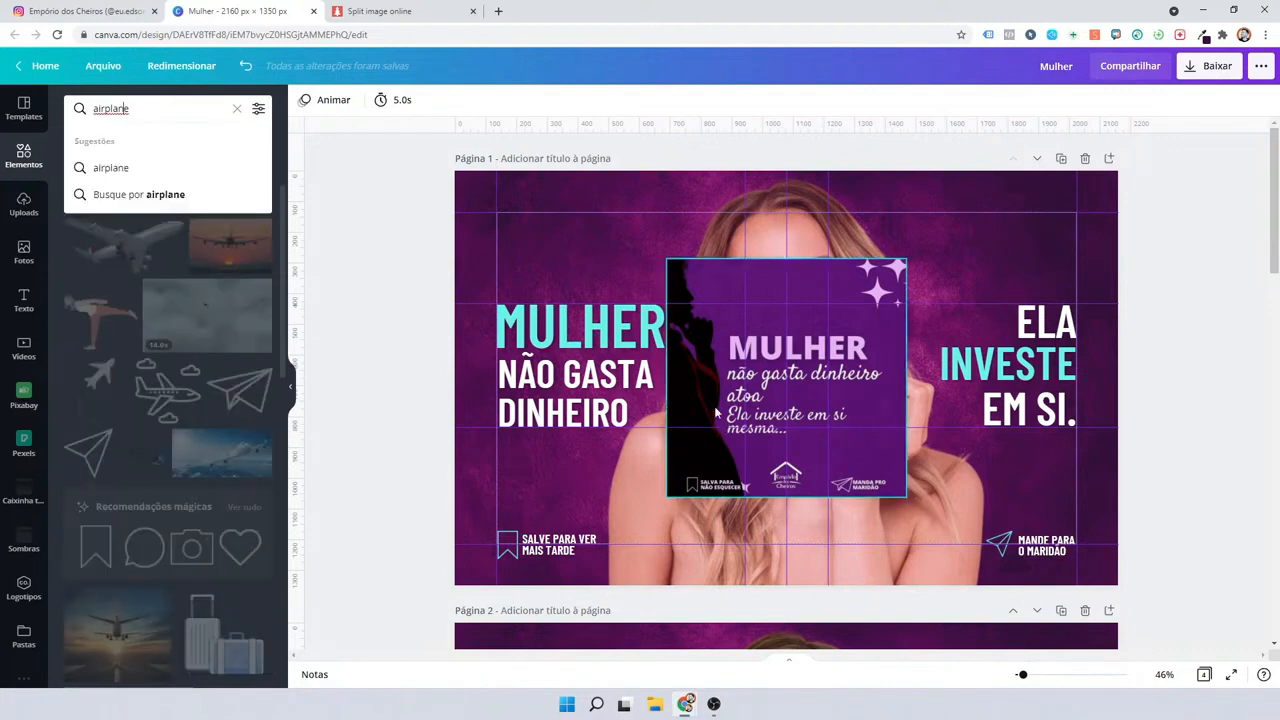
left_click(704, 349)
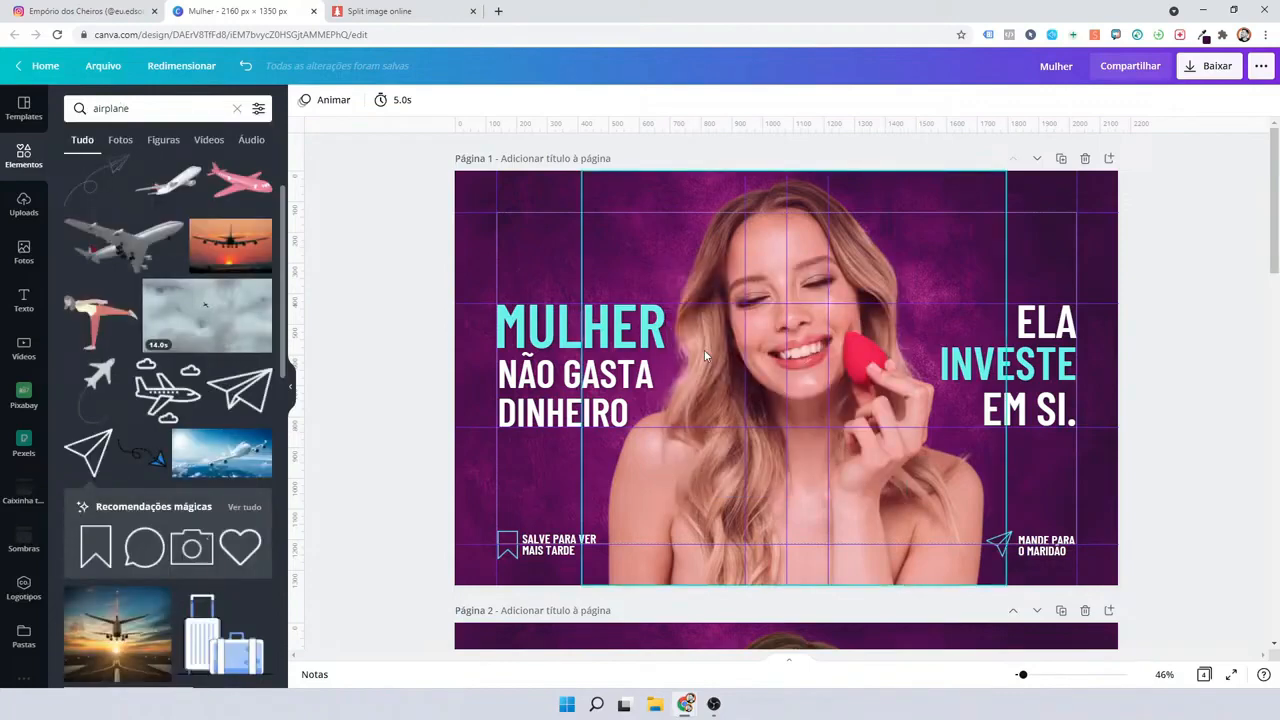
Switch to the Instagram profile and look through its feed posts to examine their existing design style.
key("ctrl+shift+Tab")
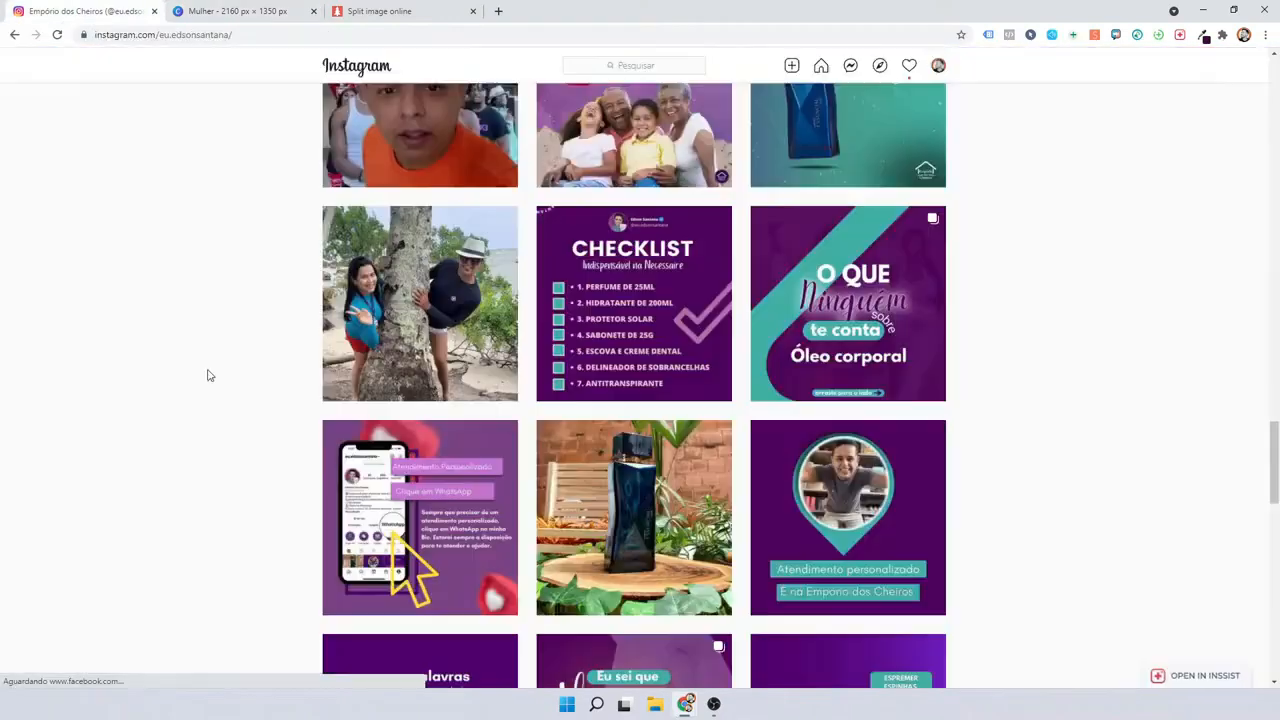
scroll(209, 375, "up", 5)
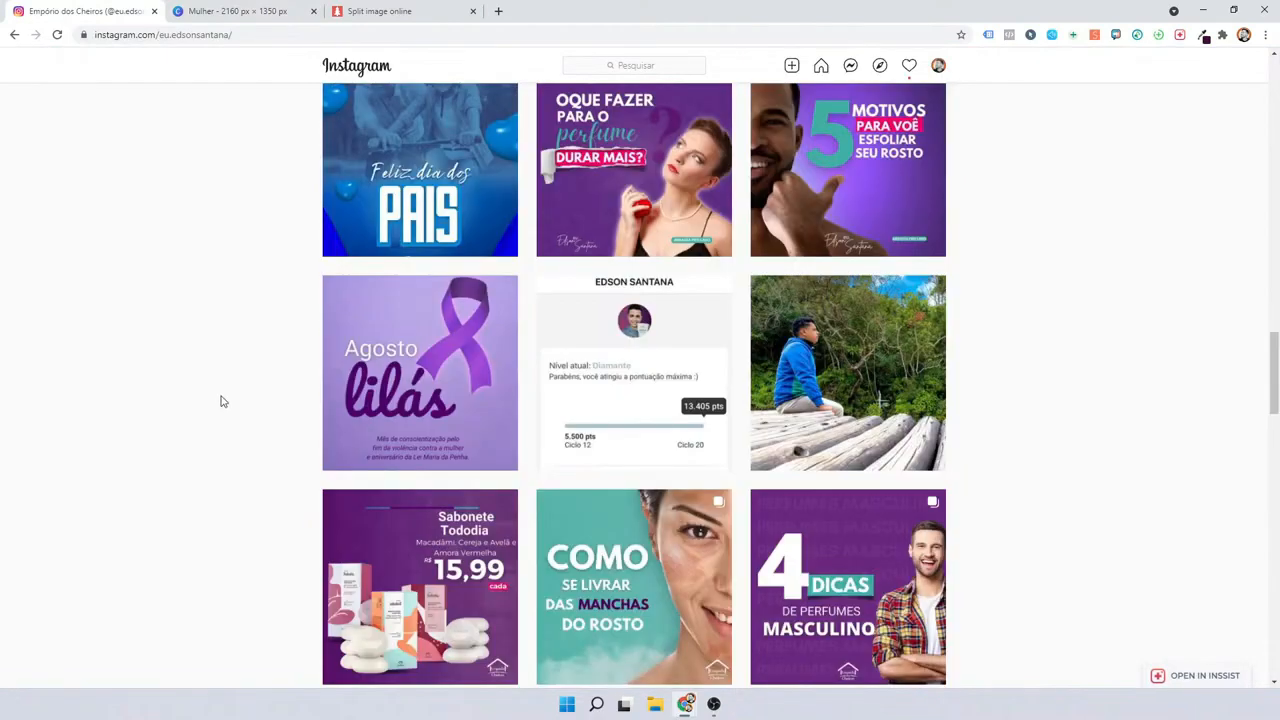
scroll(223, 400, "up", 4)
scroll(223, 411, "up", 7)
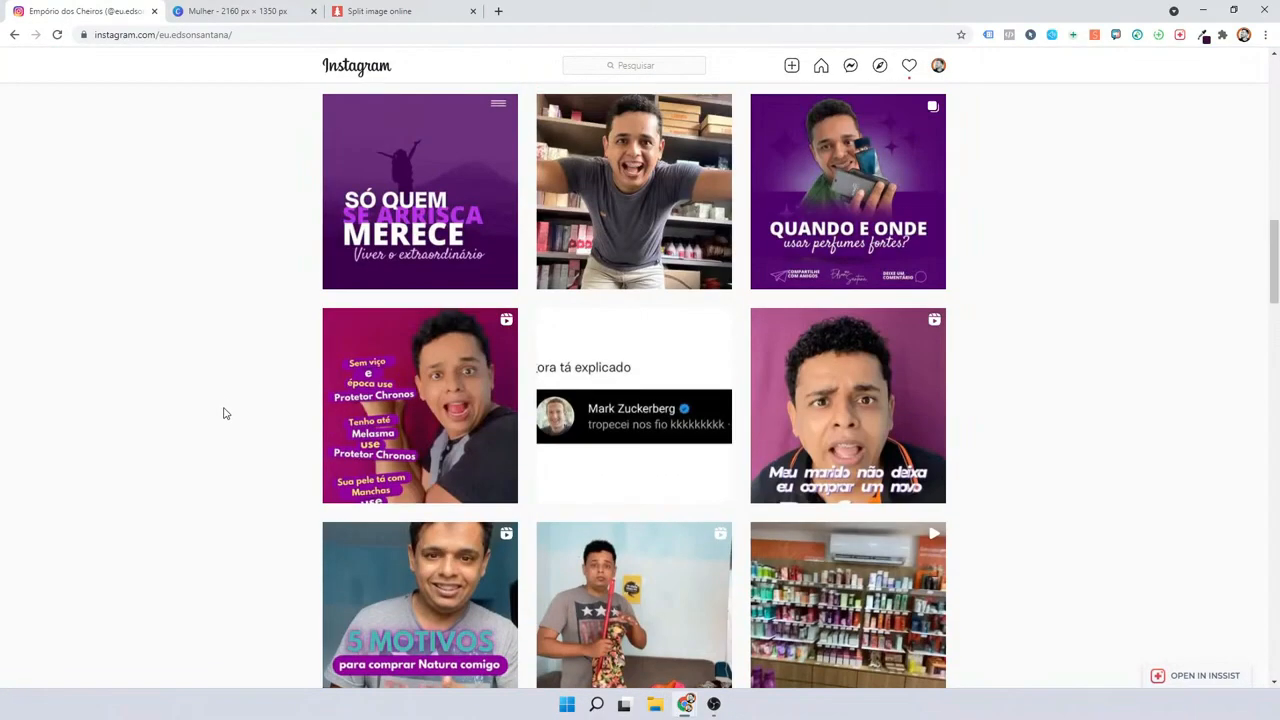
scroll(755, 480, "up", 3)
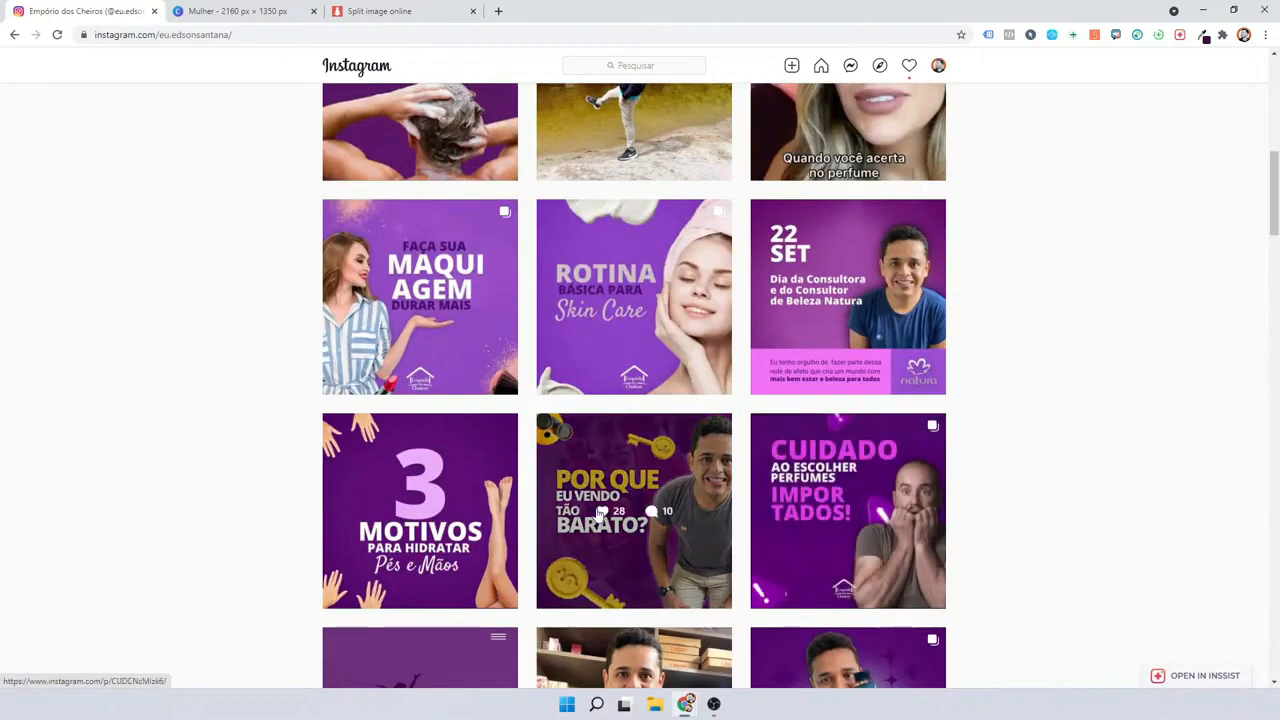
scroll(695, 483, "up", 4)
scroll(371, 398, "down", 3)
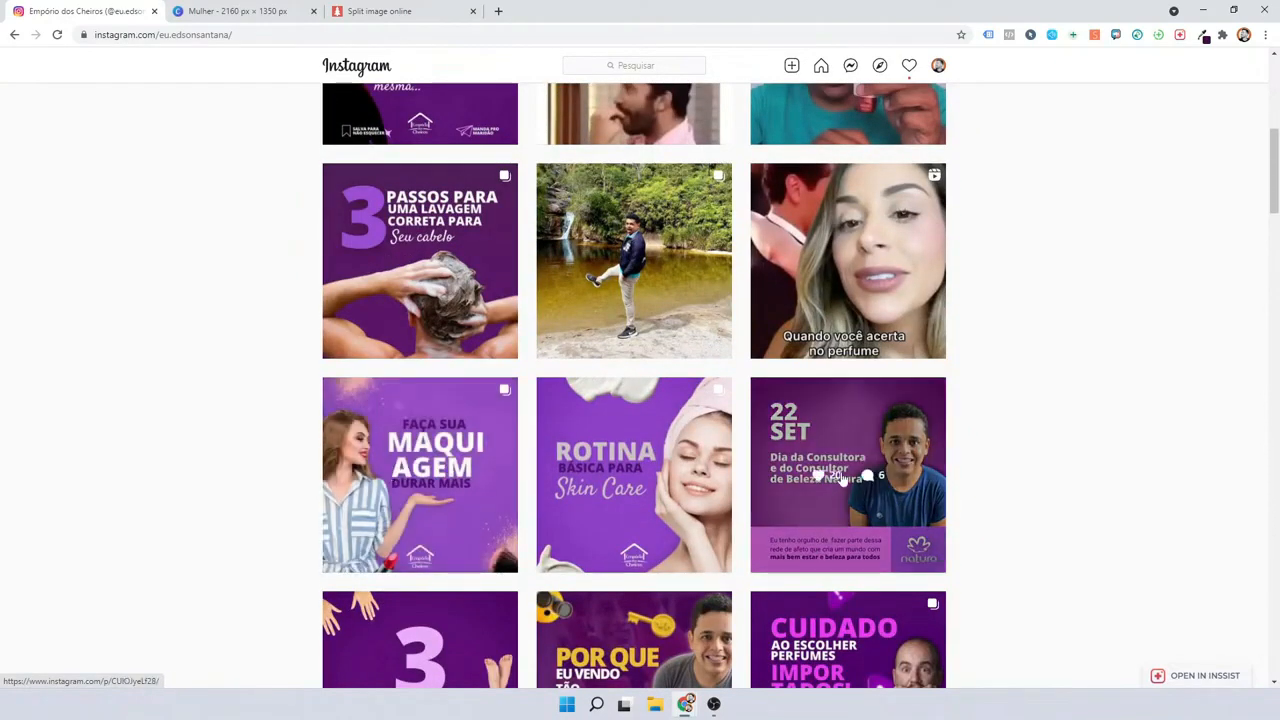
scroll(843, 476, "down", 3)
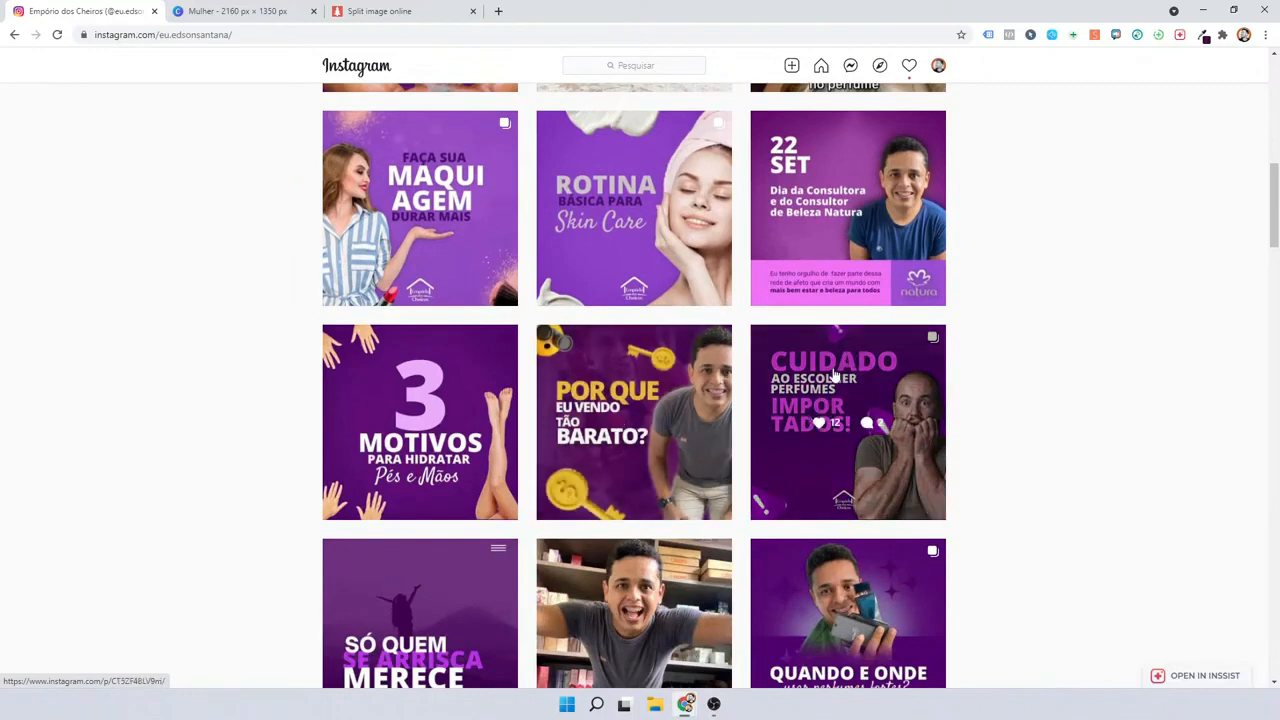
scroll(450, 440, "down", 3)
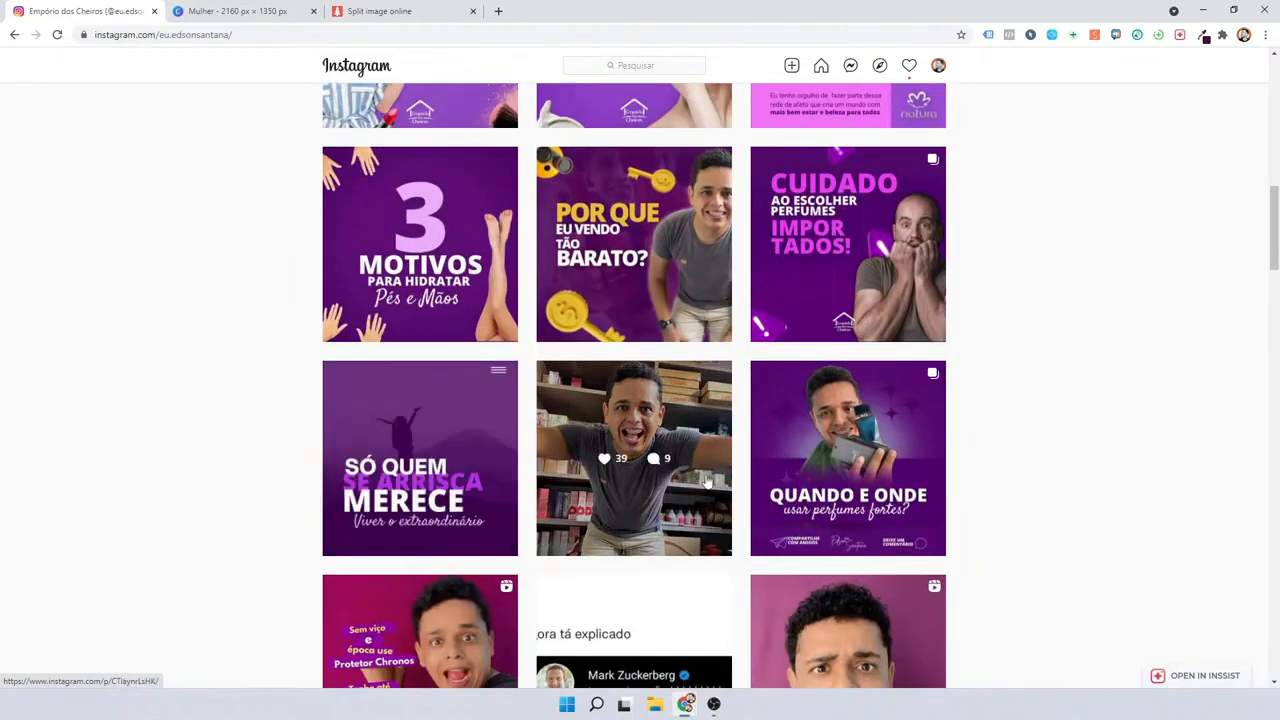
scroll(460, 475, "down", 1)
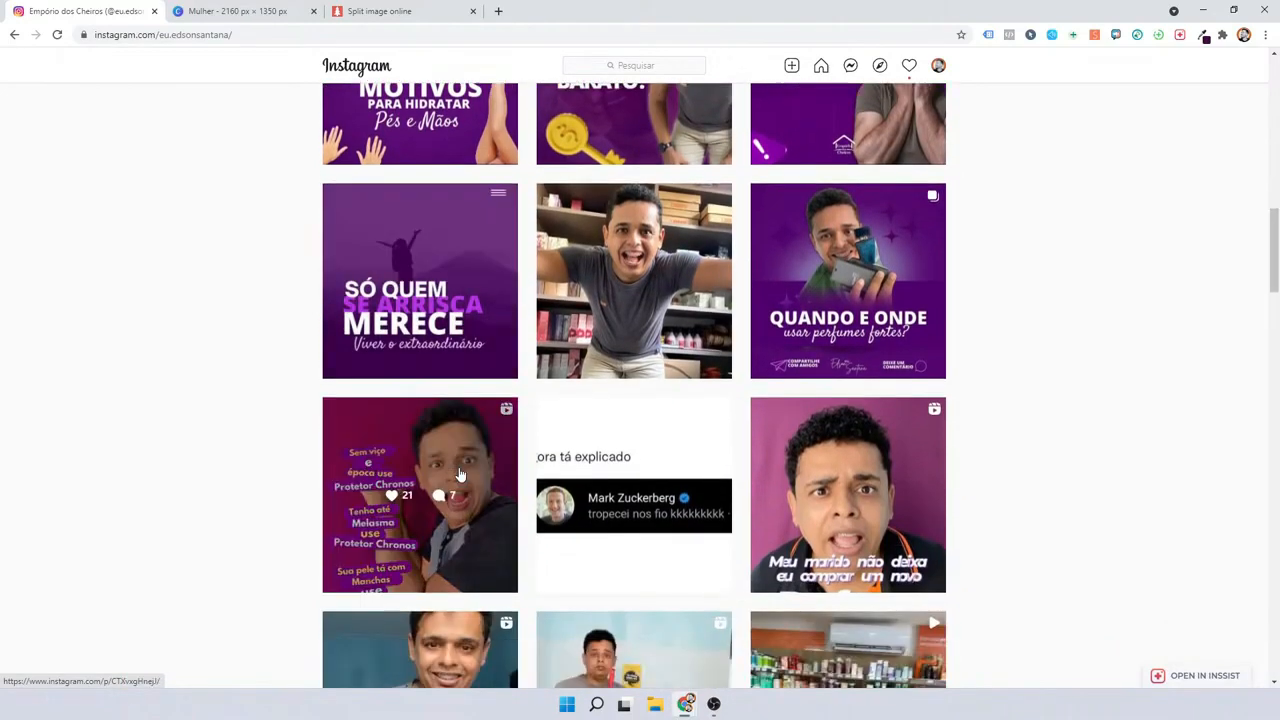
Return to the Canva design and hide its guides and margins.
left_click(262, 11)
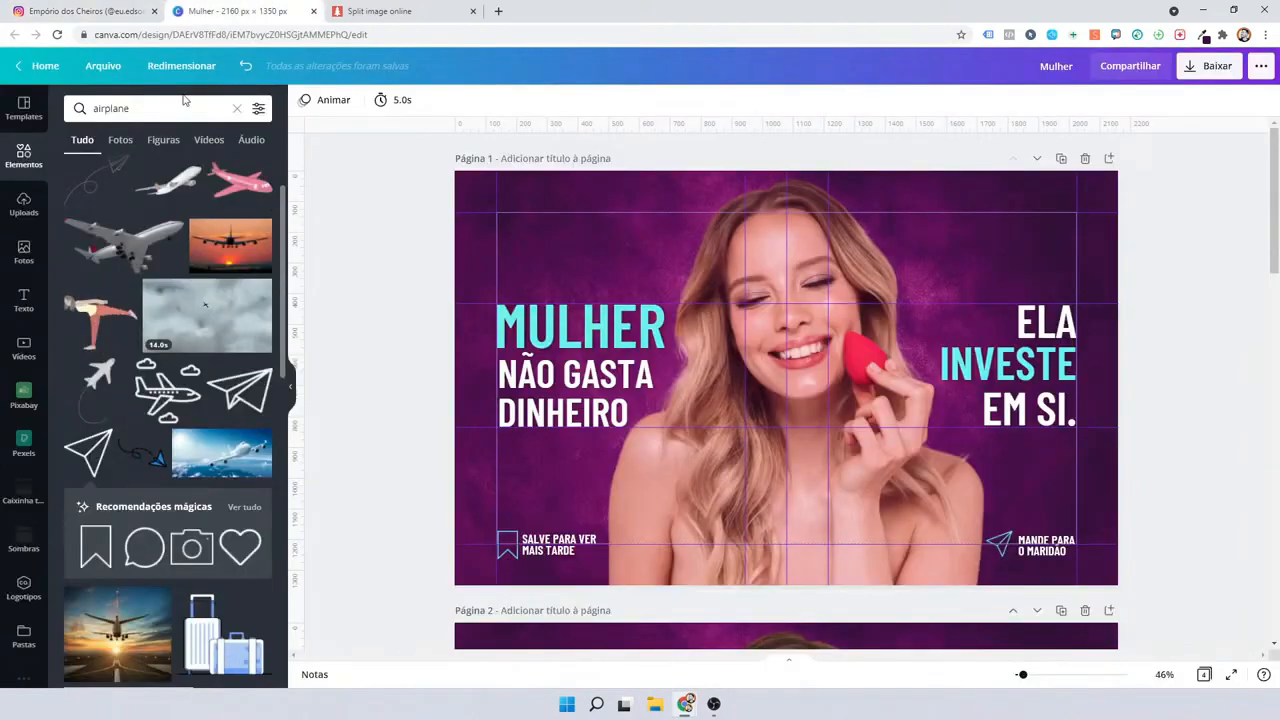
left_click(90, 67)
left_click(152, 224)
left_click(107, 62)
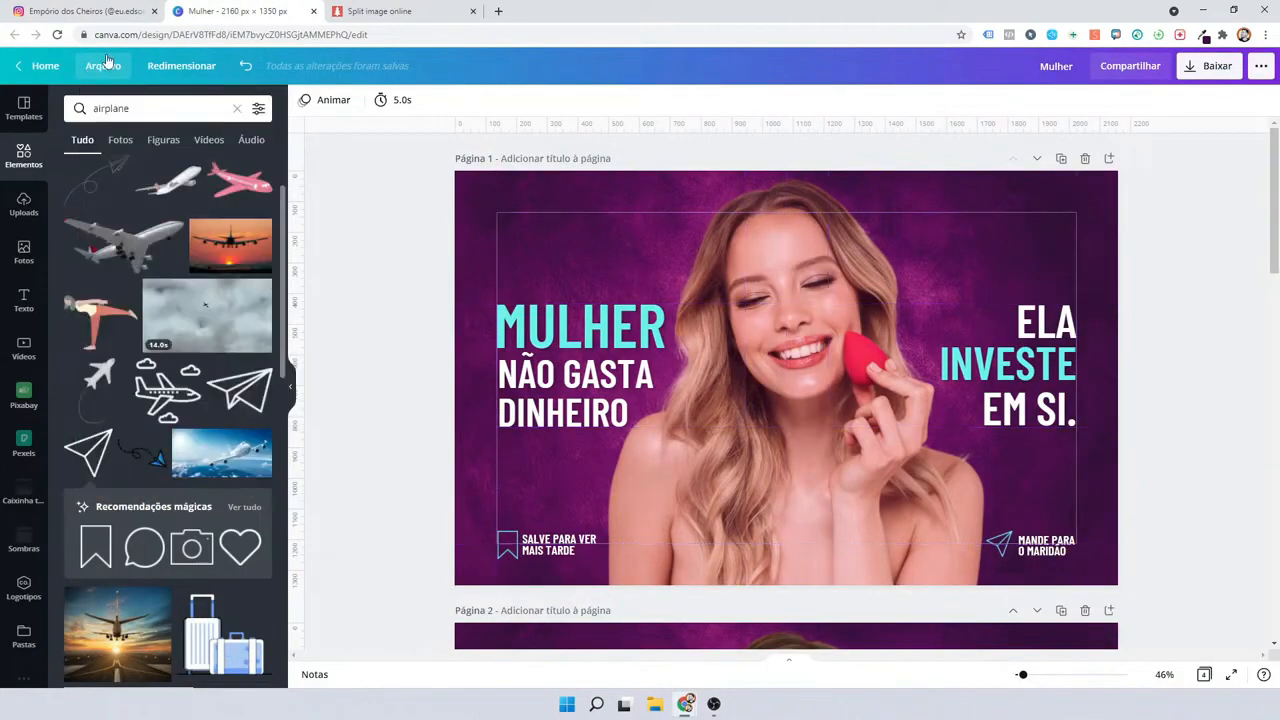
left_click(107, 62)
left_click(162, 251)
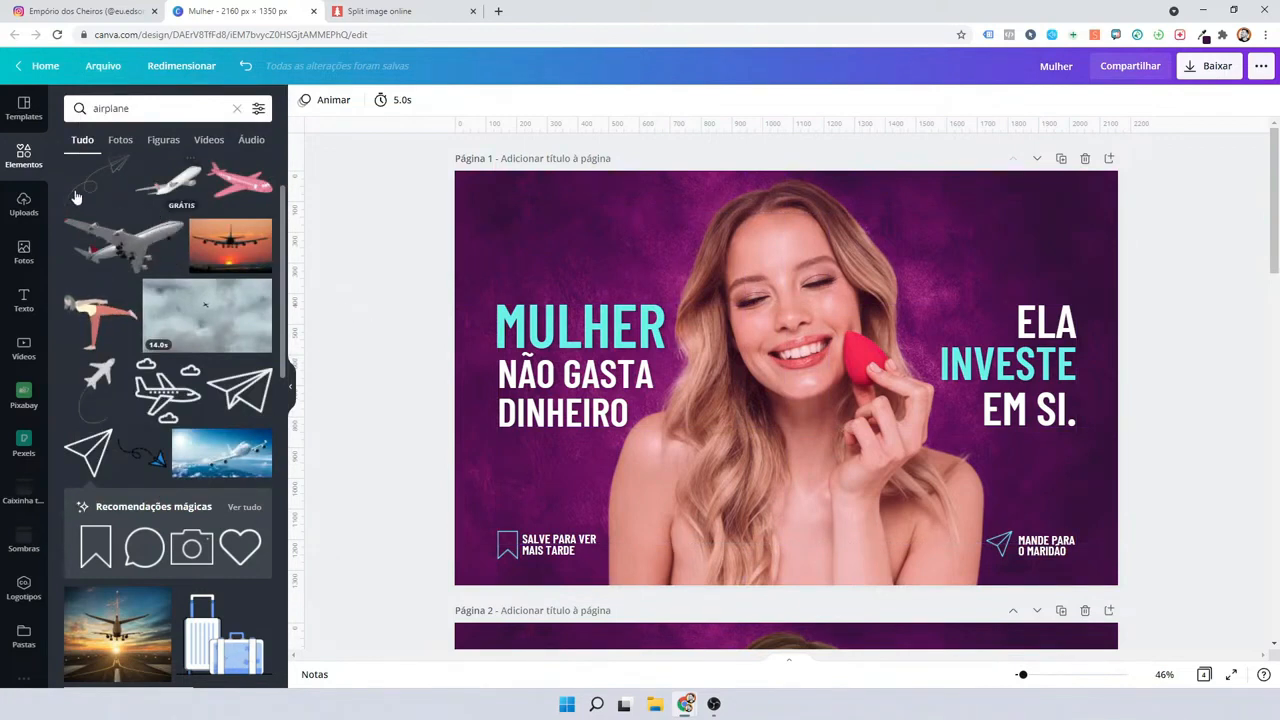
Search the elements for "estrela" and add the four-pointed sparkle graphic to page 1, undoing the starry sky photo.
left_click(120, 110)
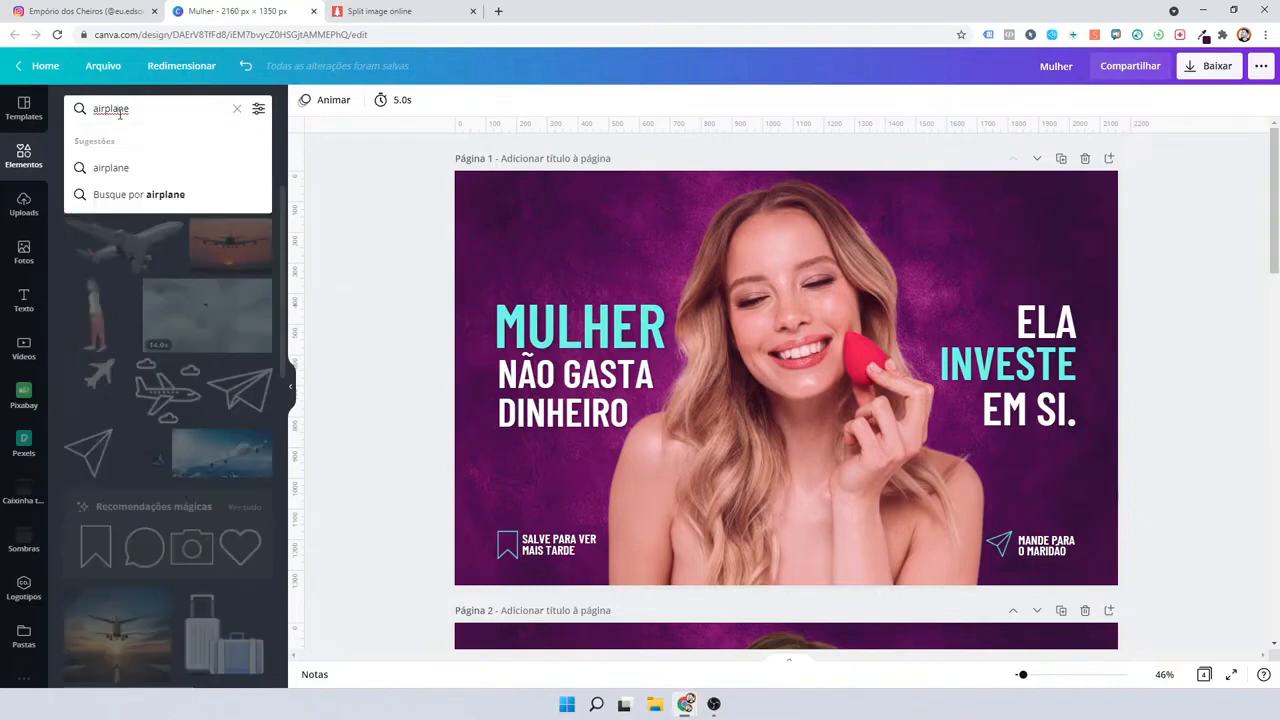
double_click(120, 110)
type("es")
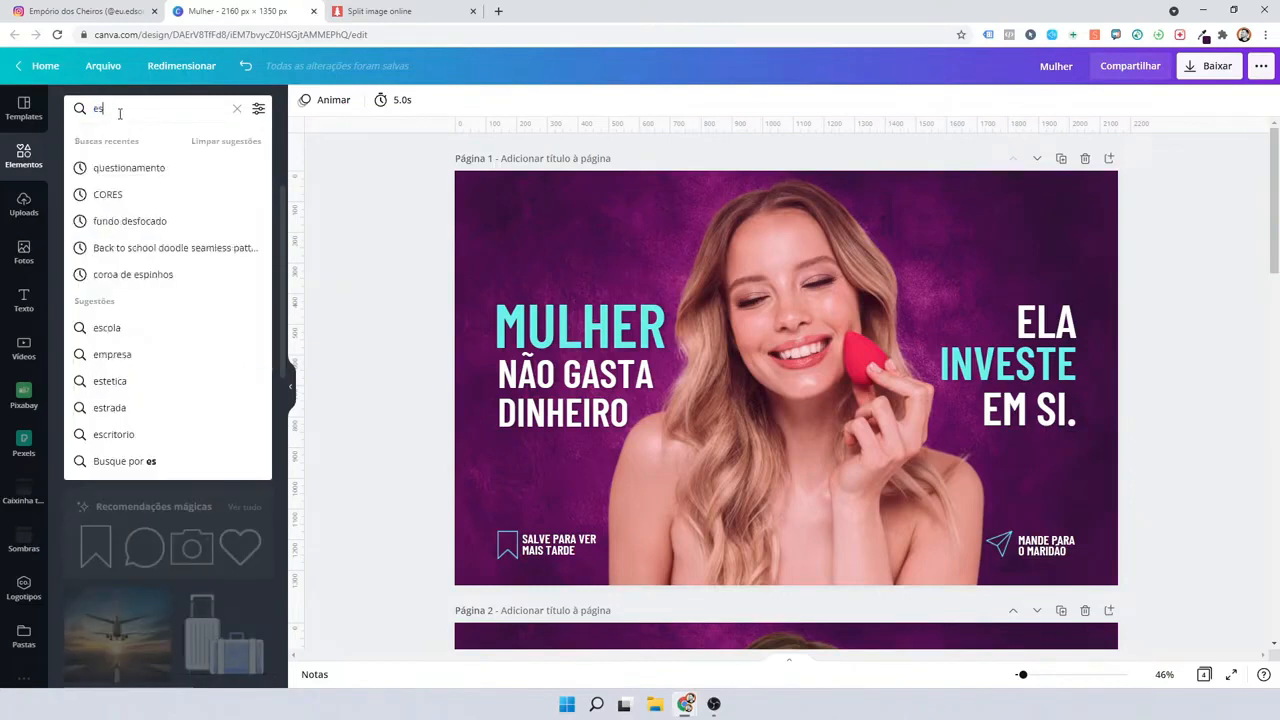
type("trela")
key("Return")
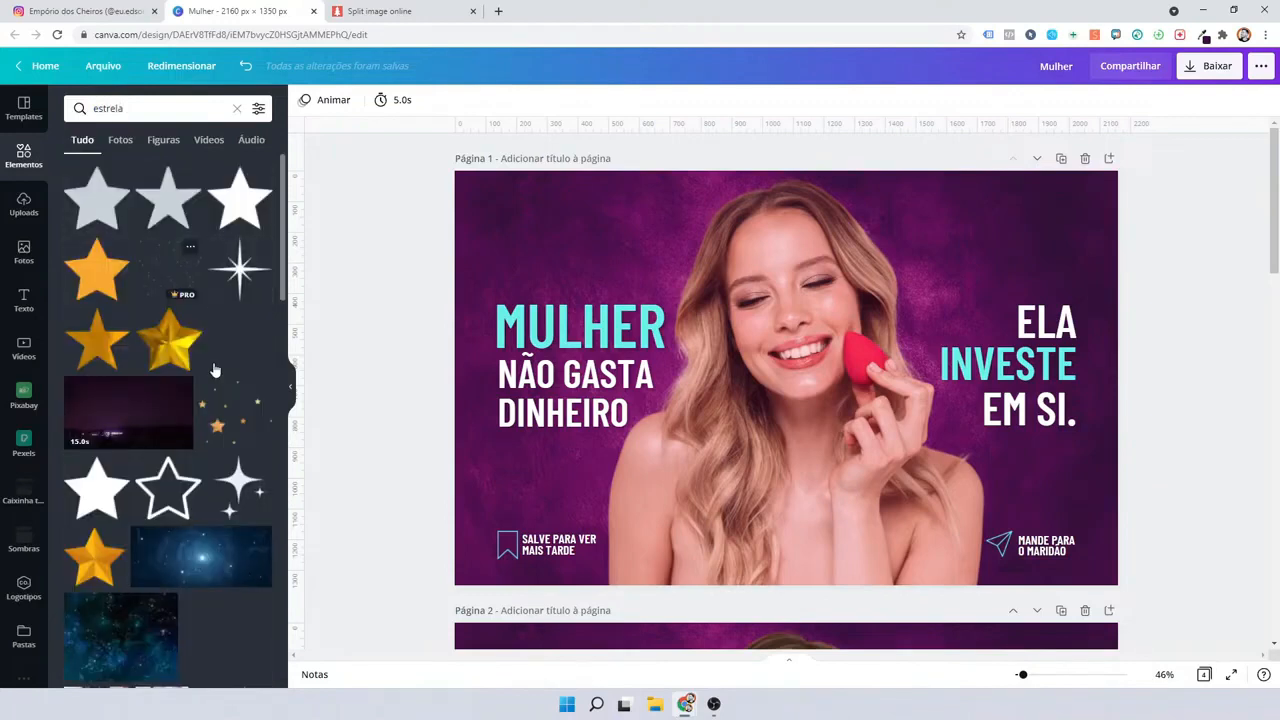
scroll(213, 370, "down", 3)
left_click(200, 379)
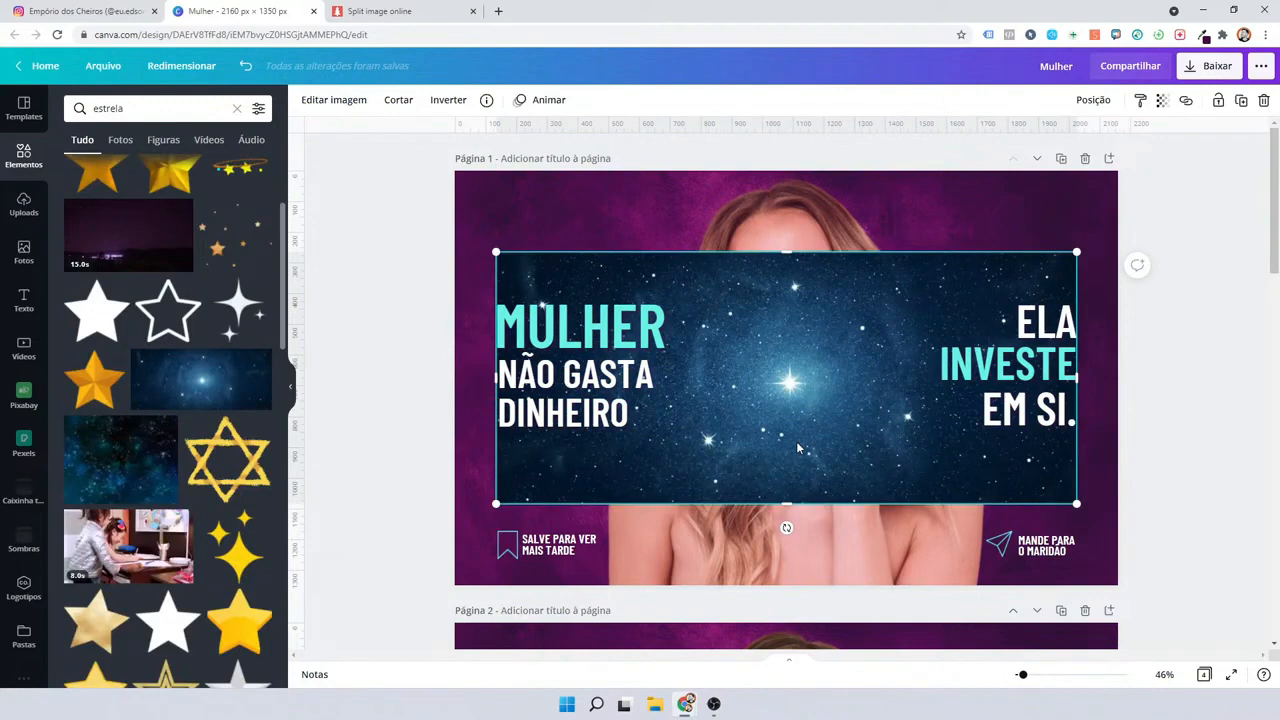
key("ctrl+z")
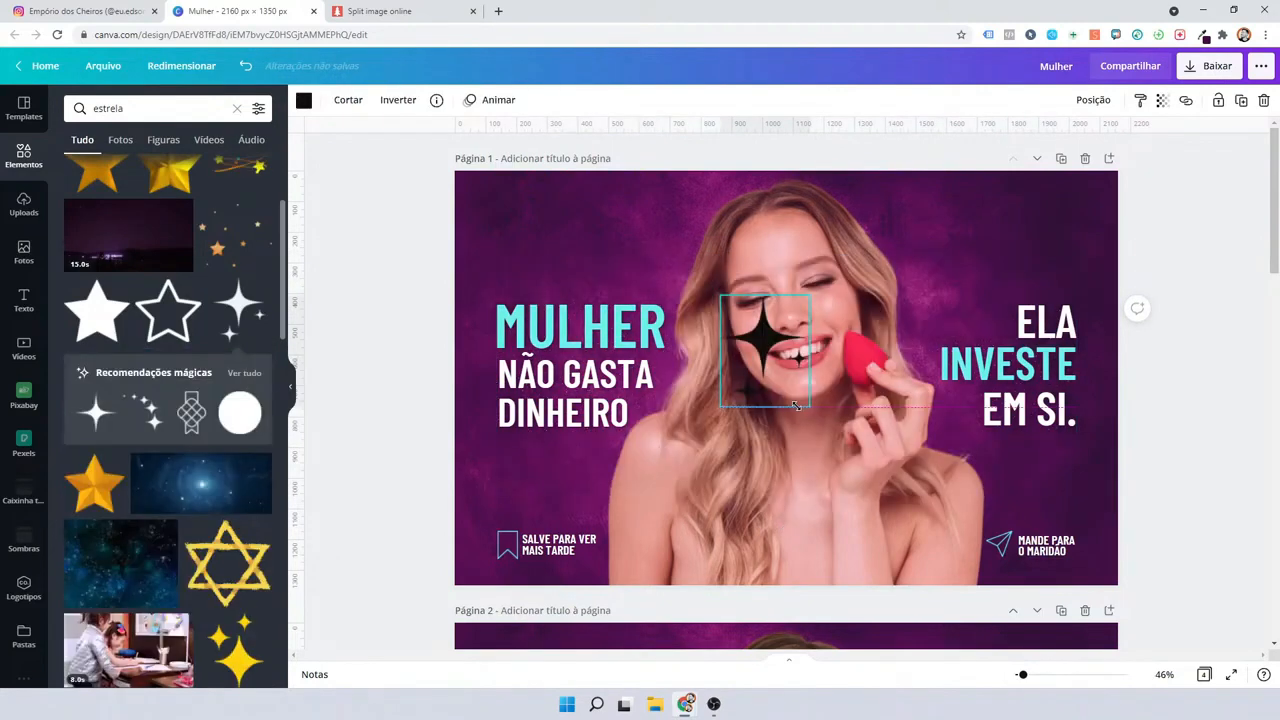
Shrink the sparkle to about 155 × 195, place it above "ELA" and recolour it with the document's teal.
left_click_drag(796, 405, 759, 361)
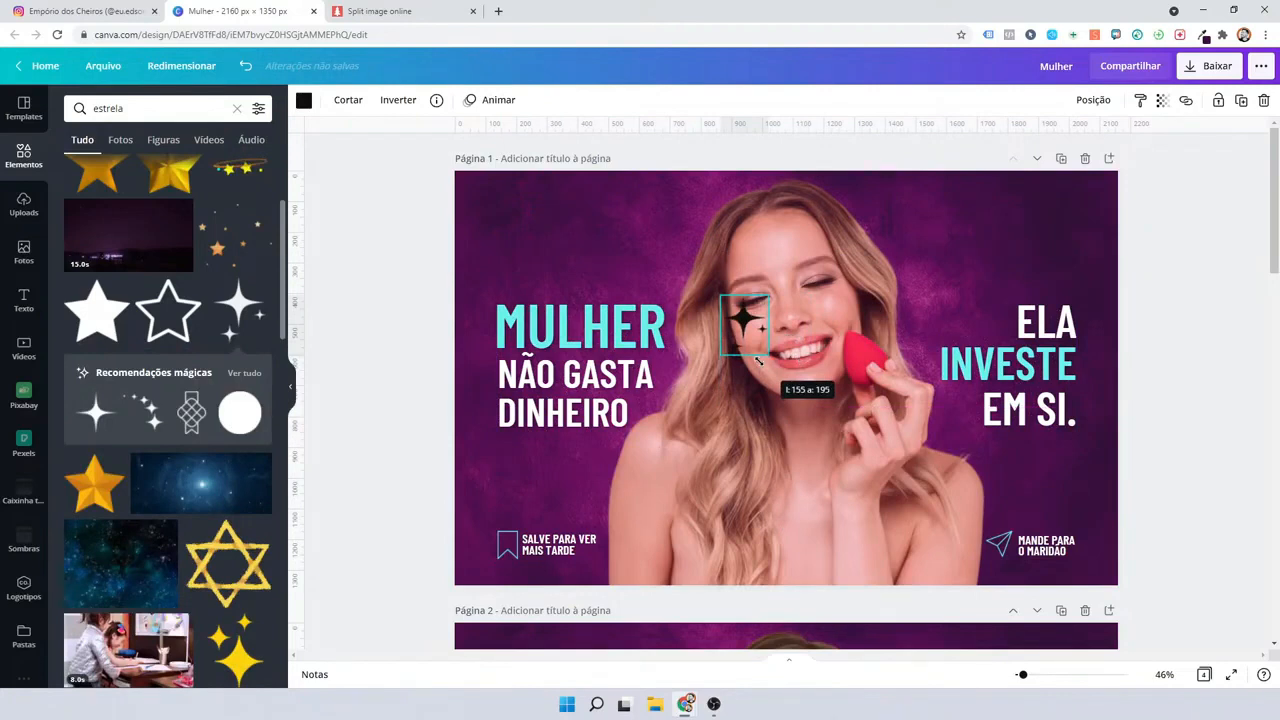
left_click_drag(743, 320, 1052, 241)
left_click(304, 99)
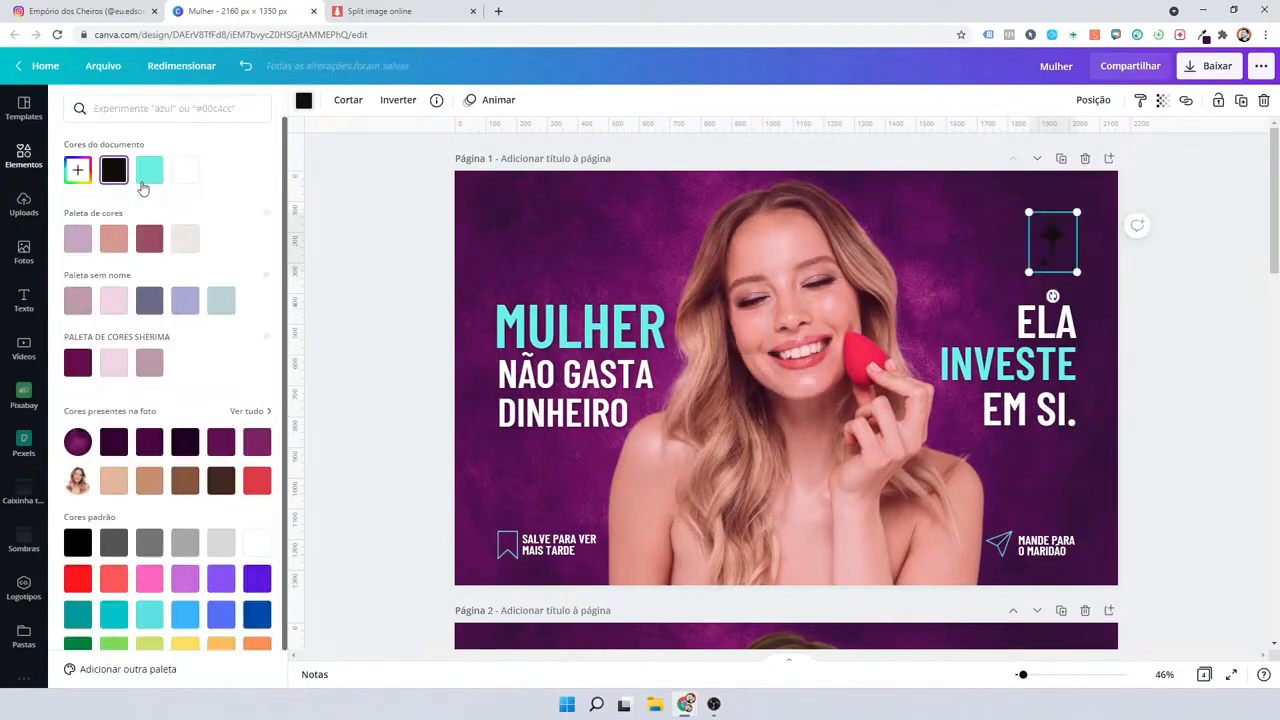
left_click(149, 172)
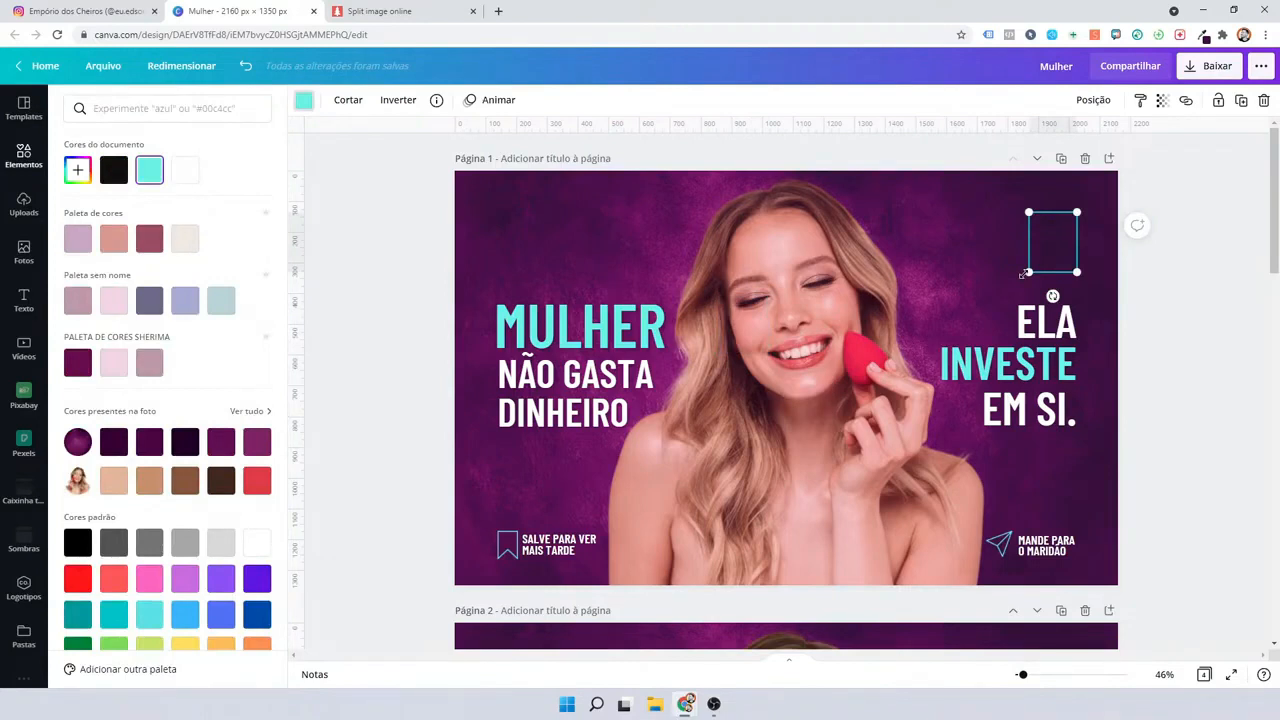
Duplicate the teal sparkle above "MULHER", mirror it horizontally and align it near the left edge of the heading.
left_click_drag(1048, 236, 508, 233)
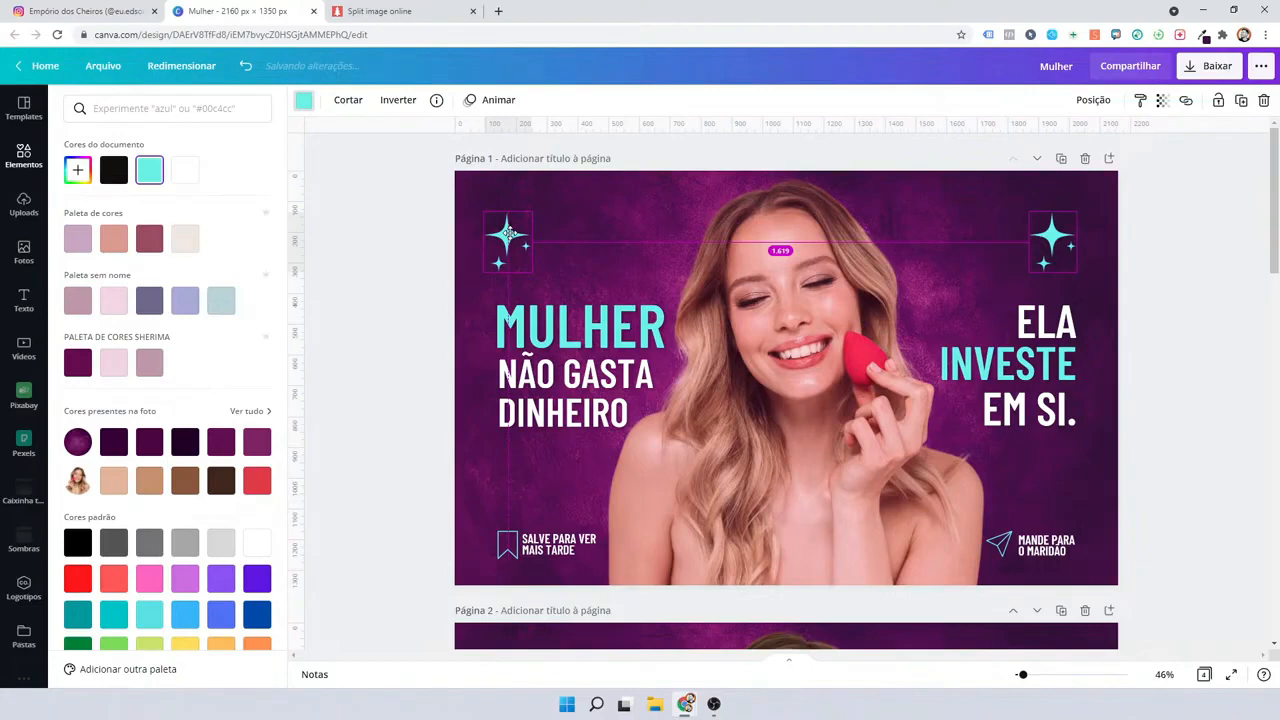
left_click_drag(508, 233, 518, 235)
key("Escape")
left_click(747, 431)
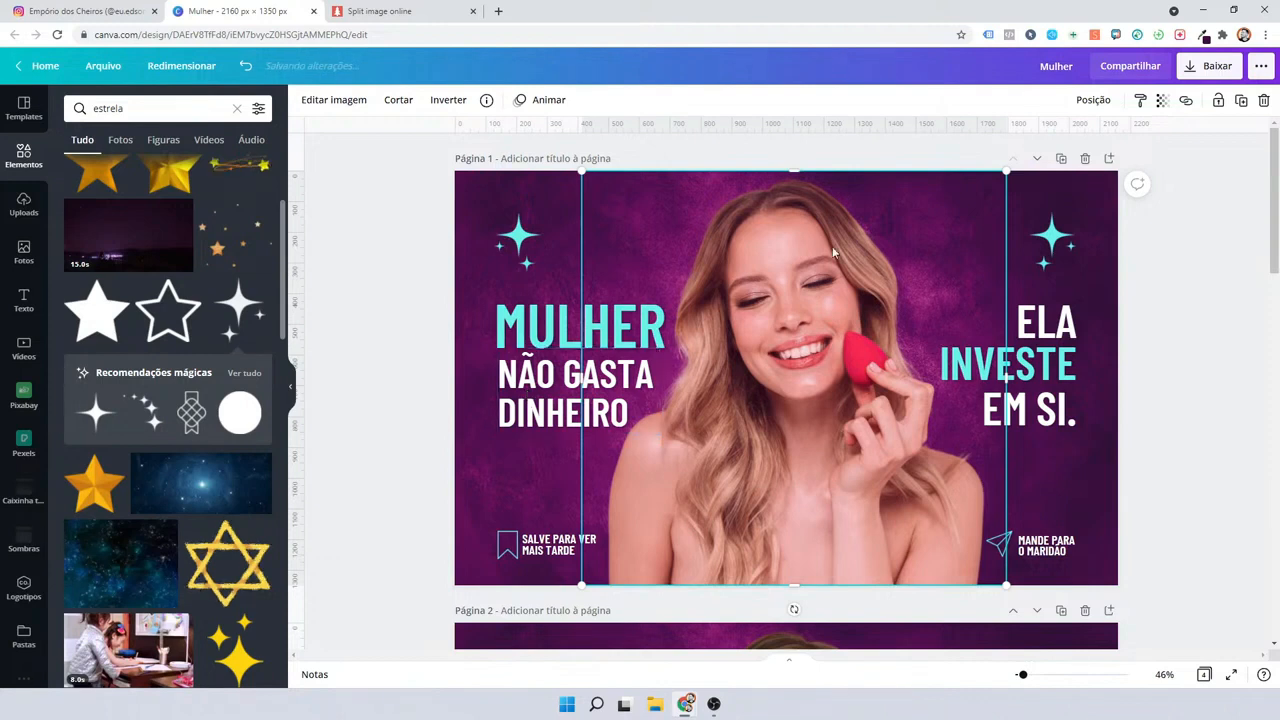
Place a small copy of the sparkle above the paper airplane caption and a horizontally flipped one above the bookmark caption.
left_click(1050, 245)
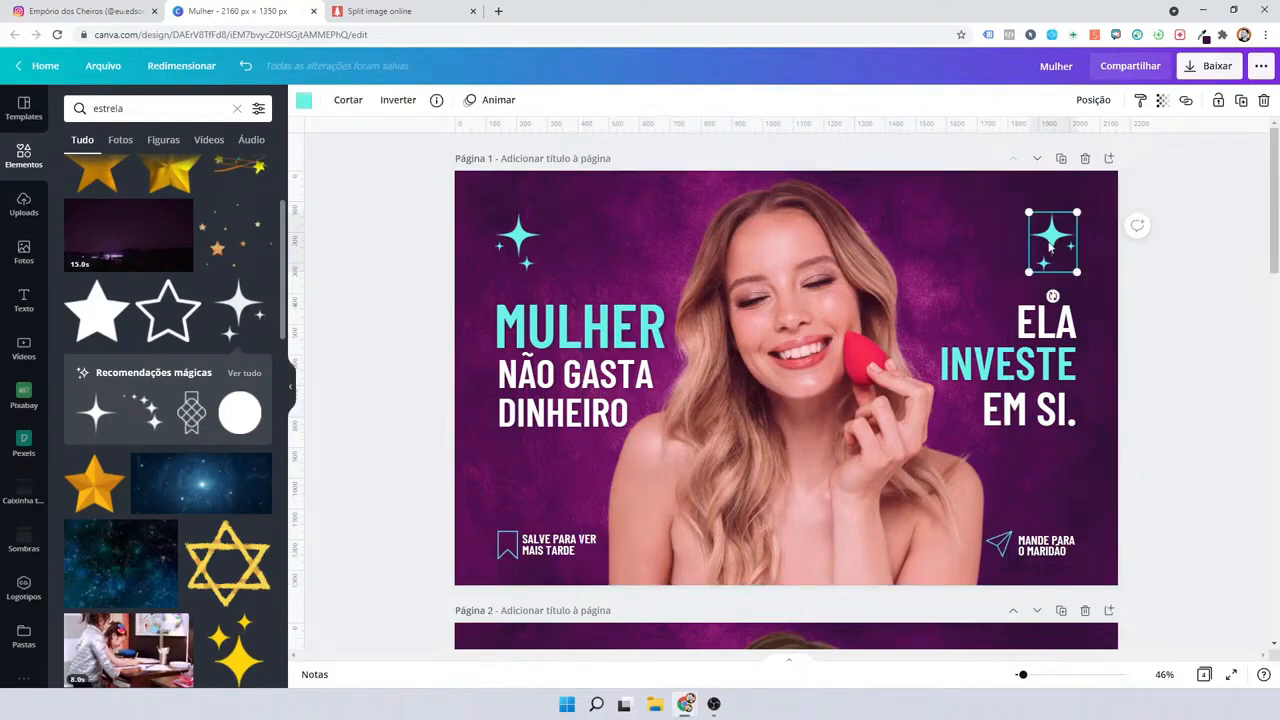
left_click_drag(1050, 245, 1030, 484)
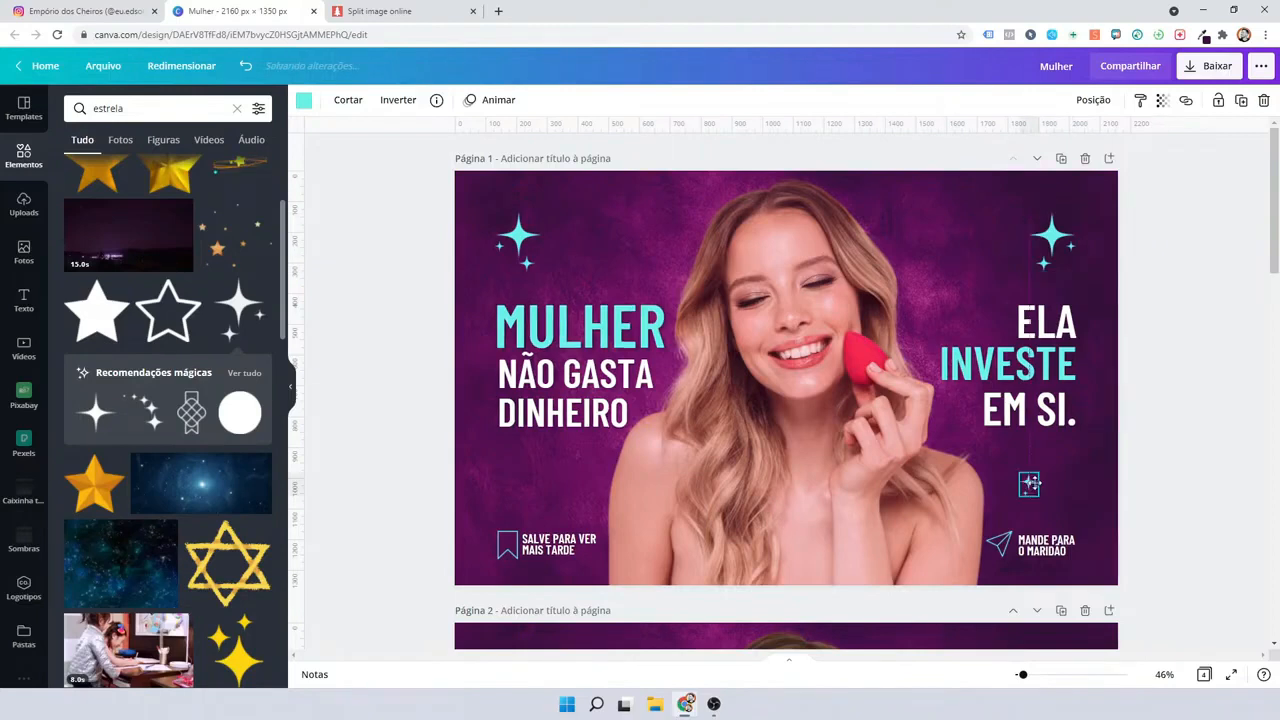
left_click(398, 100)
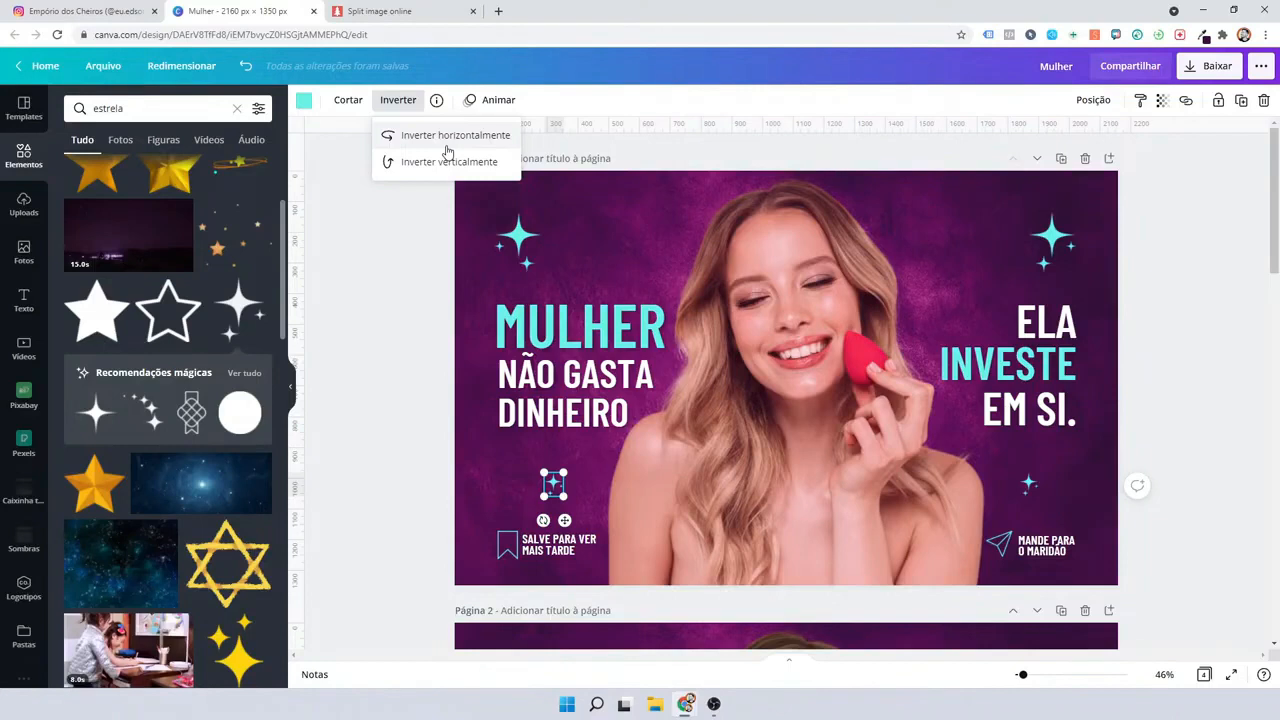
left_click(447, 146)
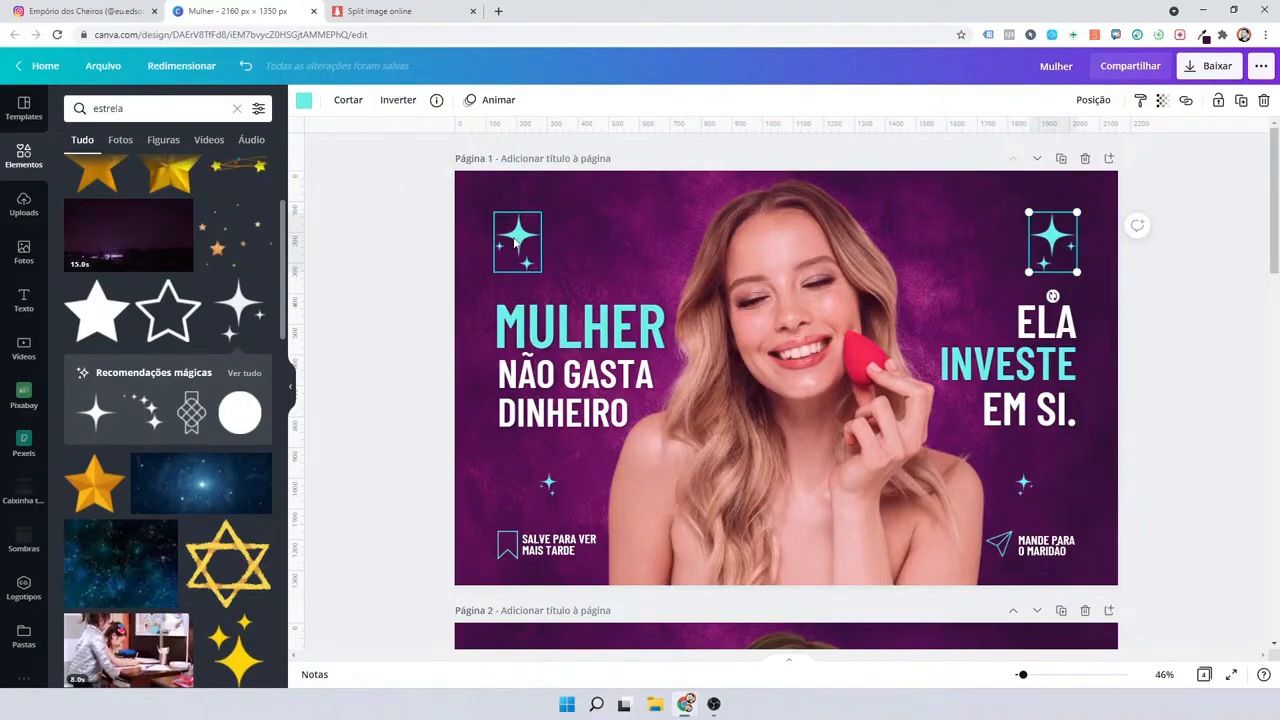
left_click(1183, 336)
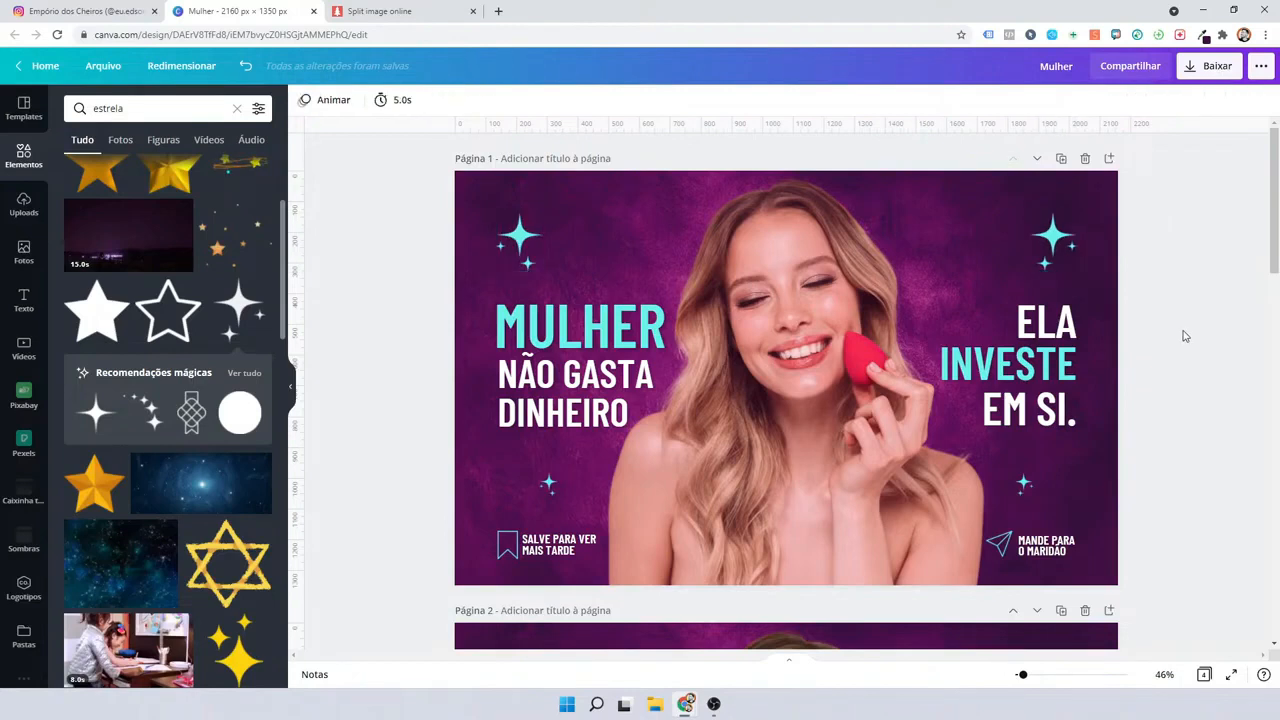
Nudge the paper airplane icon slightly down and right, closer to its caption.
left_click(1002, 546)
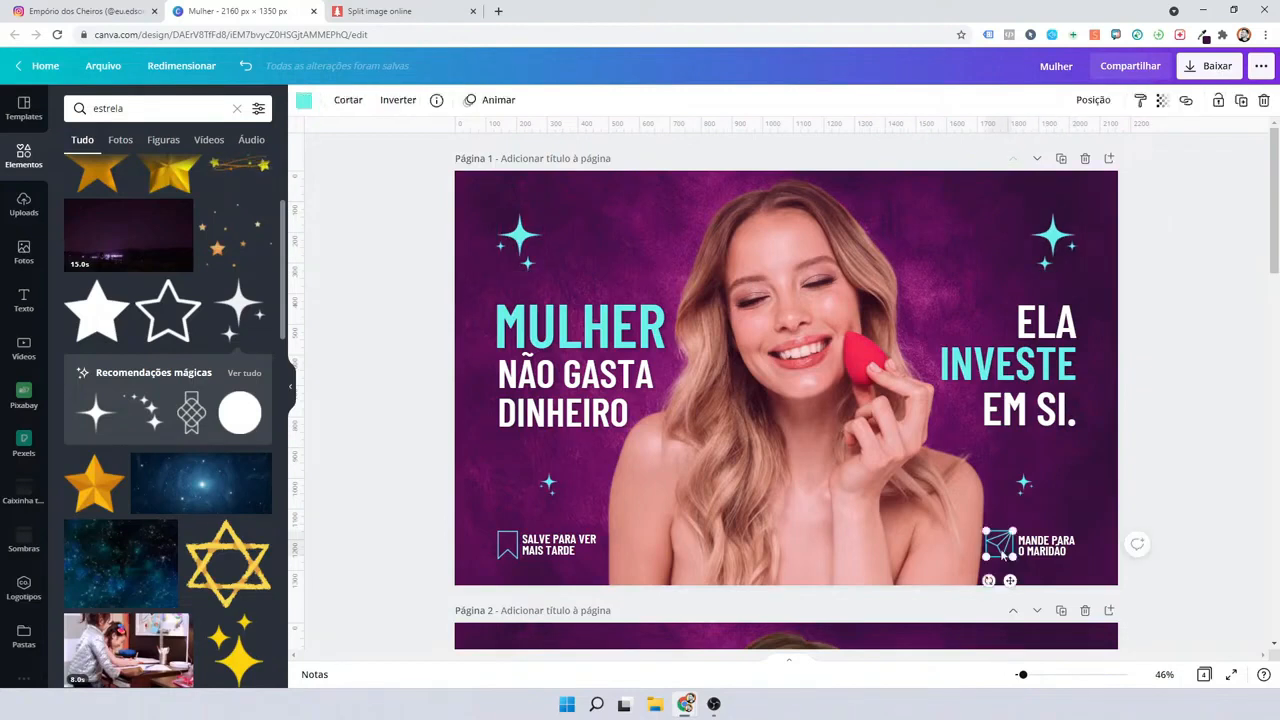
left_click_drag(1002, 553, 1004, 554)
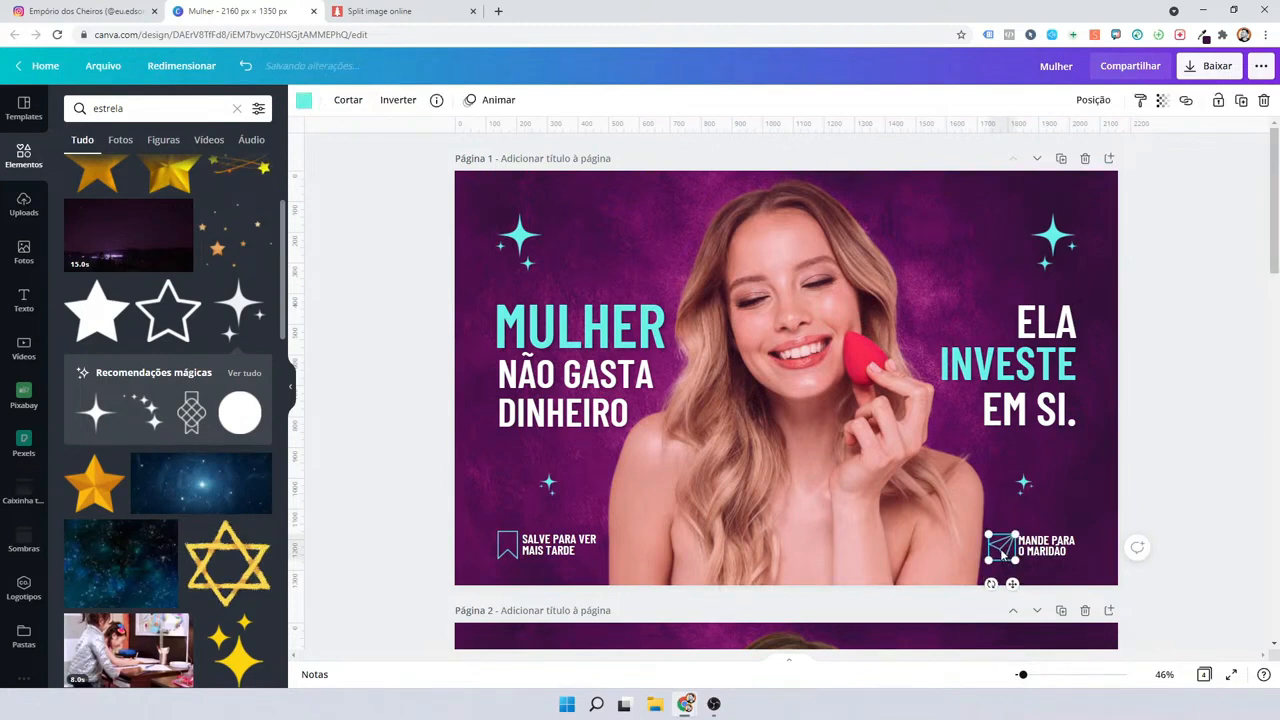
left_click(1224, 478)
Shift the "NÃO GASTA DINHEIRO" text slightly left to line up with "MULHER".
left_click(950, 437)
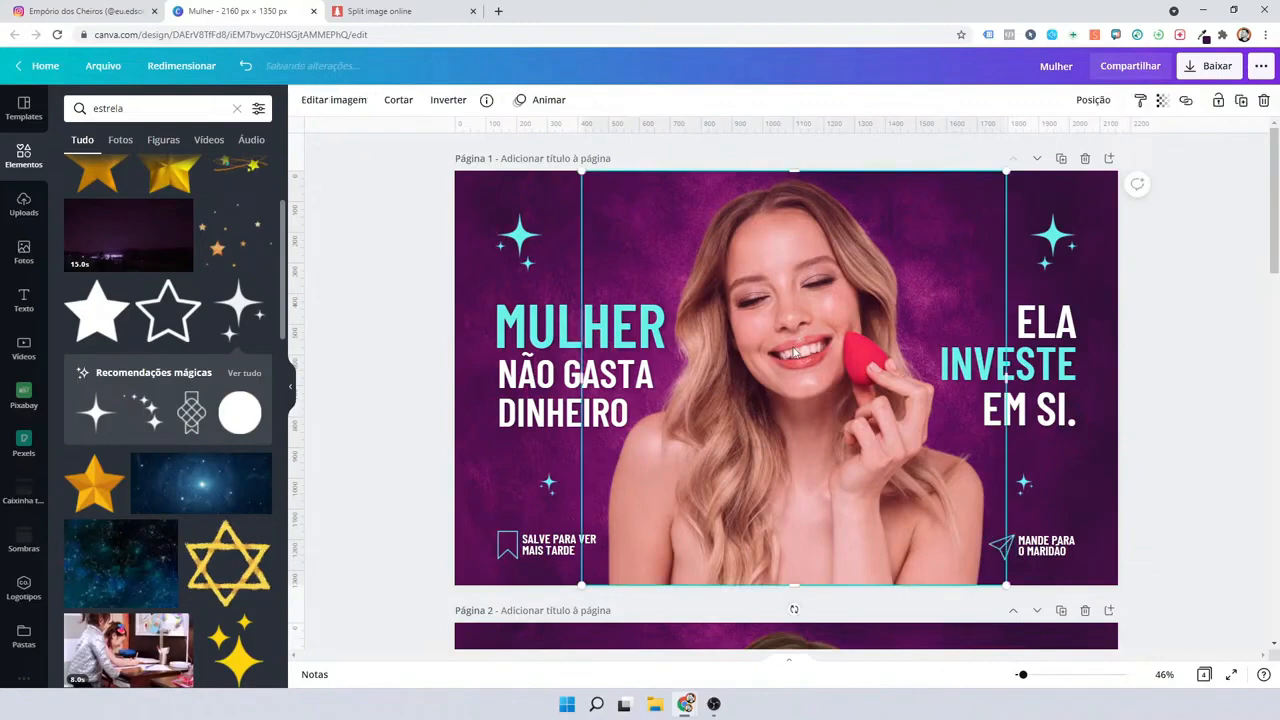
left_click(541, 376)
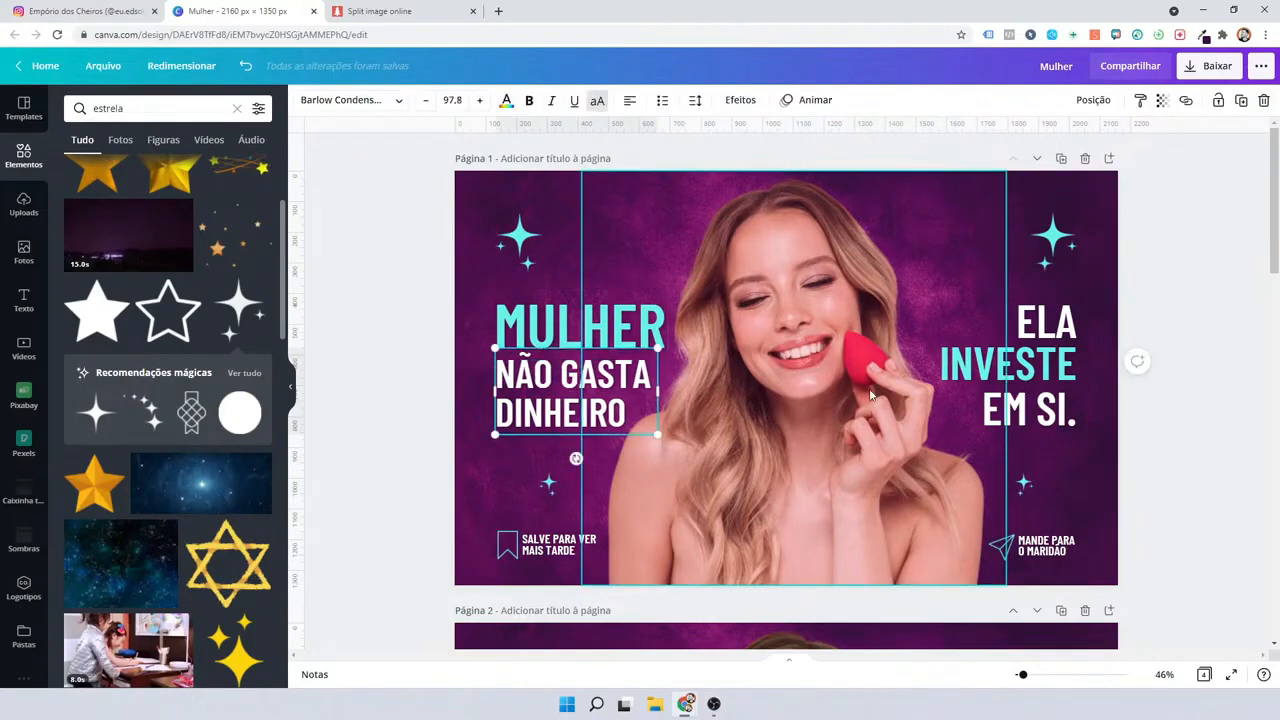
Undo the last shift of the "NÃO GASTA DINHEIRO" text and select the "MULHER" heading.
key("ctrl+z")
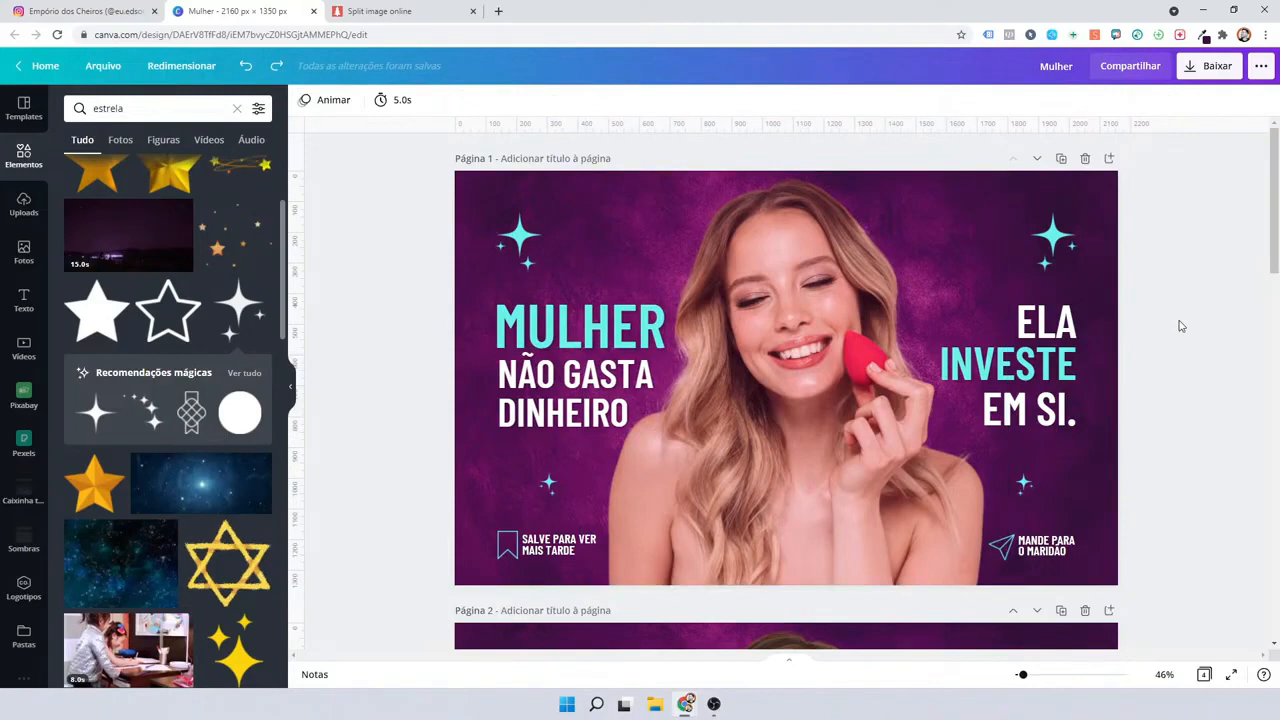
left_click(508, 315)
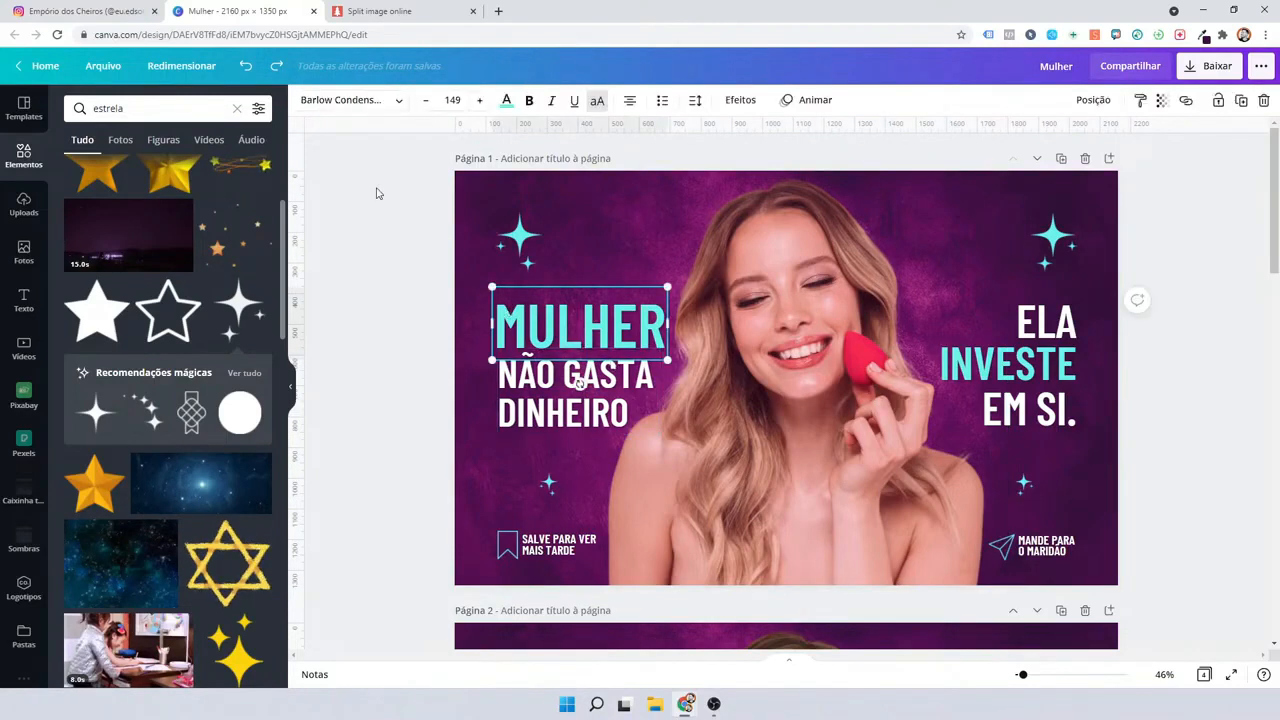
Switch to Instagram and look up font ideas in the "5 fontes elegantes do Canva gratuito" post on the segredoscanva profile.
key("ctrl+shift+Tab")
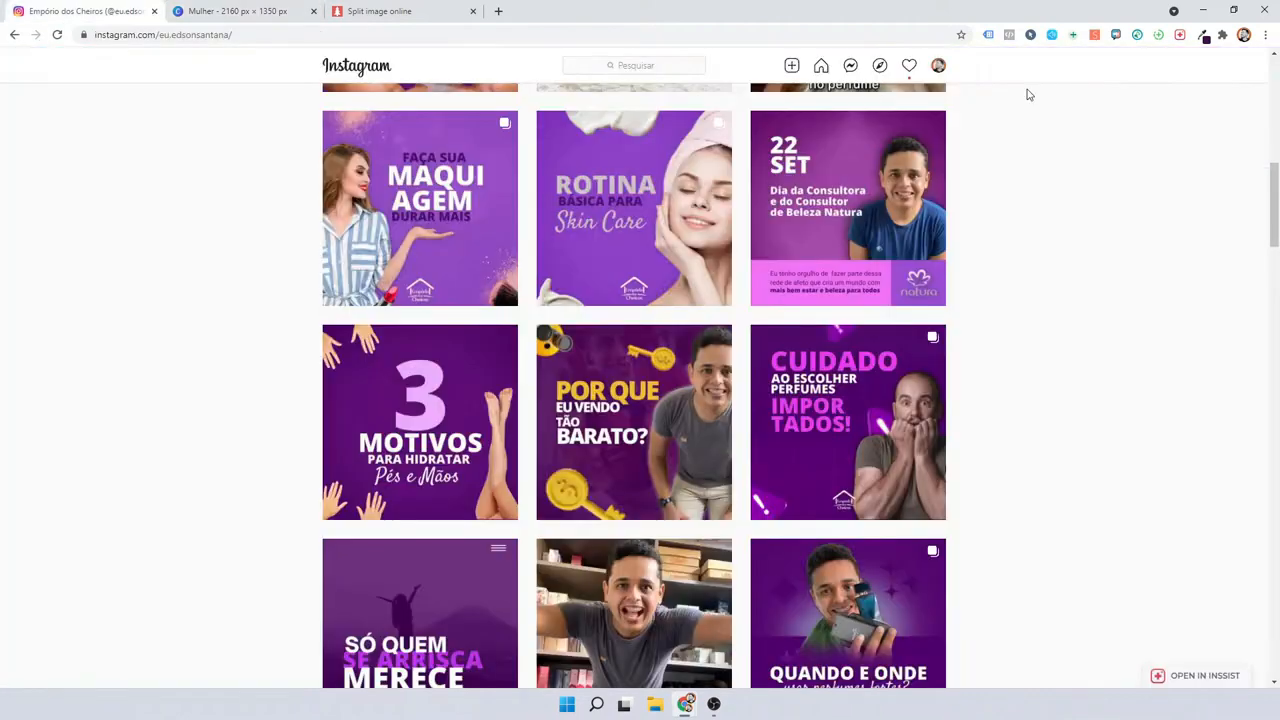
left_click(938, 66)
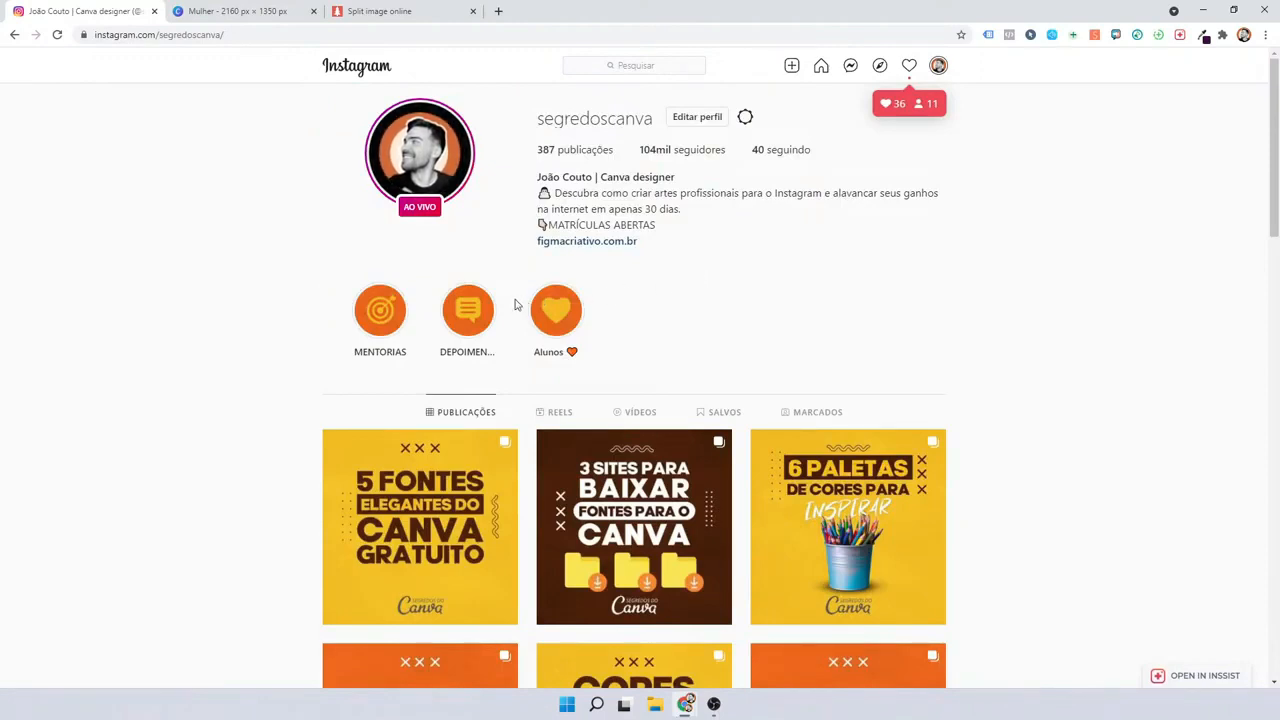
scroll(453, 463, "down", 1)
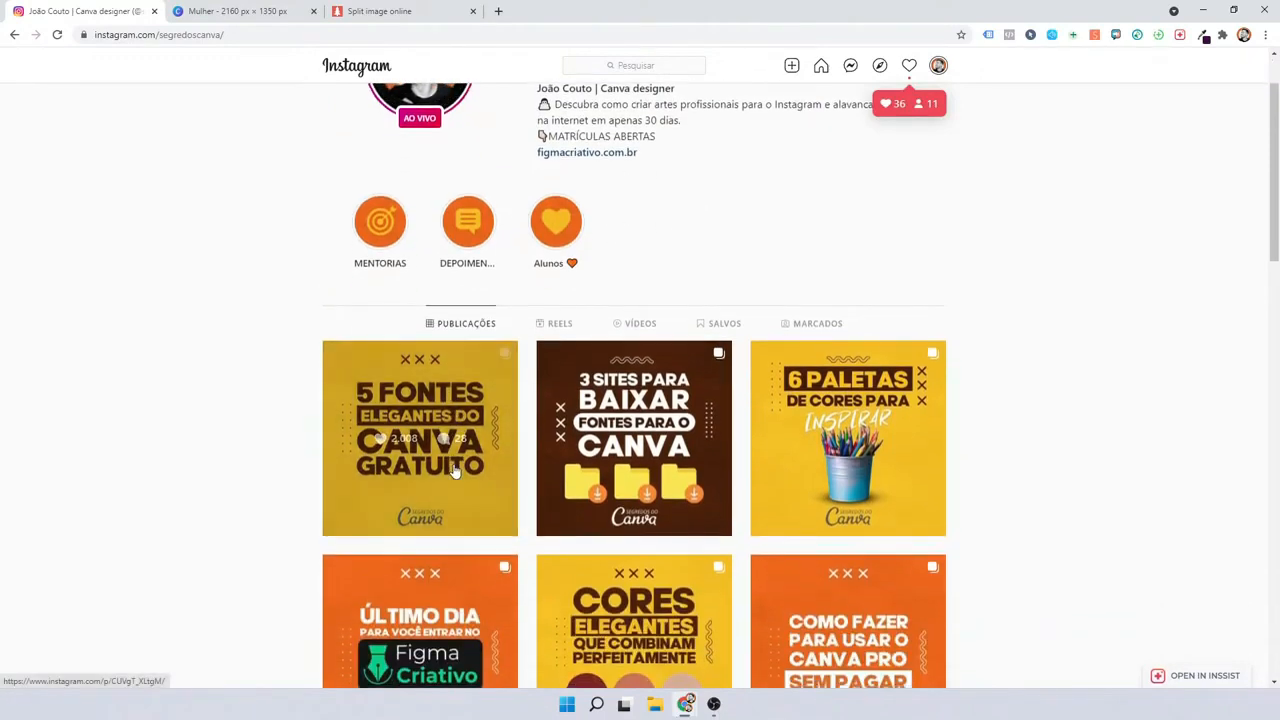
left_click(275, 15)
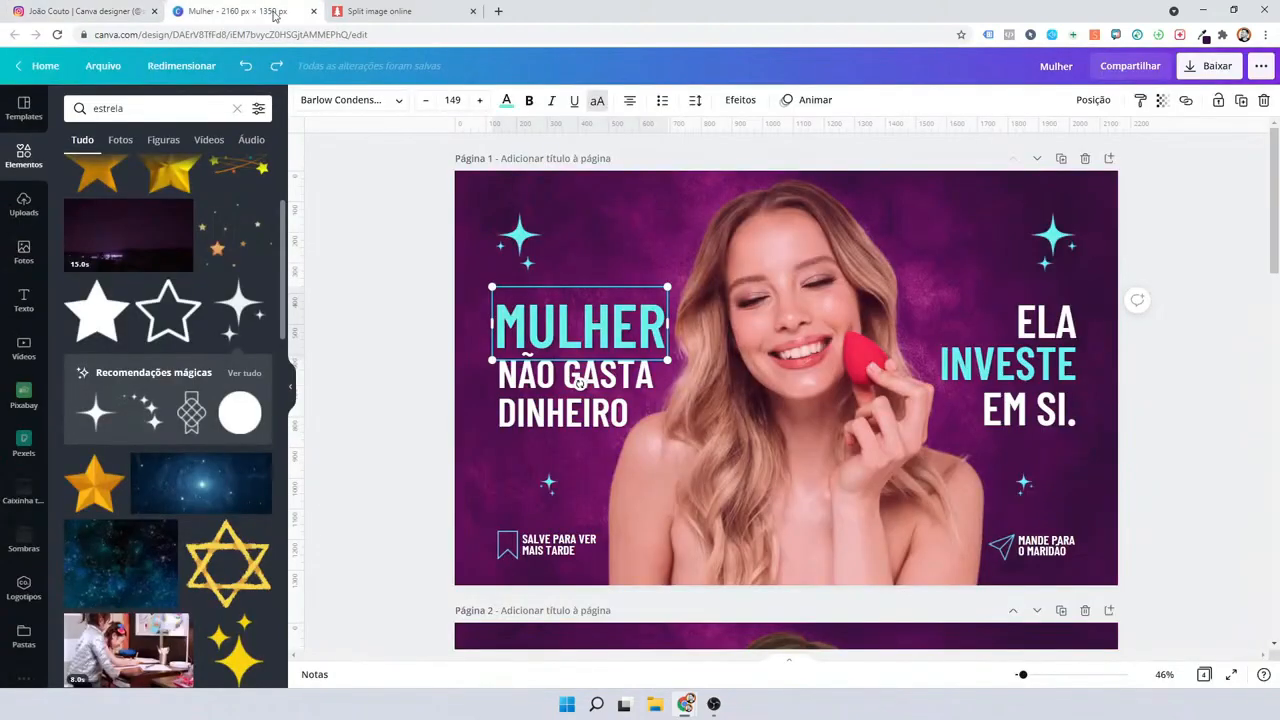
left_click(90, 8)
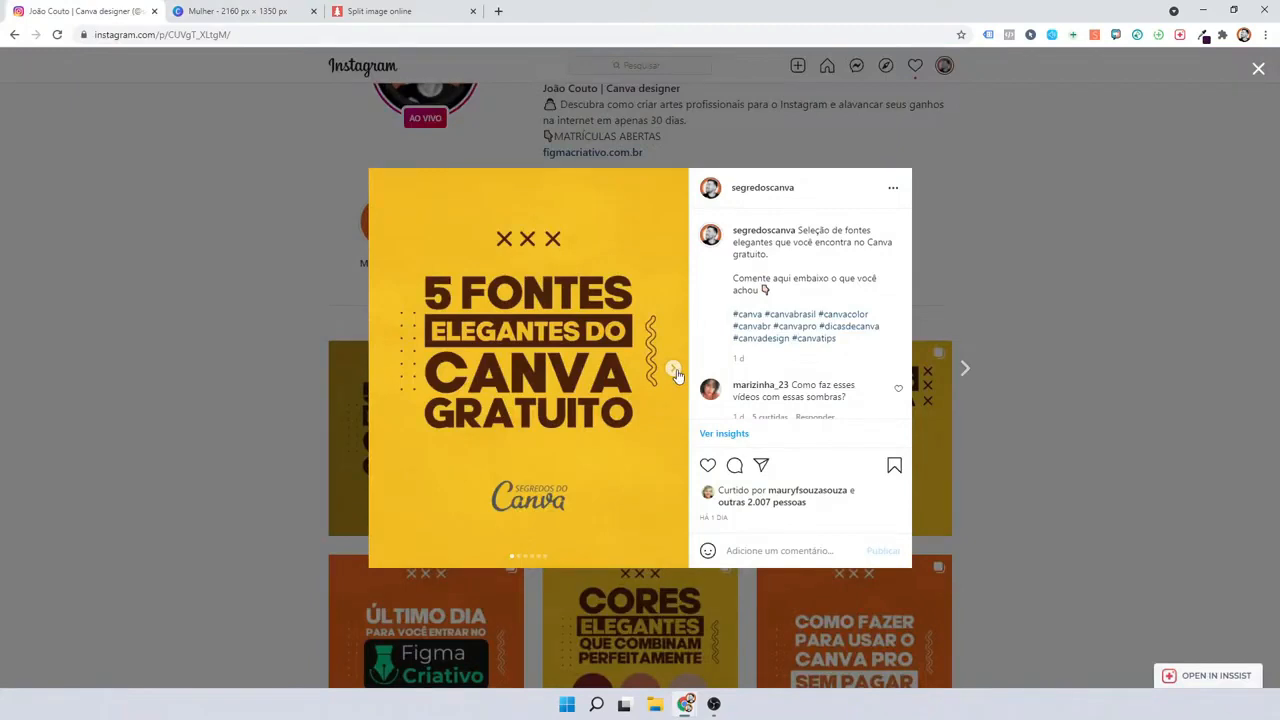
Switch back to Canva, change the "MULHER" font to Hatton and move the heading down to sit just above "NÃO GASTA".
left_click(240, 11)
left_click(318, 108)
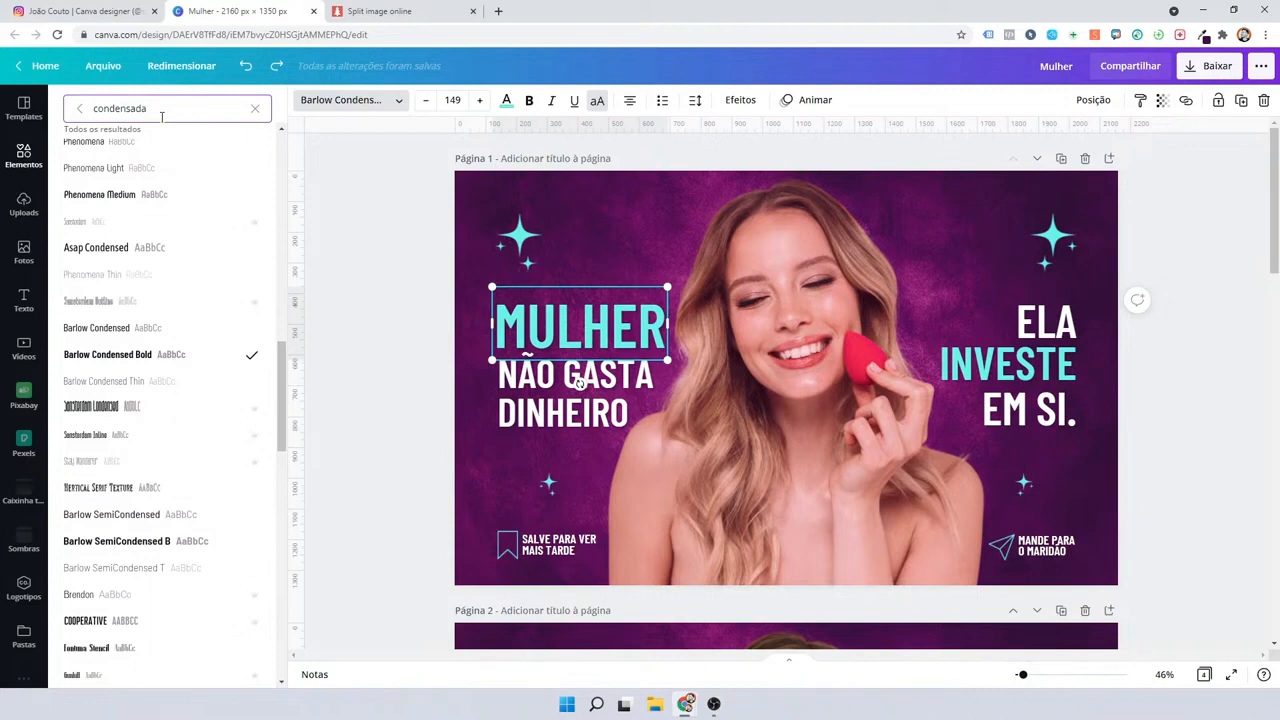
key("ctrl+a")
type("rayyan")
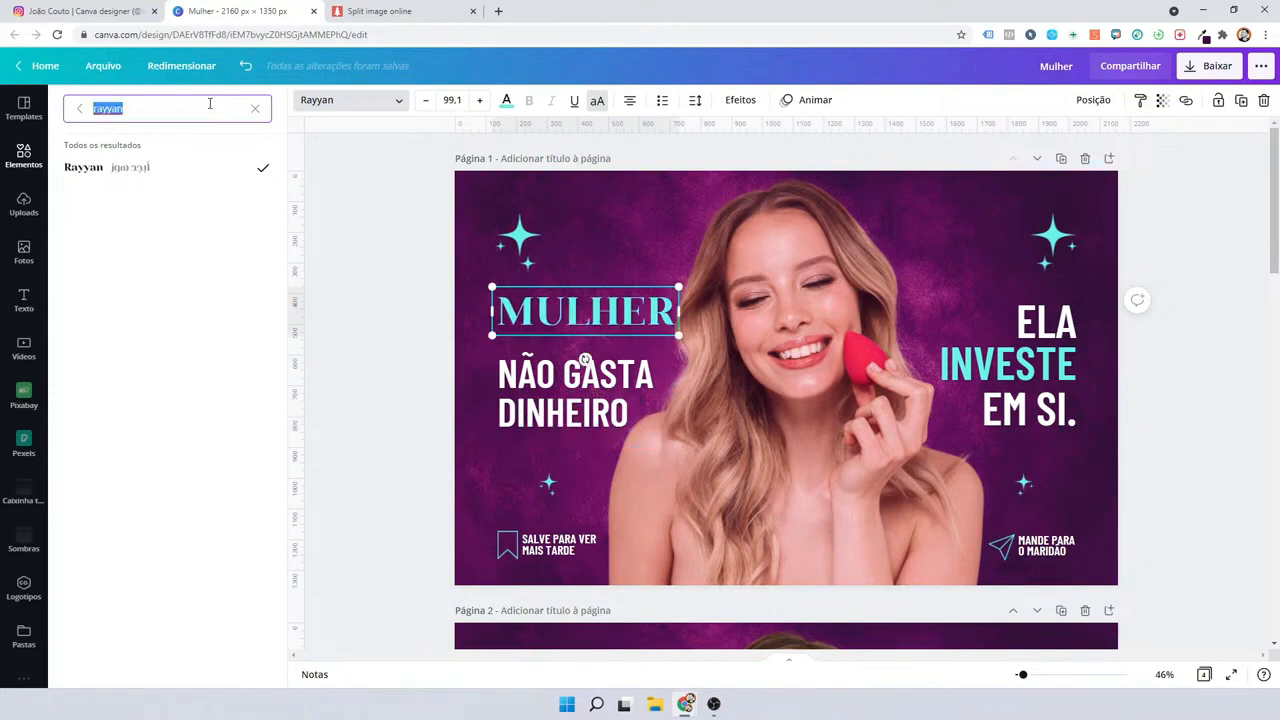
type("hatton")
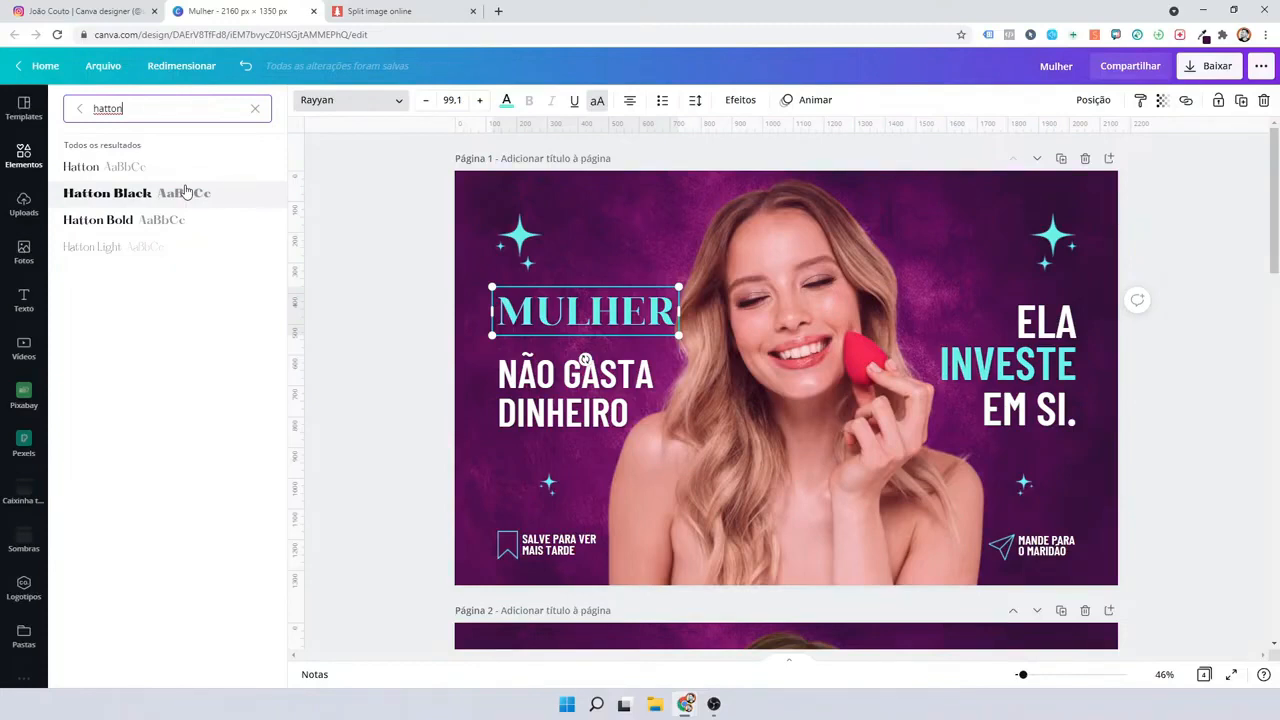
left_click(185, 192)
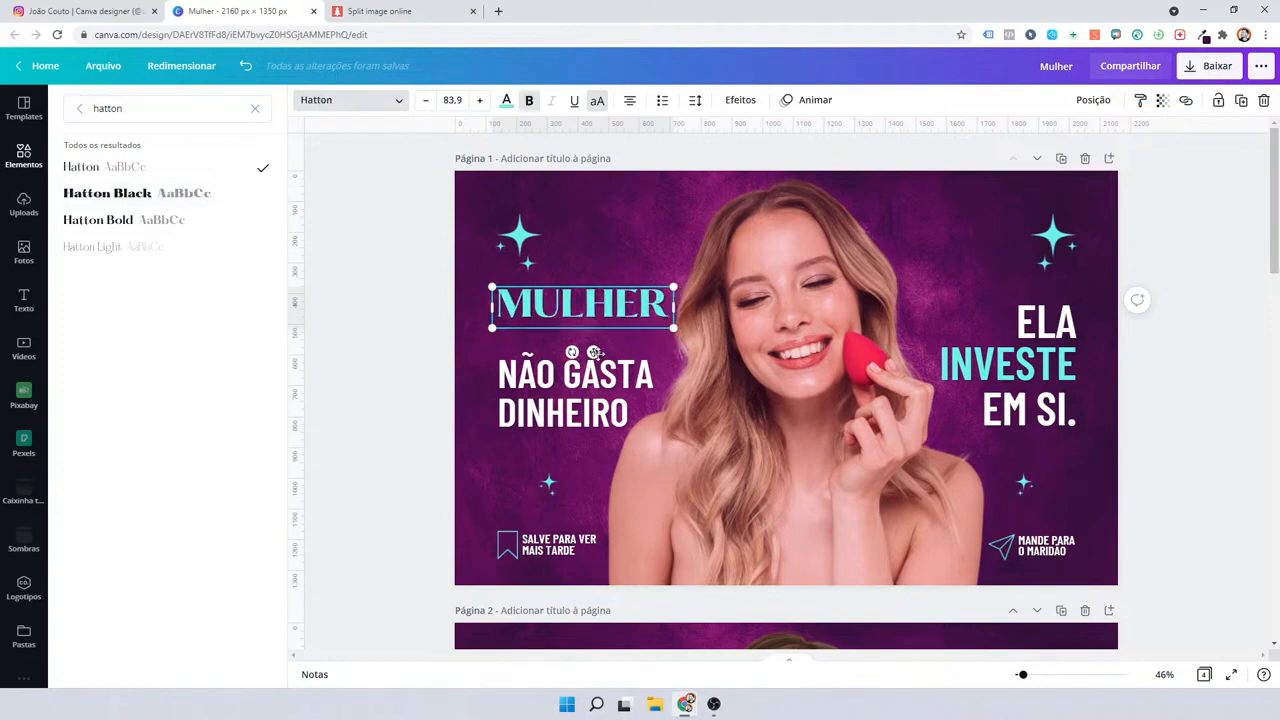
left_click_drag(595, 353, 601, 385)
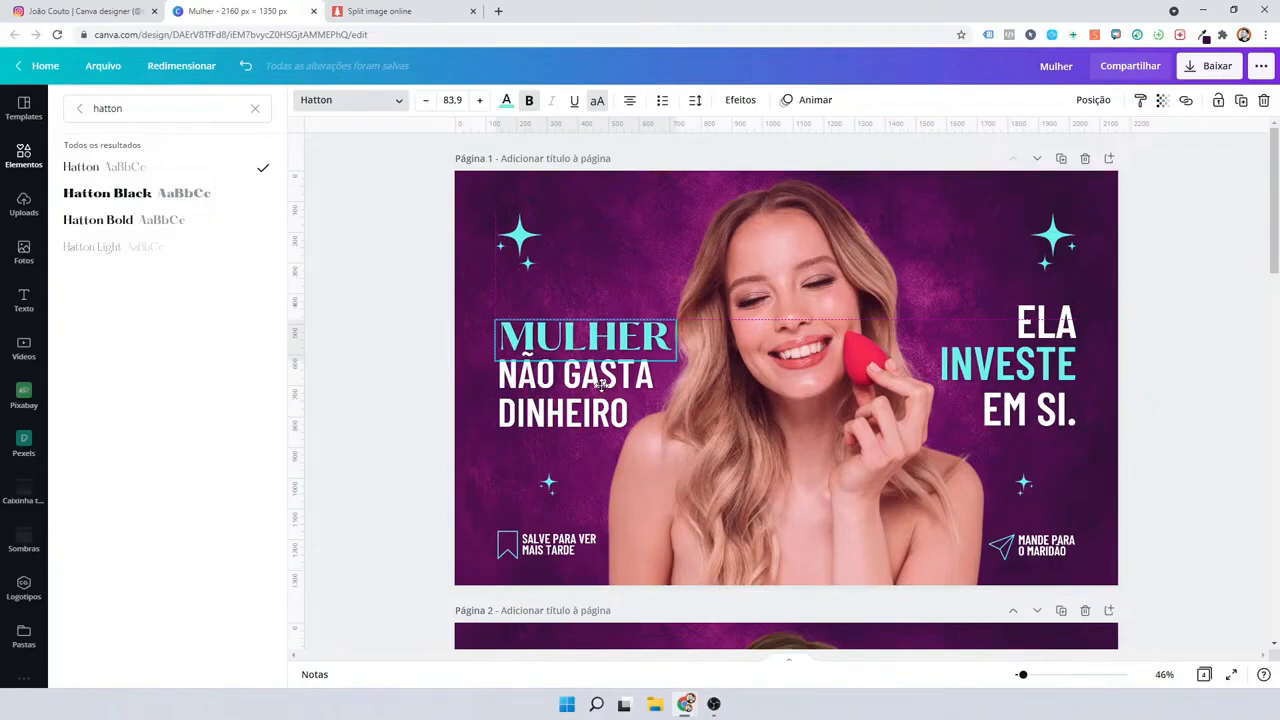
Set "NÃO GASTA DINHEIRO" in bold Barlow Condensed Thin and scale it down to about size 93,3.
left_click(111, 300)
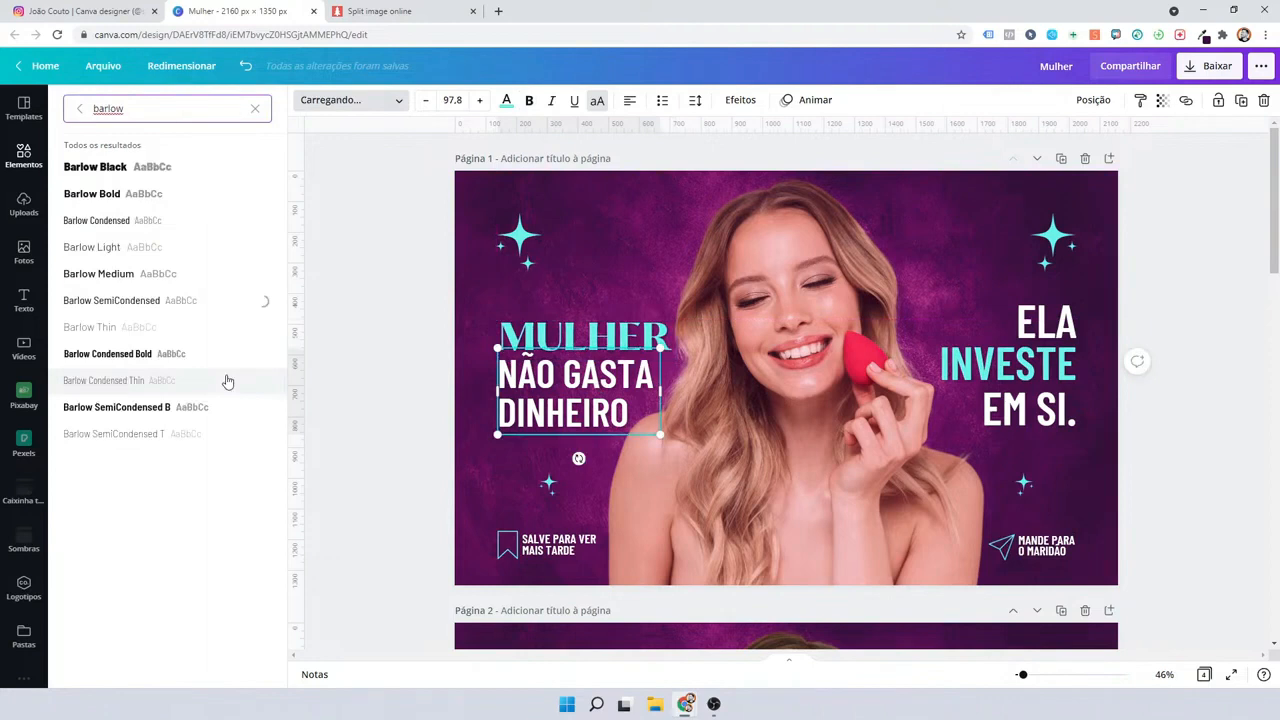
left_click(227, 381)
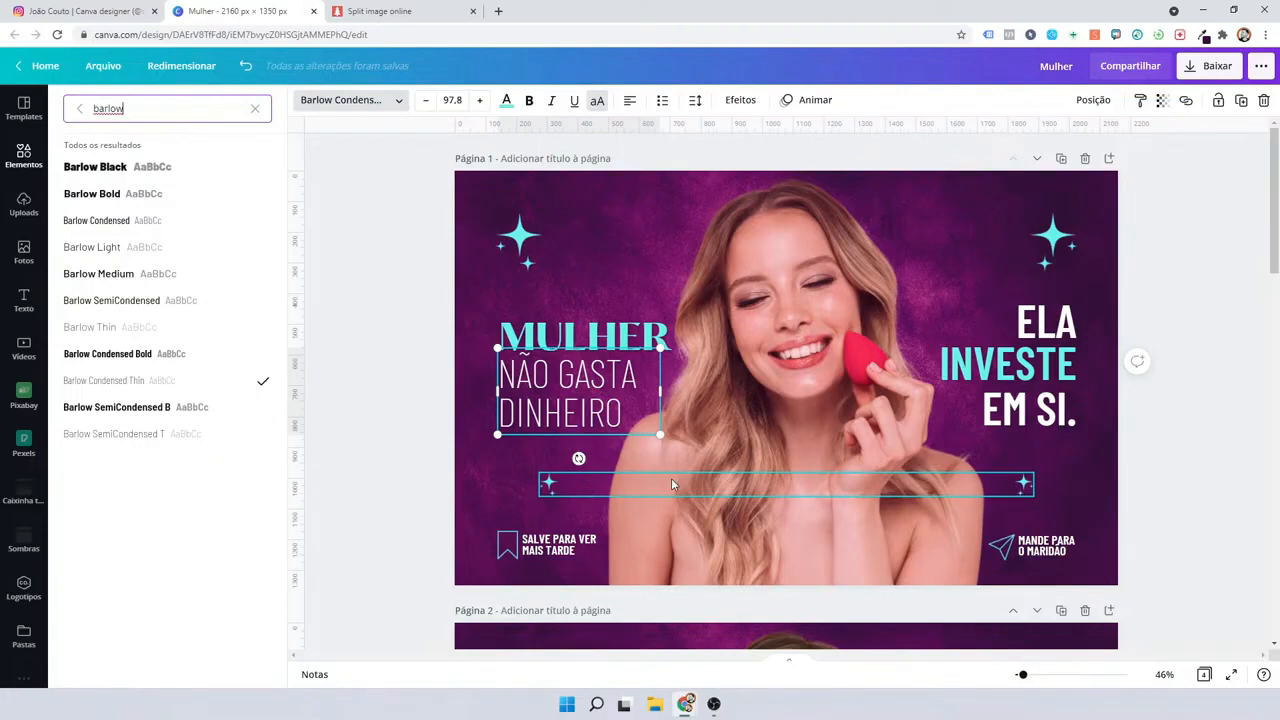
left_click_drag(660, 434, 643, 443)
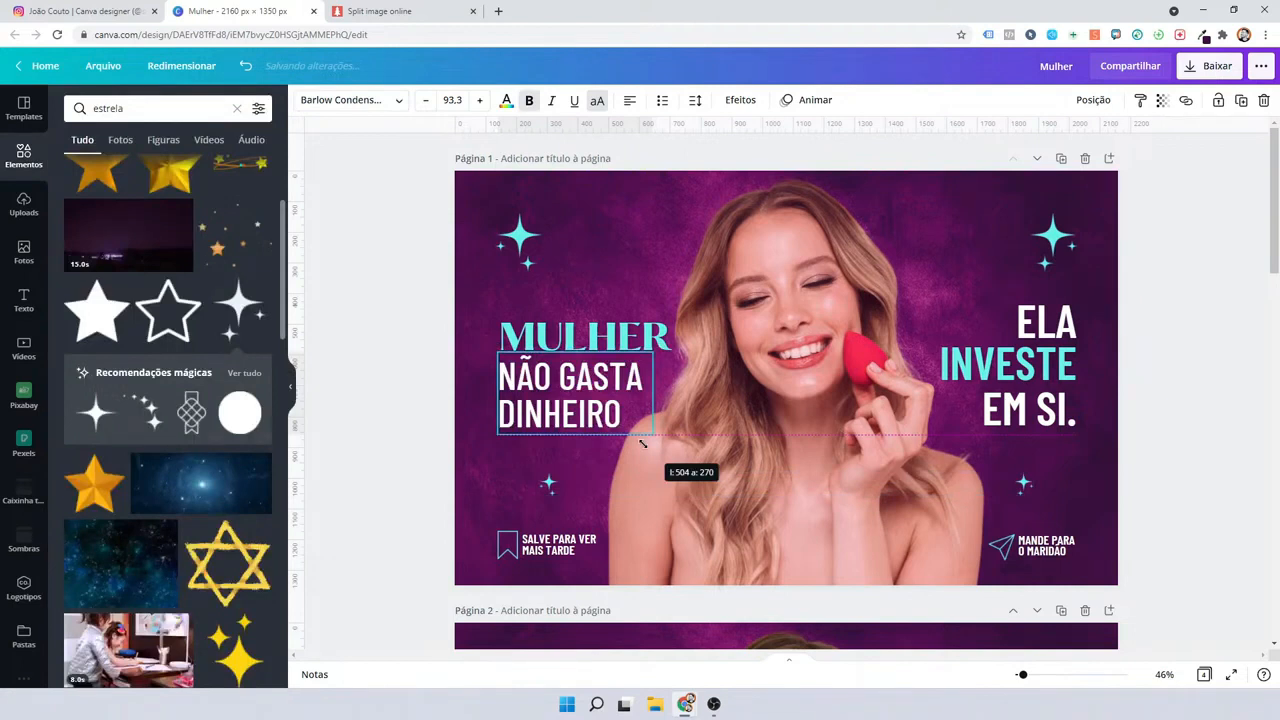
left_click_drag(643, 443, 643, 443)
Change the "INVESTE" font to Hatton, widen its text box and scale it down to about size 79,6 so it fits one line.
left_click(585, 336)
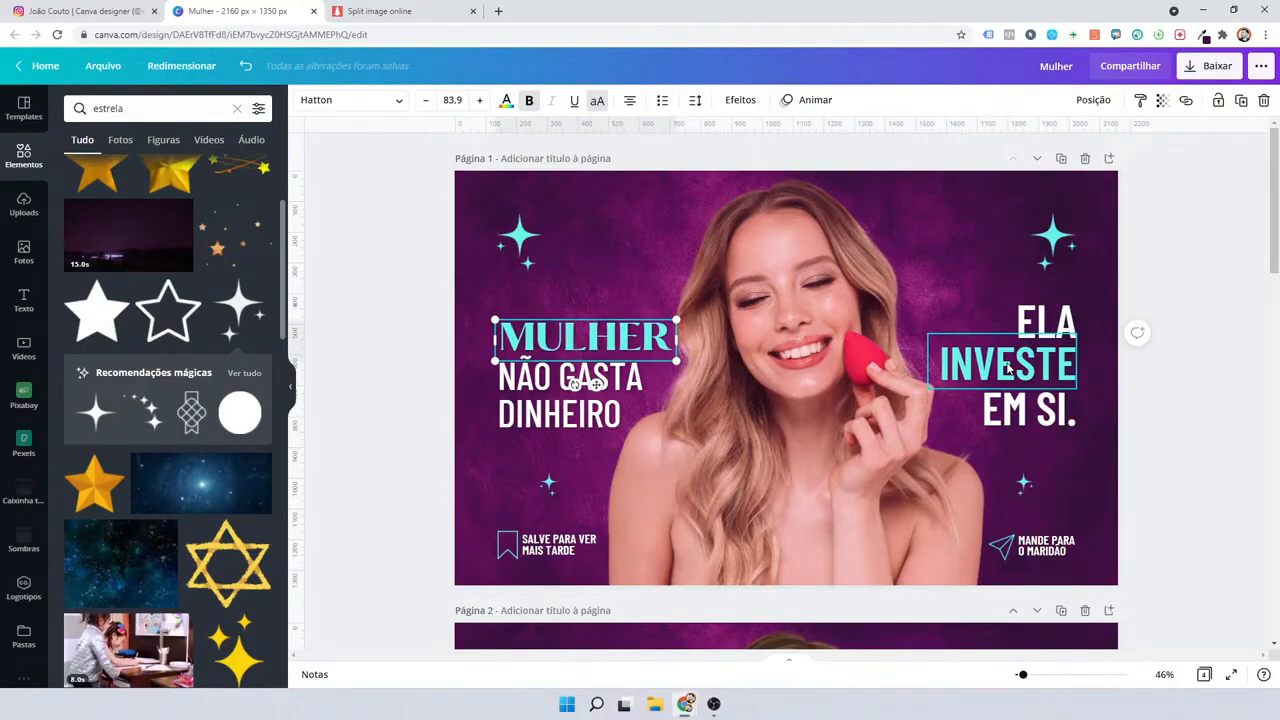
left_click(1007, 367)
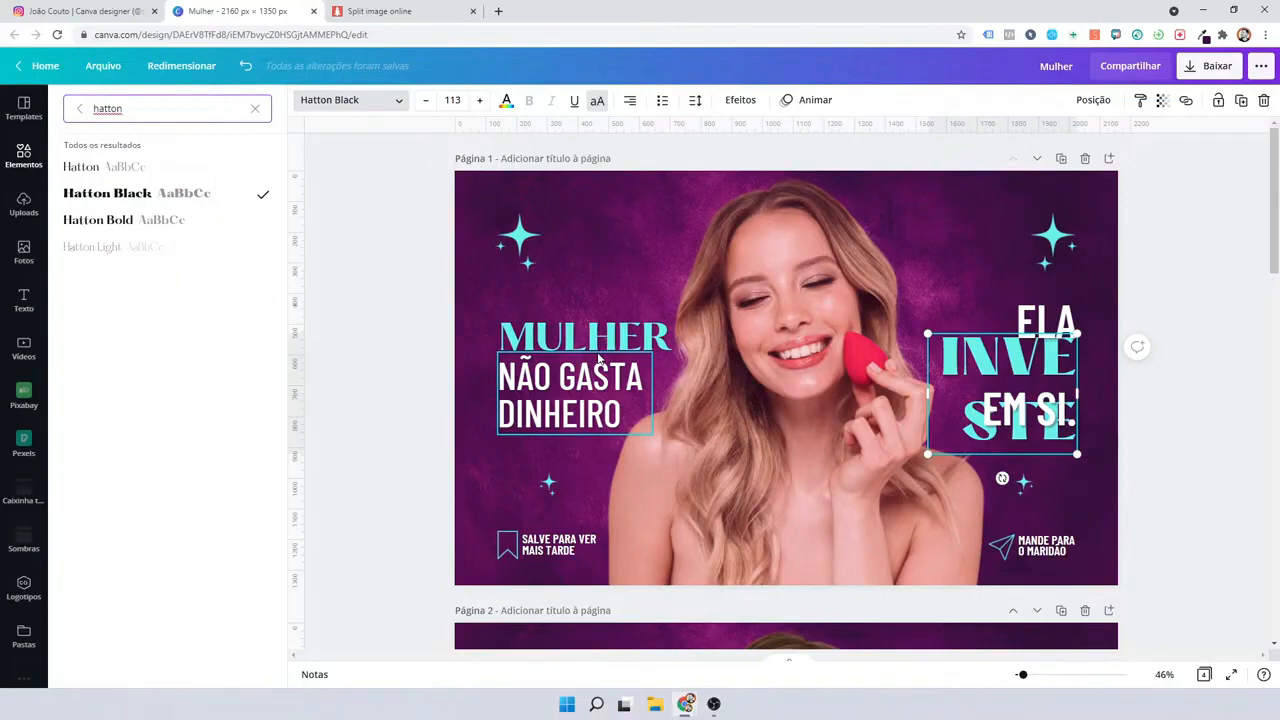
left_click(972, 340)
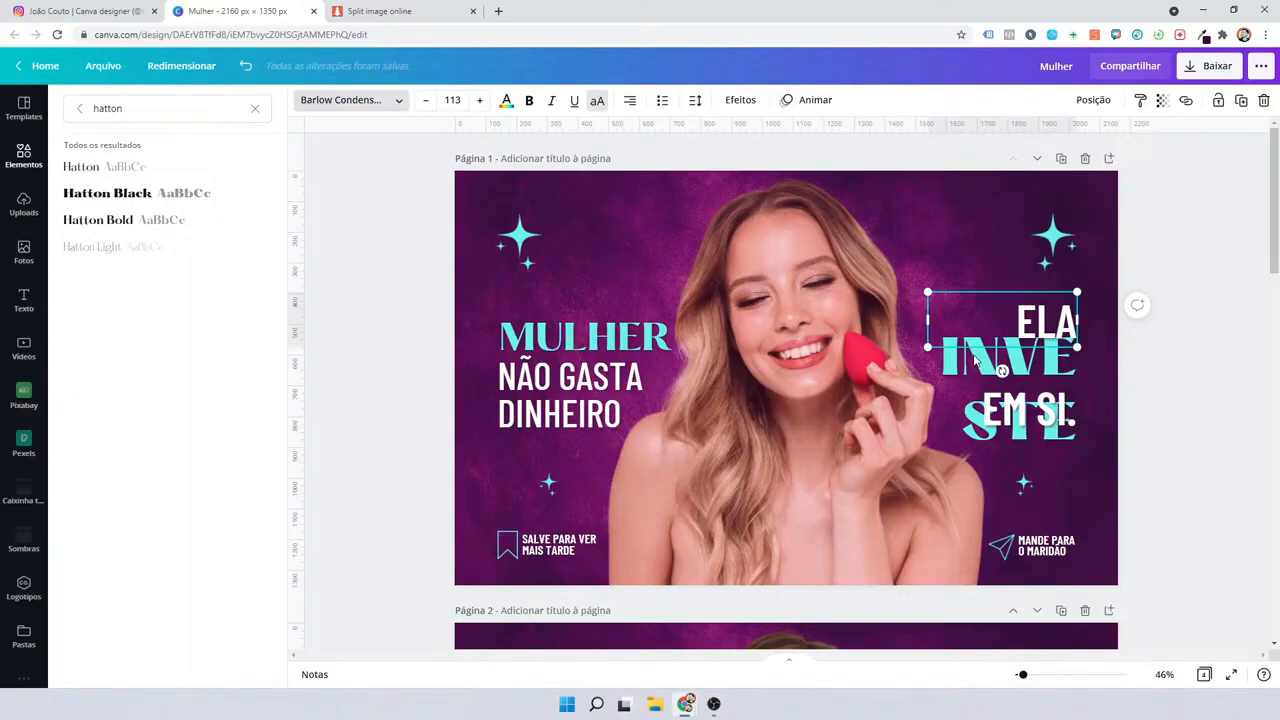
left_click(976, 360)
left_click_drag(942, 390, 838, 412)
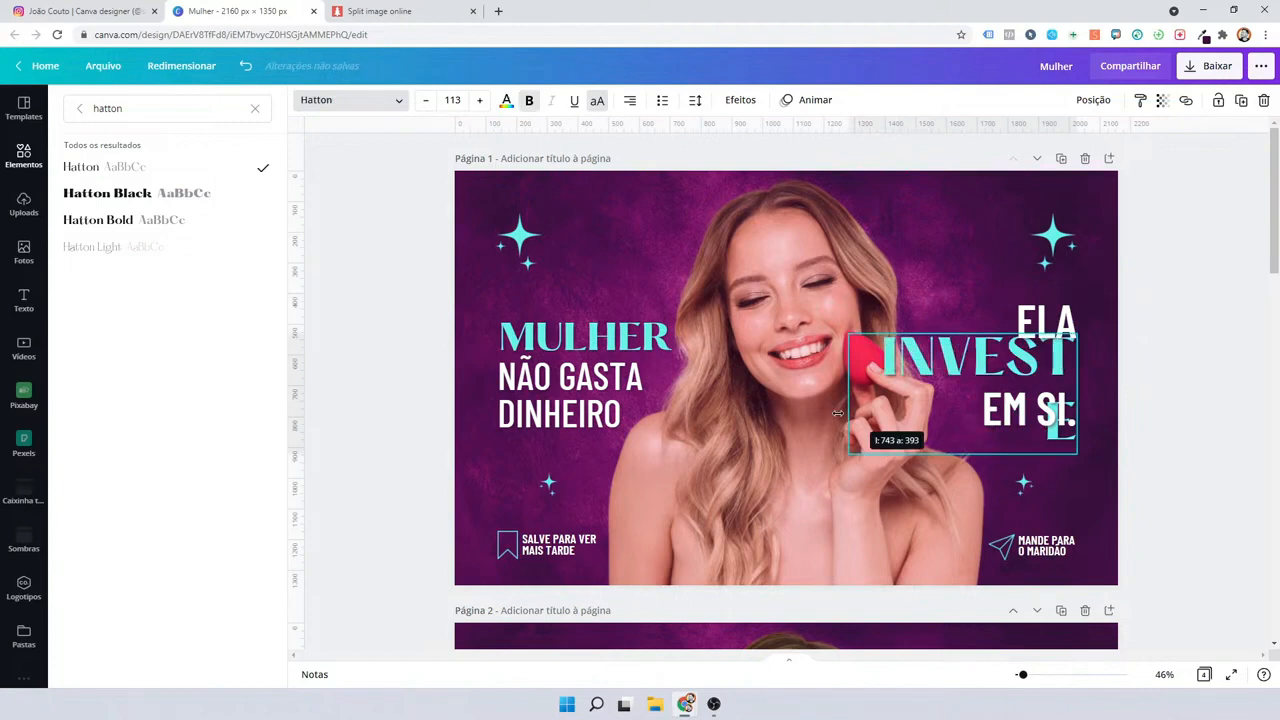
left_click_drag(848, 453, 898, 386)
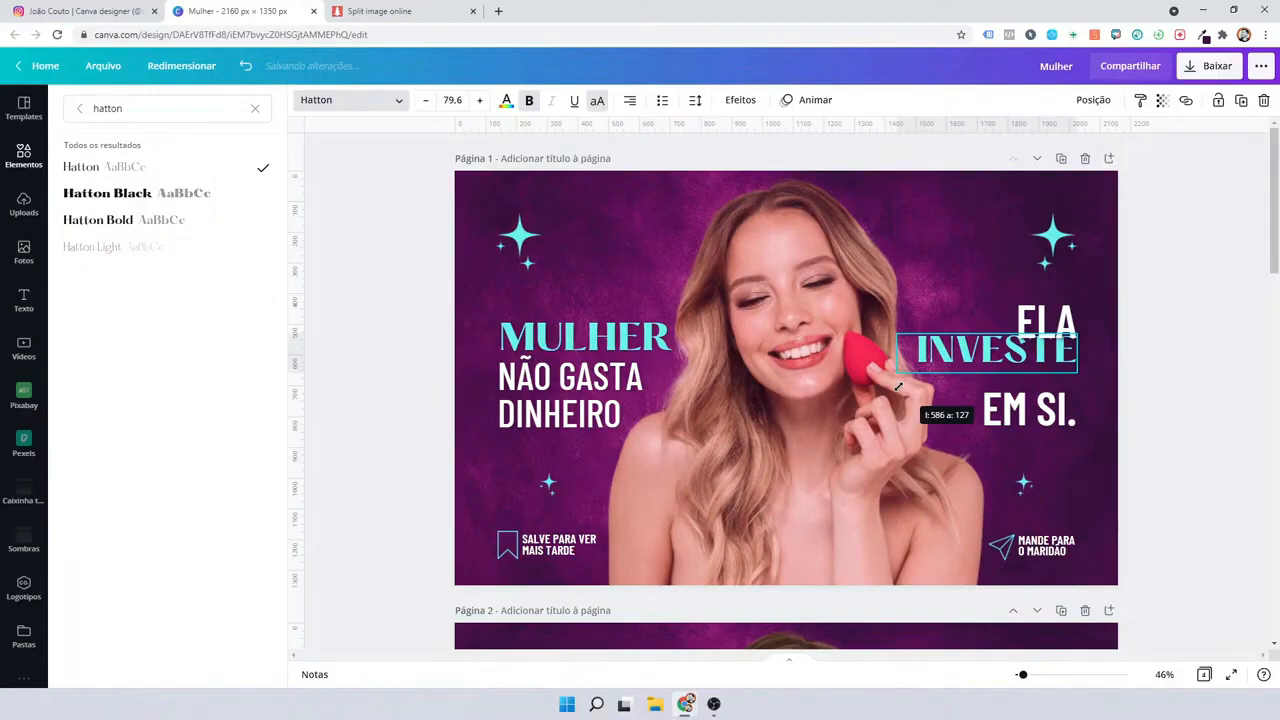
left_click_drag(898, 387, 898, 388)
Set "ELA" and "EM SI." in bold Barlow Condensed Thin to match "NÃO GASTA DINHEIRO".
left_click(585, 337)
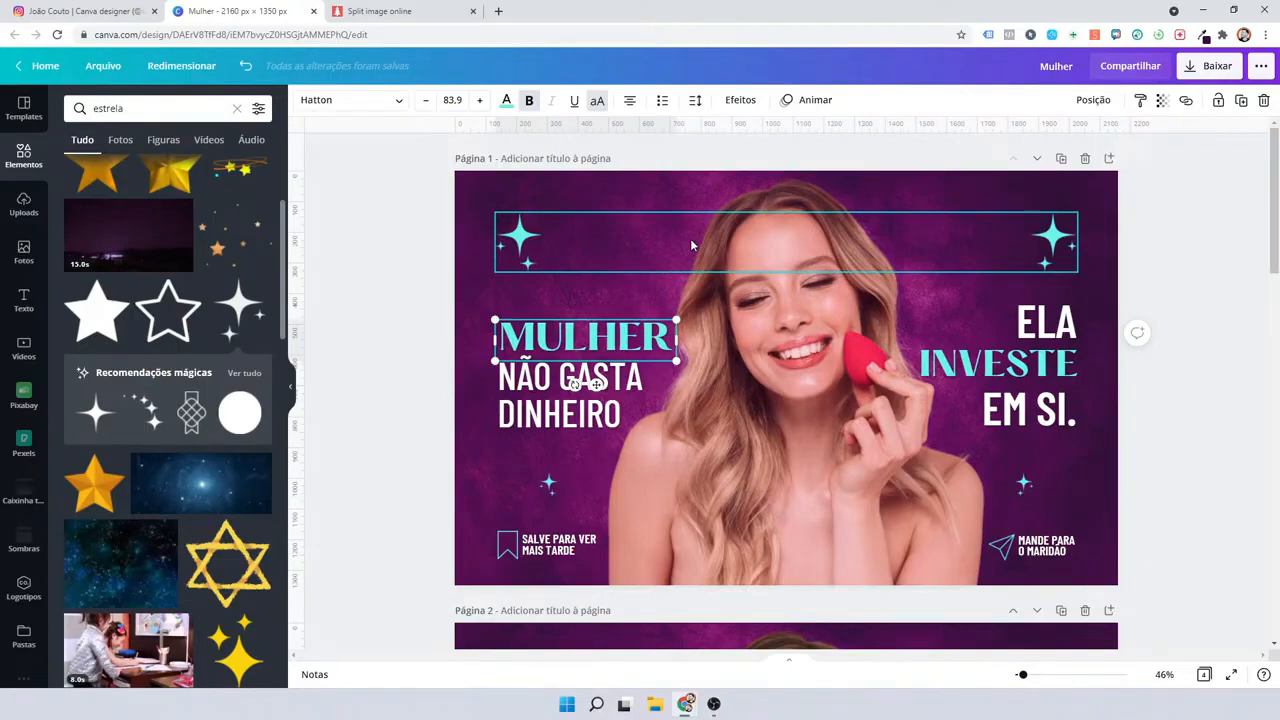
key("ctrl+z")
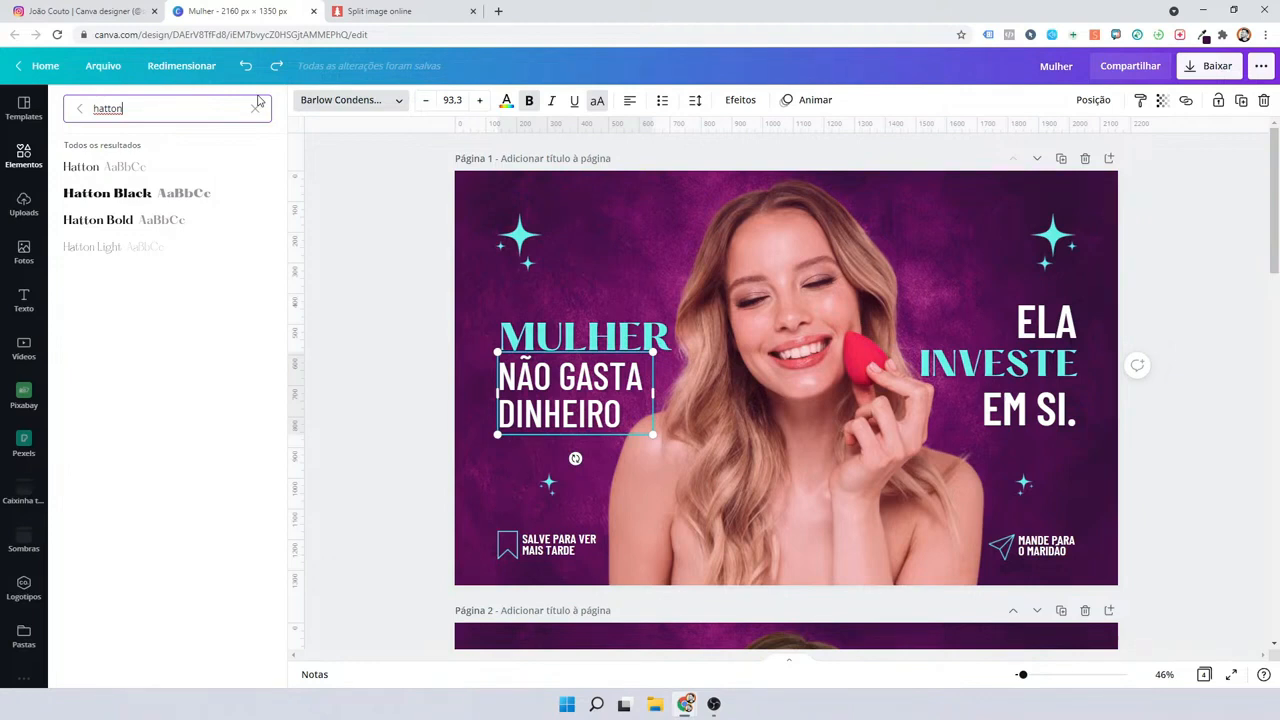
left_click(1047, 343)
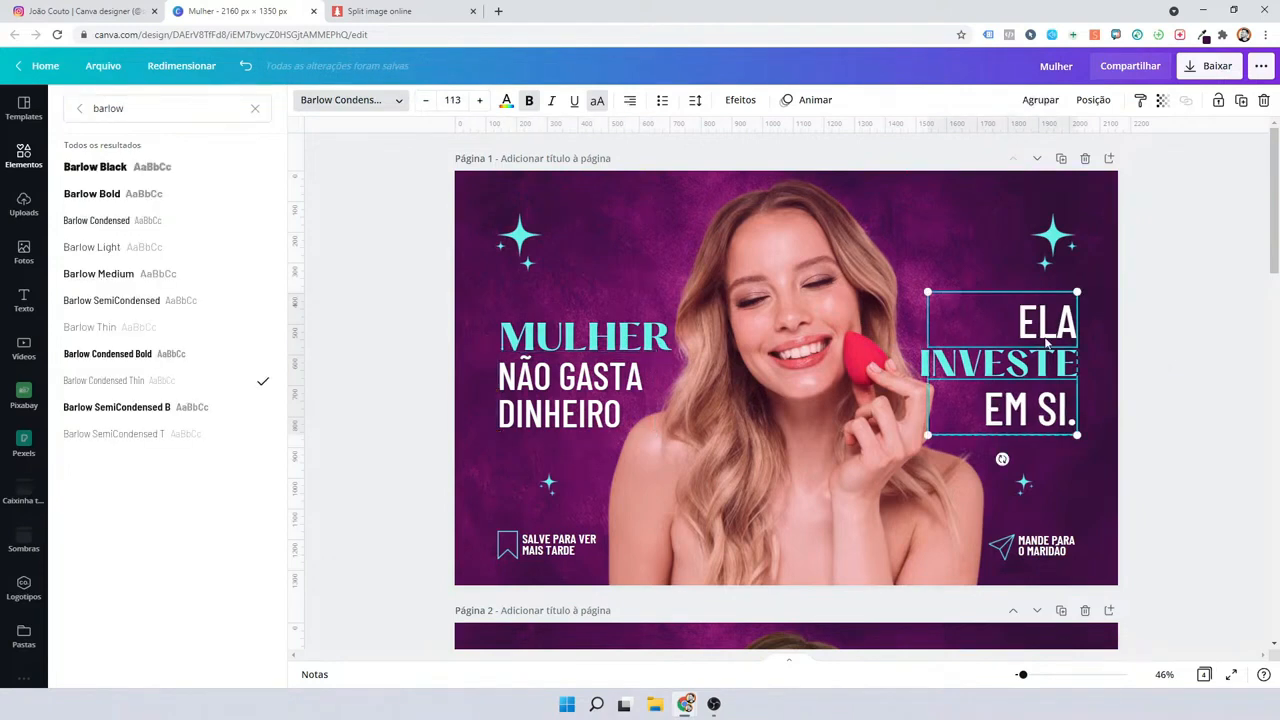
left_click(476, 247)
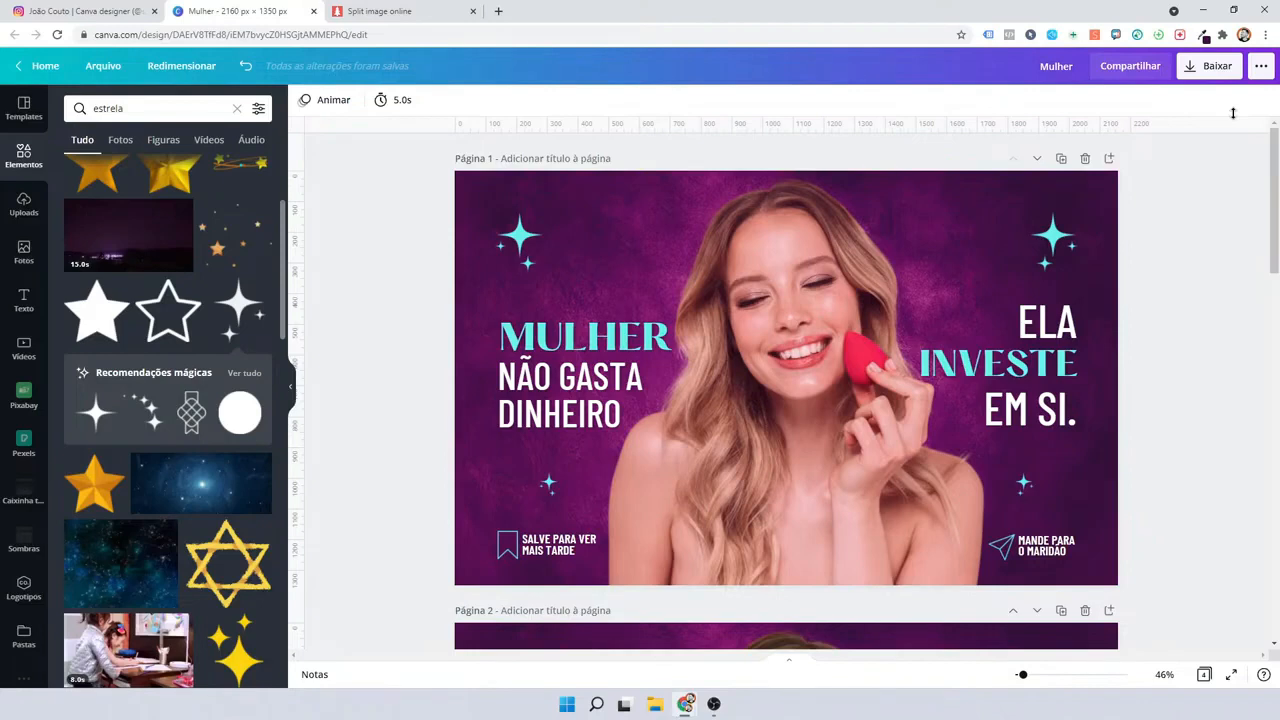
Switch to PineTools and split Mulher.png horizontally into 2 equal-width blocks at image quality 100.
left_click(385, 11)
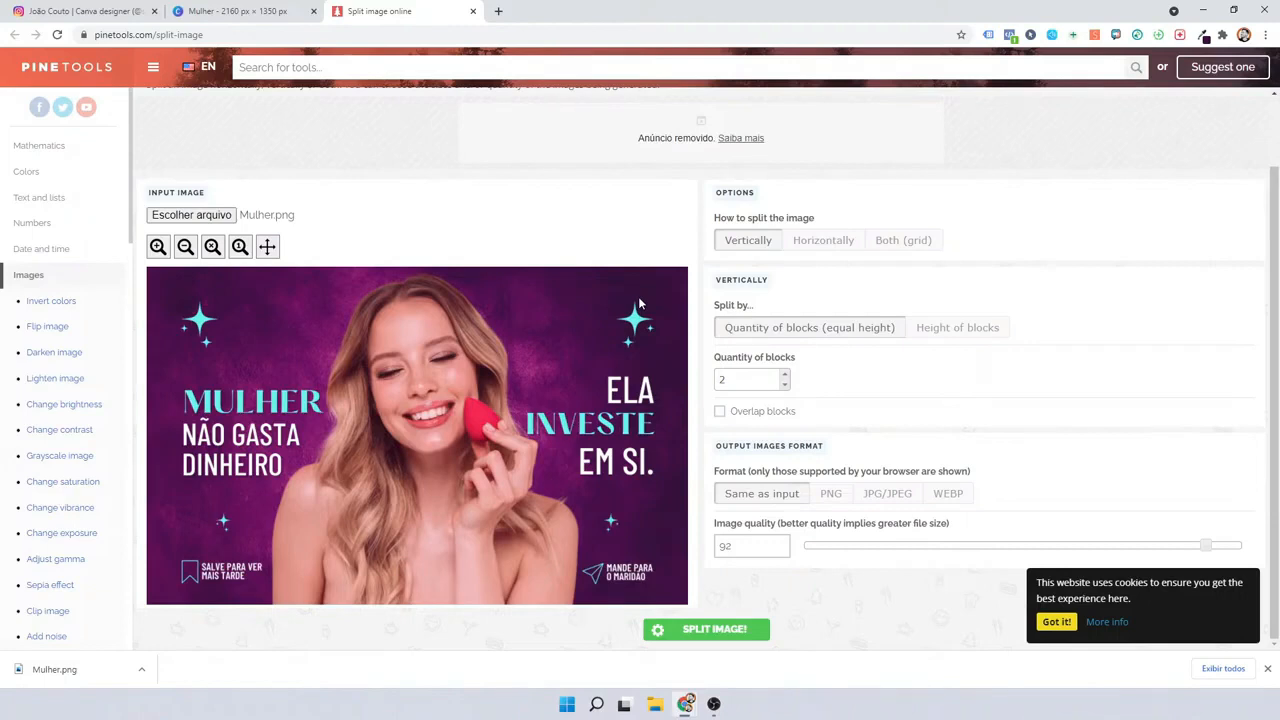
left_click(823, 240)
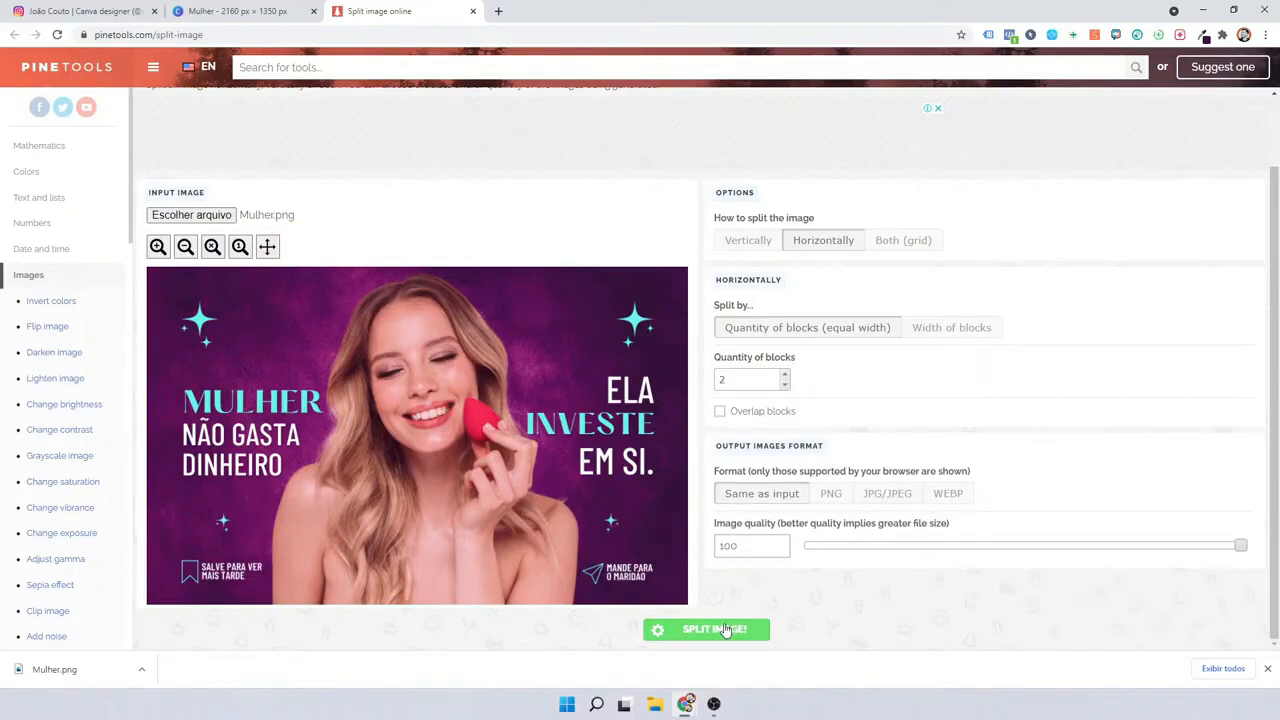
left_click(726, 630)
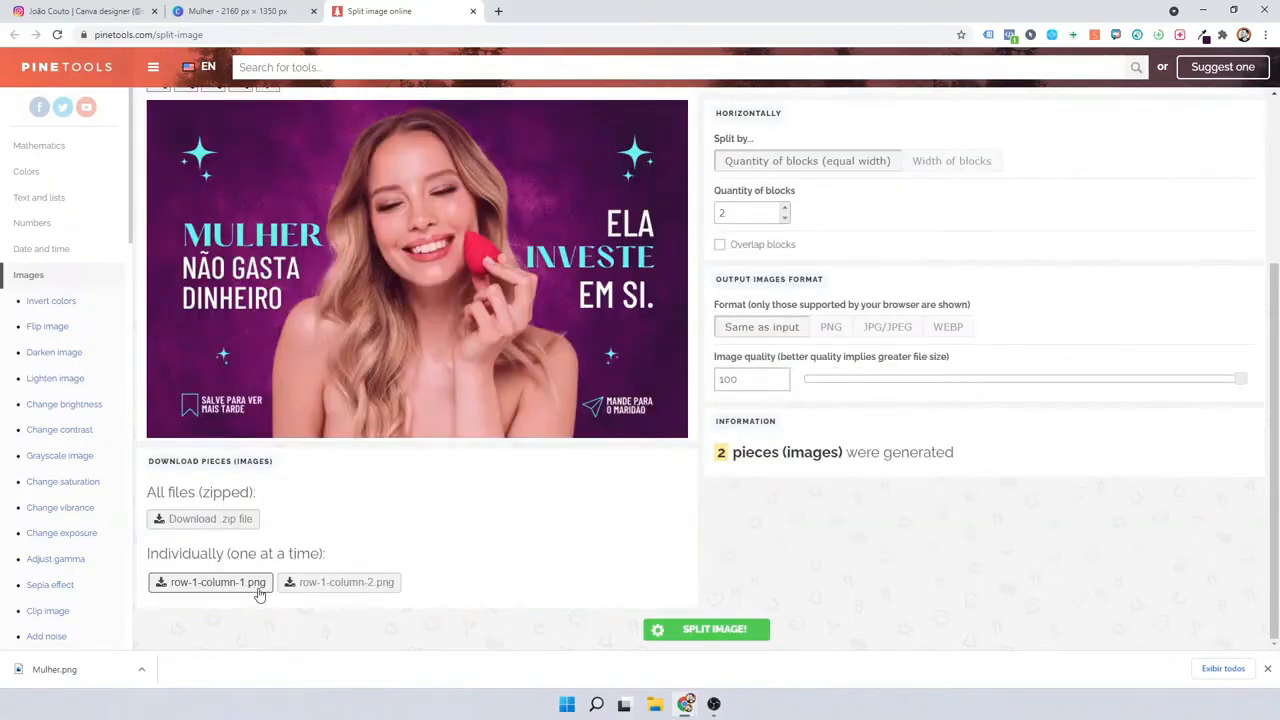
Download row-1-column-1.png and row-1-column-2.png and open both halves in separate browser tabs to check them.
left_click(258, 588)
left_click_drag(75, 669, 218, 160)
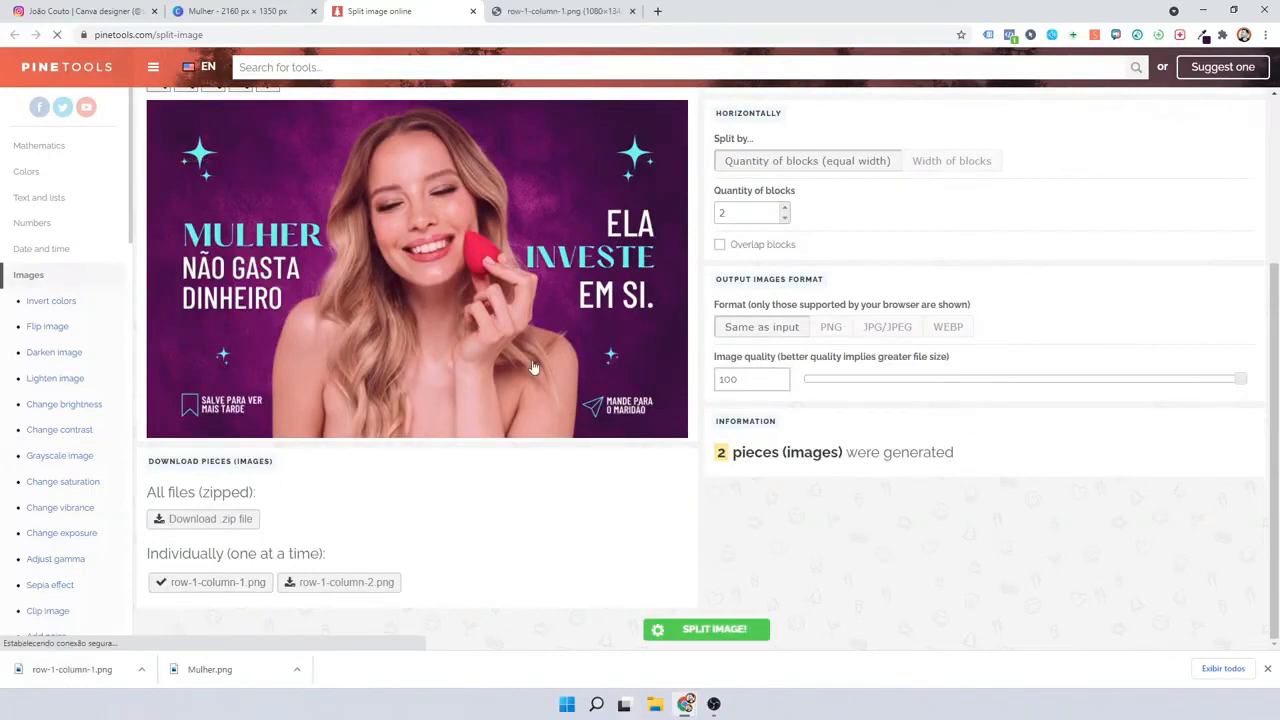
left_click(330, 584)
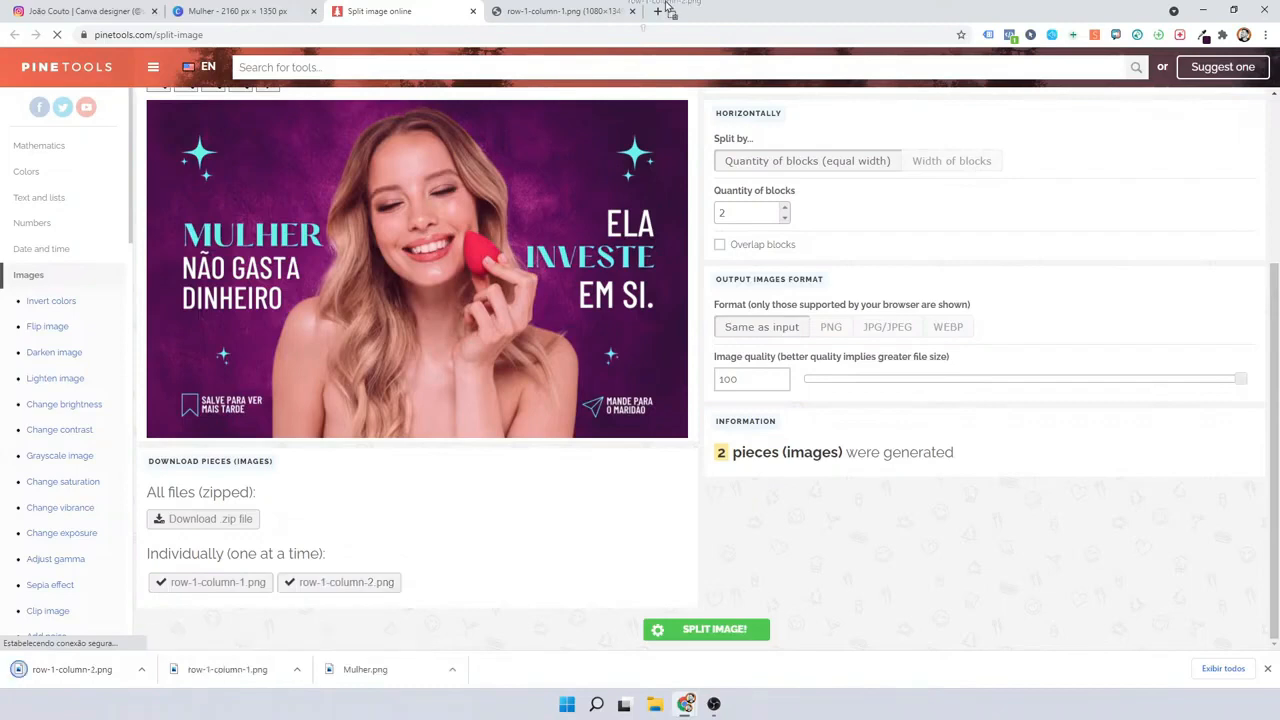
key("ctrl+Tab")
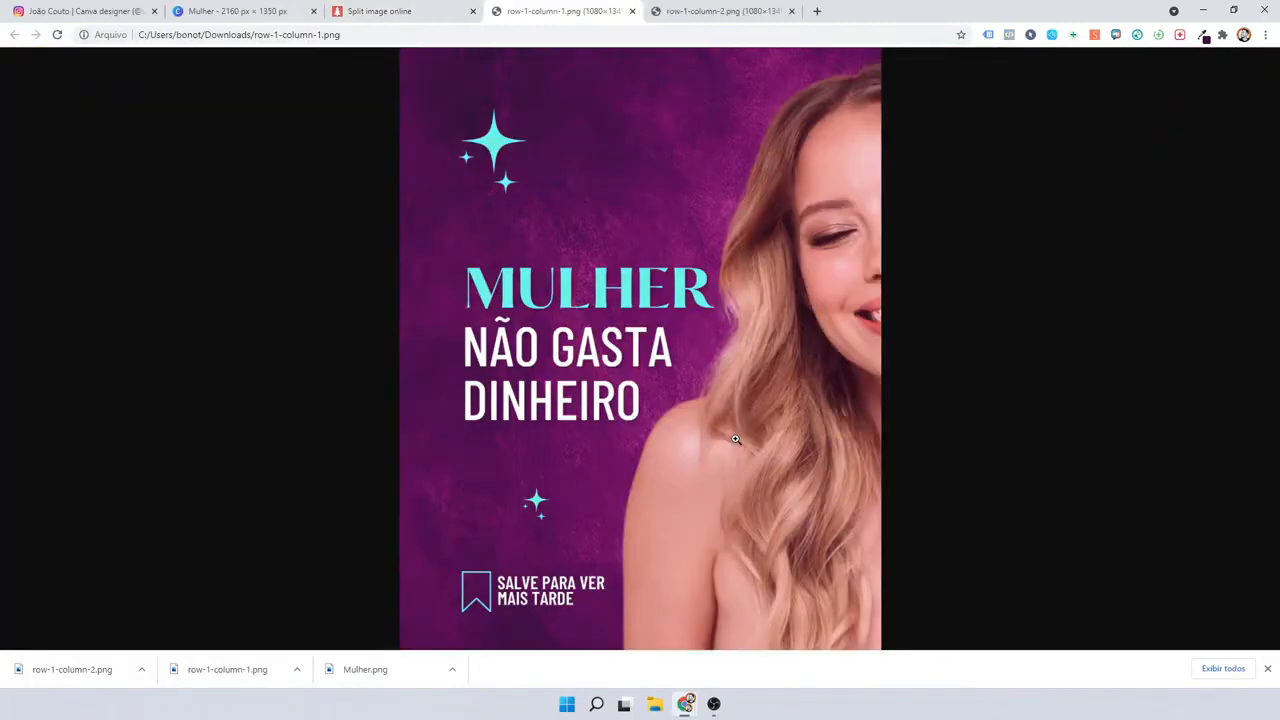
left_click(716, 6)
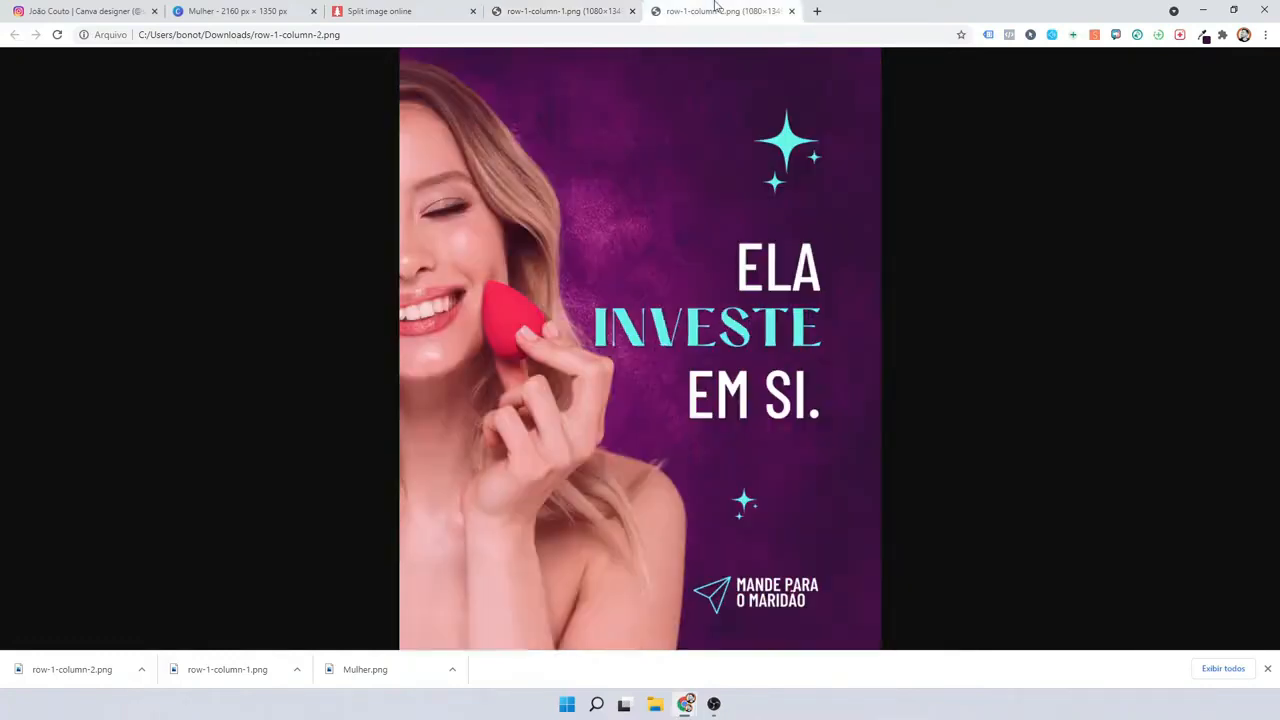
left_click(567, 6)
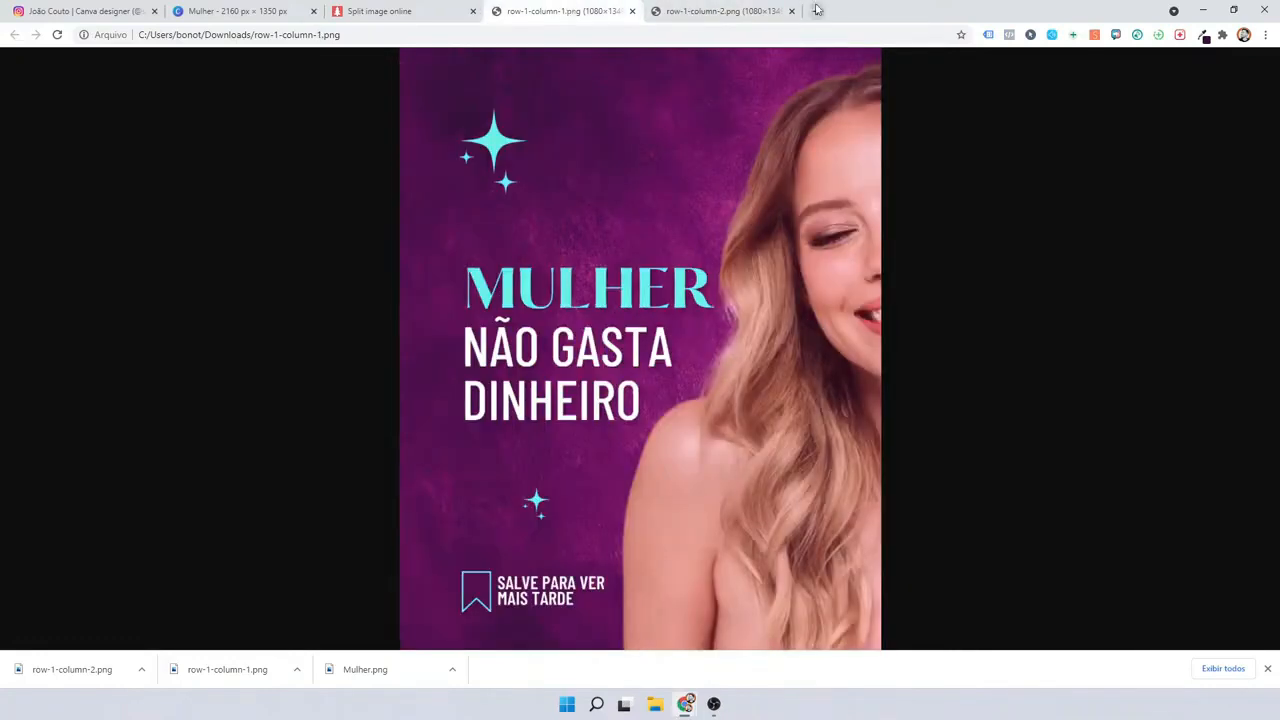
Return to Instagram, close the open post and launch the INSSIST assistant for the segredoscanva profile.
left_click(80, 11)
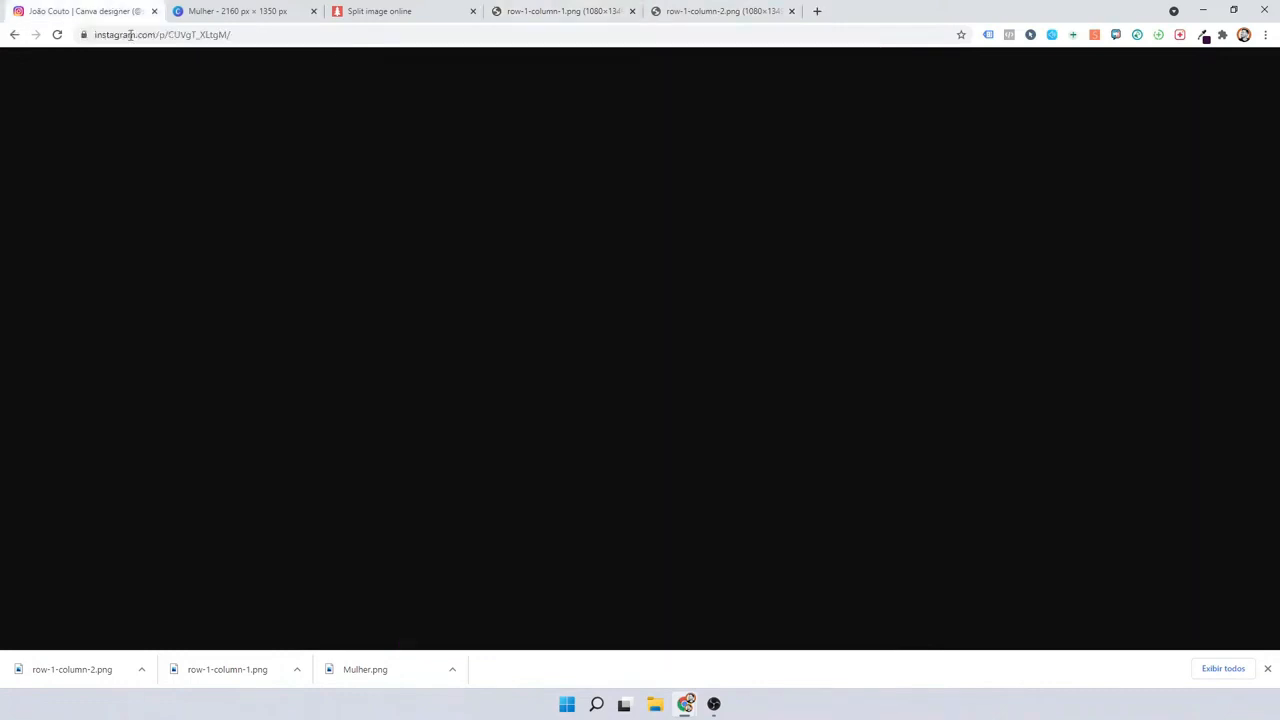
left_click(172, 243)
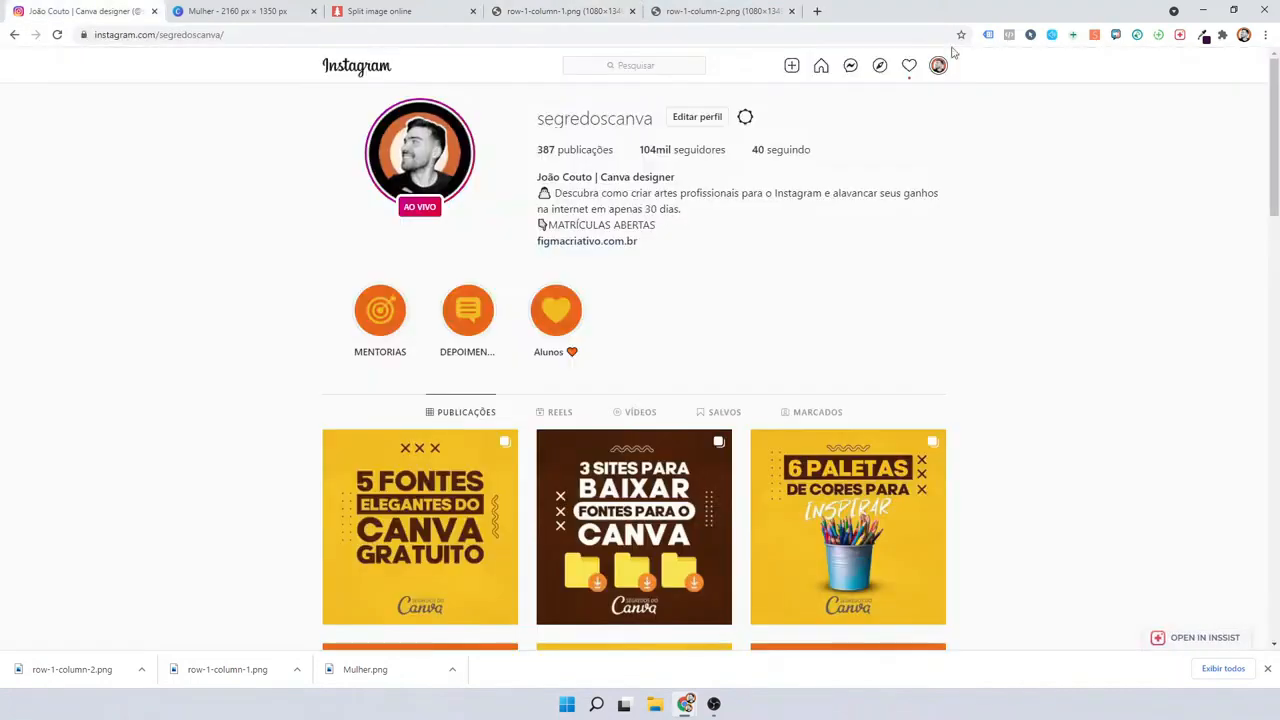
left_click(1179, 37)
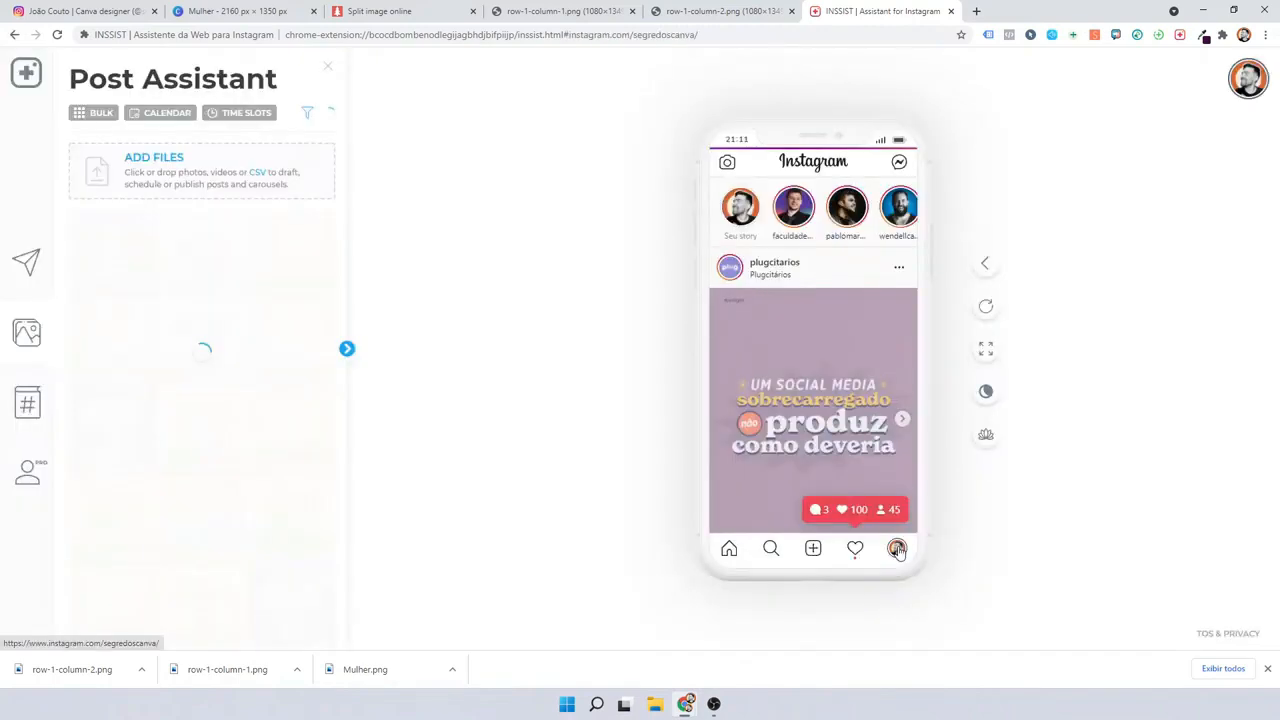
Prepare a new Instagram post with both carousel halves at original size, with the "MULHER NÃO GASTA DINHEIRO" half first.
left_click(897, 549)
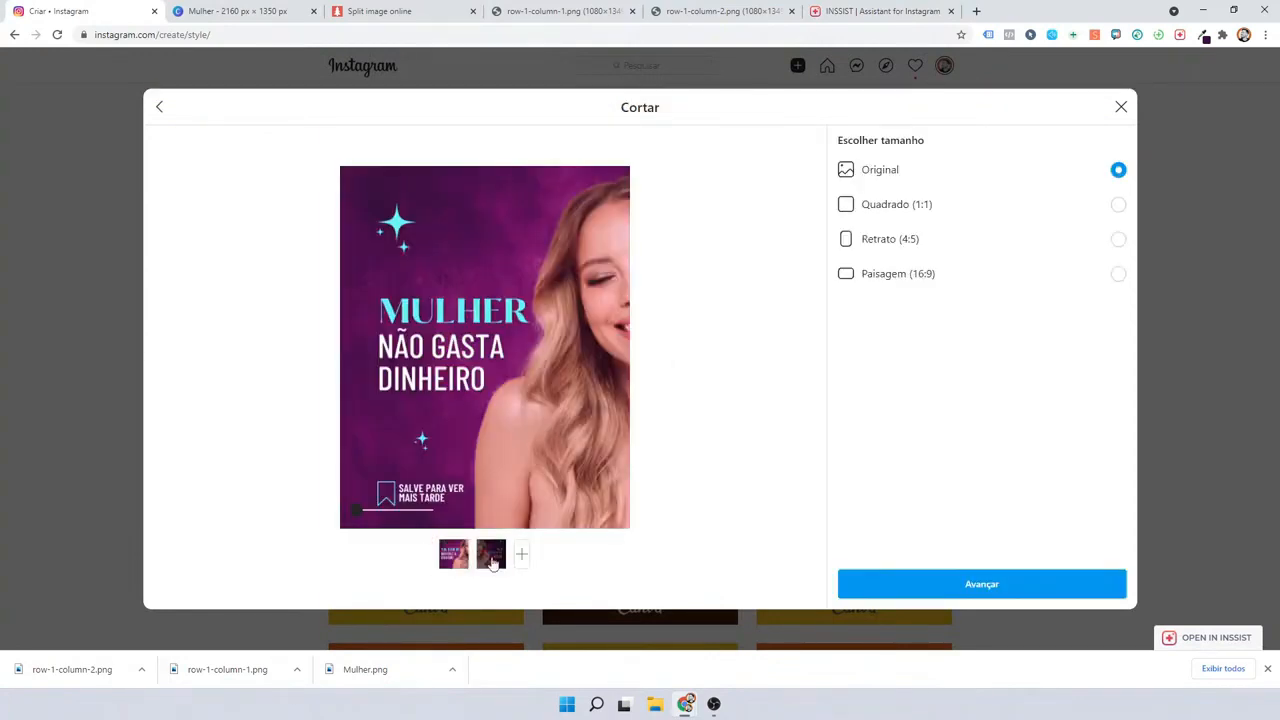
left_click_drag(492, 563, 456, 561)
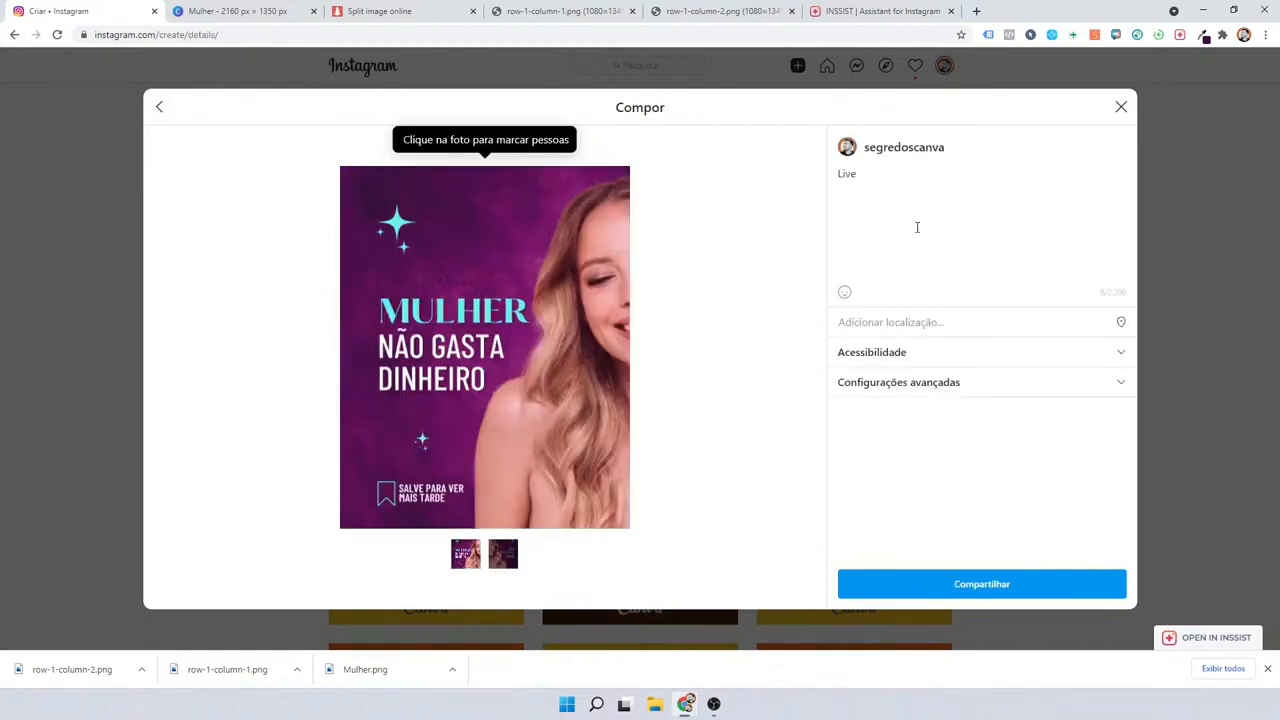
Complete the post's caption as "Live 28/09 - Refazendo arte dos seguidores".
type("28/09")
type("ref")
key("BackSpace")
key("BackSpace")
key("BackSpace")
key("BackSpace")
type("- F")
type("e")
type("fe")
type("zendo a")
type("rte d")
type("os seguidores")
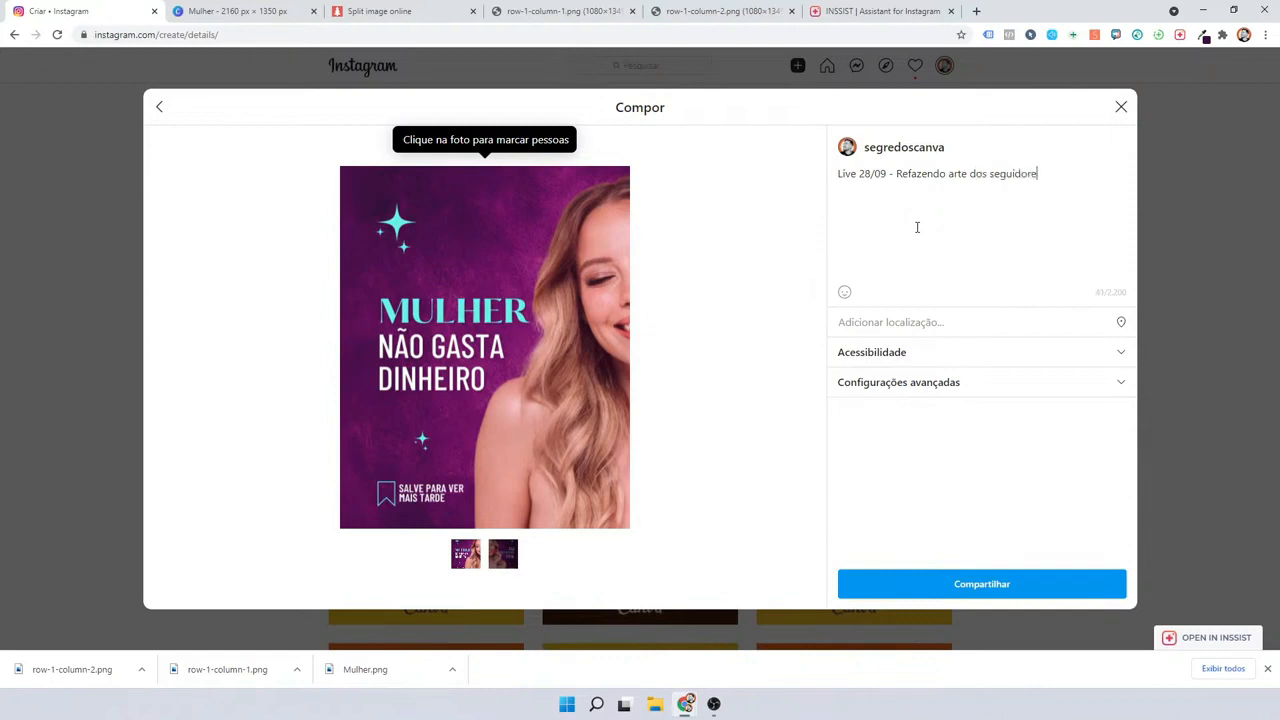
Share the carousel post, close the upload dialog and reload Instagram.
left_click(974, 589)
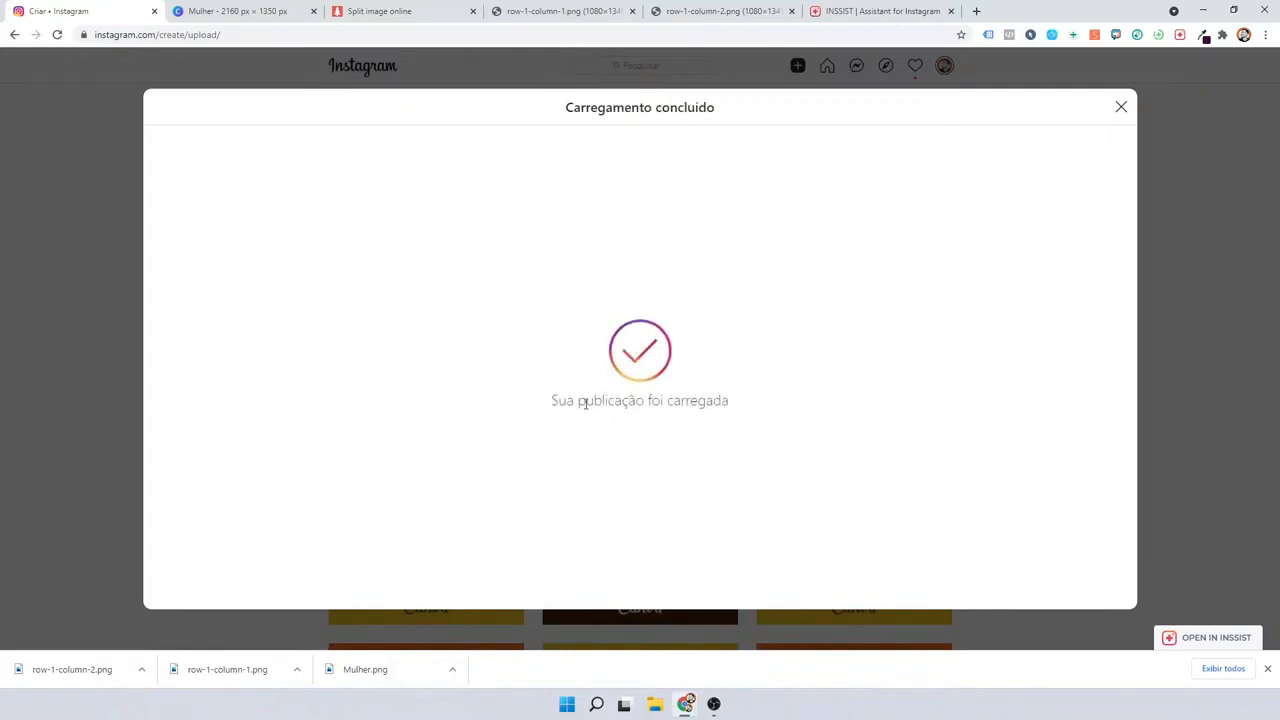
triple_click(585, 403)
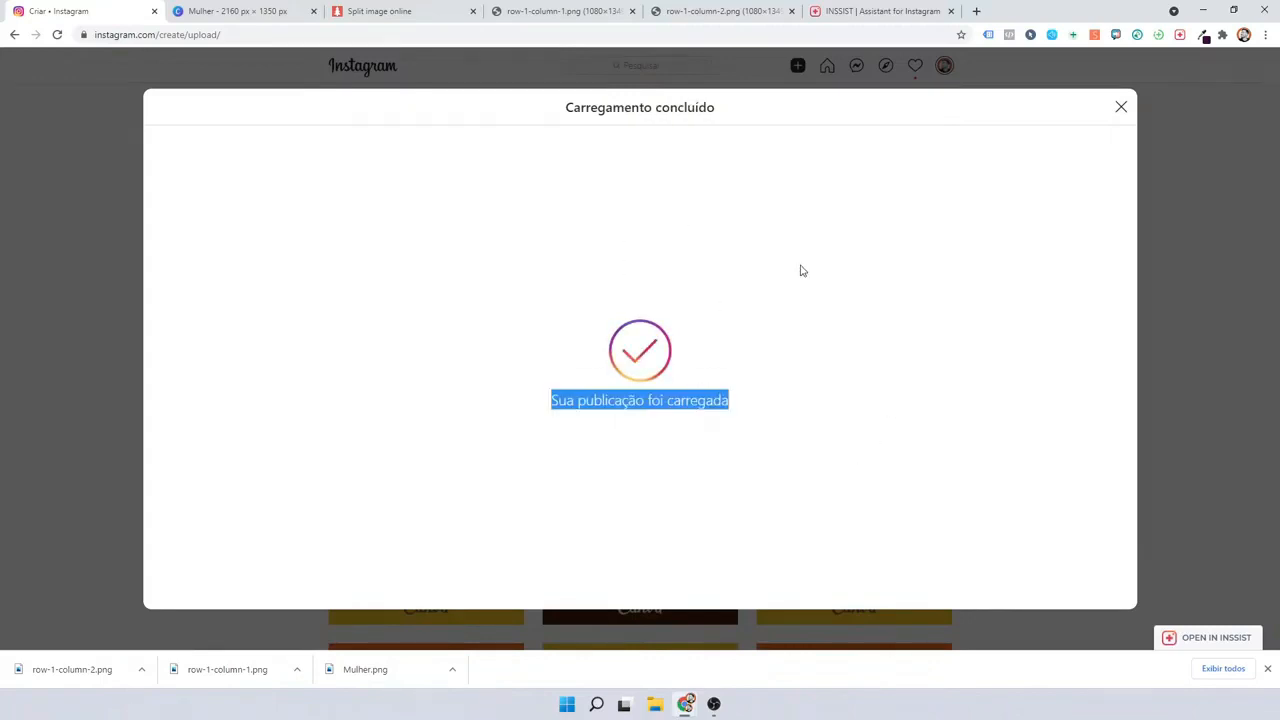
left_click(1121, 108)
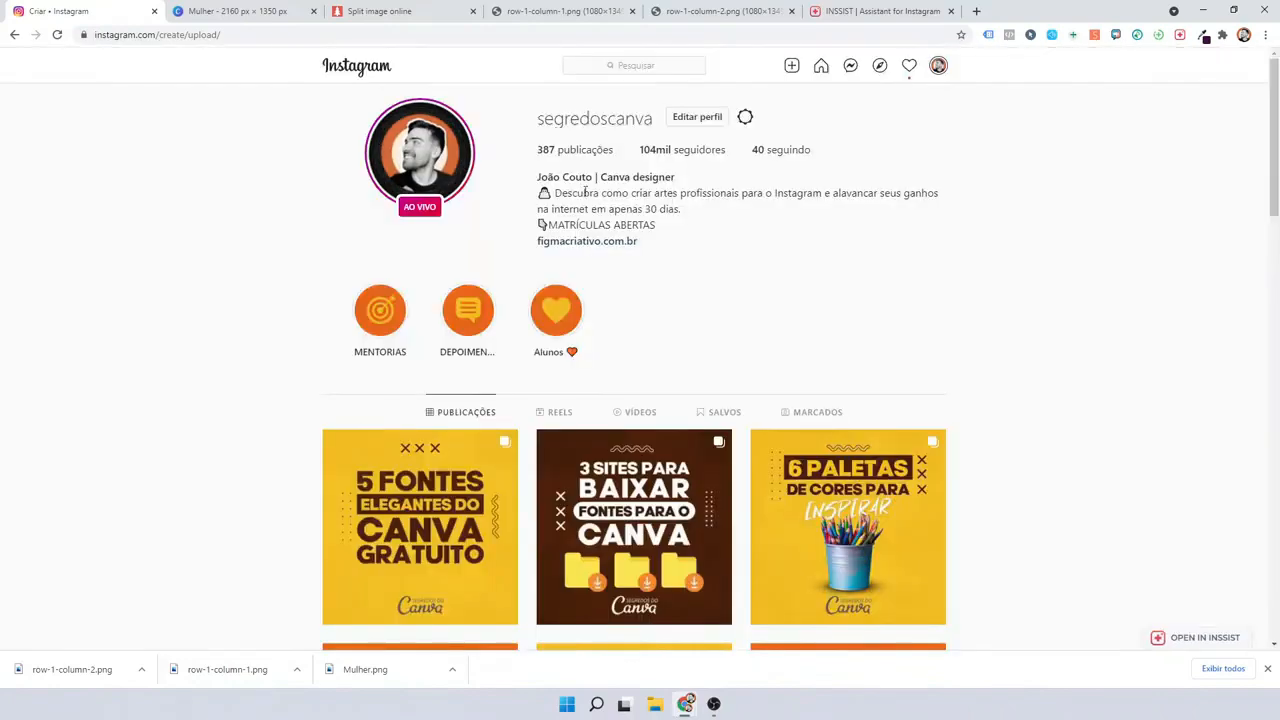
left_click(57, 38)
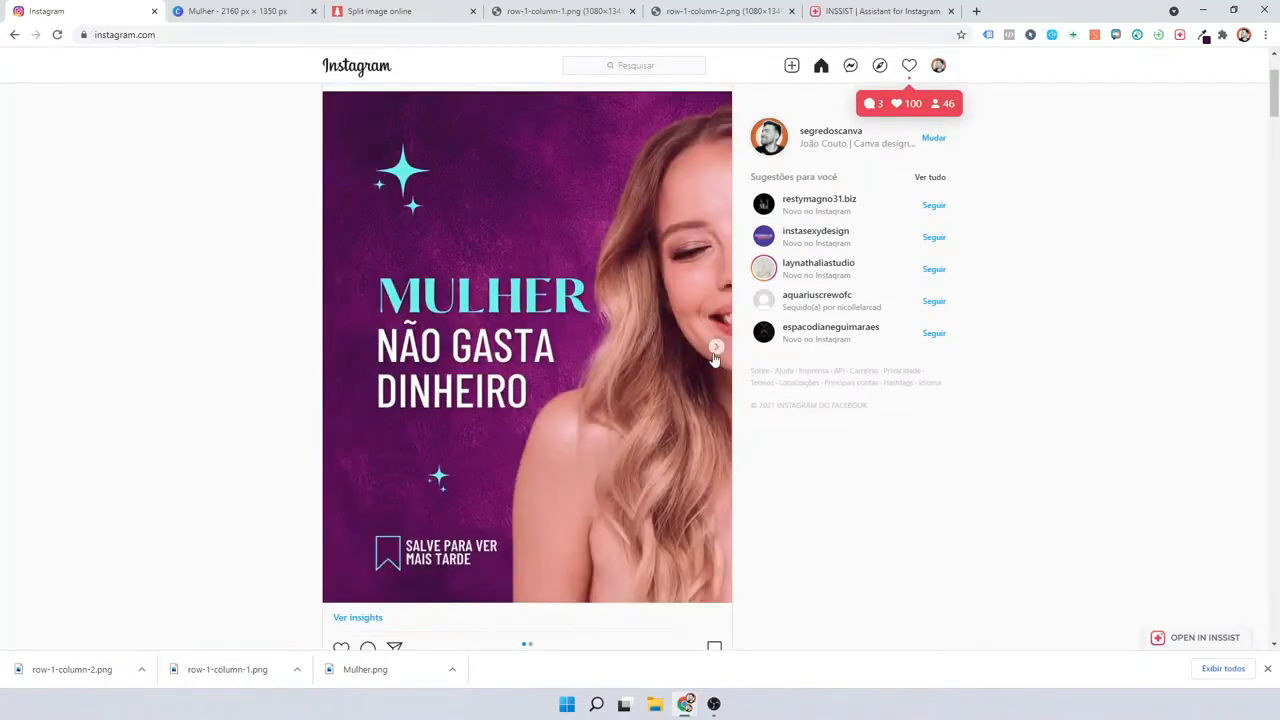
Page through both slides of the published carousel in the feed and try to view its insights.
left_click(716, 347)
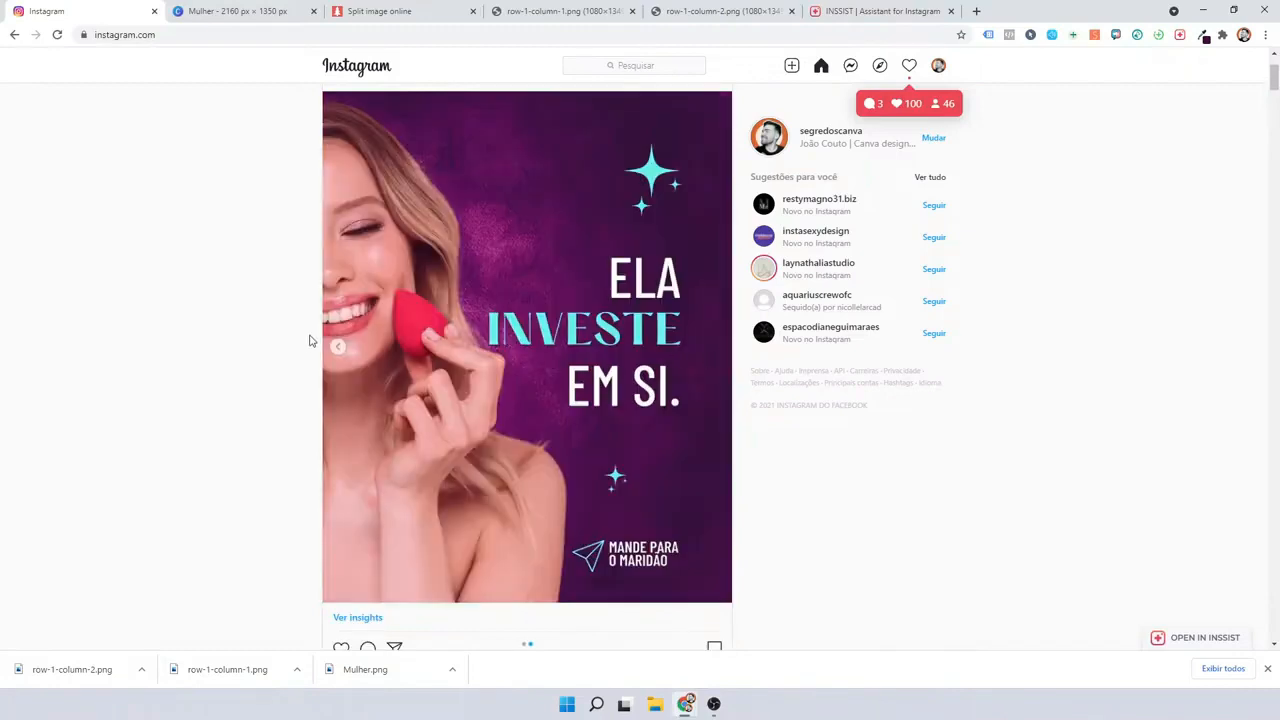
left_click(338, 347)
scroll(195, 334, "down", 2)
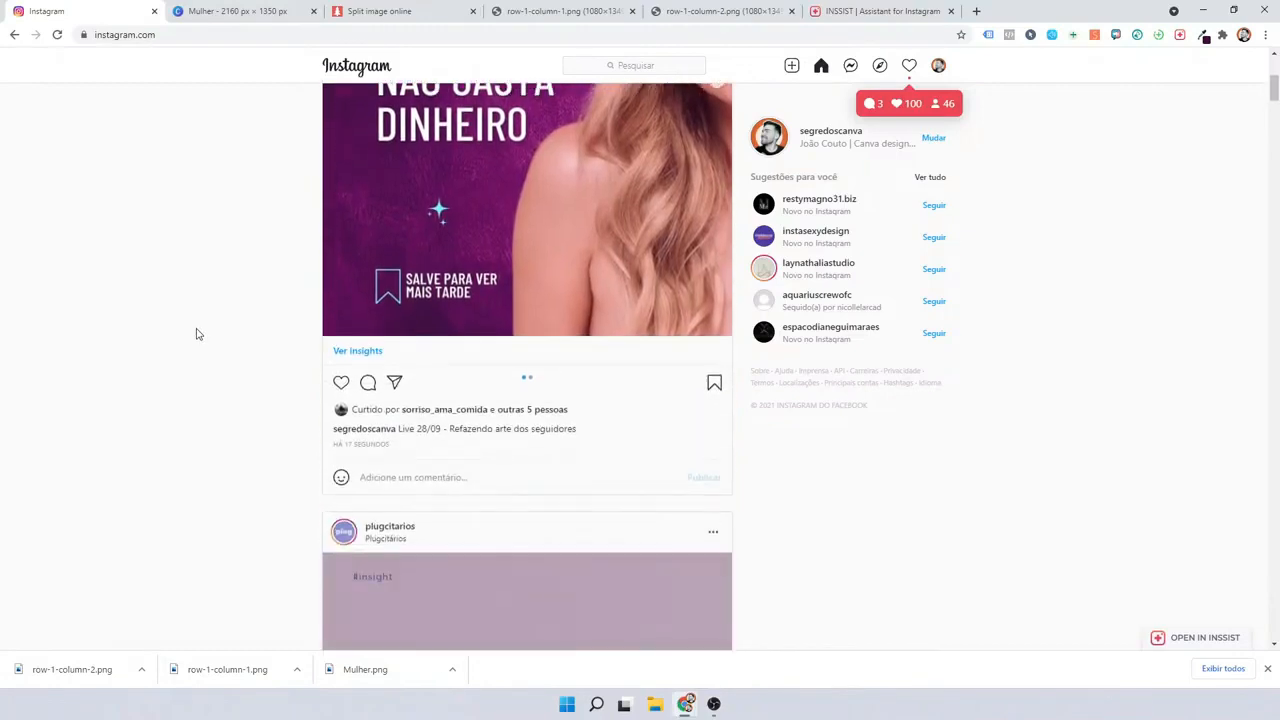
scroll(205, 355, "up", 1)
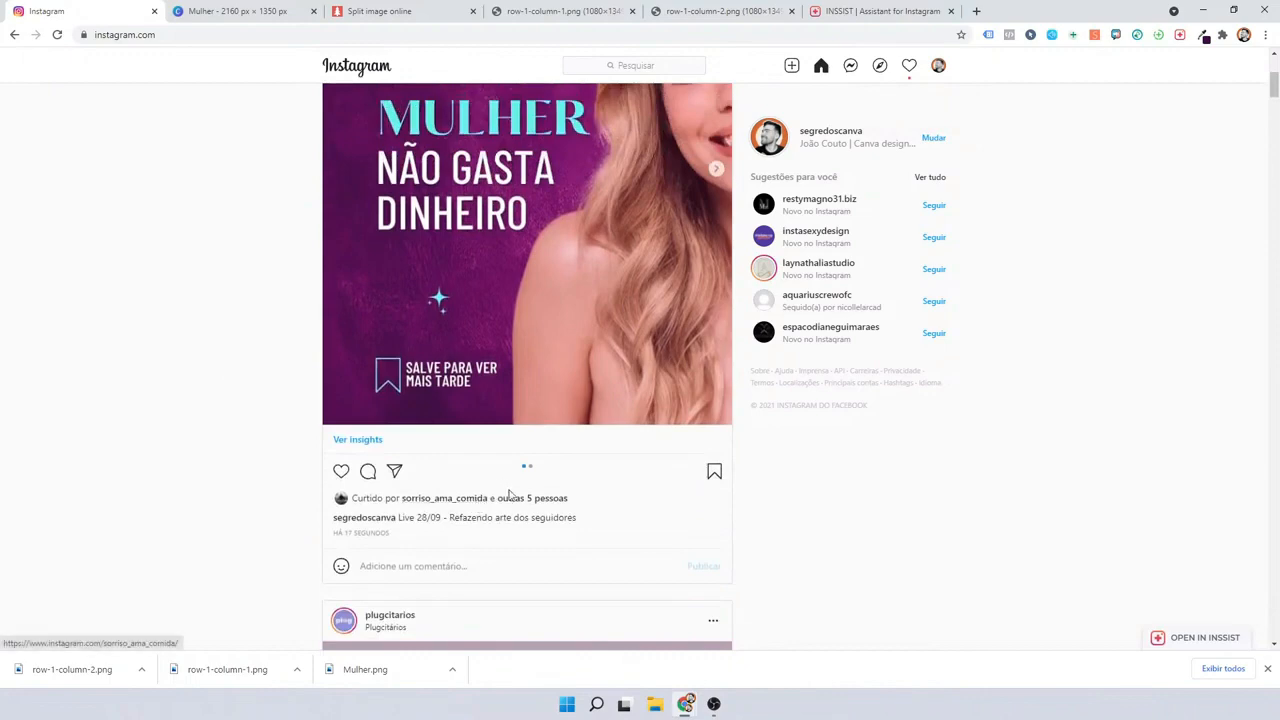
left_click(370, 440)
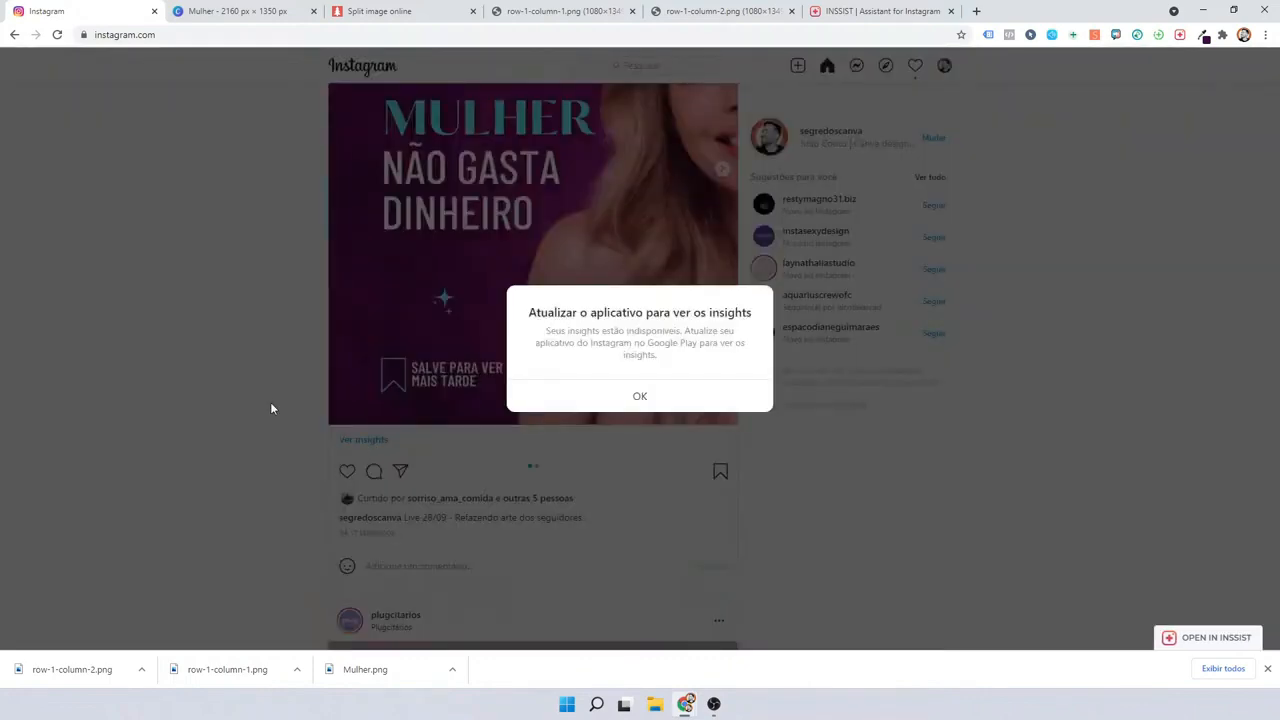
left_click(626, 394)
scroll(730, 360, "up", 3)
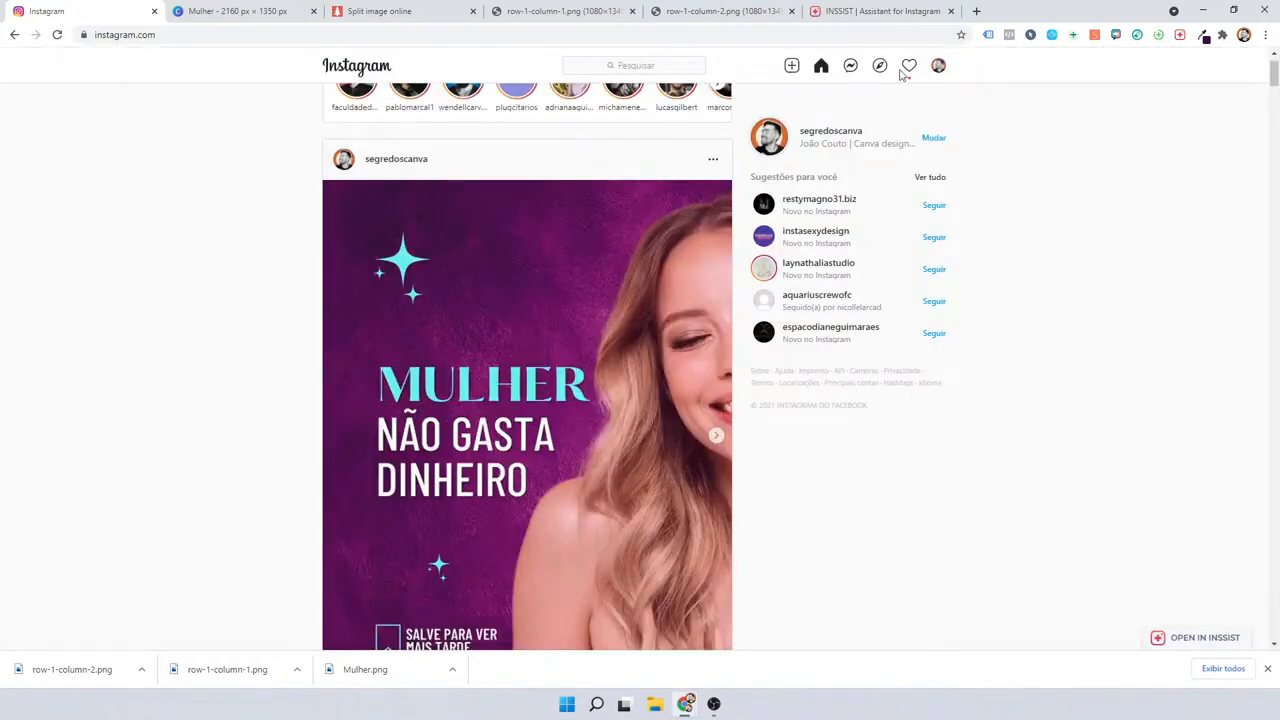
Check the new carousel in the segredoscanva profile grid, view the opened post and return to the home feed.
left_click(938, 65)
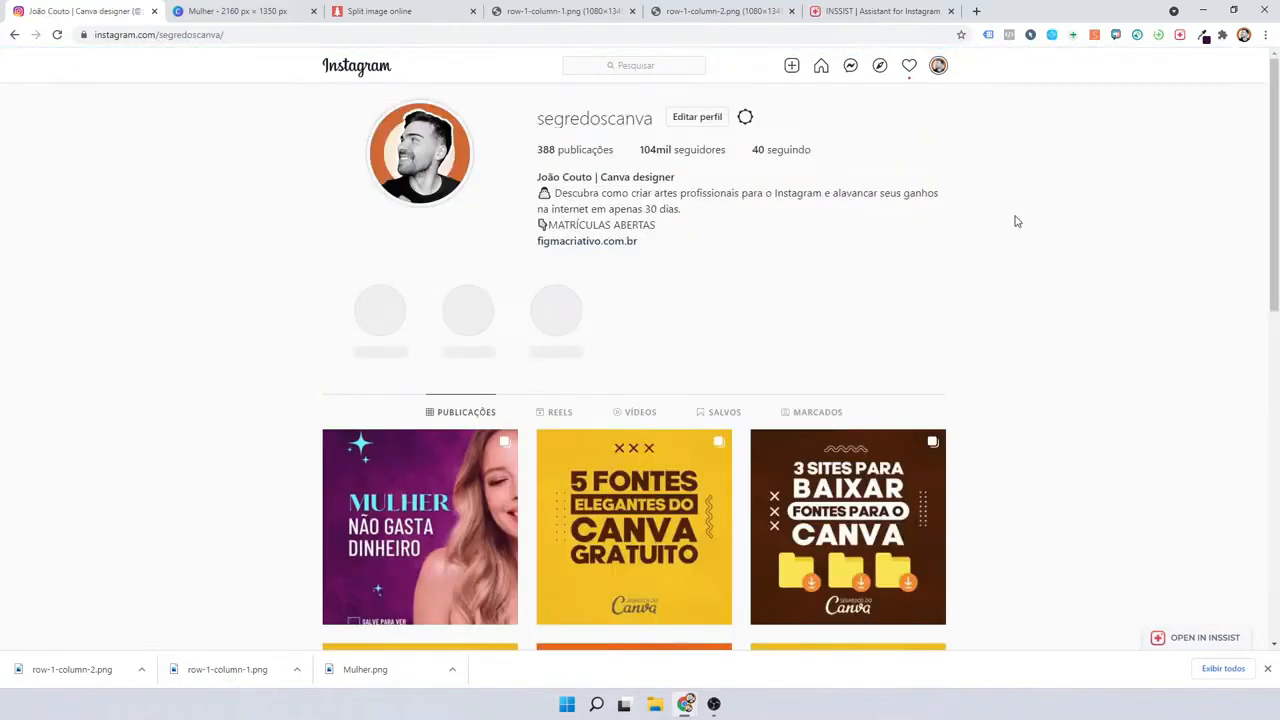
scroll(1008, 234, "down", 1)
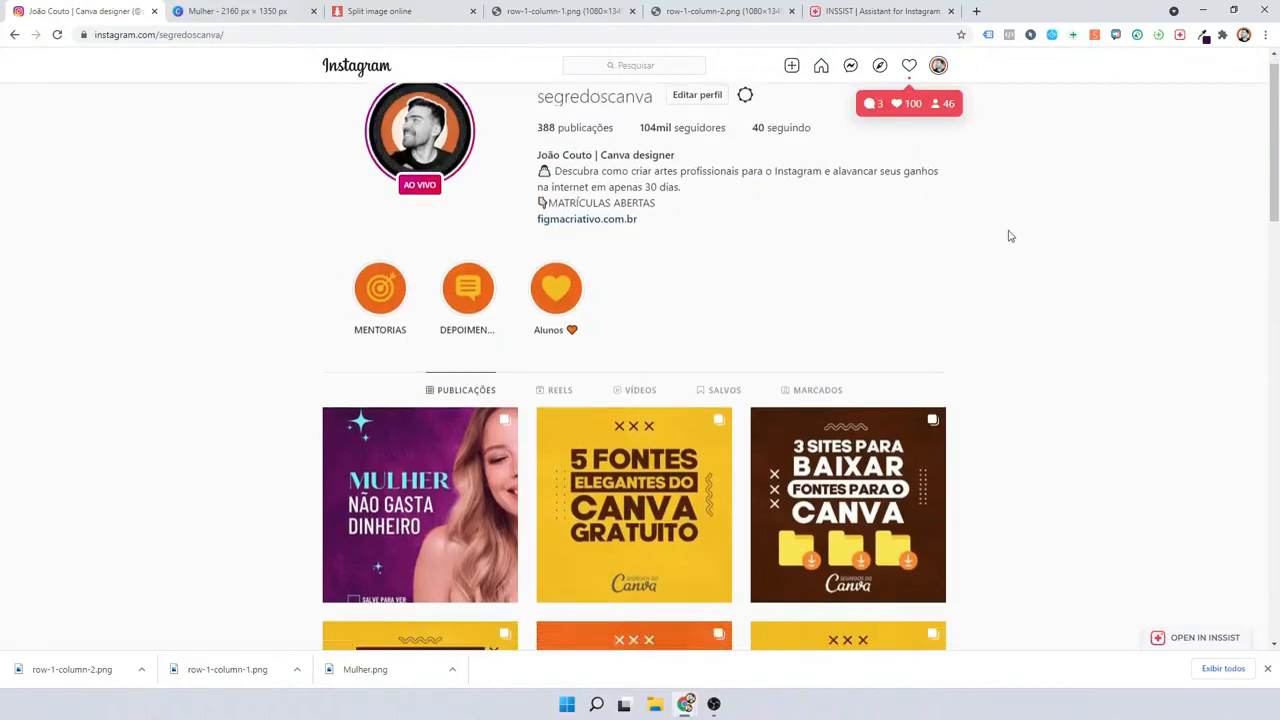
left_click(431, 467)
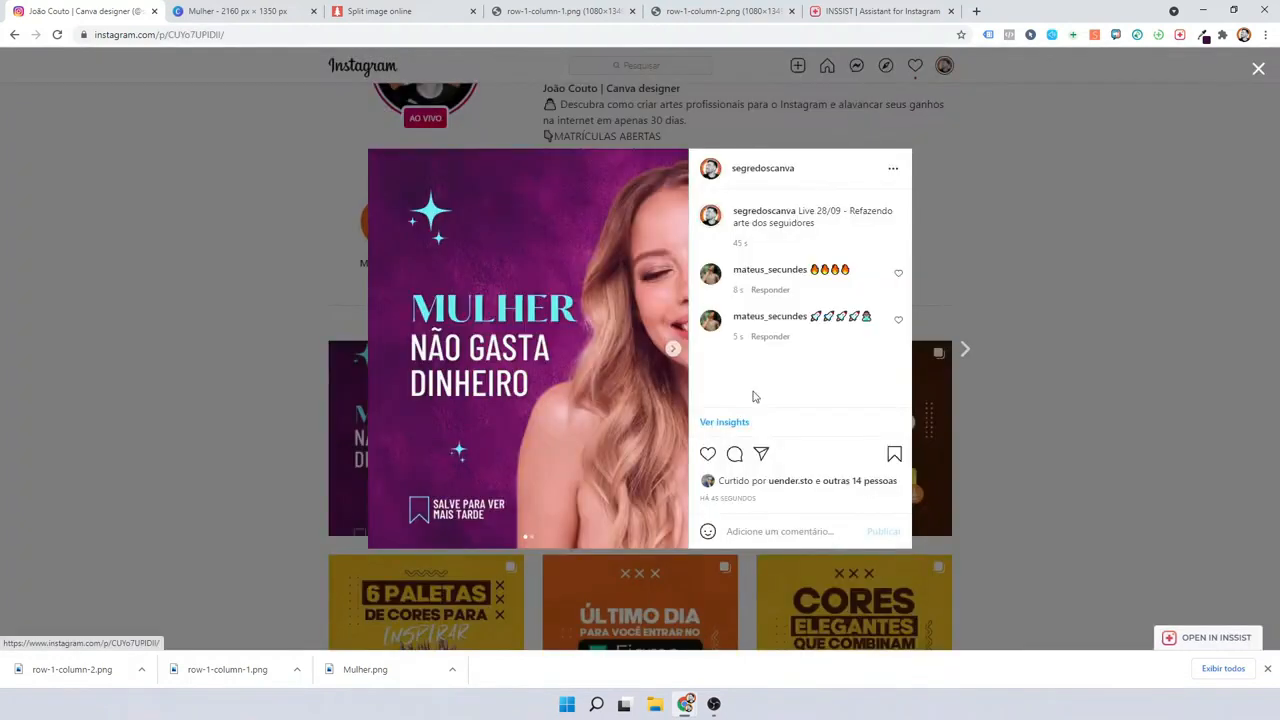
left_click(202, 433)
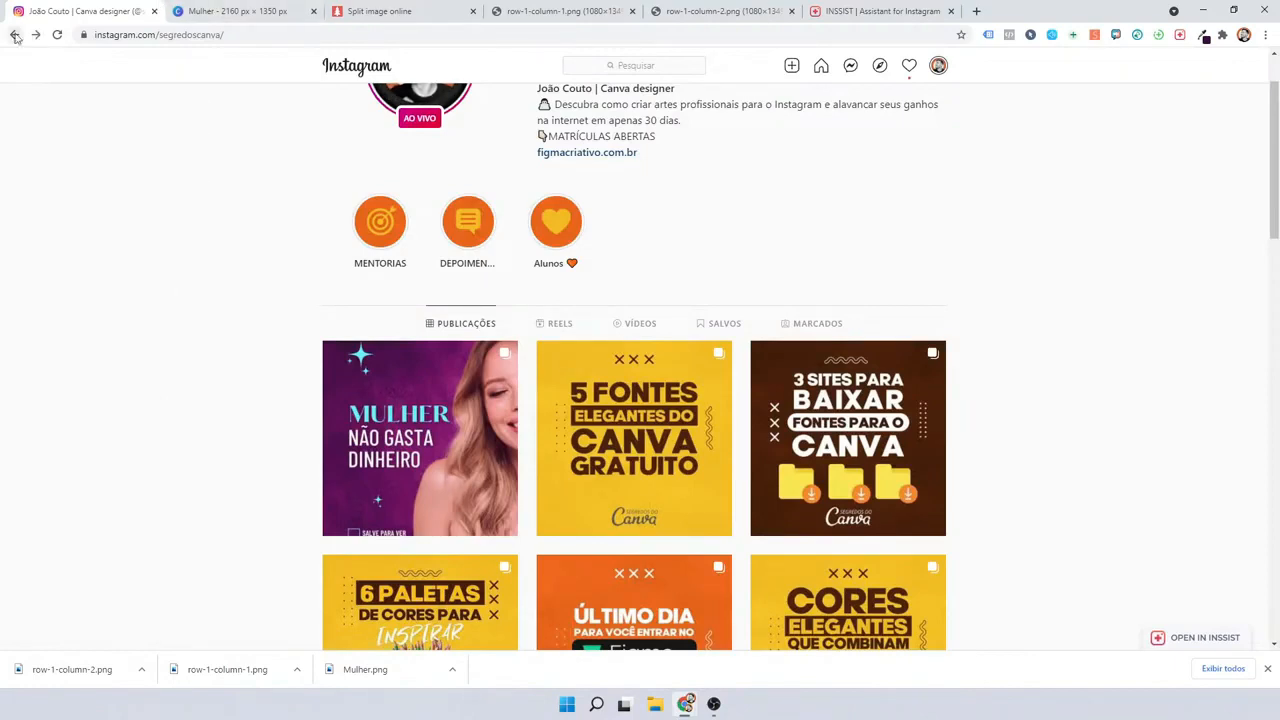
left_click(15, 35)
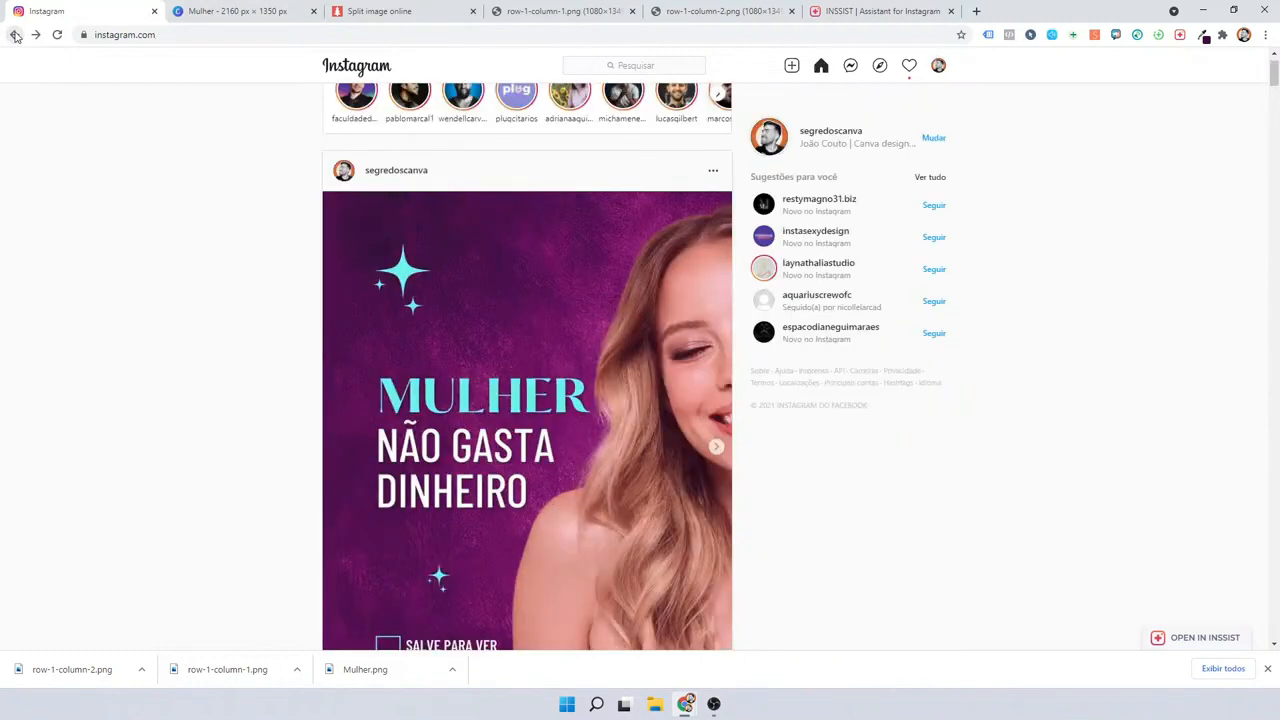
left_click(15, 35)
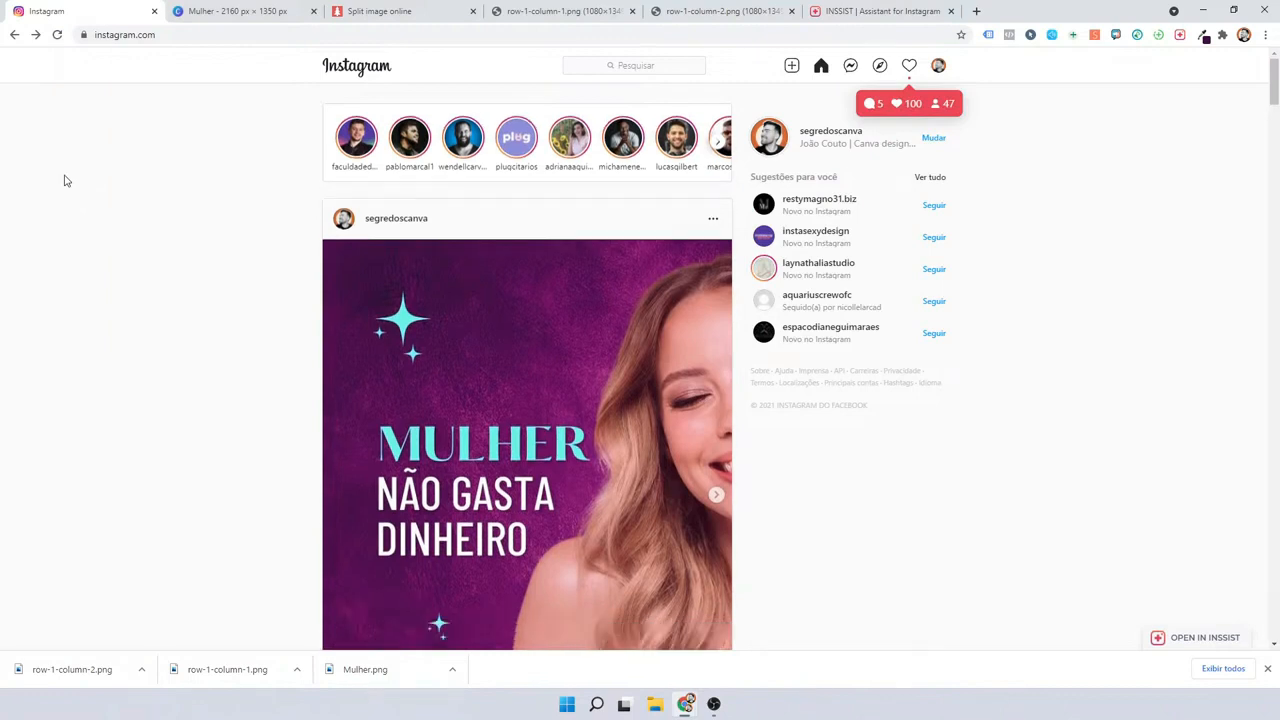
Examine the carousel's likes and comments in the feed and in the account notifications.
scroll(385, 329, "down", 4)
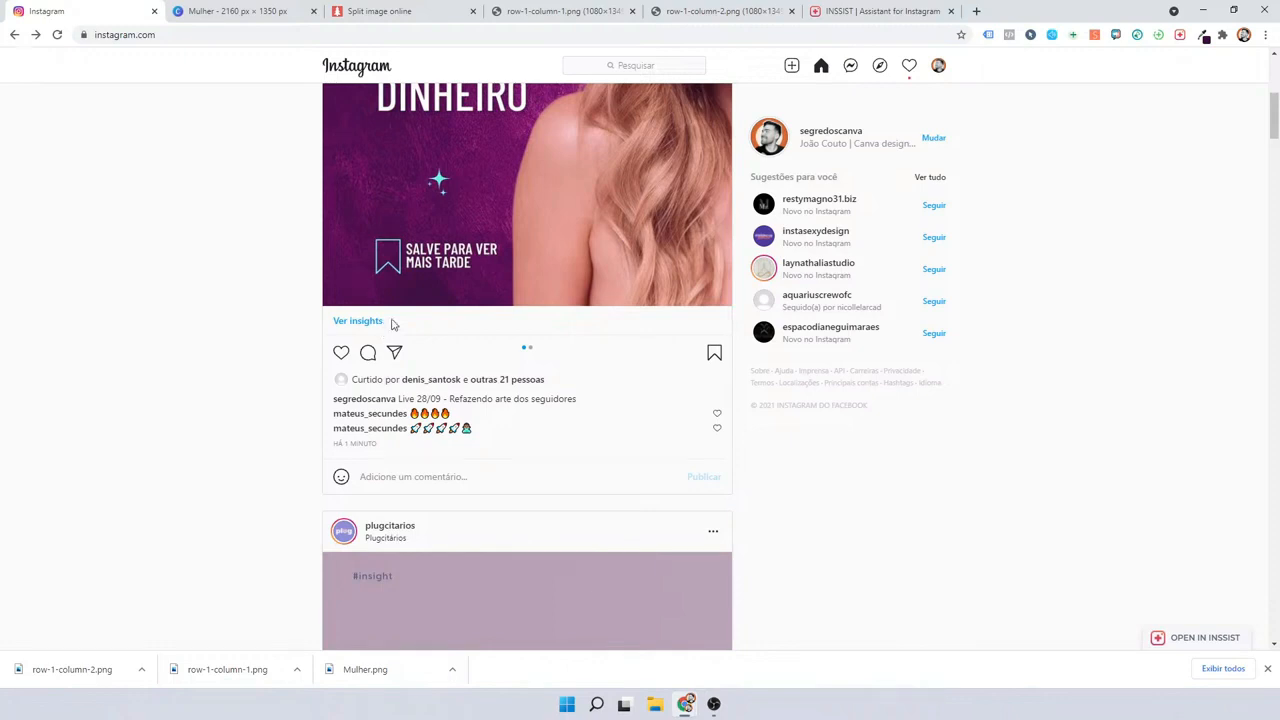
left_click(907, 72)
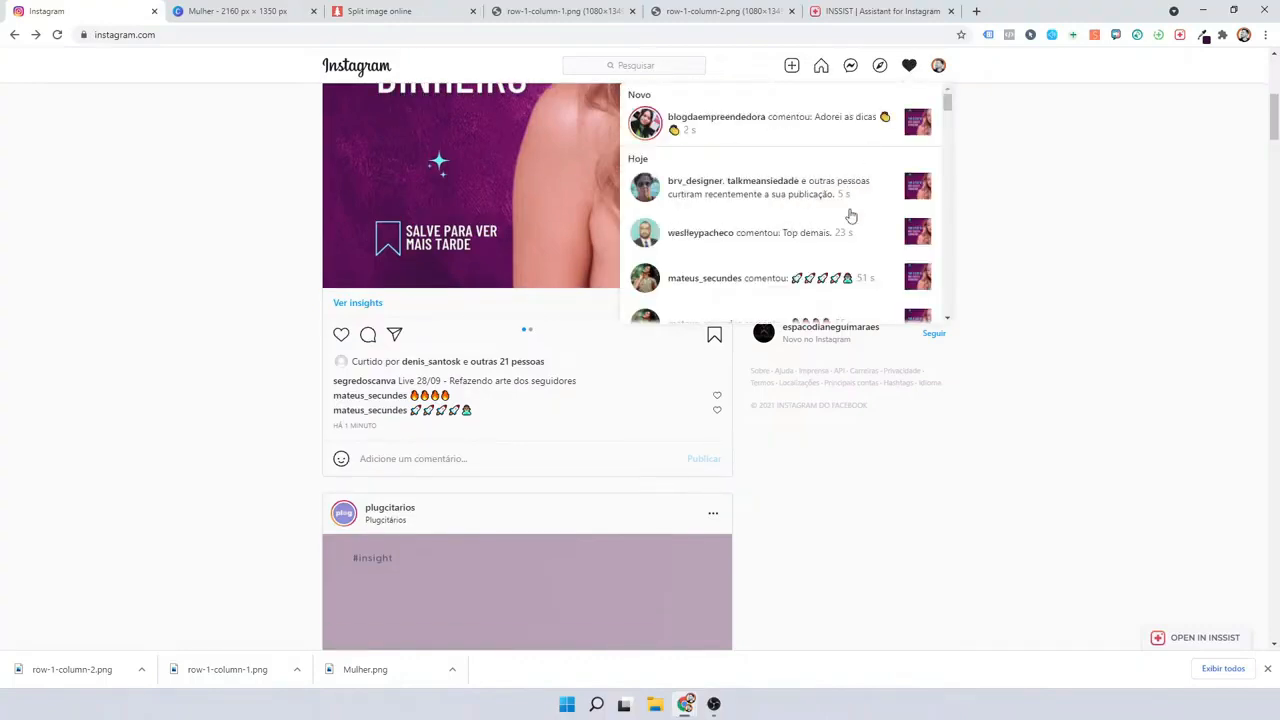
left_click(261, 179)
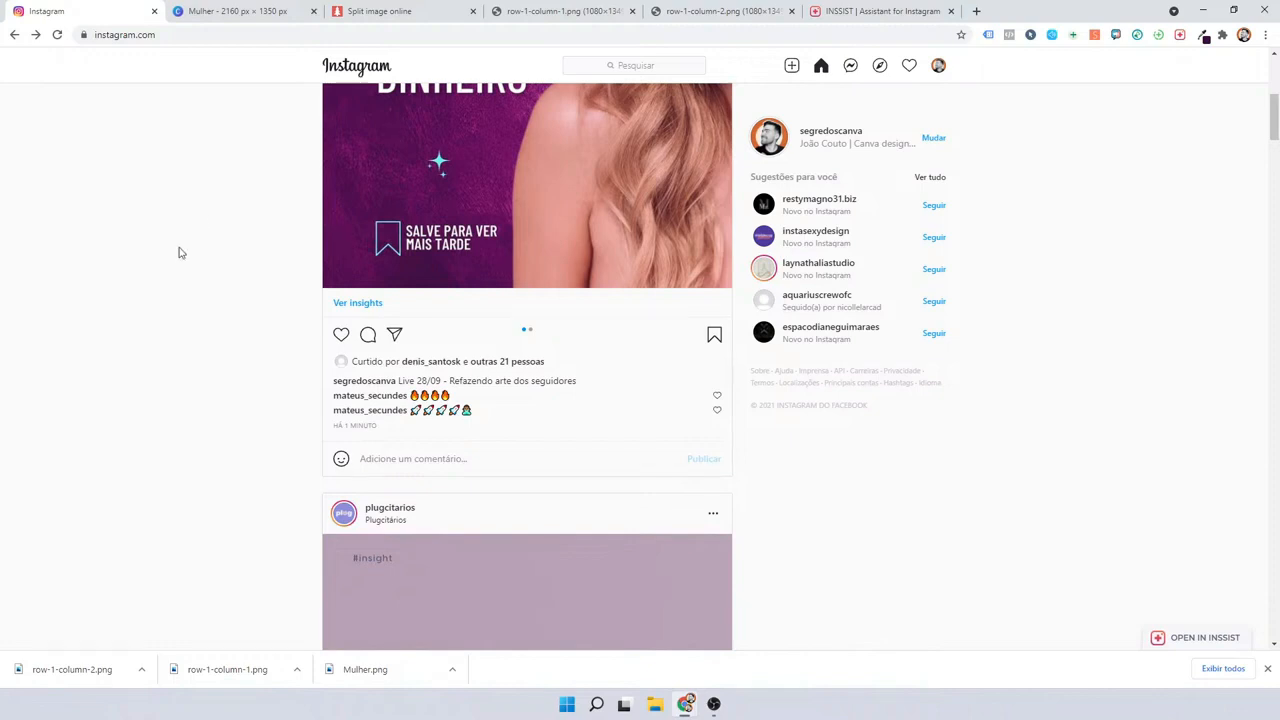
scroll(165, 290, "up", 3)
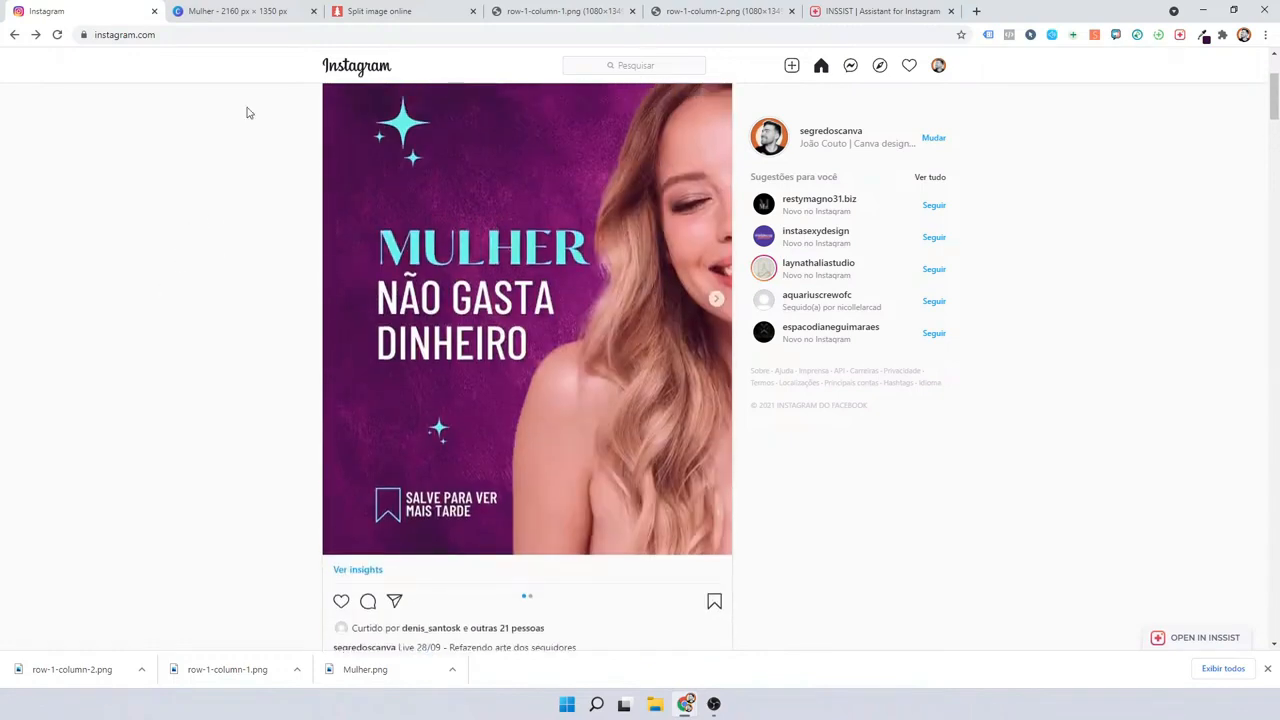
Switch to the Mulher design in Canva, dismiss the saved-design dialog and duplicate page 1.
left_click(237, 11)
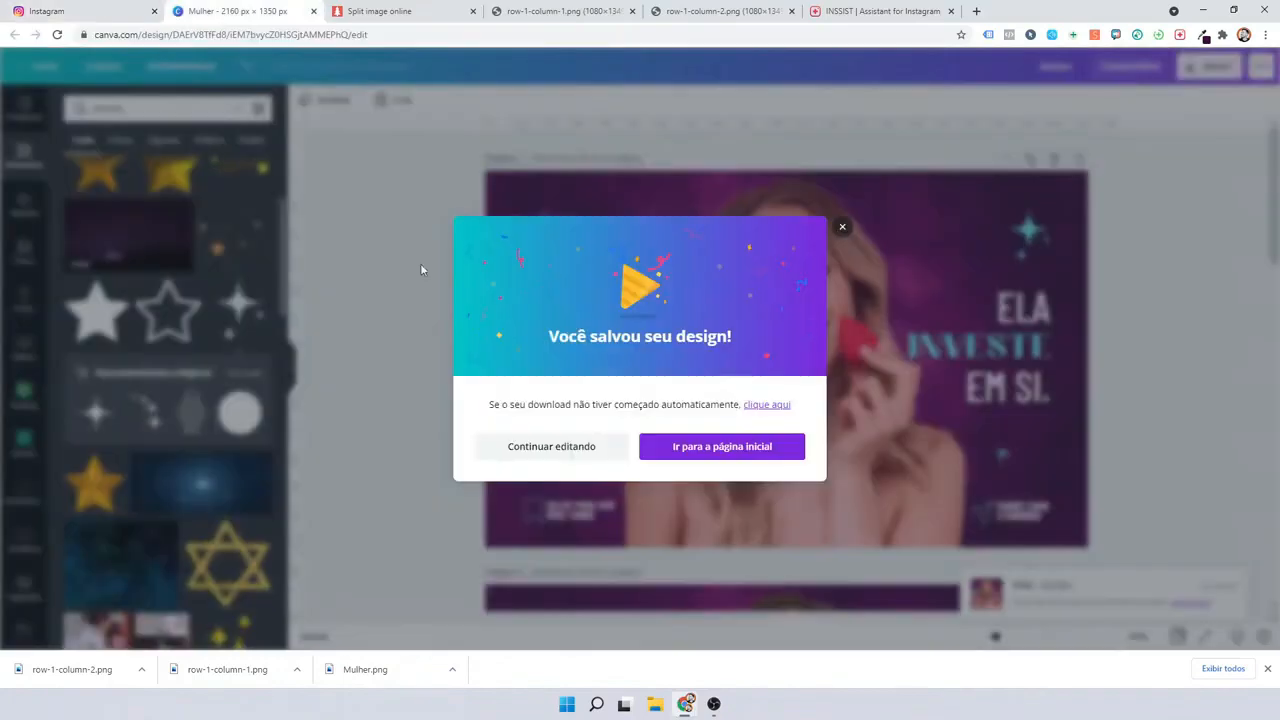
left_click(840, 228)
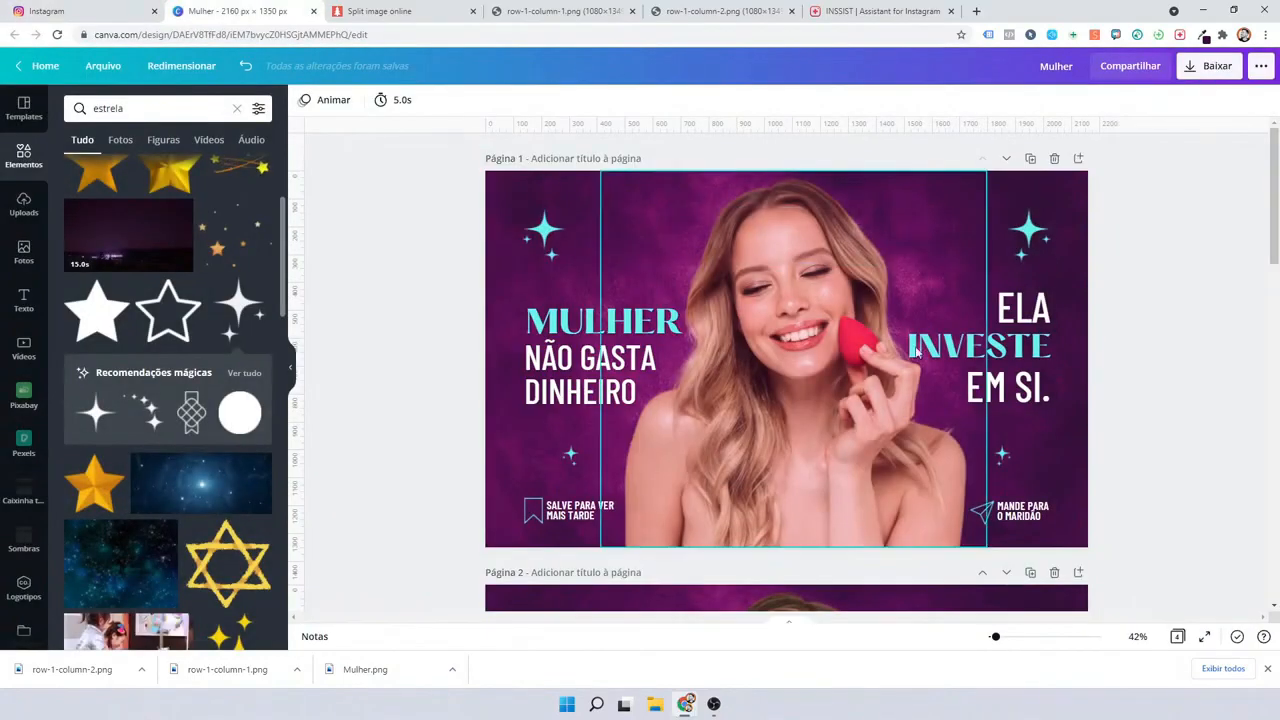
left_click(1029, 160)
scroll(763, 334, "down", 3)
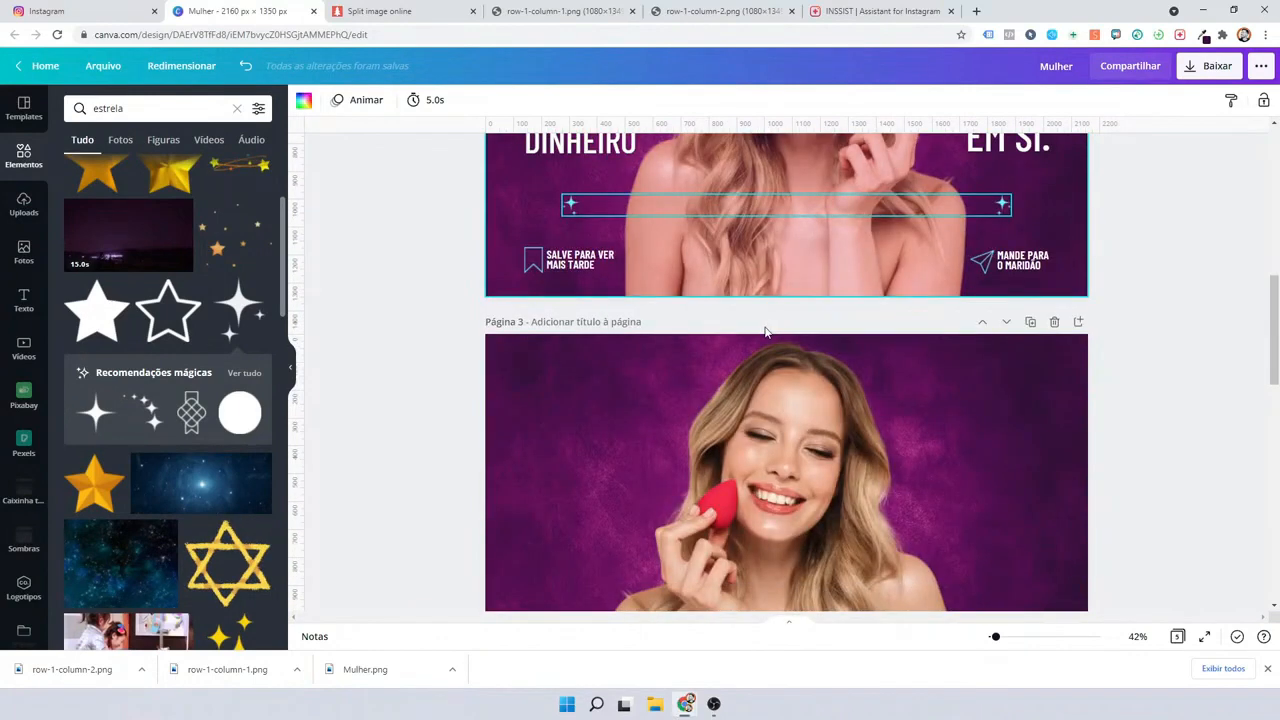
Reset the image adjustments of the woman's photo on page 2 and compare it with page 1.
left_click_drag(765, 345, 700, 200)
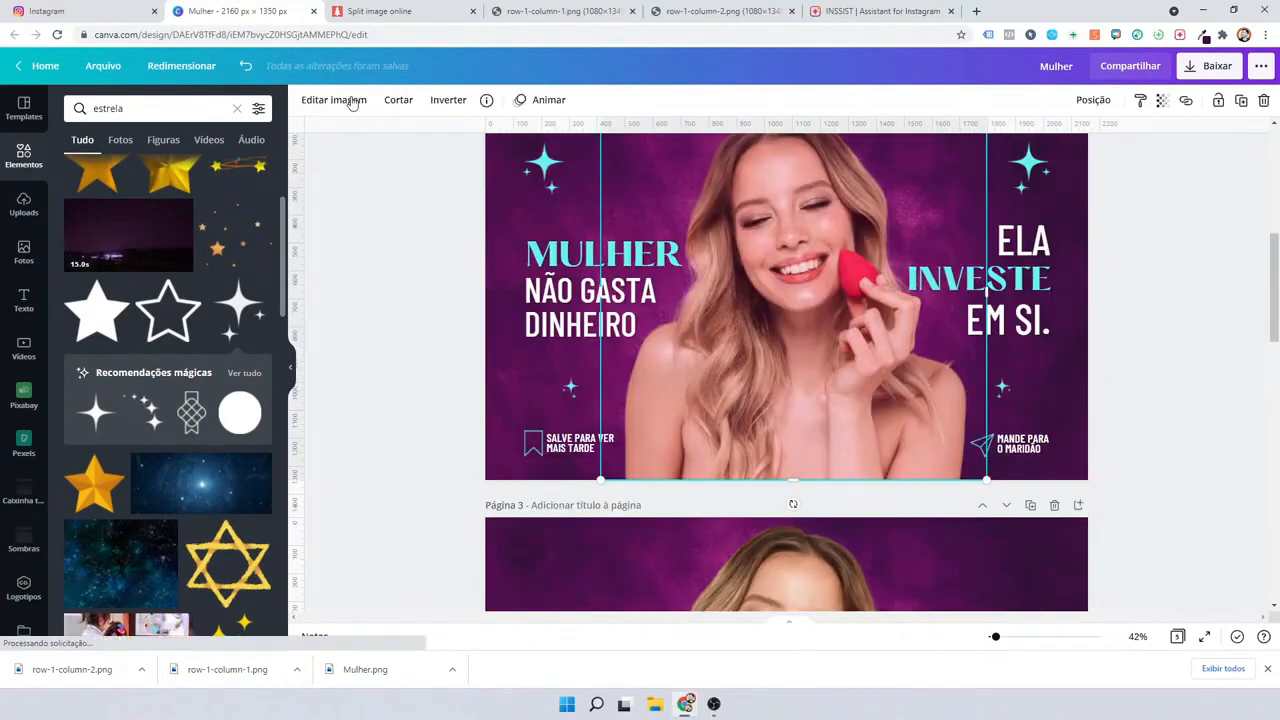
left_click(335, 100)
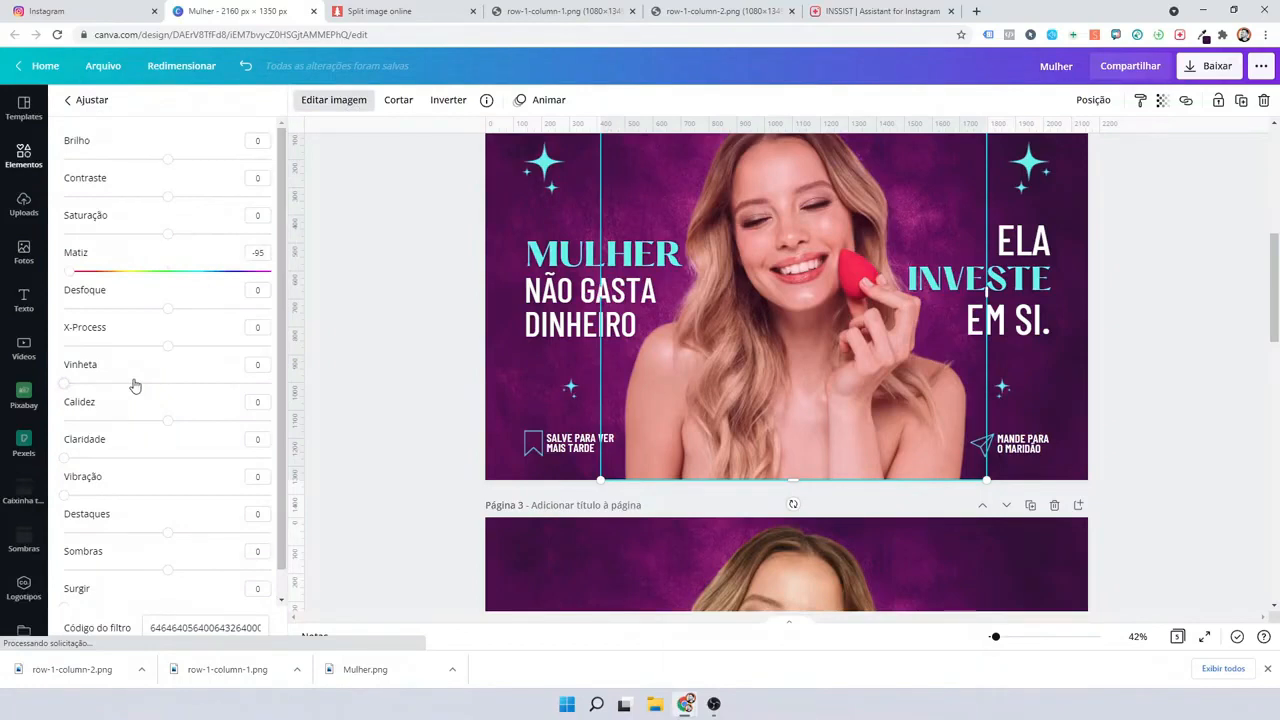
key("Escape")
scroll(790, 408, "up", 2)
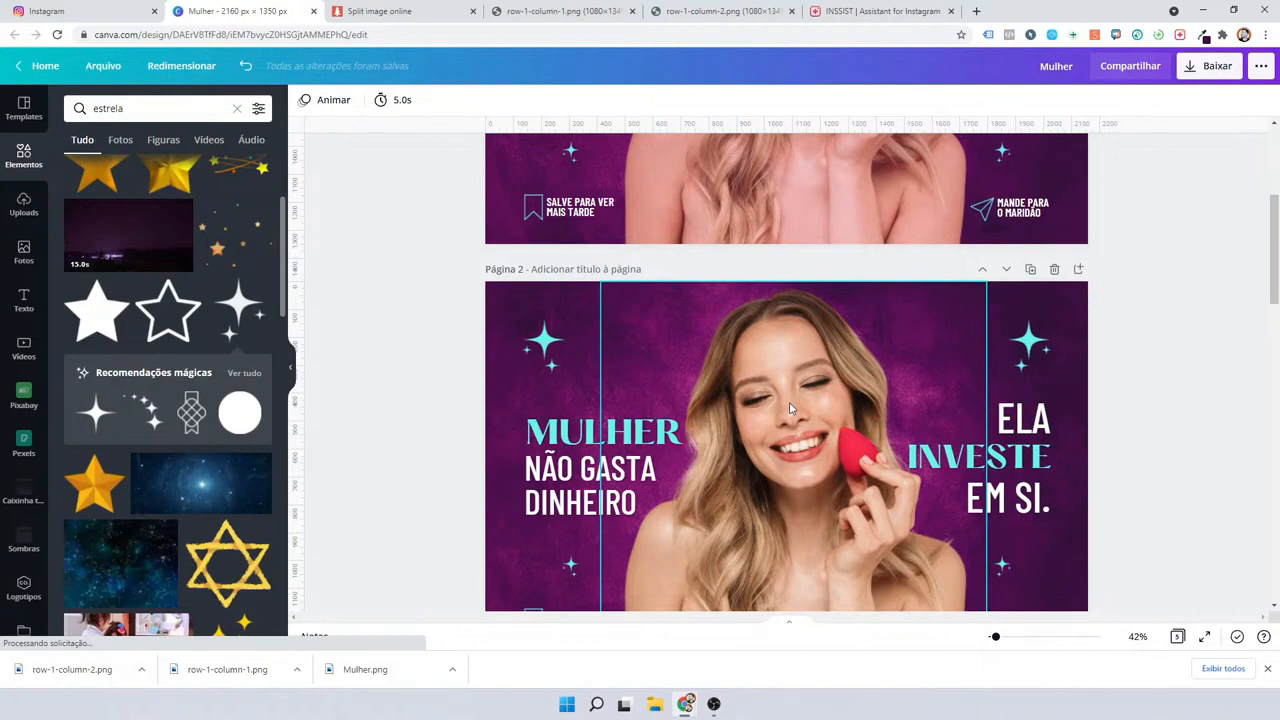
scroll(790, 408, "up", 3)
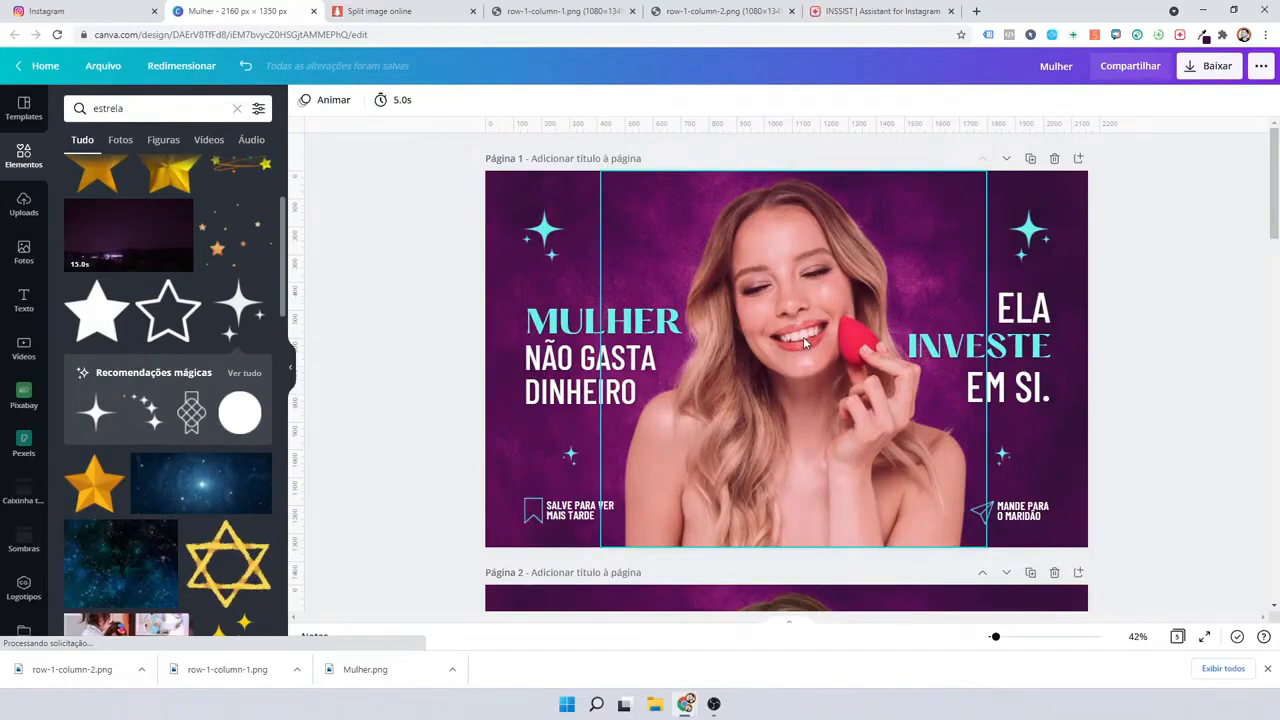
Open the bookmarked Polarr online photo editor in a new tab and import row-1-column-1.png.
left_click(536, 9)
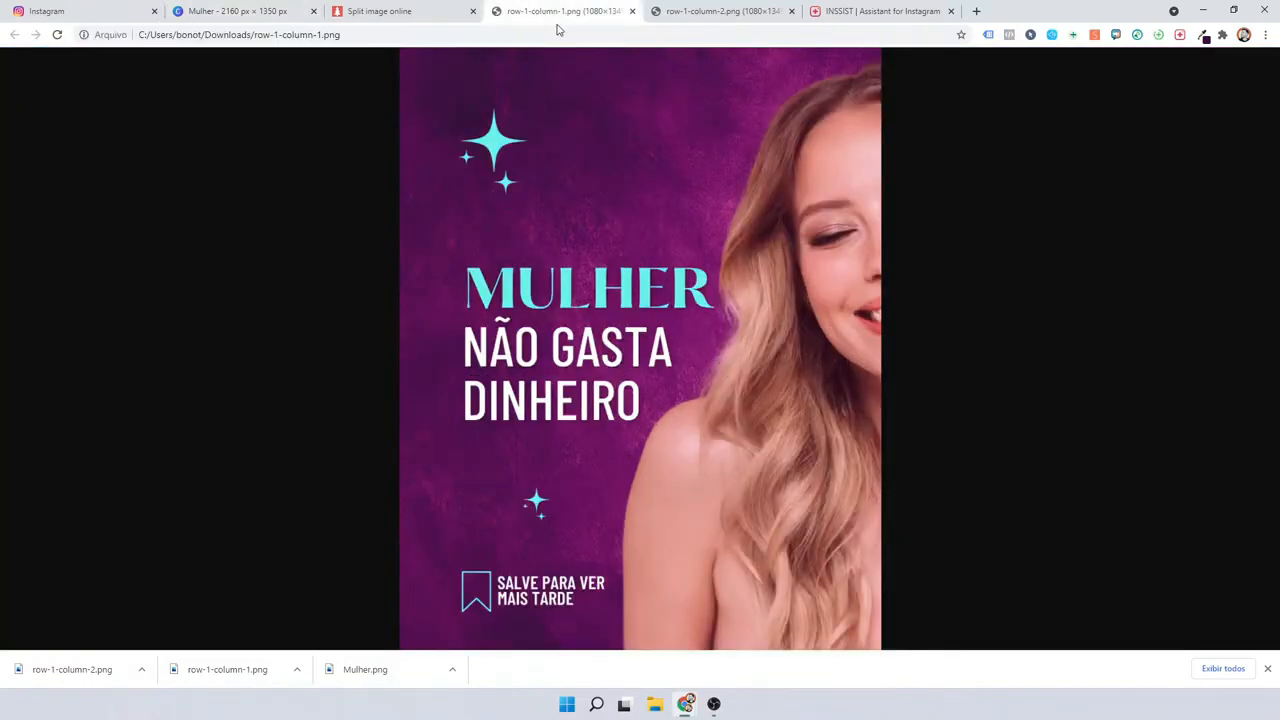
left_click(976, 11)
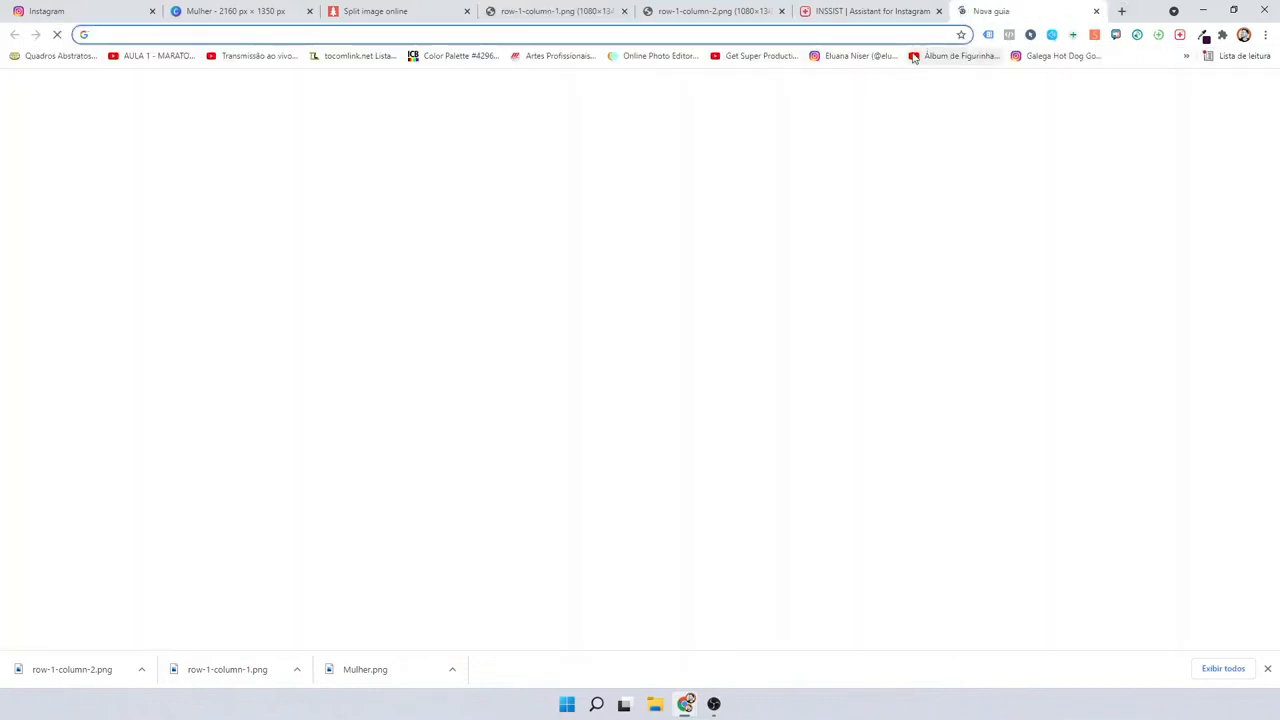
left_click(648, 57)
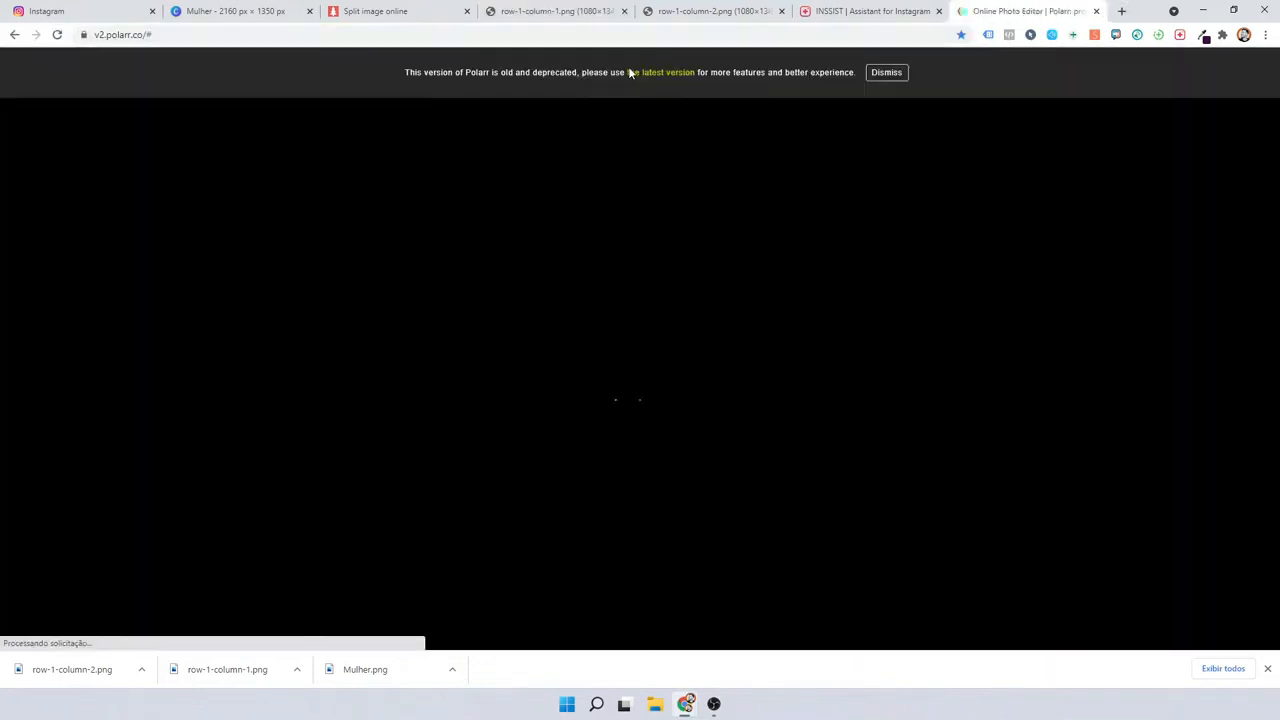
left_click(889, 76)
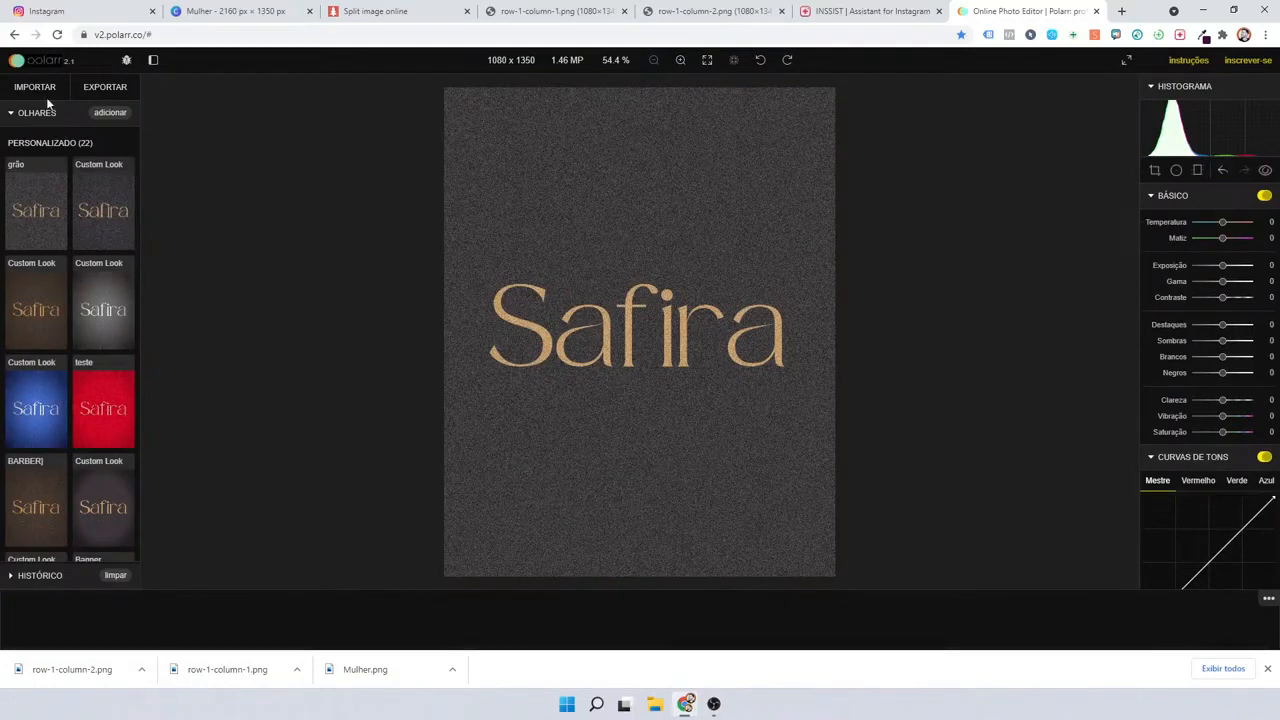
key("F5")
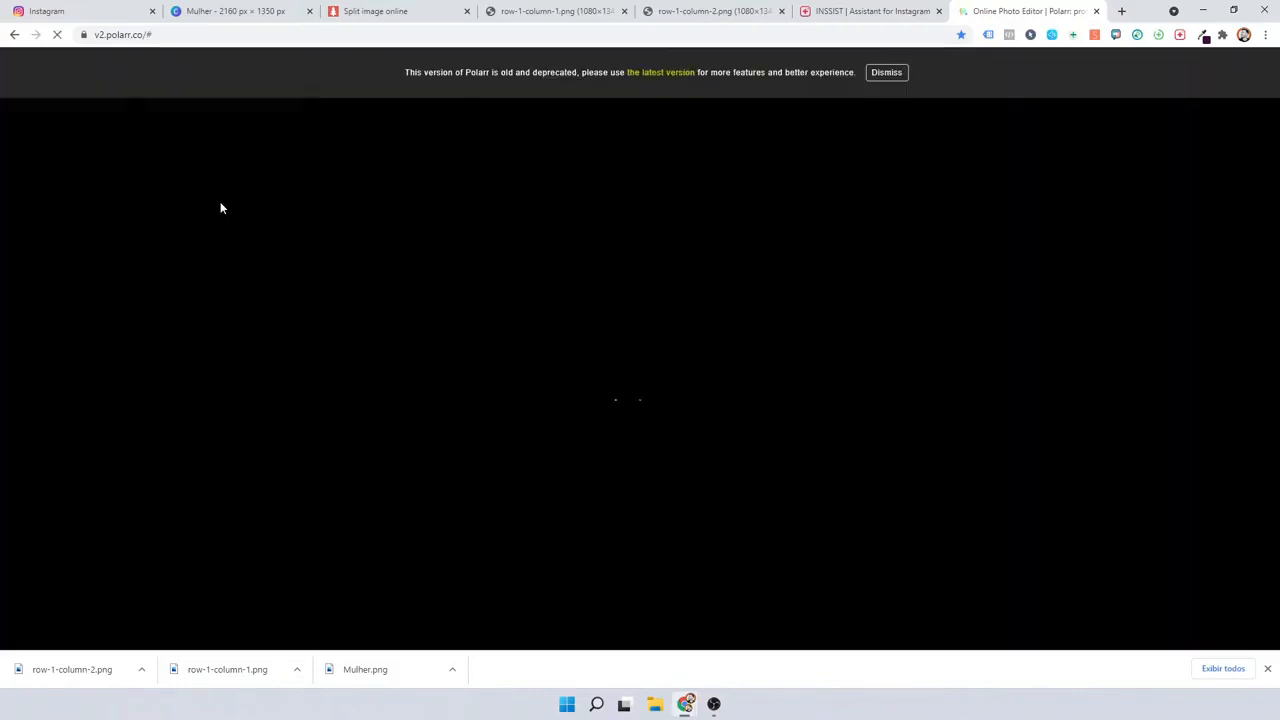
left_click(886, 72)
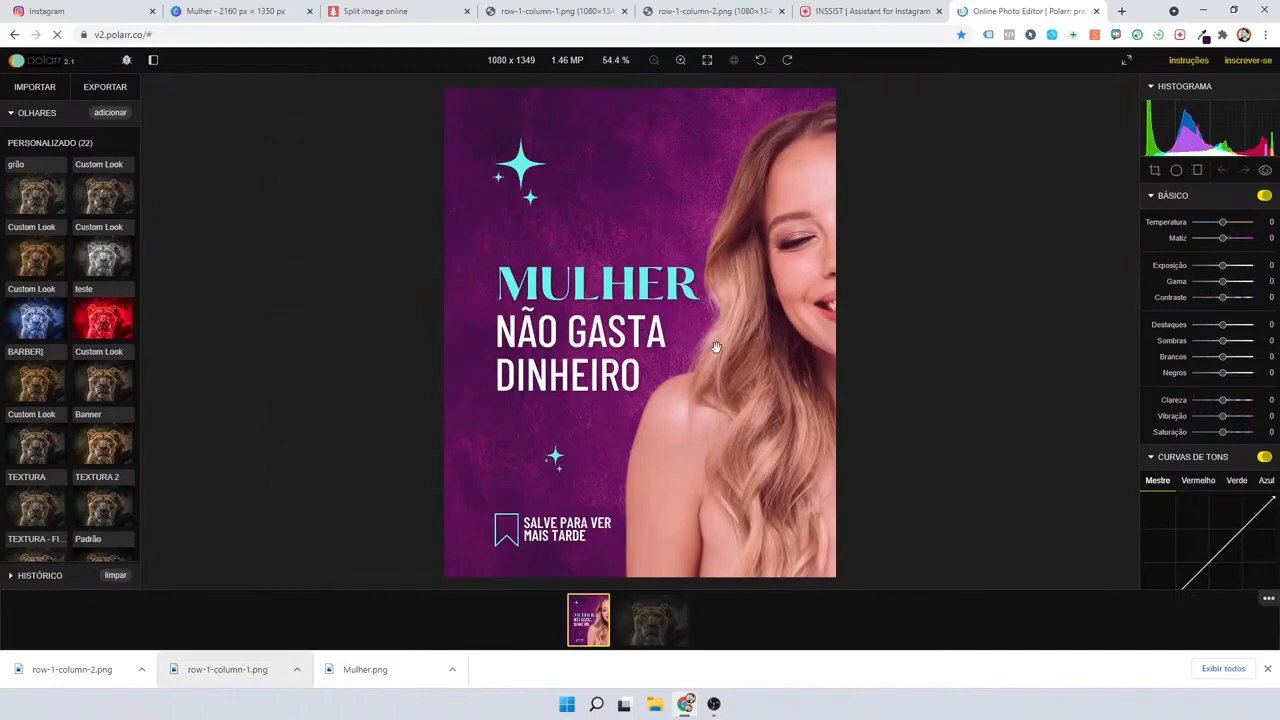
Try different grain strengths in the effects on the woman's image and set the grain value to +35.
scroll(1207, 393, "down", 5)
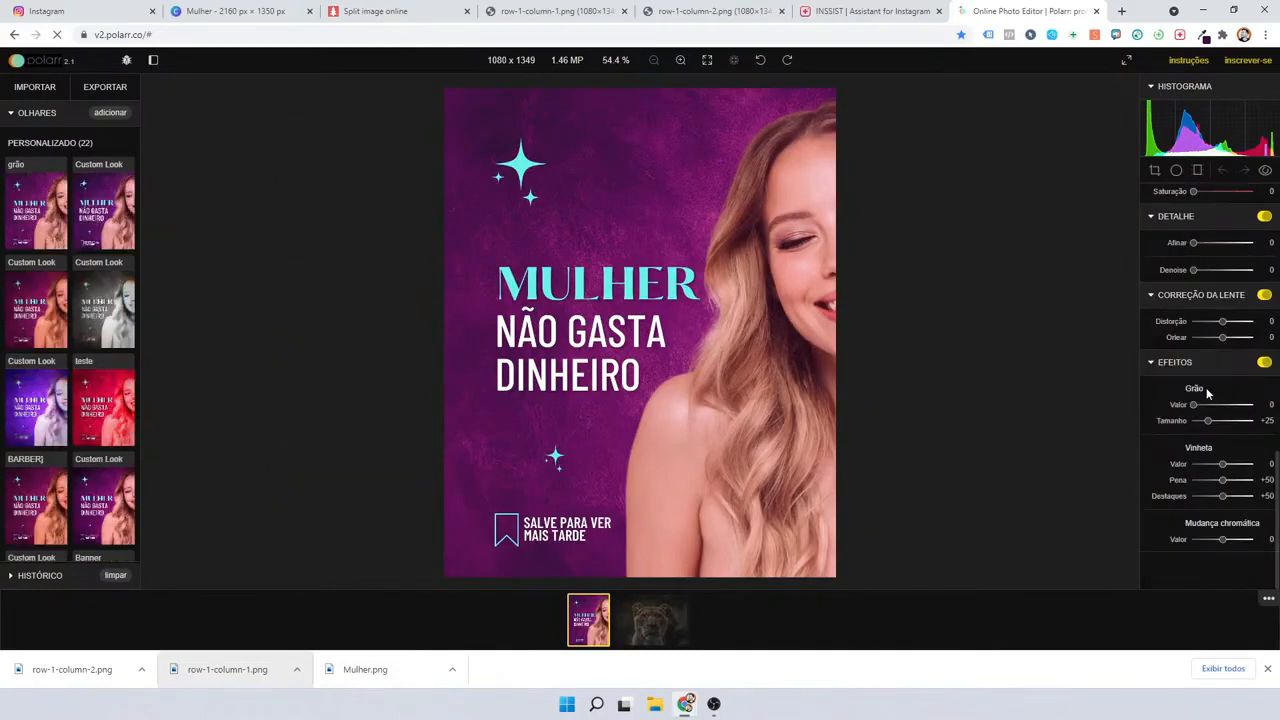
left_click_drag(1193, 404, 1213, 405)
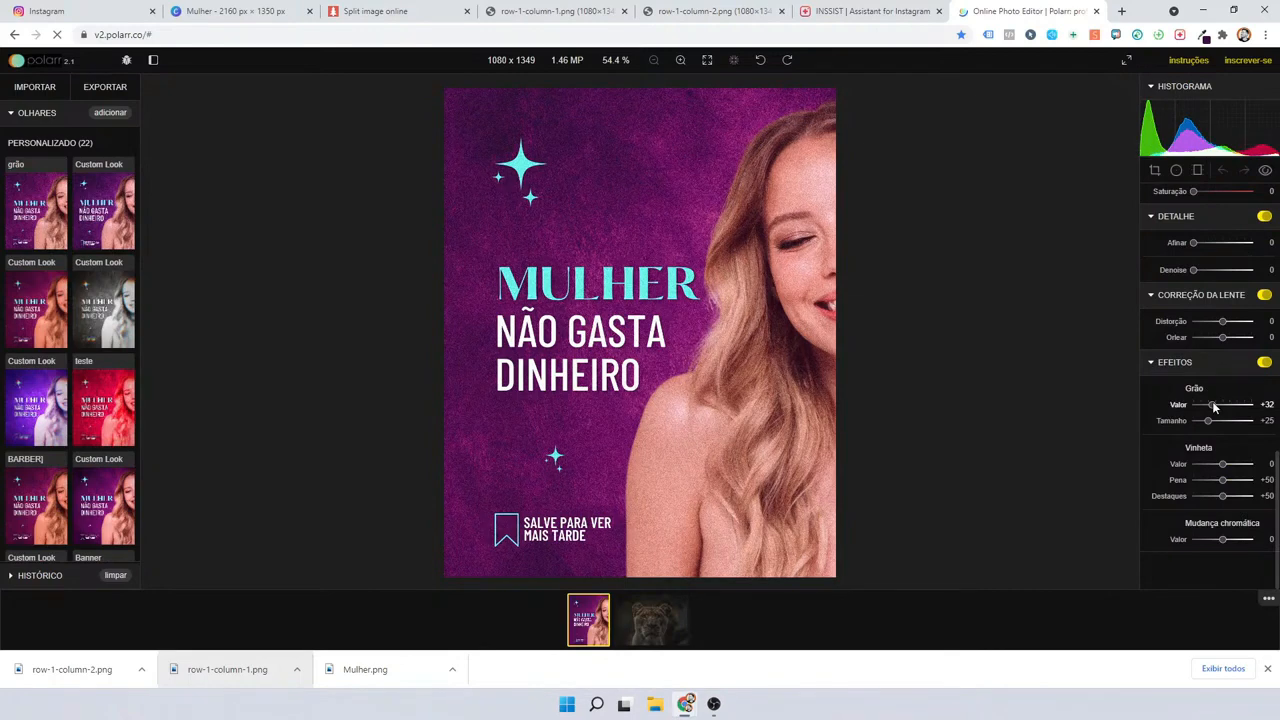
left_click_drag(1212, 404, 1197, 404)
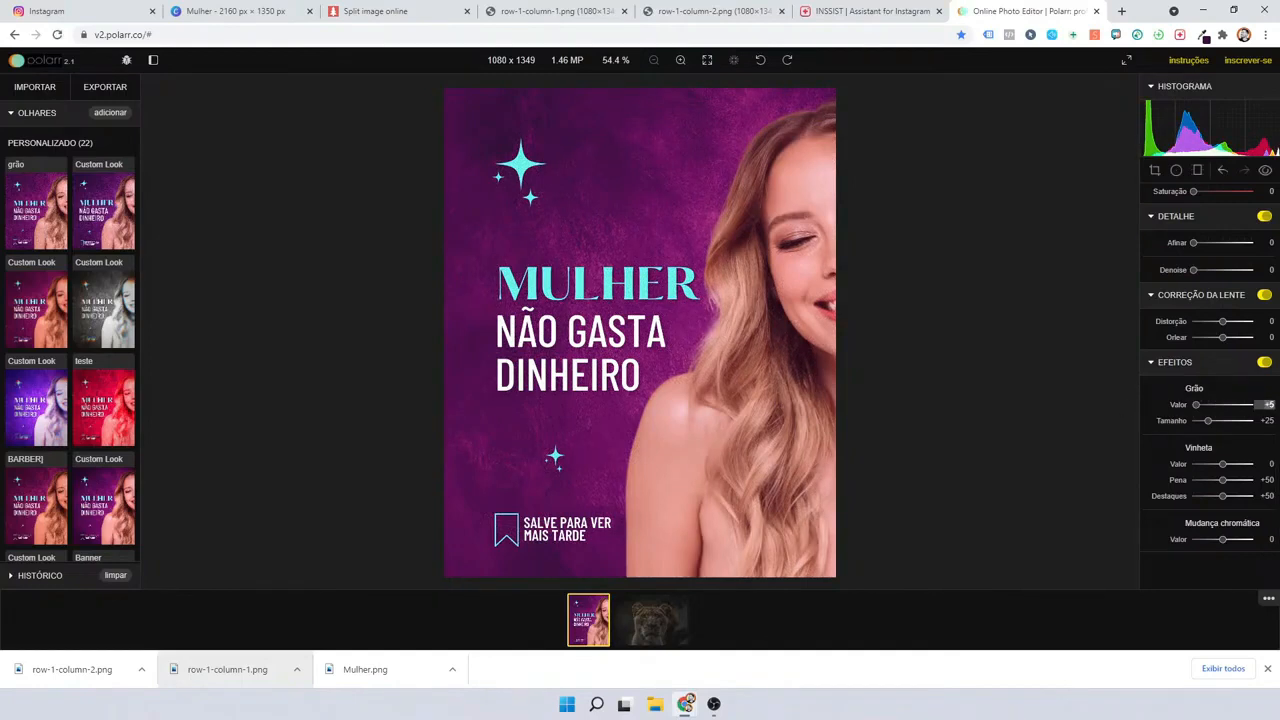
scroll(1262, 404, "up", 2)
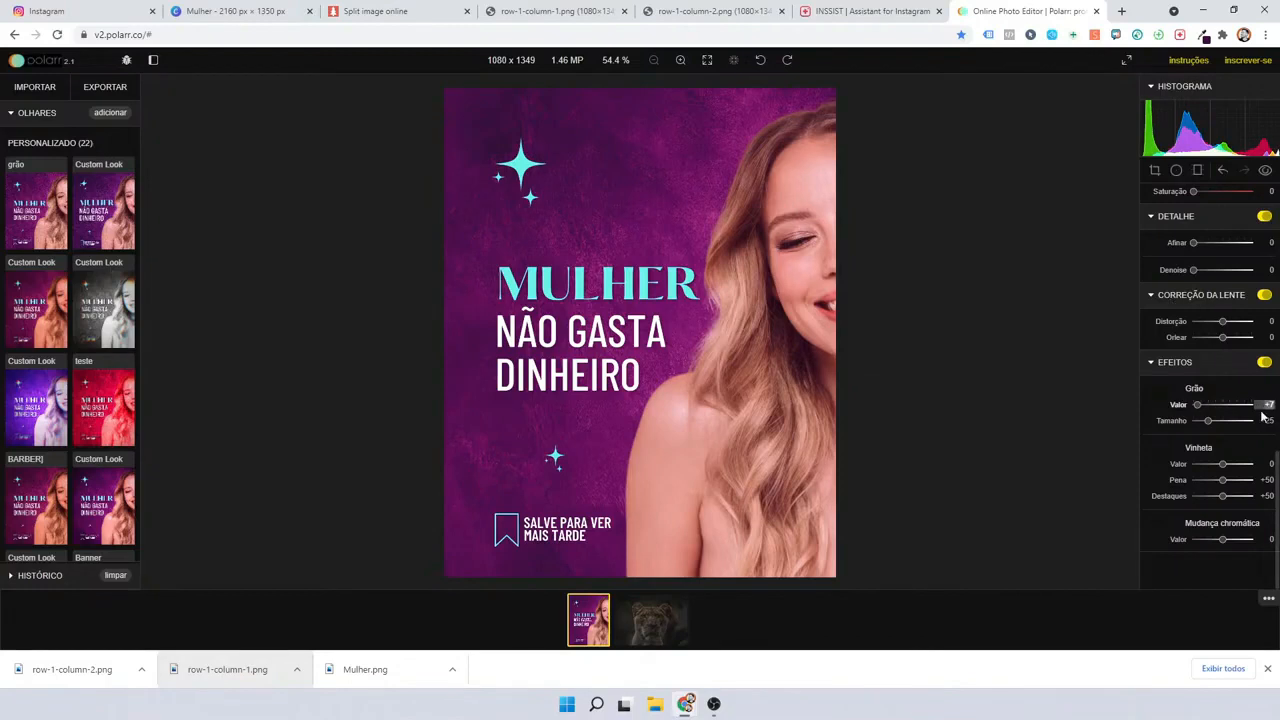
left_click_drag(1258, 404, 1278, 420)
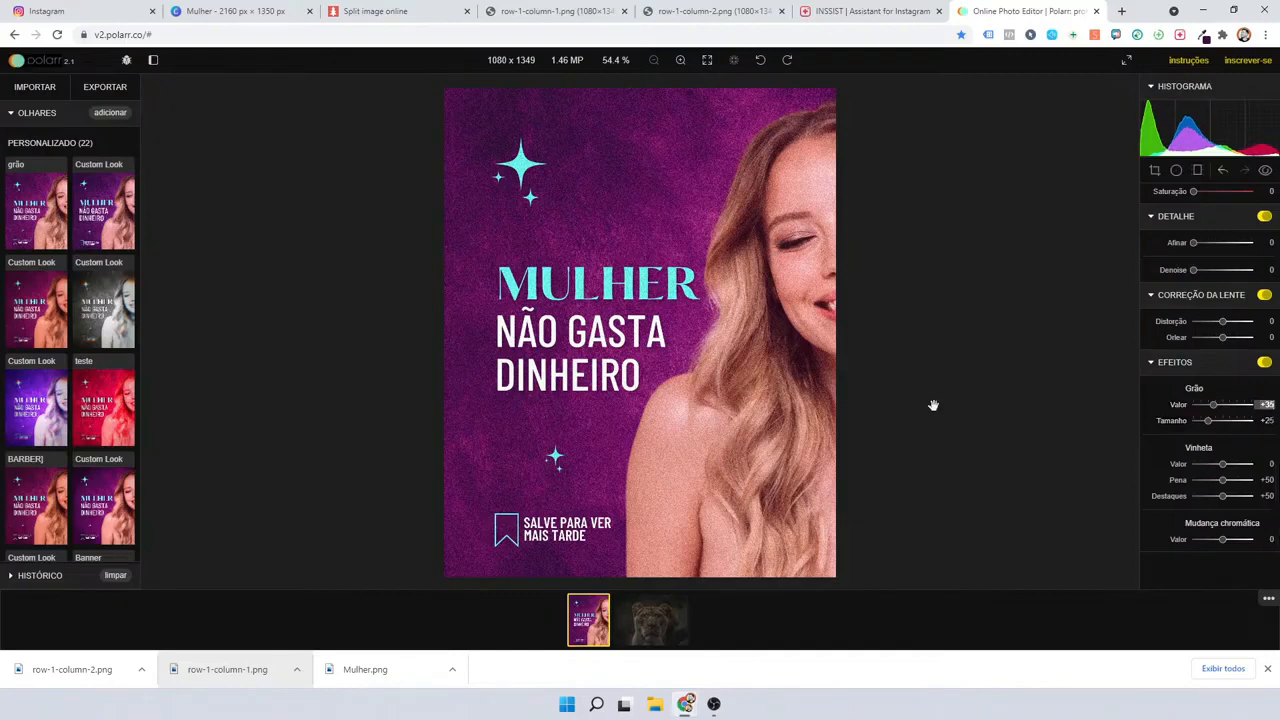
Export the grained image as row-1-column-1.jpg at the best quality, 100, and download it.
left_click(103, 88)
left_click(710, 322)
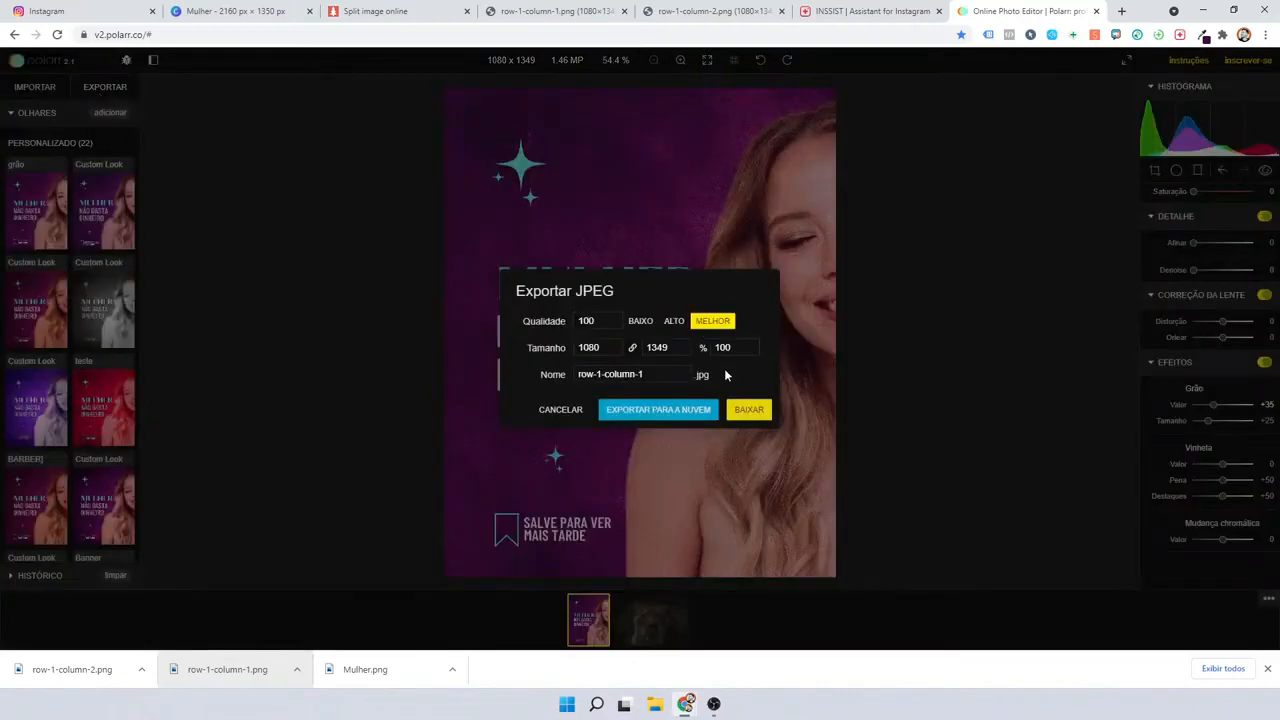
left_click(748, 409)
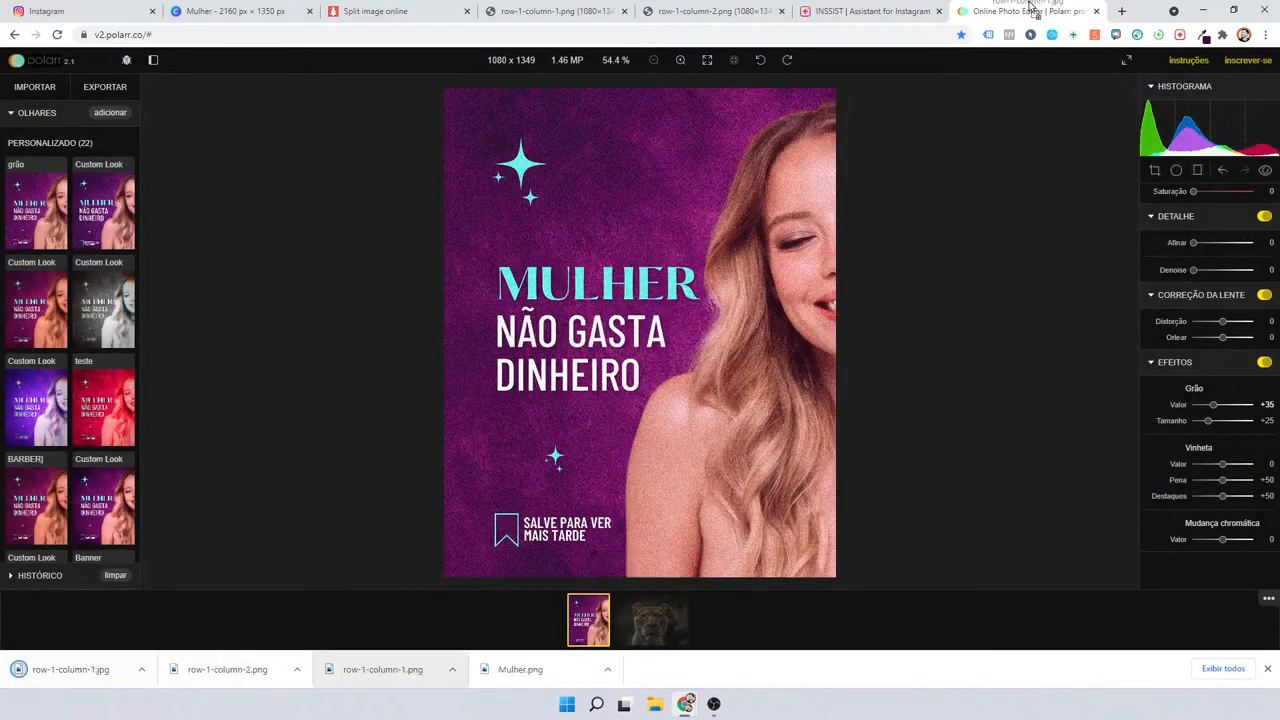
Open the downloaded row-1-column-1.jpg in a new browser tab and inspect its grain enlarged and fitted to the window.
left_click_drag(1050, 6, 1080, 10)
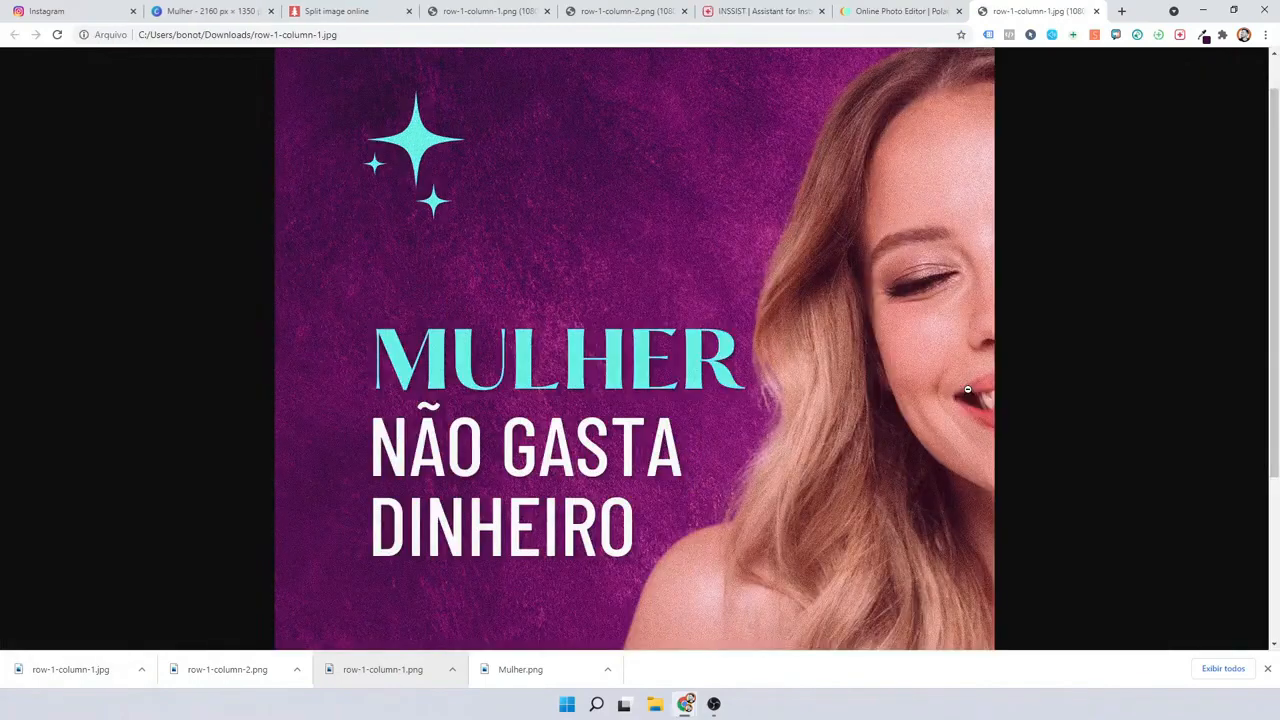
scroll(957, 244, "down", 3)
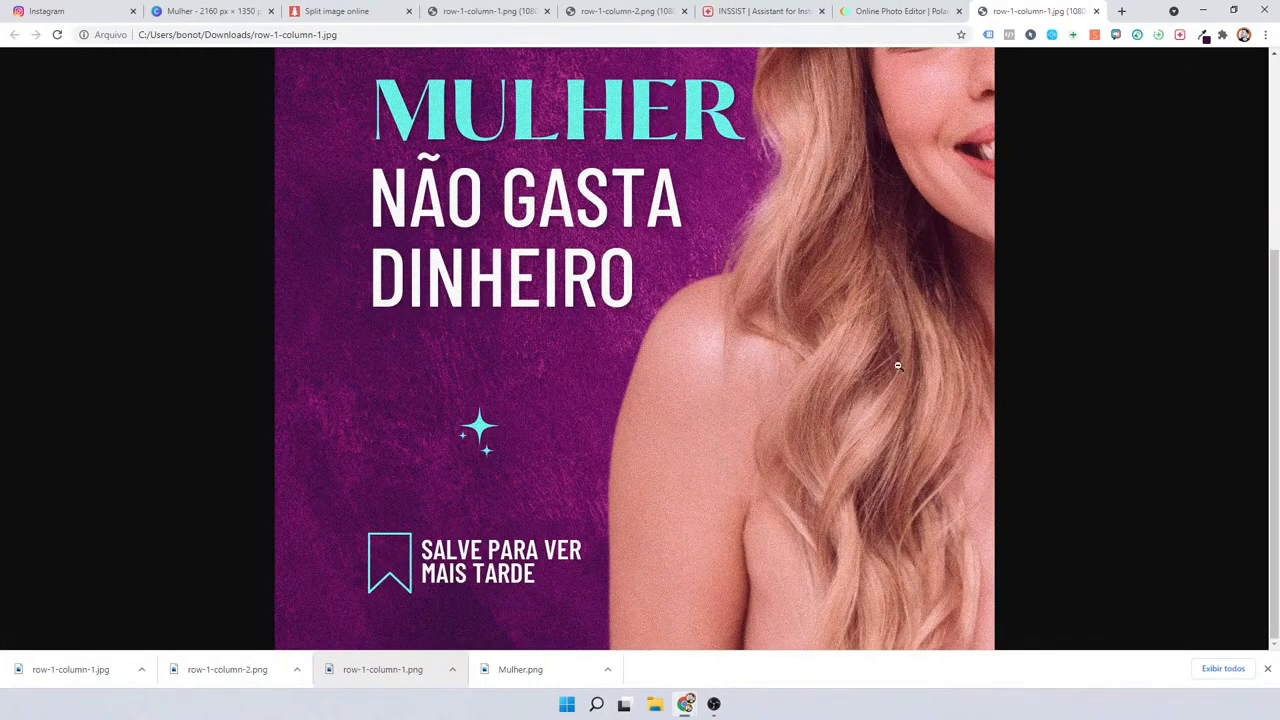
left_click(829, 396)
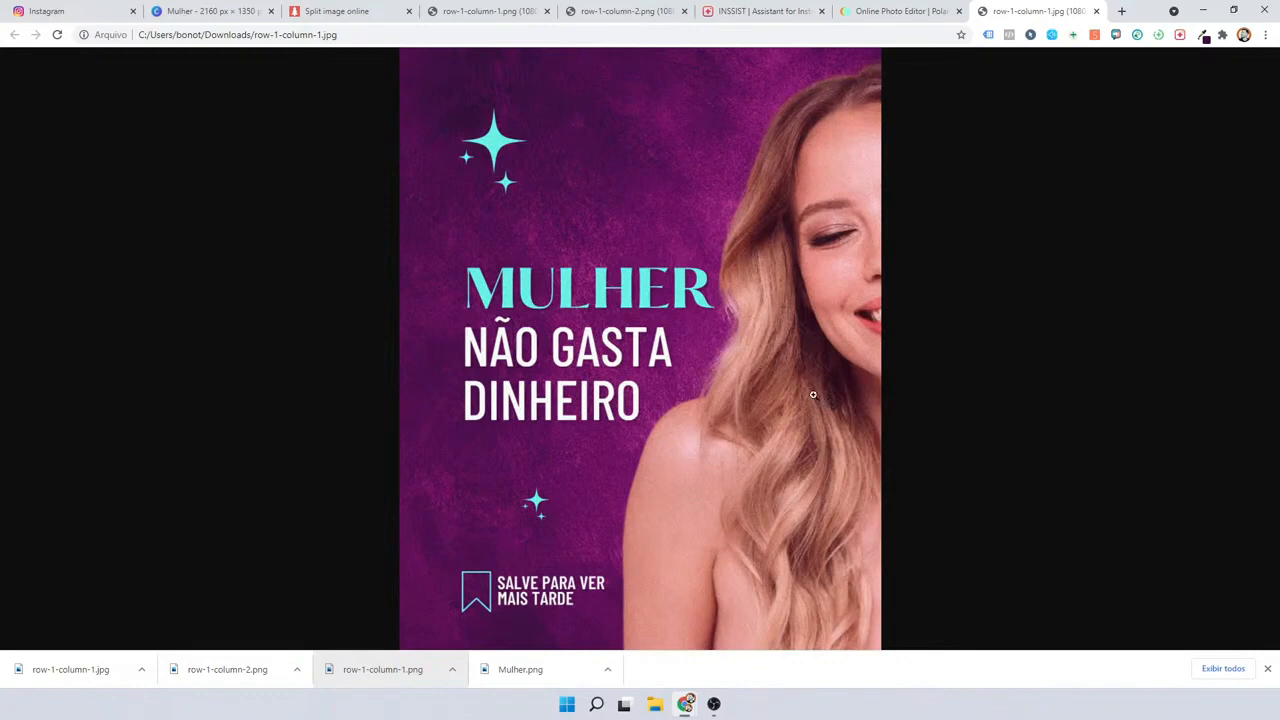
Back in Polarr, cool the temperature and set tint to +30, exposure to -28, gamma to -3 and contrast to -30.
left_click(875, 14)
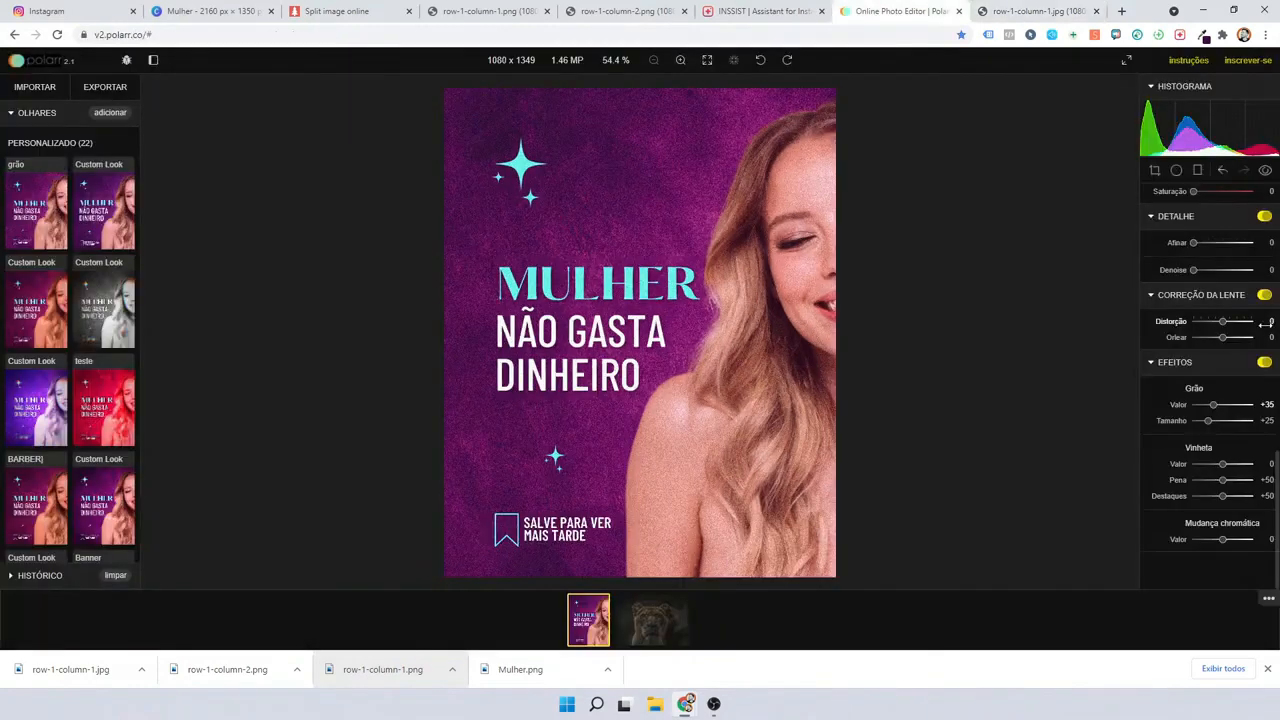
scroll(1210, 300, "up", 10)
mouse_move(1222, 241)
left_mouse_down()
mouse_move(1209, 241)
mouse_move(1231, 239)
mouse_move(1229, 222)
mouse_move(1255, 225)
mouse_move(1204, 224)
left_mouse_up()
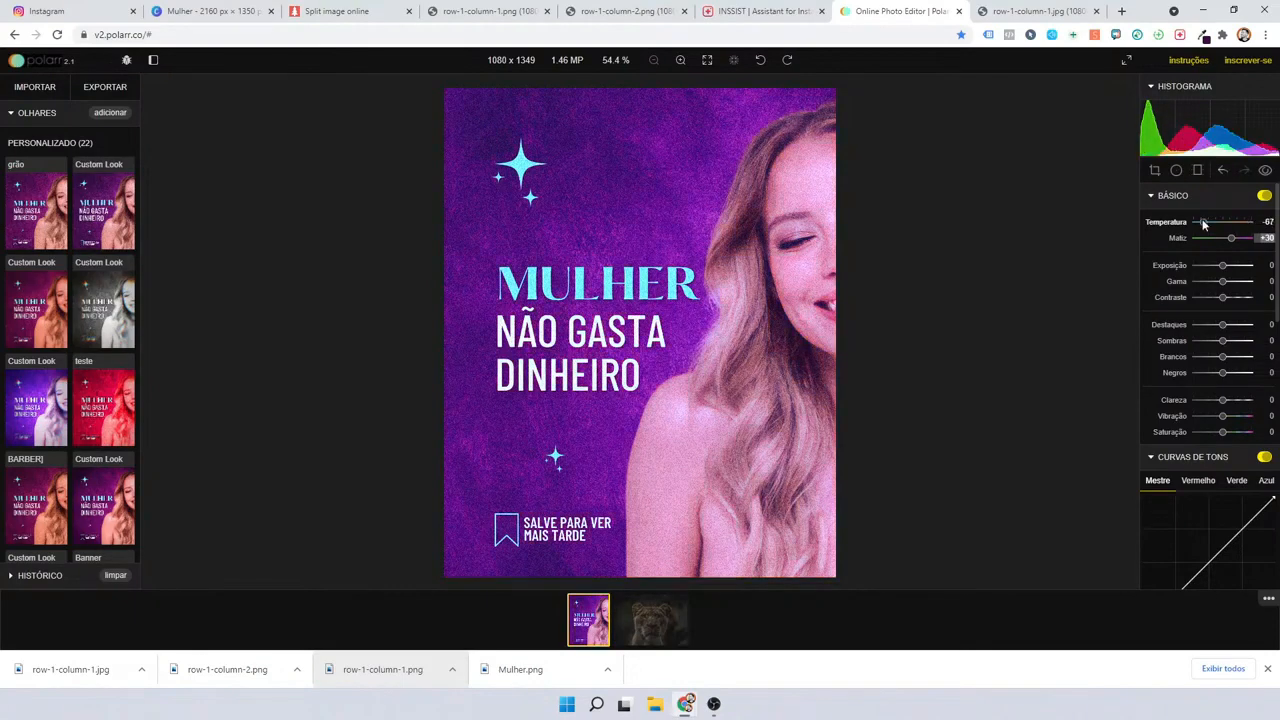
left_click_drag(1203, 222, 1218, 222)
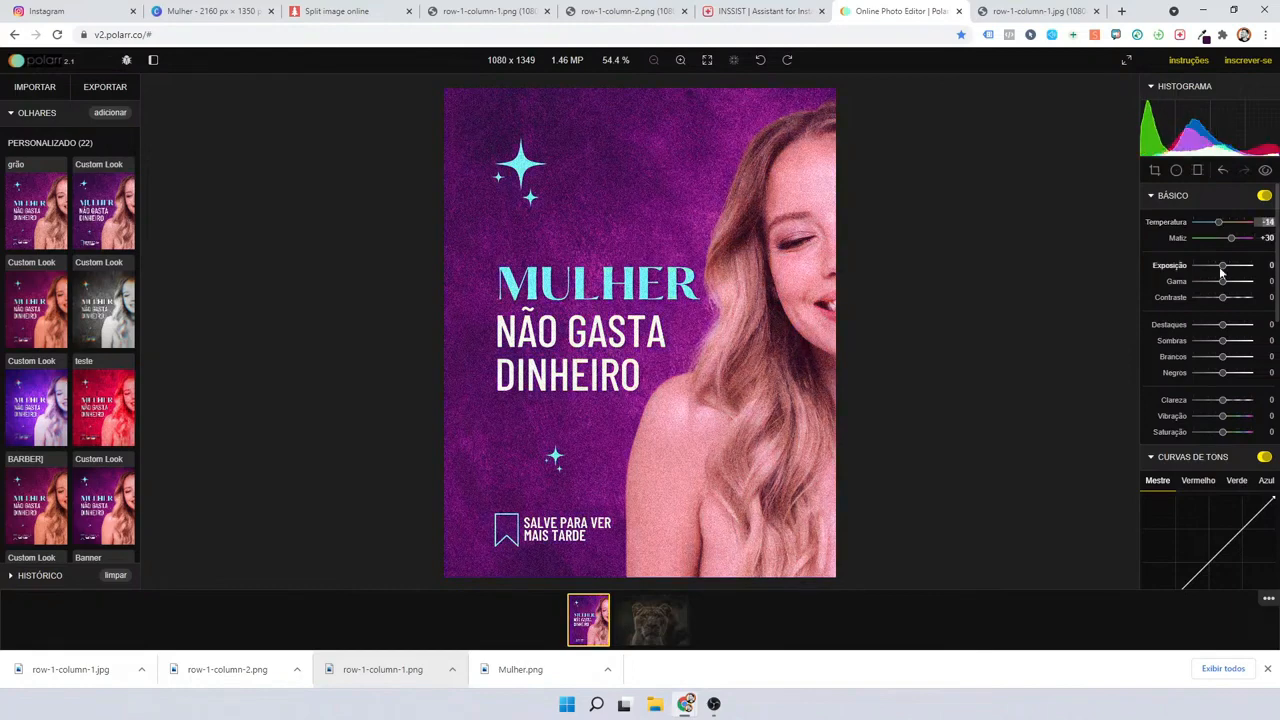
left_click_drag(1220, 268, 1213, 297)
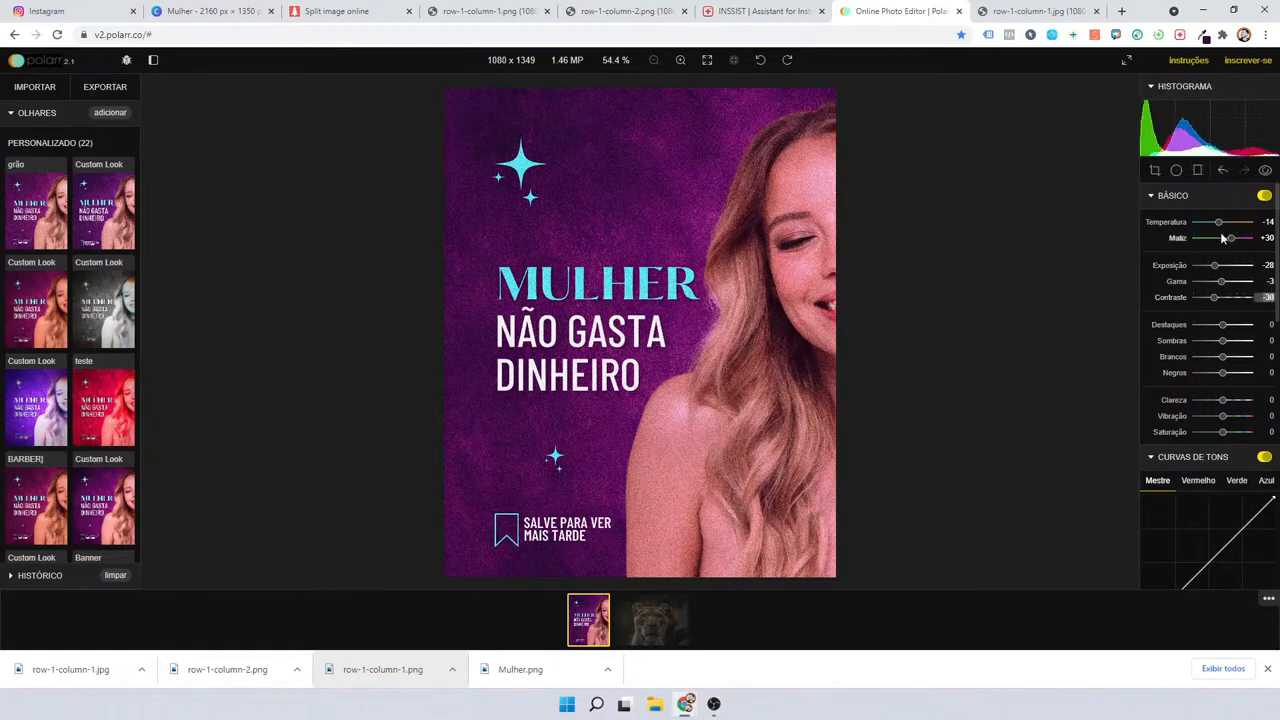
left_click_drag(1215, 232, 1224, 228)
scroll(1224, 260, "down", 8)
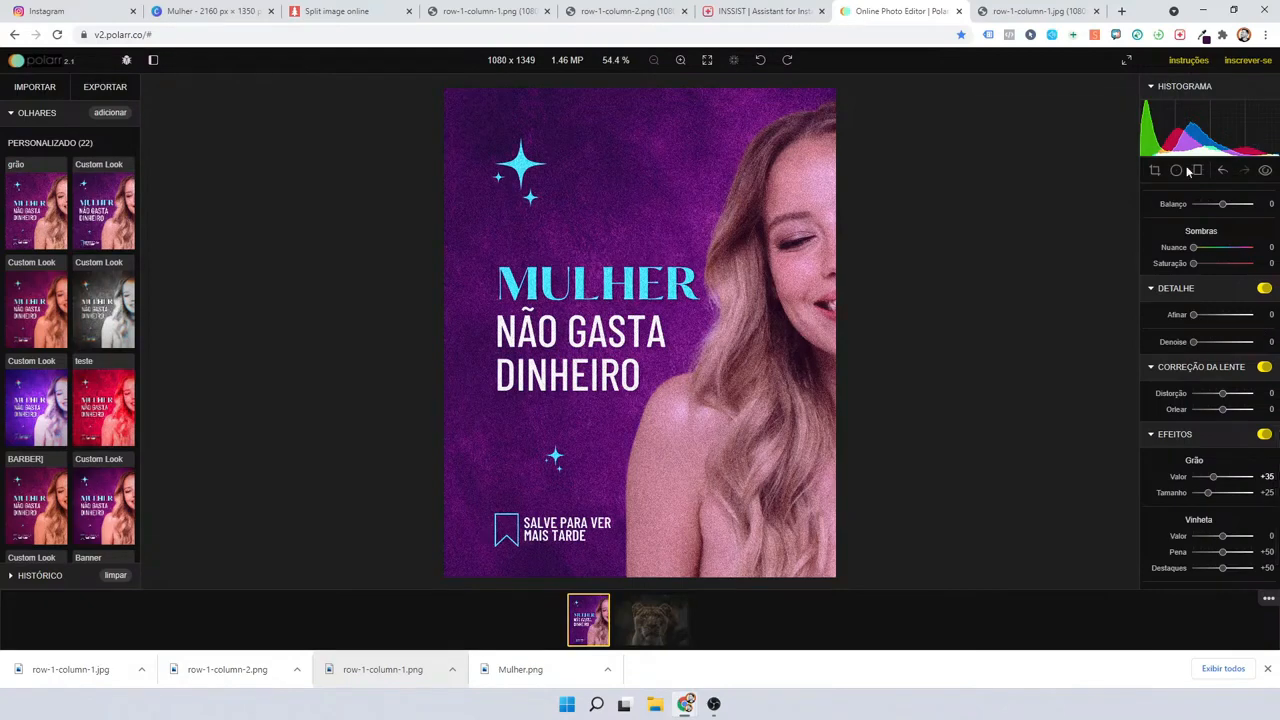
Open INSSIST's Tag Assistant and collect the hashtags design and marketing from #canva, and empreender from a #canvabrasil search.
left_click(1180, 34)
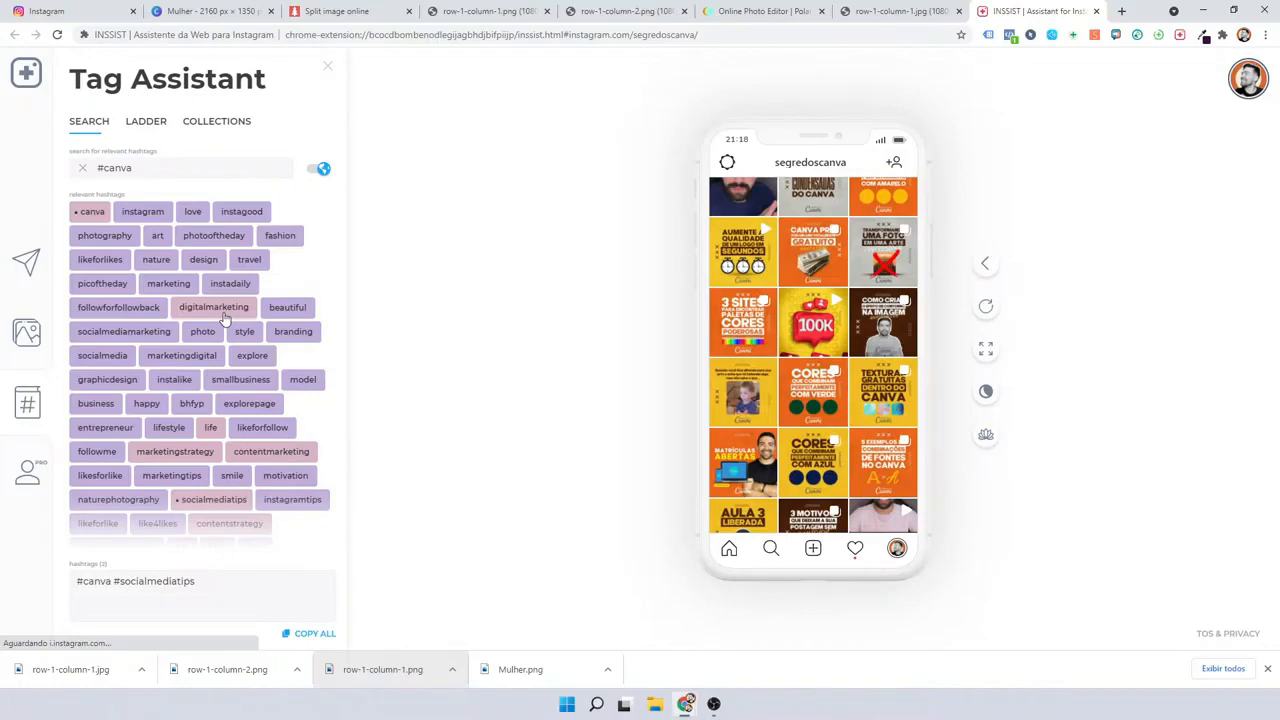
left_click(204, 259)
left_click(169, 283)
left_click(158, 168)
type("brasil")
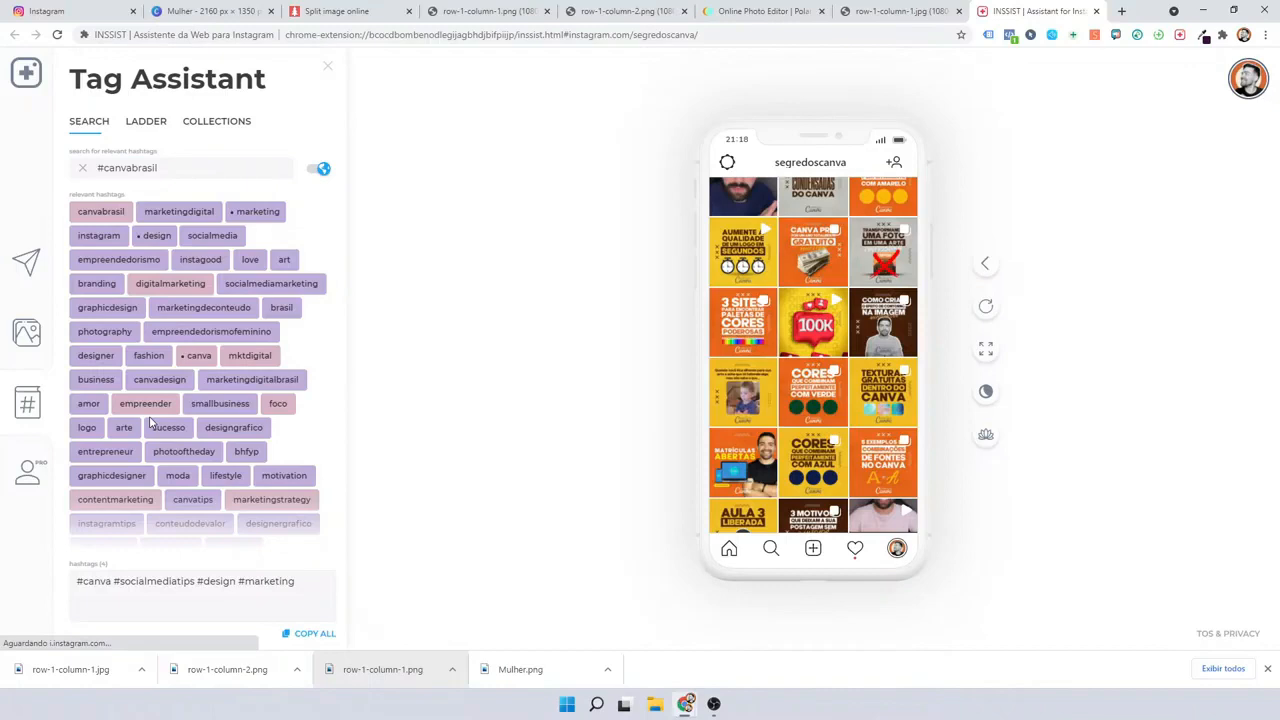
left_click(146, 404)
Glance at the direct messages and compare the medium, high and very high engagement groups in the #canvabrasil hashtag ladder.
left_click(26, 262)
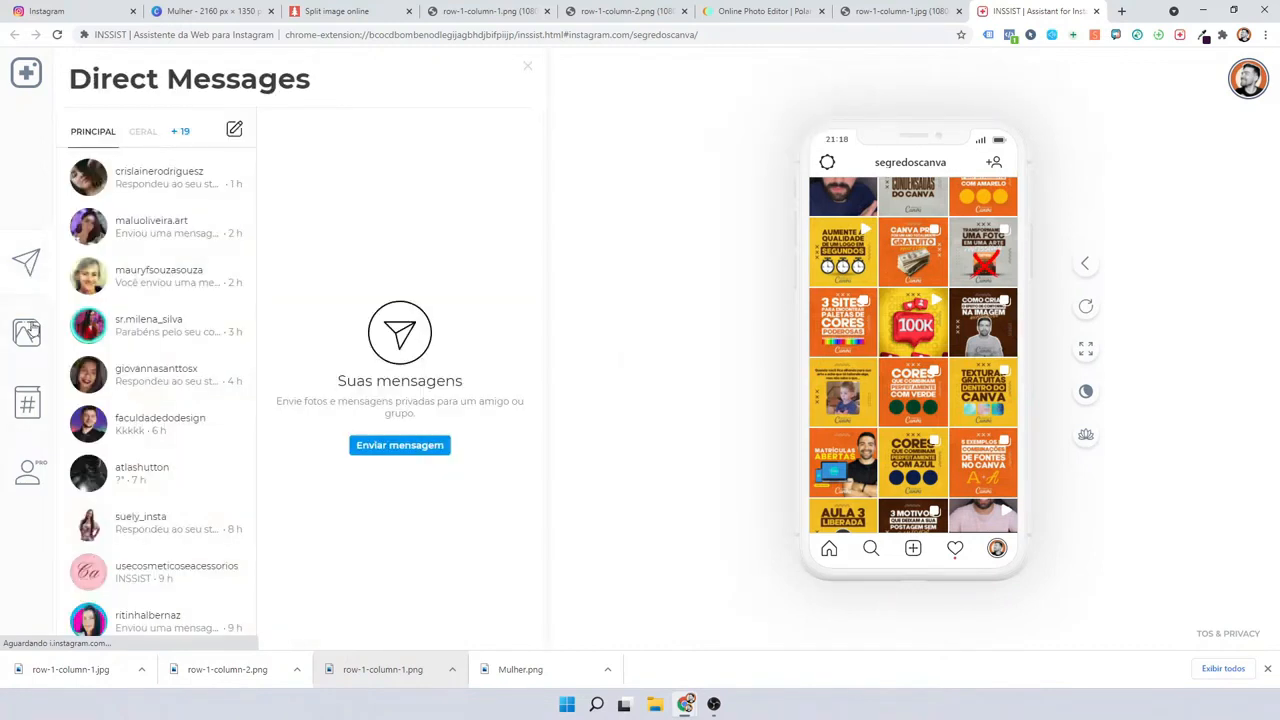
left_click(28, 403)
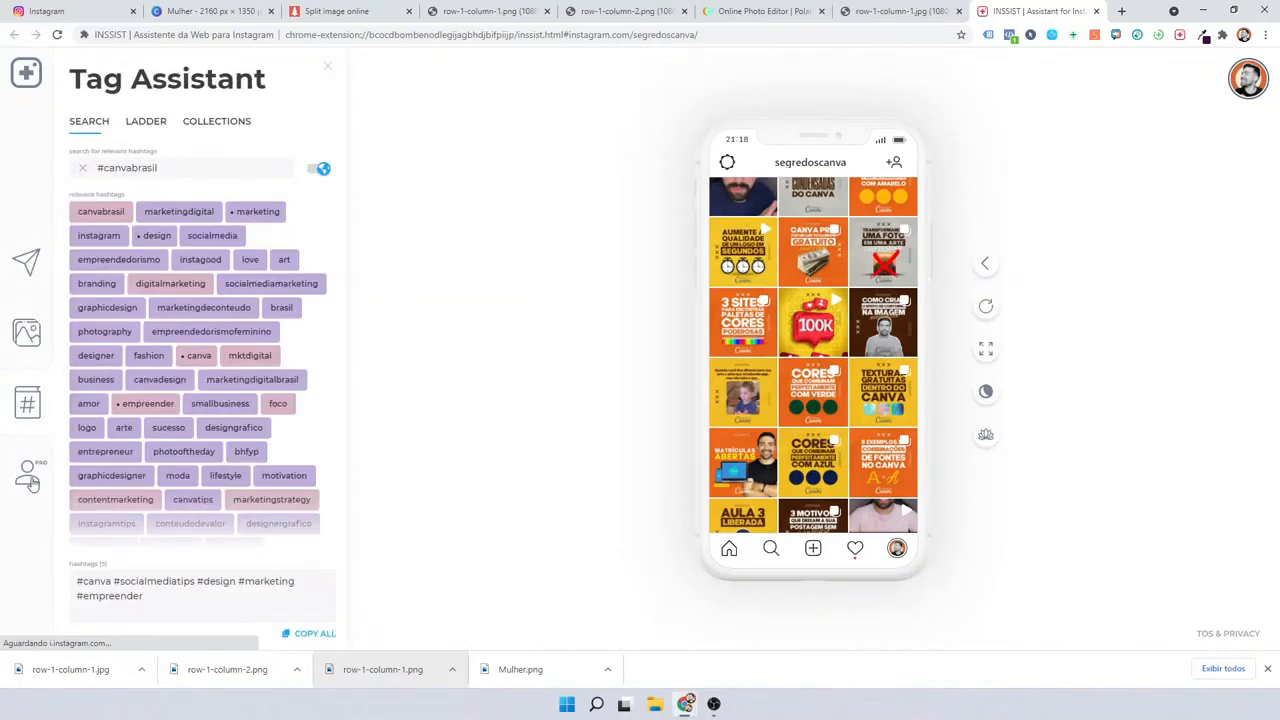
left_click(146, 121)
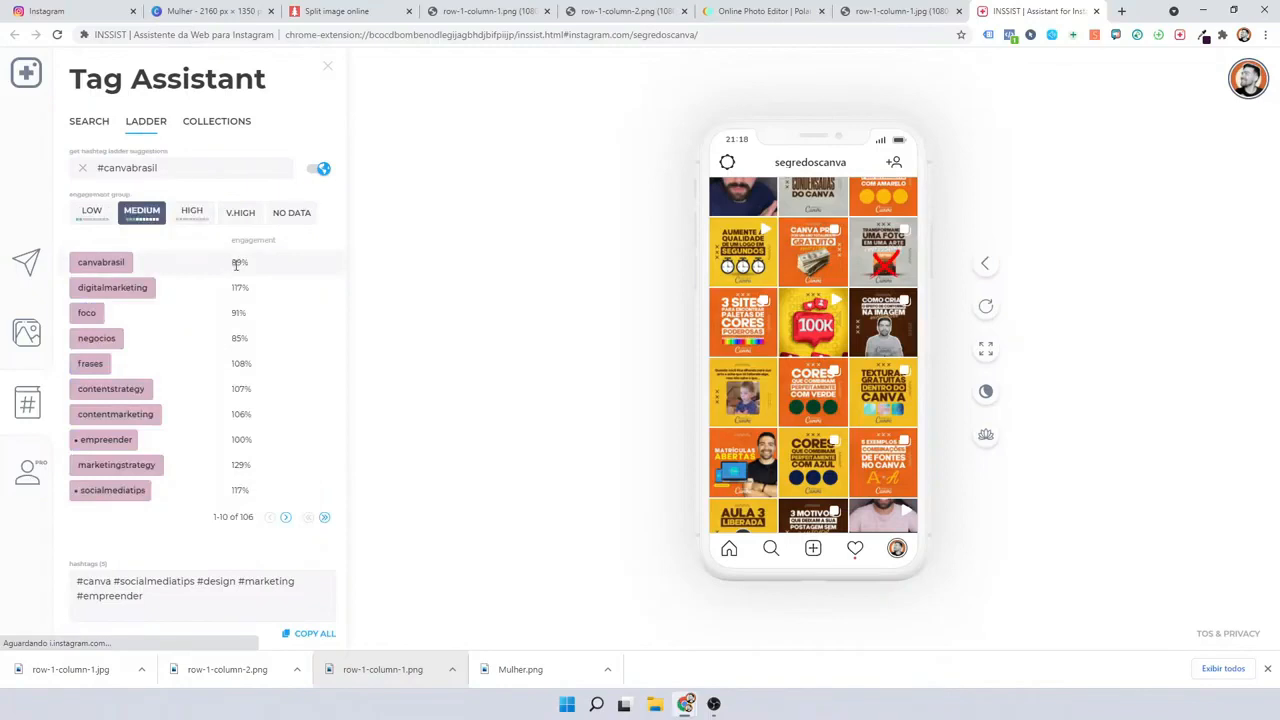
left_click(191, 212)
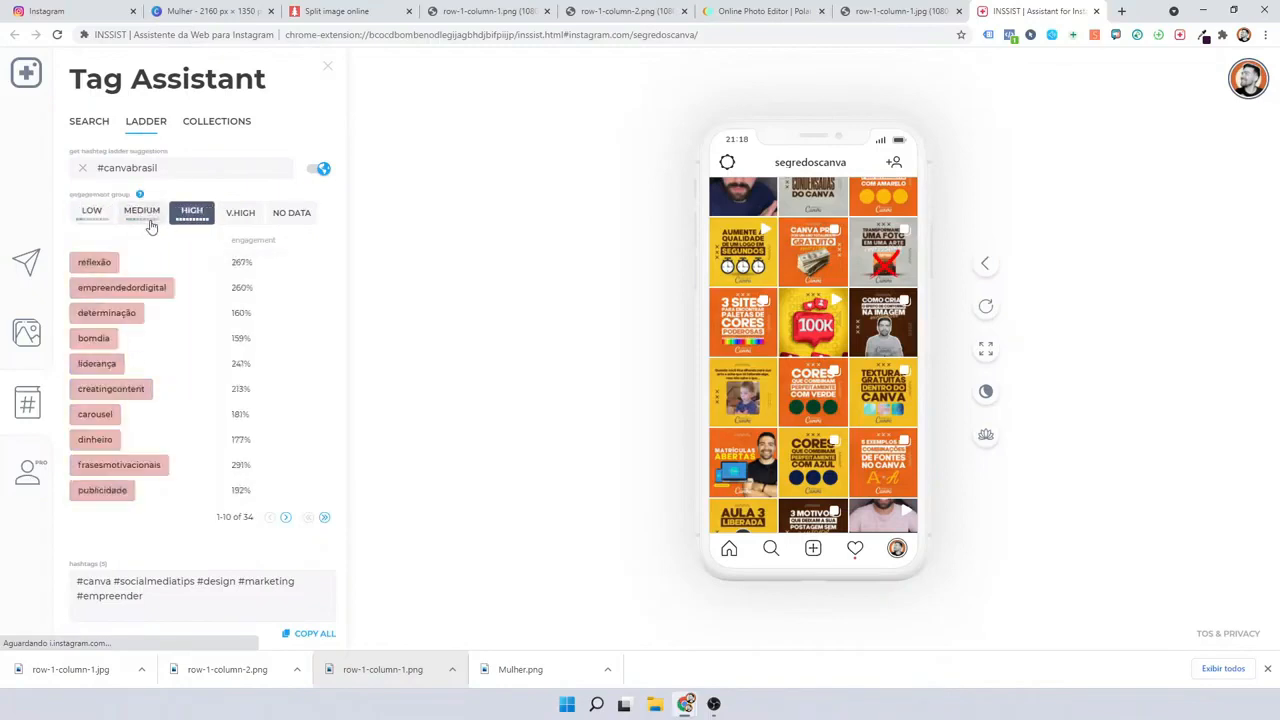
left_click(150, 222)
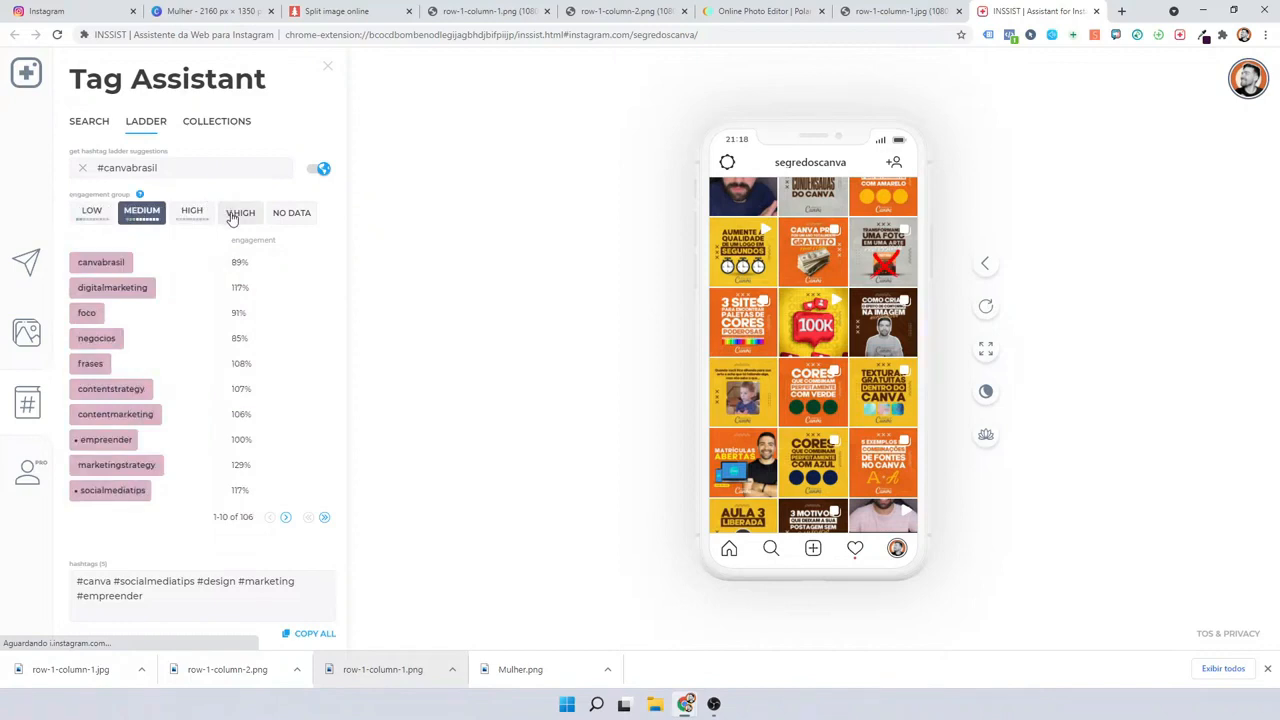
left_click(239, 213)
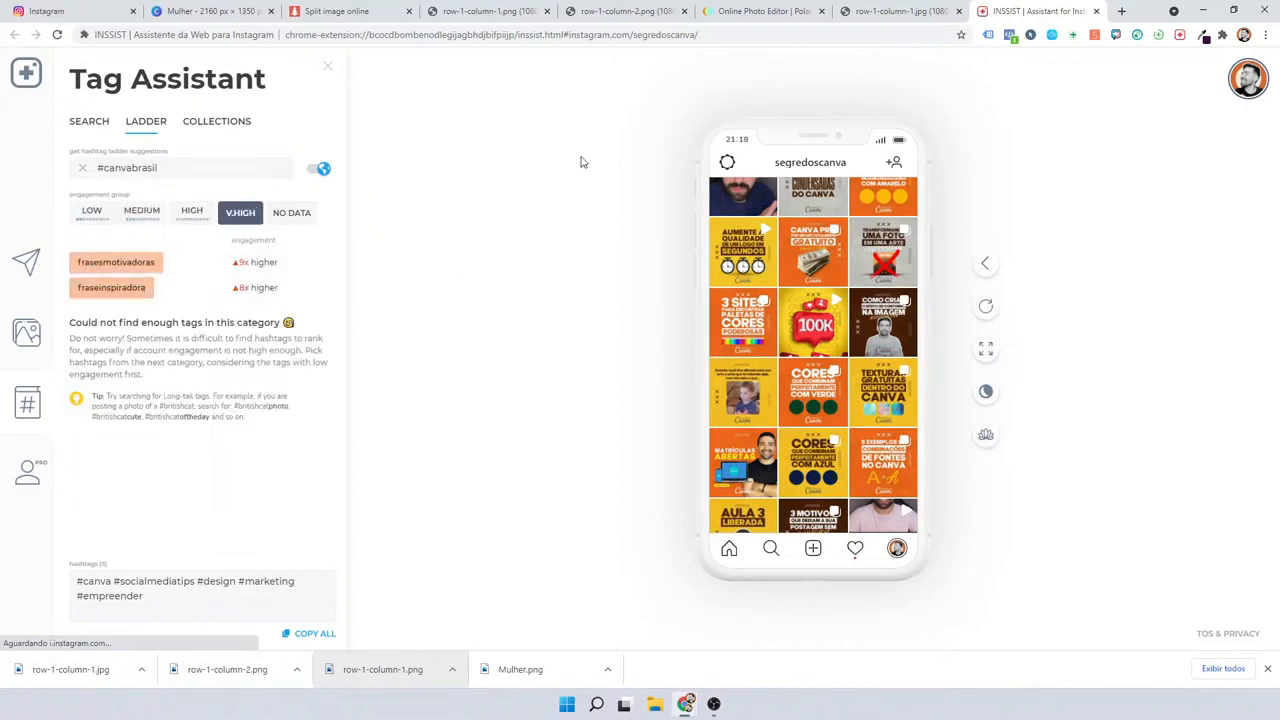
Switch to the PineTools split-image page.
left_click(373, 9)
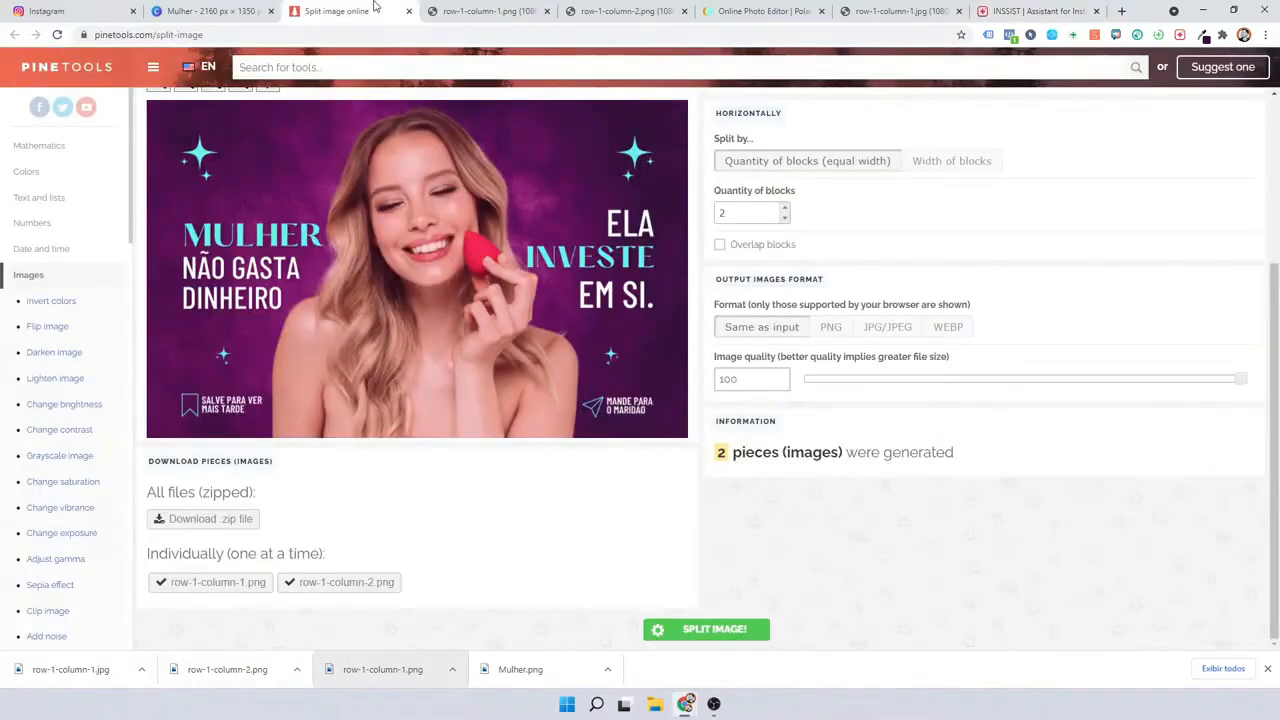